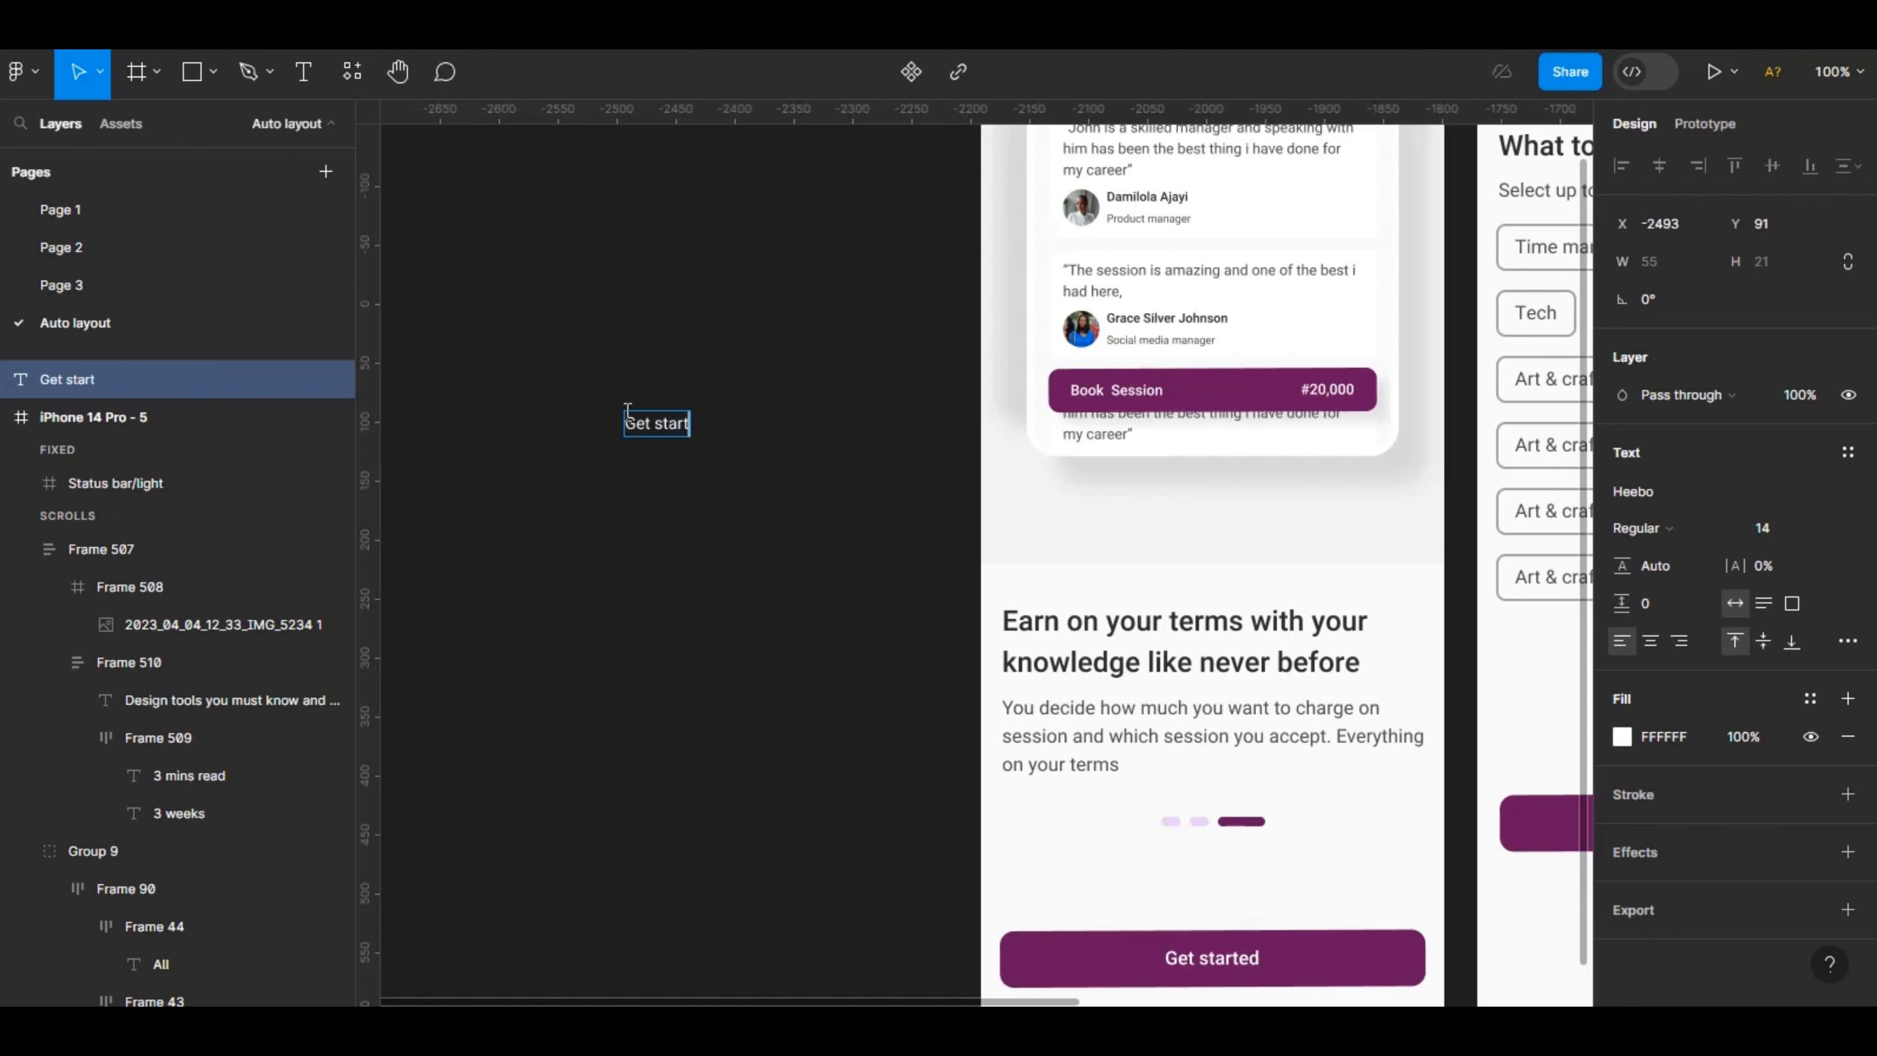
Complete the text layer so it reads "Get started" and set its font size to 16.
{"action": "type", "text": "ed"}
{"action": "left_click", "coordinate": [1775, 539]}
{"action": "key", "text": "BackSpace"}
{"action": "type", "text": "16"}
{"action": "key", "text": "Return"}
{"action": "key", "text": "ctrl+z"}
{"action": "left_click", "coordinate": [1786, 529]}
{"action": "key", "text": "BackSpace"}
{"action": "type", "text": "16"}
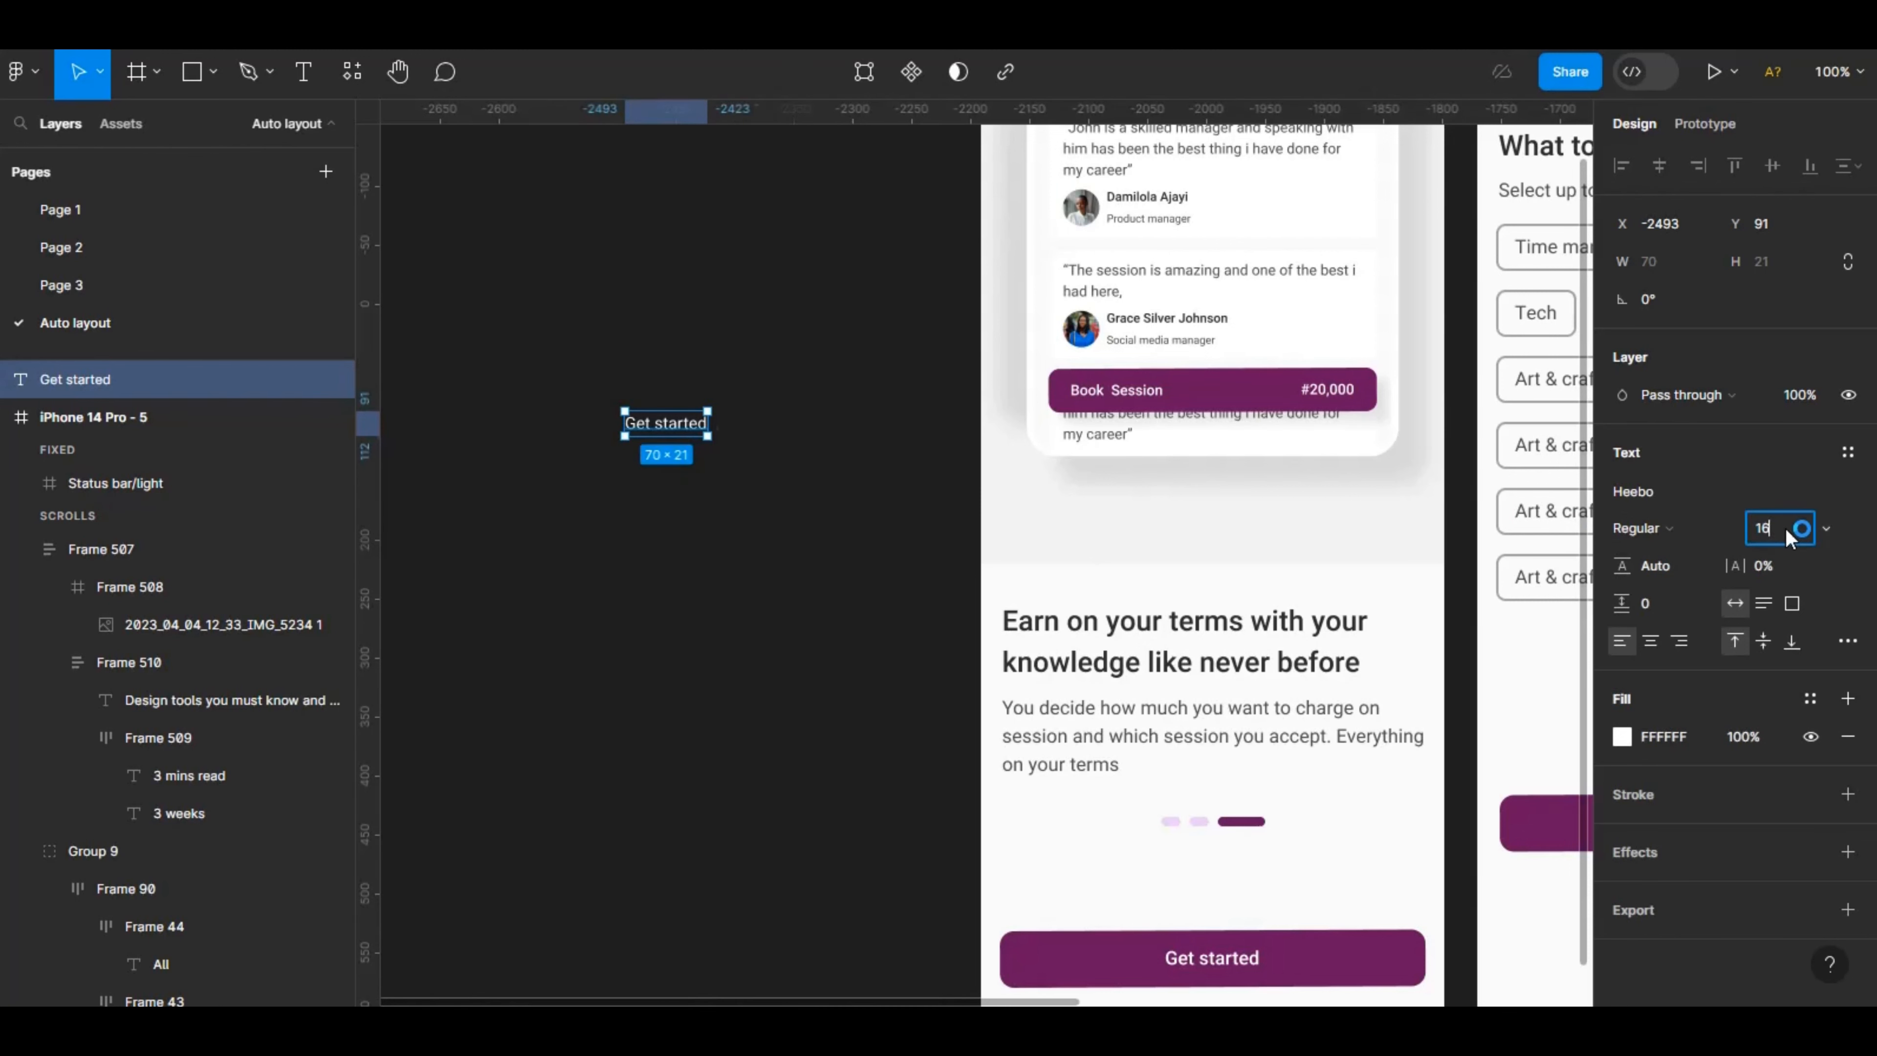
{"action": "key", "text": "Return"}
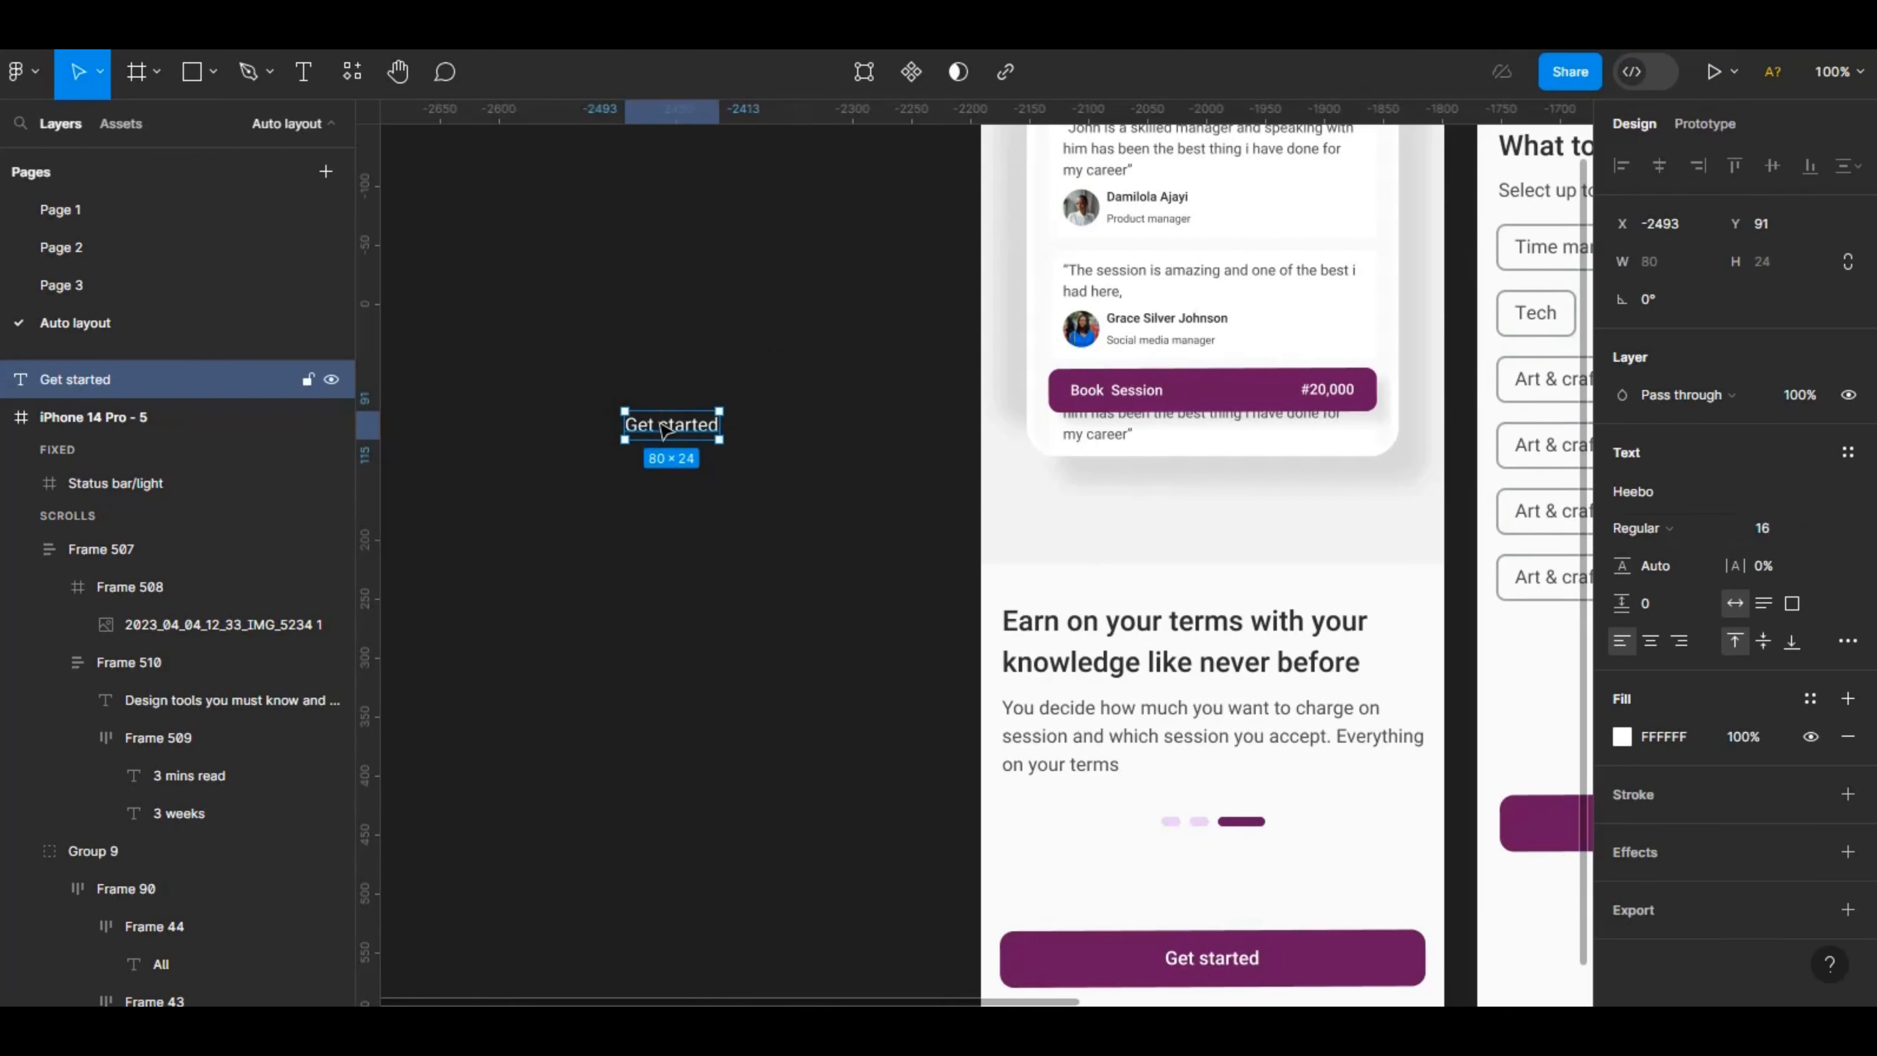
Wrap the Get started text in a frame and add auto layout to that frame.
{"action": "right_click", "coordinate": [653, 424]}
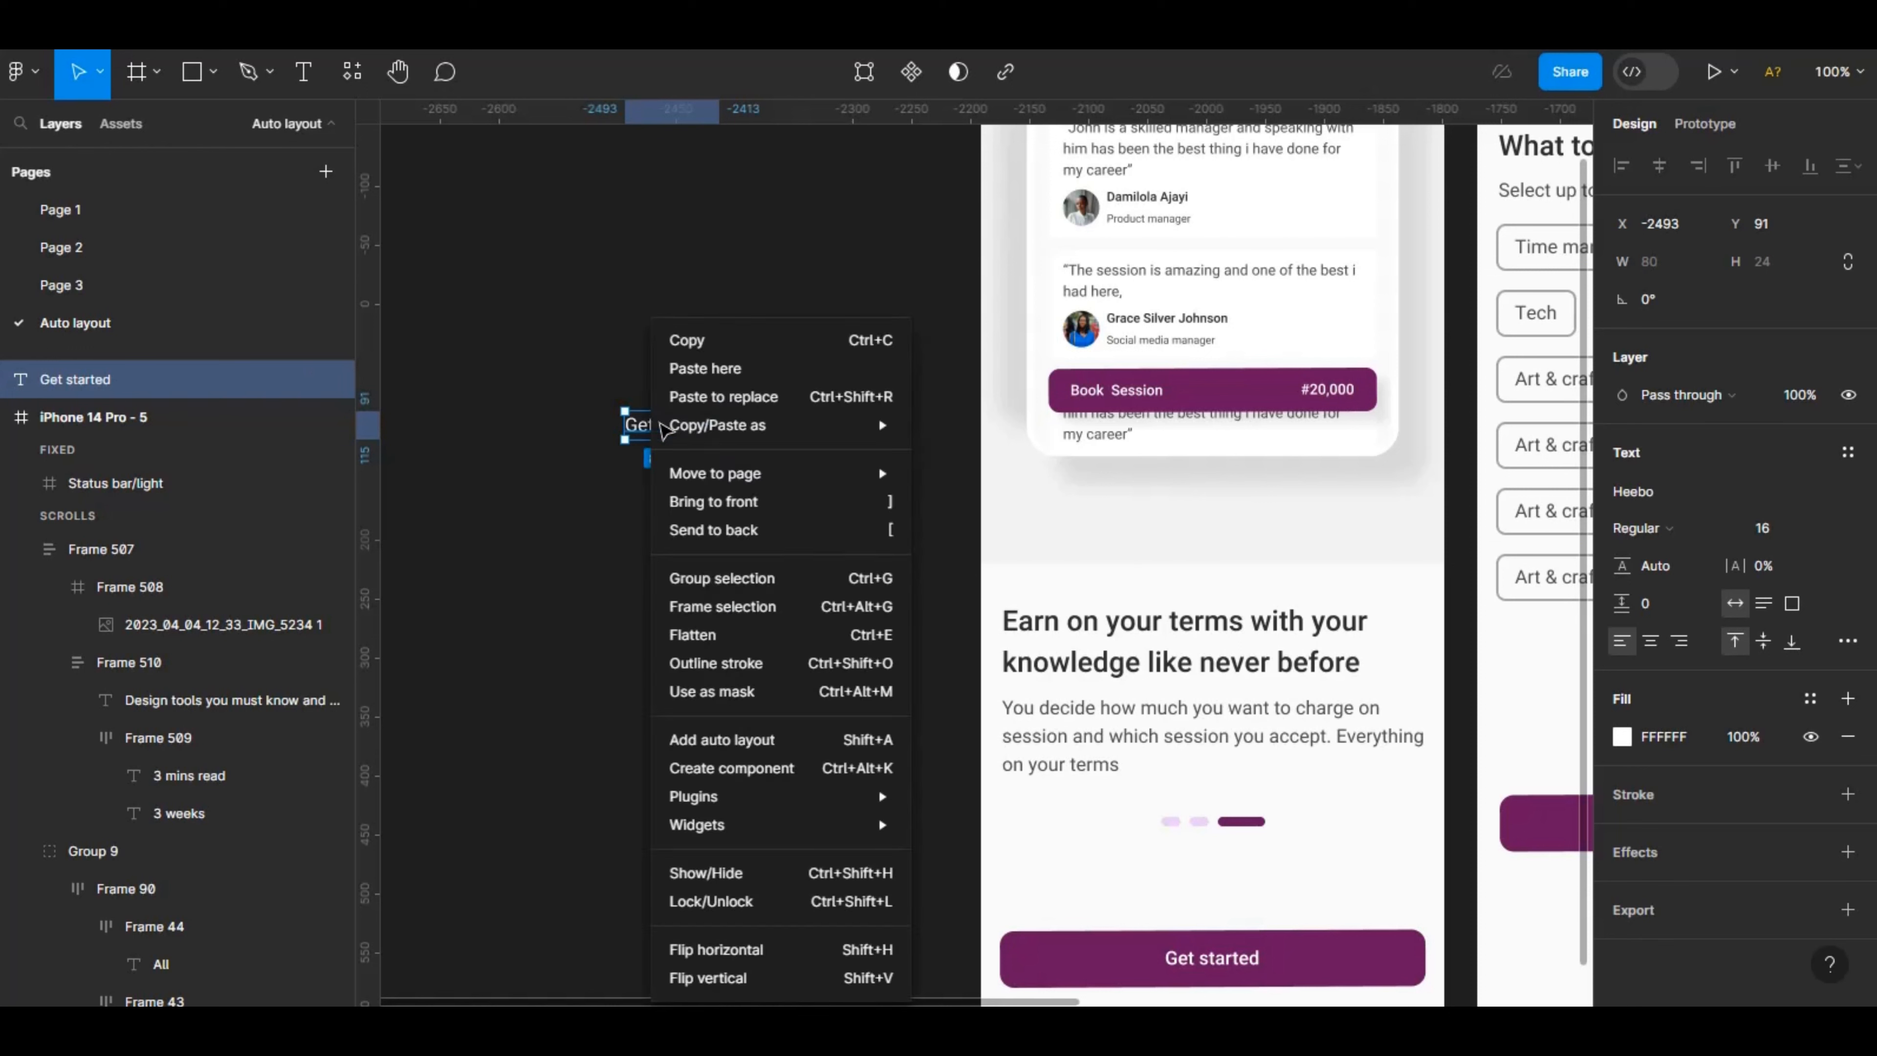
{"action": "left_click", "coordinate": [760, 622]}
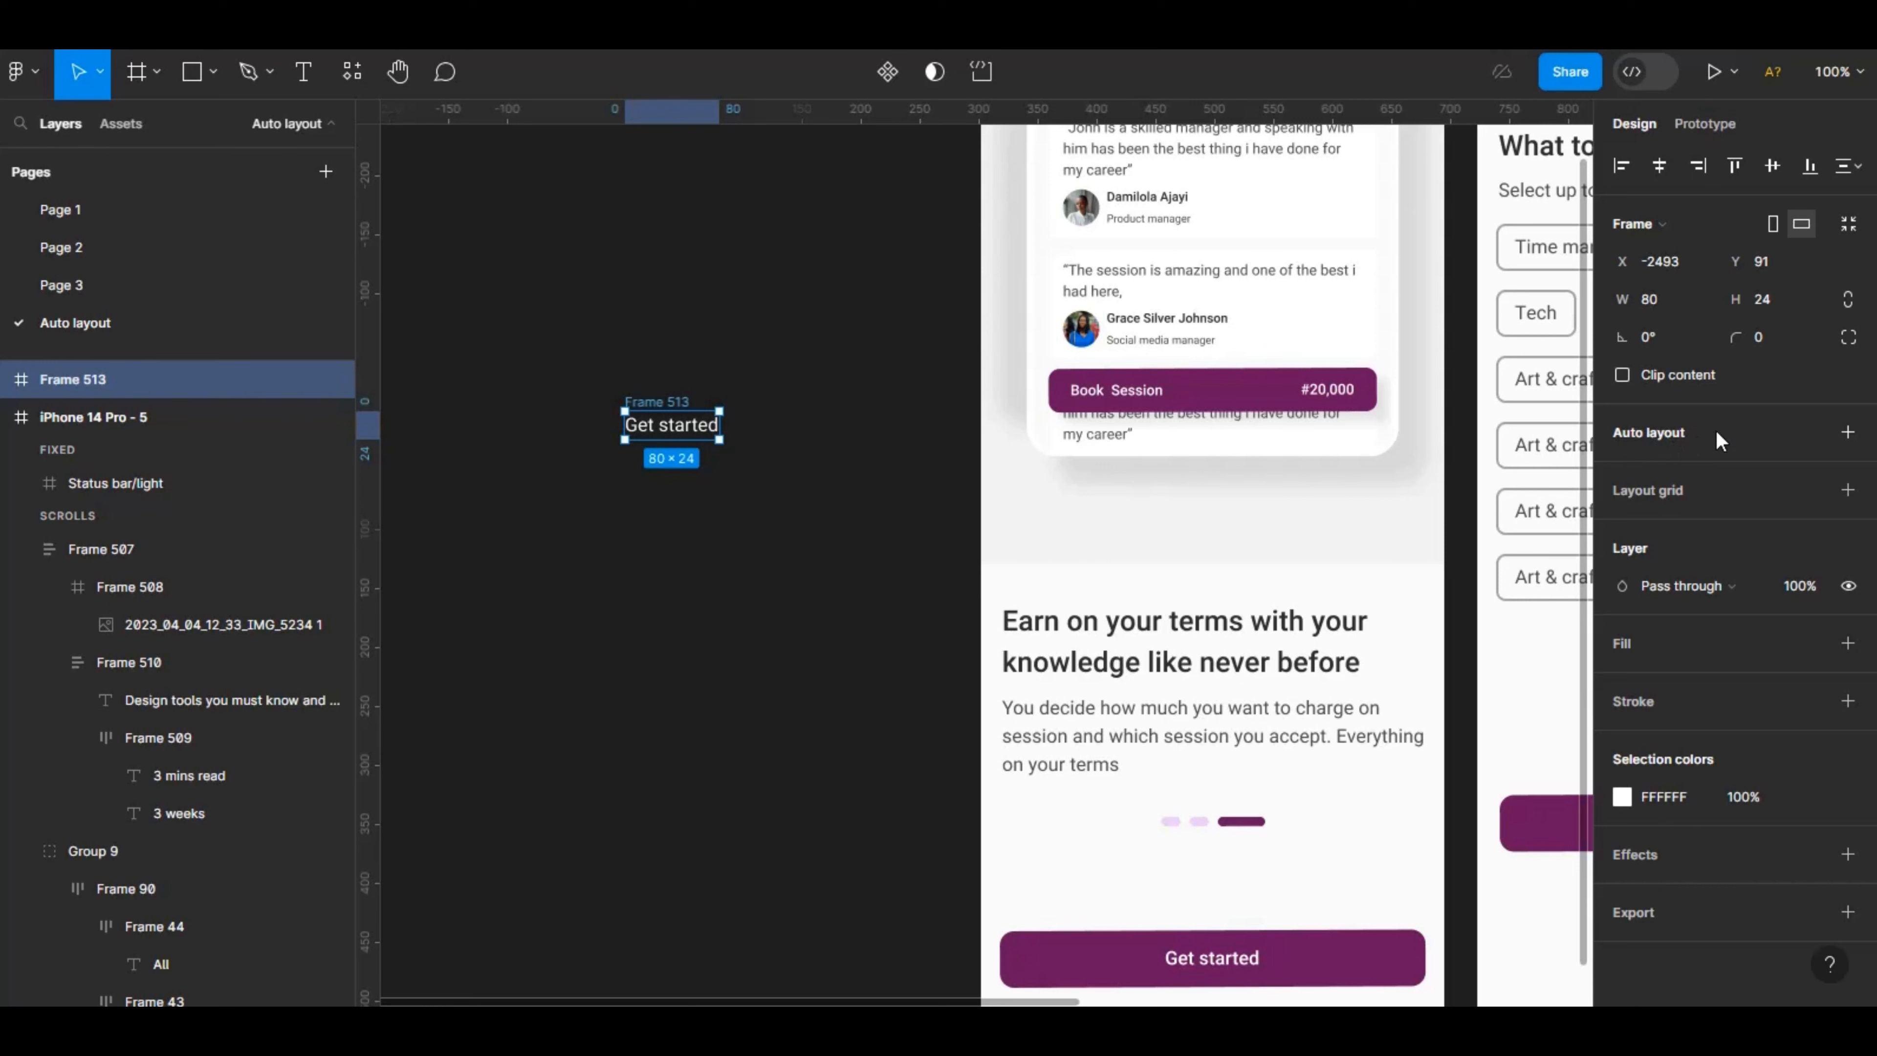
{"action": "left_click", "coordinate": [1848, 432]}
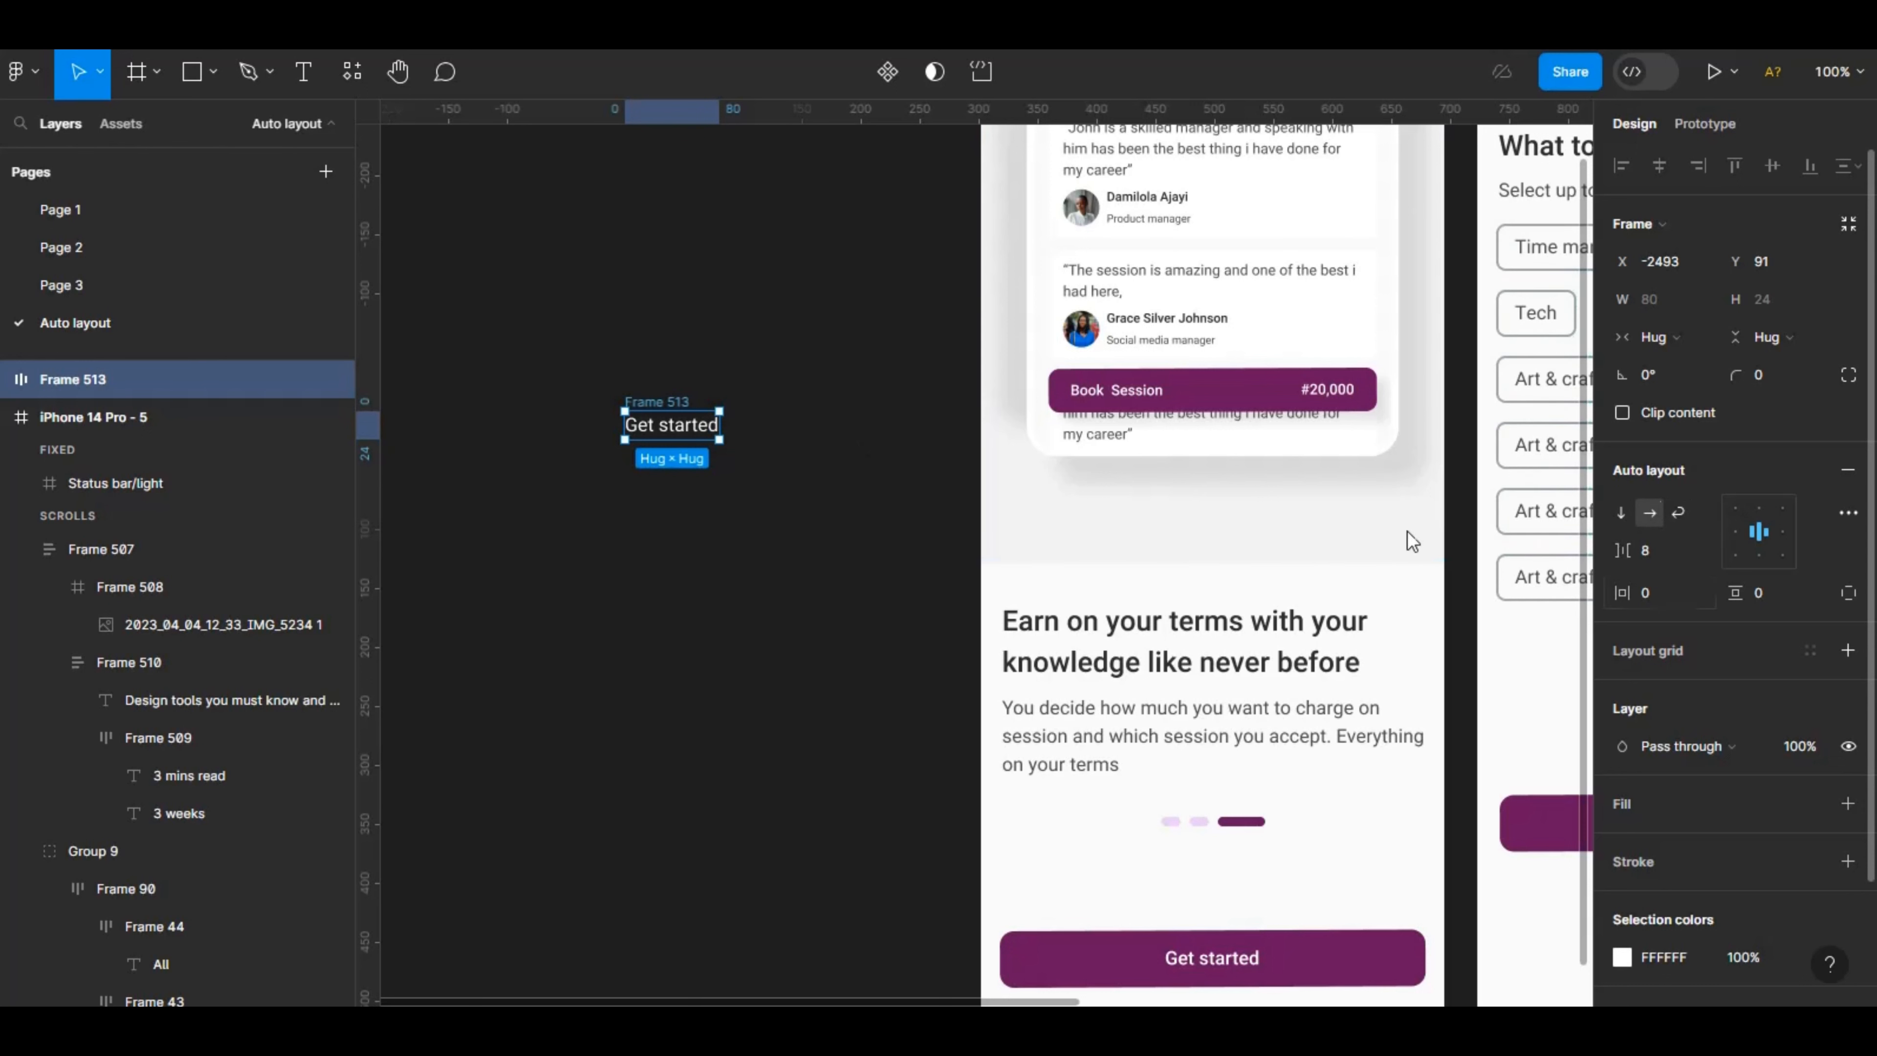
Duplicate the Get started text inside its frame, try the vertical auto layout direction and return to horizontal.
{"action": "double_click", "coordinate": [667, 427]}
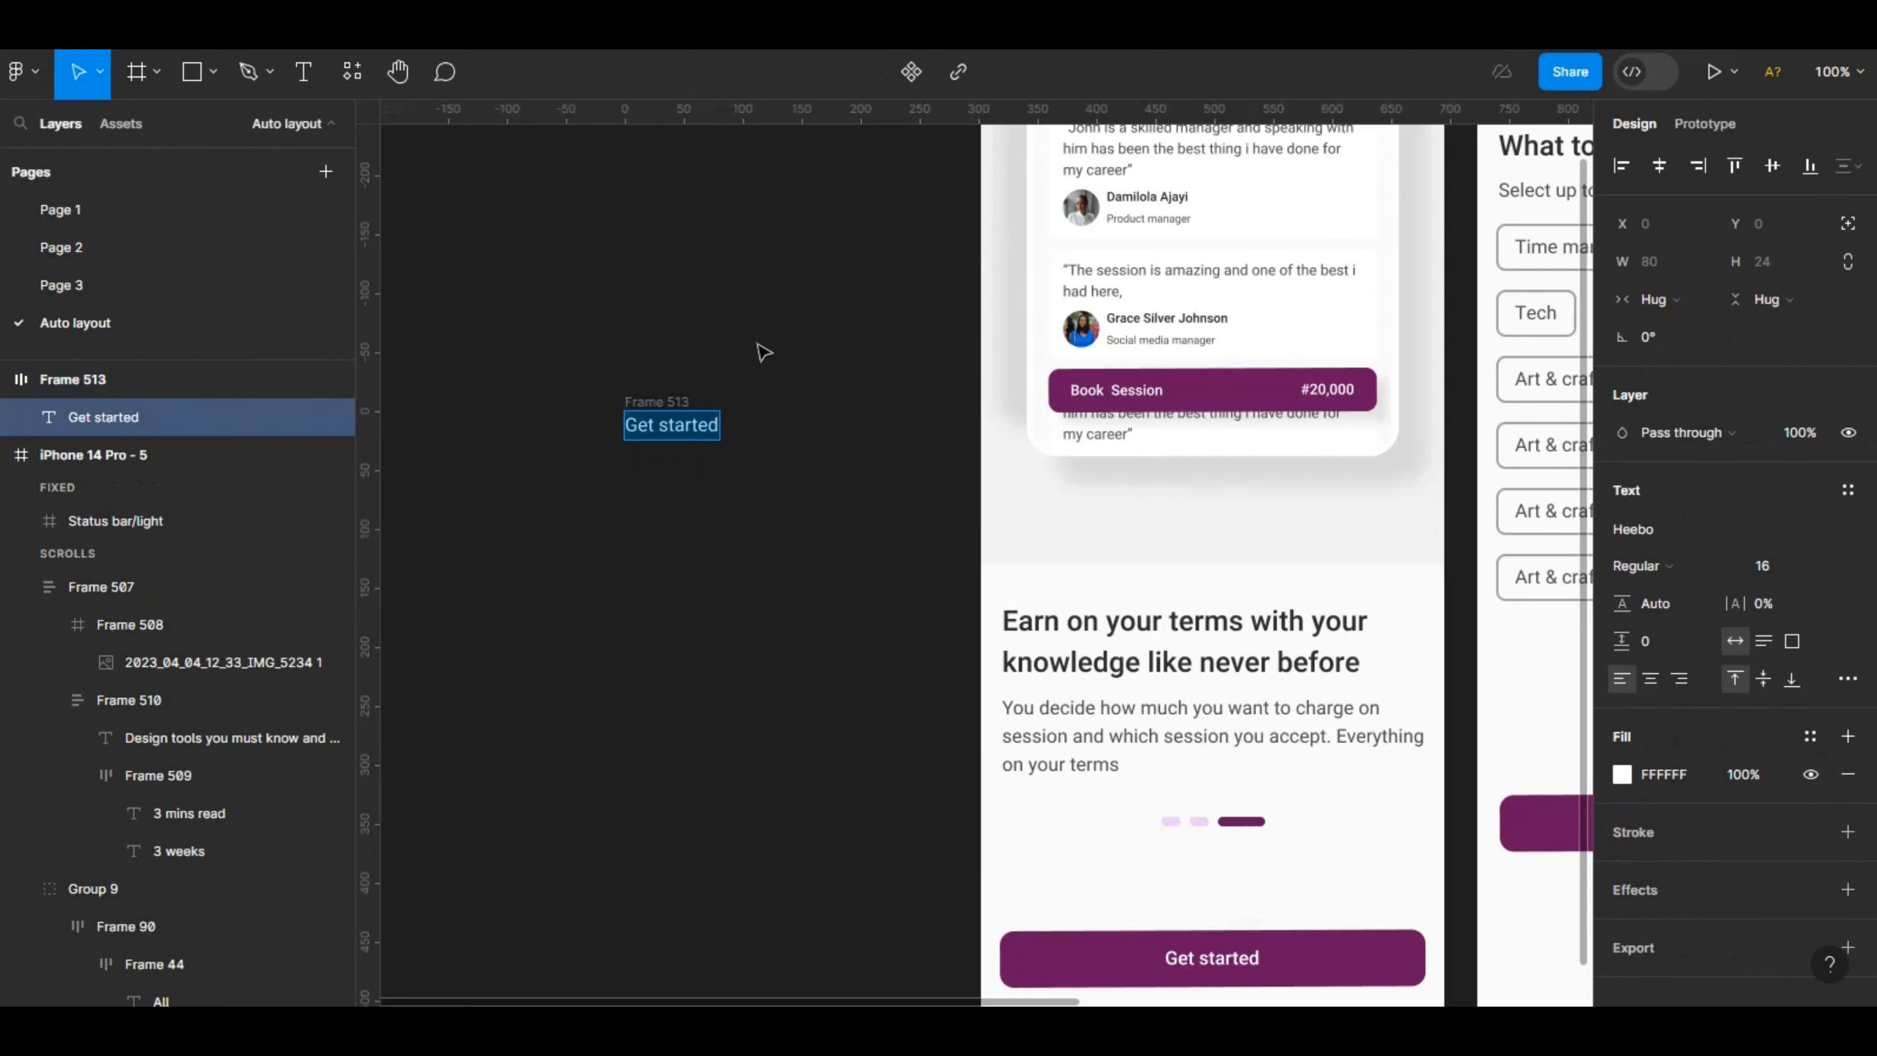
{"action": "key", "text": "Escape"}
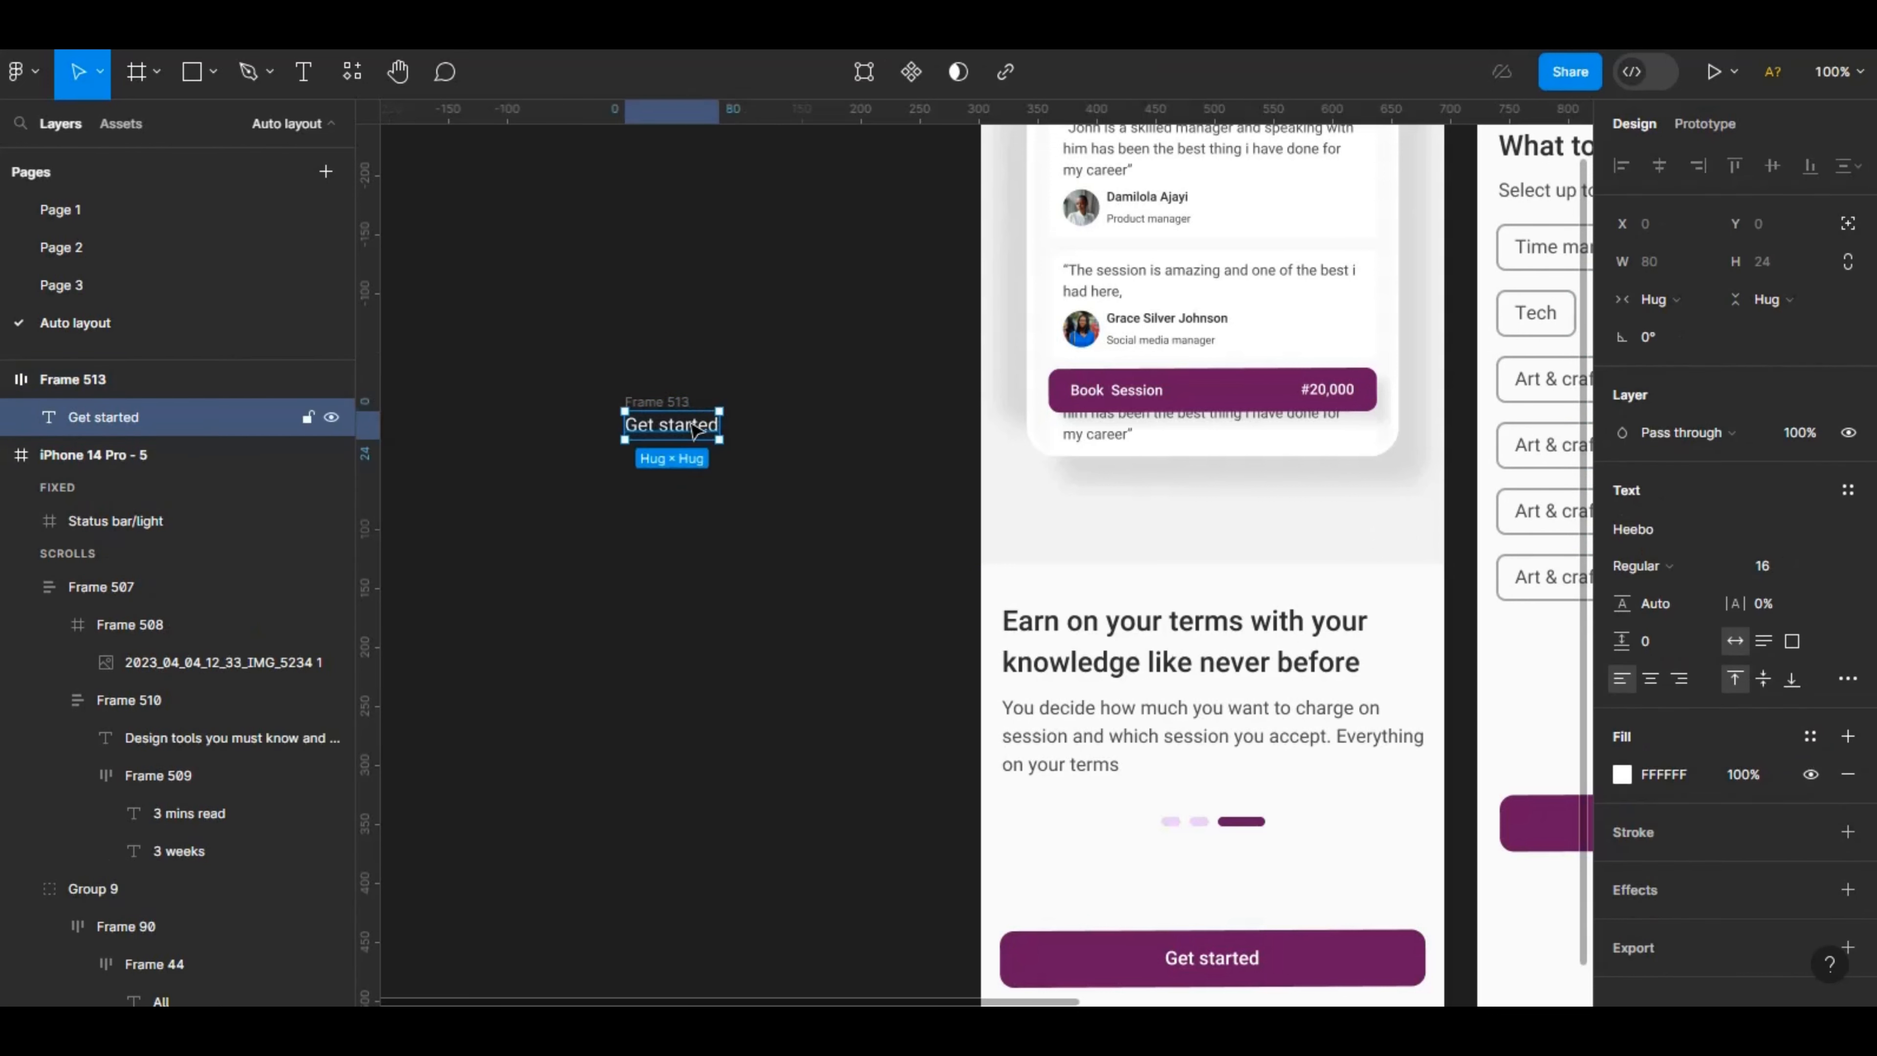
{"action": "key", "text": "ctrl+d"}
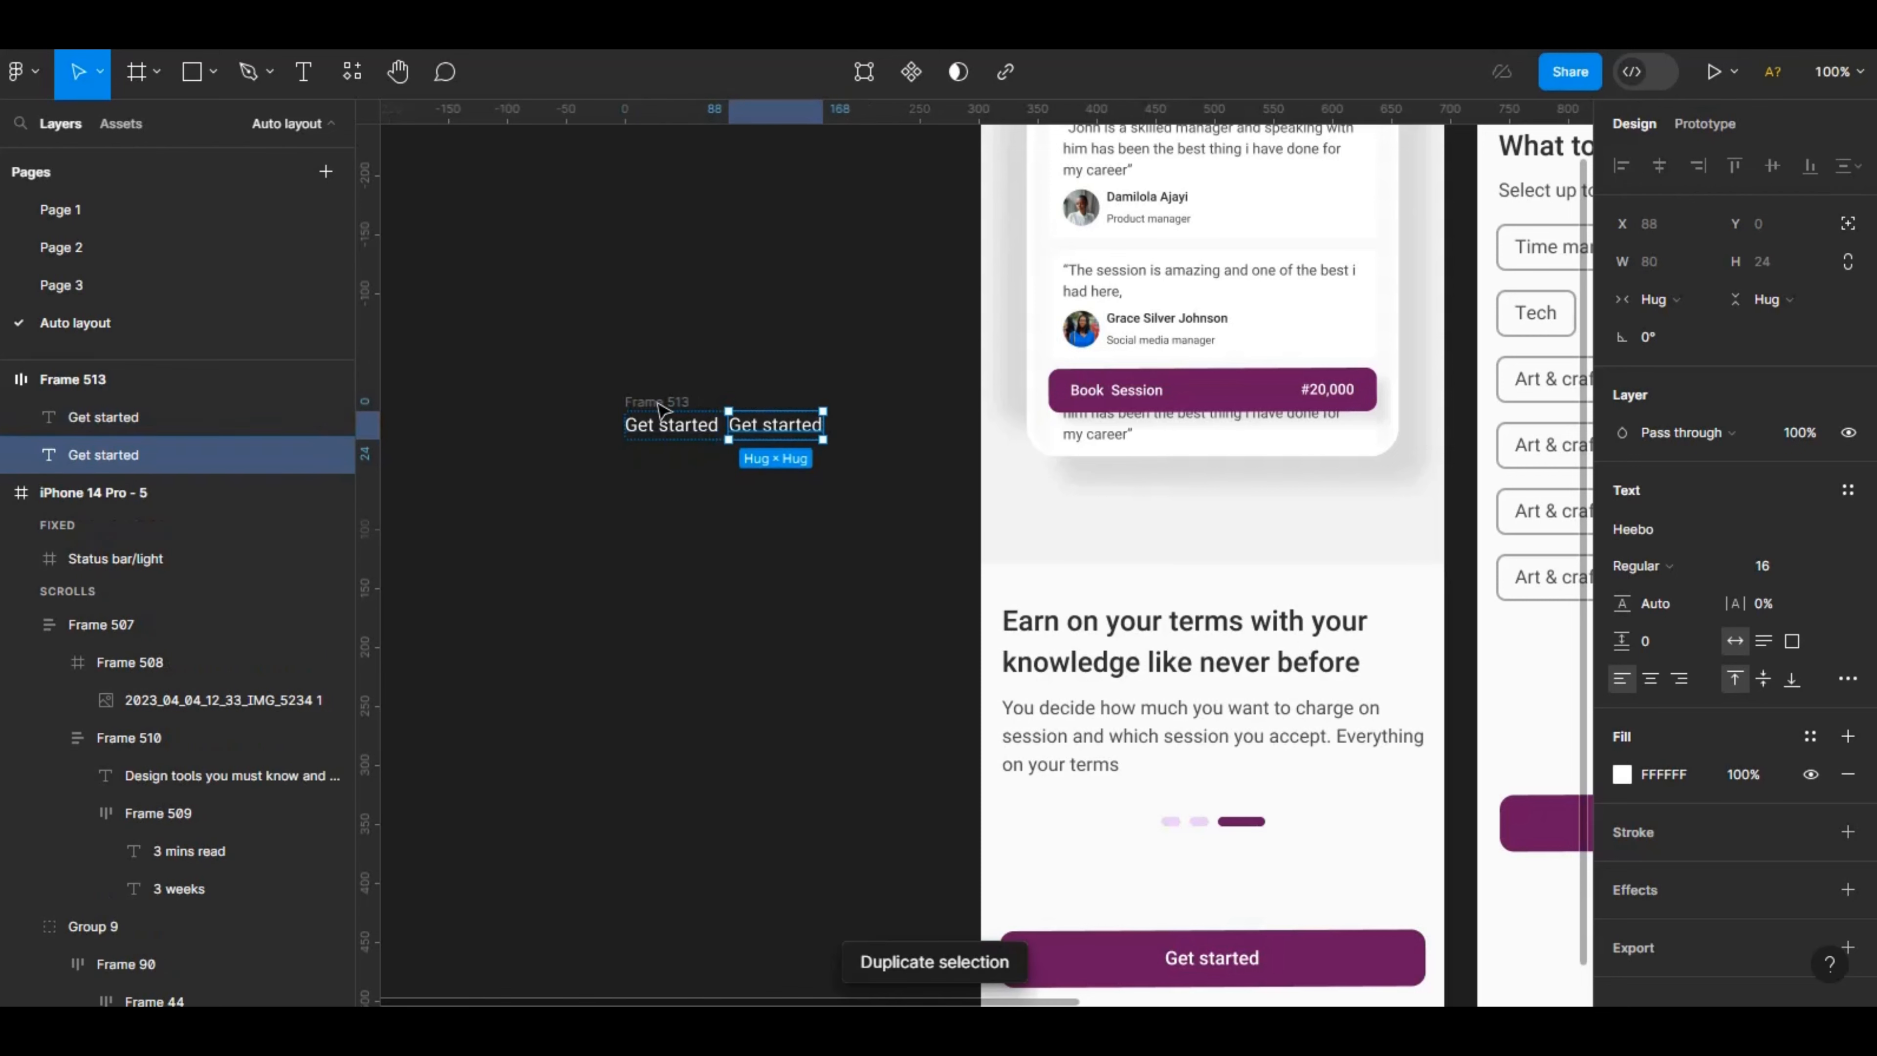
{"action": "left_click", "coordinate": [660, 402]}
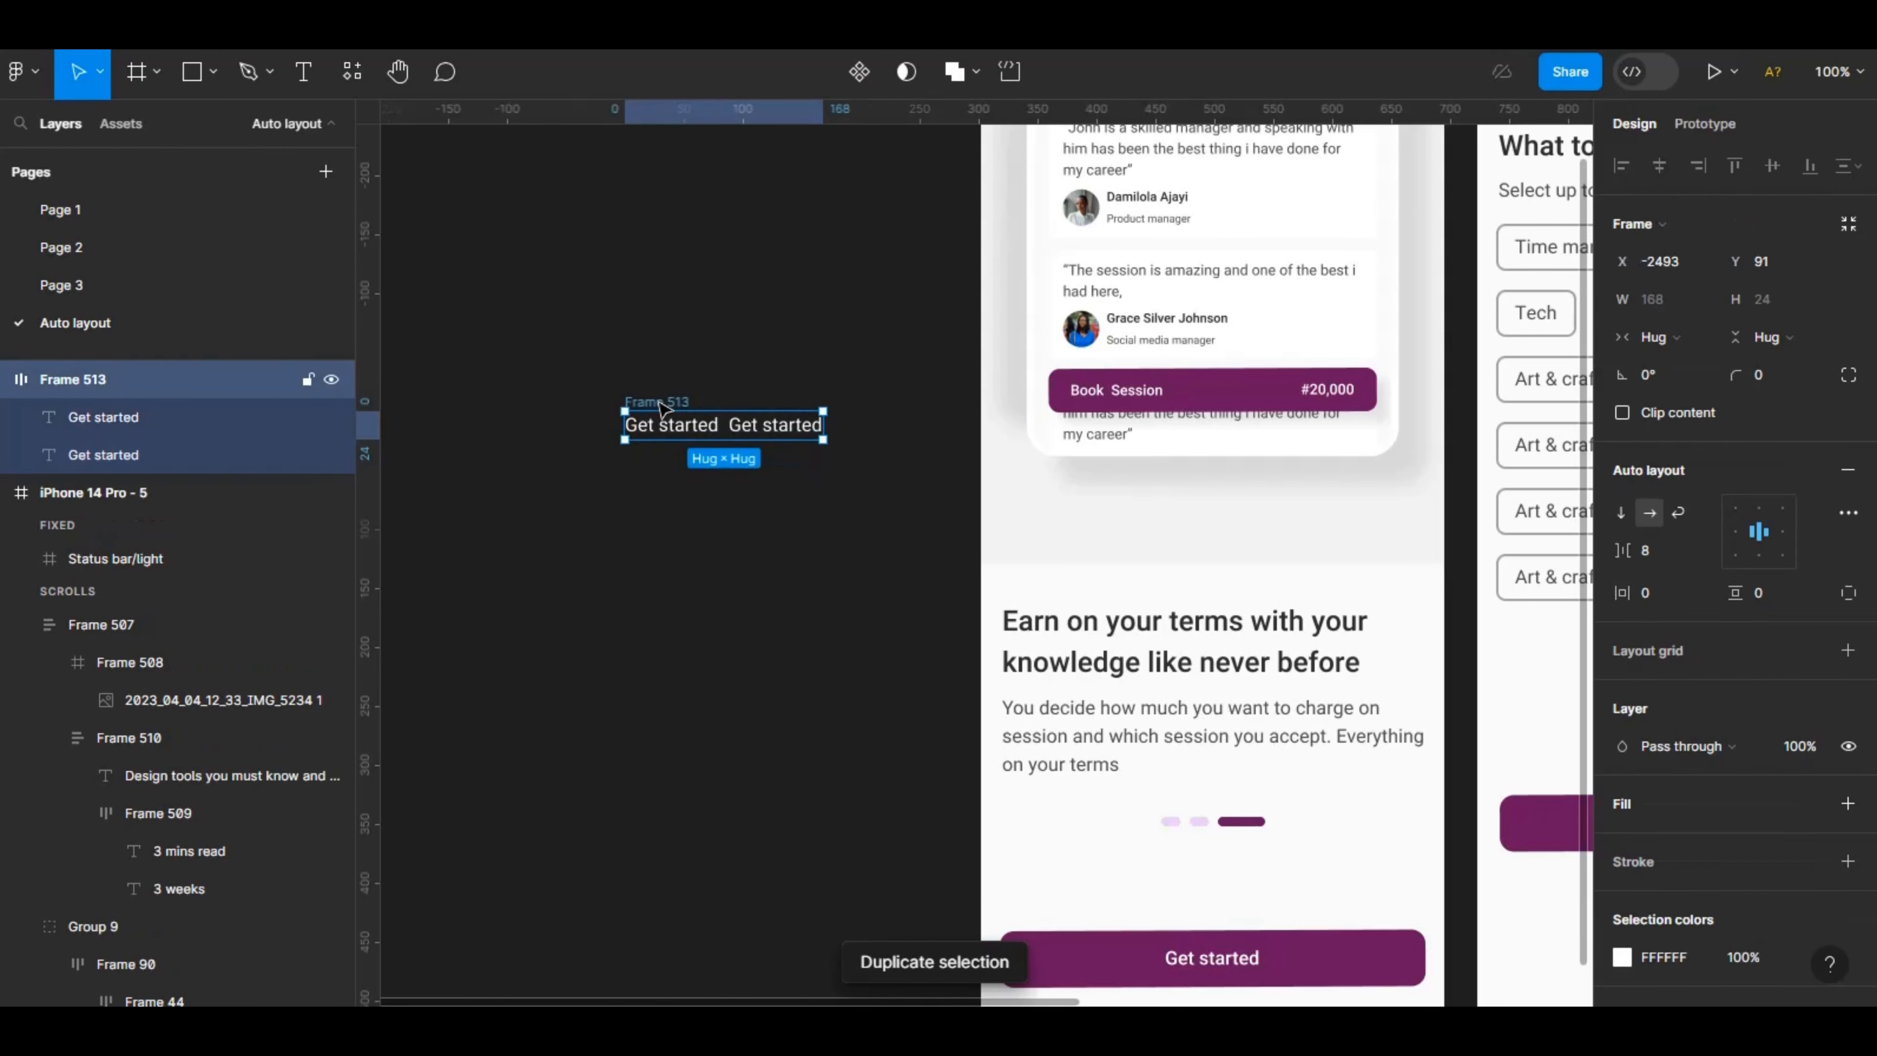
{"action": "left_click", "coordinate": [1620, 513]}
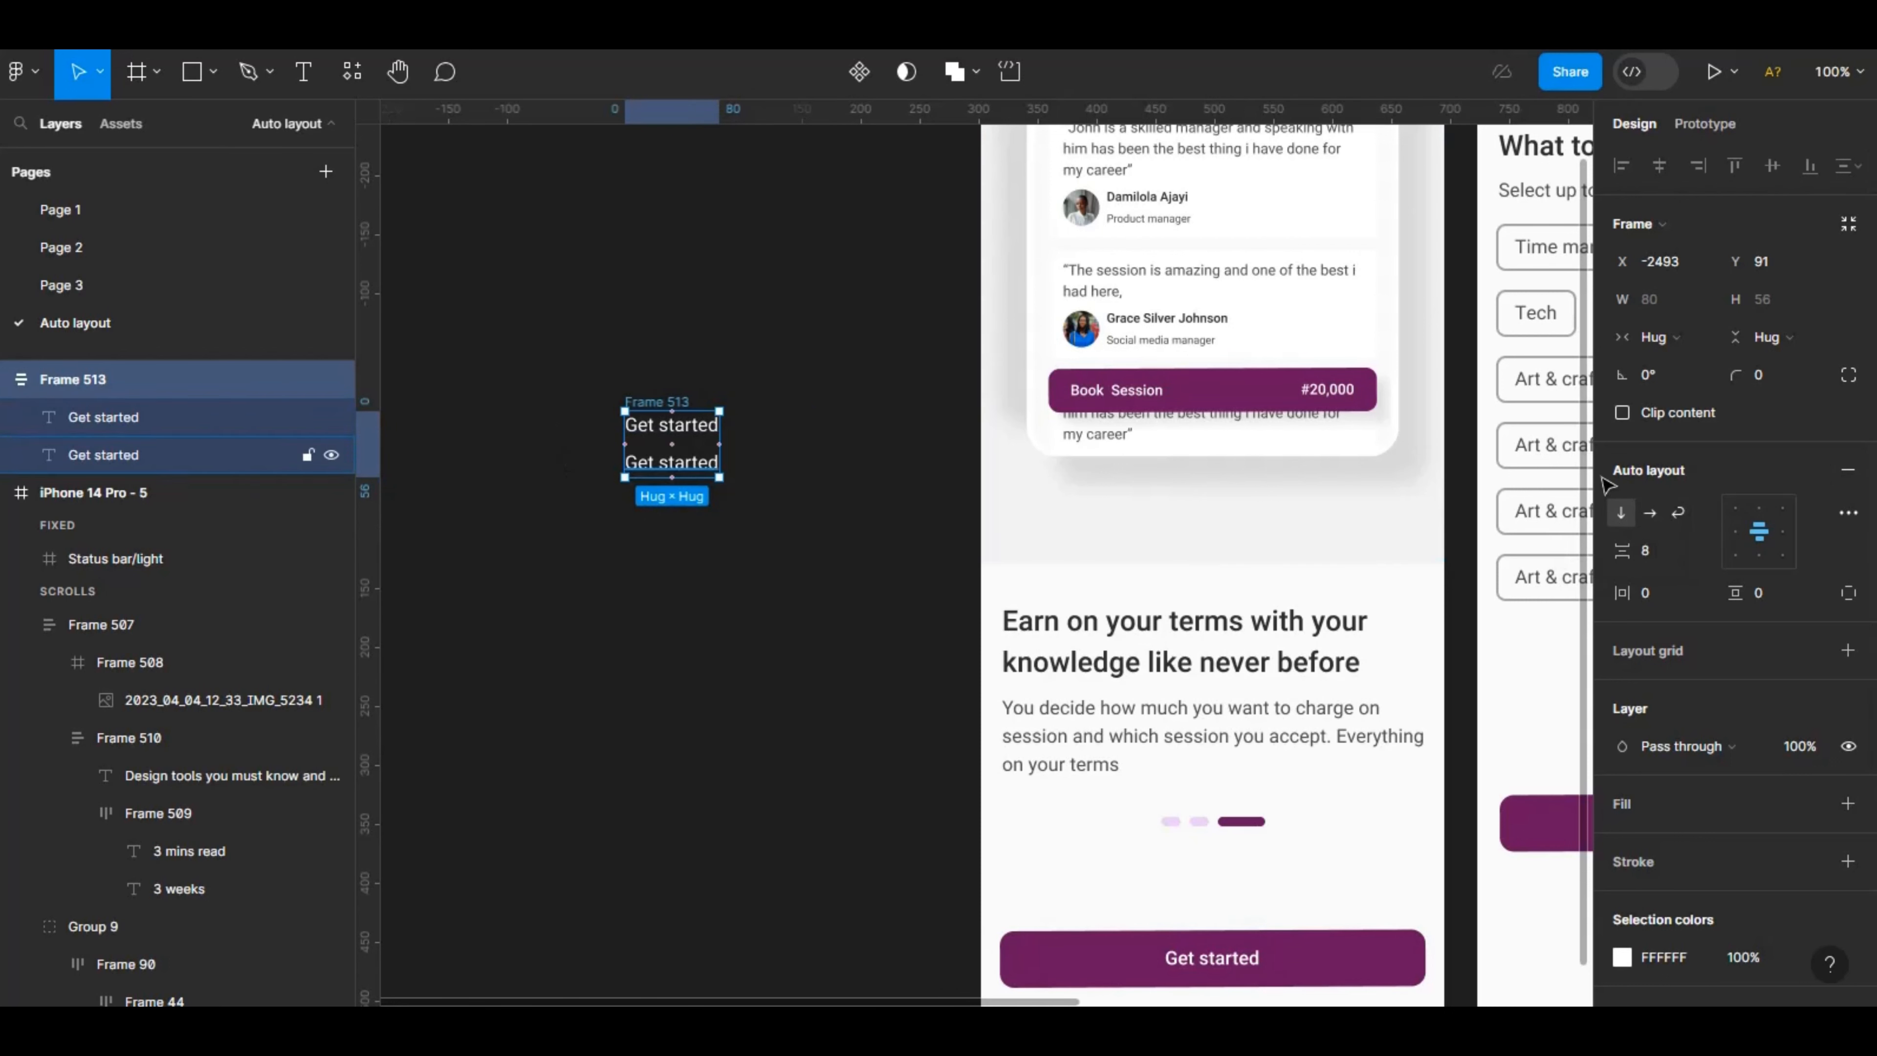
{"action": "left_click", "coordinate": [1652, 516]}
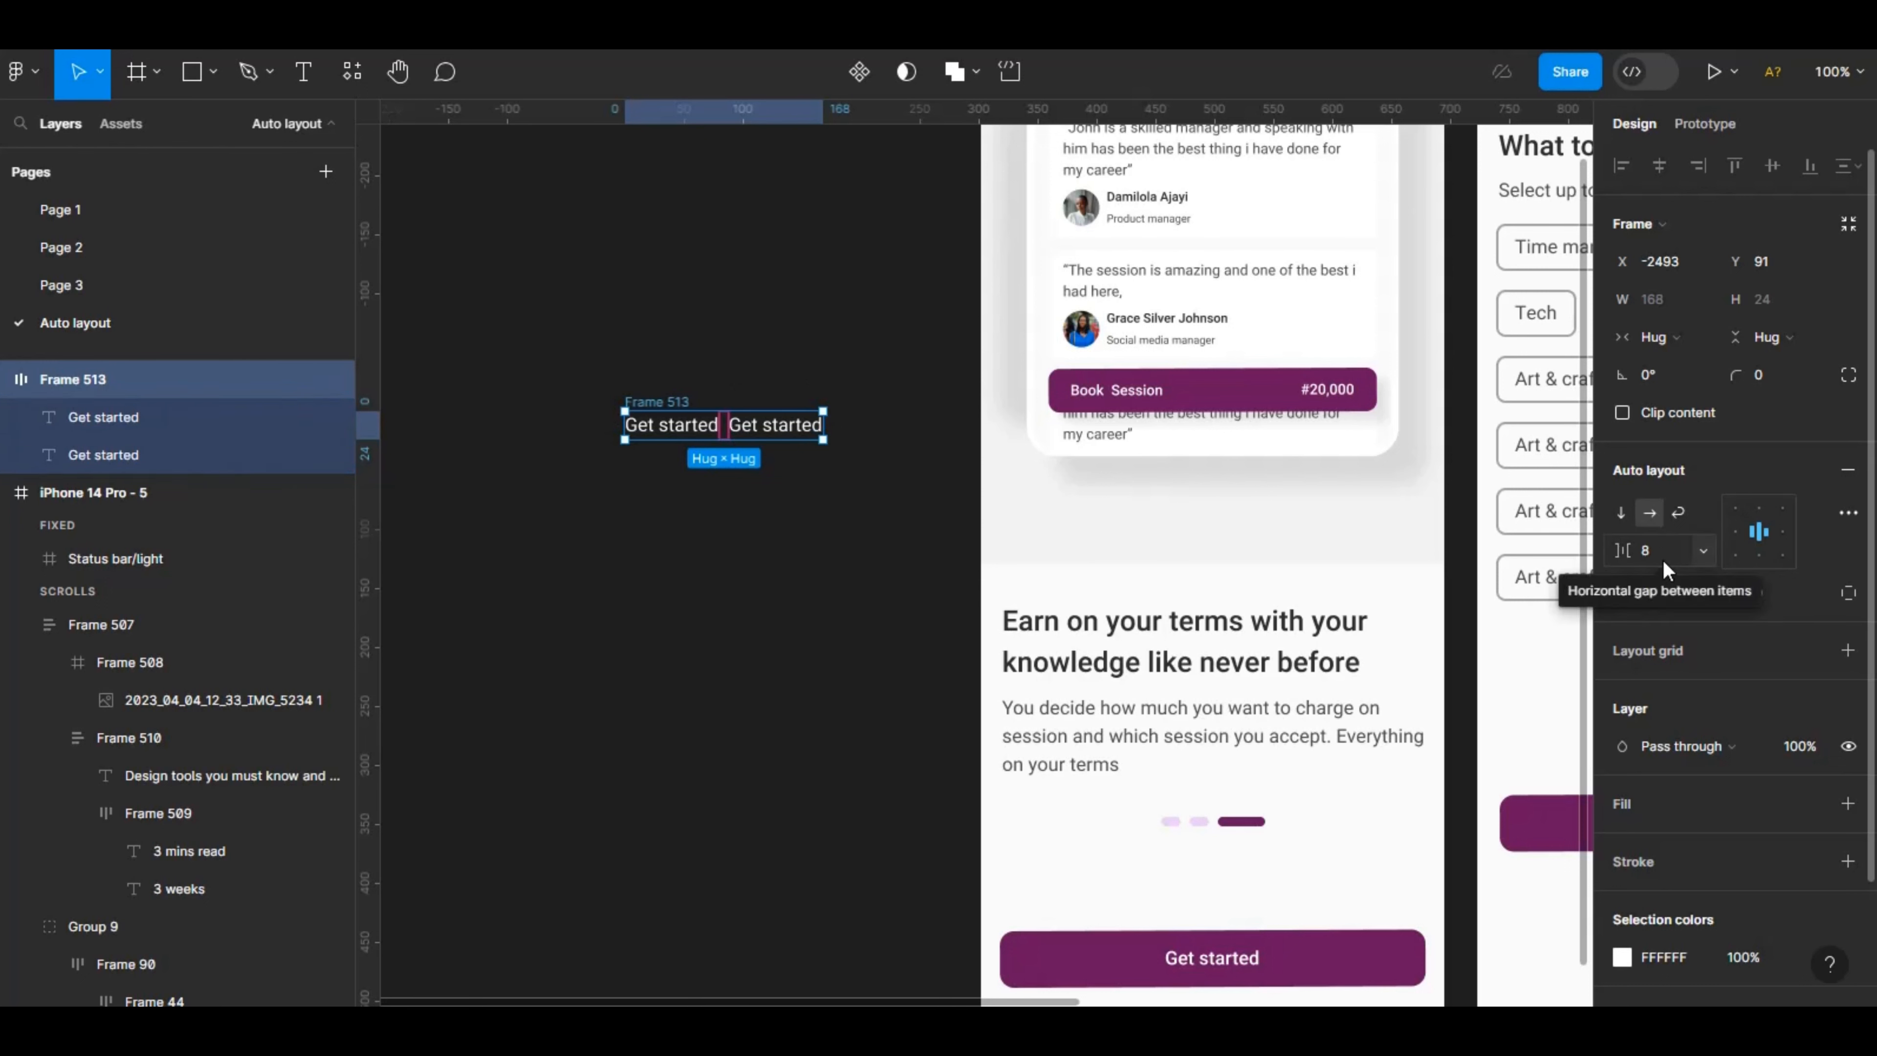
Set the auto layout frame's horizontal padding to 24 and its vertical padding to 12.
{"action": "left_click", "coordinate": [1665, 587]}
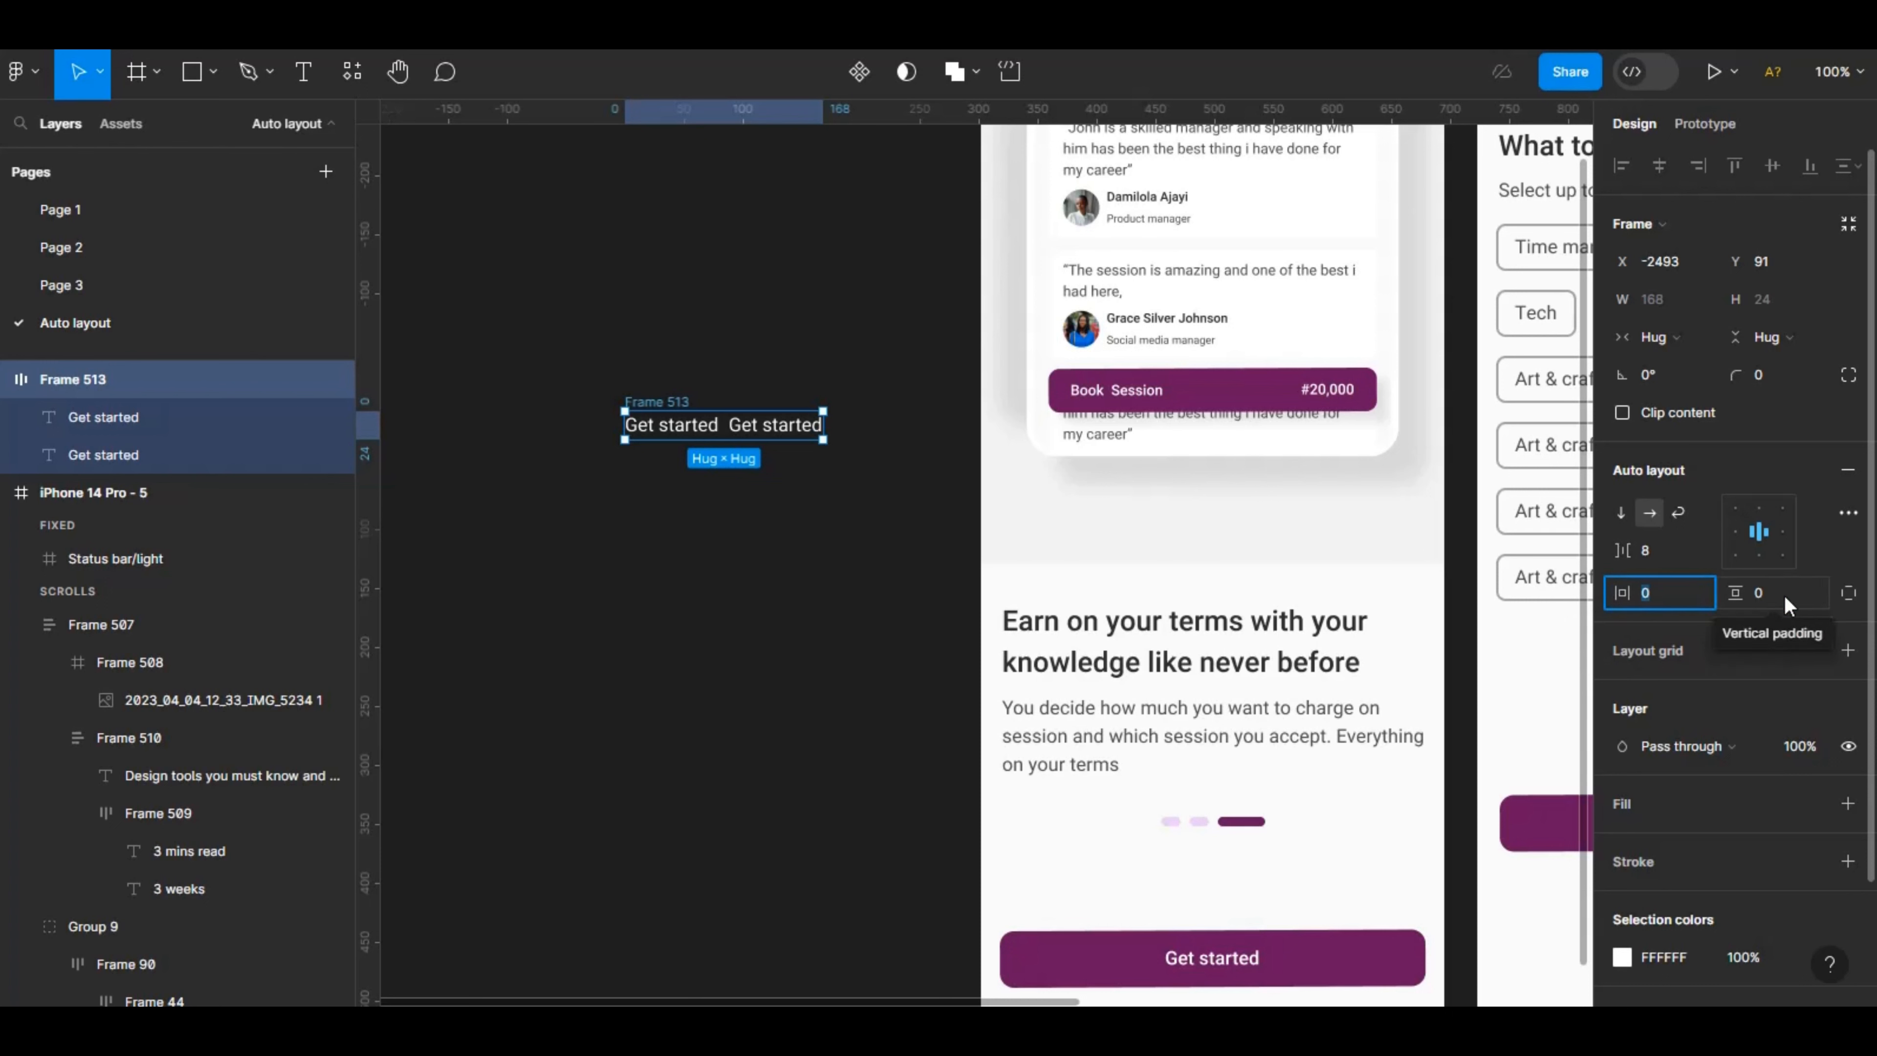
{"action": "left_click", "coordinate": [1663, 594]}
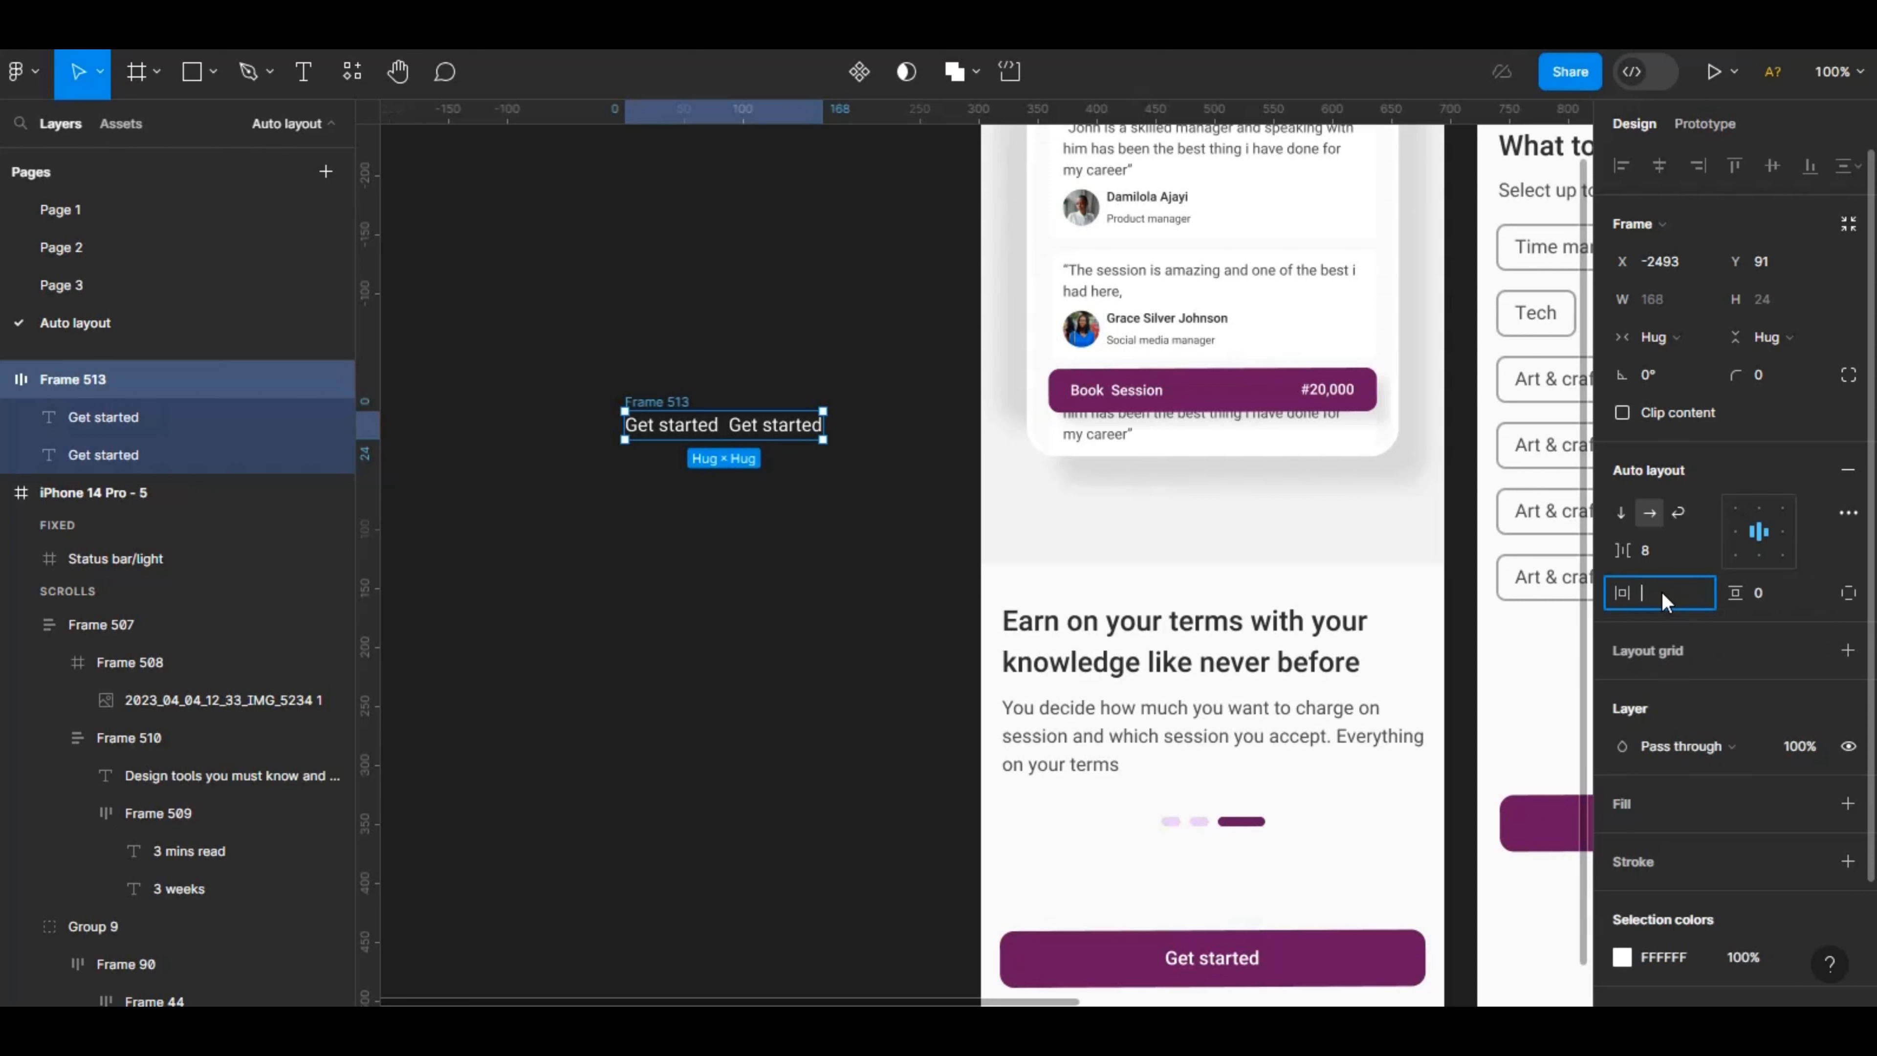
{"action": "key", "text": "Return"}
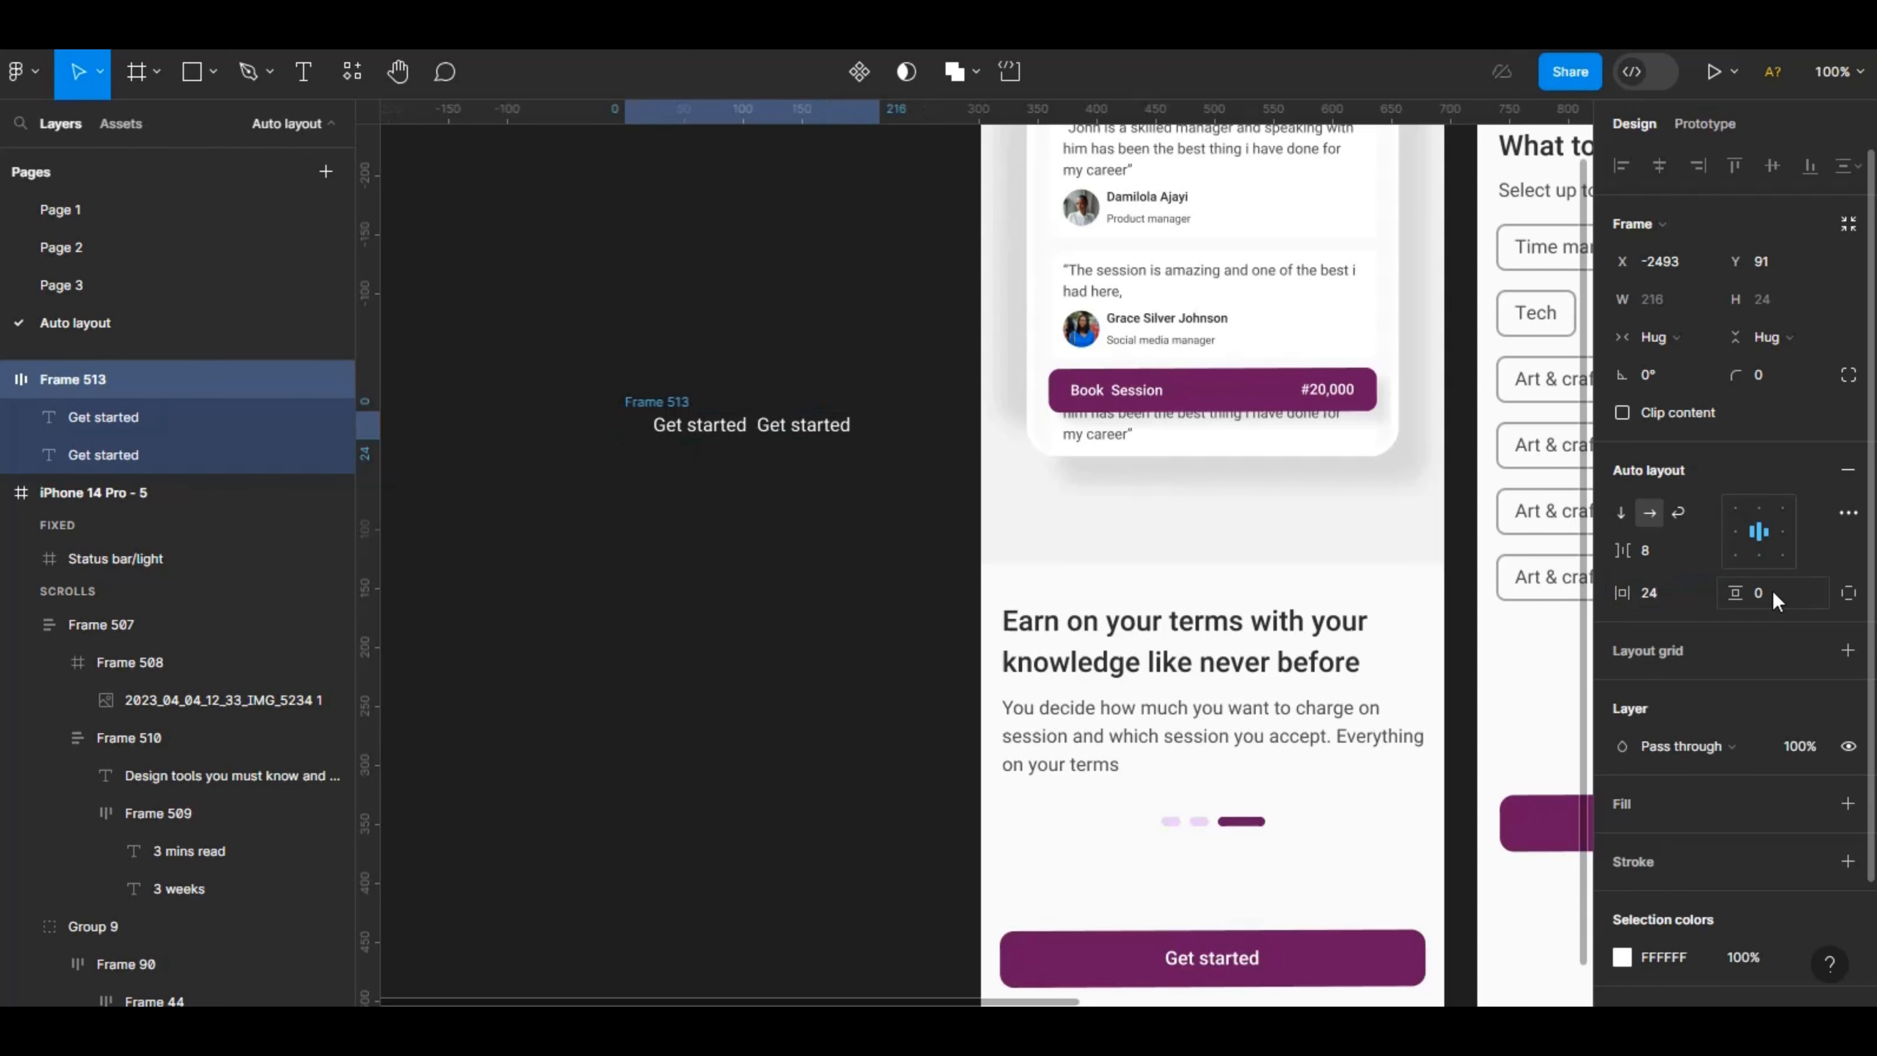
{"action": "left_click", "coordinate": [1773, 593]}
{"action": "type", "text": "12"}
{"action": "key", "text": "Return"}
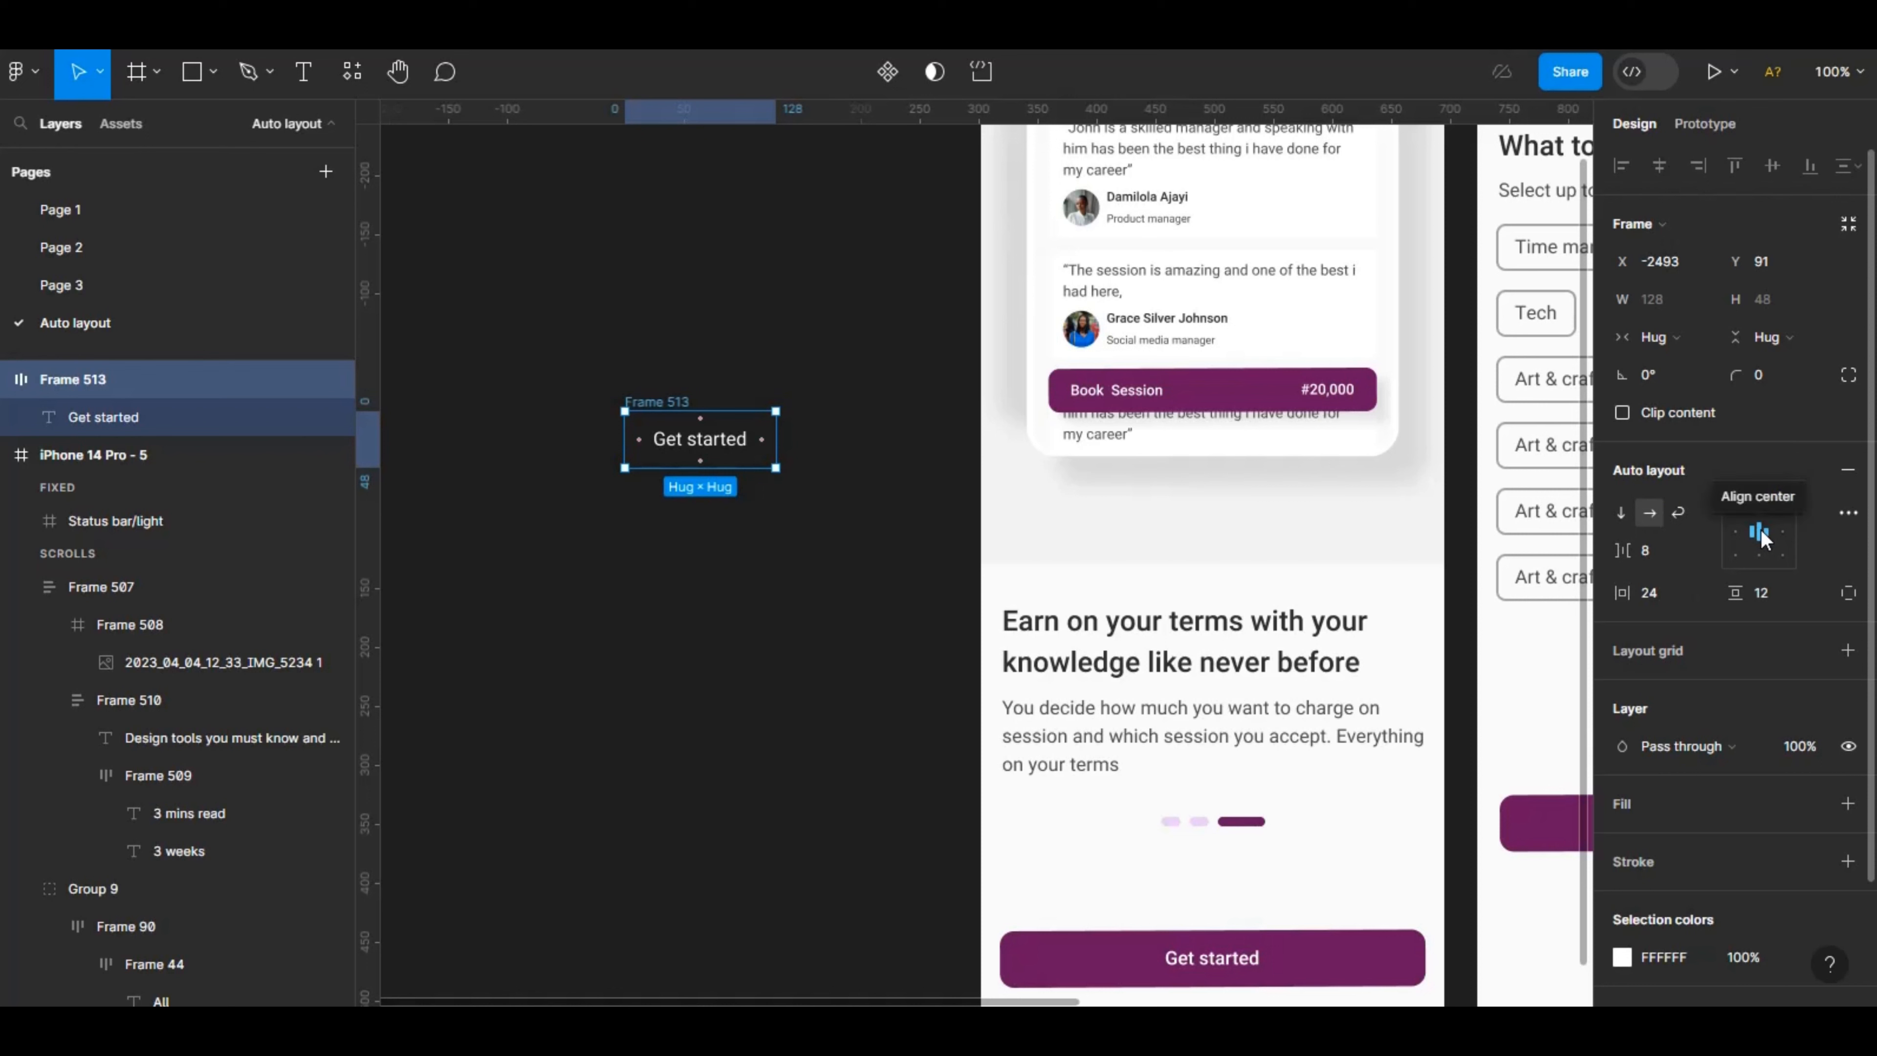
Add a black 000000 fill to the Get started frame and round its corners with a radius of 12.
{"action": "left_click", "coordinate": [1848, 804]}
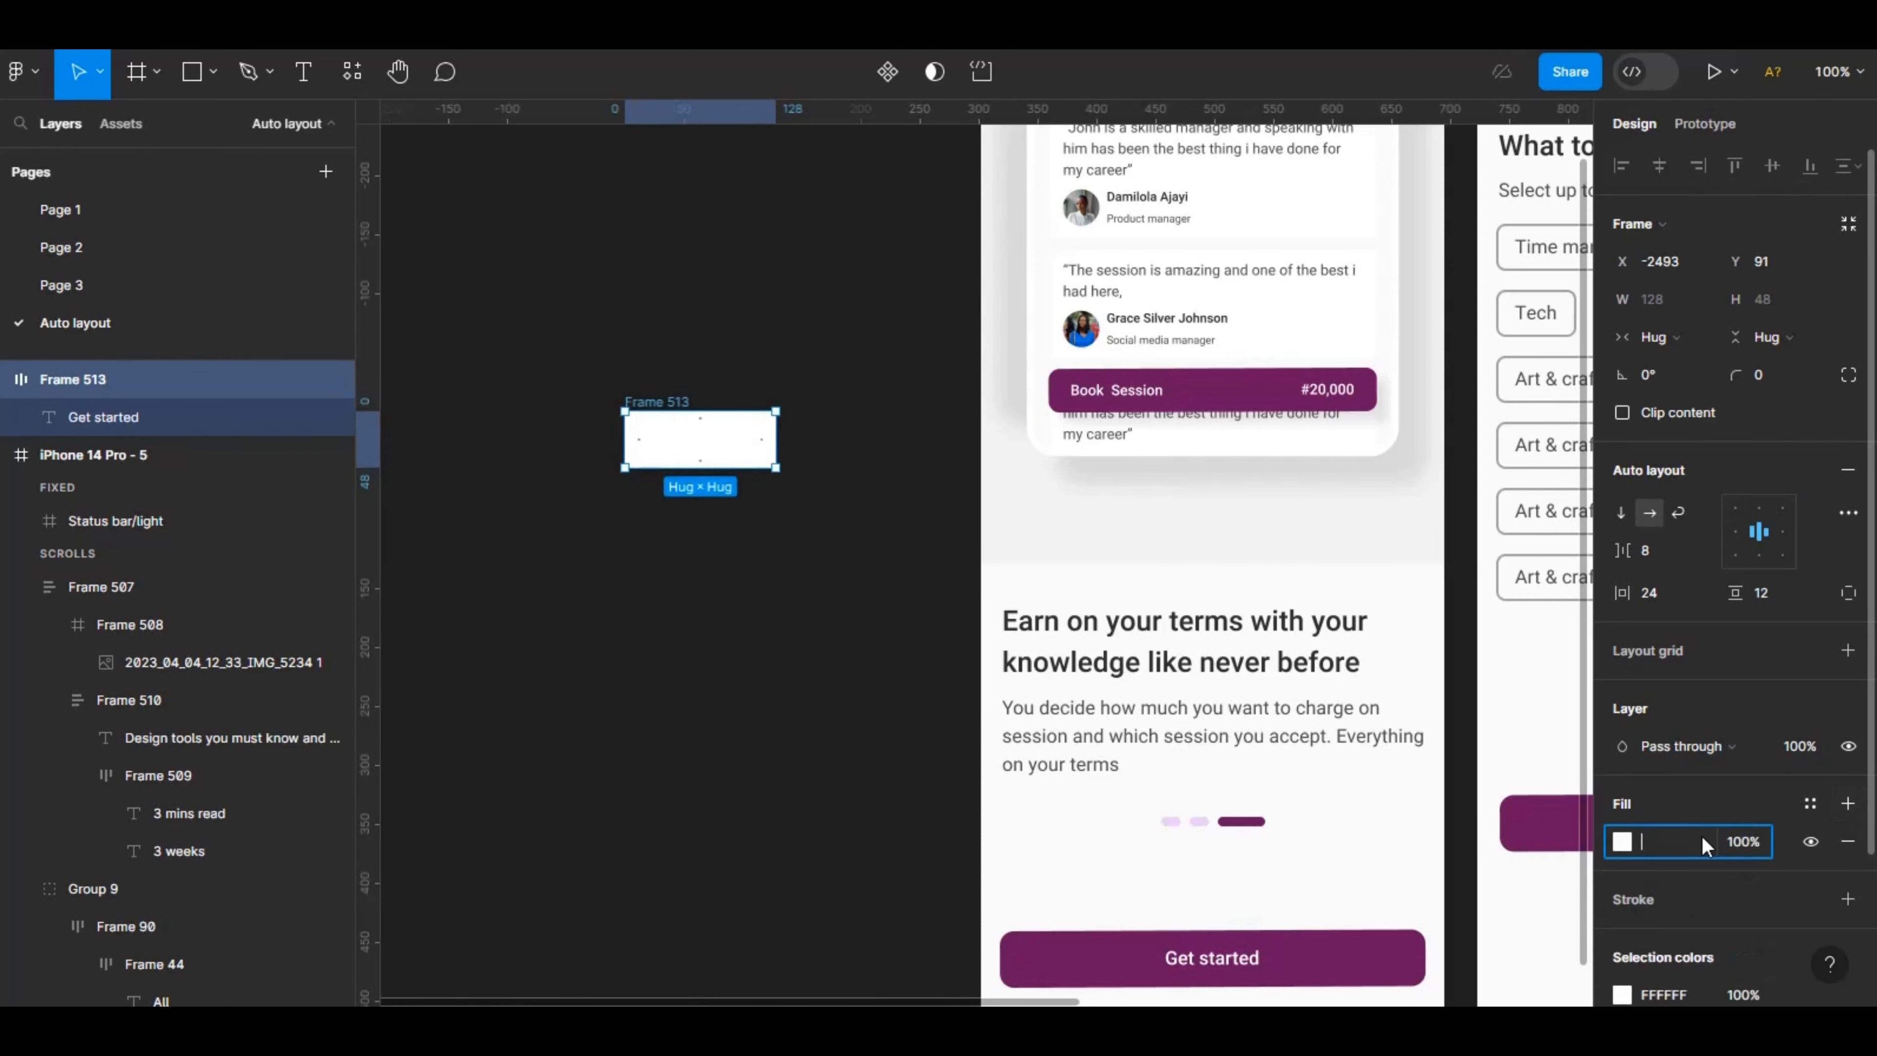
{"action": "key", "text": "Return"}
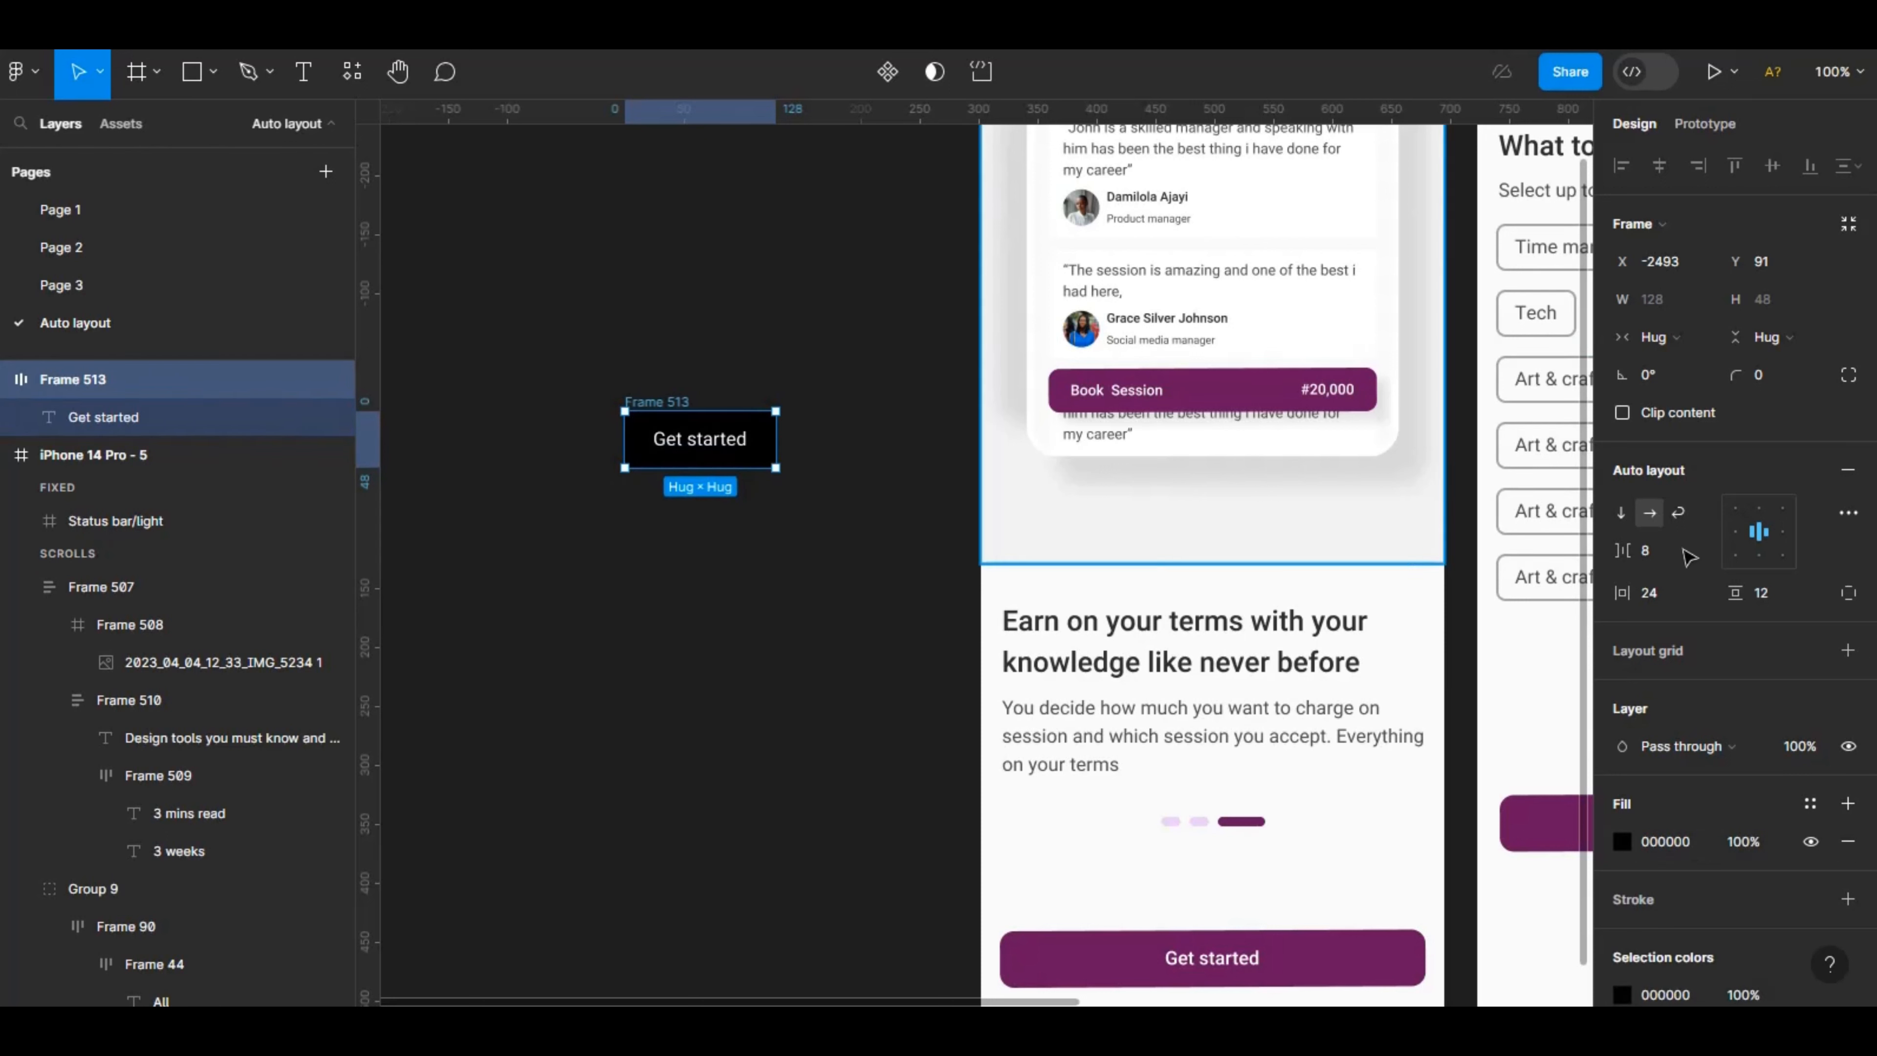
{"action": "left_click", "coordinate": [1799, 363]}
{"action": "key", "text": "BackSpace"}
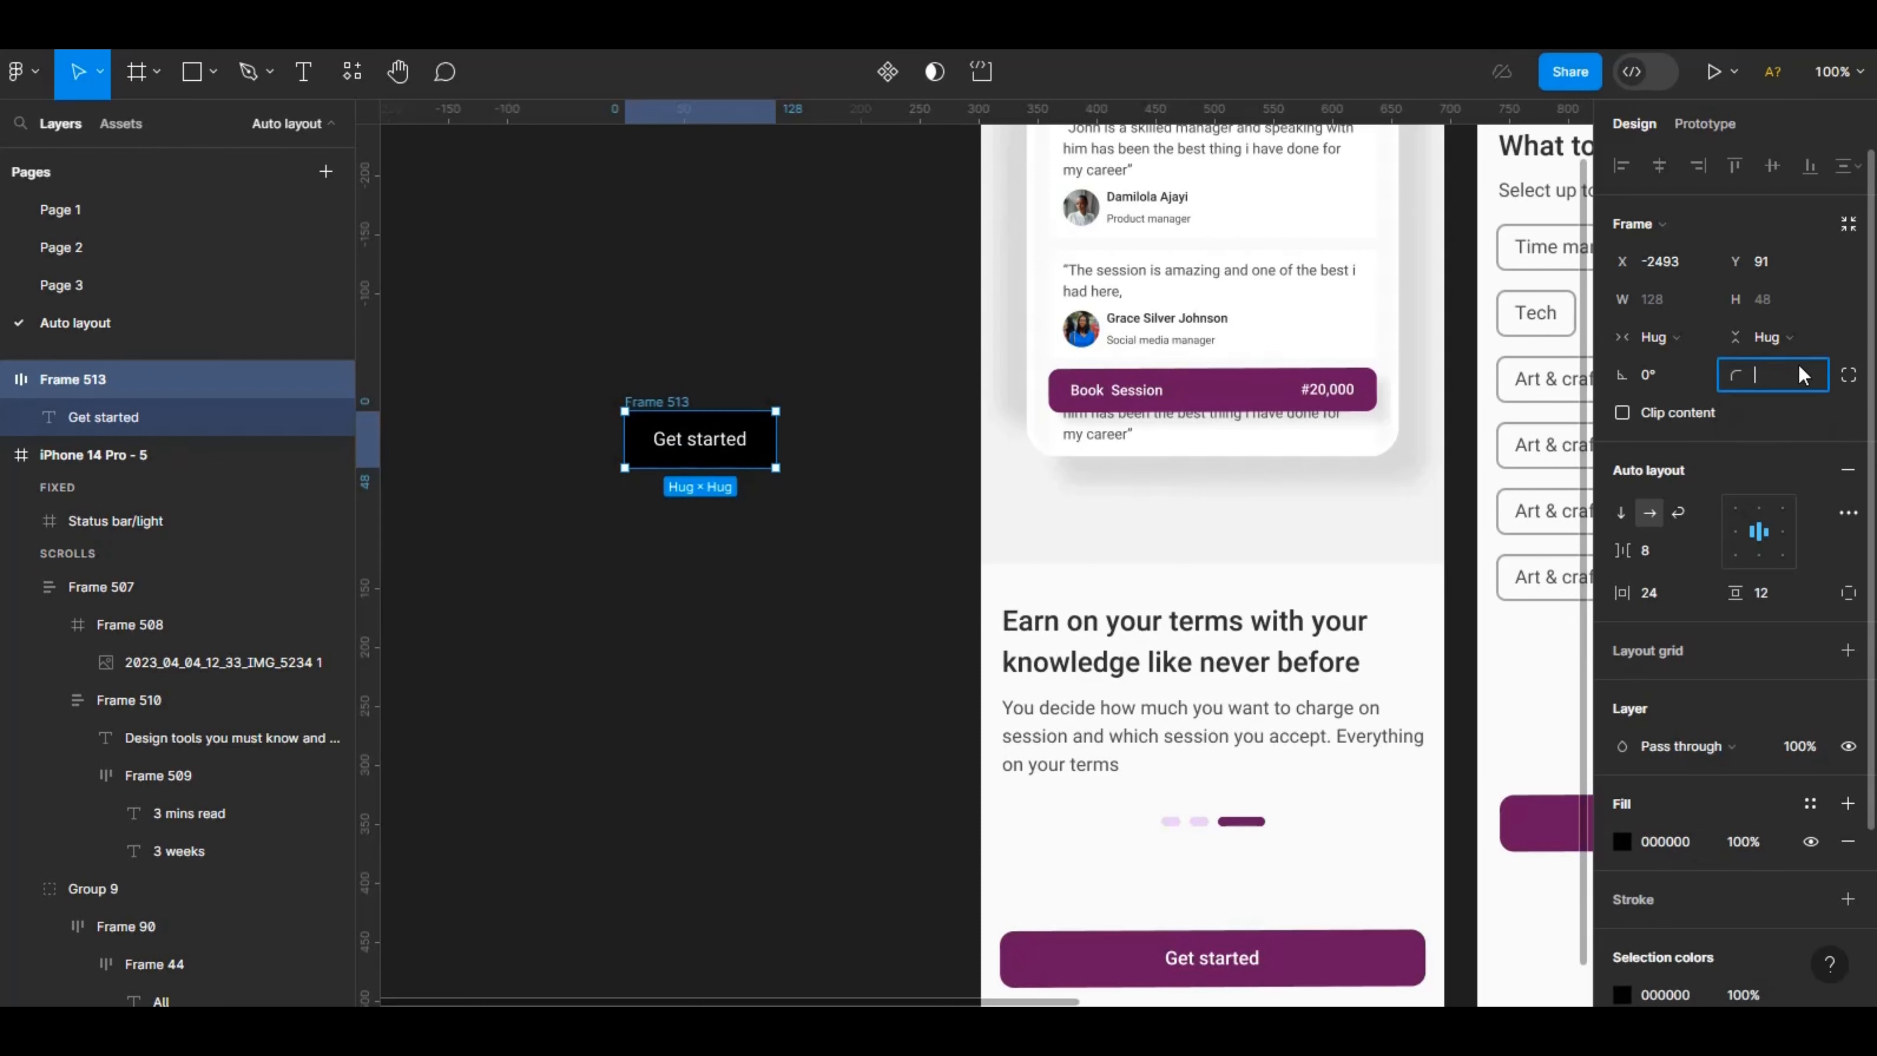
{"action": "type", "text": "12"}
{"action": "key", "text": "Return"}
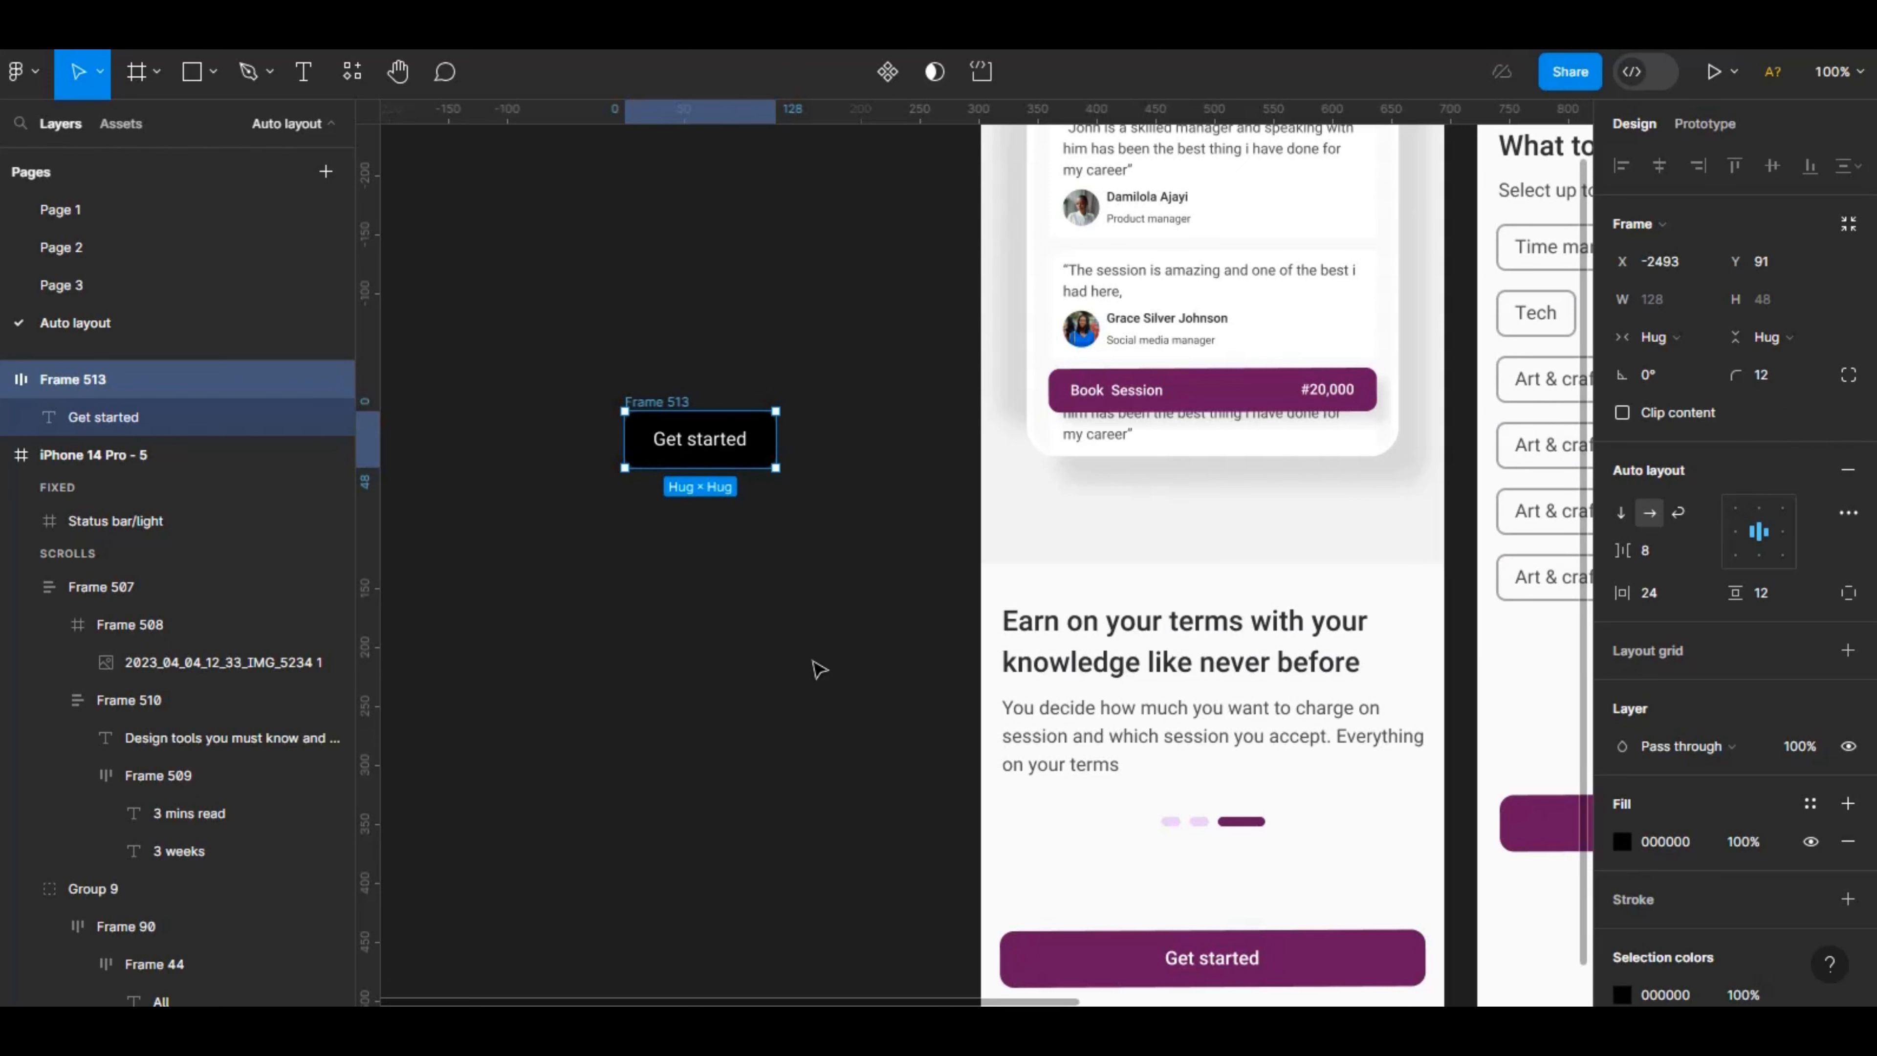
{"action": "left_click", "coordinate": [823, 623]}
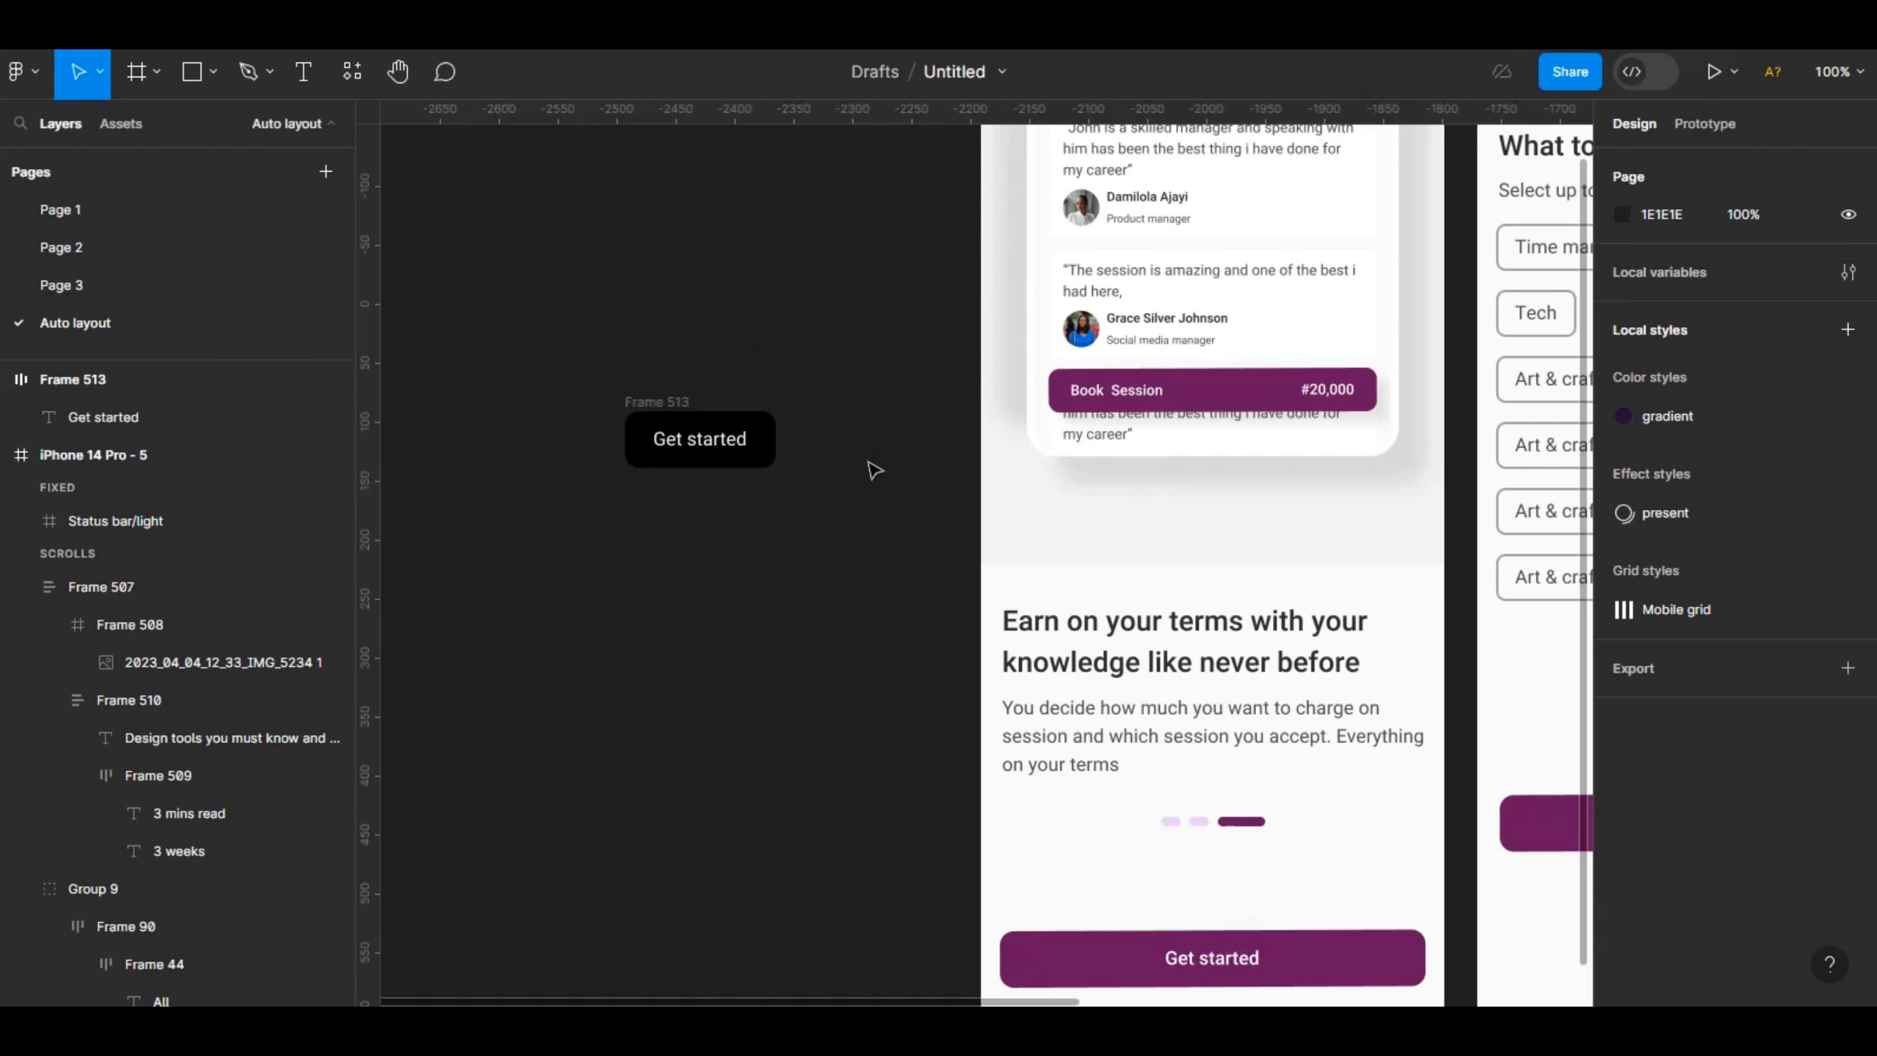
Draw a second frame about 128 × 45 below the black button and add the text "Get started" inside it.
{"action": "key", "text": "f"}
{"action": "left_click_drag", "start_coordinate": [625, 498], "coordinate": [779, 561]}
{"action": "key", "text": "t"}
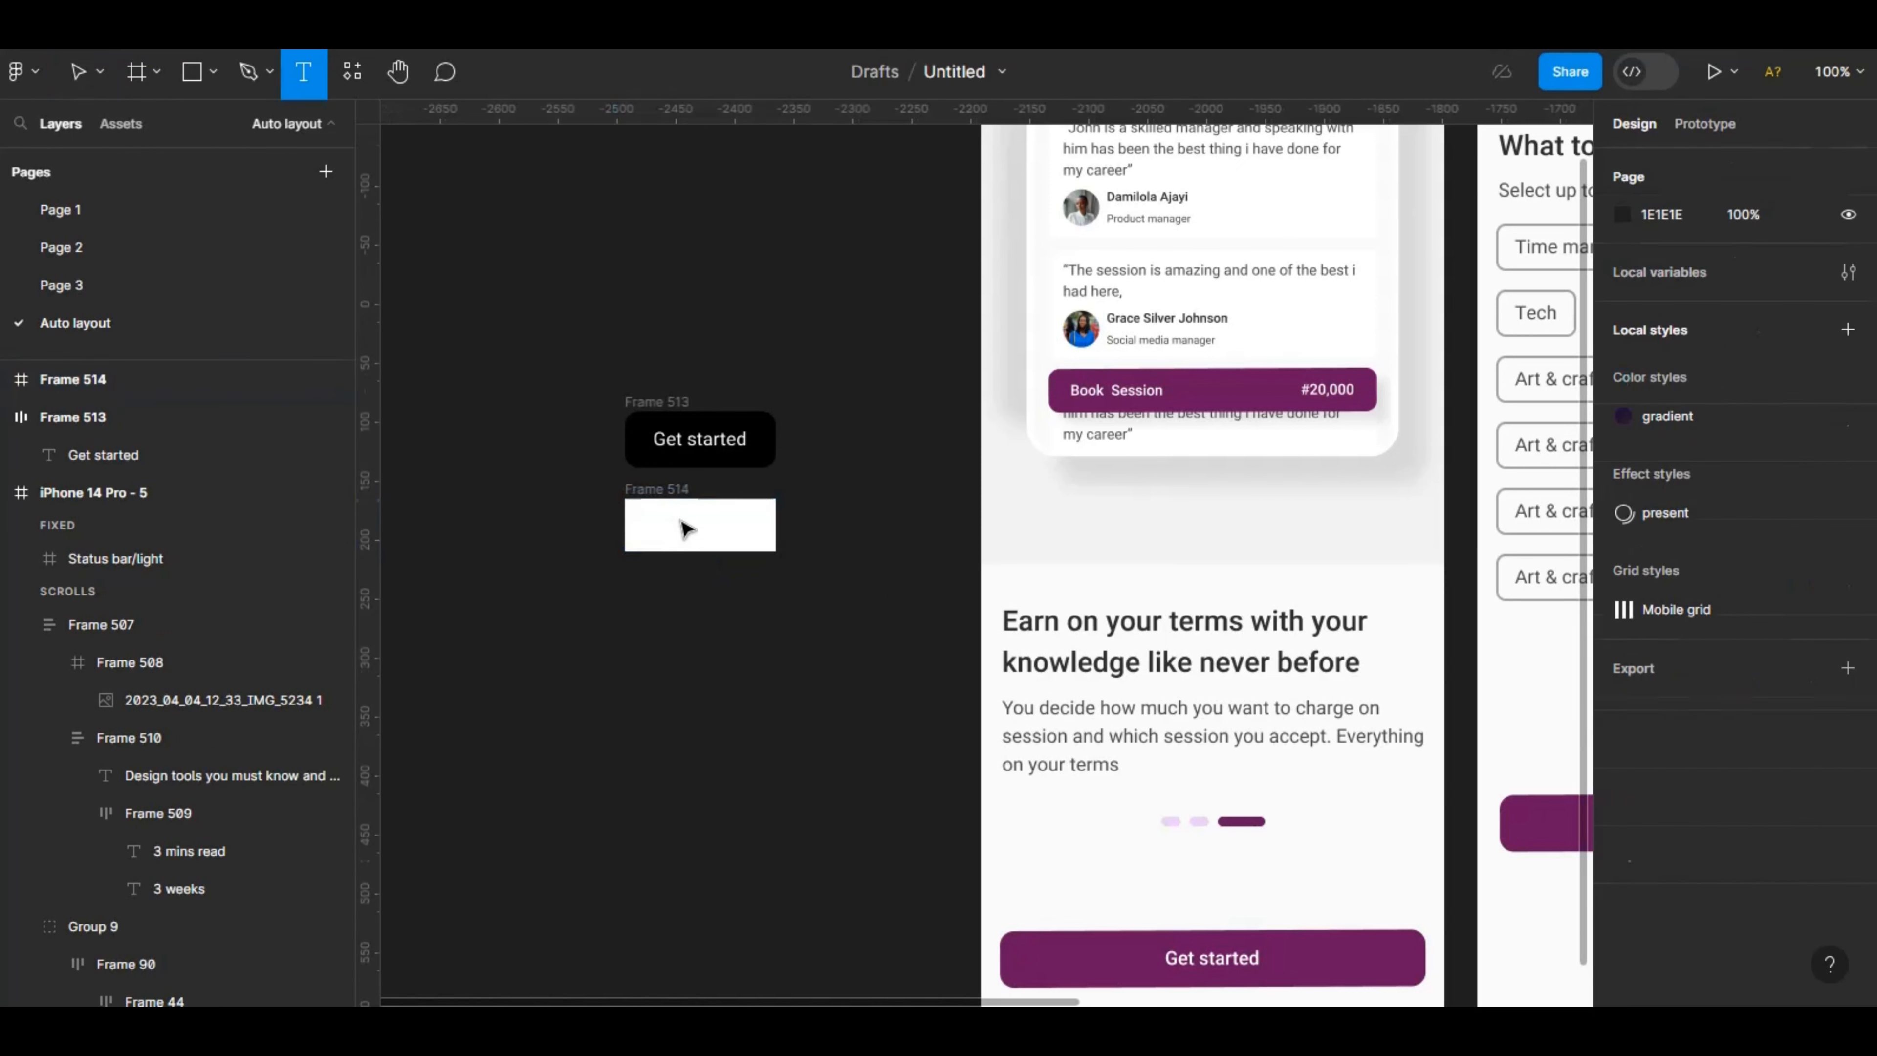
{"action": "left_click", "coordinate": [679, 519]}
{"action": "type", "text": "Get started"}
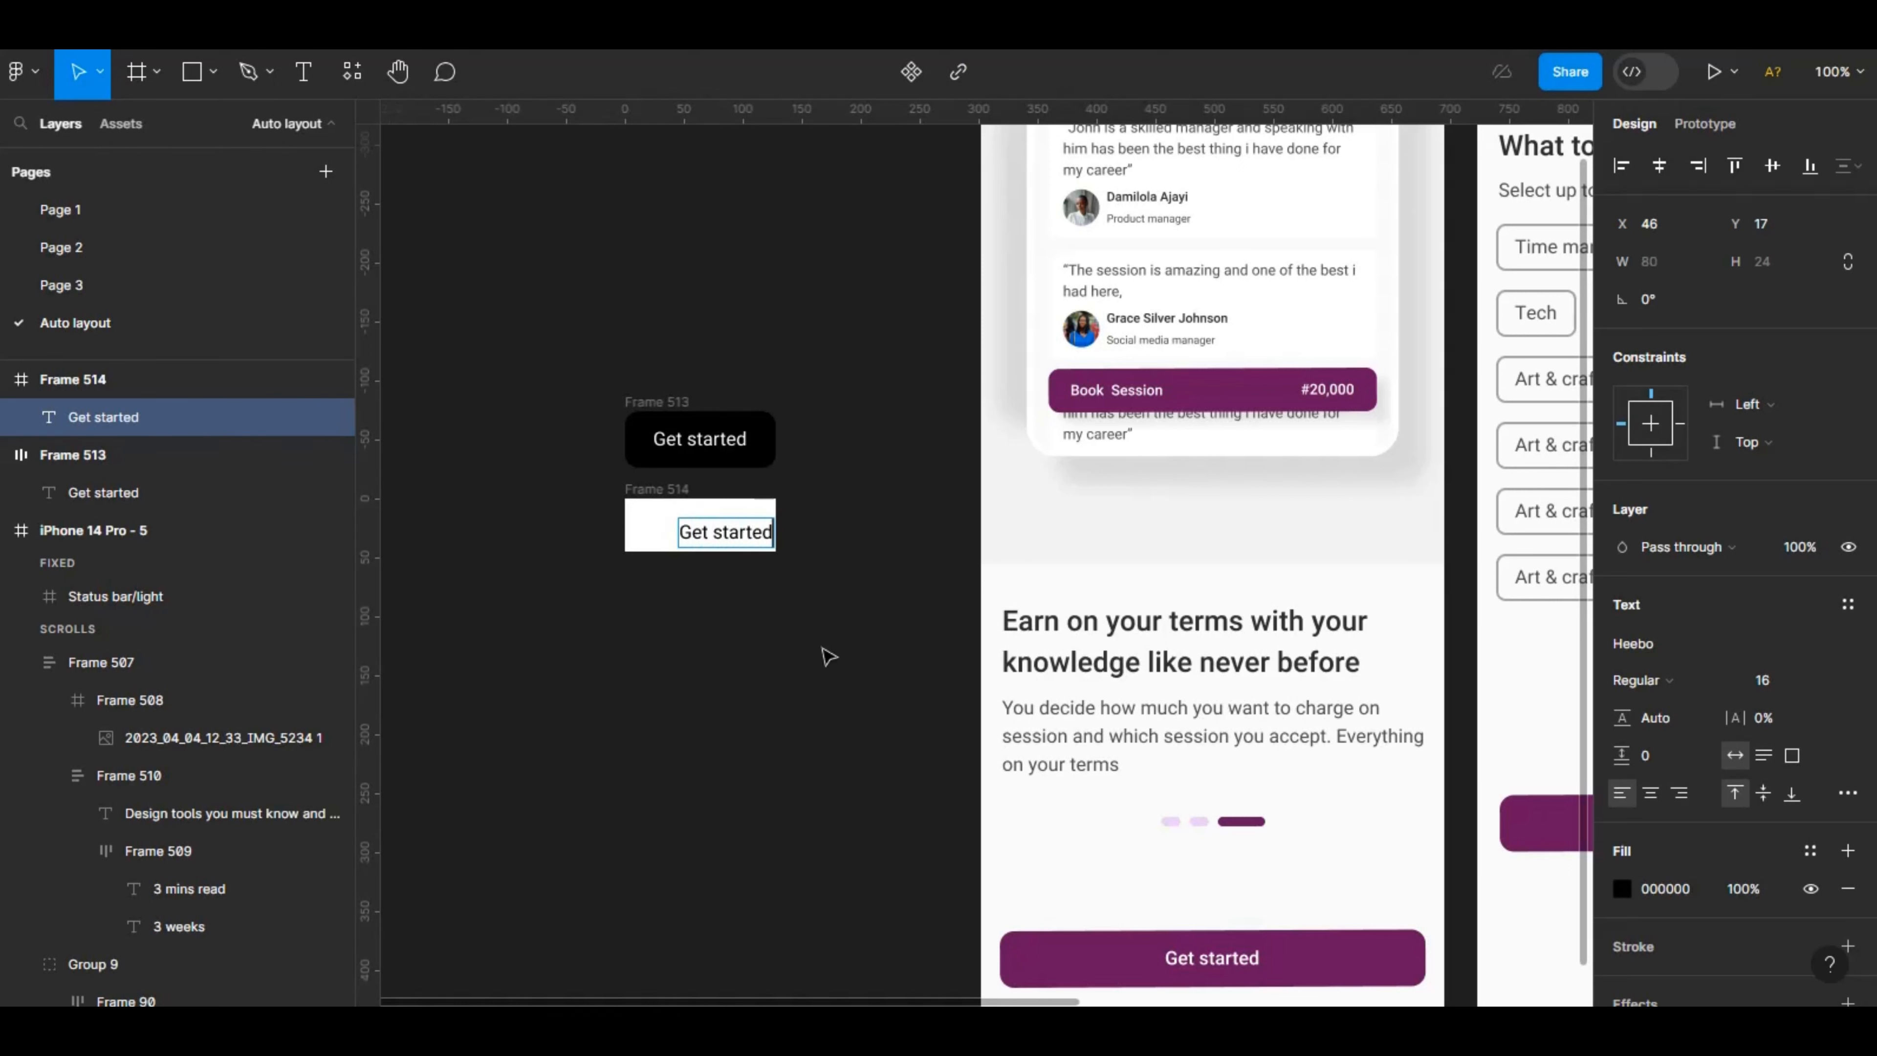
{"action": "key", "text": "Escape"}
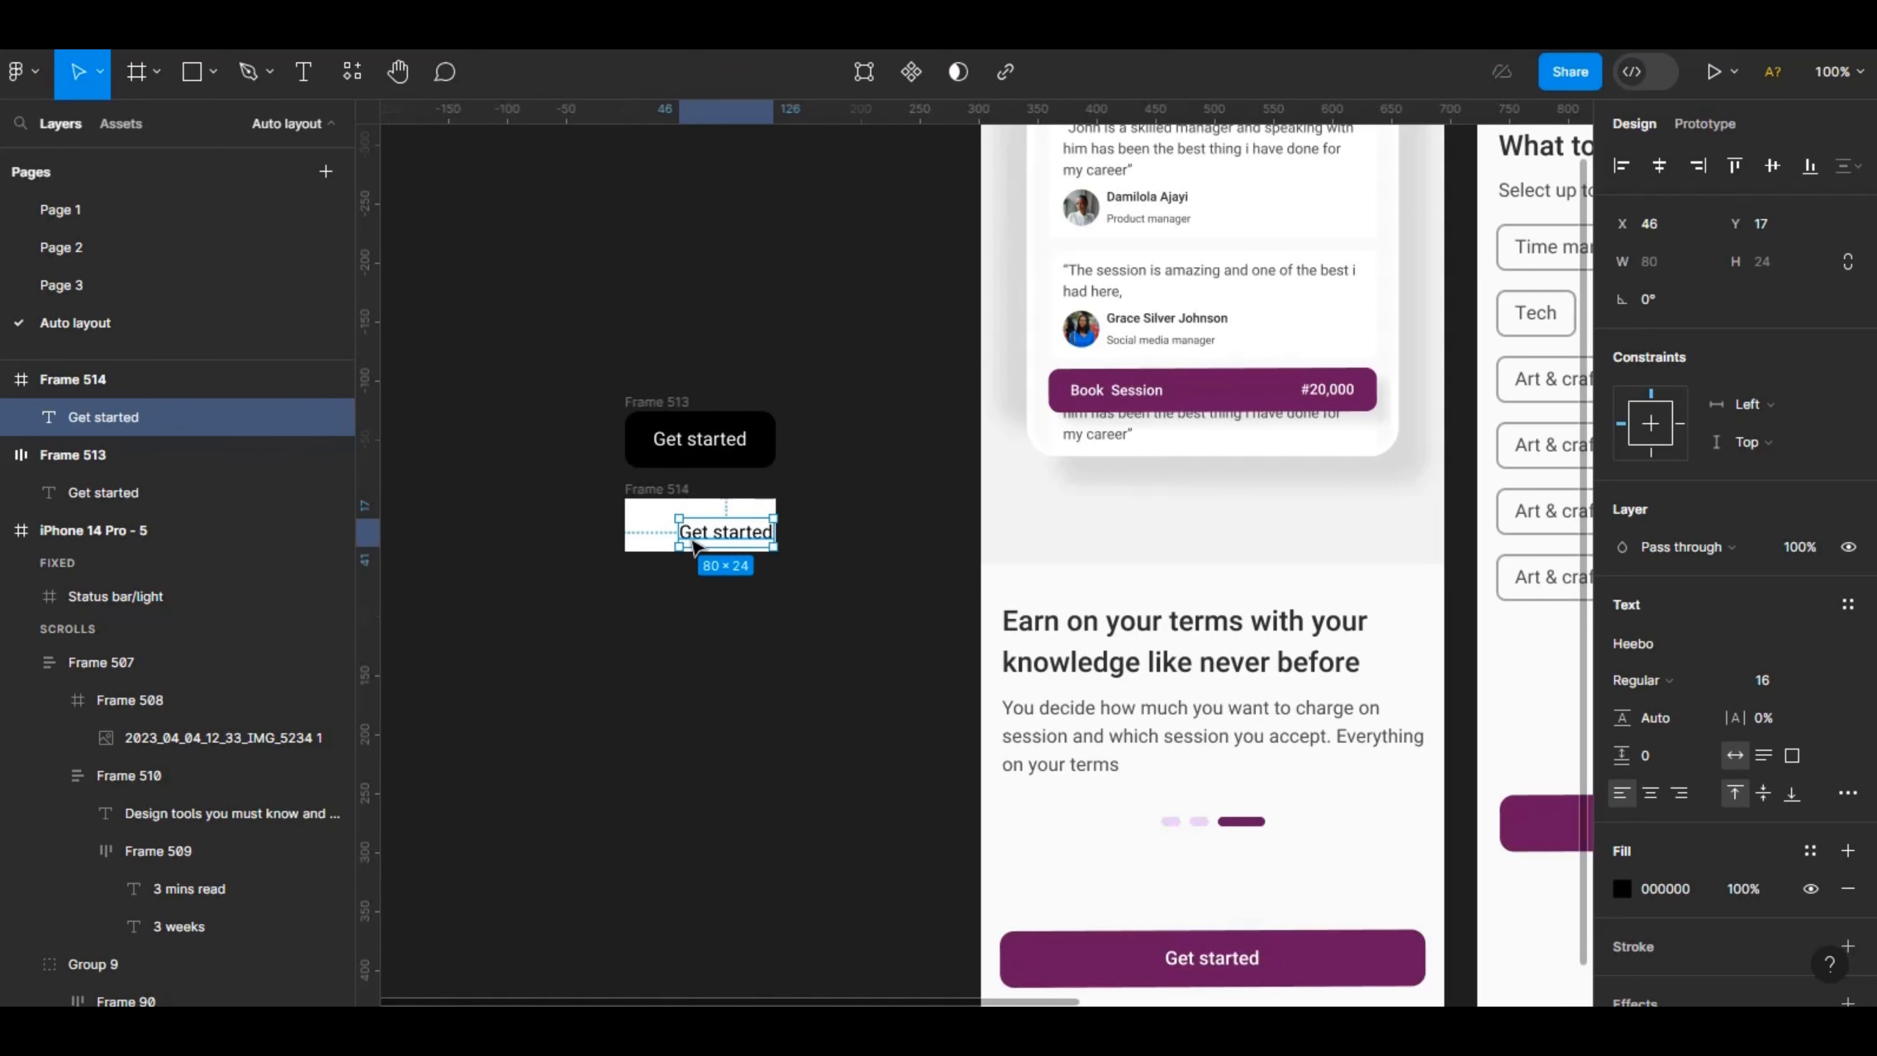
Add auto layout to the white frame with 24 horizontal and 12 vertical padding.
{"action": "left_click", "coordinate": [657, 491]}
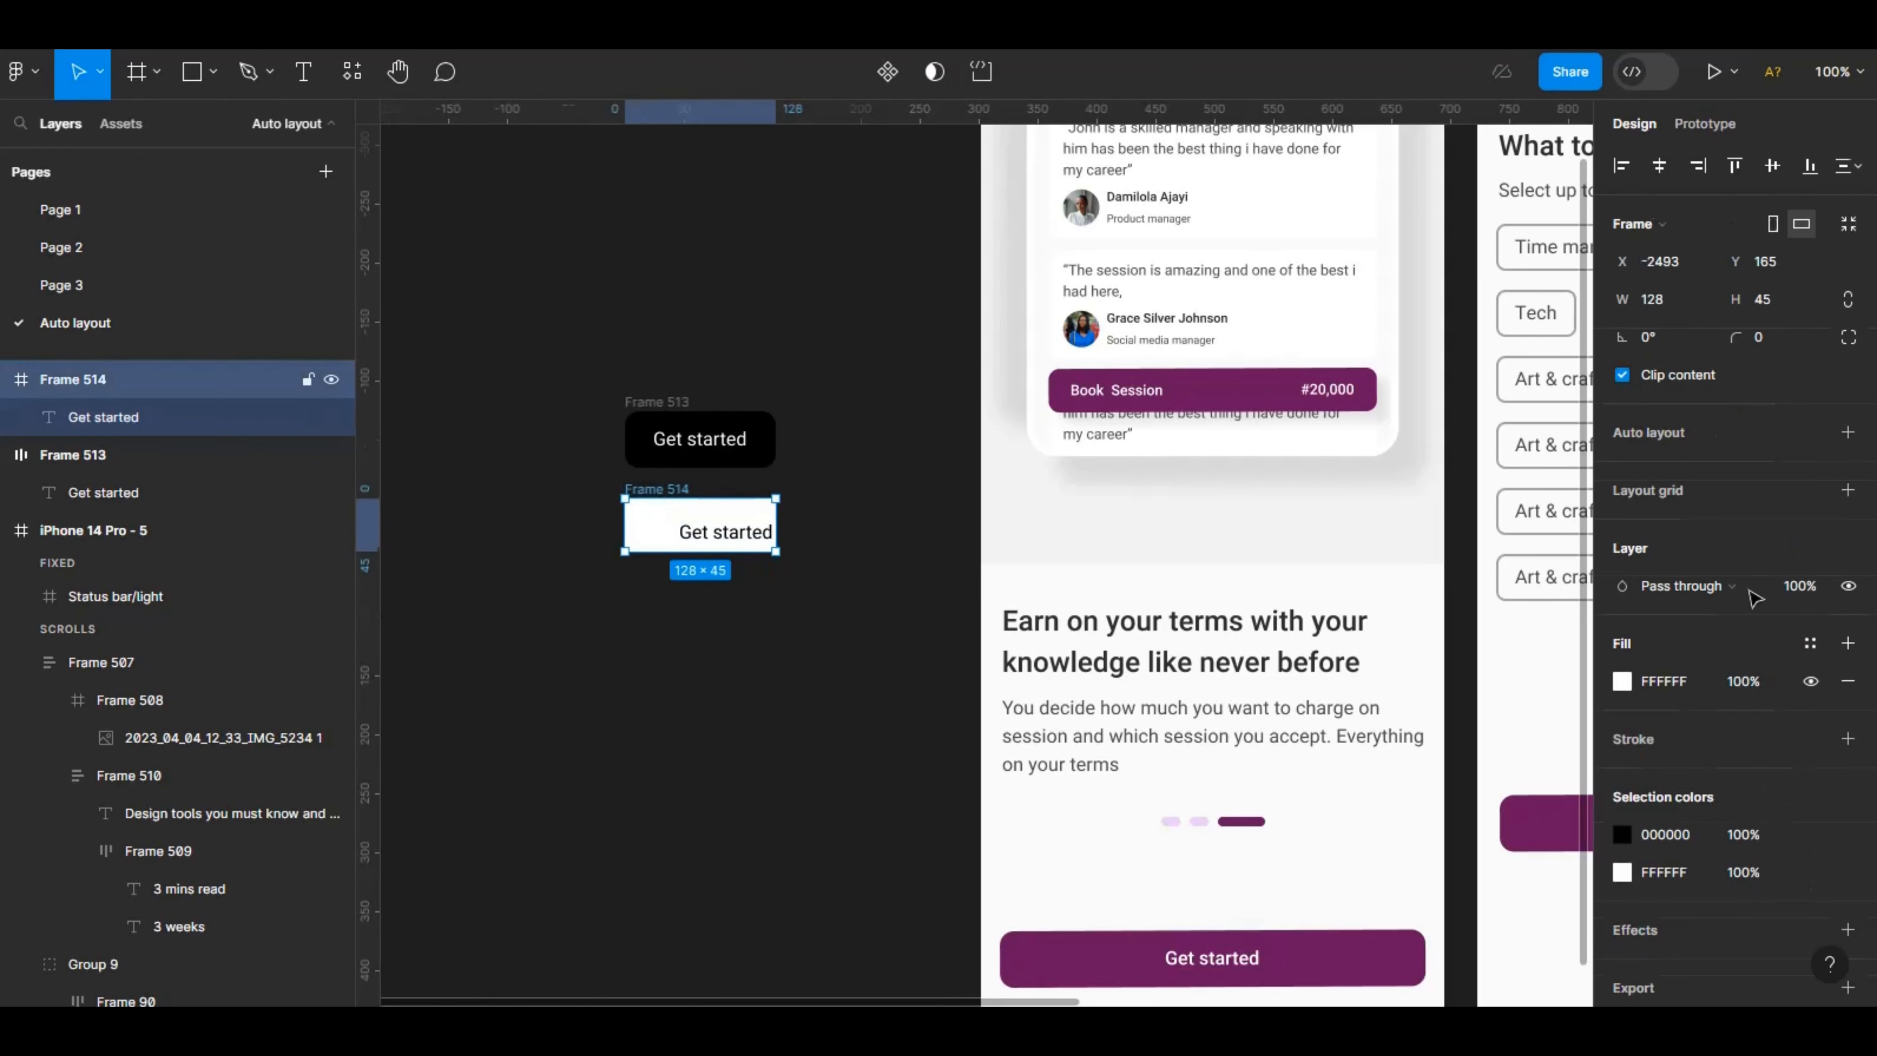
{"action": "left_click", "coordinate": [1848, 431]}
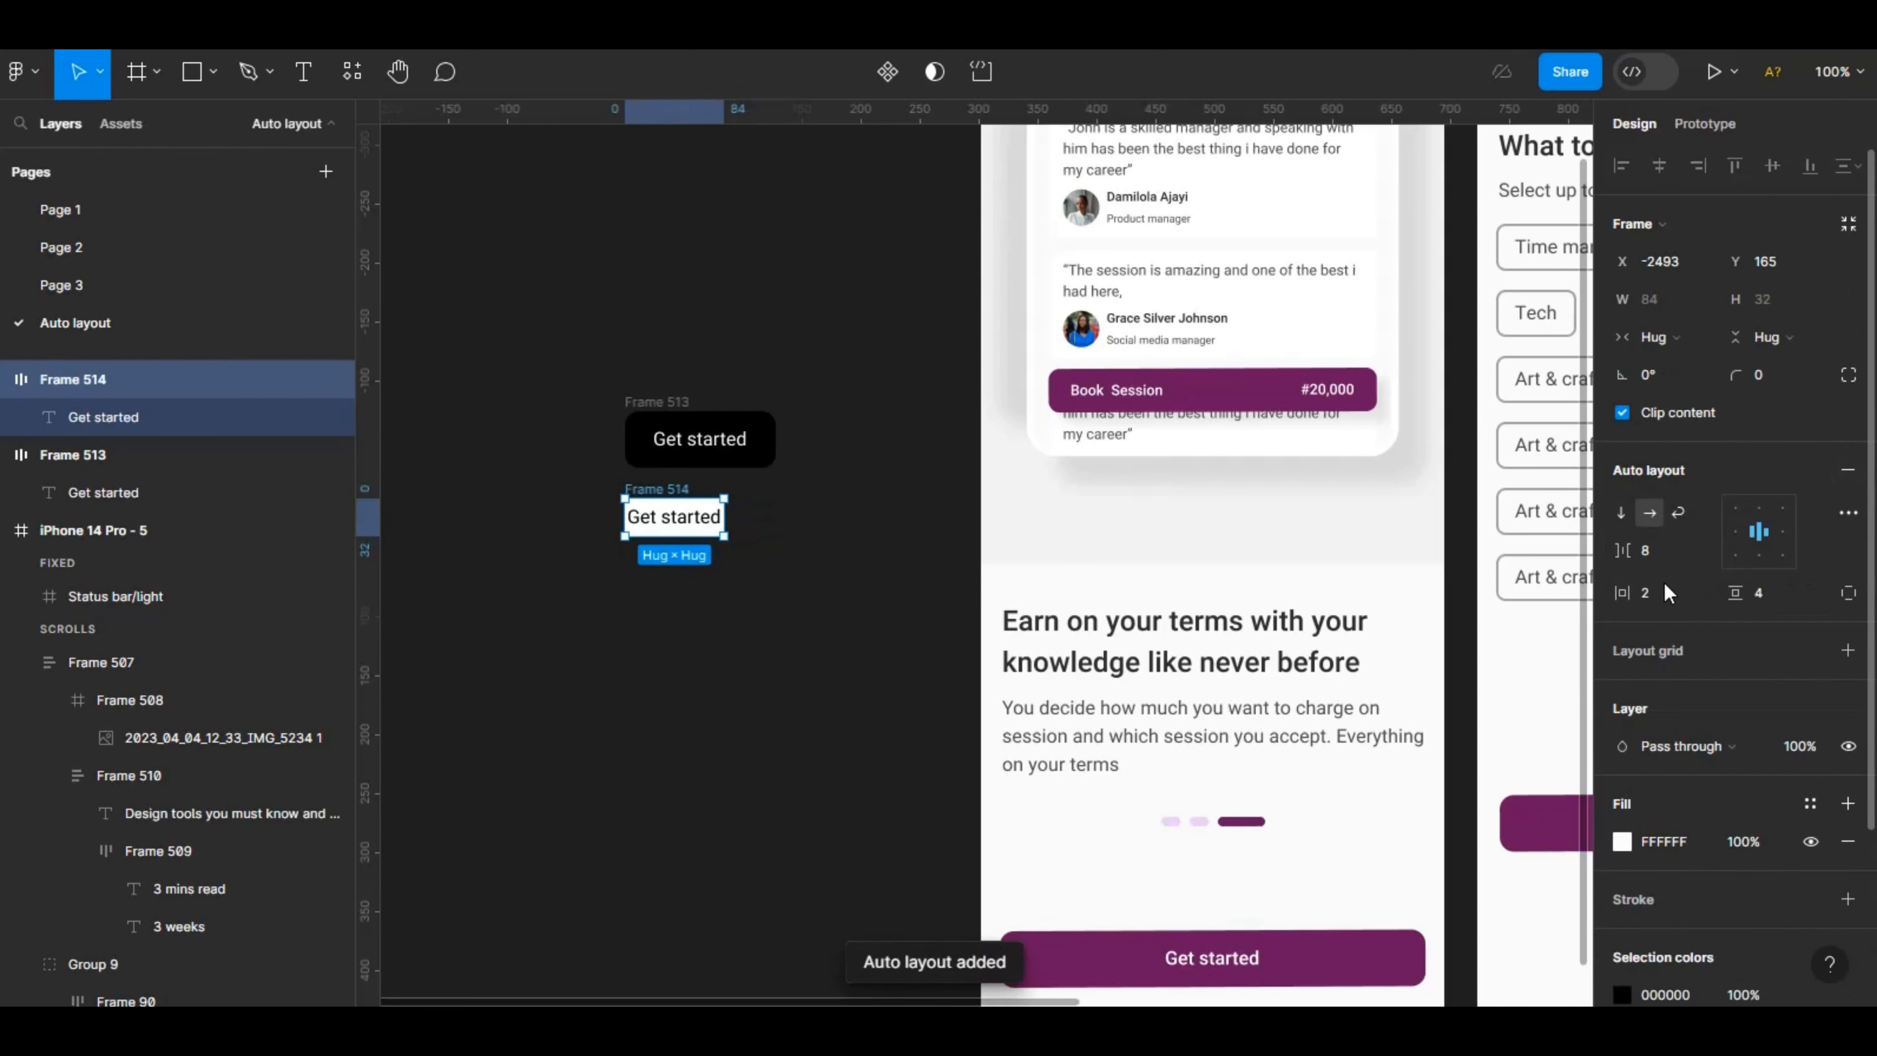
{"action": "key", "text": "BackSpace"}
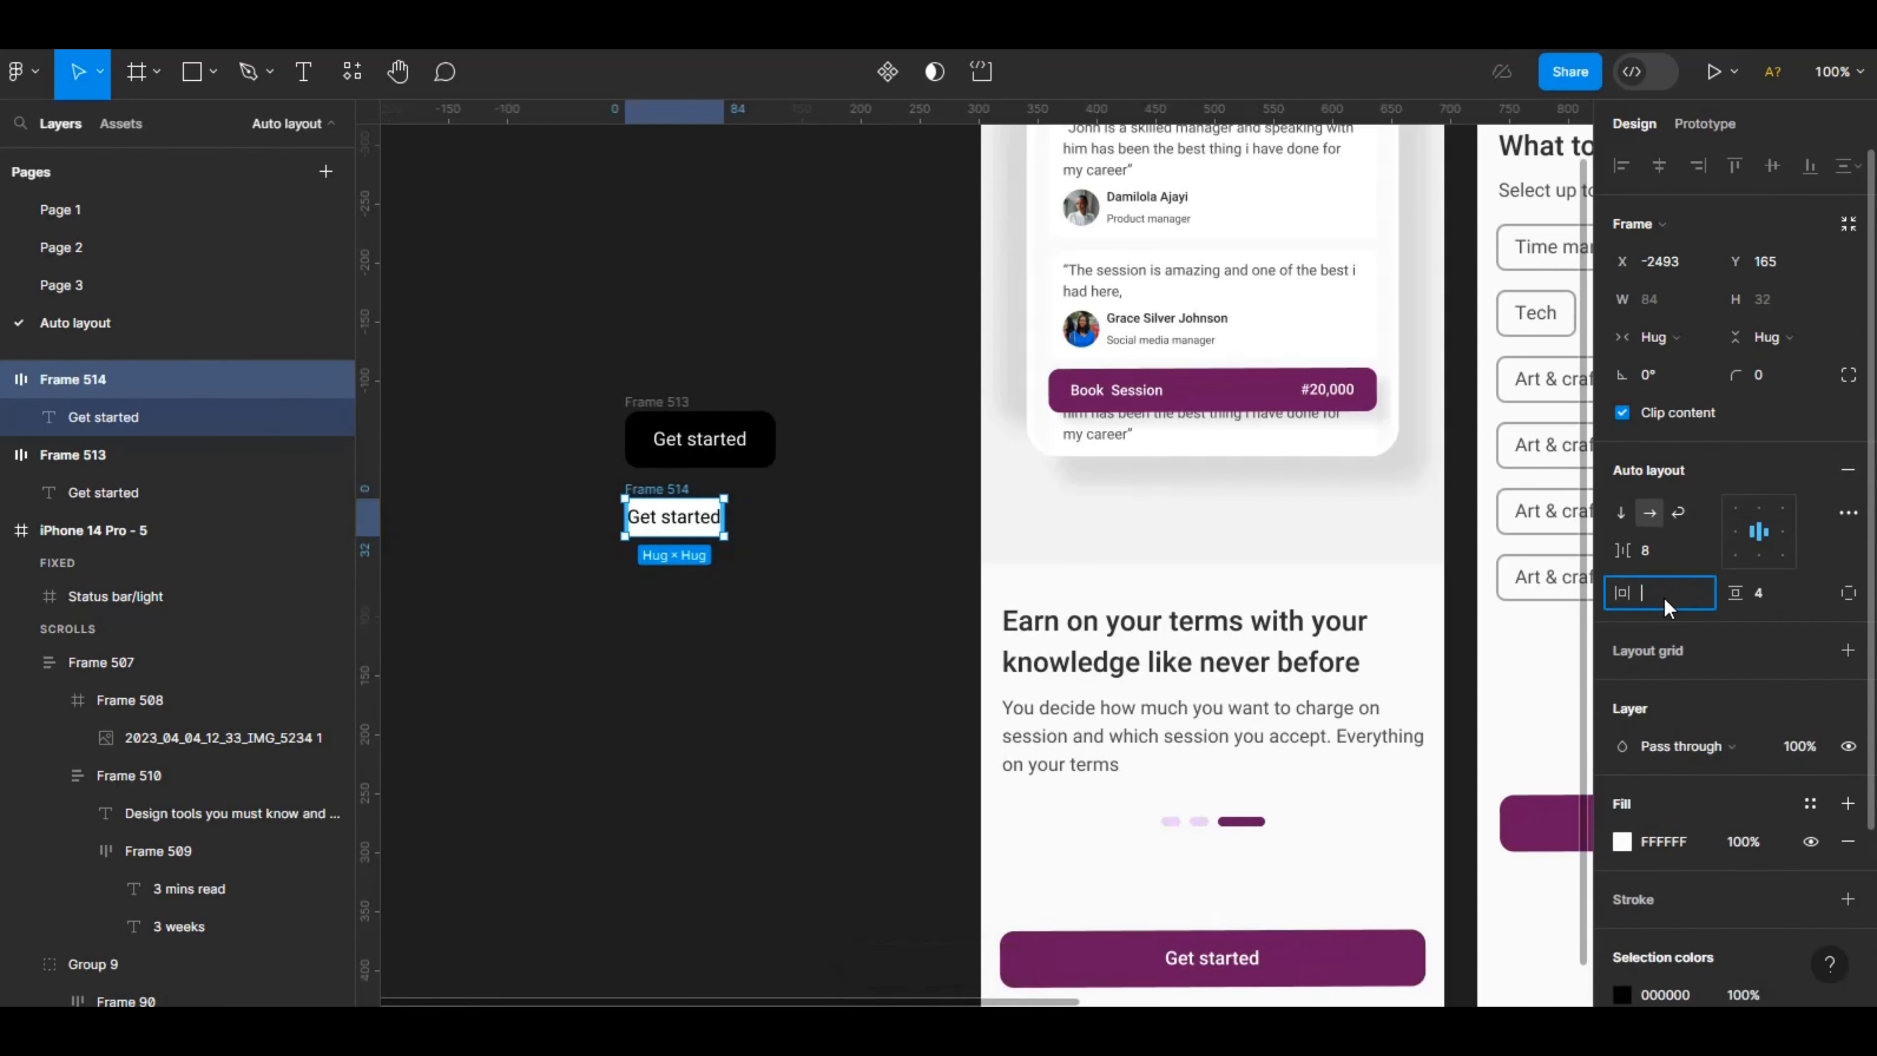
{"action": "type", "text": "24"}
{"action": "key", "text": "Return"}
{"action": "left_click", "coordinate": [1770, 592]}
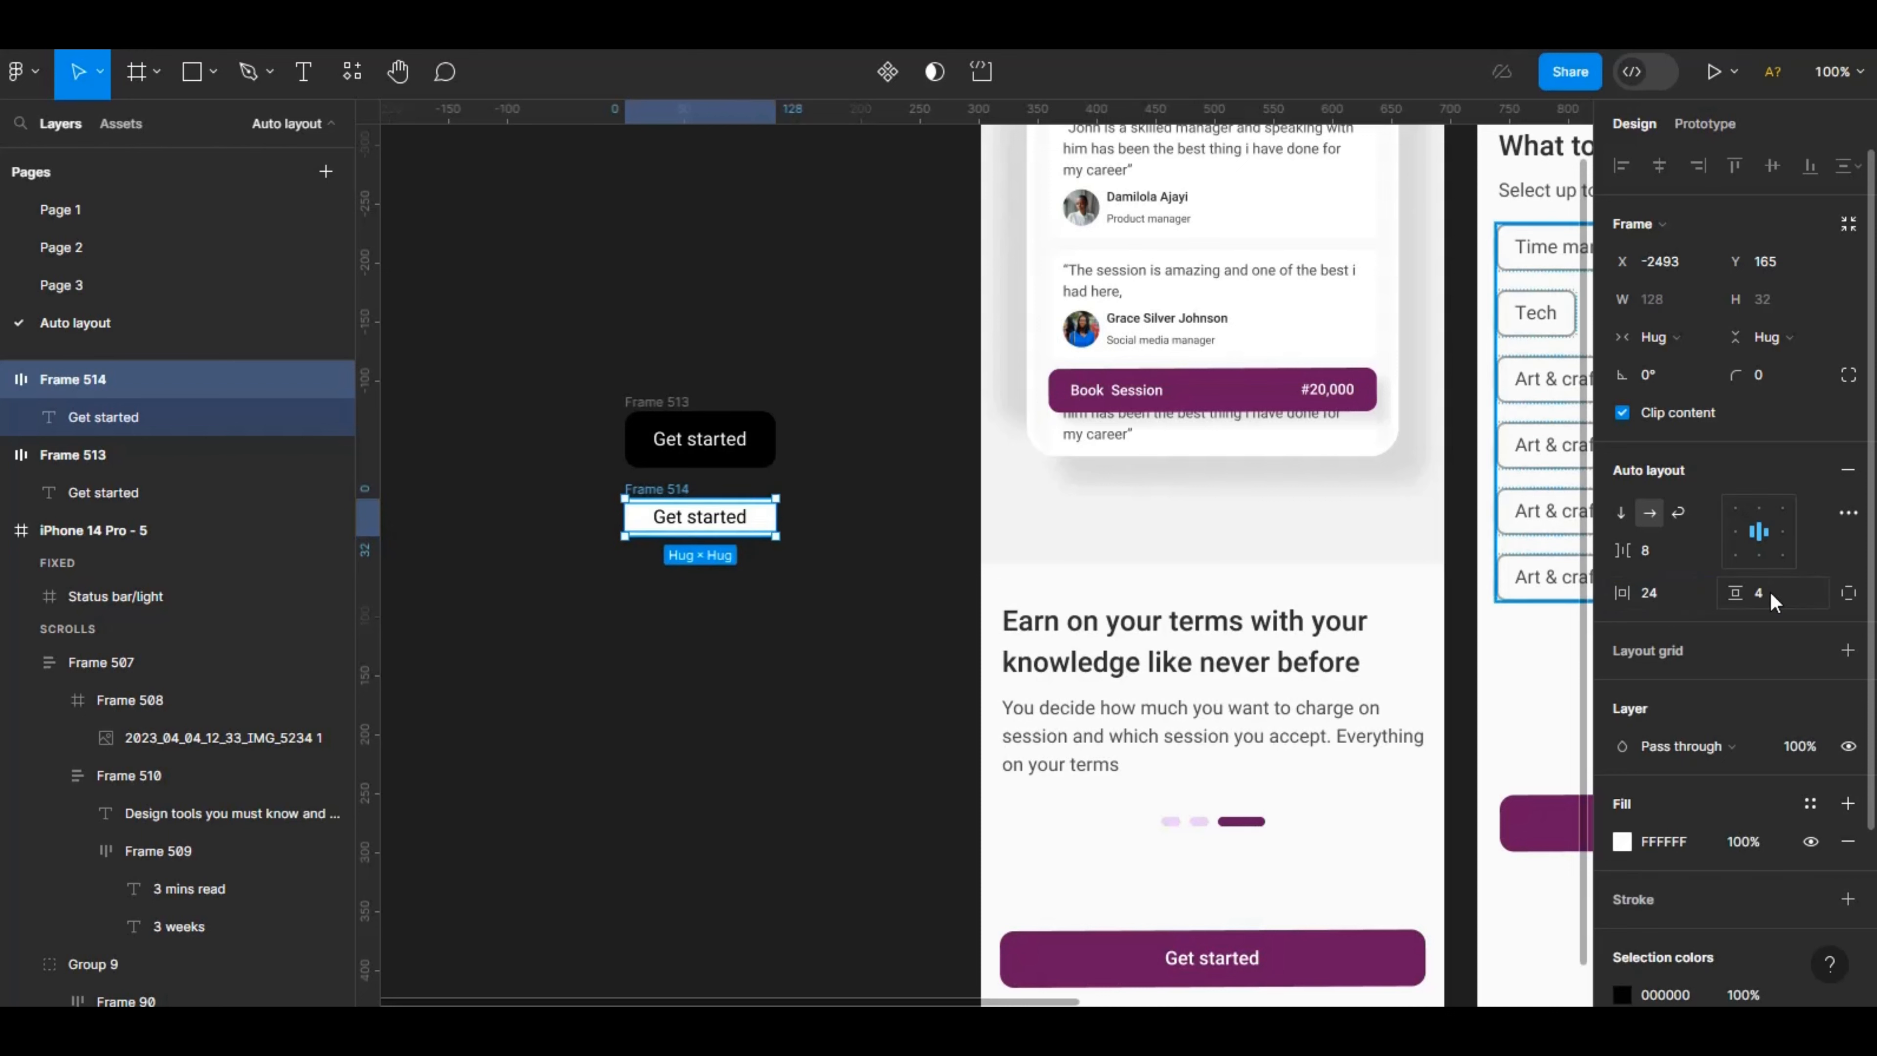
{"action": "type", "text": "12"}
{"action": "key", "text": "Return"}
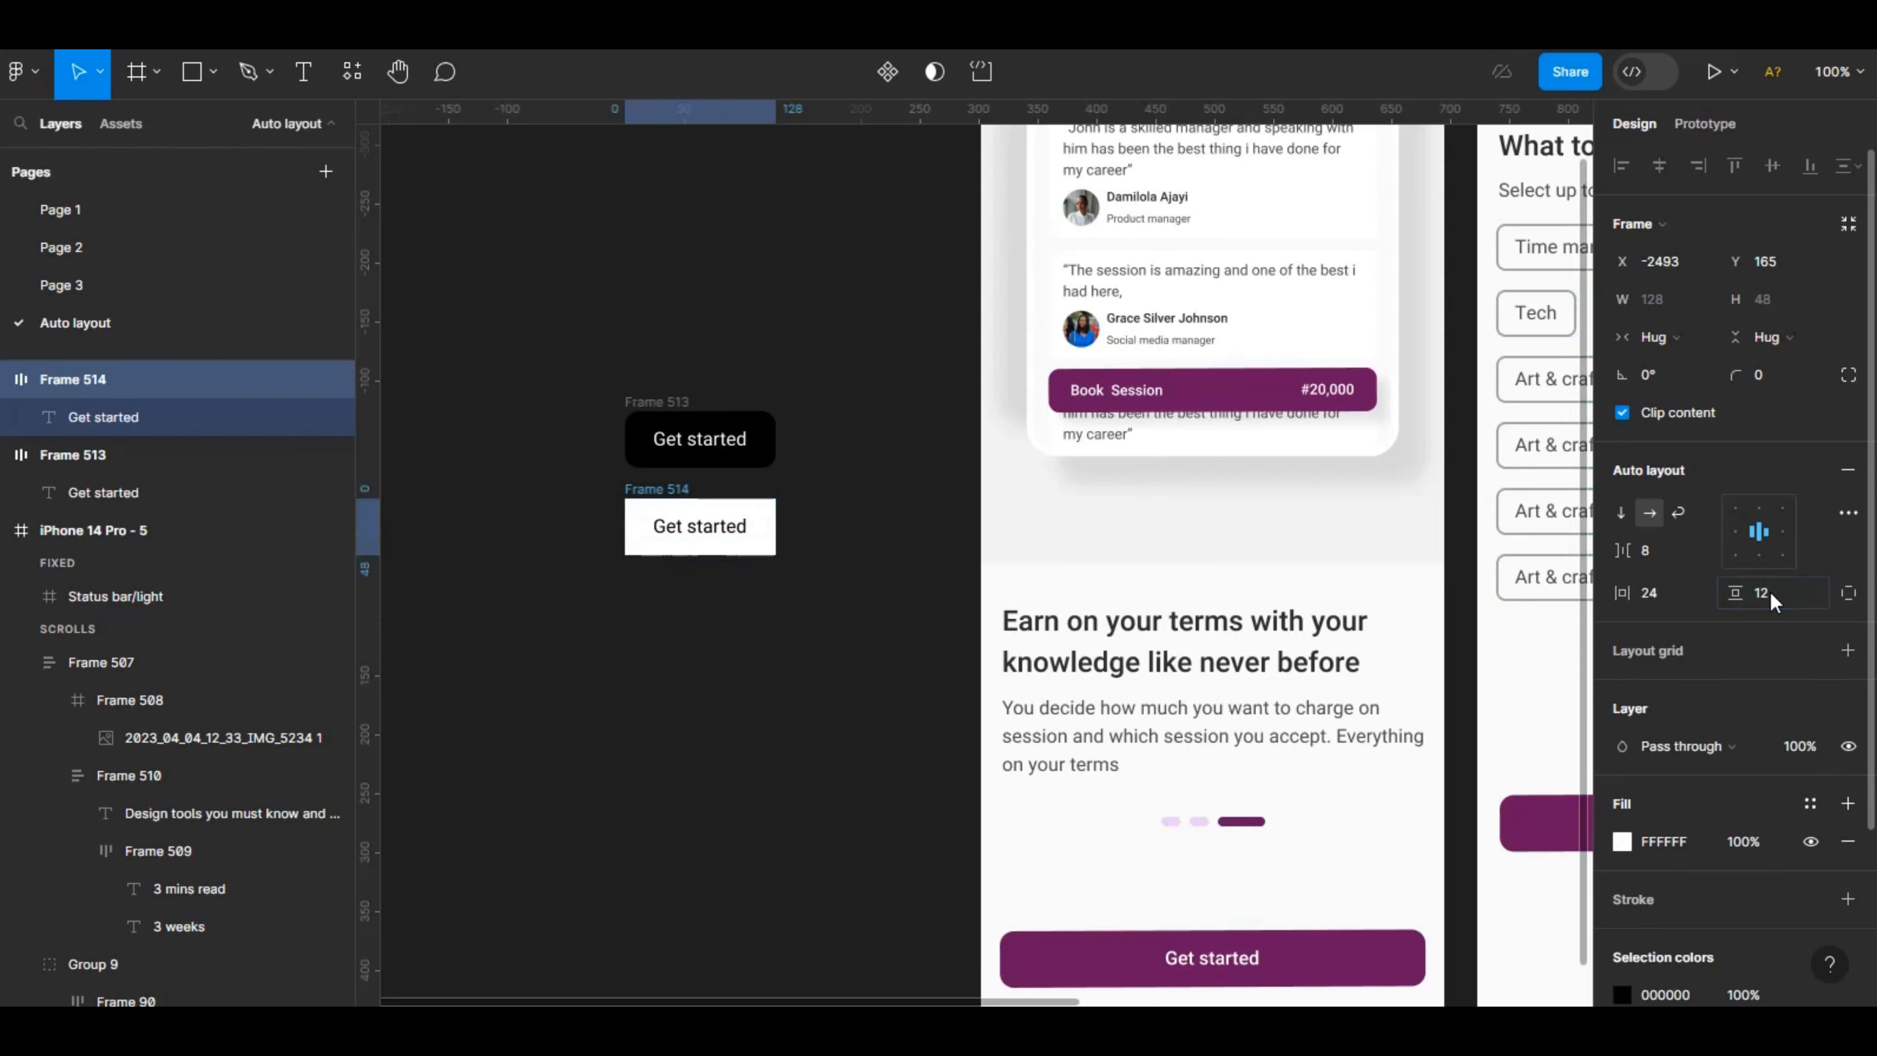
Set the white Get started button's corner radius to 8 and deselect it.
{"action": "type", "text": "8"}
{"action": "key", "text": "Return"}
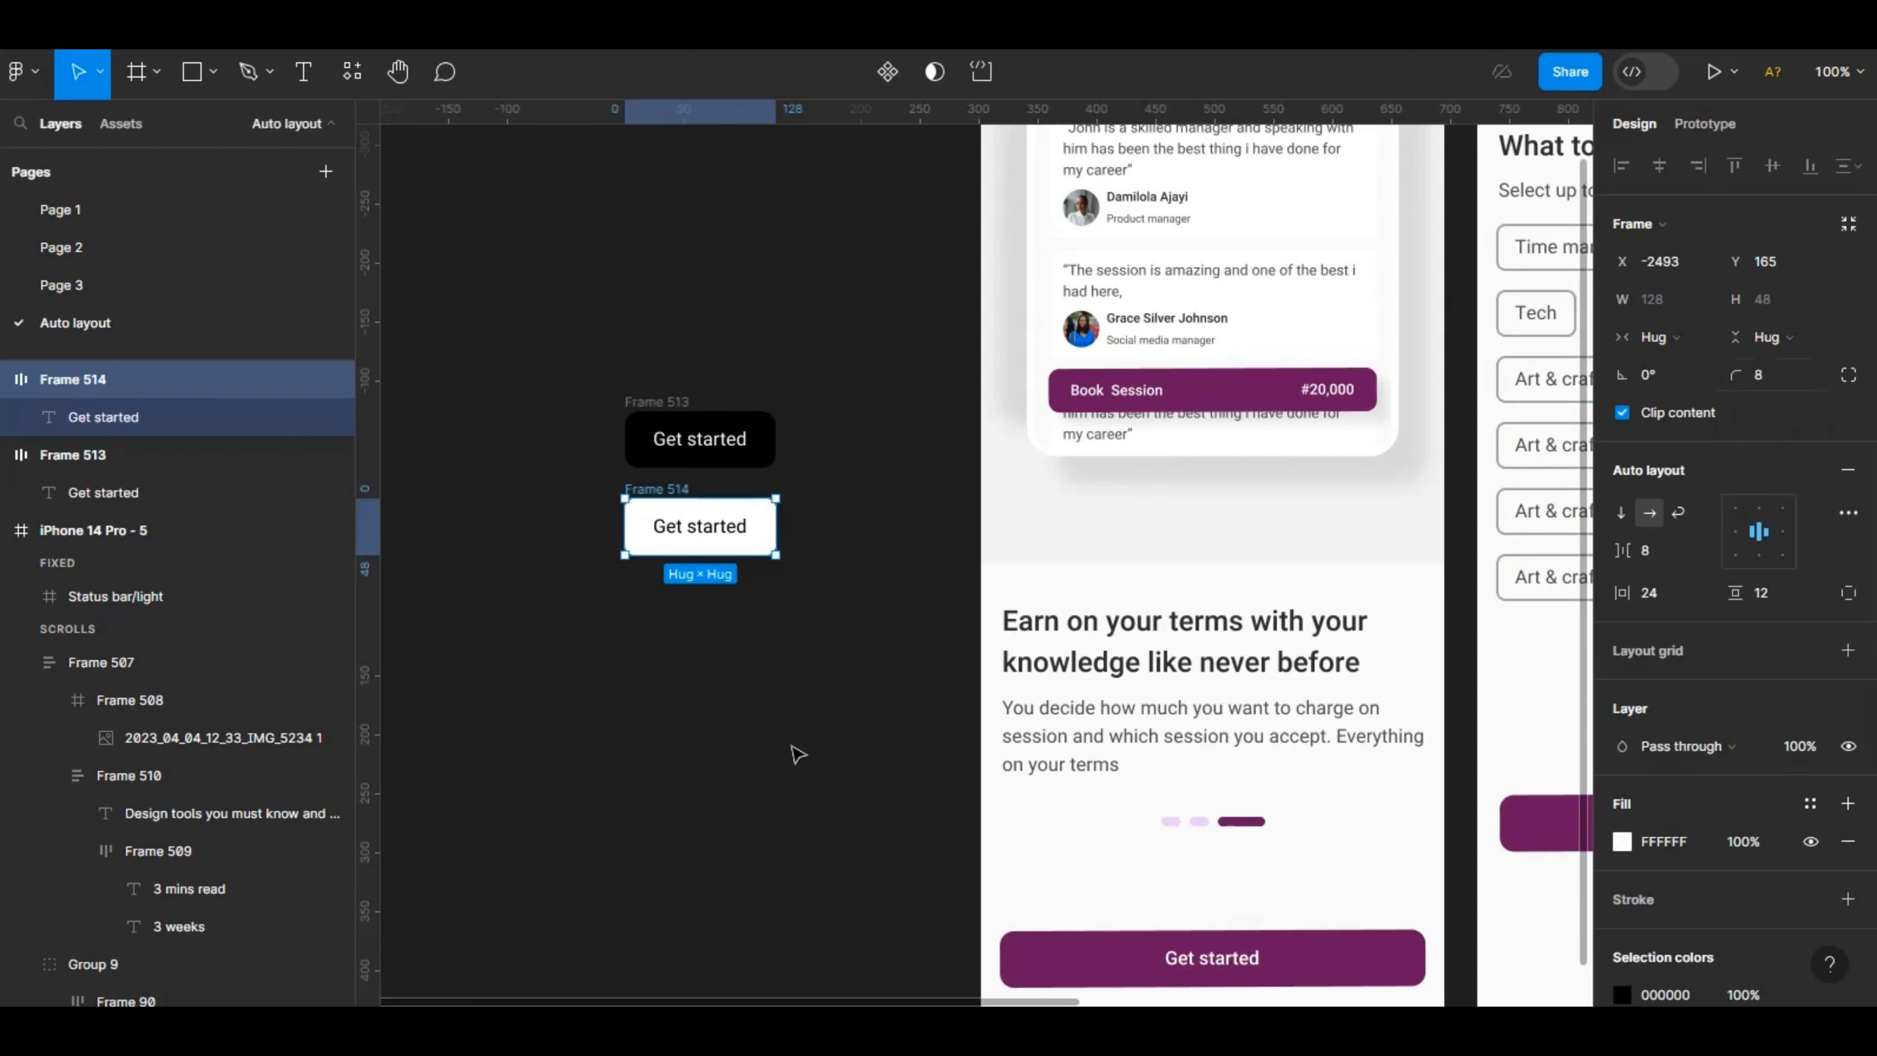
{"action": "left_click", "coordinate": [798, 755]}
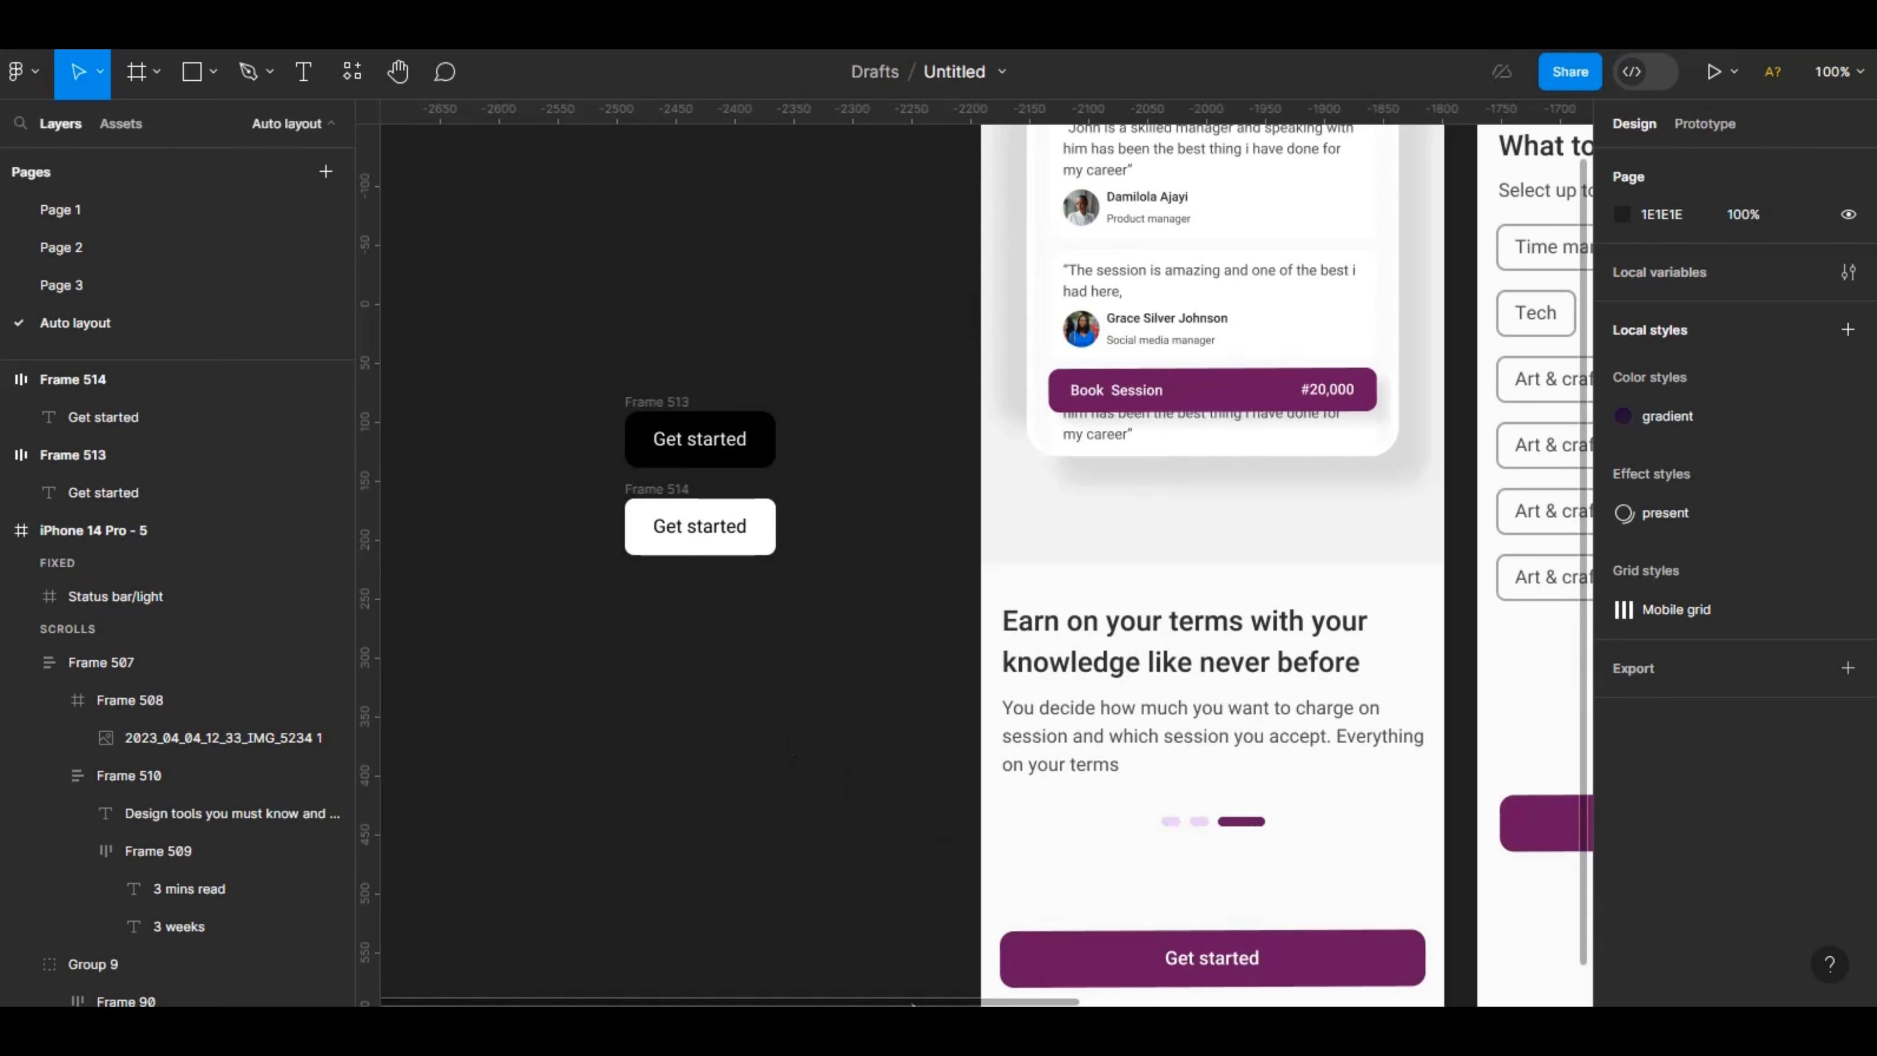
Move the iPhone 14 Pro - 87 screen to the empty canvas left of the two buttons and duplicate it.
{"action": "key", "text": "minus"}
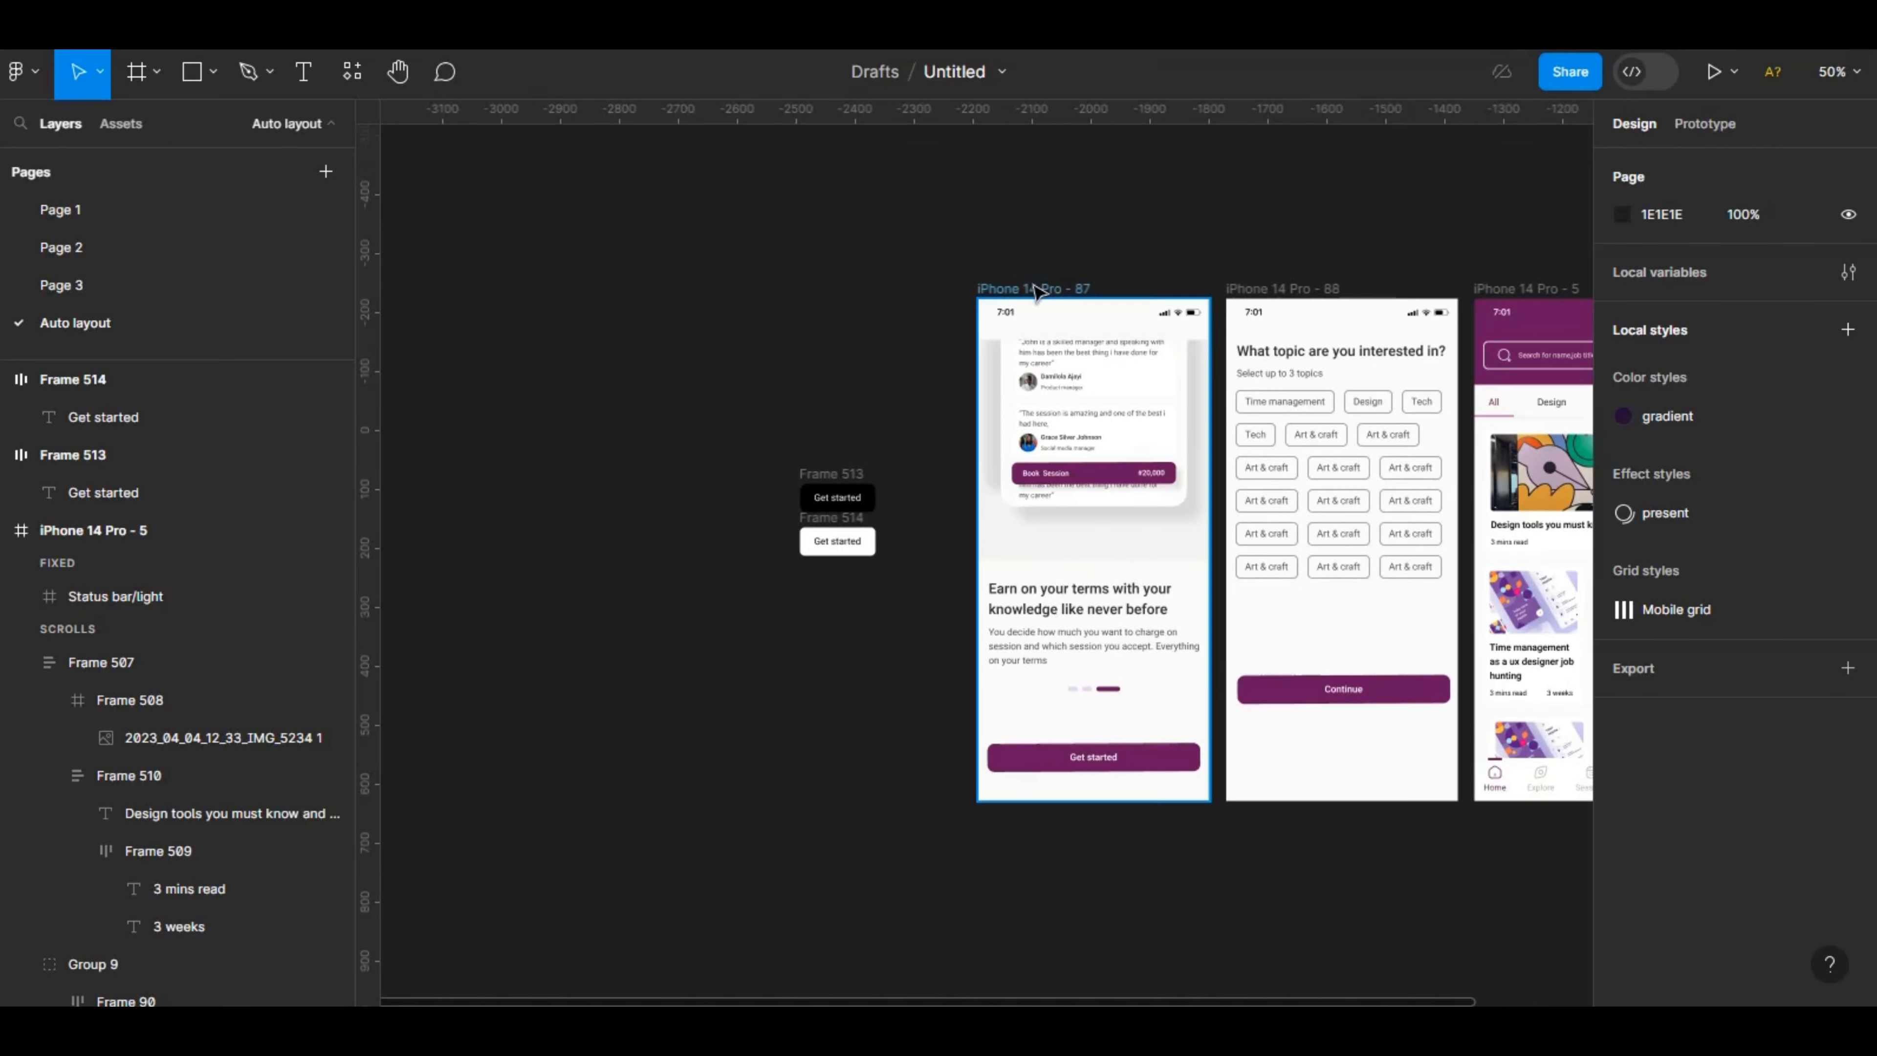
{"action": "left_click_drag", "start_coordinate": [1038, 290], "coordinate": [489, 961]}
{"action": "left_click_drag", "start_coordinate": [668, 381], "coordinate": [476, 198]}
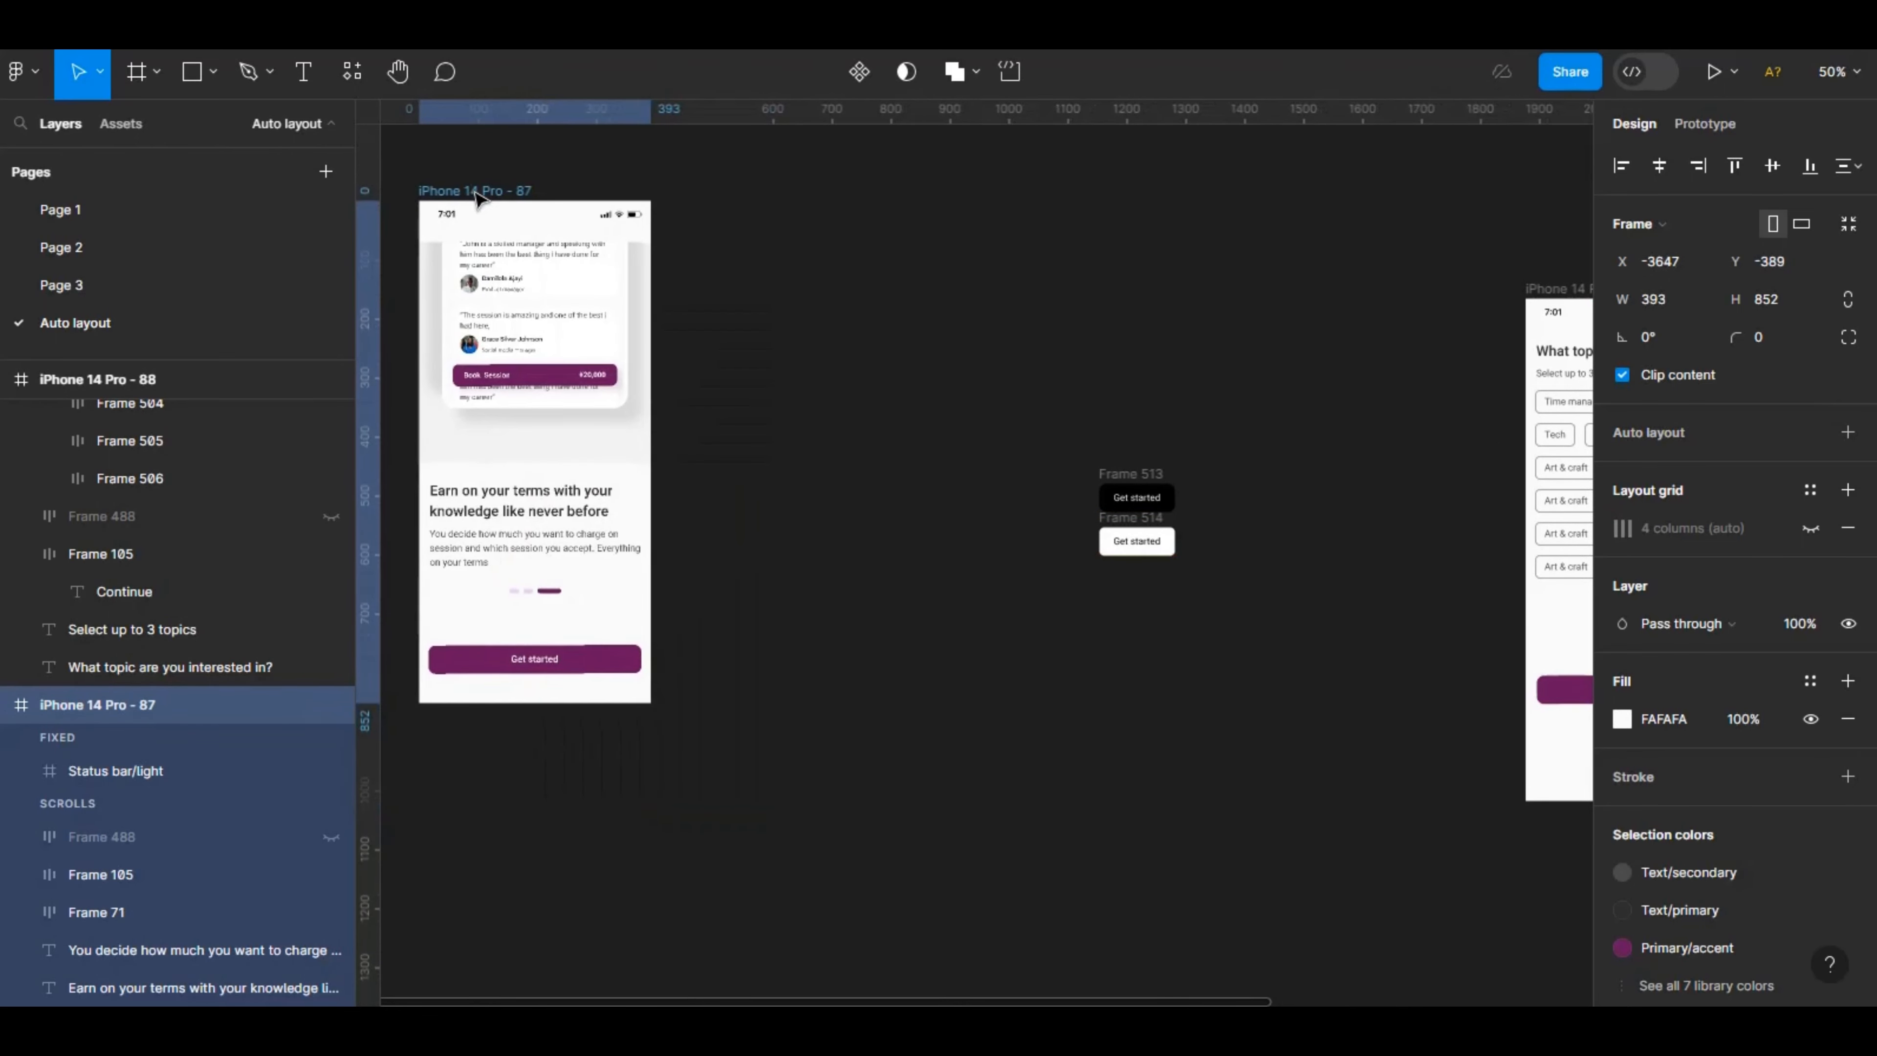
{"action": "key", "text": "ctrl+d"}
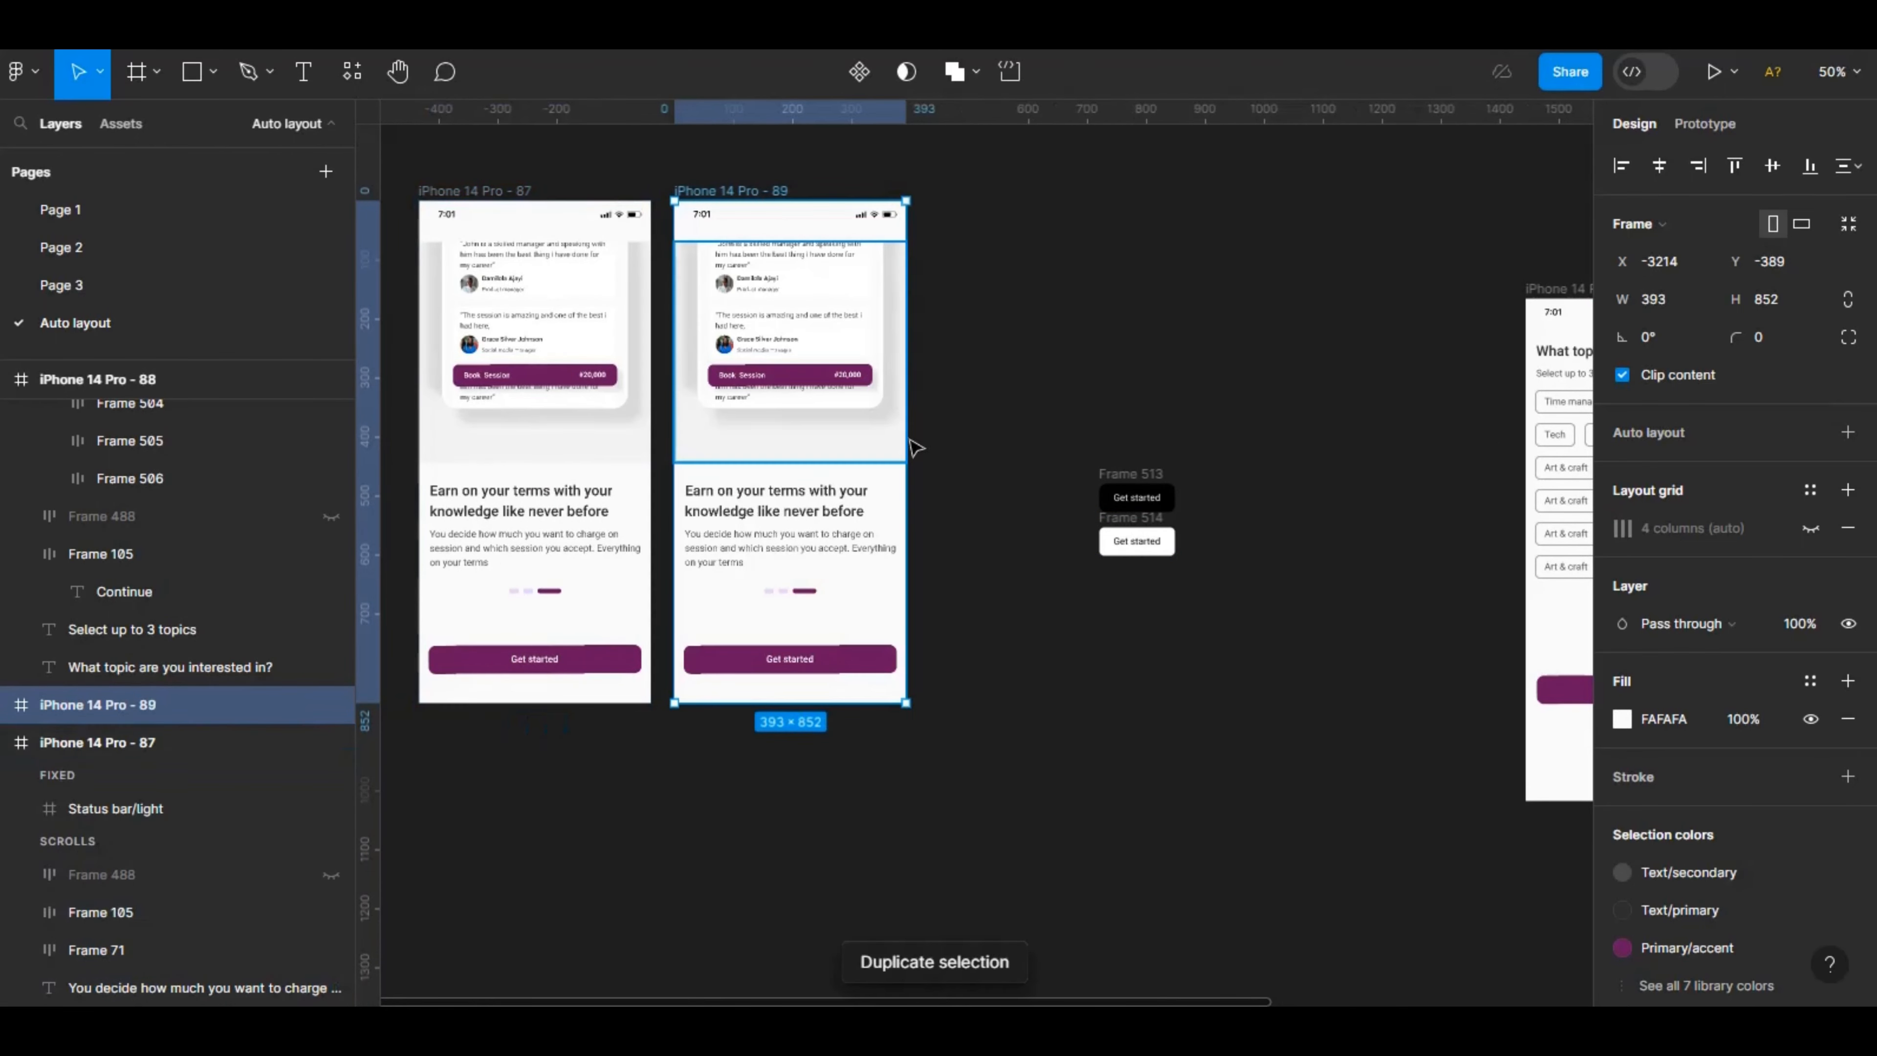
Move the black Get started button into the iPhone 14 Pro - 89 screen above the purple button and delete the purple button.
{"action": "key", "text": "shift+0"}
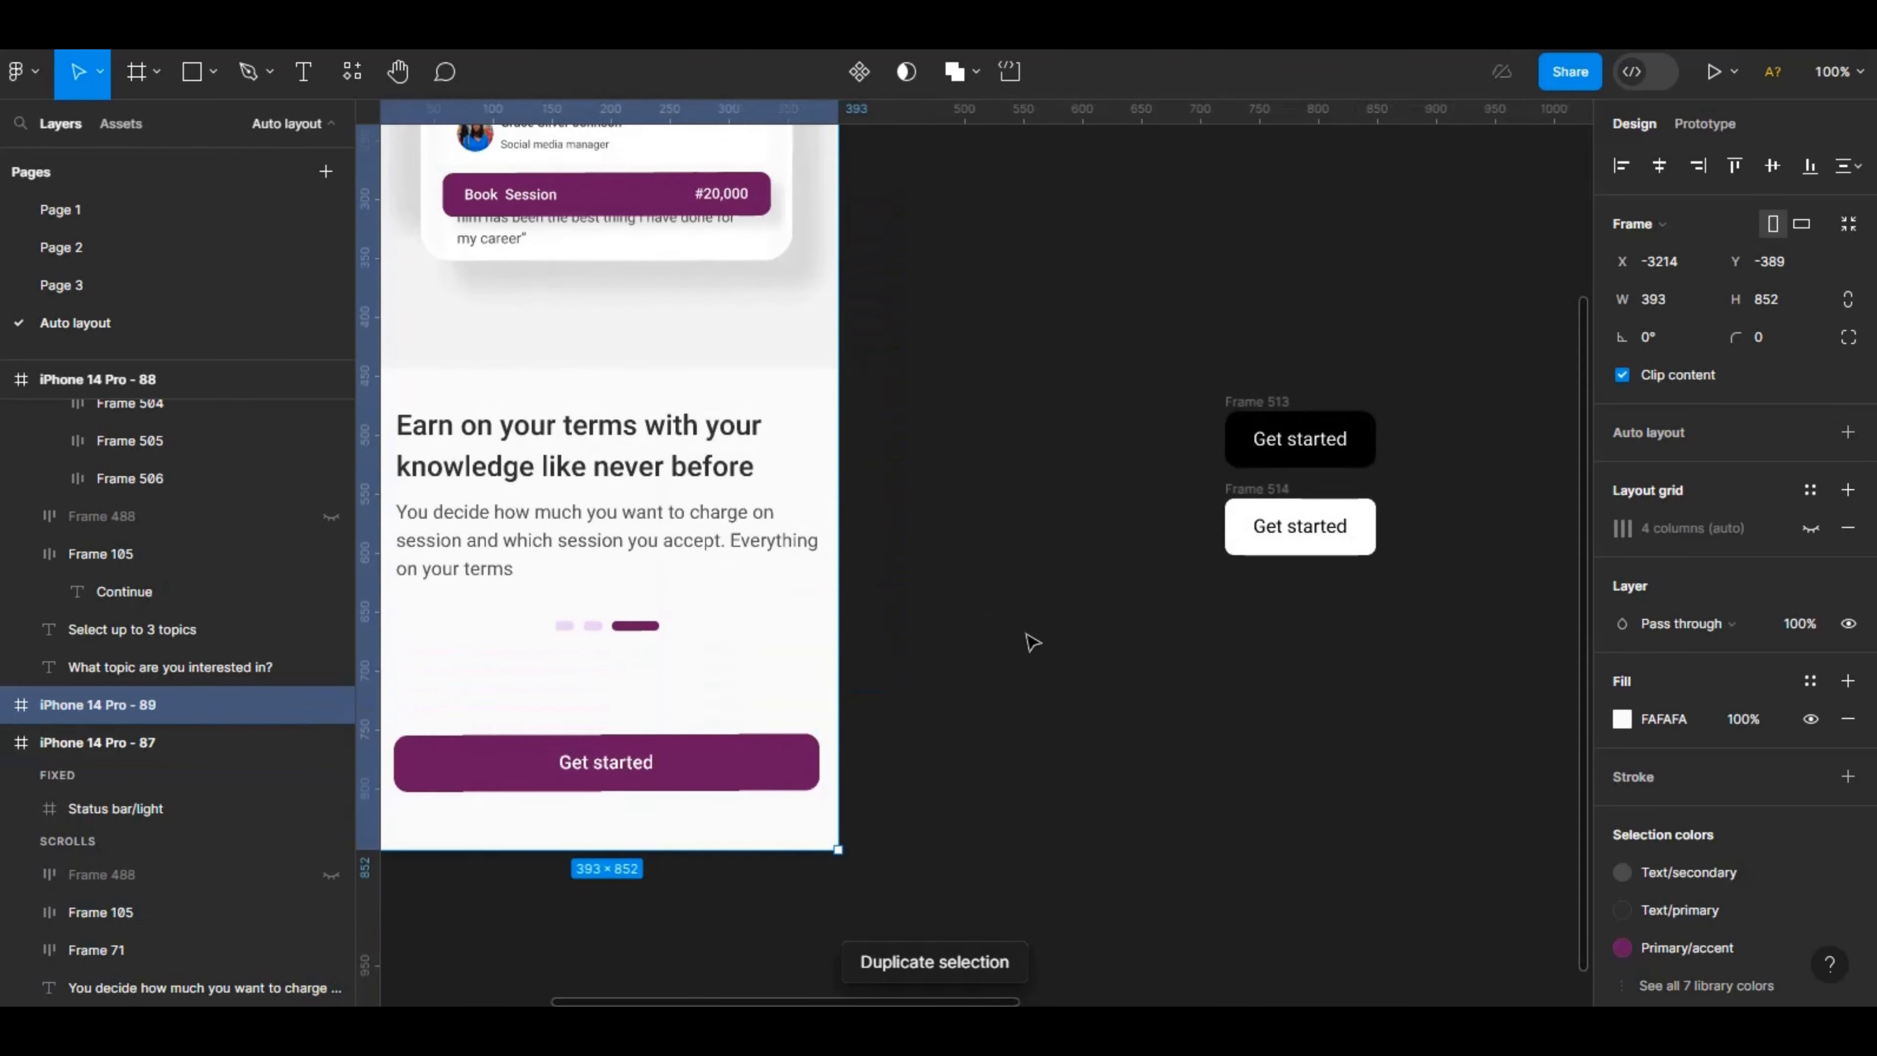
{"action": "left_click", "coordinate": [698, 772]}
{"action": "left_click", "coordinate": [1277, 418]}
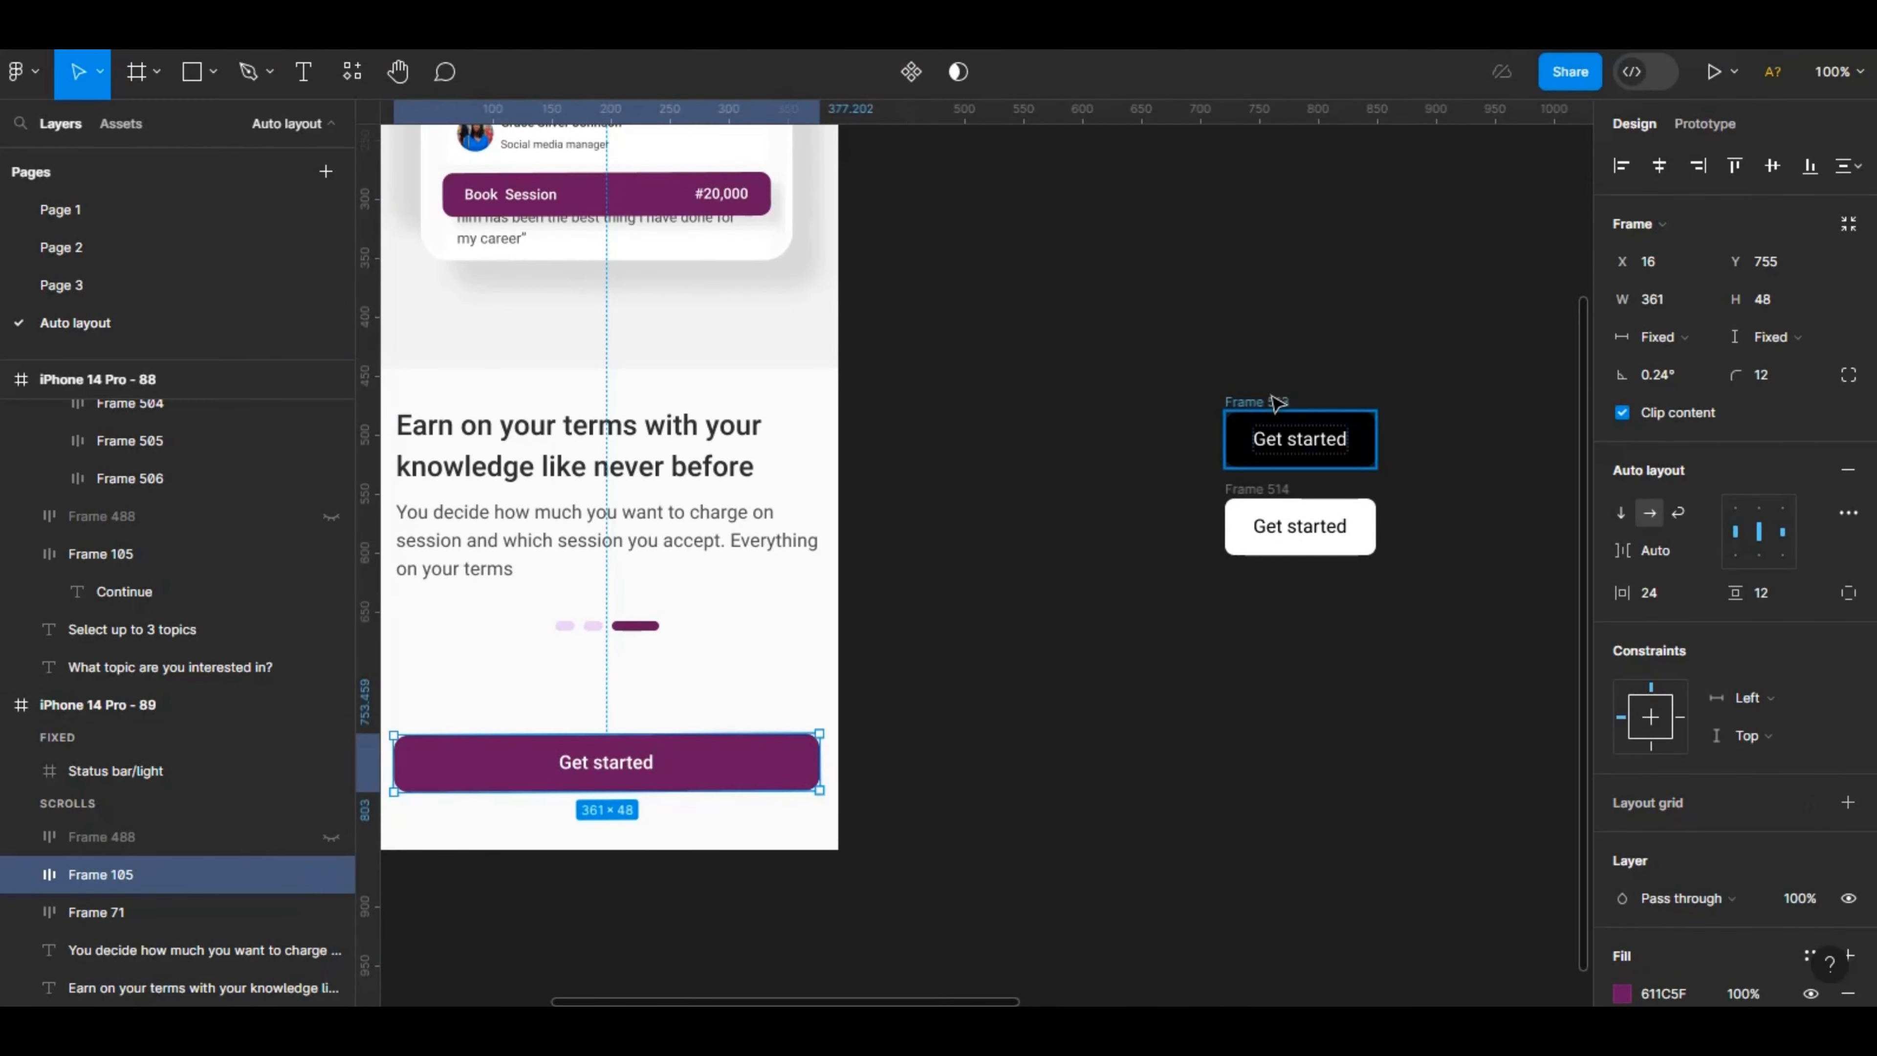
{"action": "left_click_drag", "start_coordinate": [653, 626], "coordinate": [638, 663]}
{"action": "key", "text": "minus"}
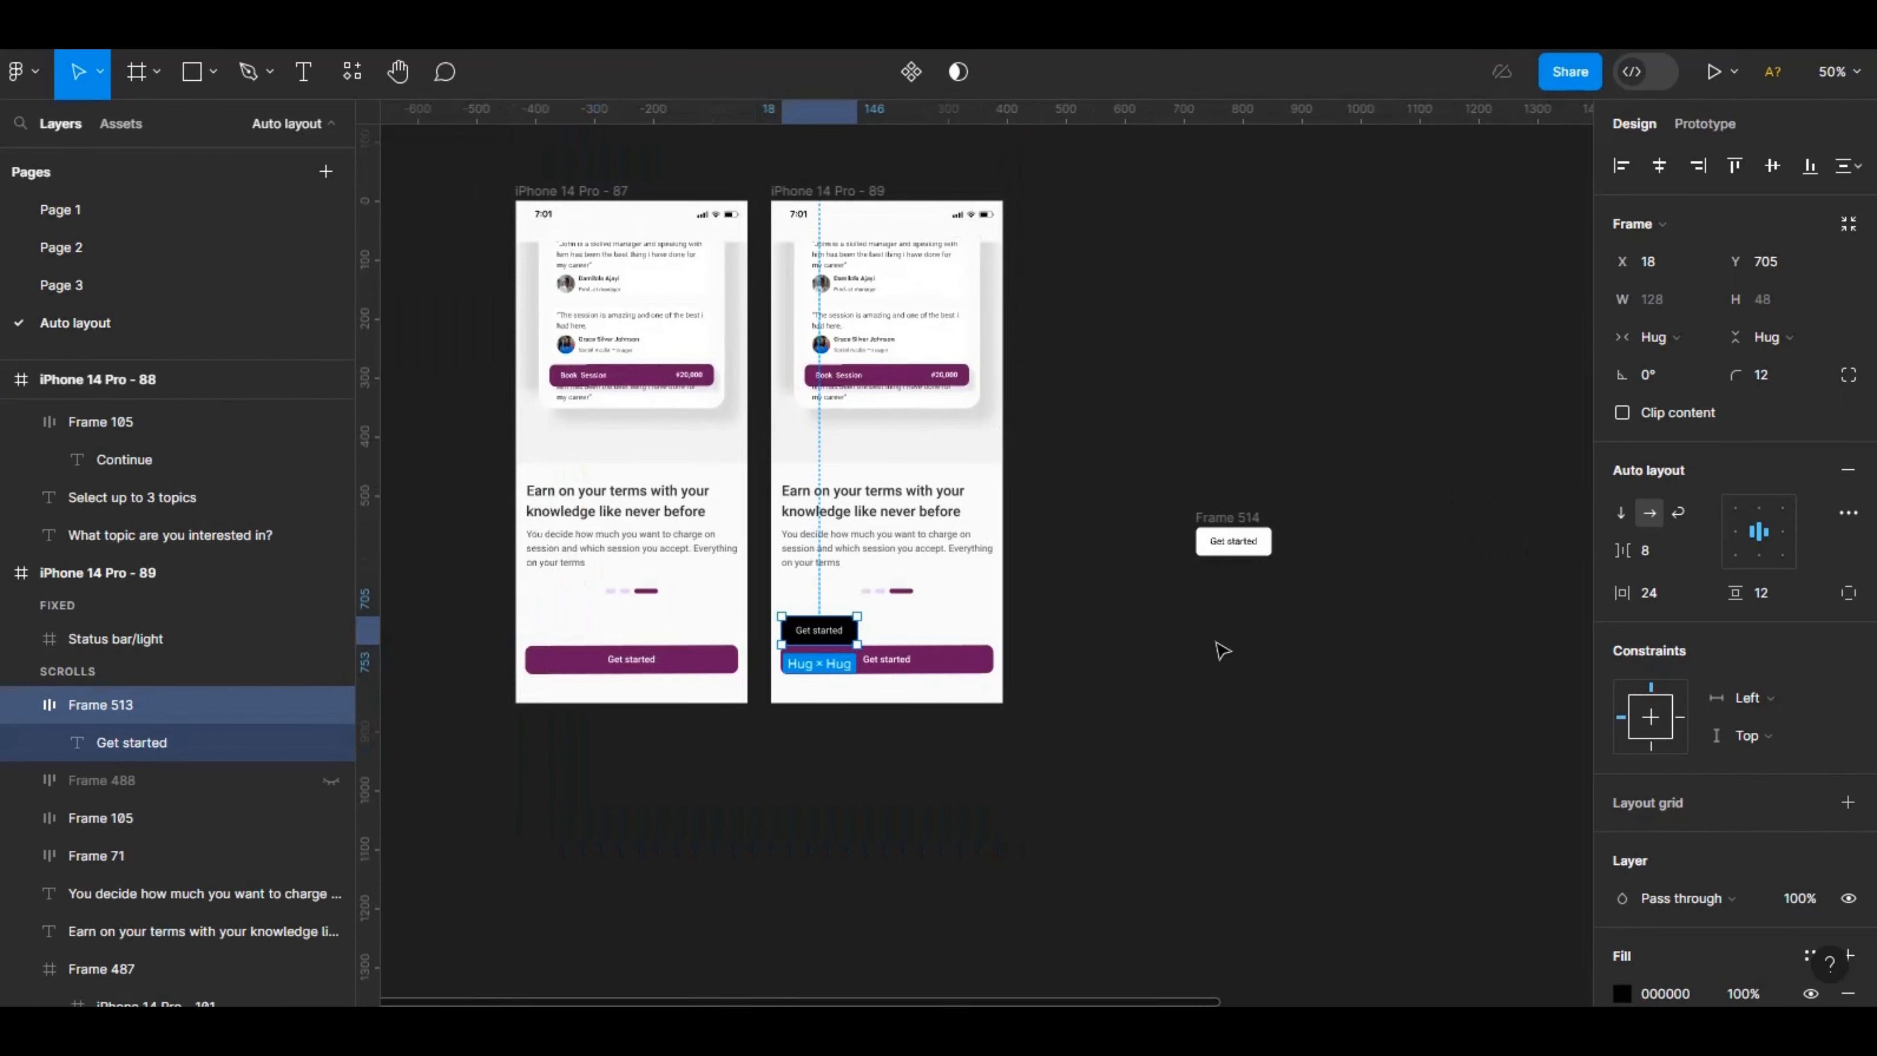
{"action": "left_click", "coordinate": [968, 669]}
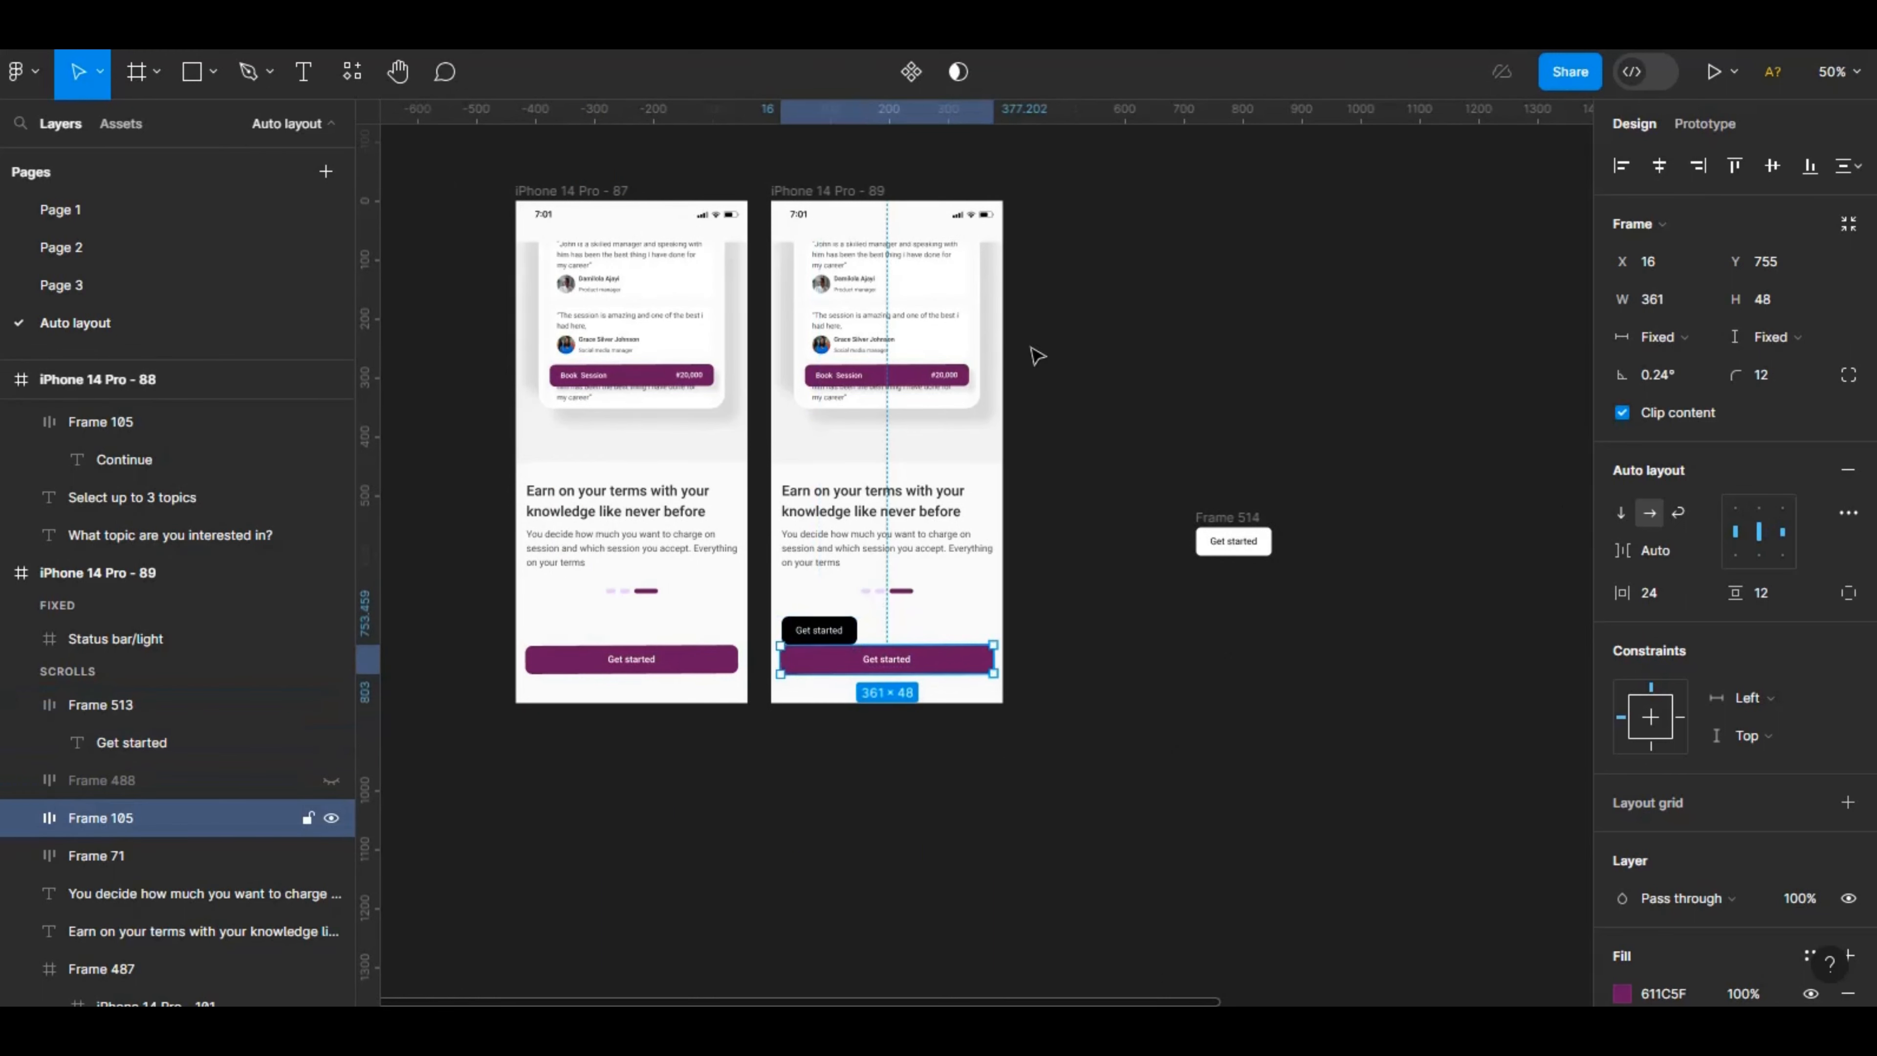
{"action": "key", "text": "Delete"}
Show the iPhone 14 Pro - 89 screen's column grid and widen the black button to about 358 across the columns.
{"action": "left_click", "coordinate": [859, 190]}
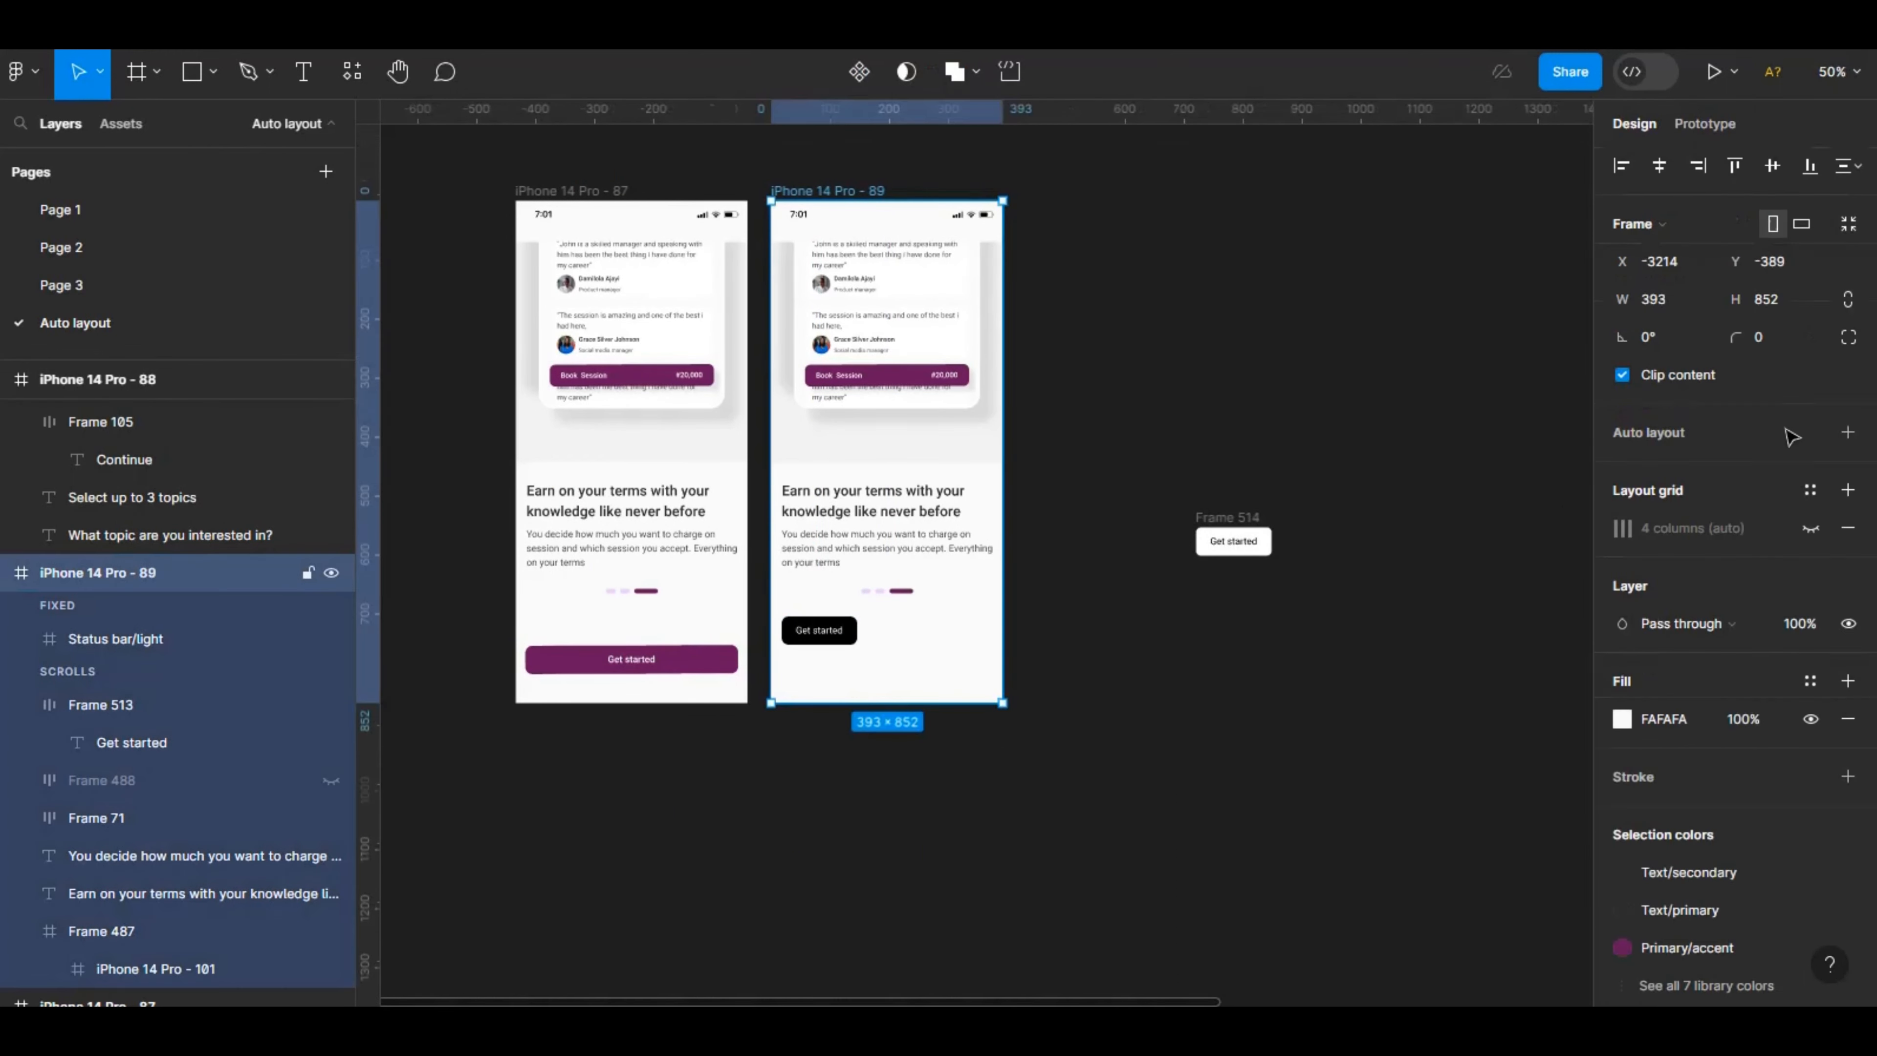
{"action": "left_click", "coordinate": [1810, 530]}
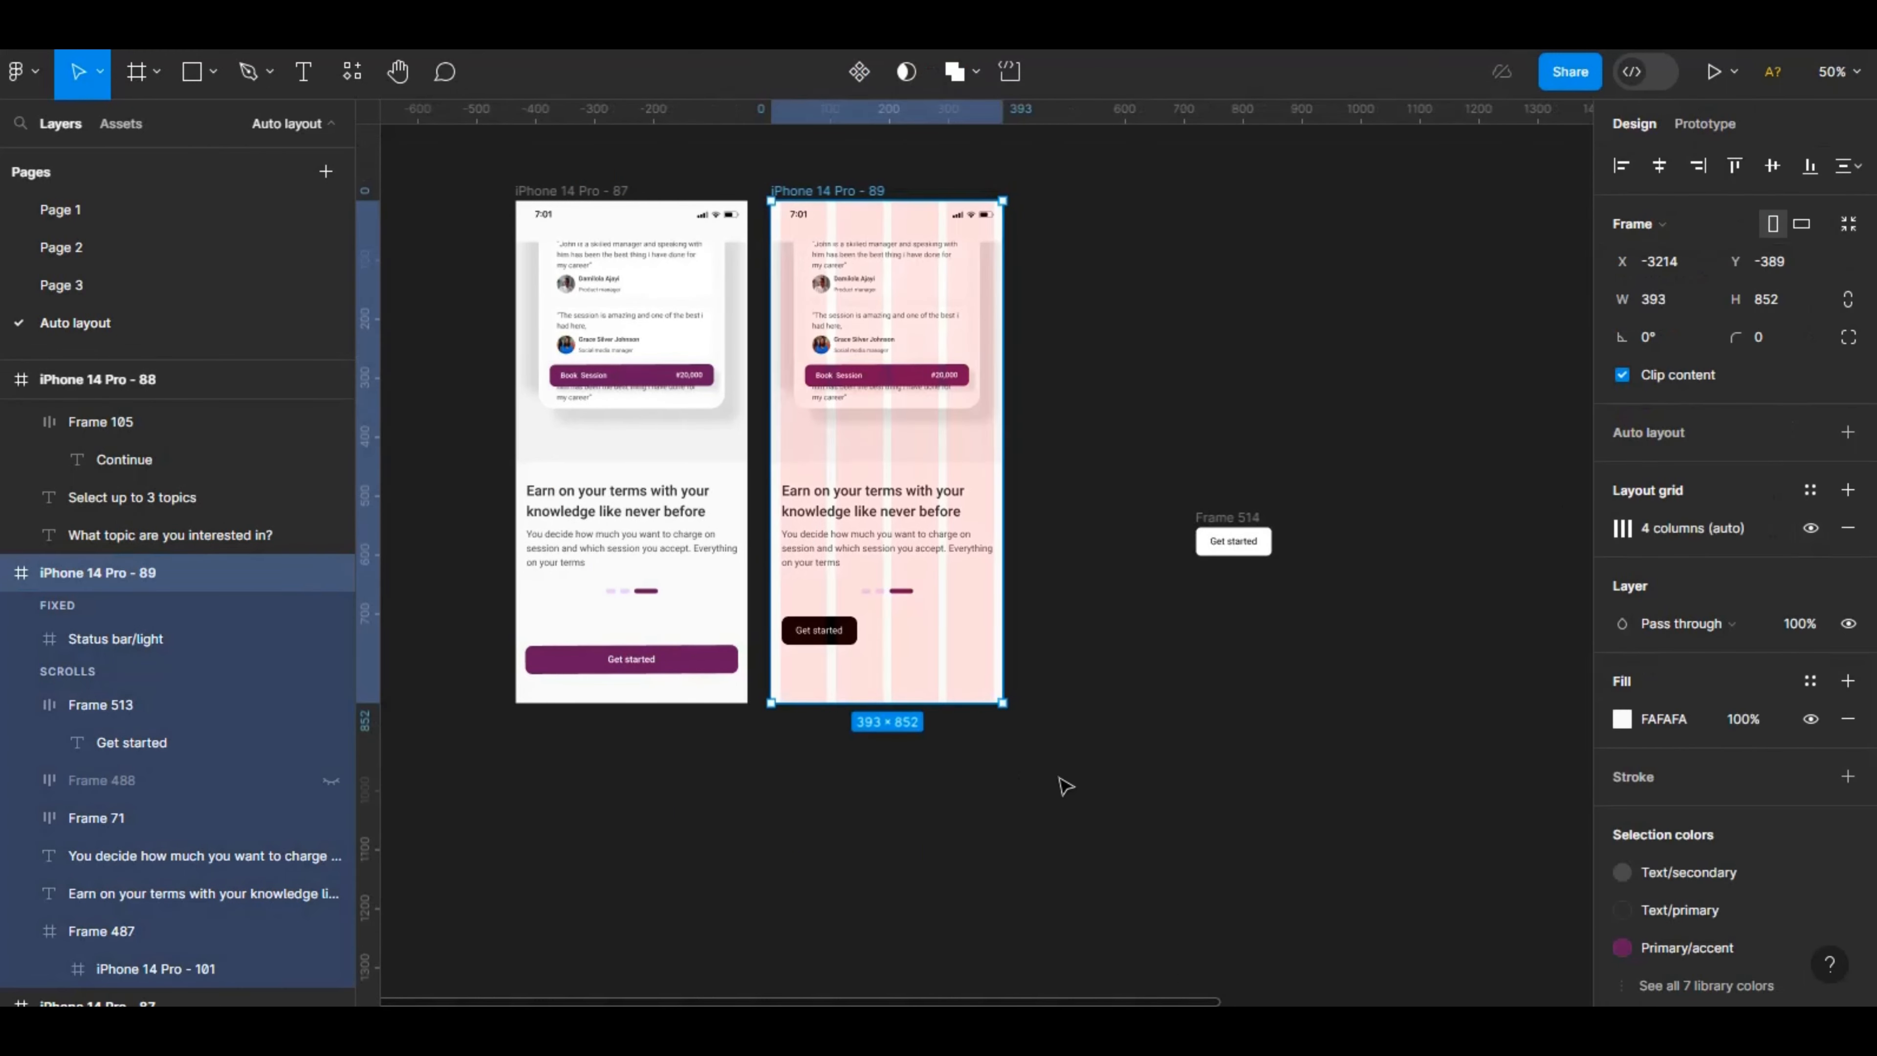
{"action": "key", "text": "shift+0"}
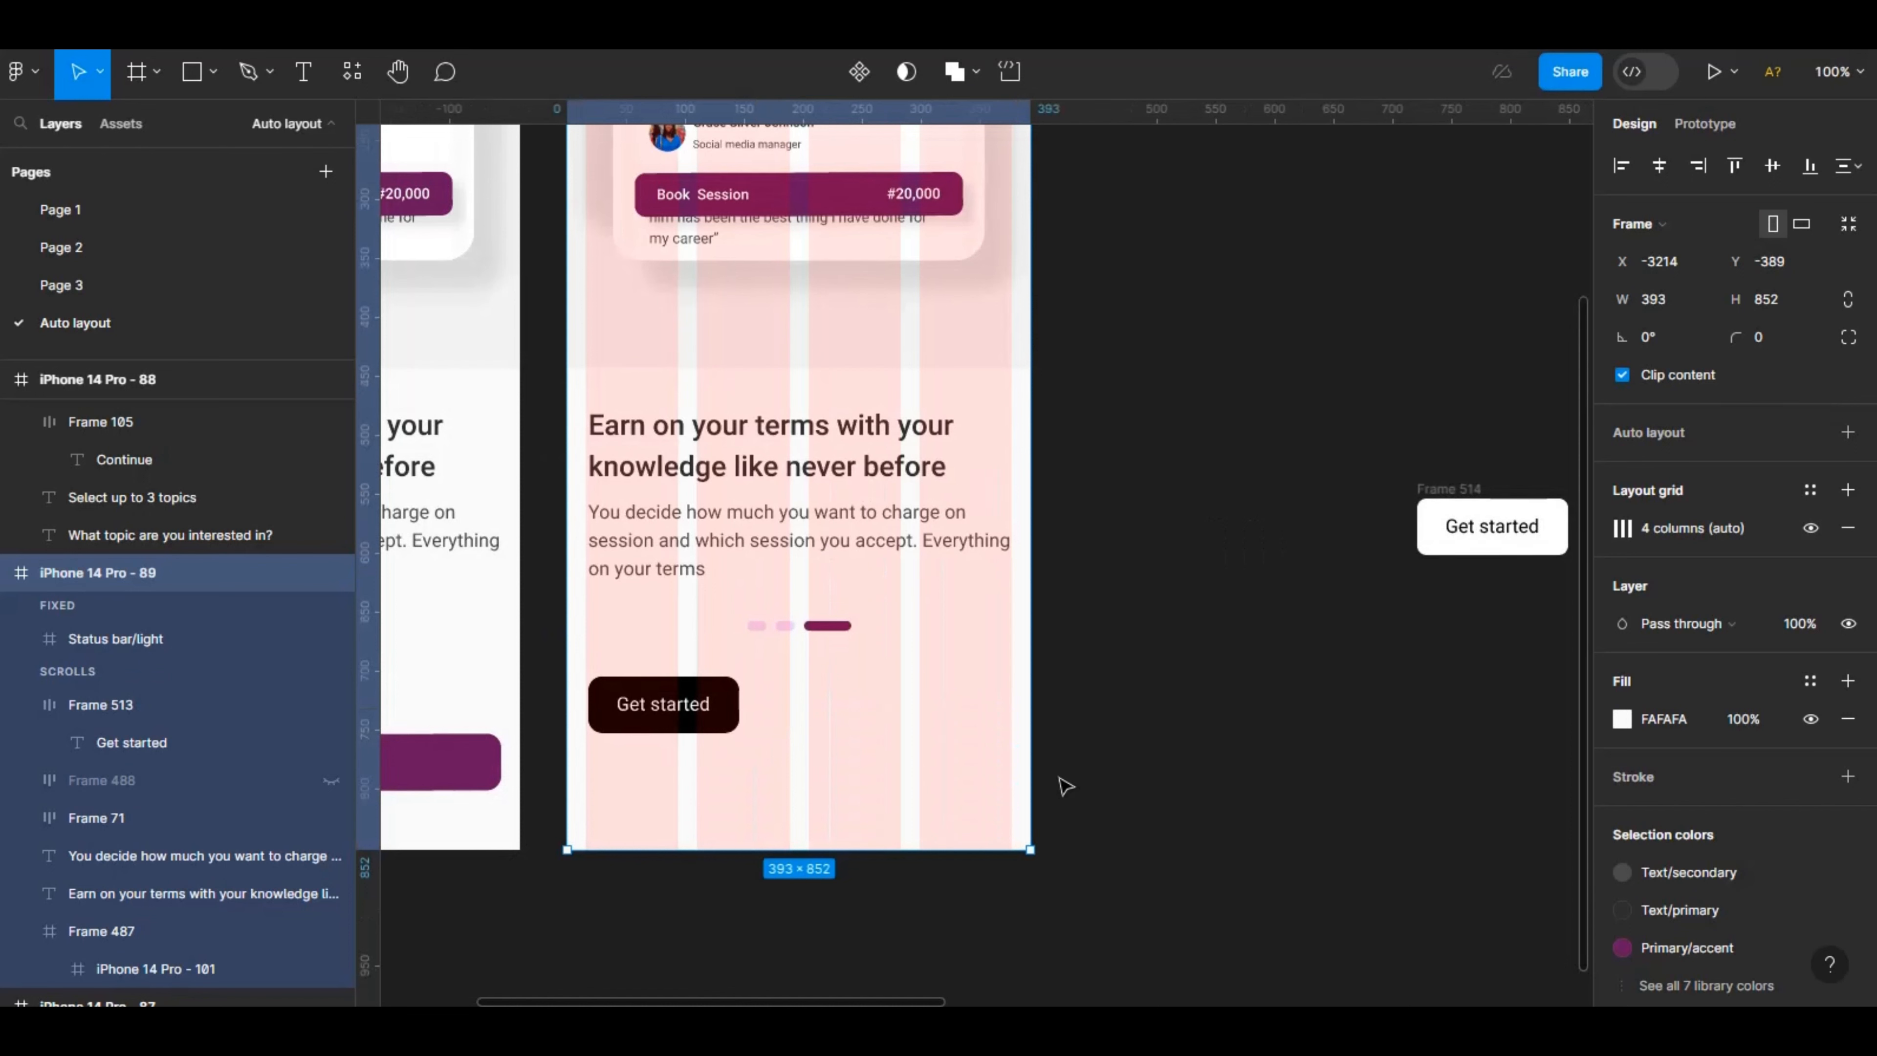
{"action": "left_click", "coordinate": [690, 708]}
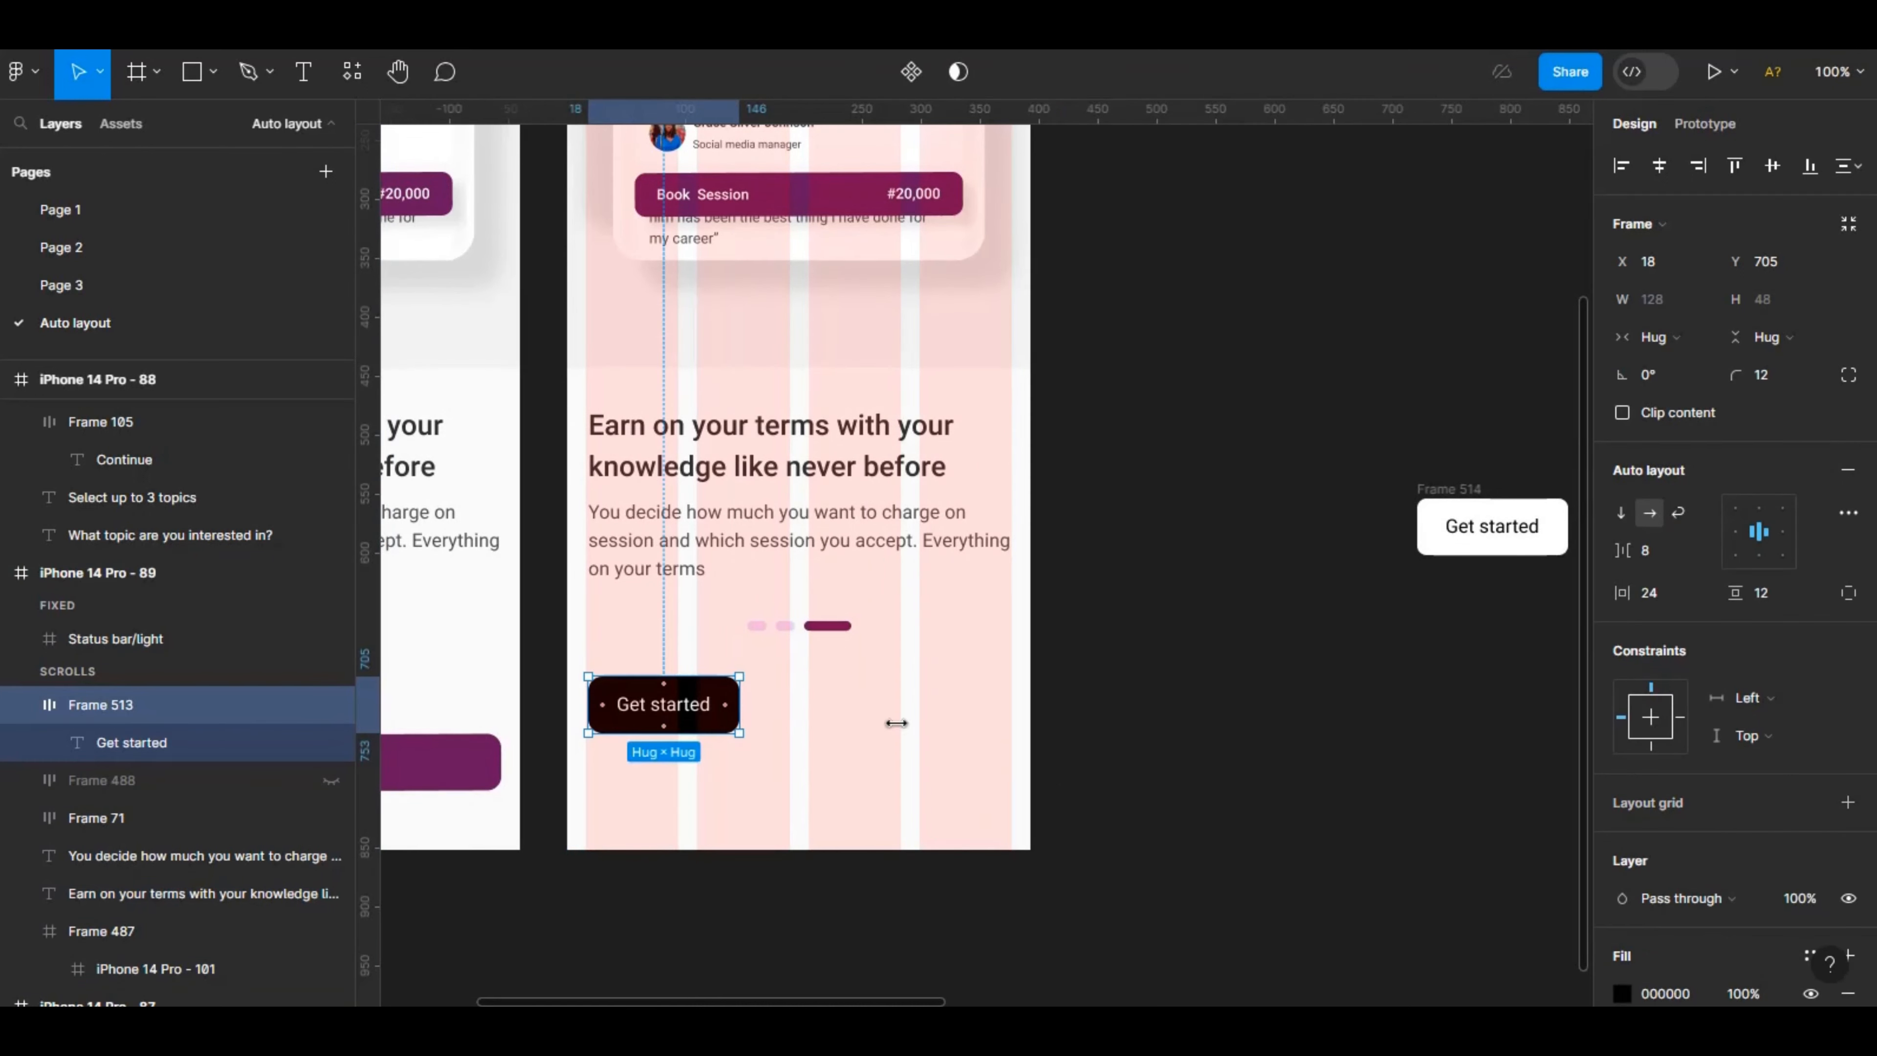
{"action": "left_click_drag", "start_coordinate": [741, 706], "coordinate": [1009, 703]}
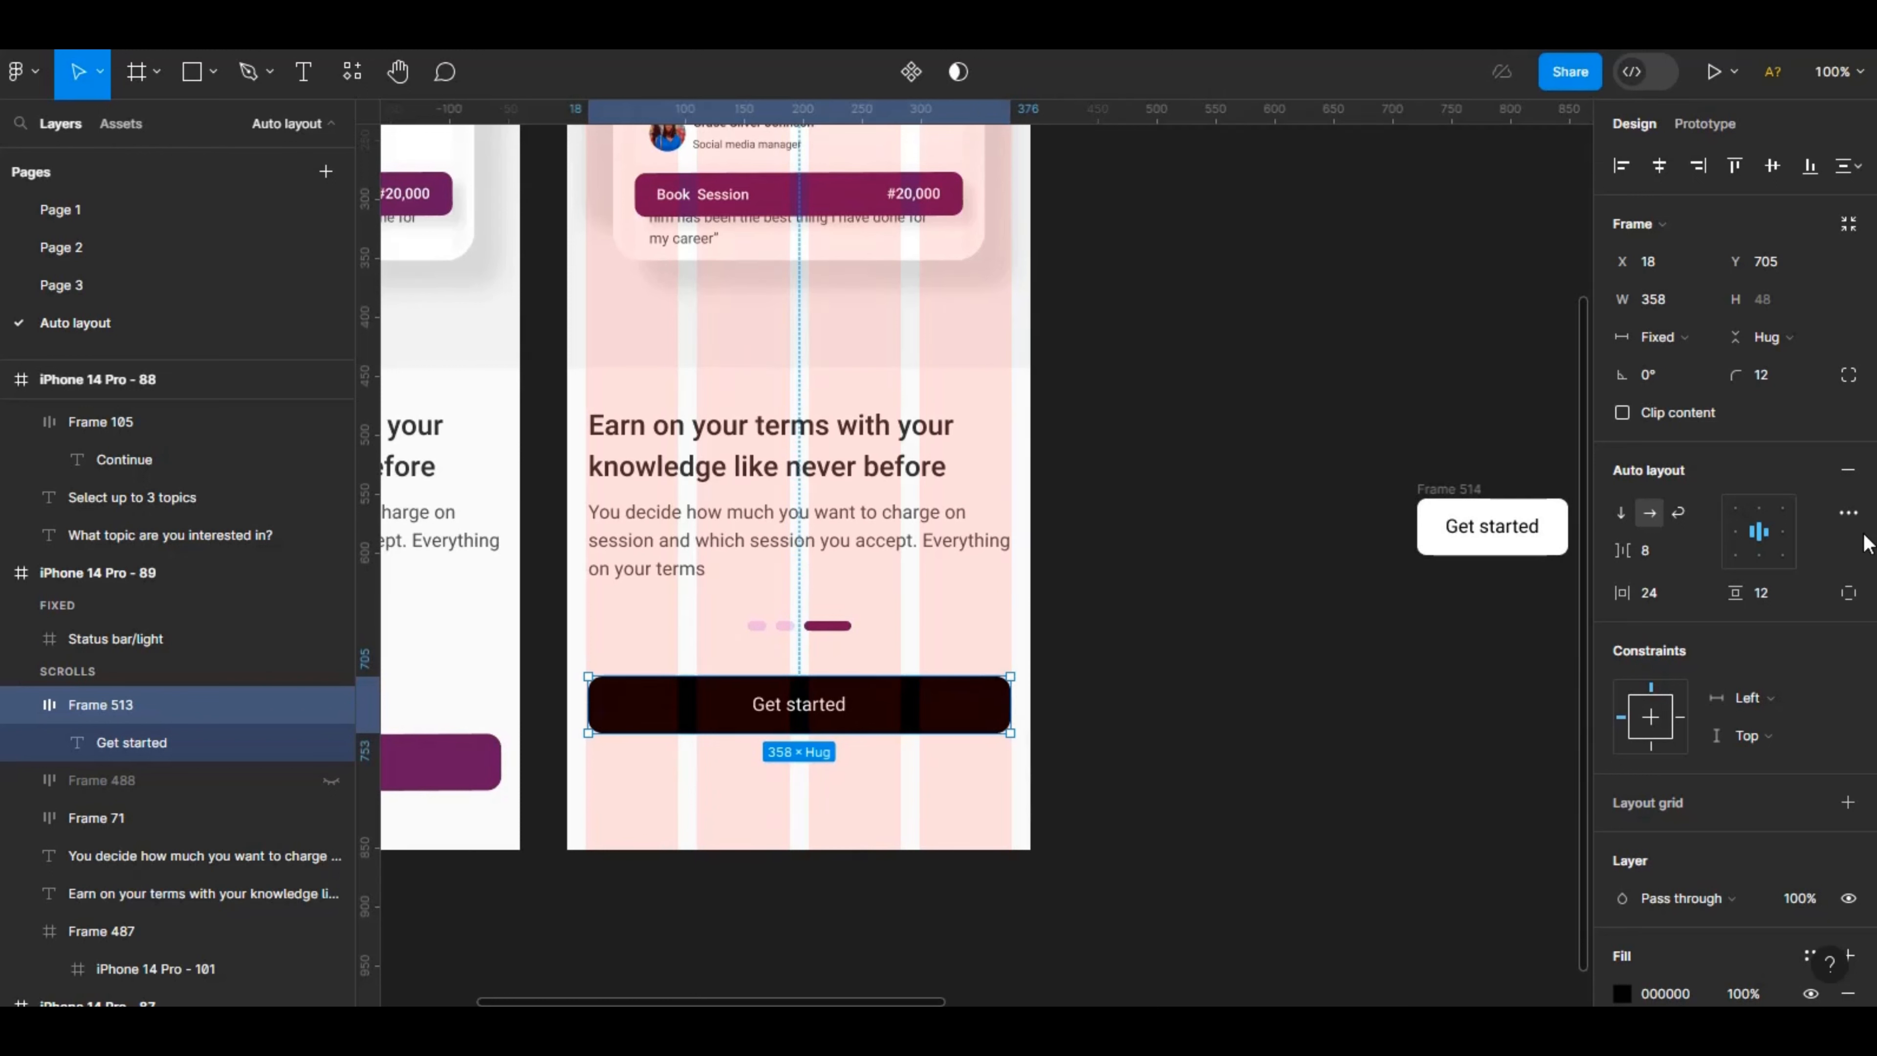
Try left, top and right alignment on the black button's text, restore centre alignment and move the button down to Y 720.
{"action": "left_click", "coordinate": [1733, 534]}
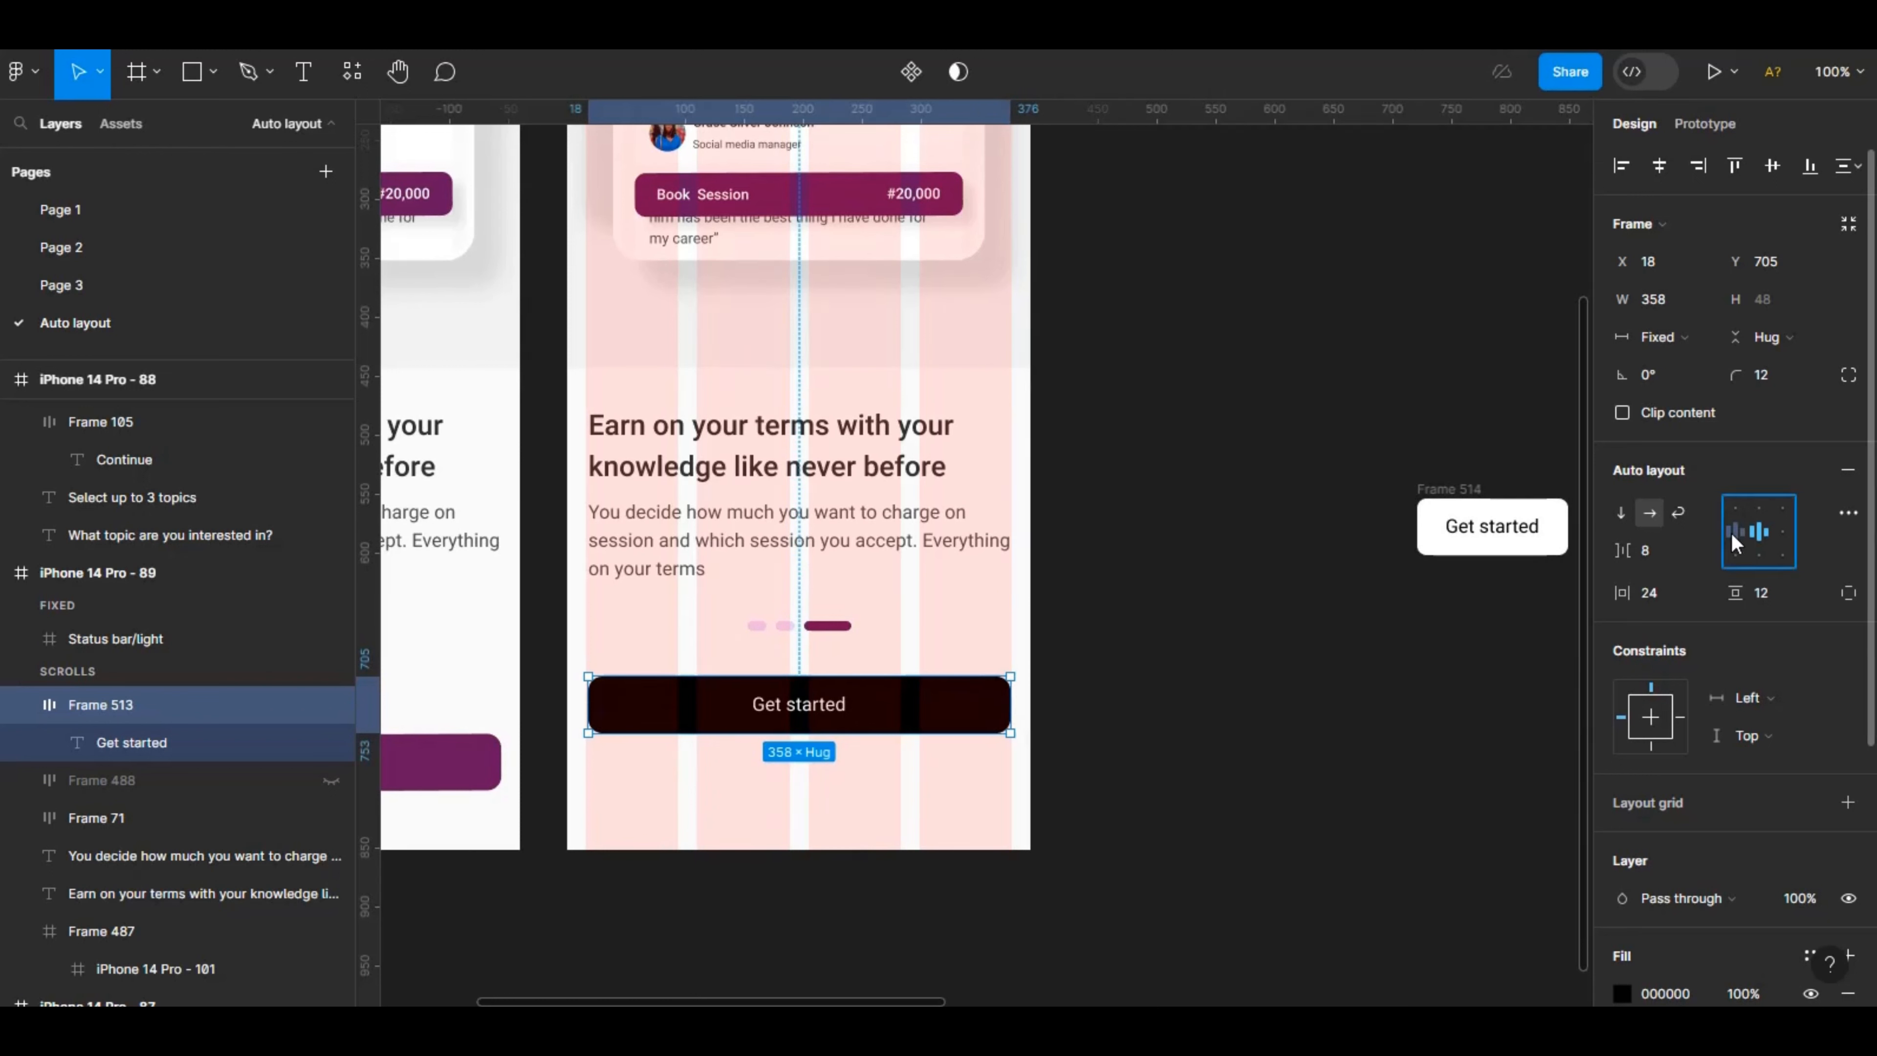
{"action": "left_click", "coordinate": [1755, 510]}
{"action": "left_click", "coordinate": [1783, 531]}
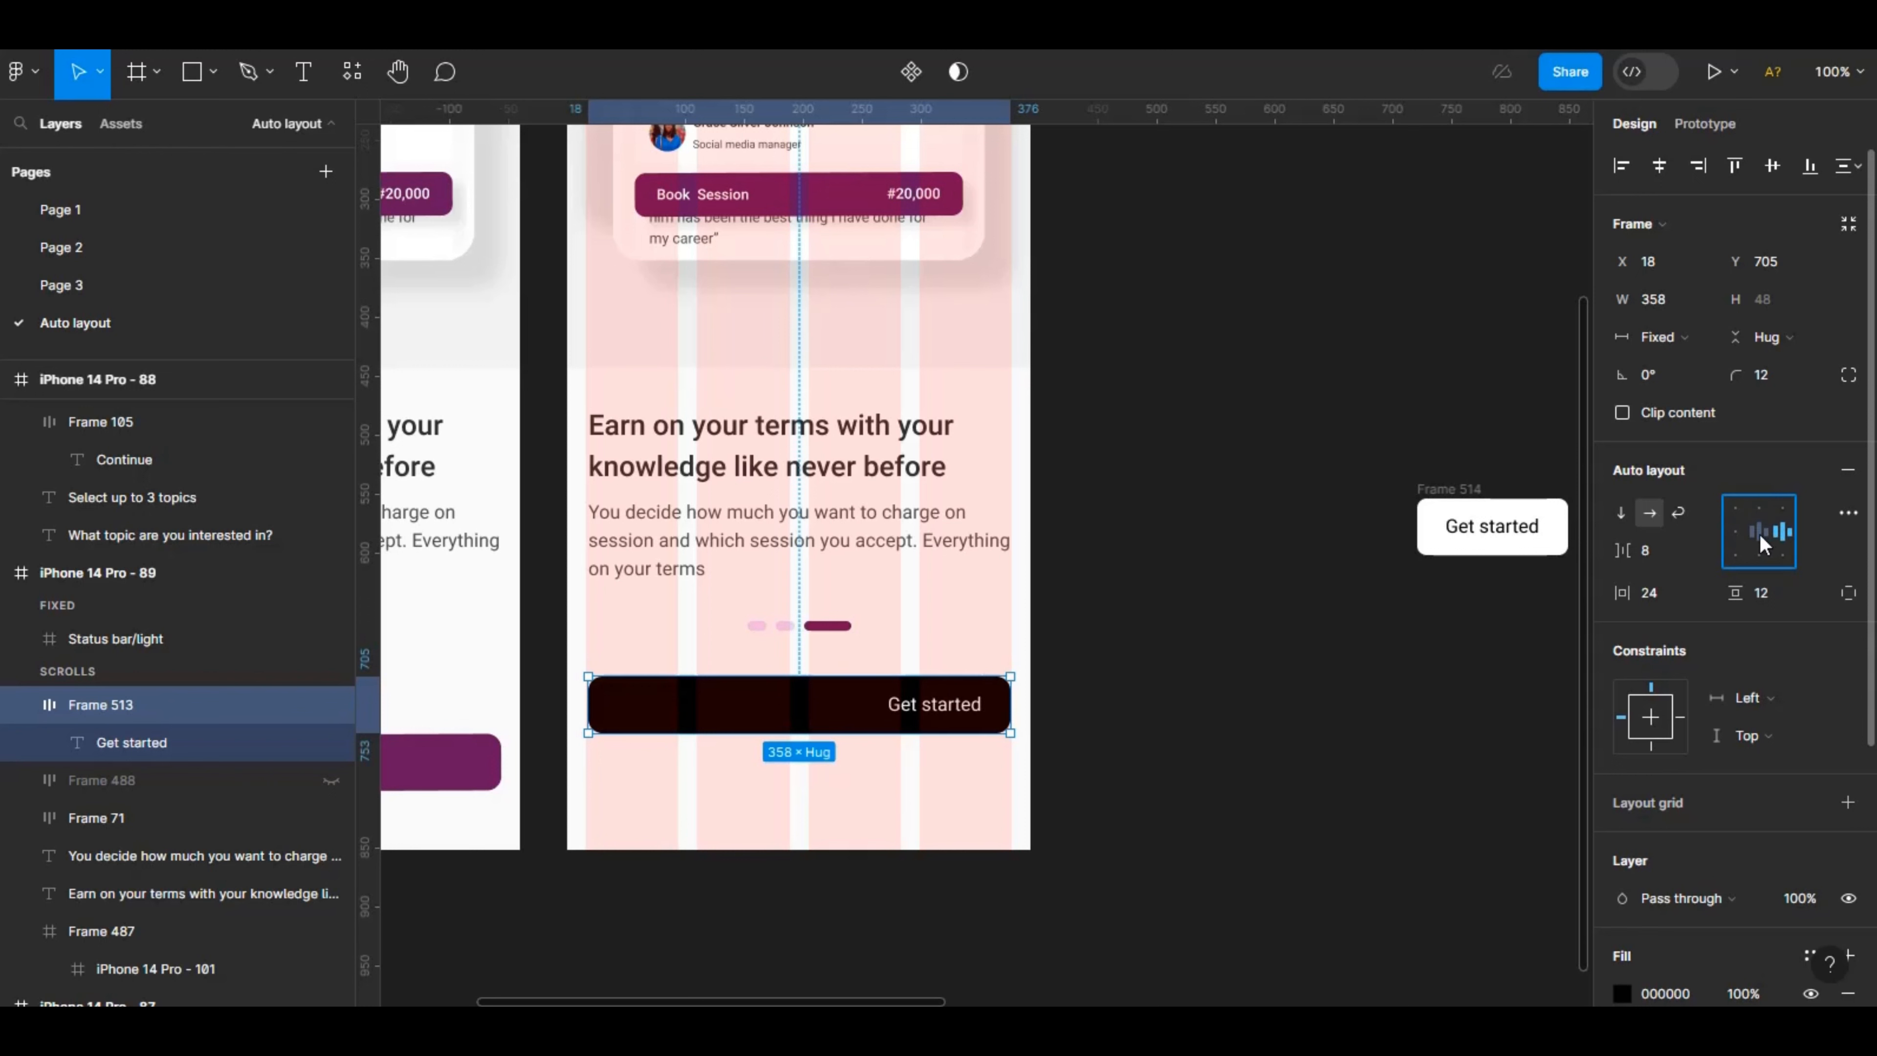
{"action": "left_click", "coordinate": [1760, 534]}
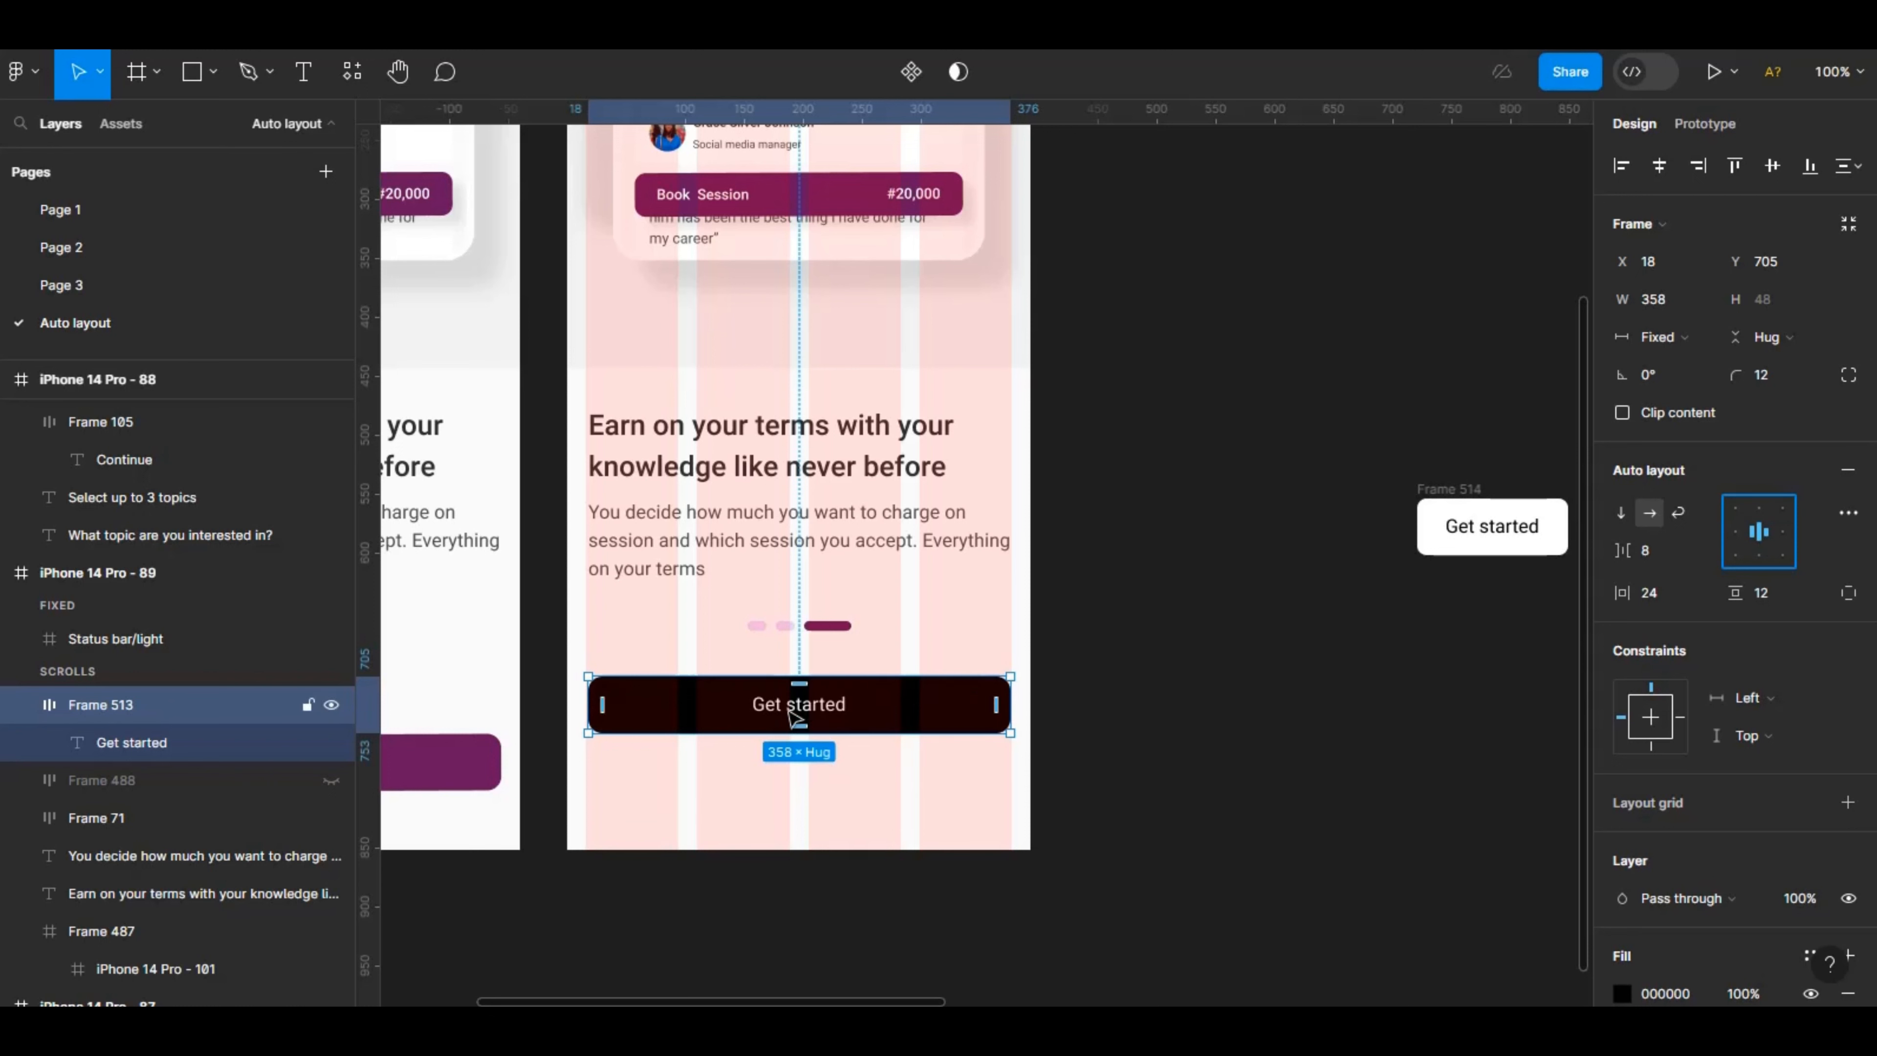
{"action": "left_click_drag", "start_coordinate": [901, 717], "coordinate": [892, 734]}
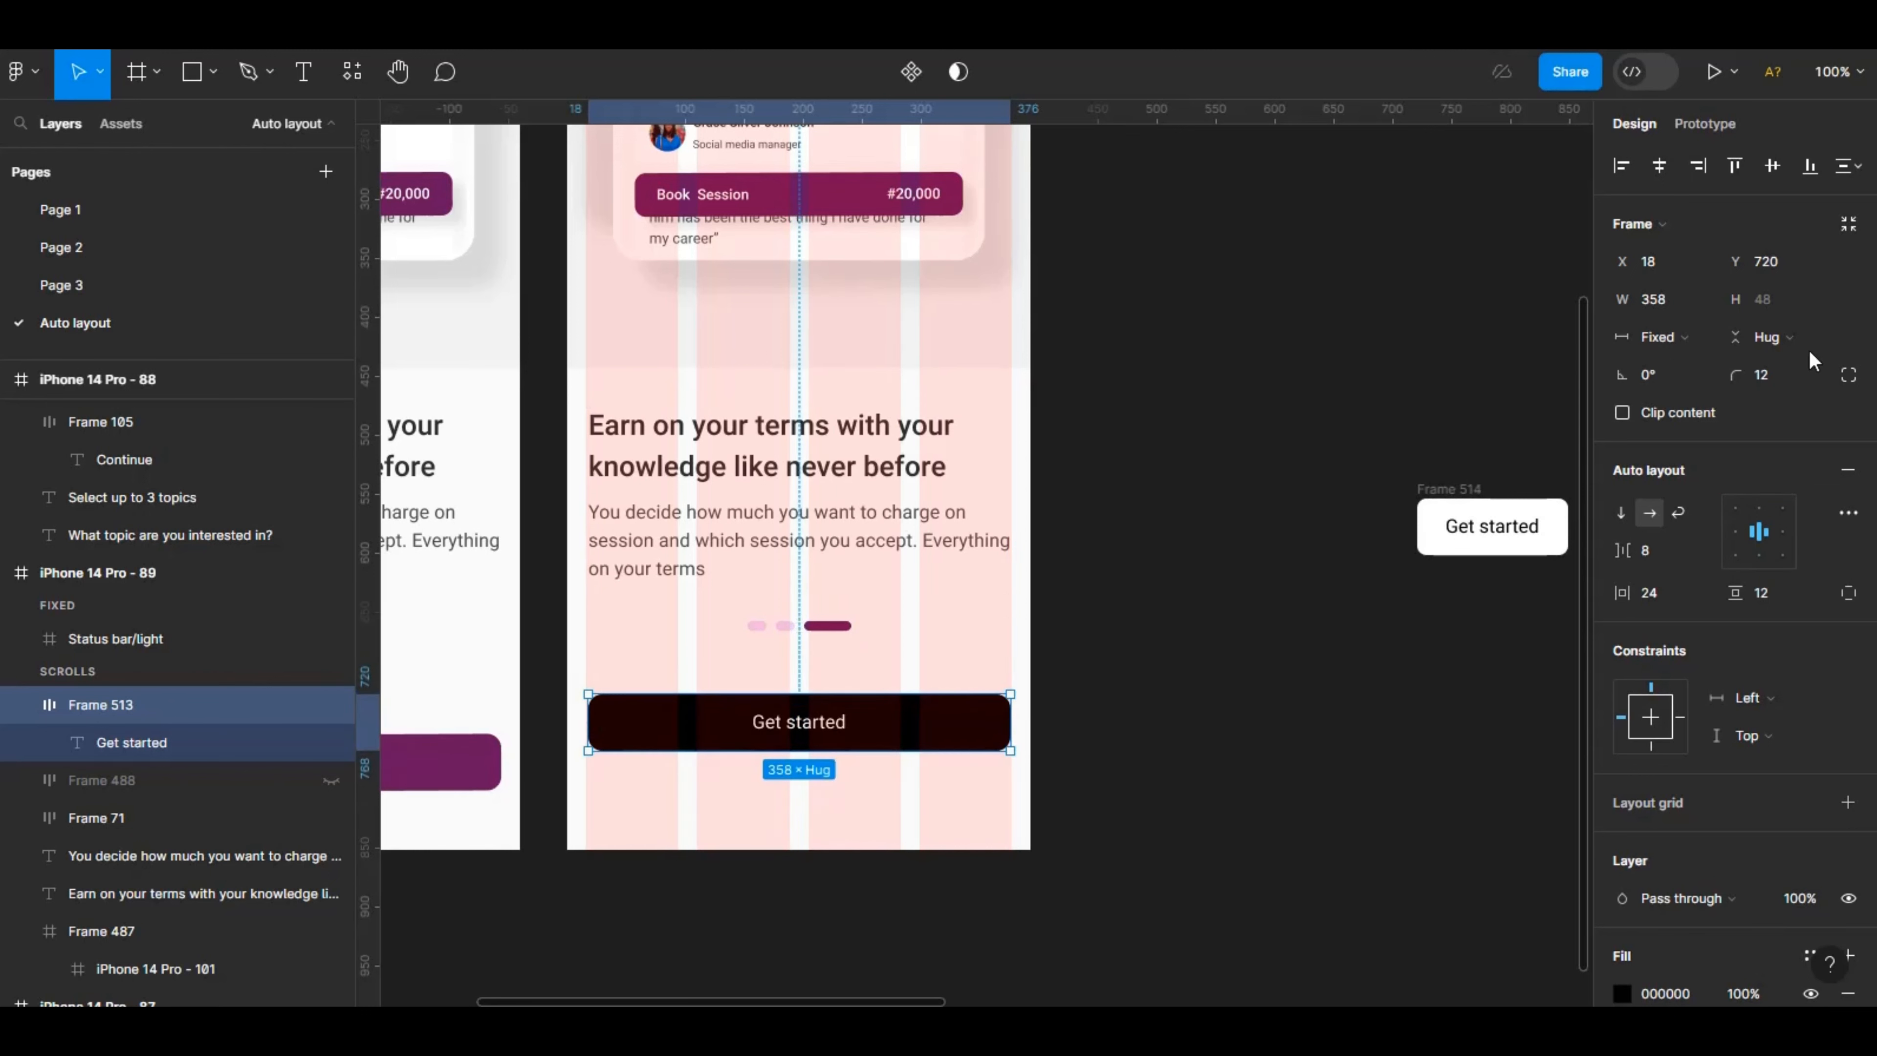
Switch the black button's width to Hug contents and back to Fixed width, stretching it to about 359.
{"action": "left_click", "coordinate": [1682, 341]}
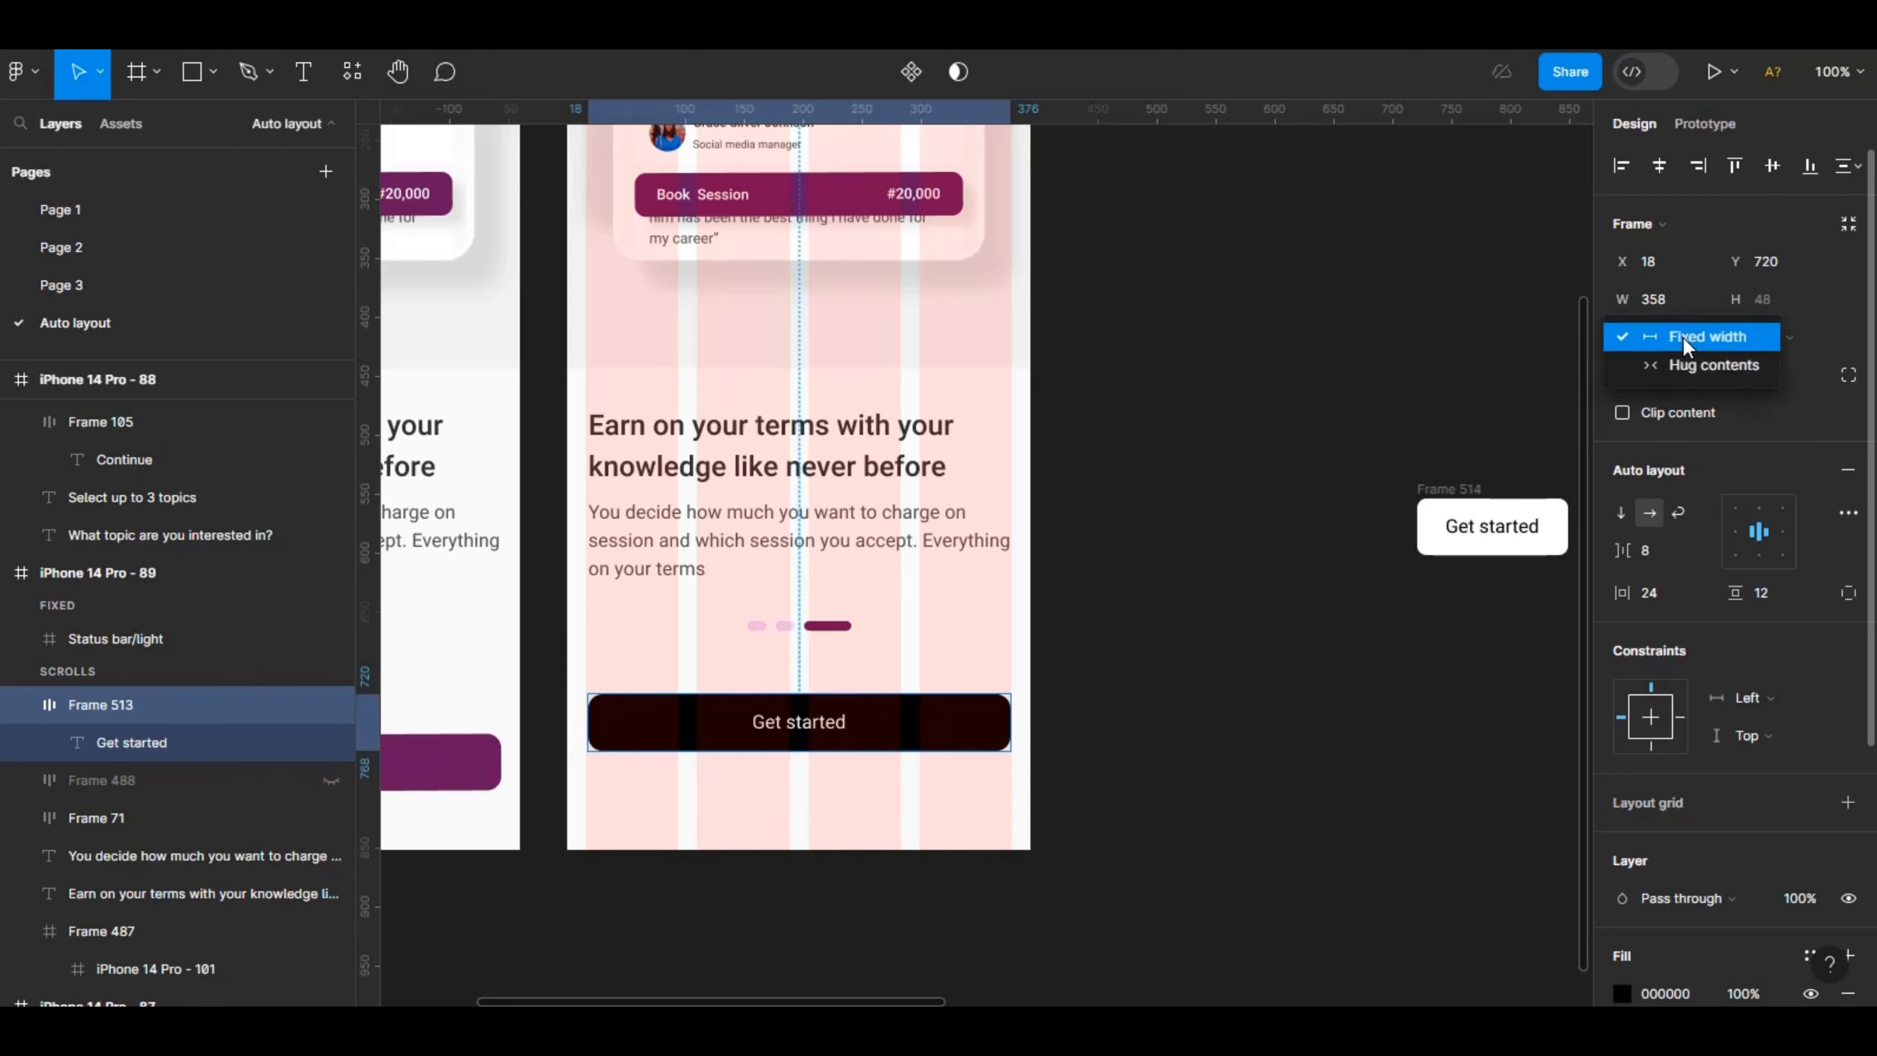
{"action": "left_click", "coordinate": [1687, 367]}
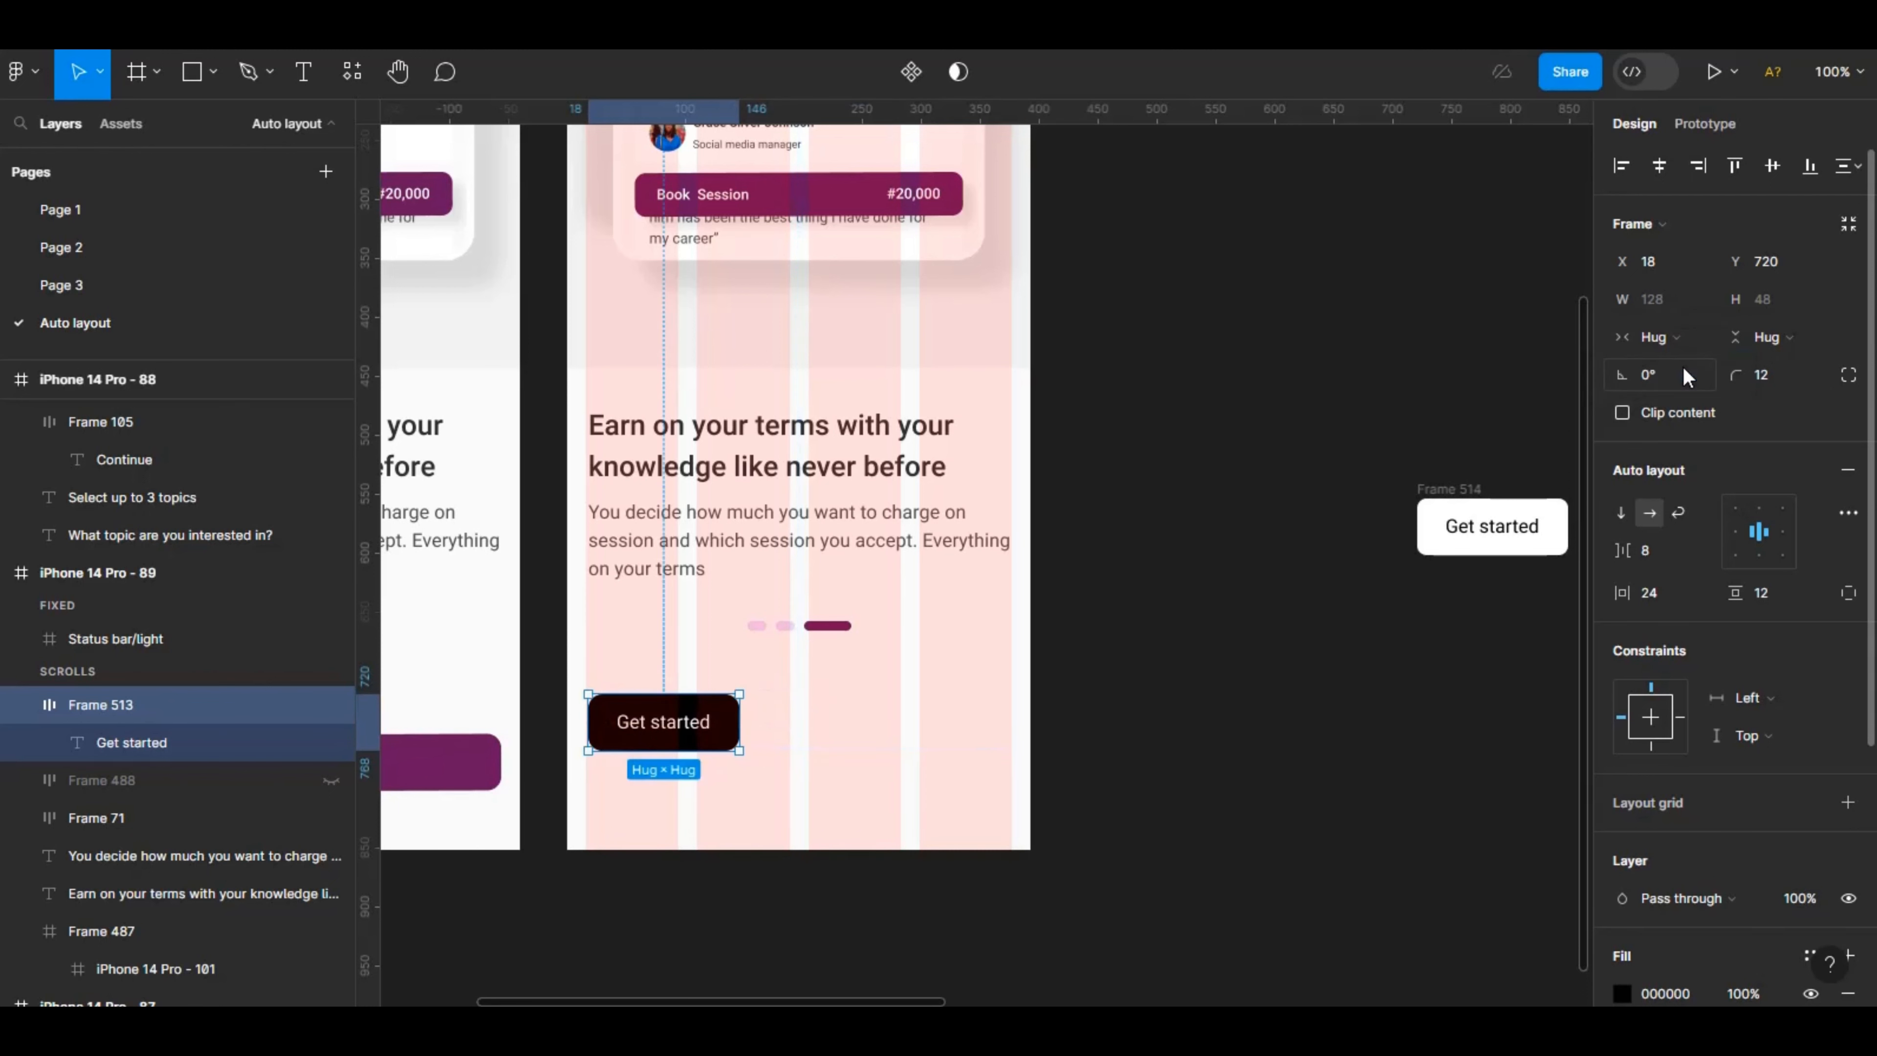
{"action": "left_click", "coordinate": [1689, 337]}
{"action": "left_click", "coordinate": [1691, 310]}
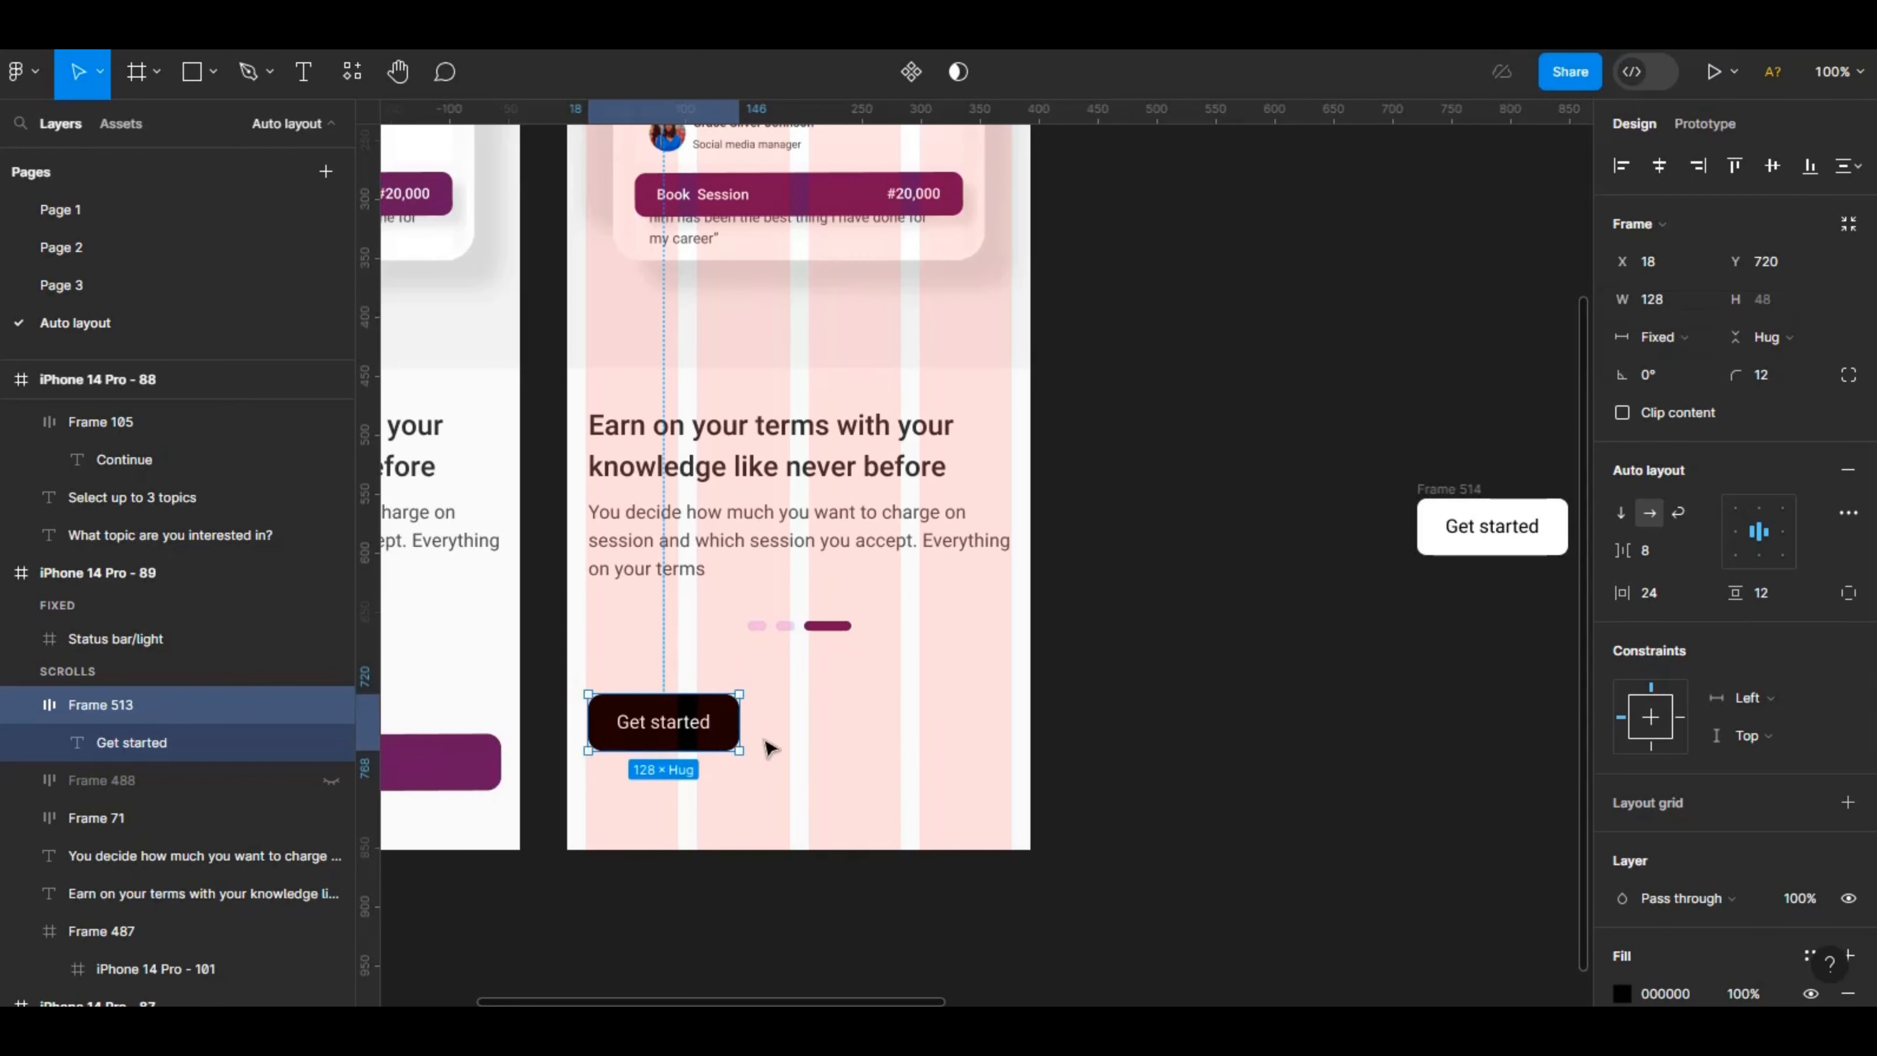
{"action": "left_click_drag", "start_coordinate": [743, 718], "coordinate": [1018, 726]}
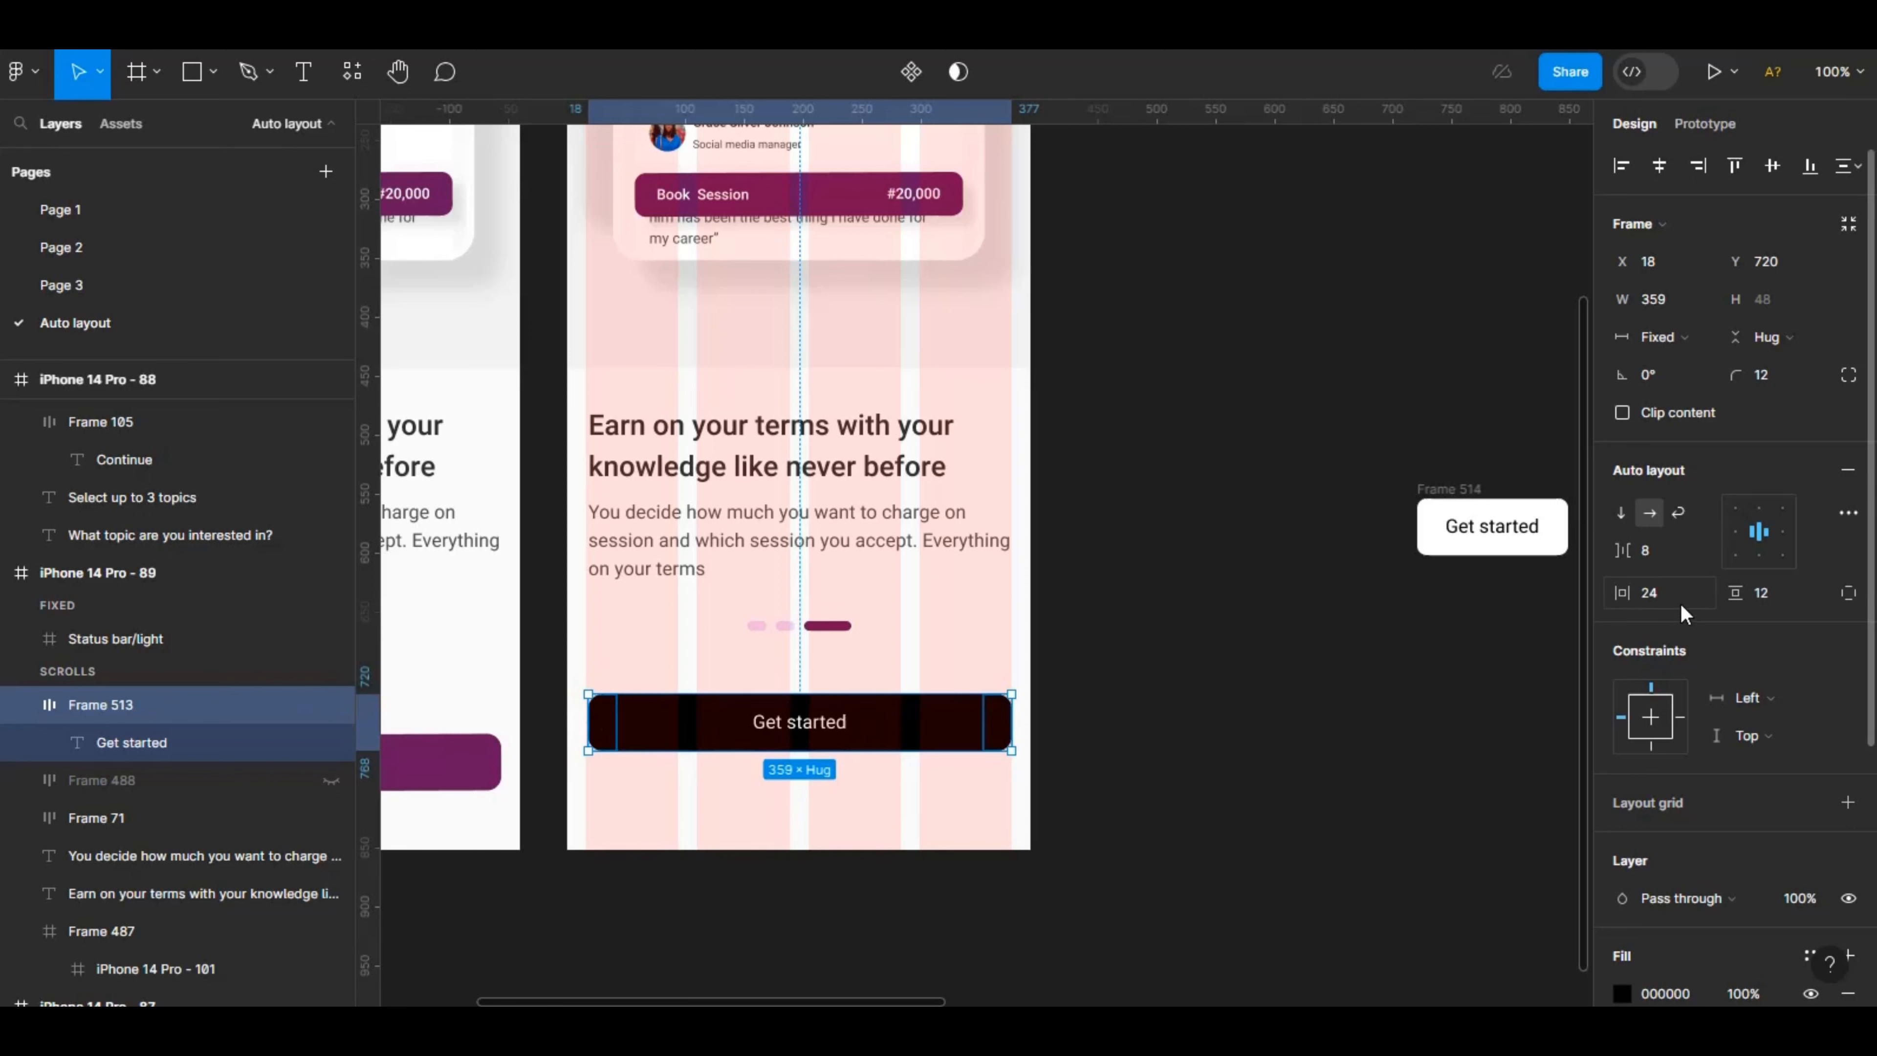
Try Hug contents on the stretched button's width again and undo the change.
{"action": "left_click", "coordinate": [1686, 339]}
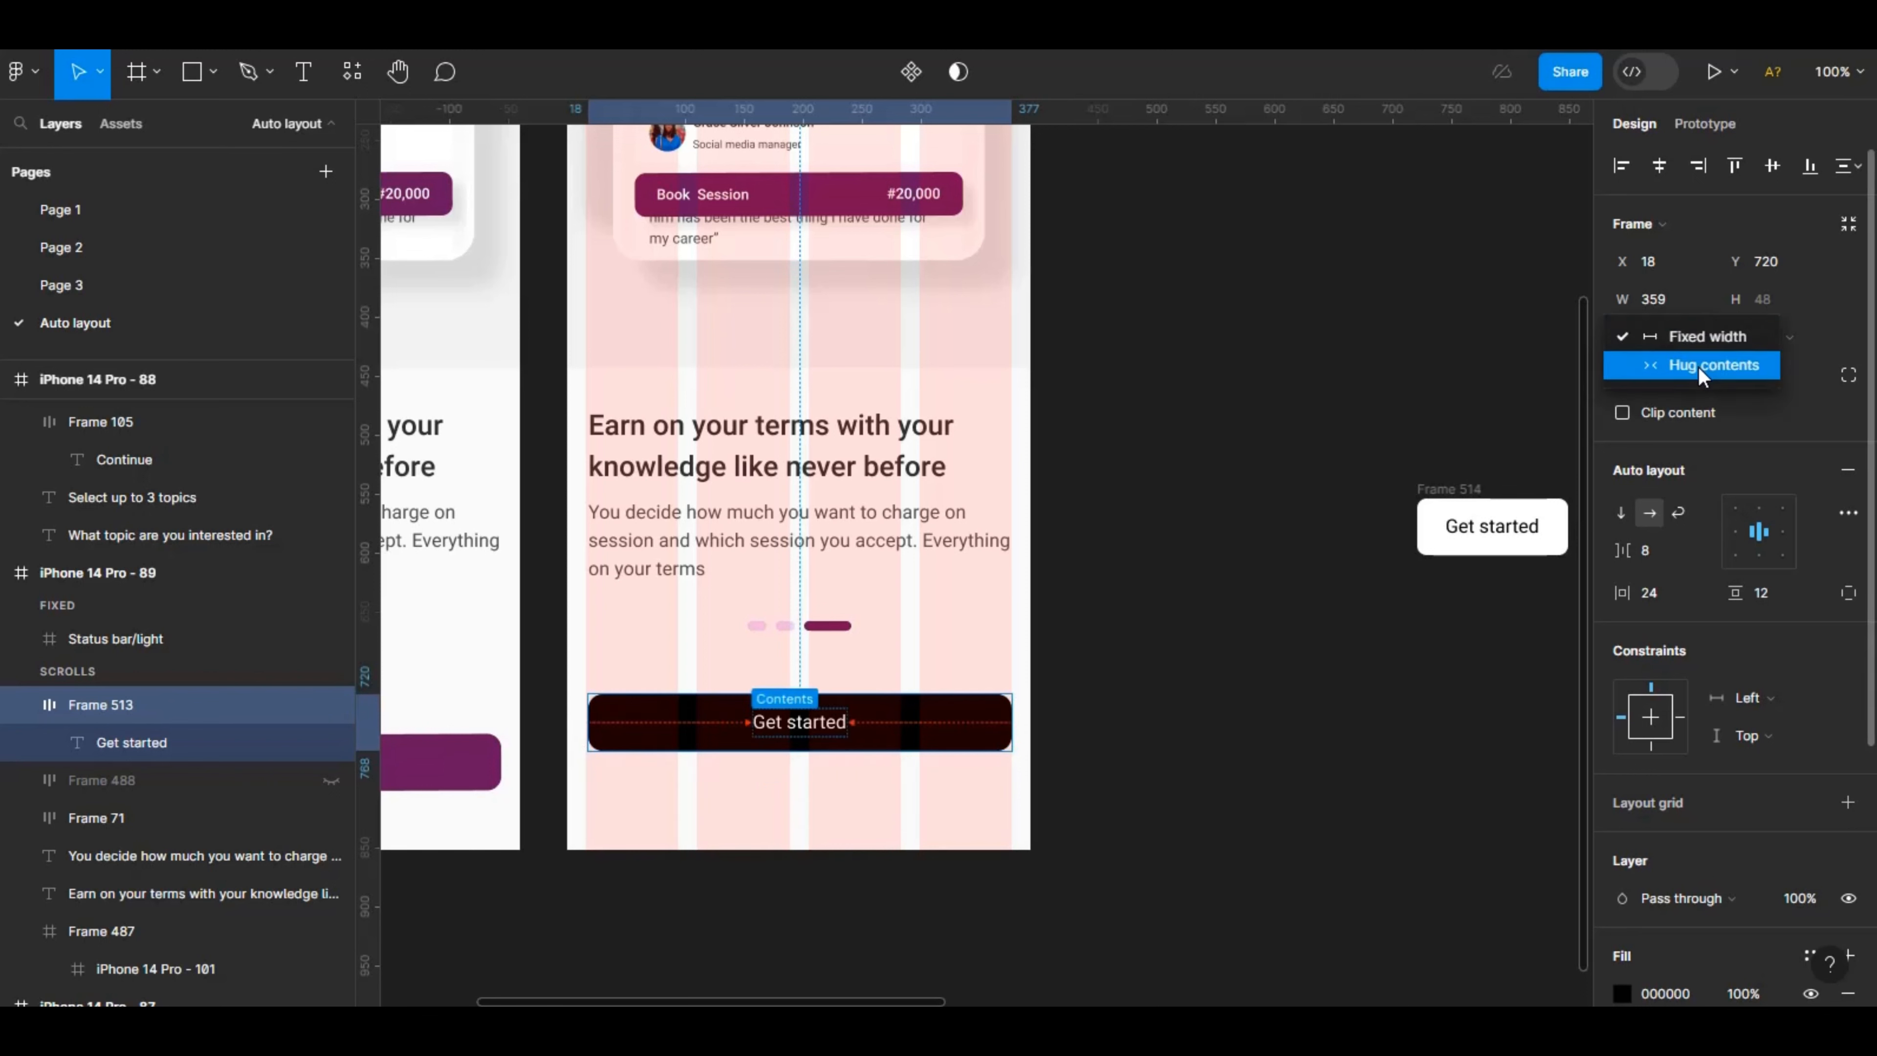
{"action": "left_click", "coordinate": [1700, 365]}
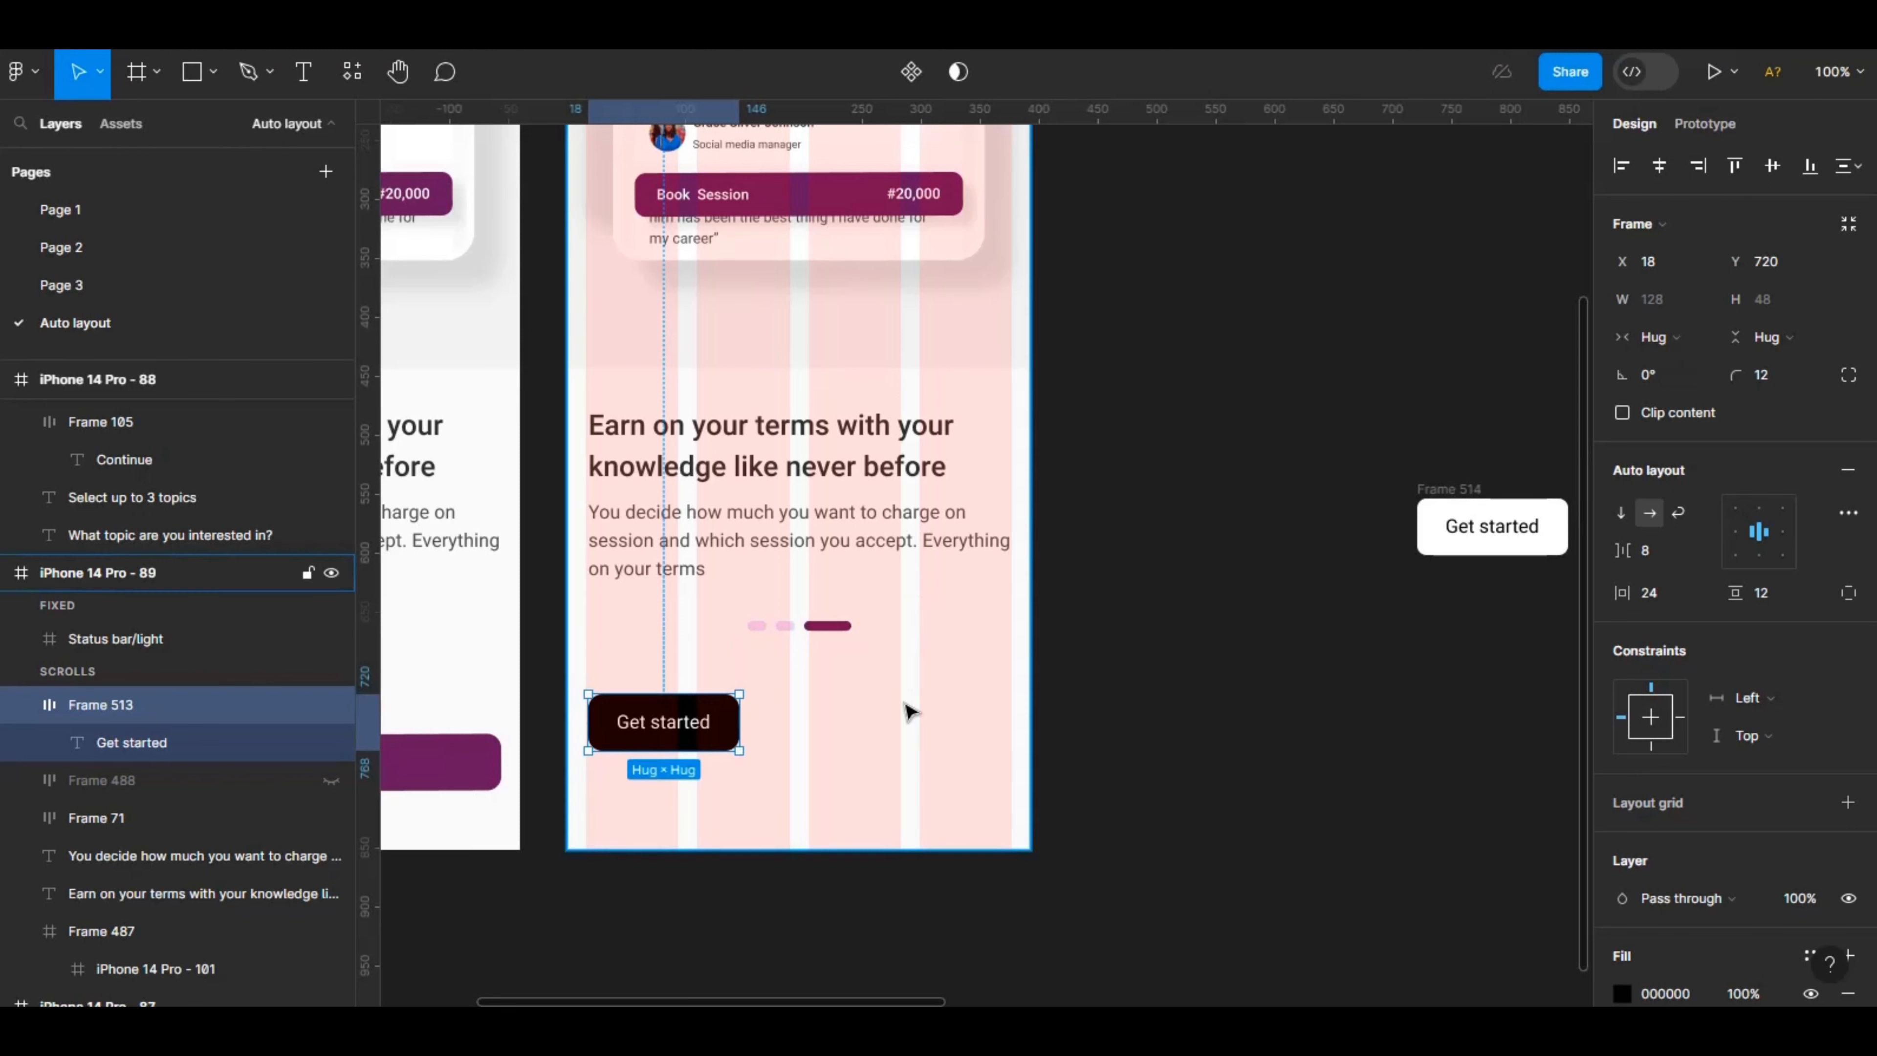
{"action": "key", "text": "ctrl+z"}
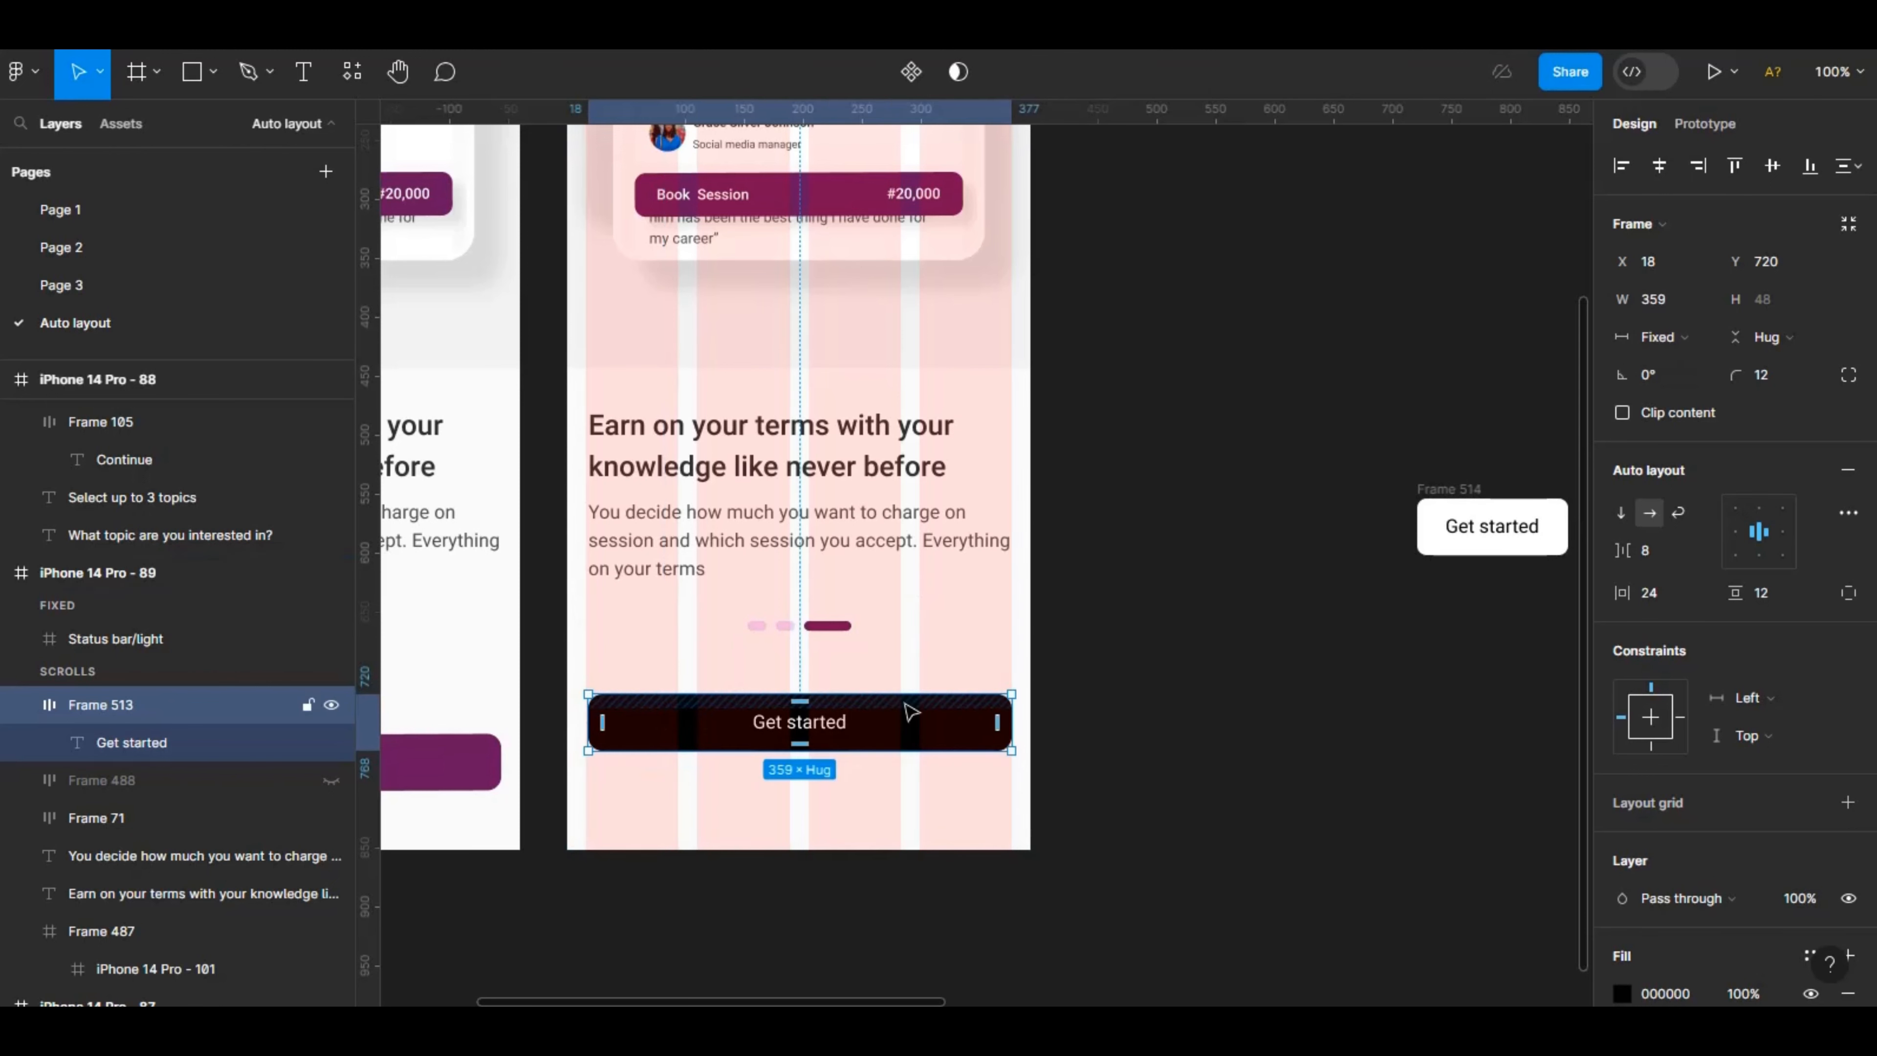
Try replacing the black button's label with "Paymore", adding a second line and trimming the text back.
{"action": "double_click", "coordinate": [813, 730]}
{"action": "double_click", "coordinate": [813, 731]}
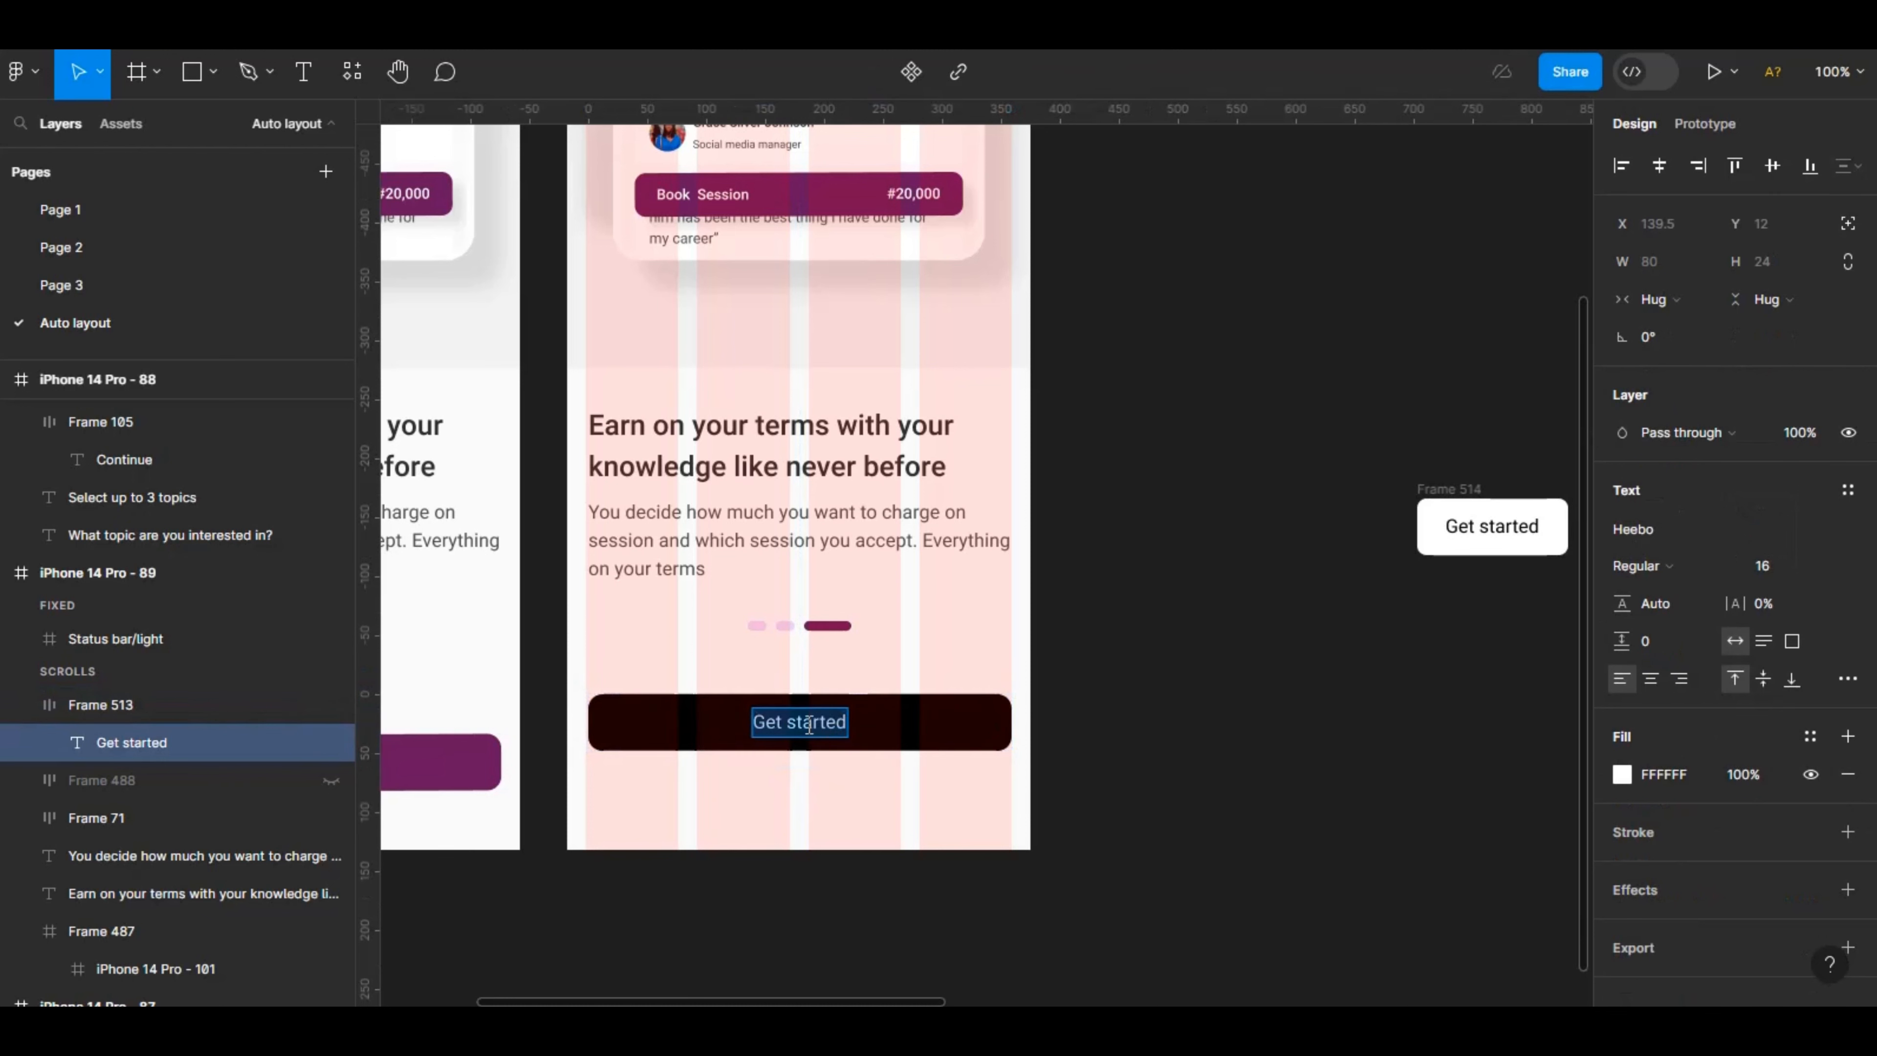
{"action": "key", "text": "BackSpace"}
{"action": "type", "text": "Pay"}
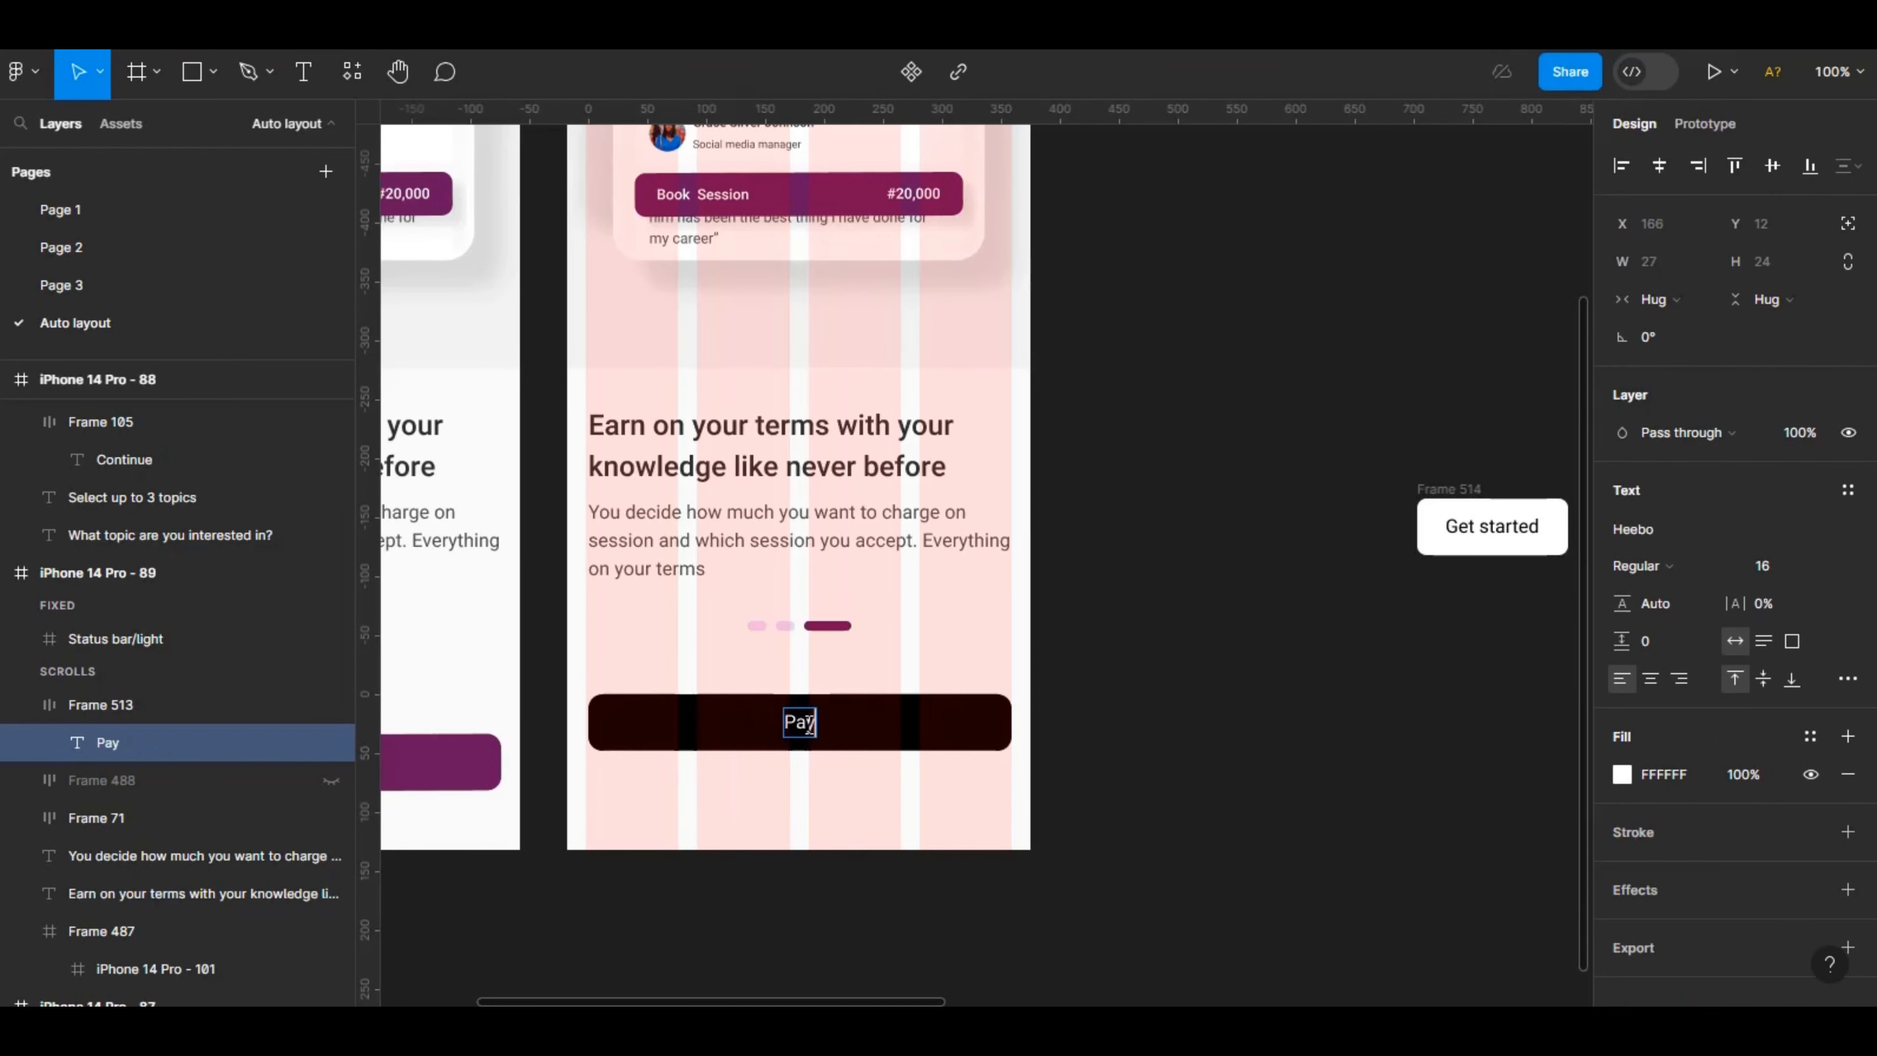
{"action": "type", "text": "more"}
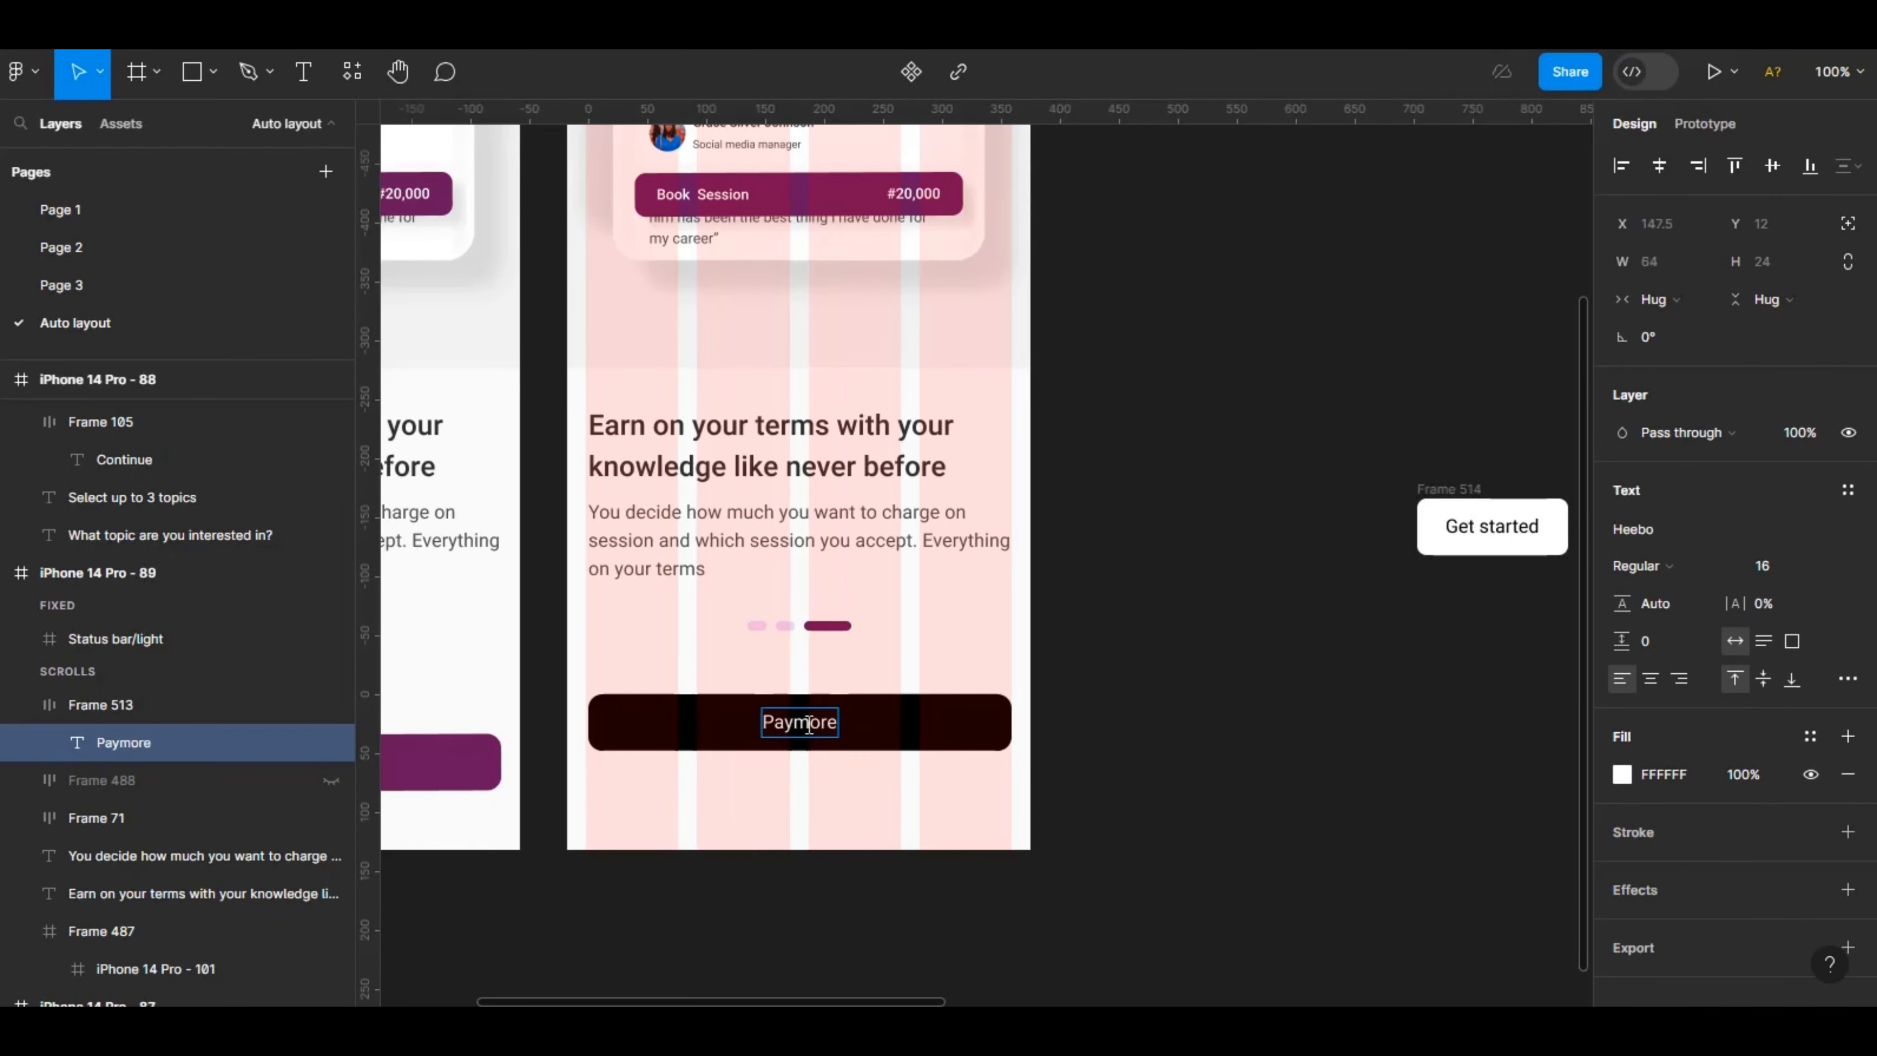
{"action": "key", "text": "Return"}
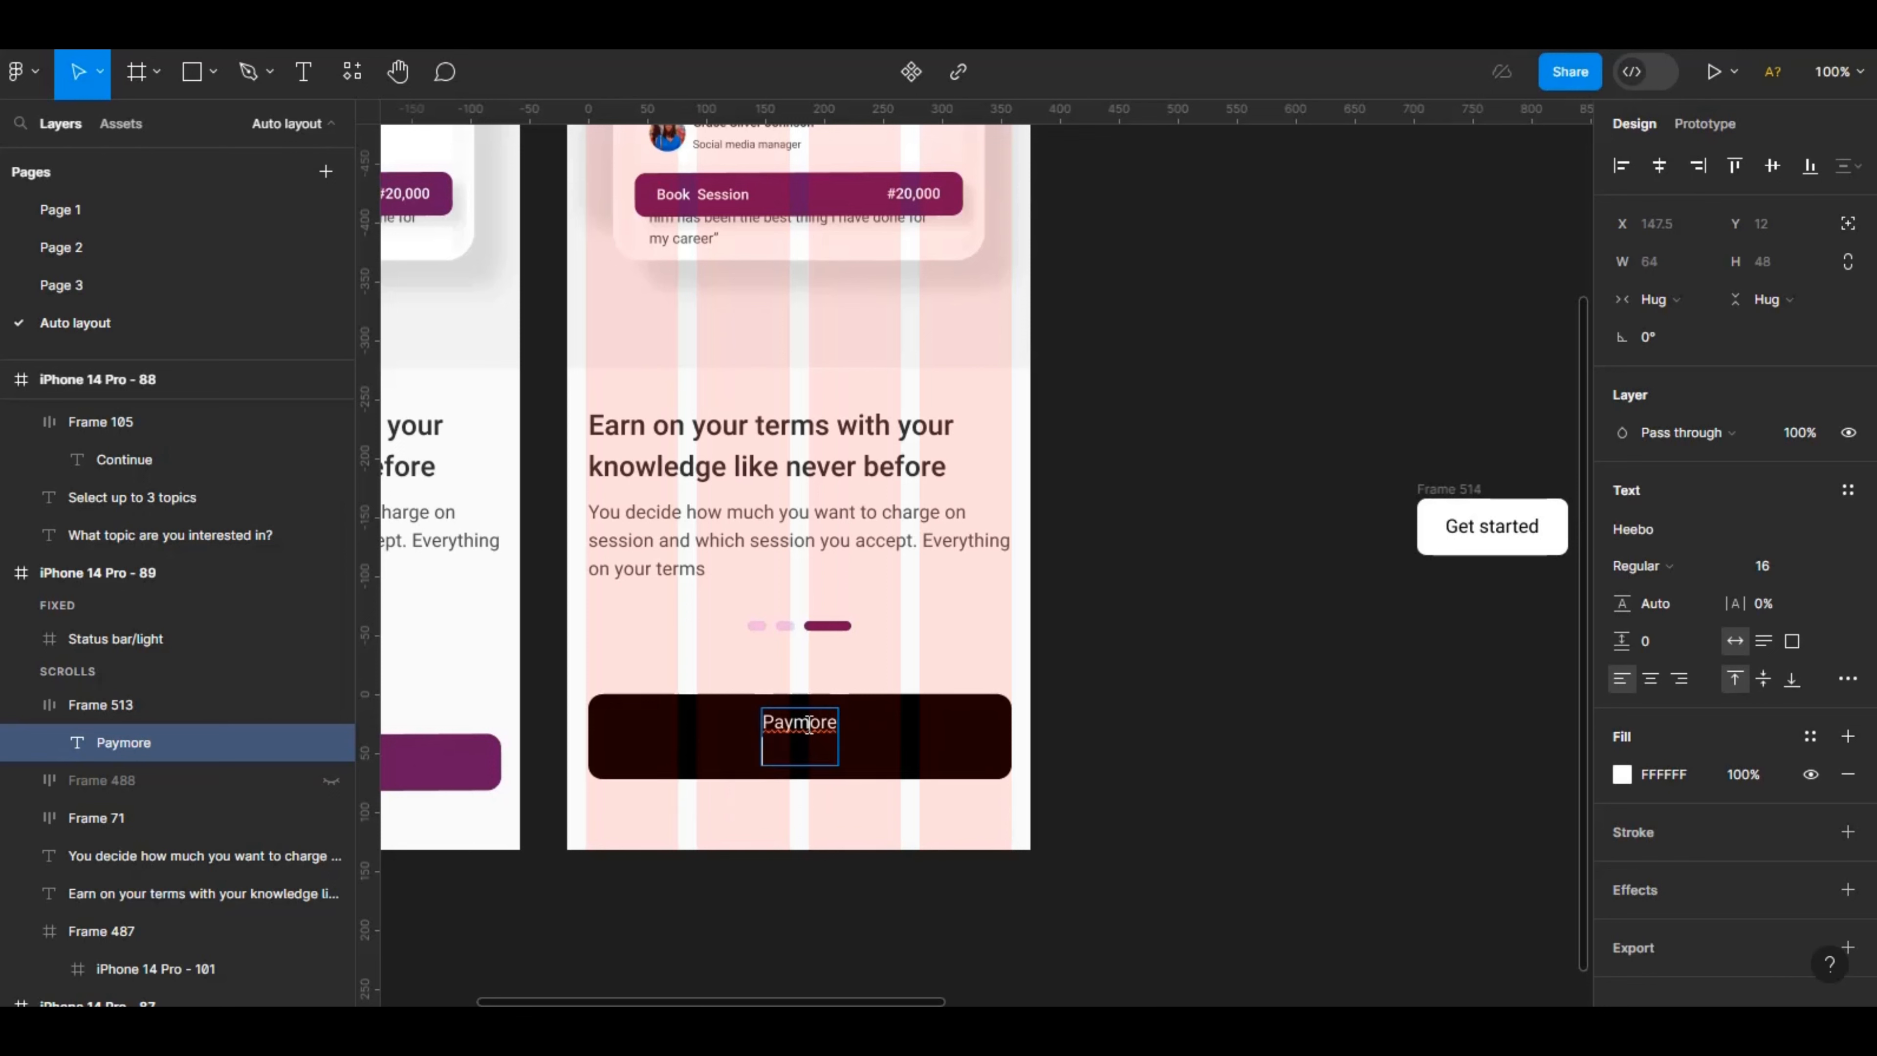
{"action": "type", "text": "ty"}
{"action": "key", "text": "BackSpace"}
{"action": "key", "text": "BackSpace"}
{"action": "key", "text": "BackSpace"}
{"action": "key", "text": "BackSpace"}
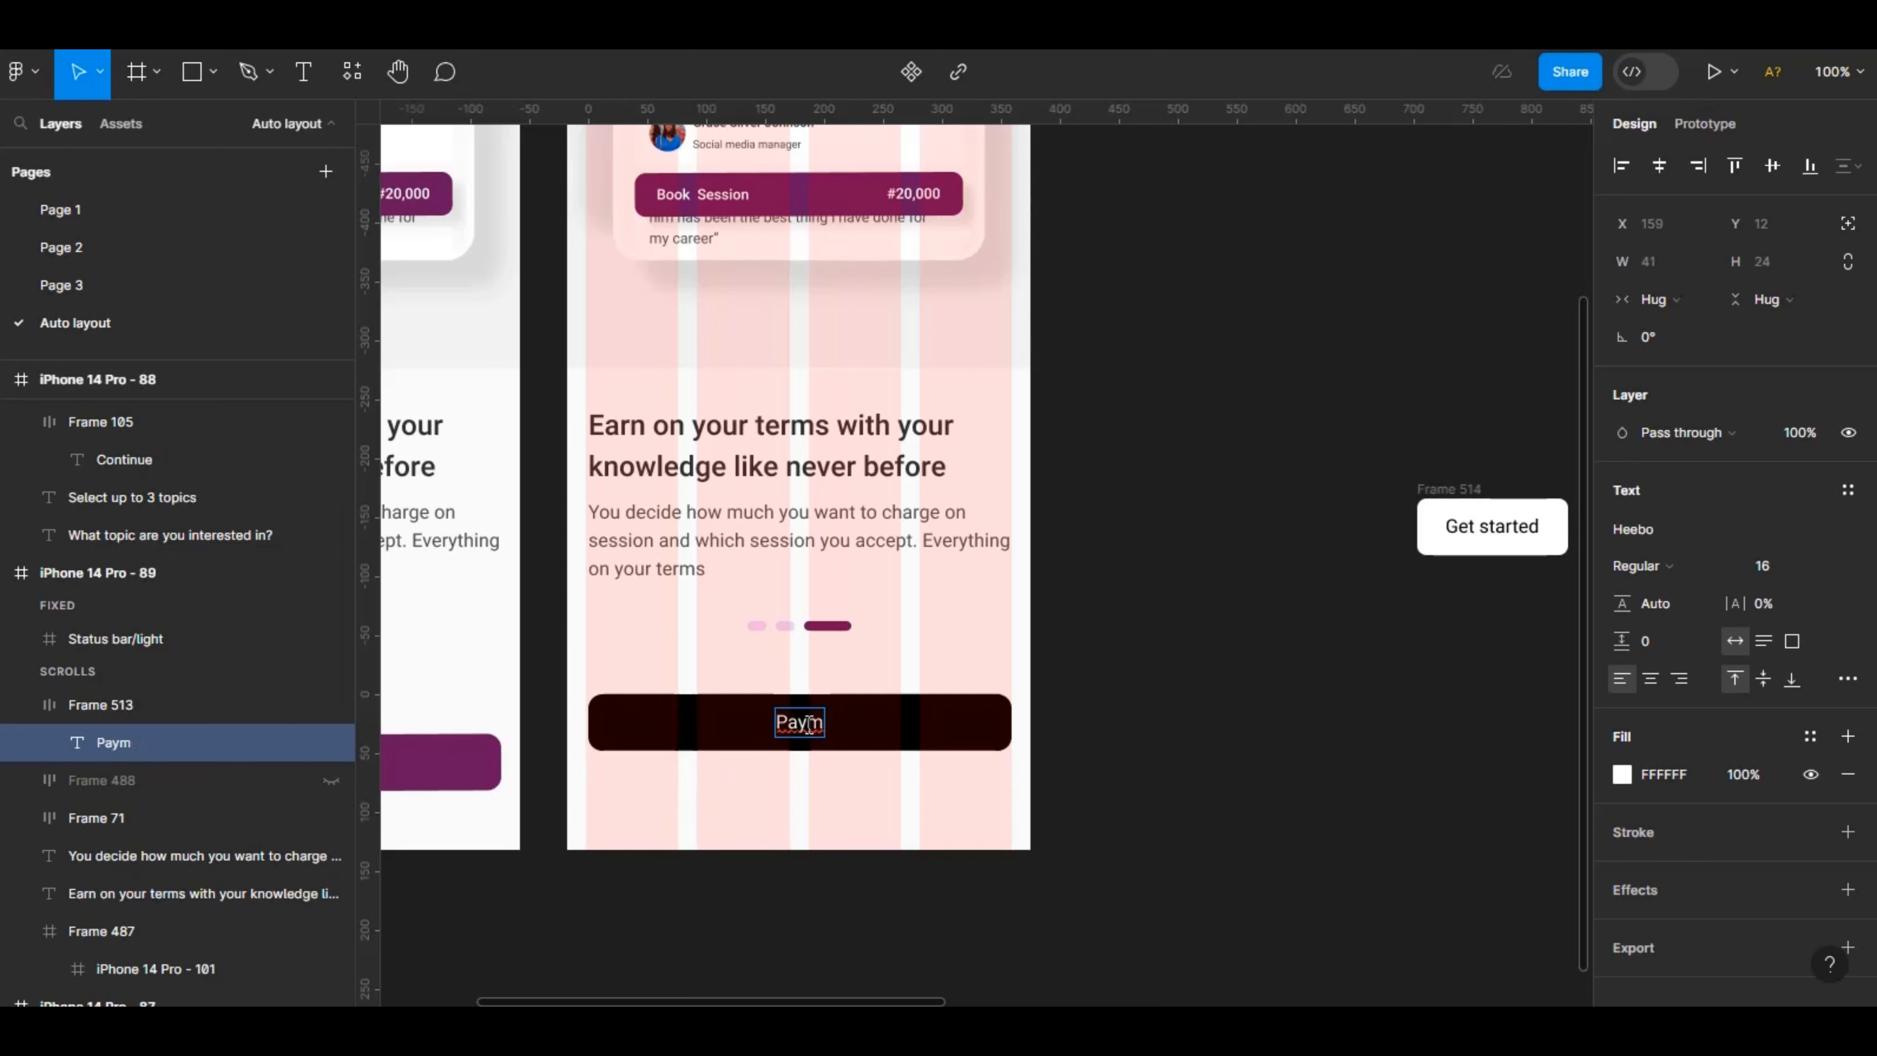
Undo all the edits to the black button's label and leave text editing.
{"action": "key", "text": "ctrl+z"}
{"action": "key", "text": "ctrl+z"}
{"action": "key", "text": "ctrl+z"}
{"action": "key", "text": "ctrl+z"}
{"action": "key", "text": "ctrl+z"}
{"action": "key", "text": "ctrl+z"}
{"action": "key", "text": "ctrl+z"}
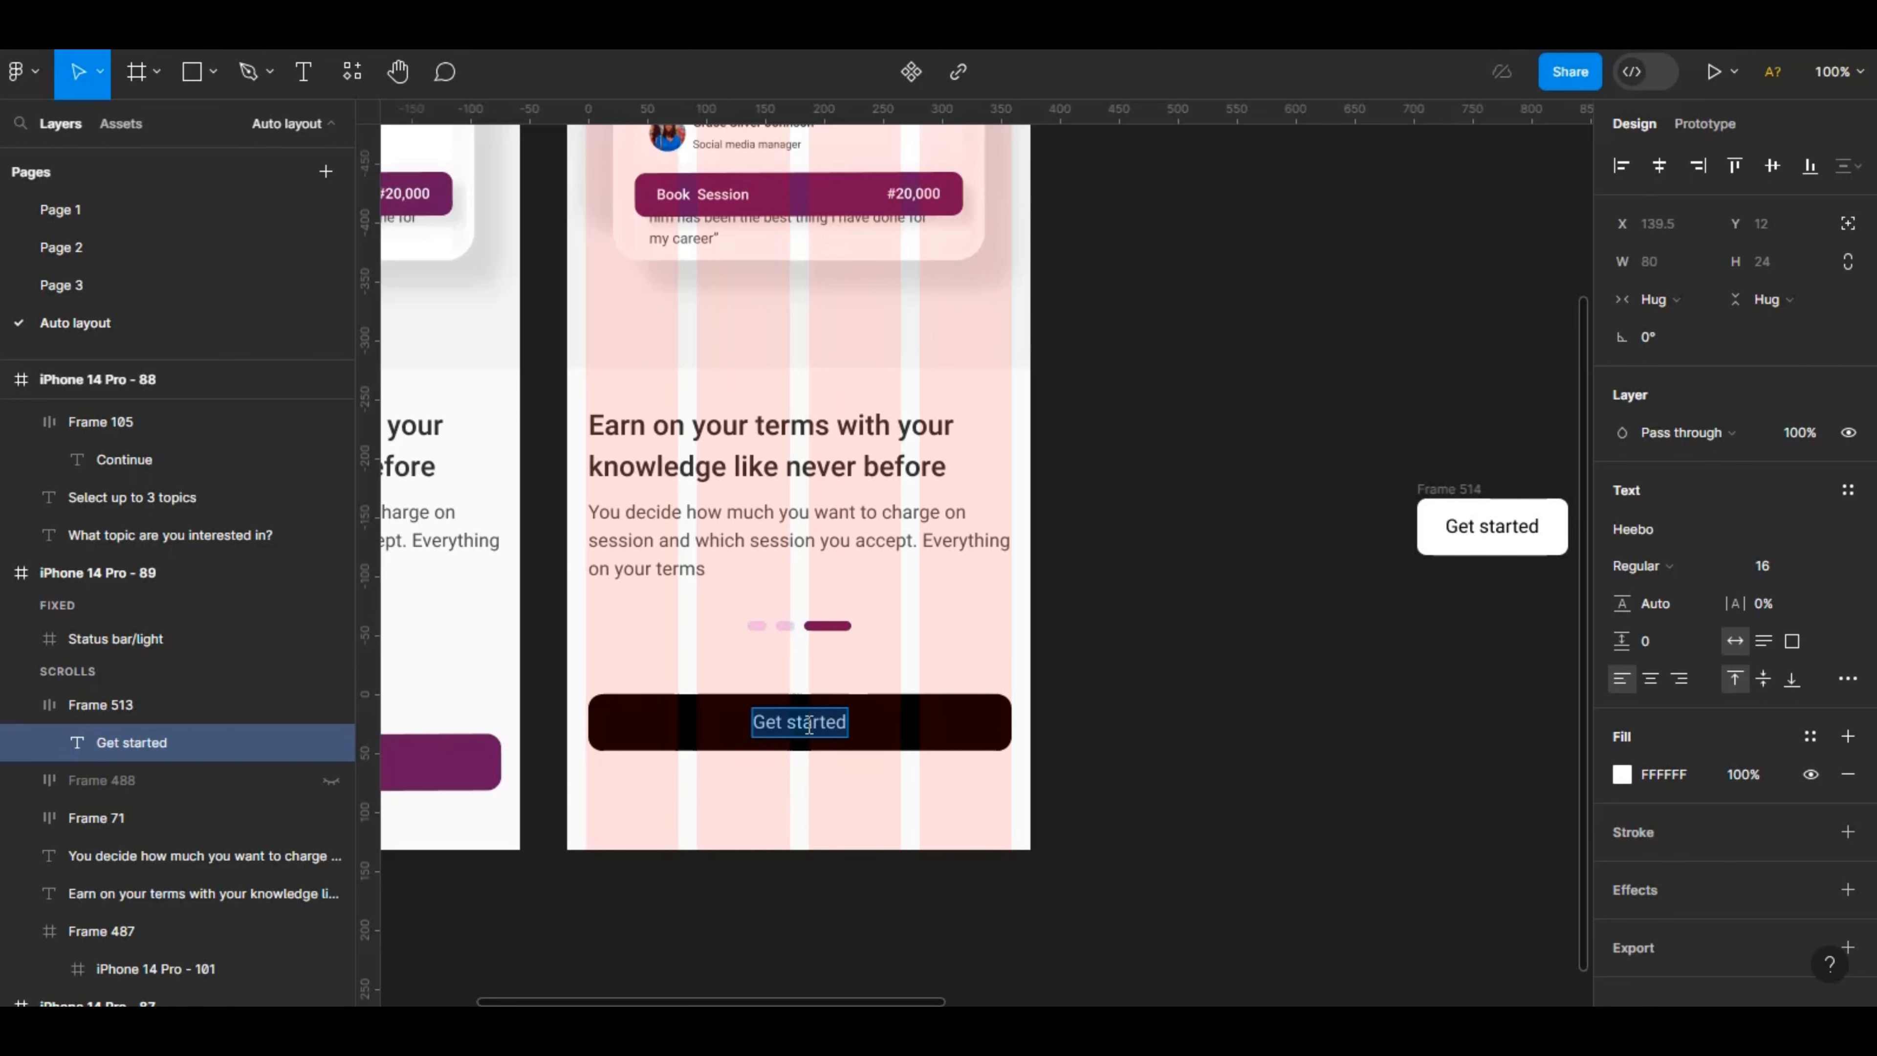
{"action": "key", "text": "Escape"}
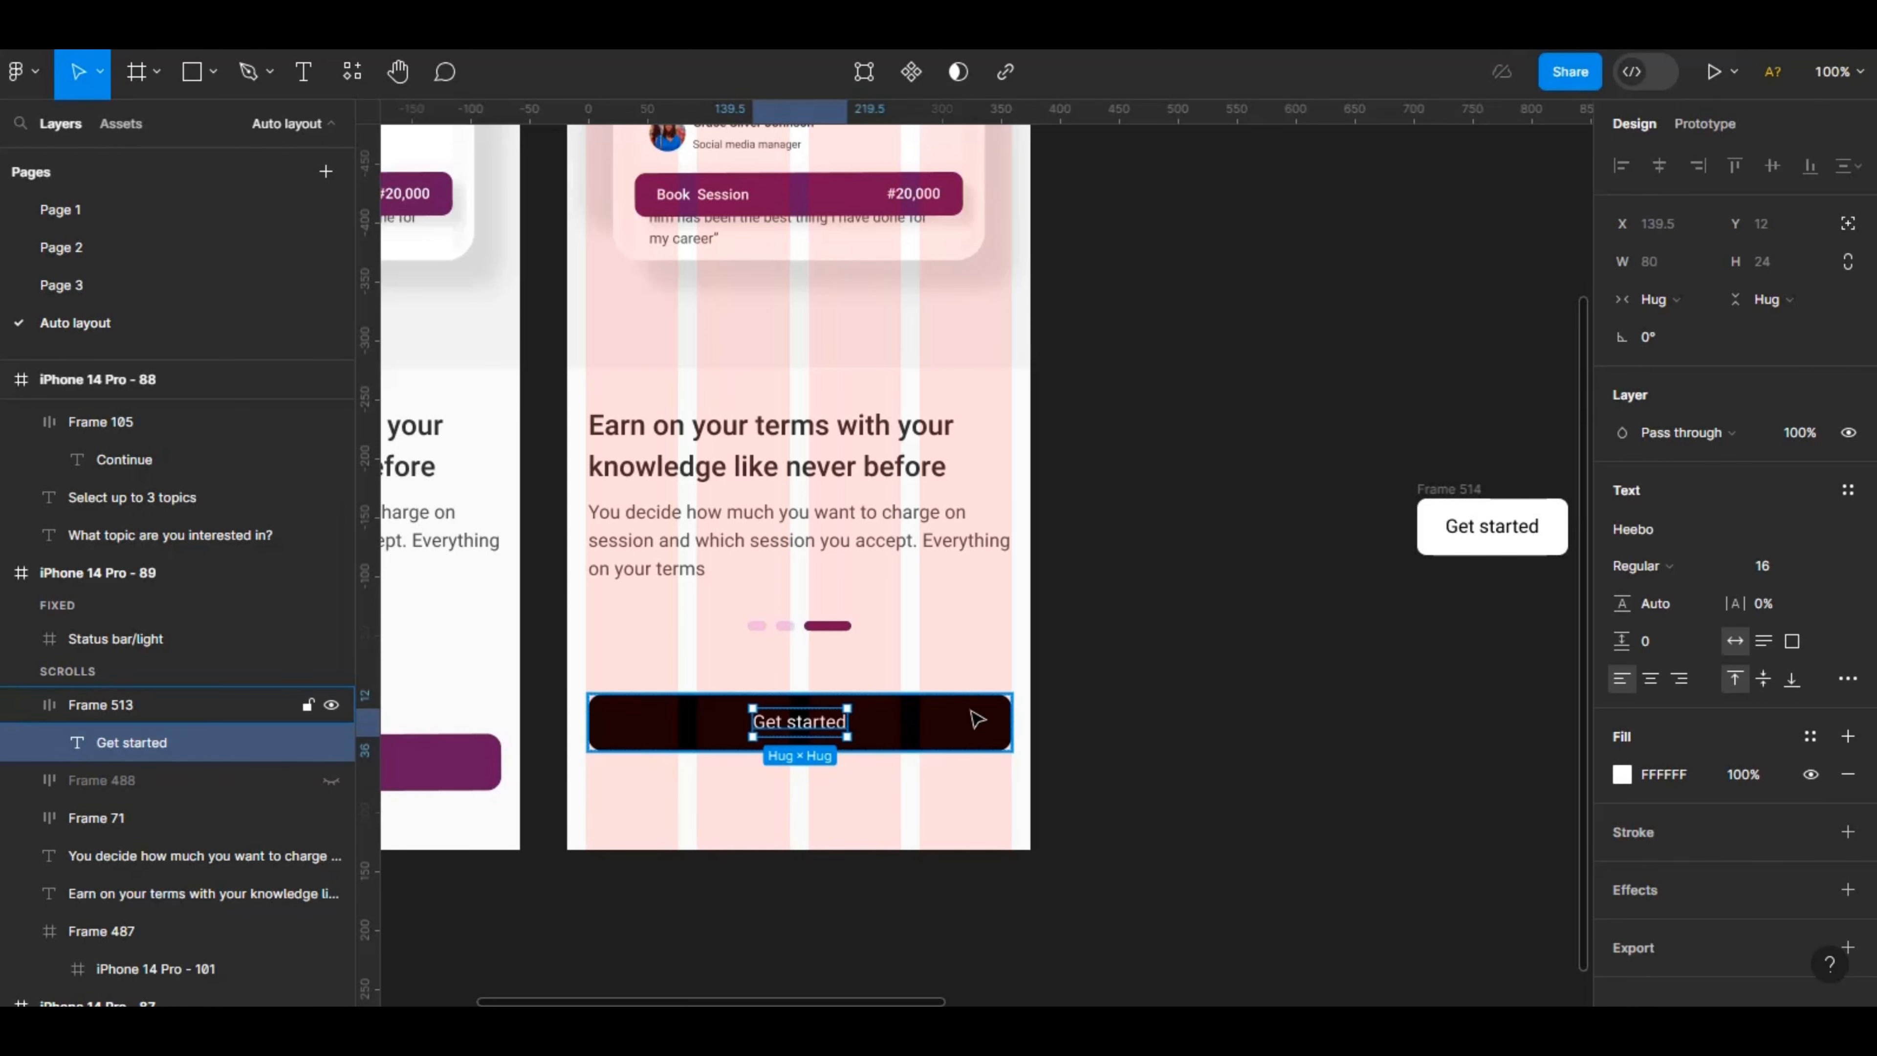
{"action": "key", "text": "Escape"}
Move the black button up to about Y 692 and place a duplicate below it at about Y 772.
{"action": "left_click_drag", "start_coordinate": [975, 718], "coordinate": [970, 692]}
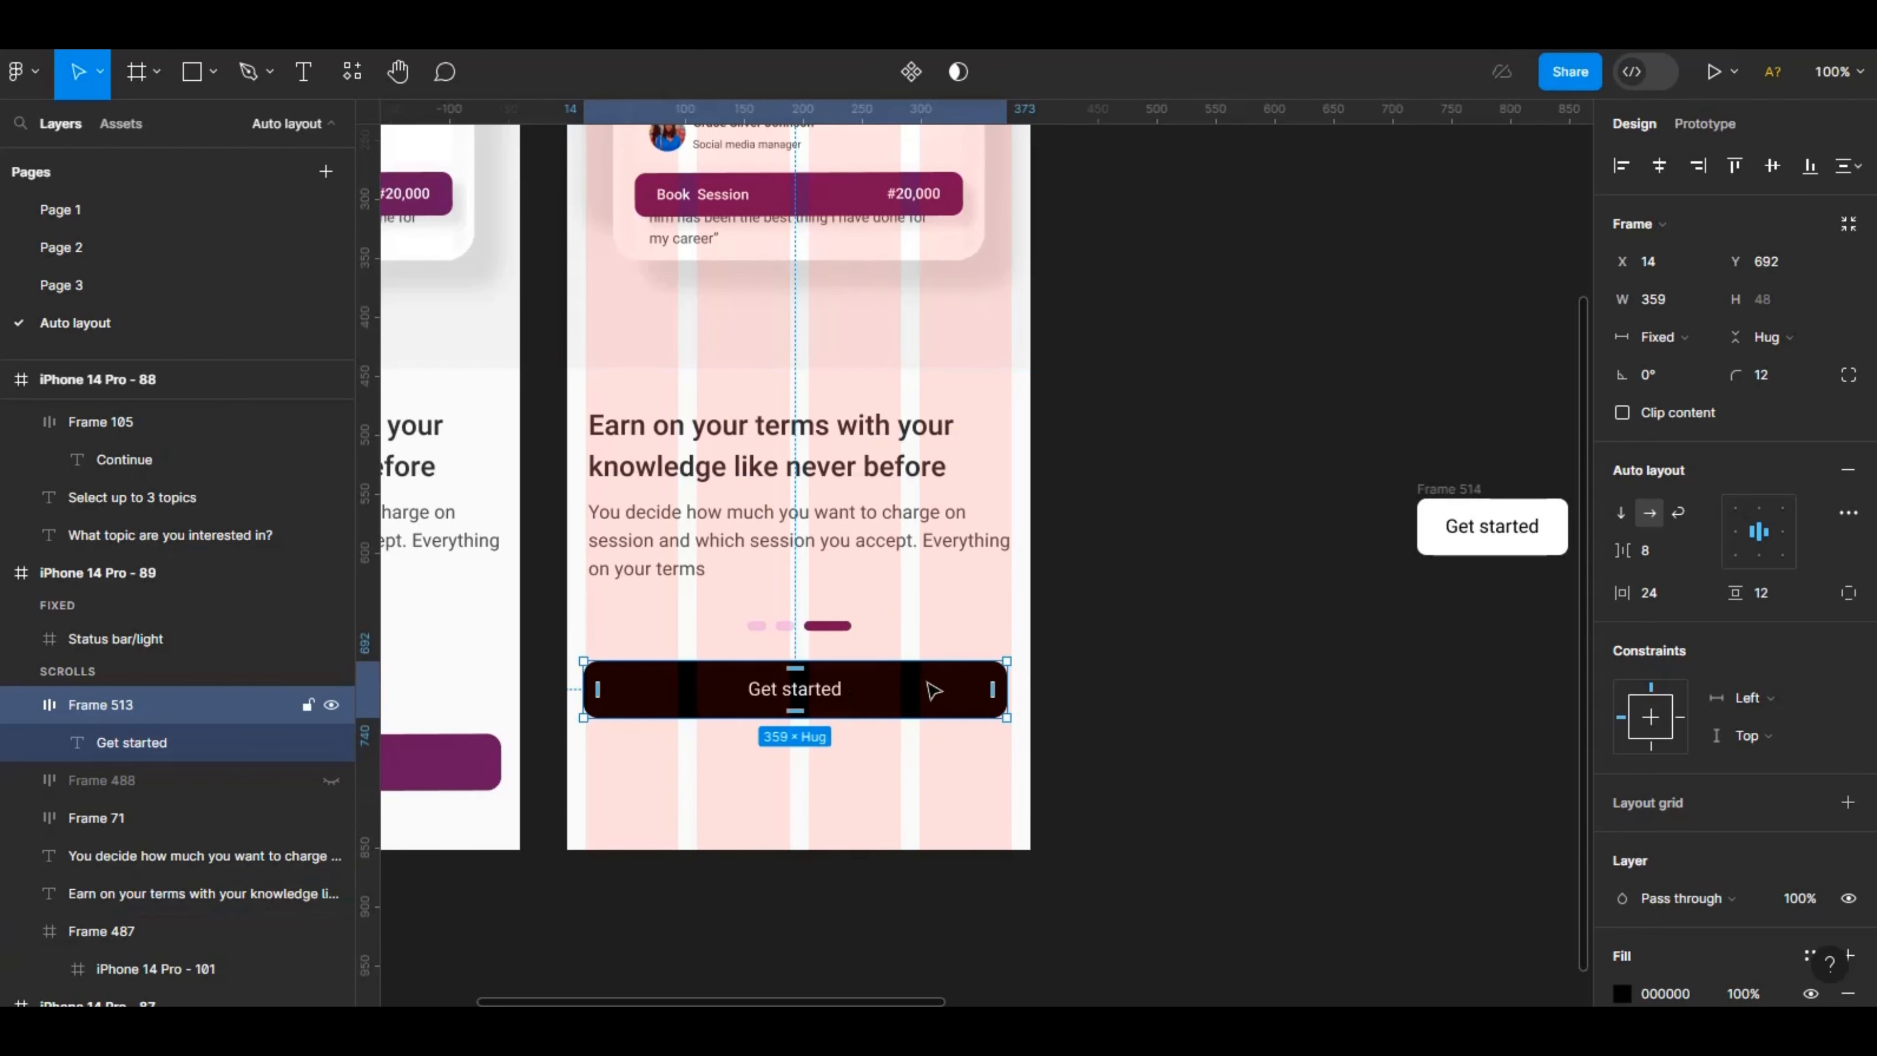
{"action": "key", "text": "ctrl+d"}
{"action": "left_click_drag", "start_coordinate": [931, 688], "coordinate": [930, 781]}
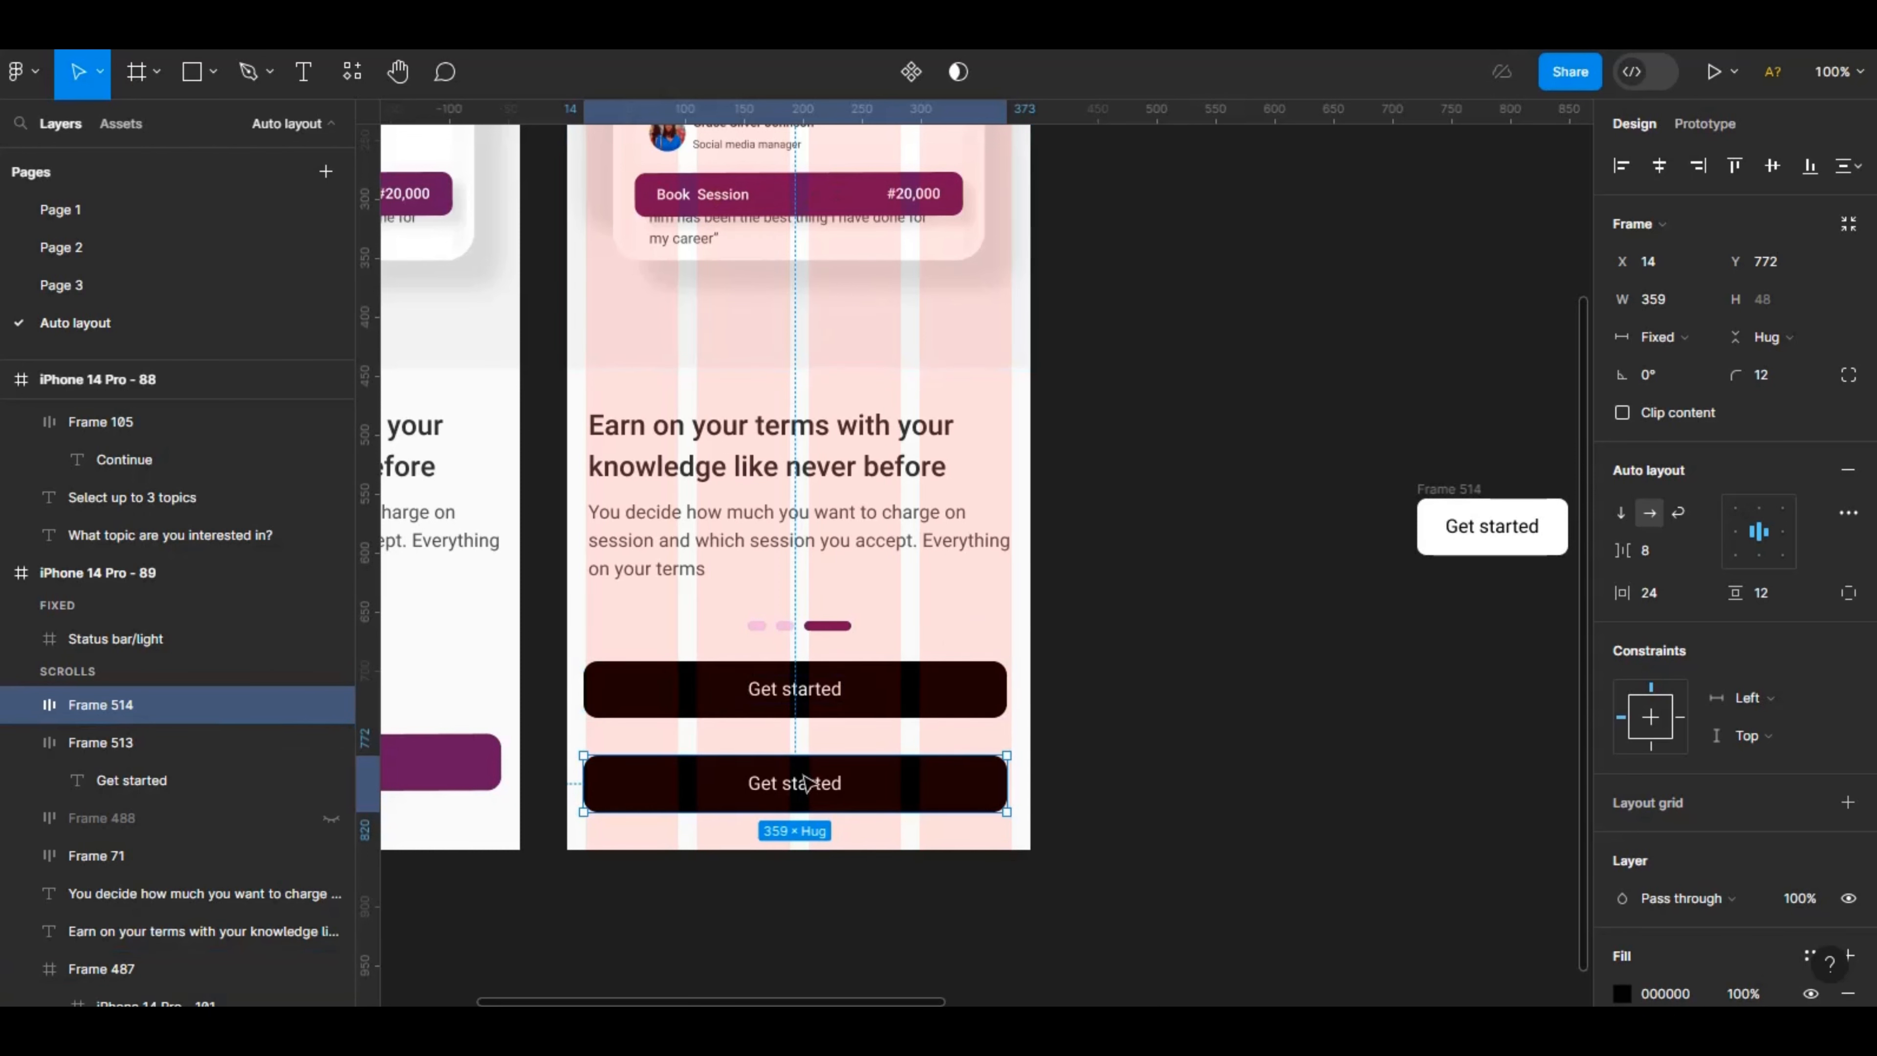
Duplicate the label inside the lower black button and set the spacing between the two texts to Auto.
{"action": "double_click", "coordinate": [808, 790]}
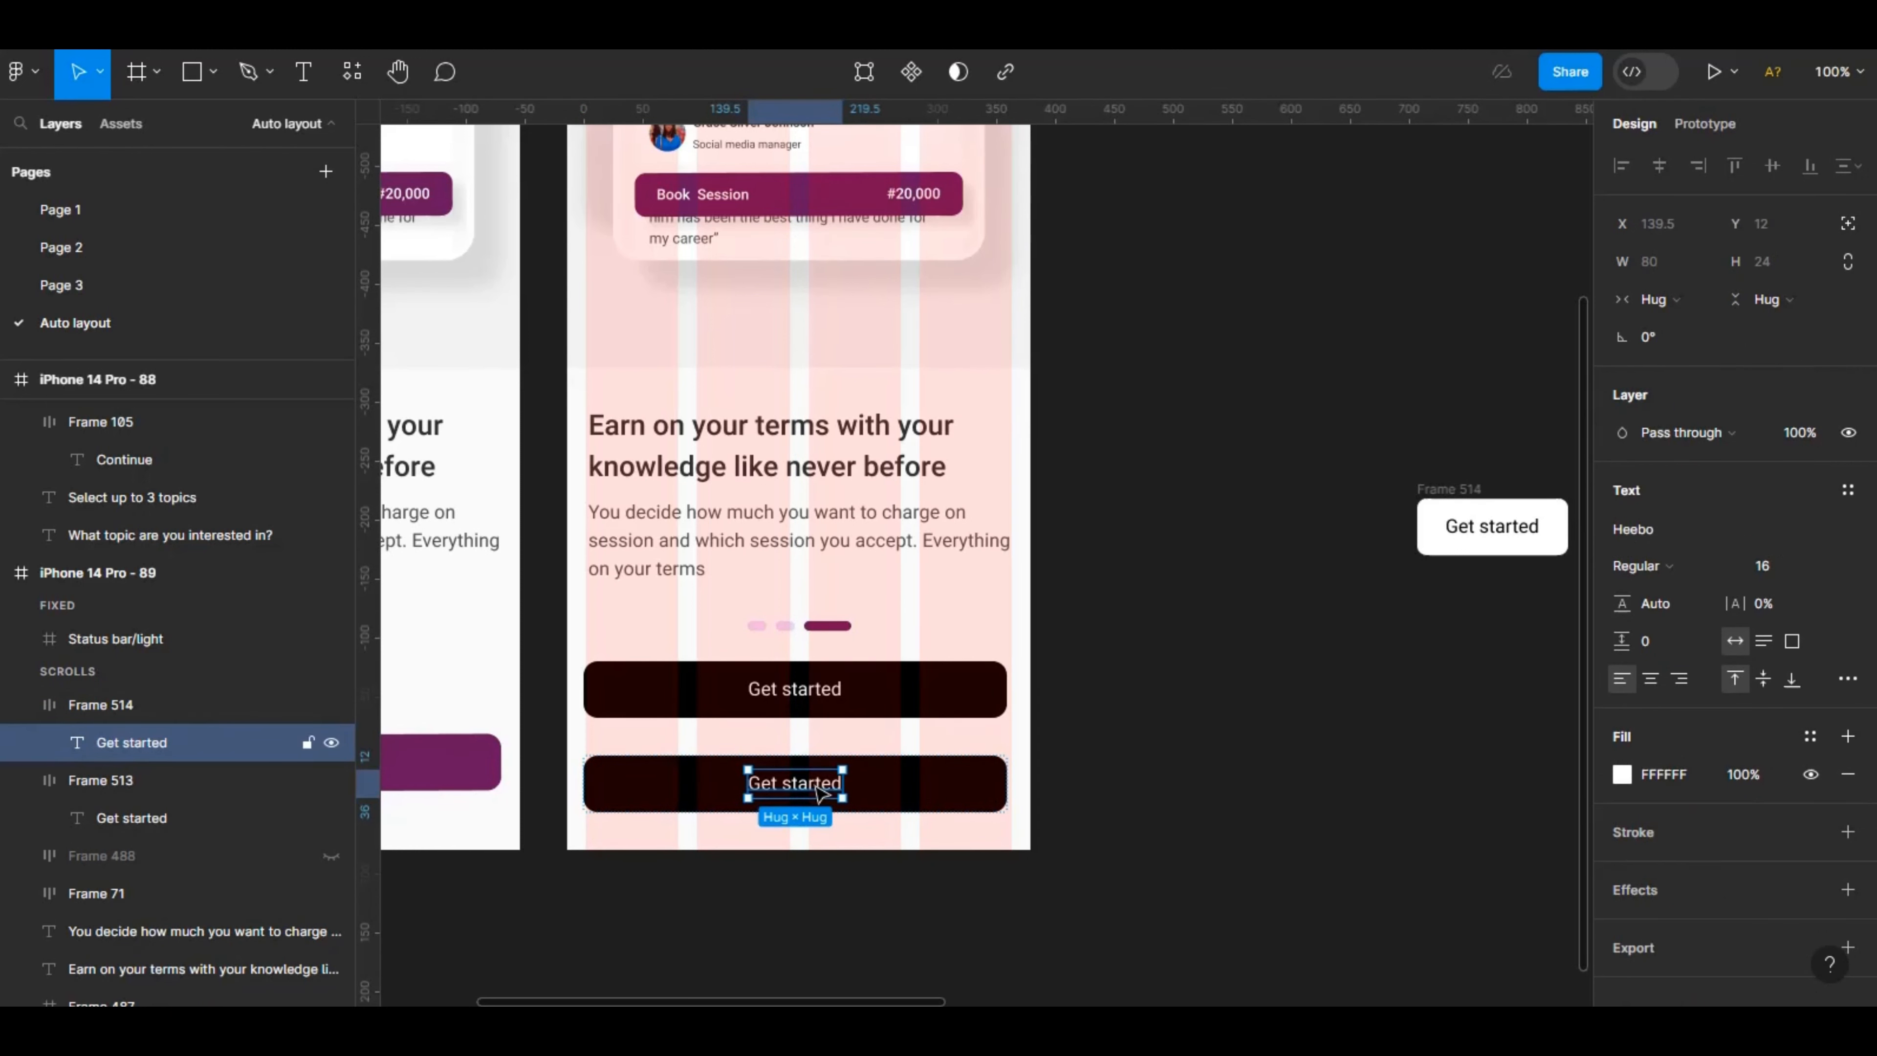
{"action": "key", "text": "ctrl+d"}
{"action": "left_click", "coordinate": [1003, 785]}
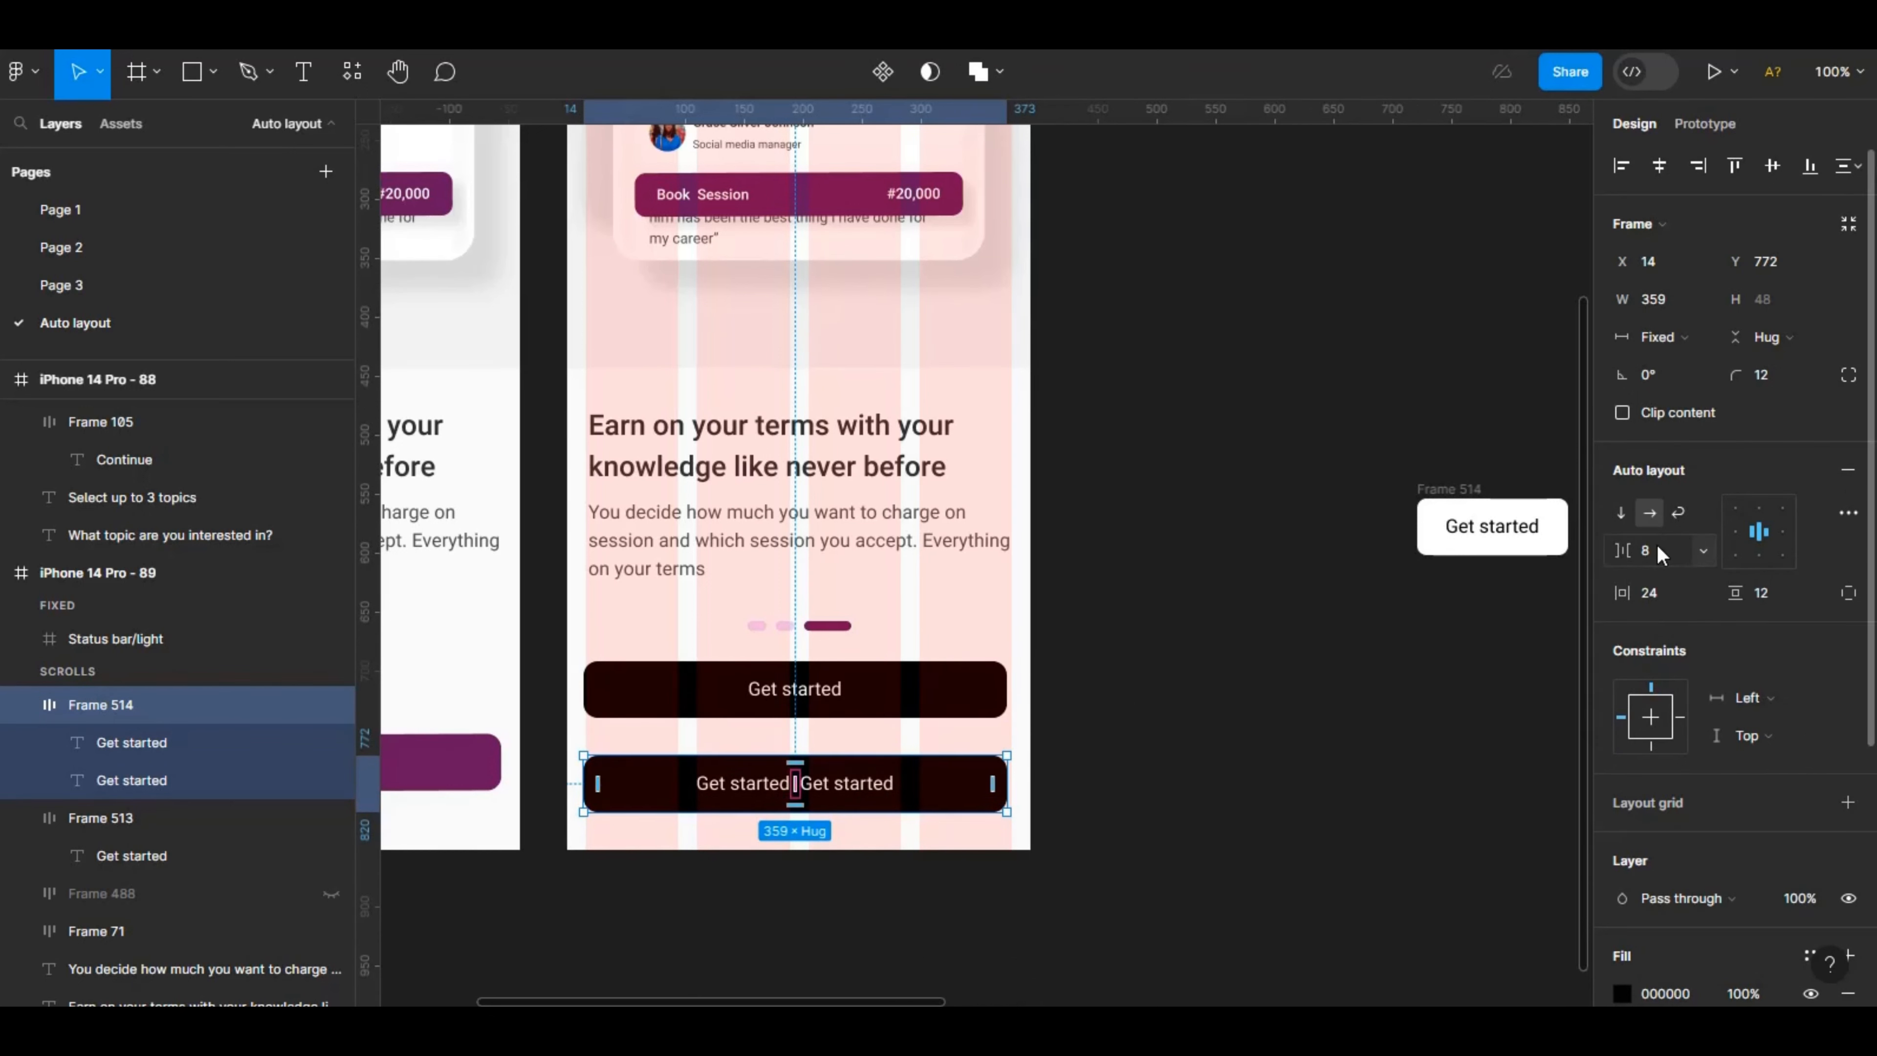
{"action": "left_click", "coordinate": [1675, 555]}
{"action": "type", "text": "auto"}
{"action": "key", "text": "Return"}
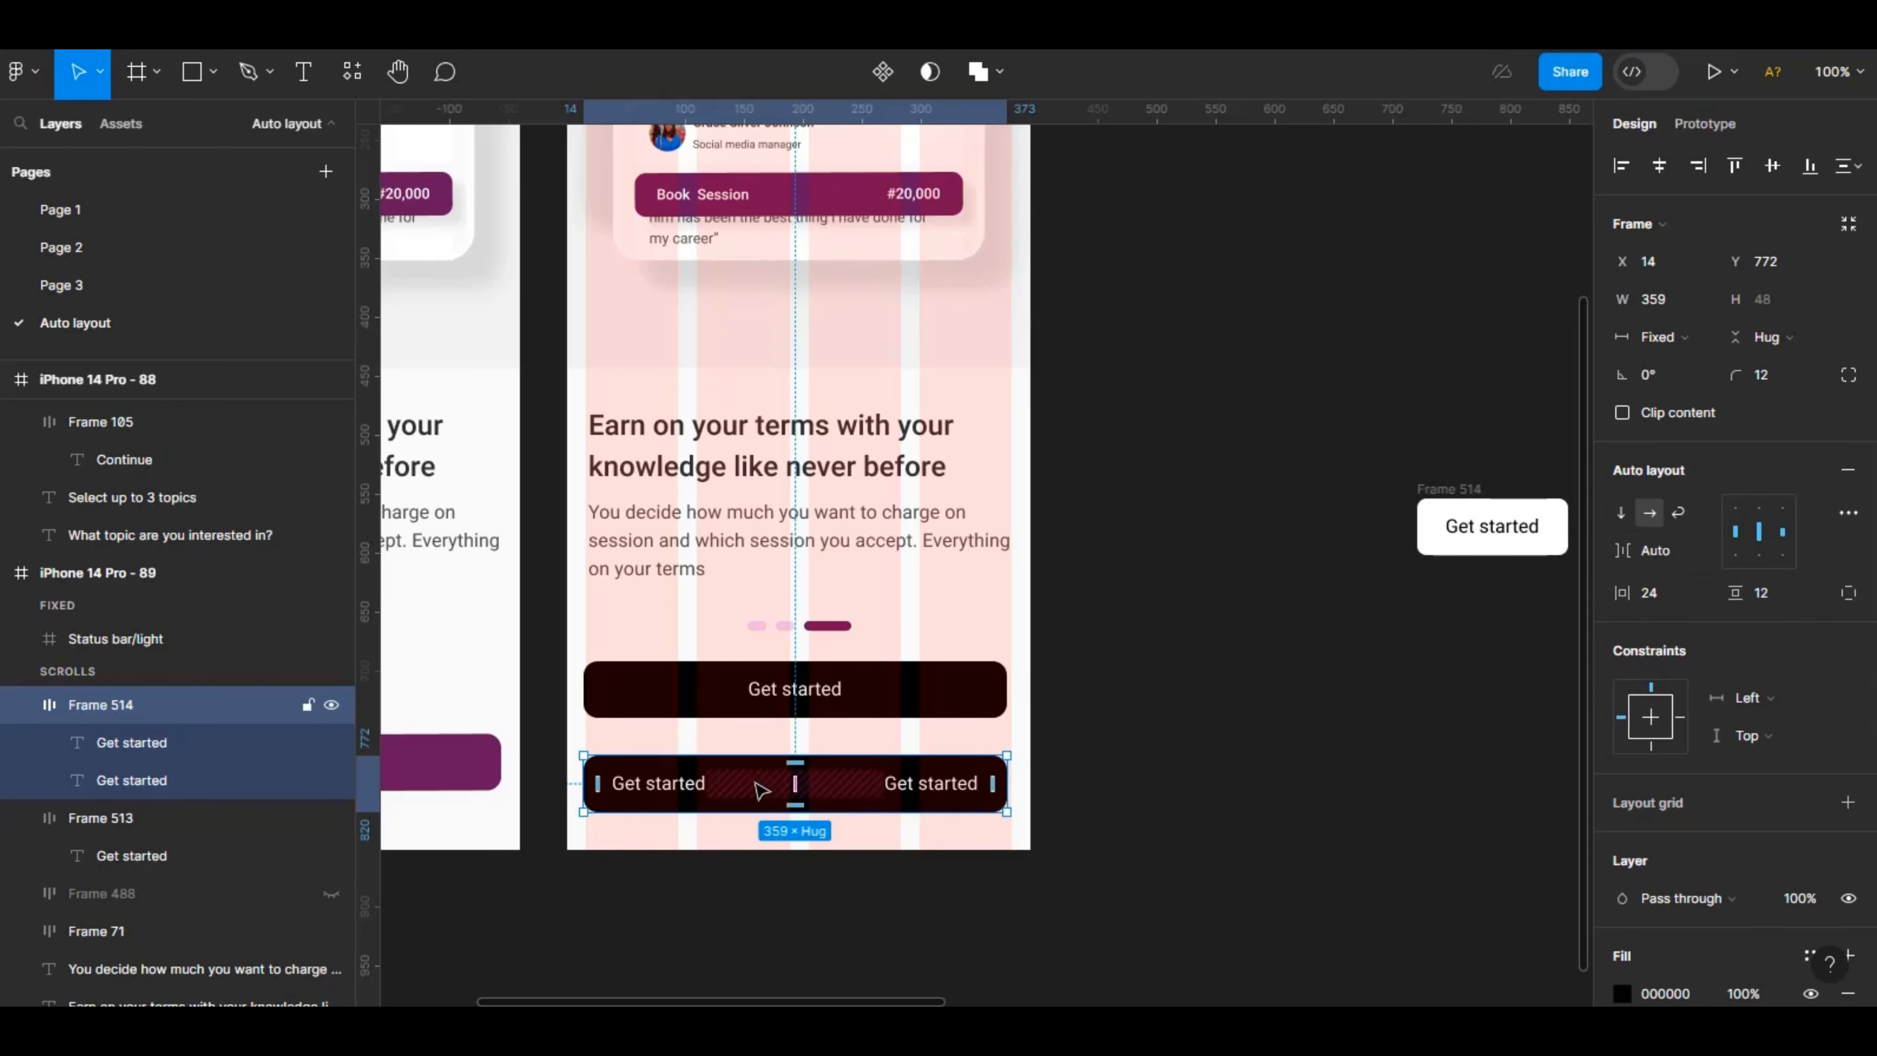
Replace the lower black button's second label with "$45".
{"action": "mouse_move", "coordinate": [800, 794]}
{"action": "left_click", "coordinate": [955, 792]}
{"action": "double_click", "coordinate": [955, 792]}
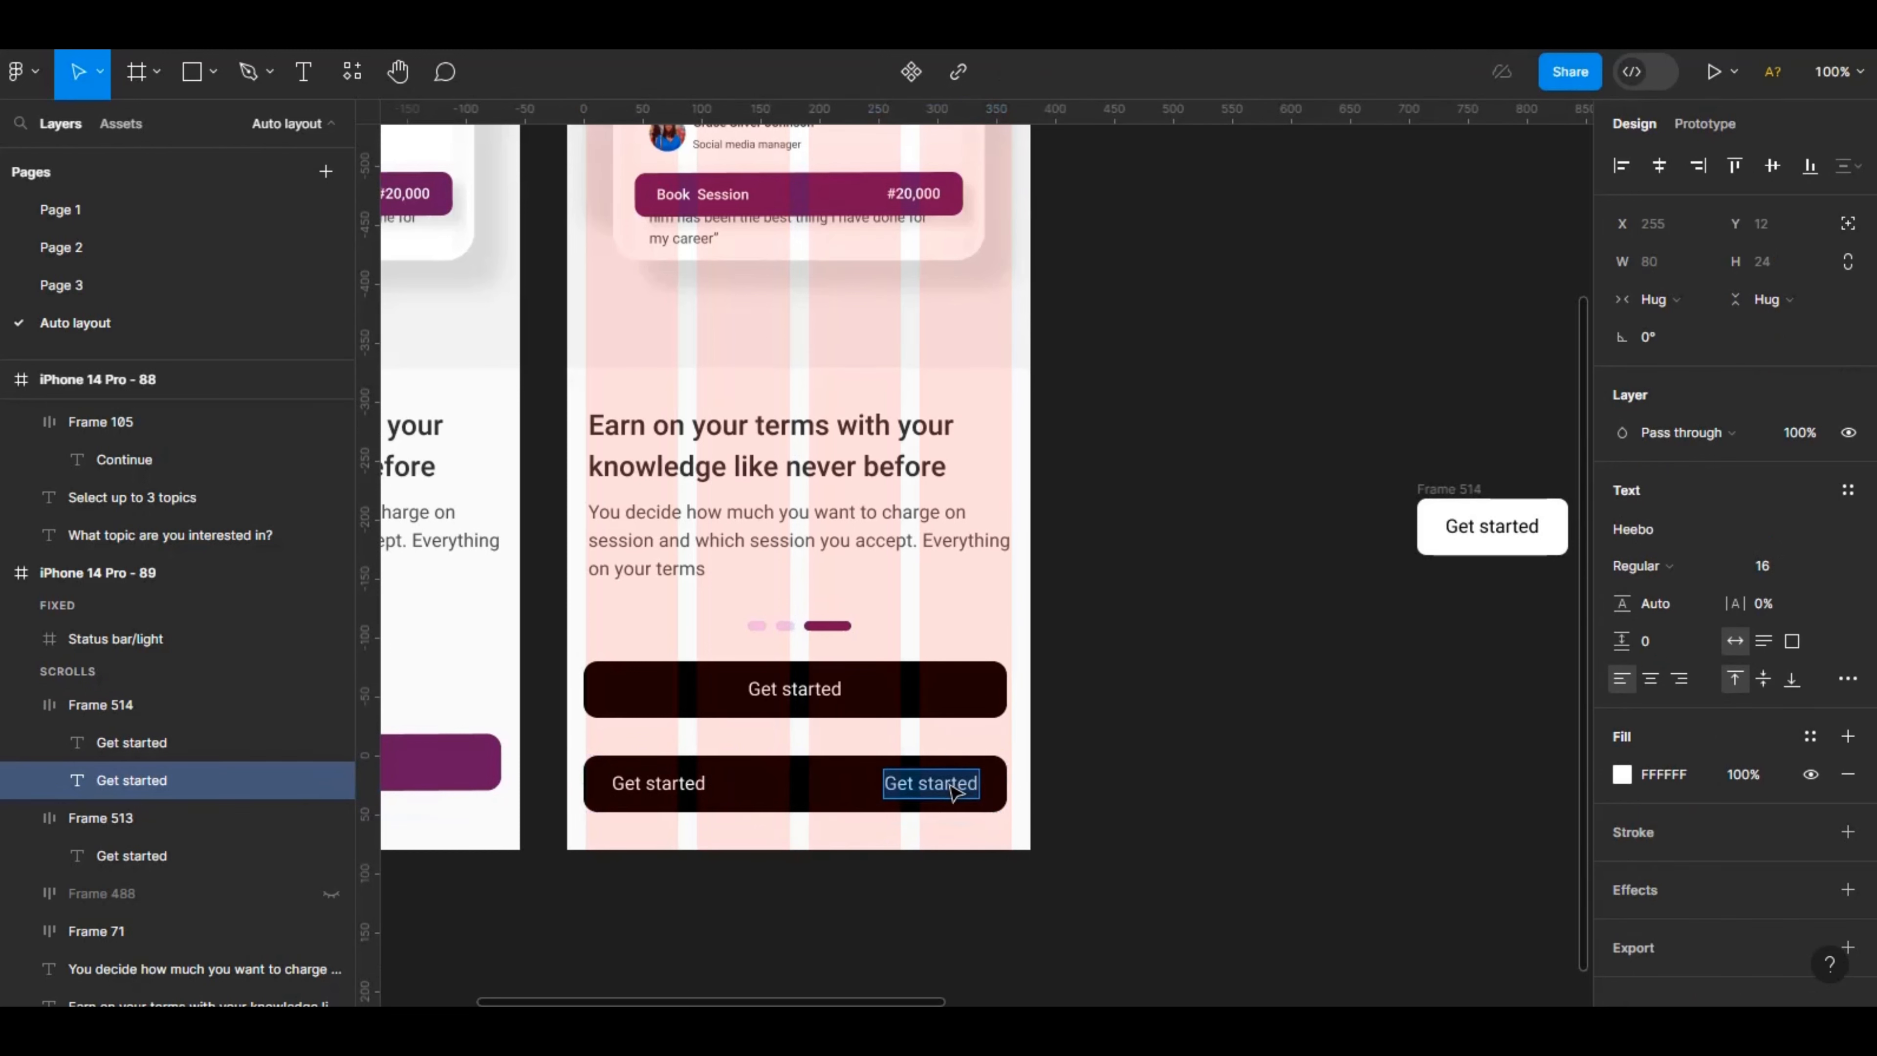
{"action": "key", "text": "BackSpace"}
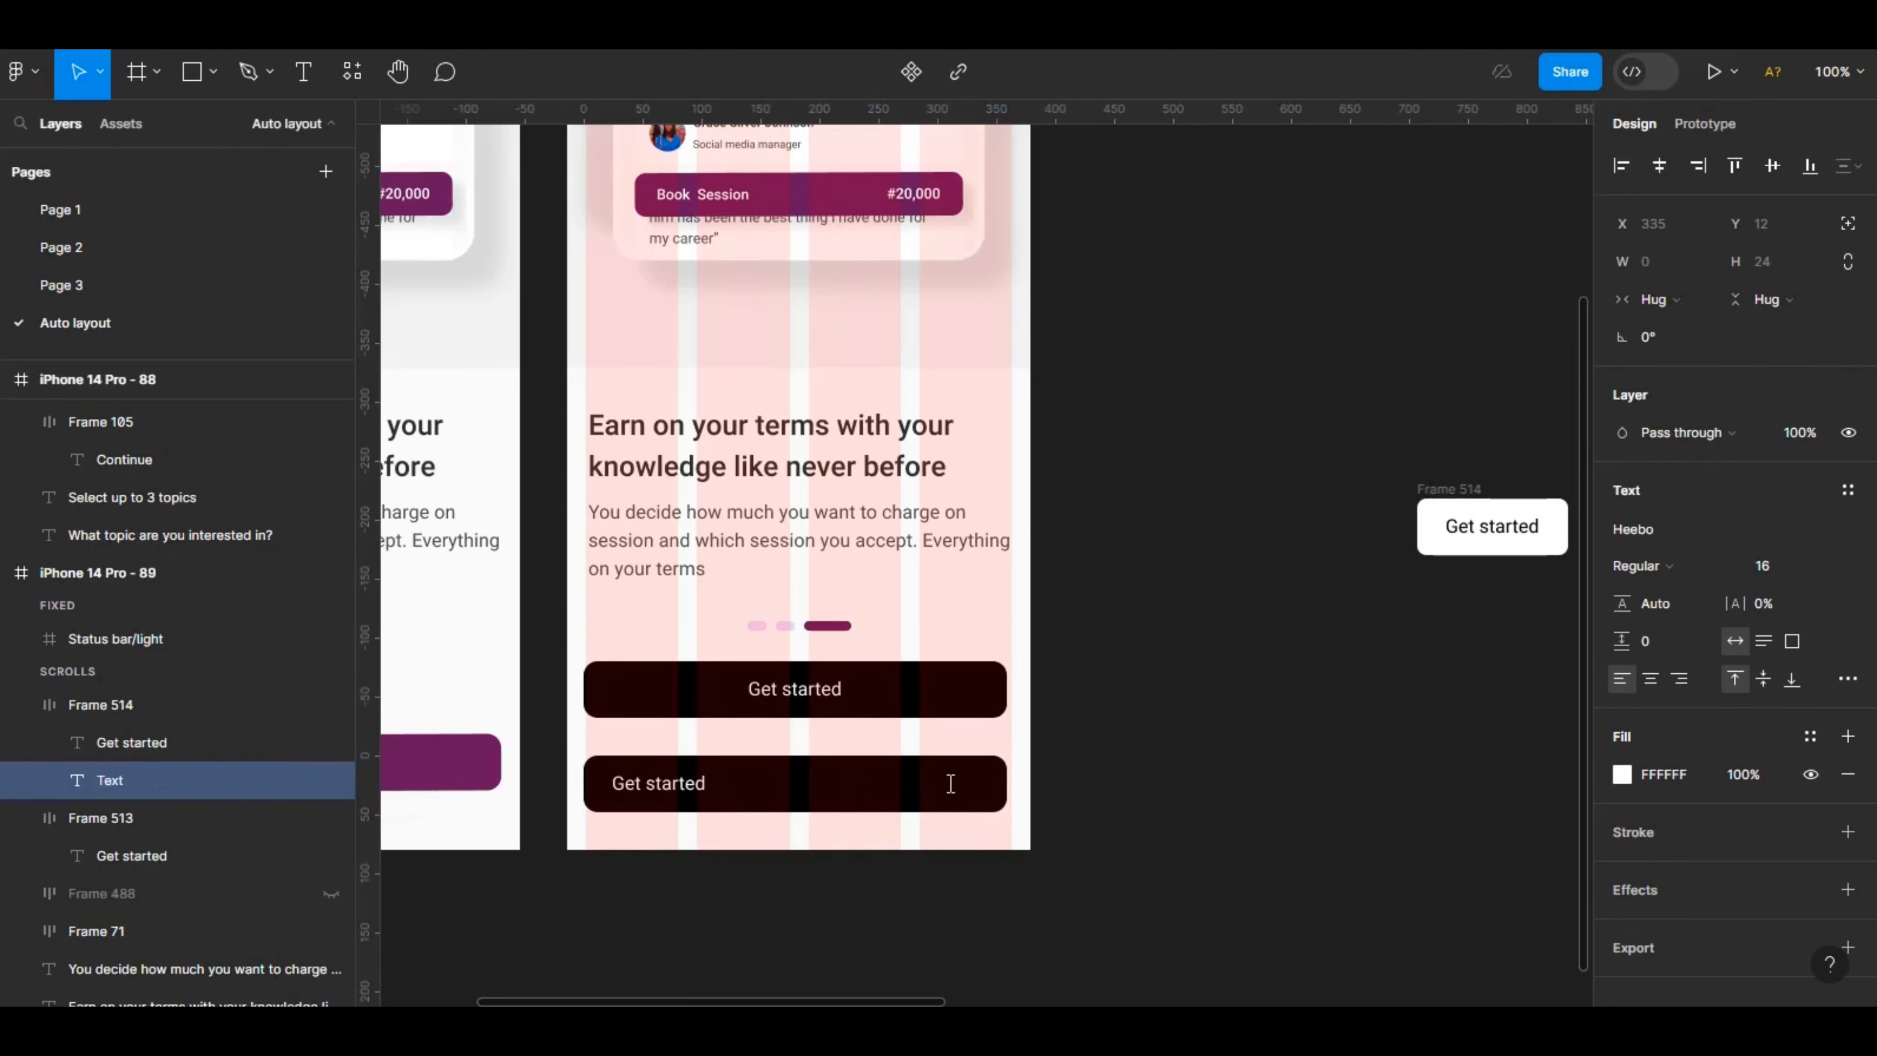
{"action": "type", "text": "$45"}
{"action": "key", "text": "Escape"}
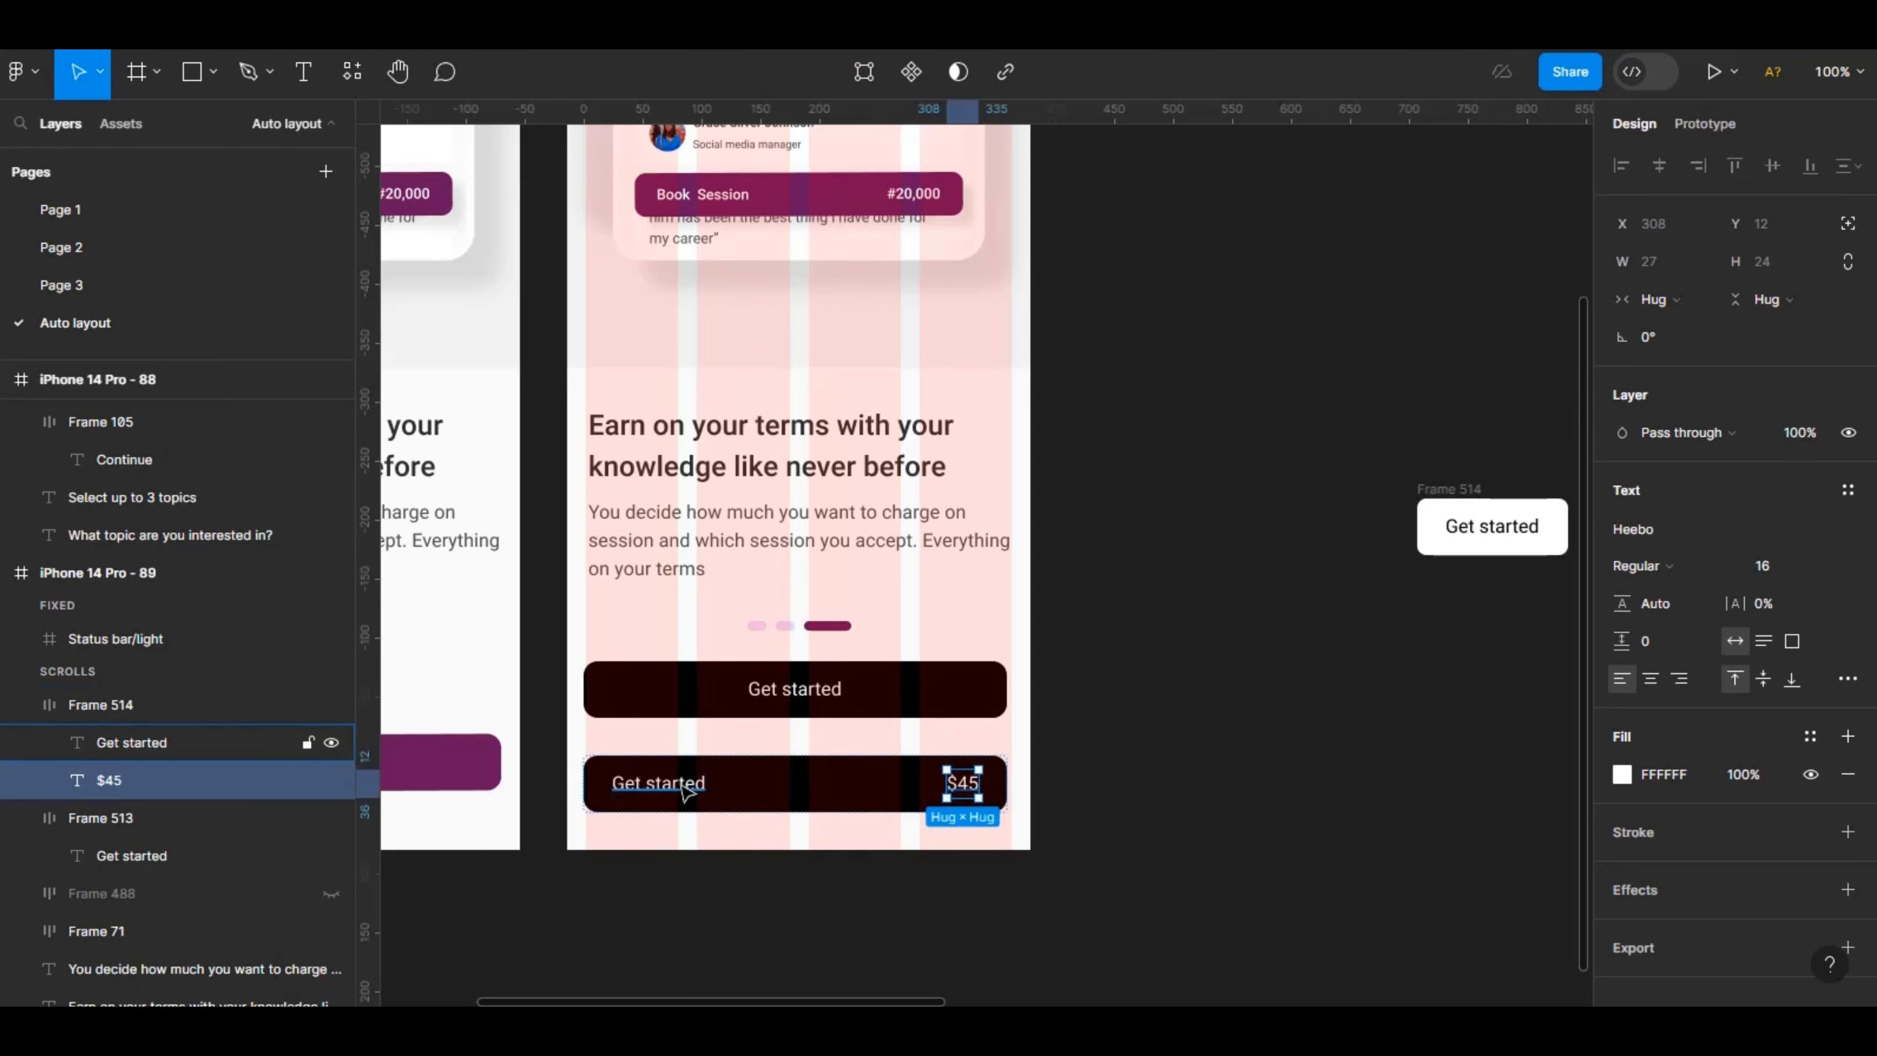
Replace the "Get started" label in the lower black button with "Book session" and leave text editing.
{"action": "left_click", "coordinate": [686, 784]}
{"action": "key", "text": "Return"}
{"action": "key", "text": "BackSpace"}
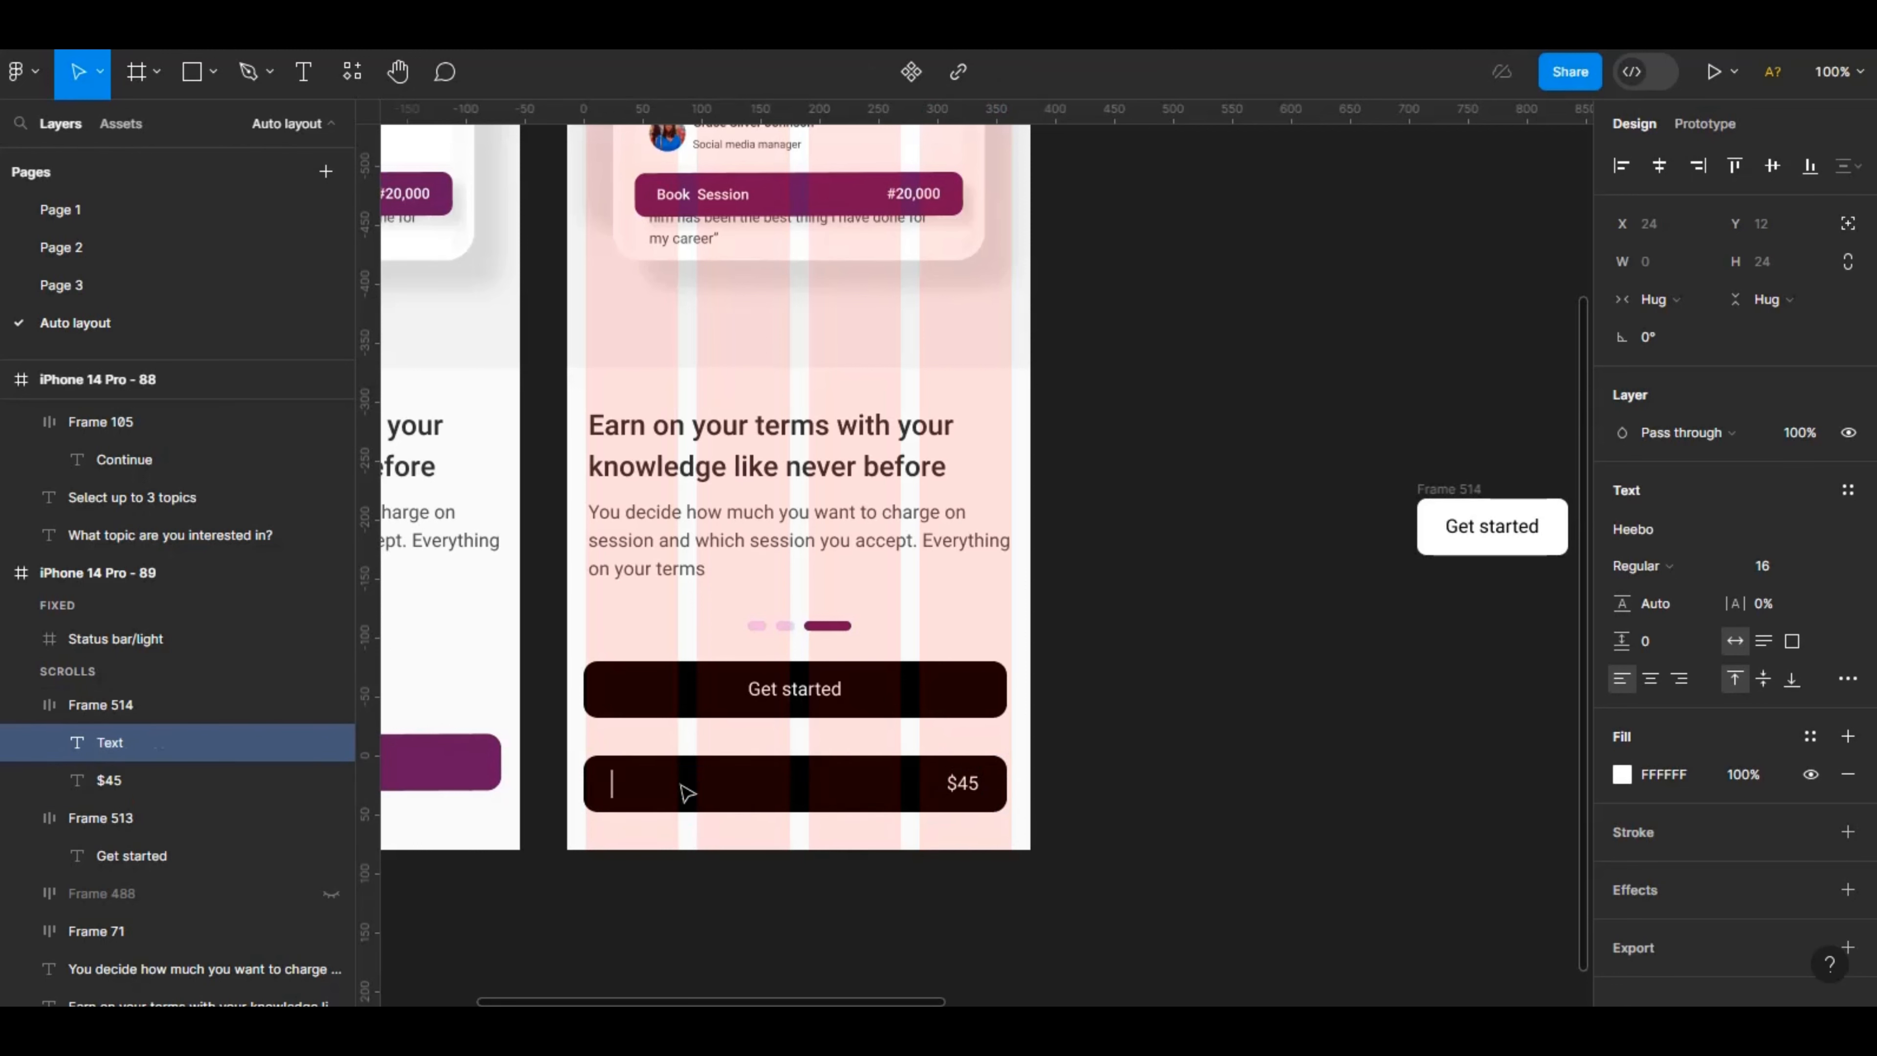
{"action": "type", "text": "Book session"}
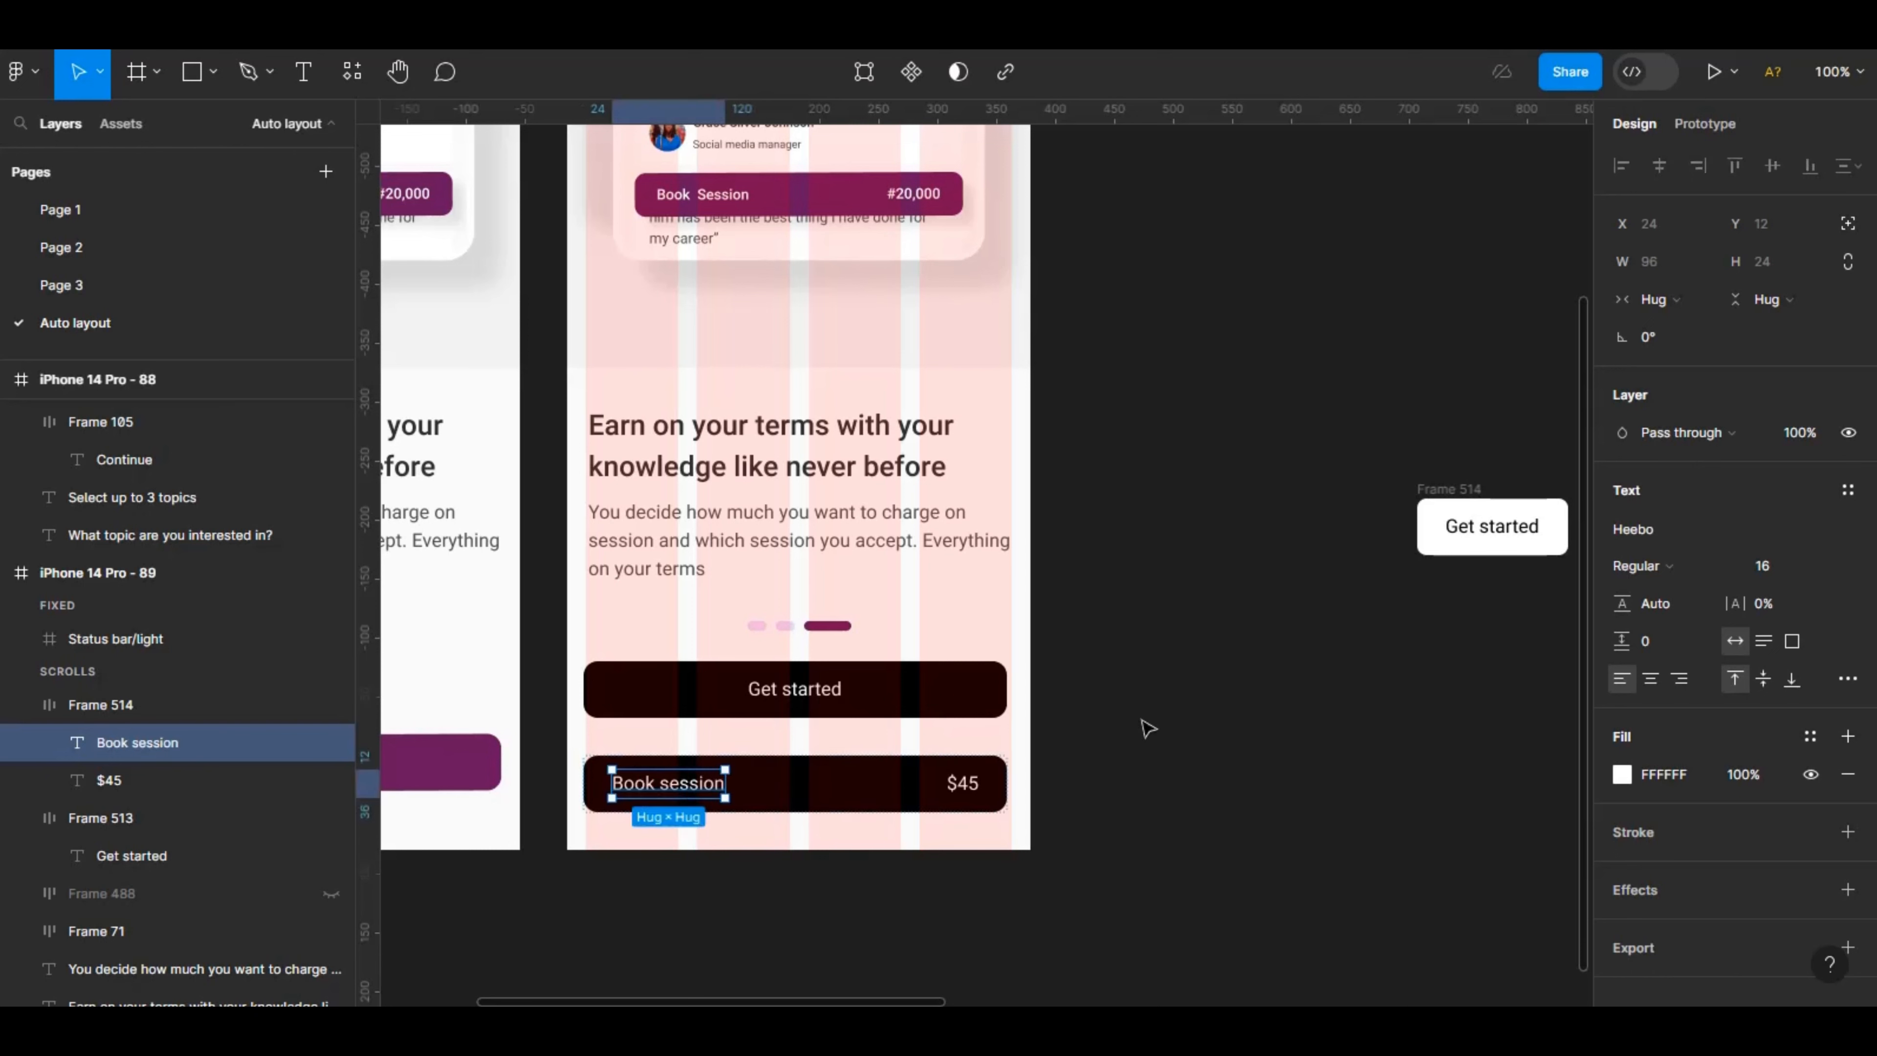
{"action": "key", "text": "Escape"}
{"action": "key", "text": "Escape"}
Move the "Get started" button up to about Y 666, move the "Book session" button up under it, and place a duplicate of it at about Y 788.
{"action": "left_click", "coordinate": [892, 789]}
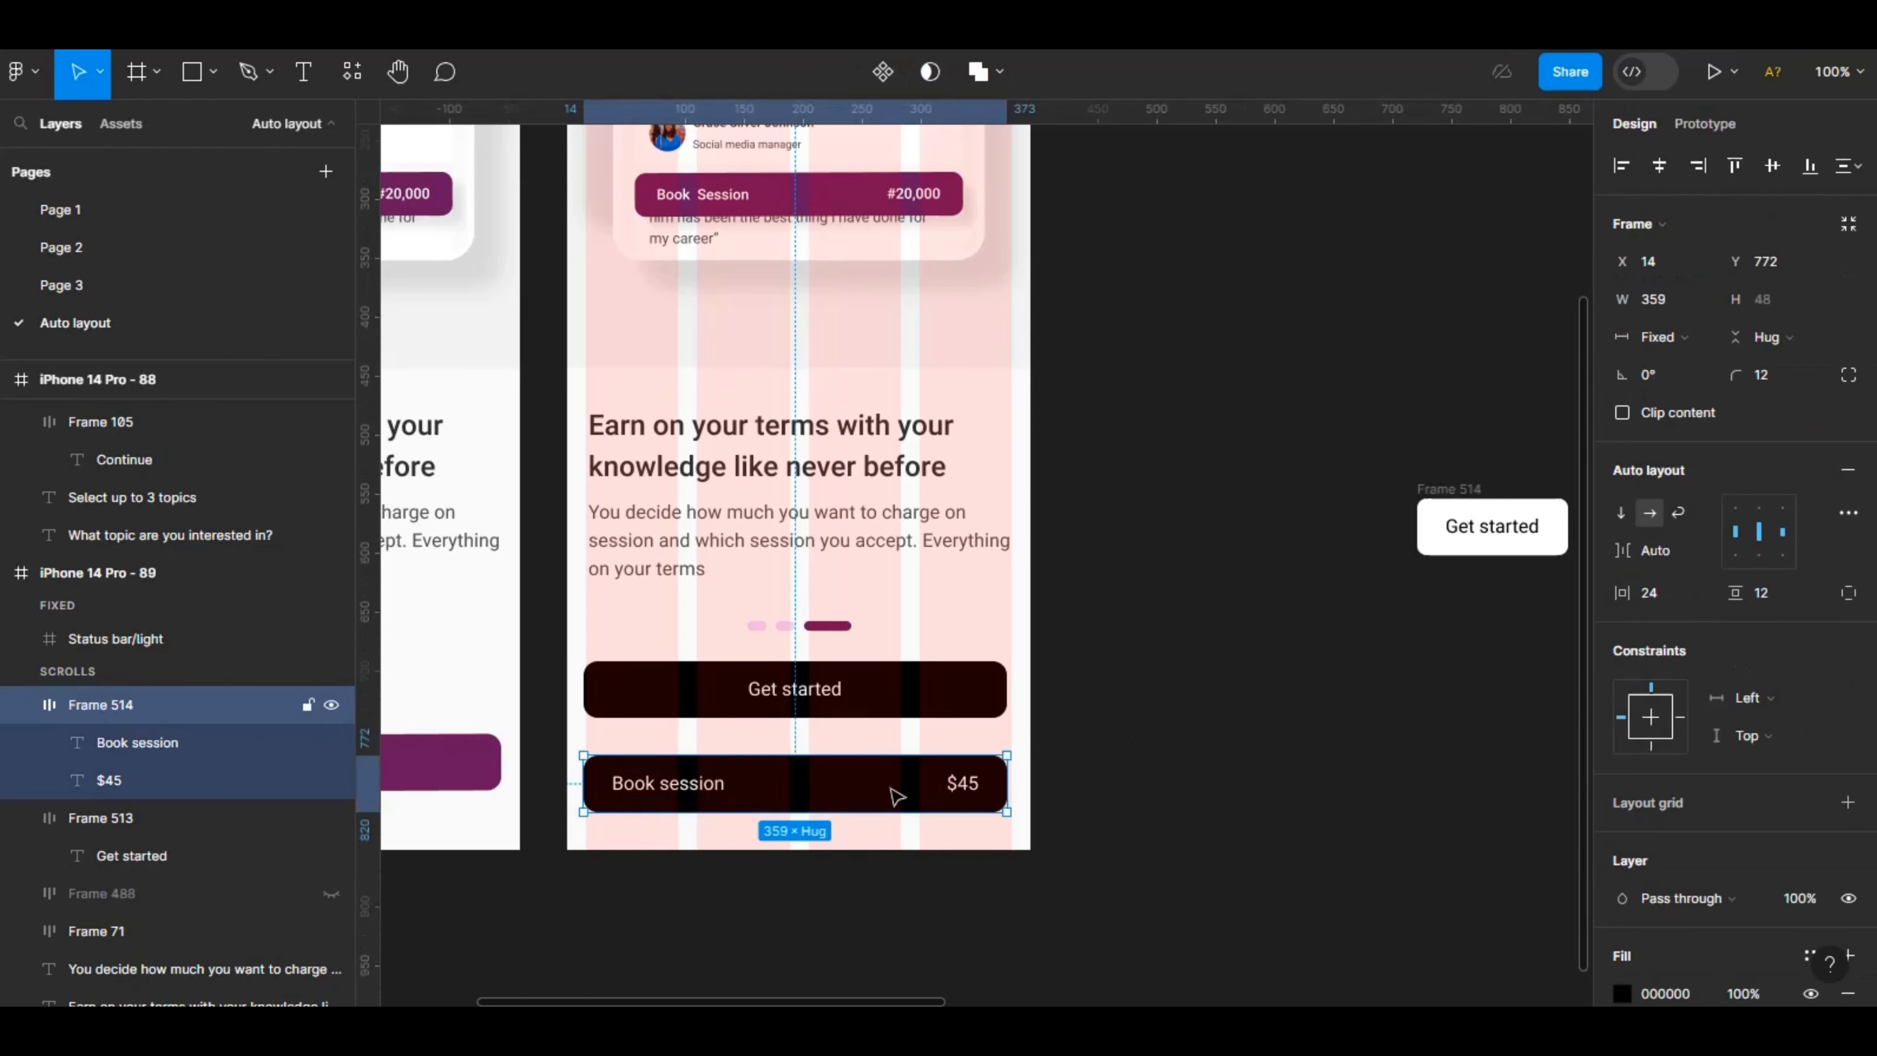
{"action": "left_click_drag", "start_coordinate": [903, 680], "coordinate": [909, 652]}
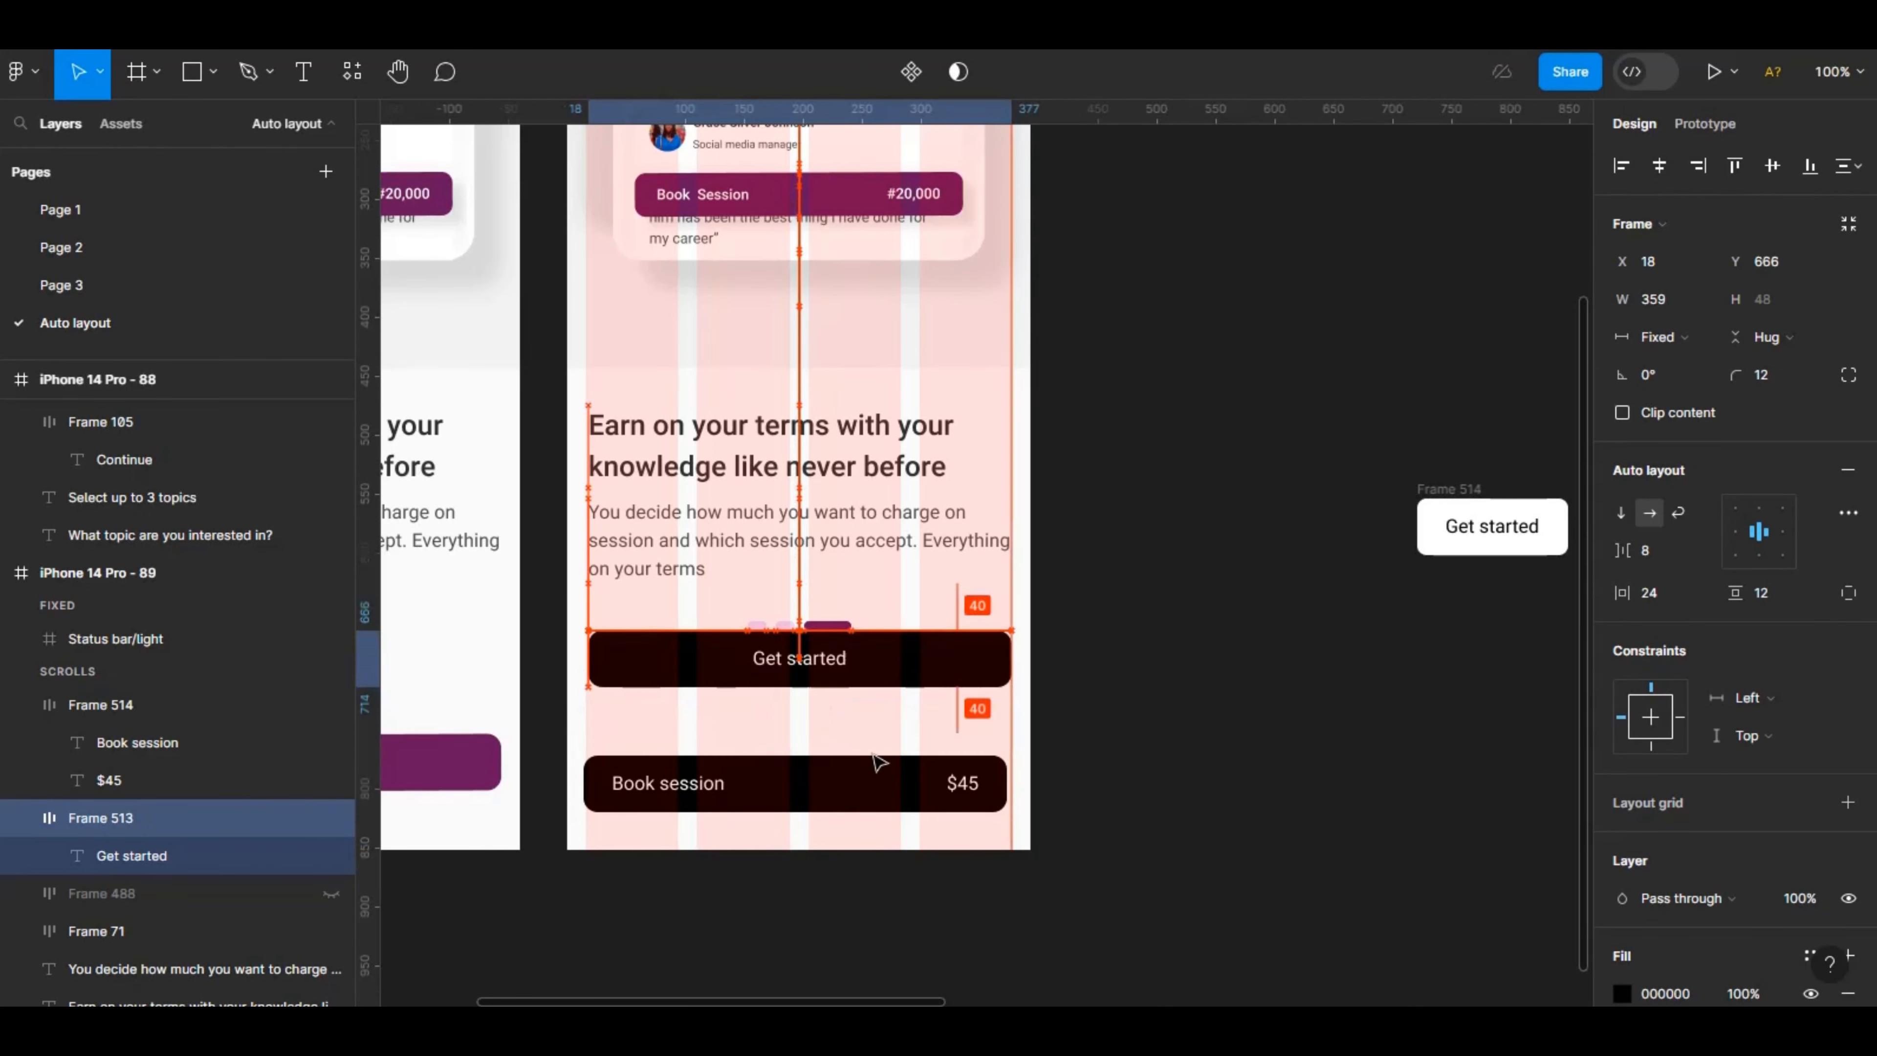
{"action": "left_click", "coordinate": [851, 793]}
{"action": "left_click_drag", "start_coordinate": [852, 752], "coordinate": [867, 818]}
{"action": "key", "text": "ctrl+d"}
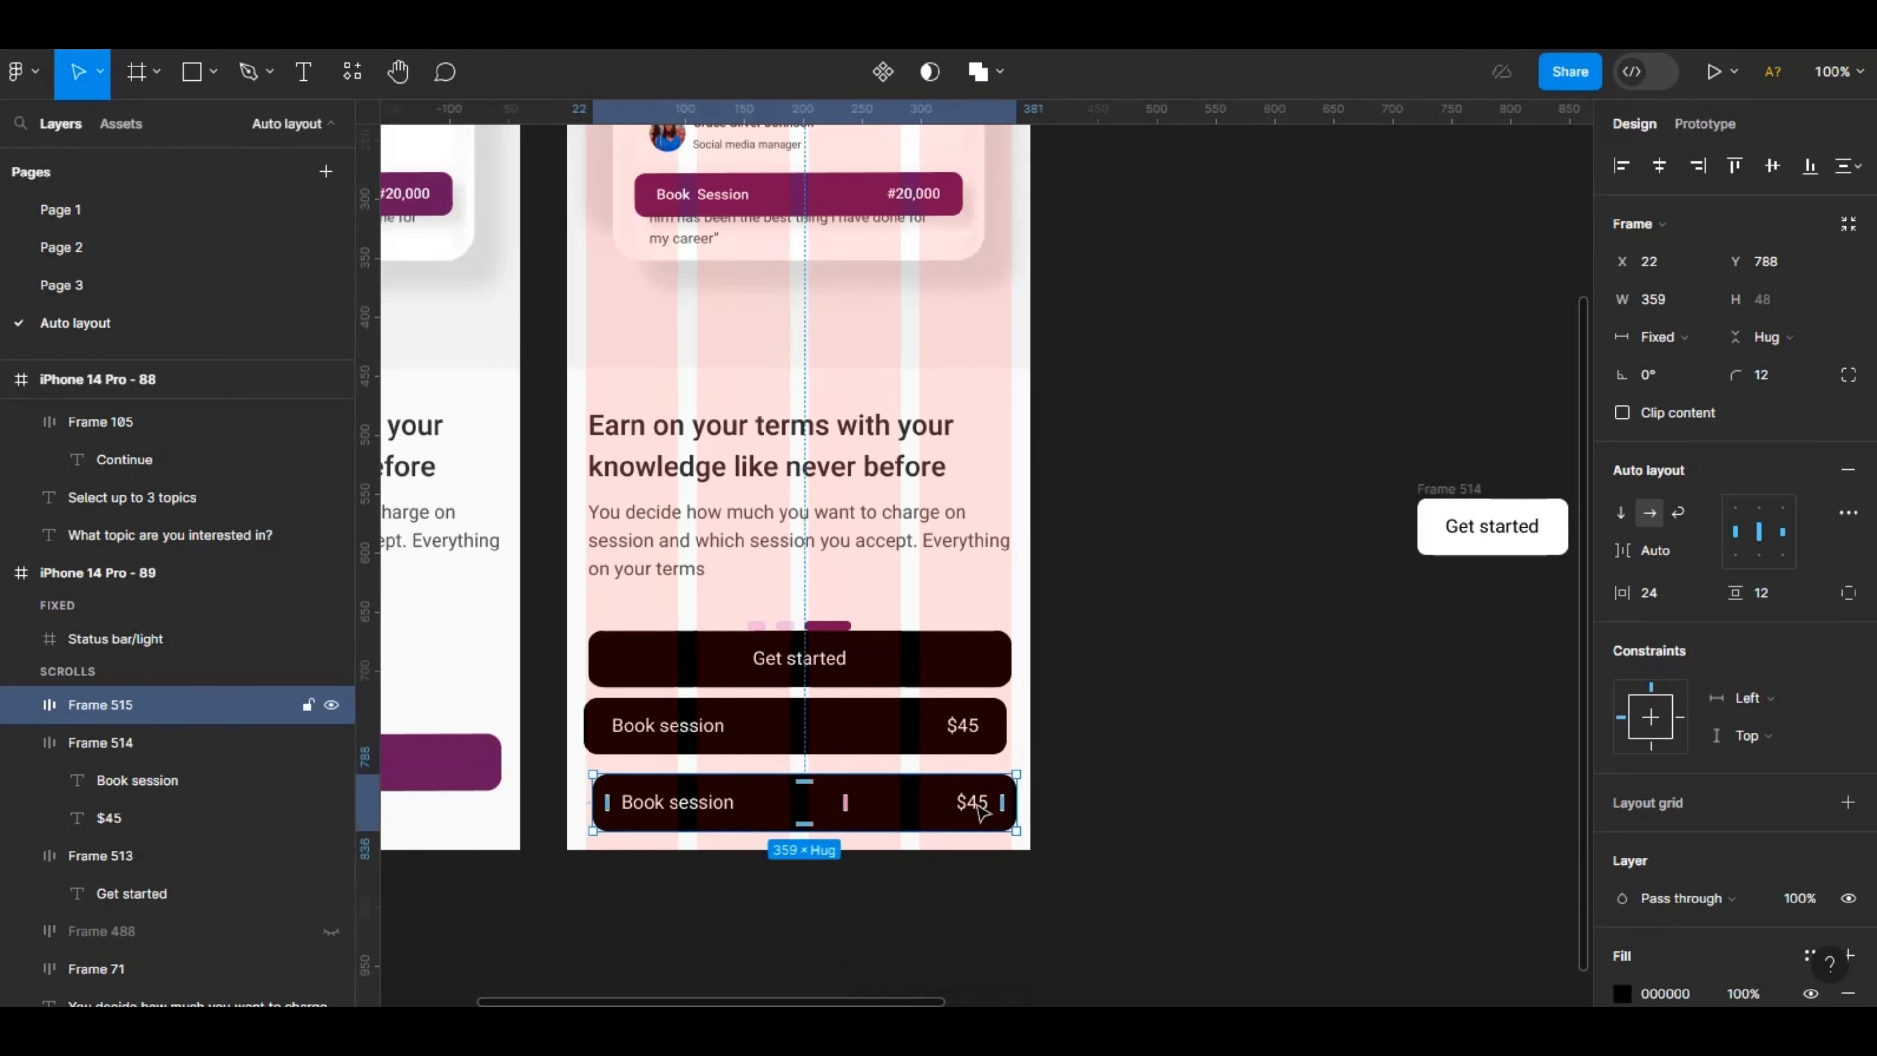
Delete the "$45" label from the duplicated "Book session" button and align its content to the vertical middle.
{"action": "double_click", "coordinate": [979, 805]}
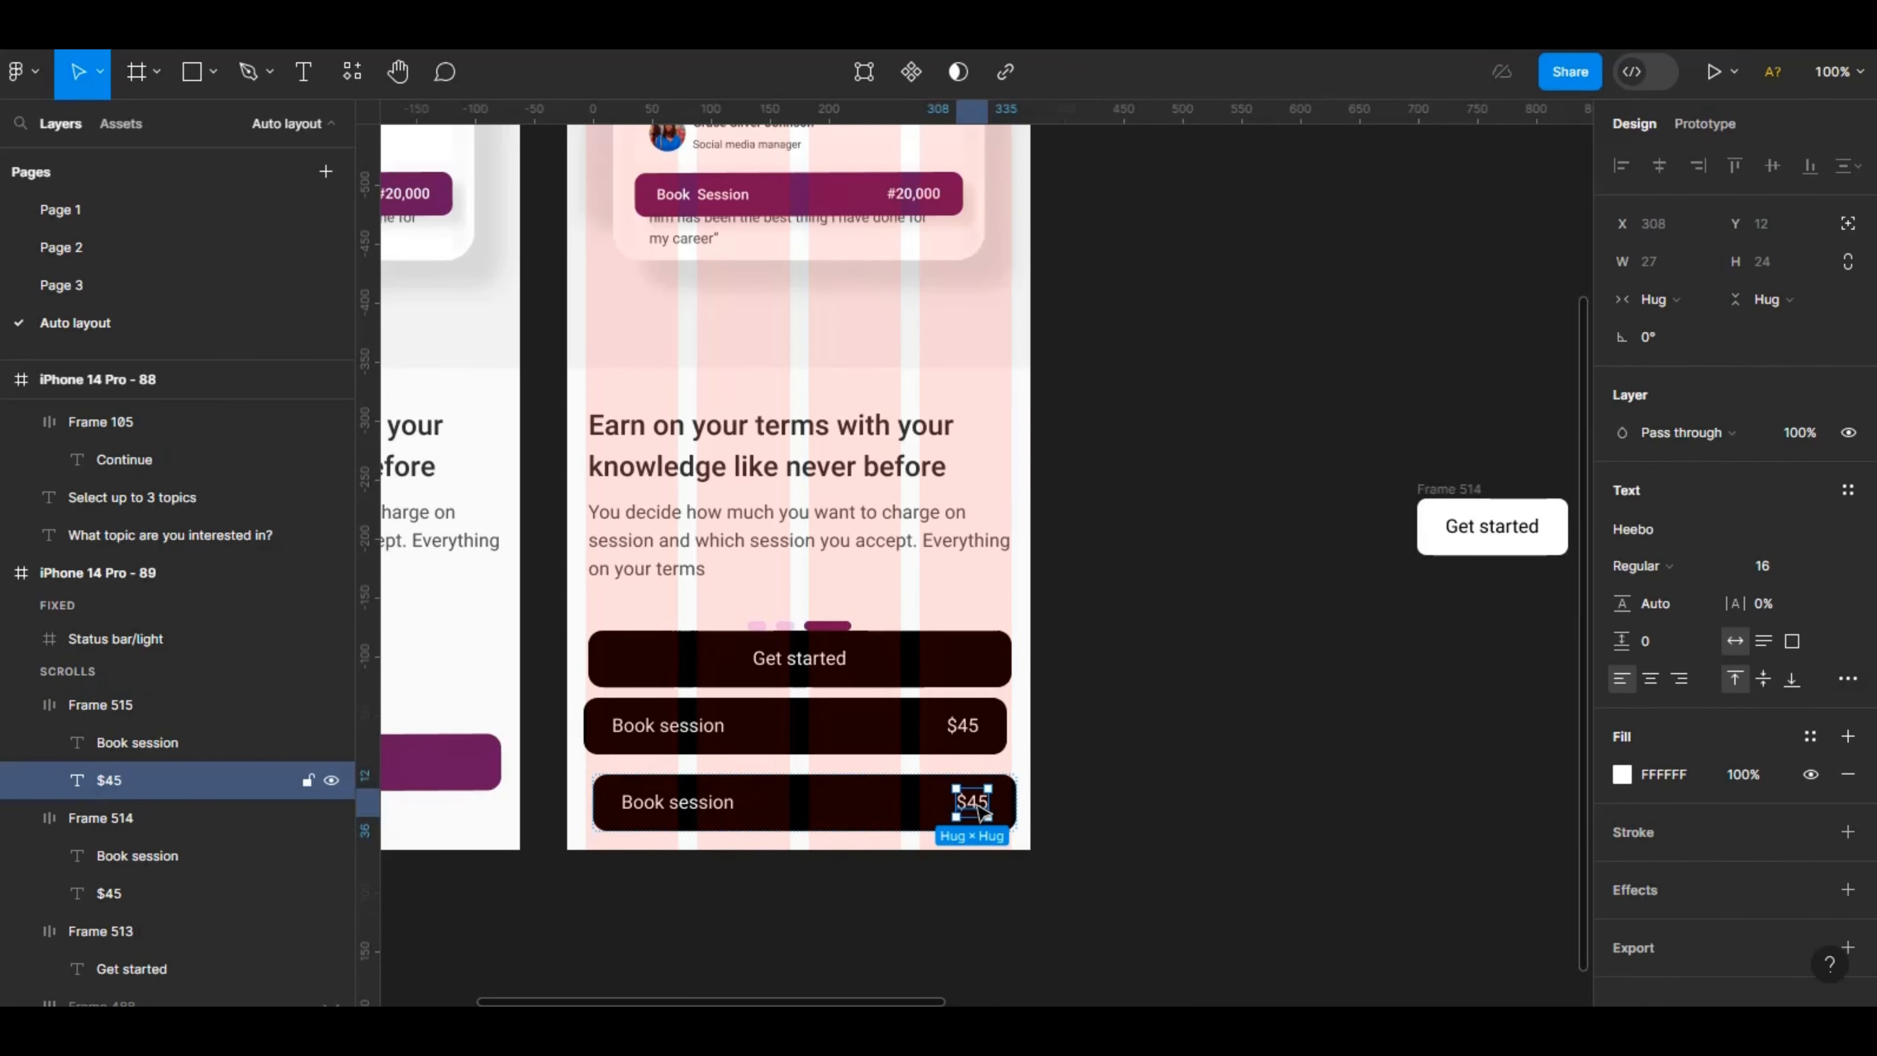
{"action": "key", "text": "Delete"}
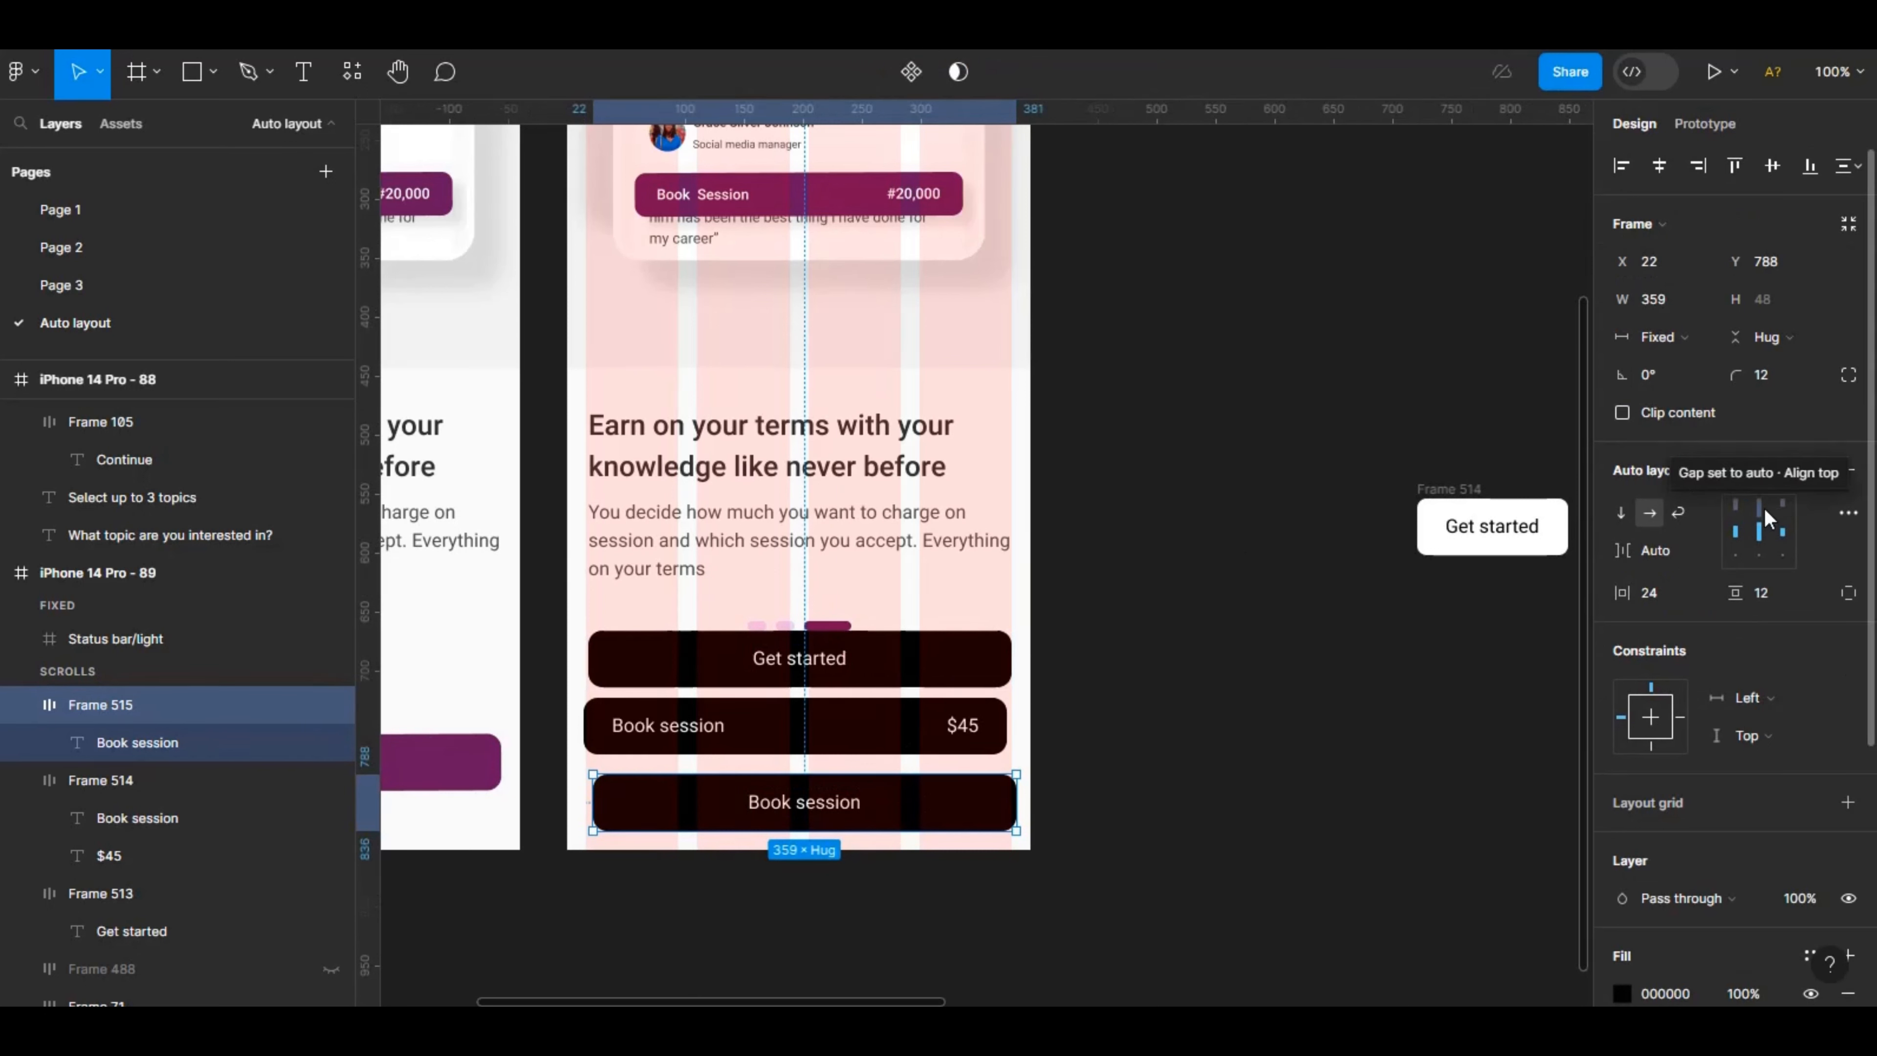
{"action": "left_click", "coordinate": [1756, 537]}
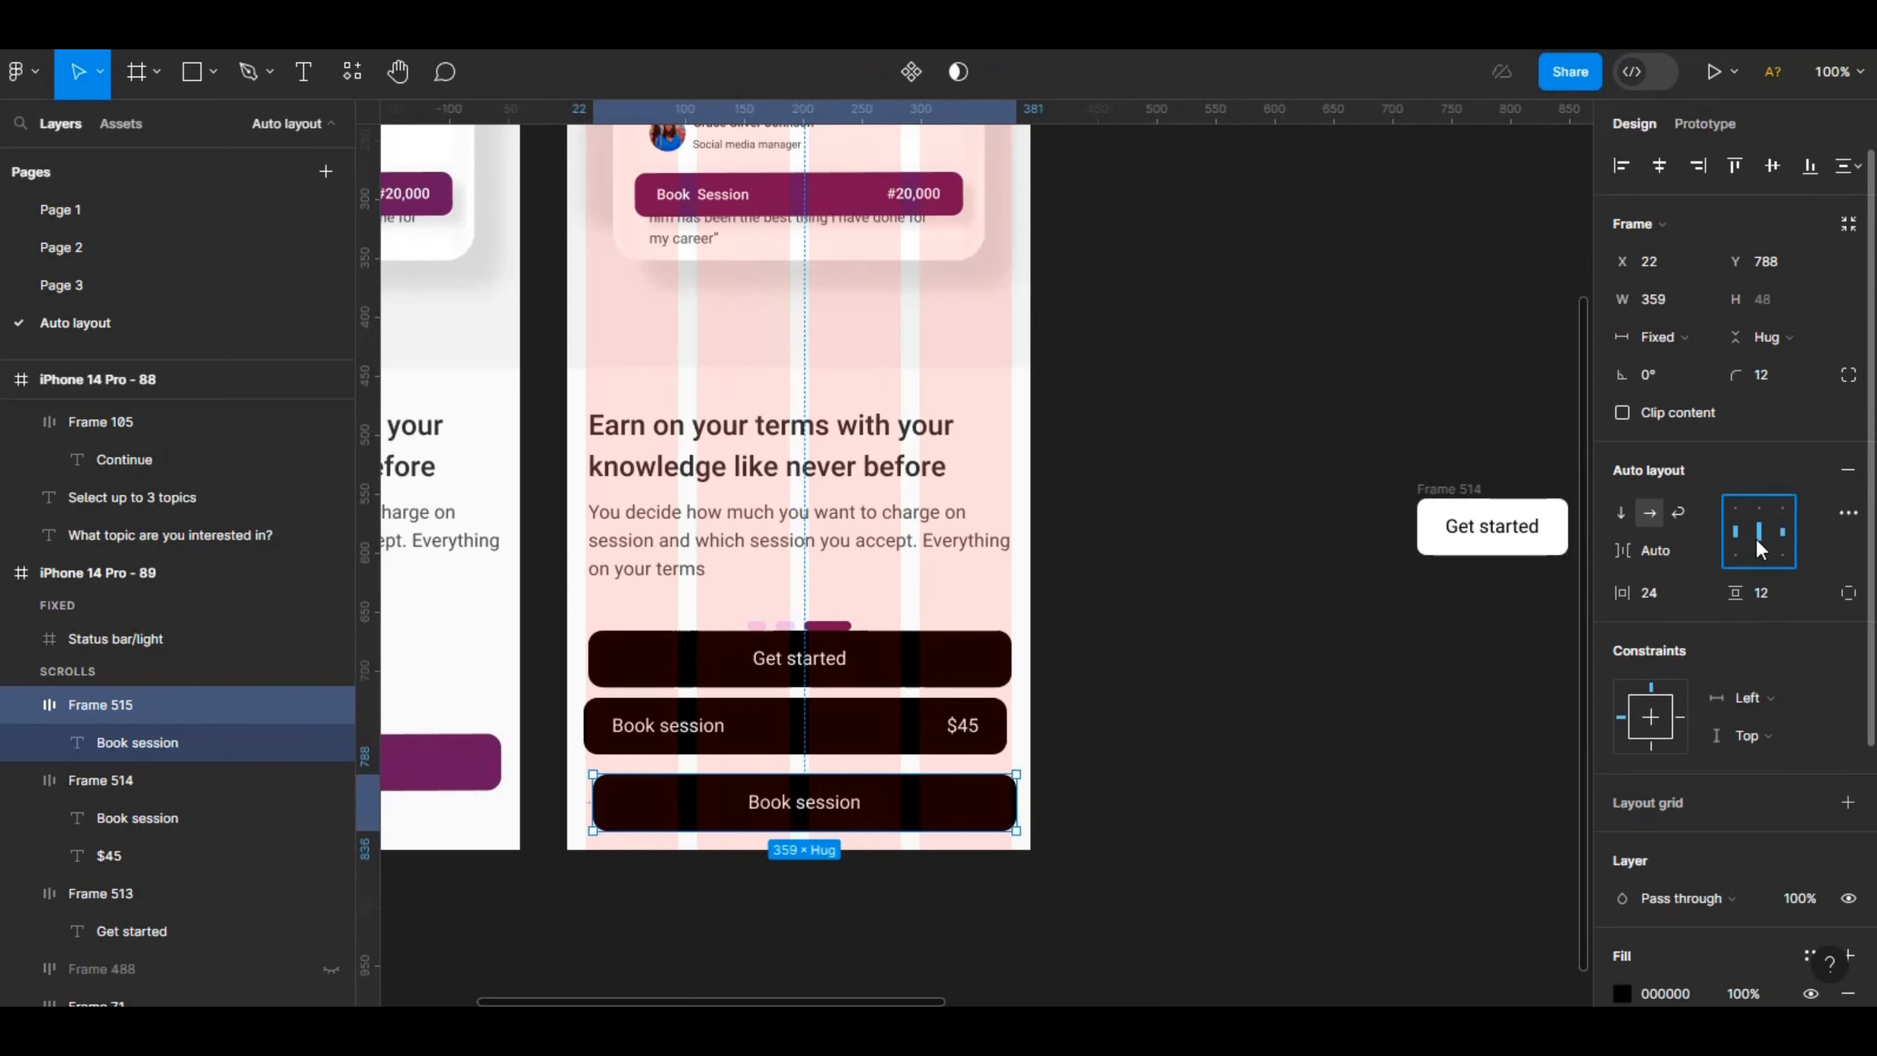
Try a second "Book session" label in the duplicated button and remove it again.
{"action": "double_click", "coordinate": [812, 809]}
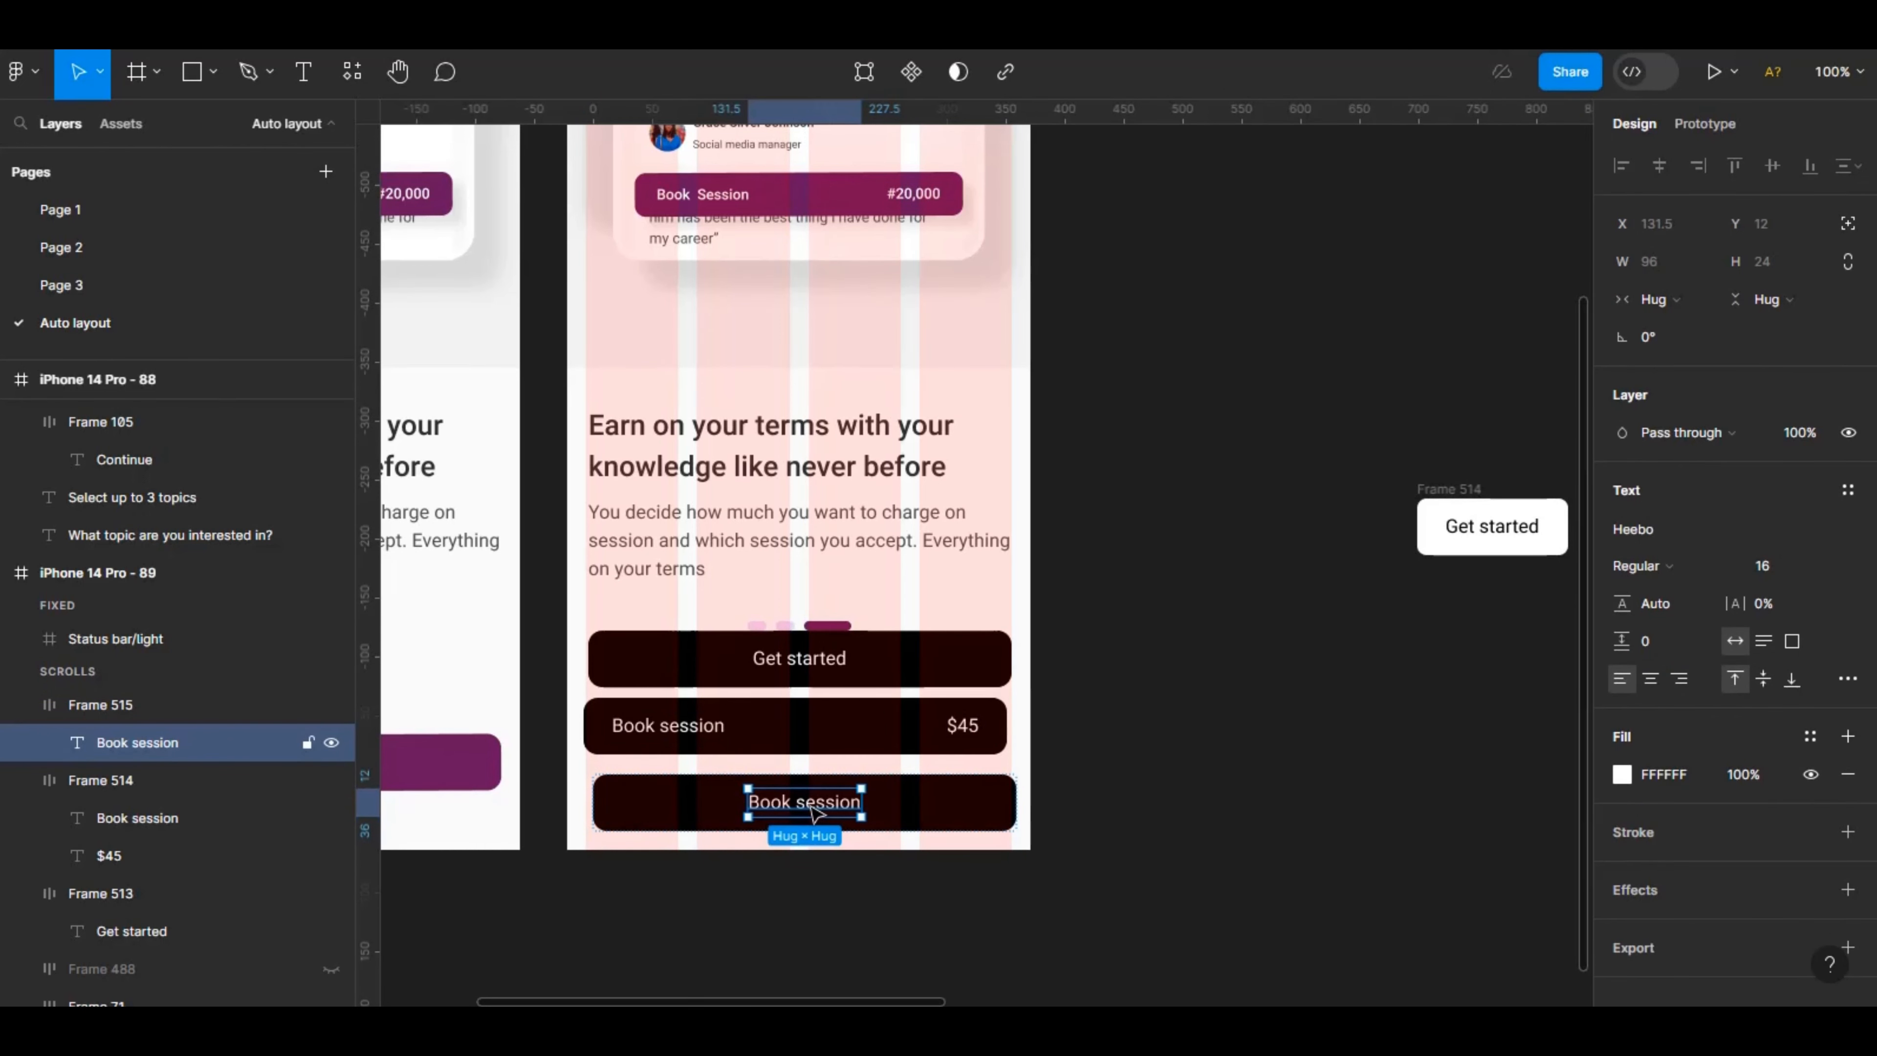
{"action": "key", "text": "ctrl+d"}
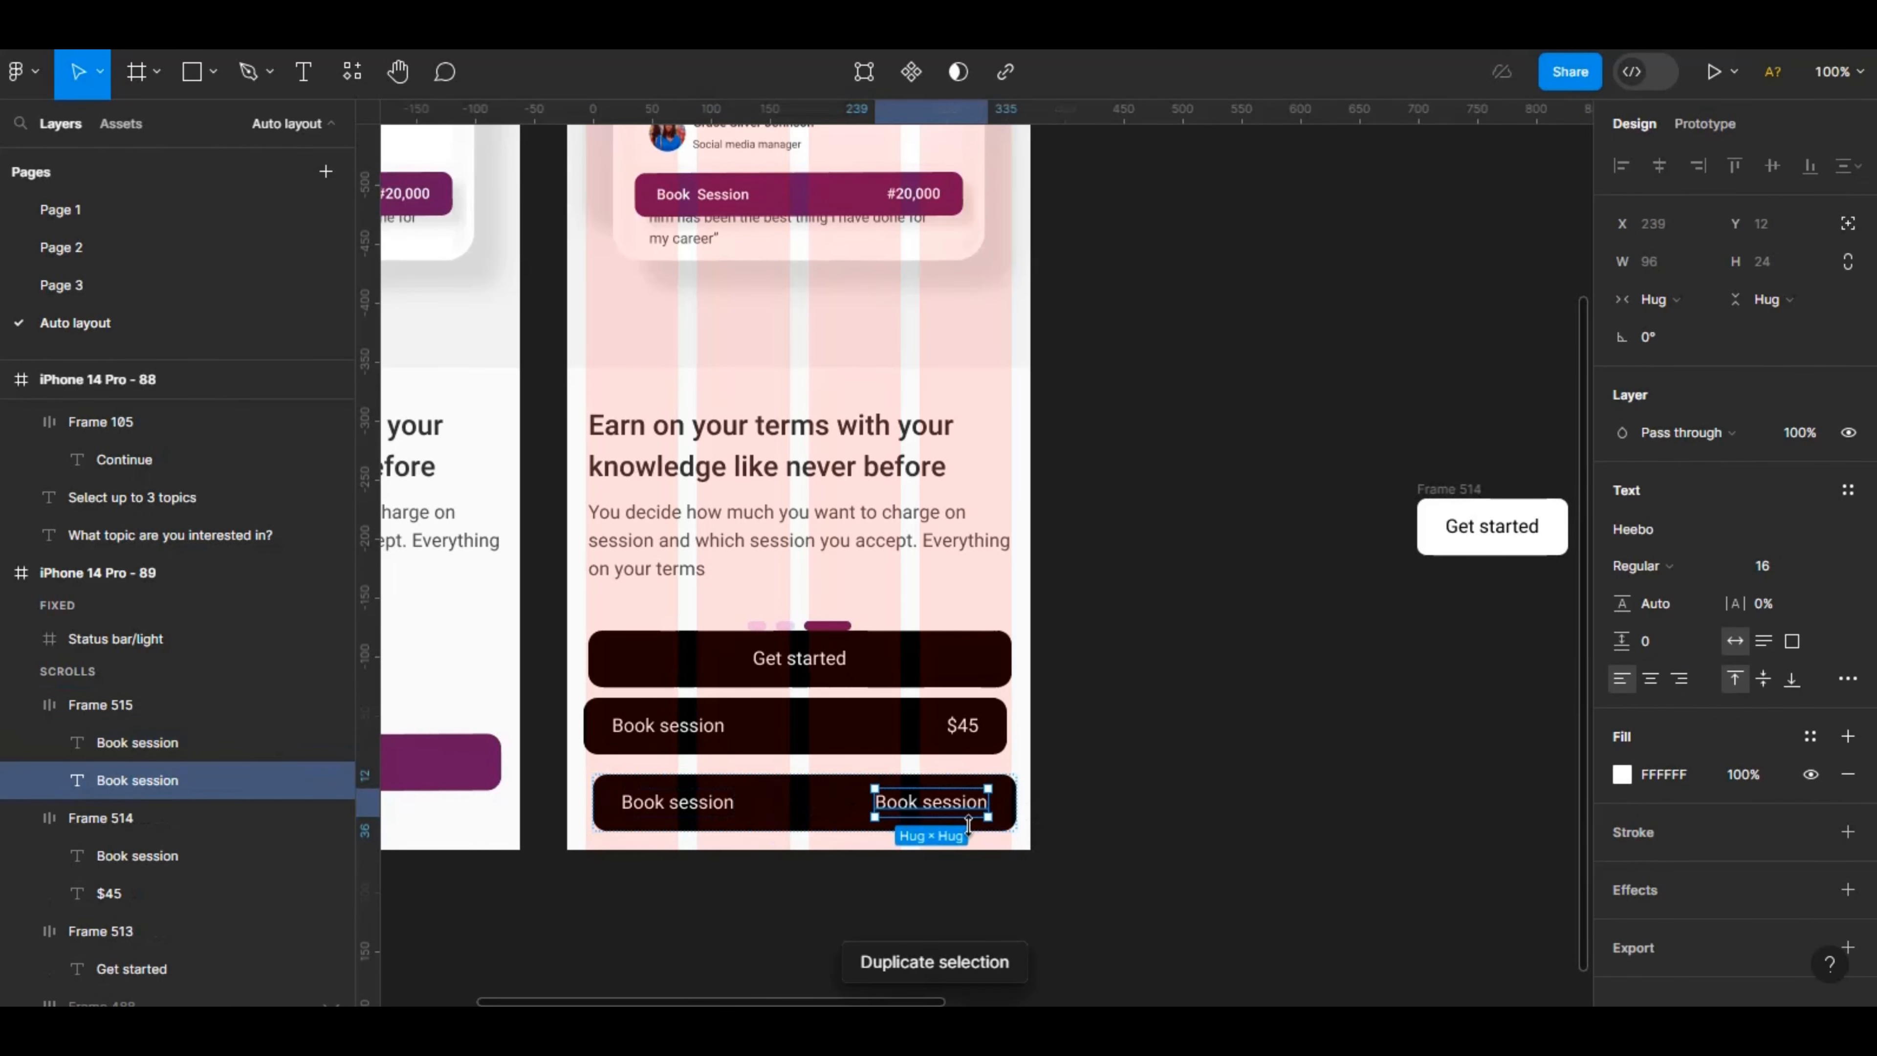
{"action": "key", "text": "Delete"}
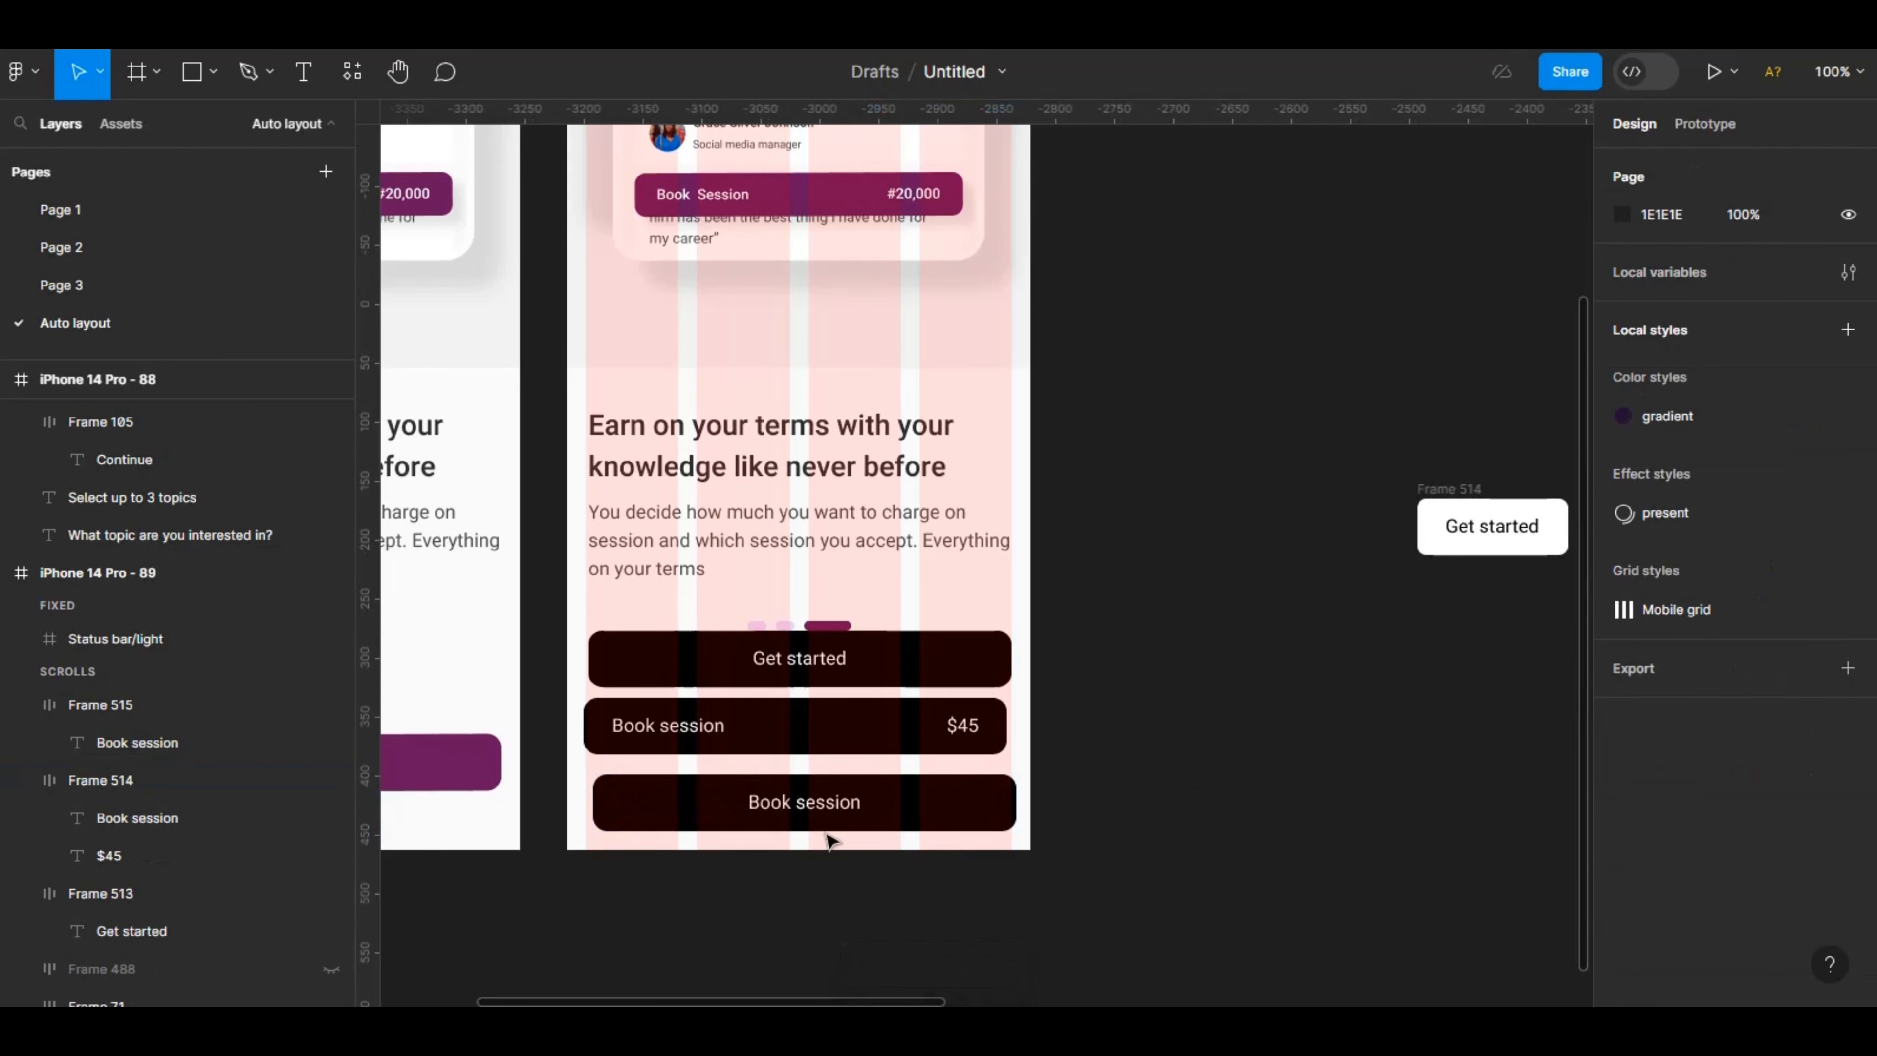
Delete the loose white "Get started" button lying on the canvas between the mobile screens.
{"action": "key", "text": "minus"}
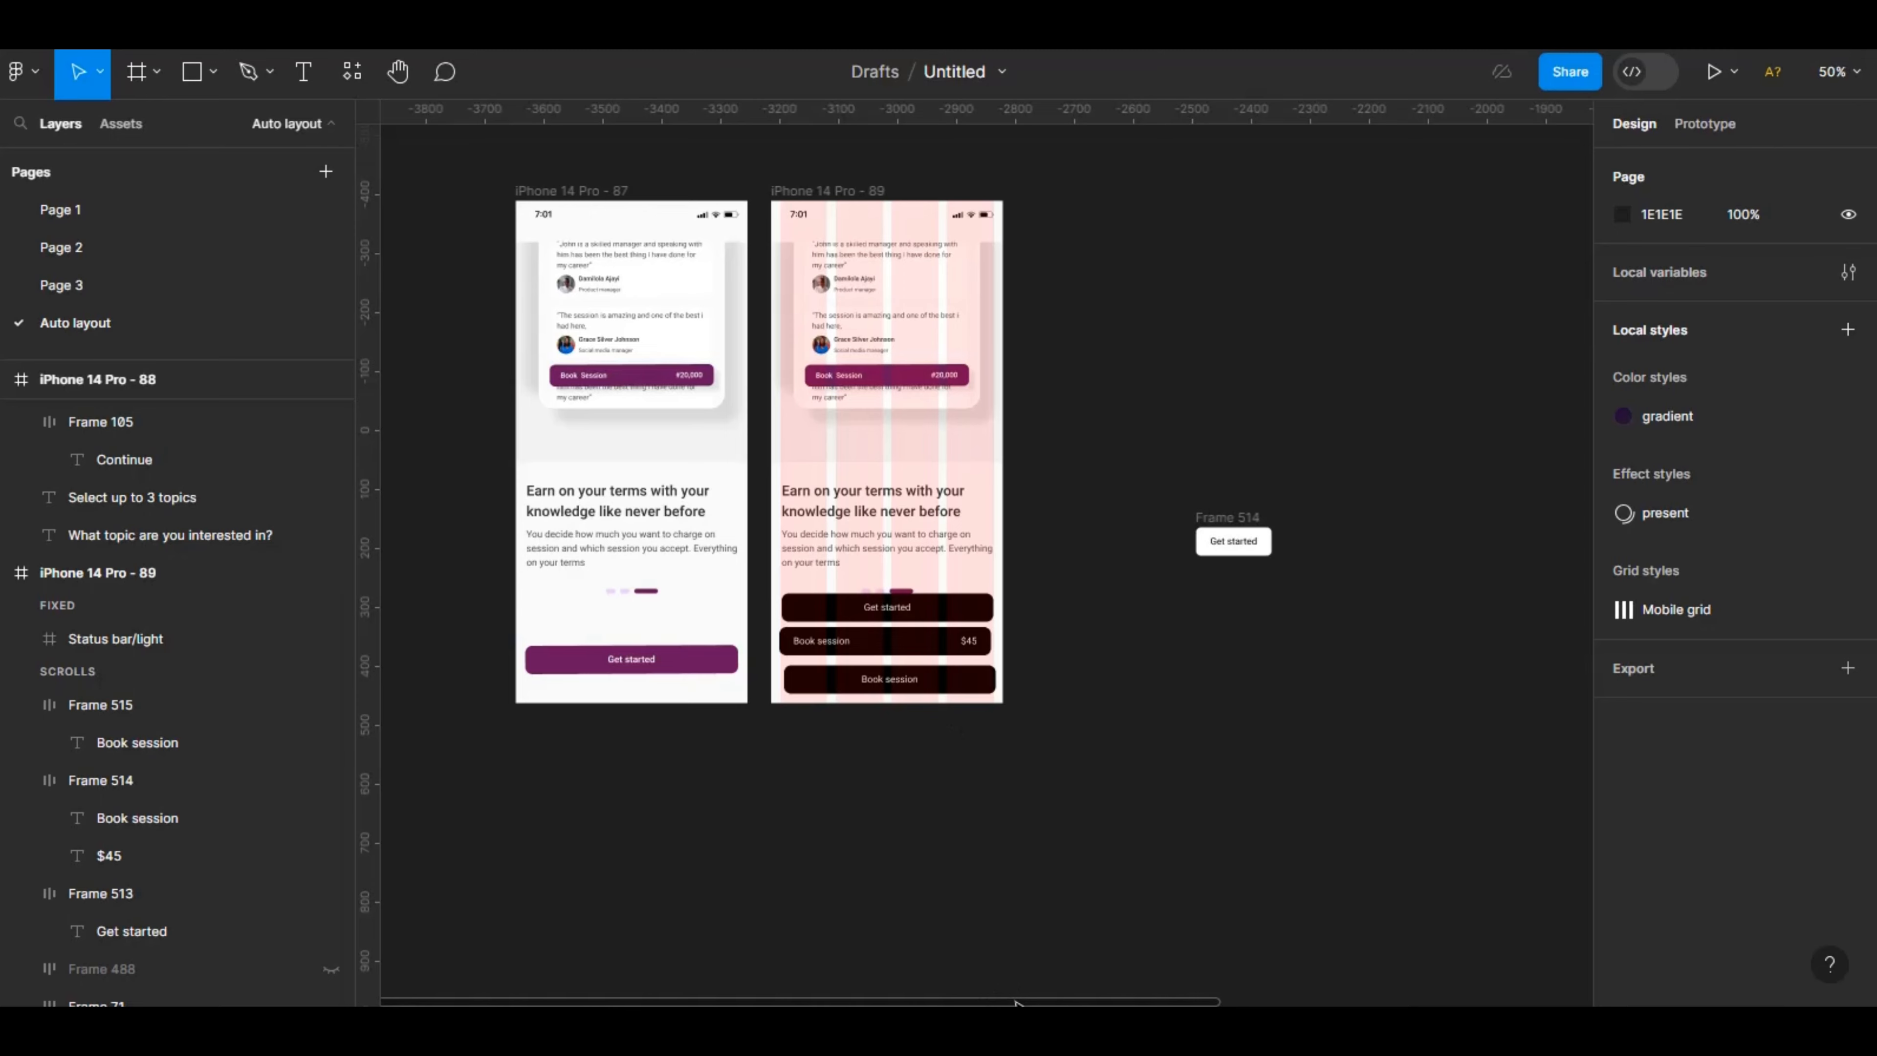
{"action": "left_click_drag", "start_coordinate": [1132, 1002], "coordinate": [1583, 878]}
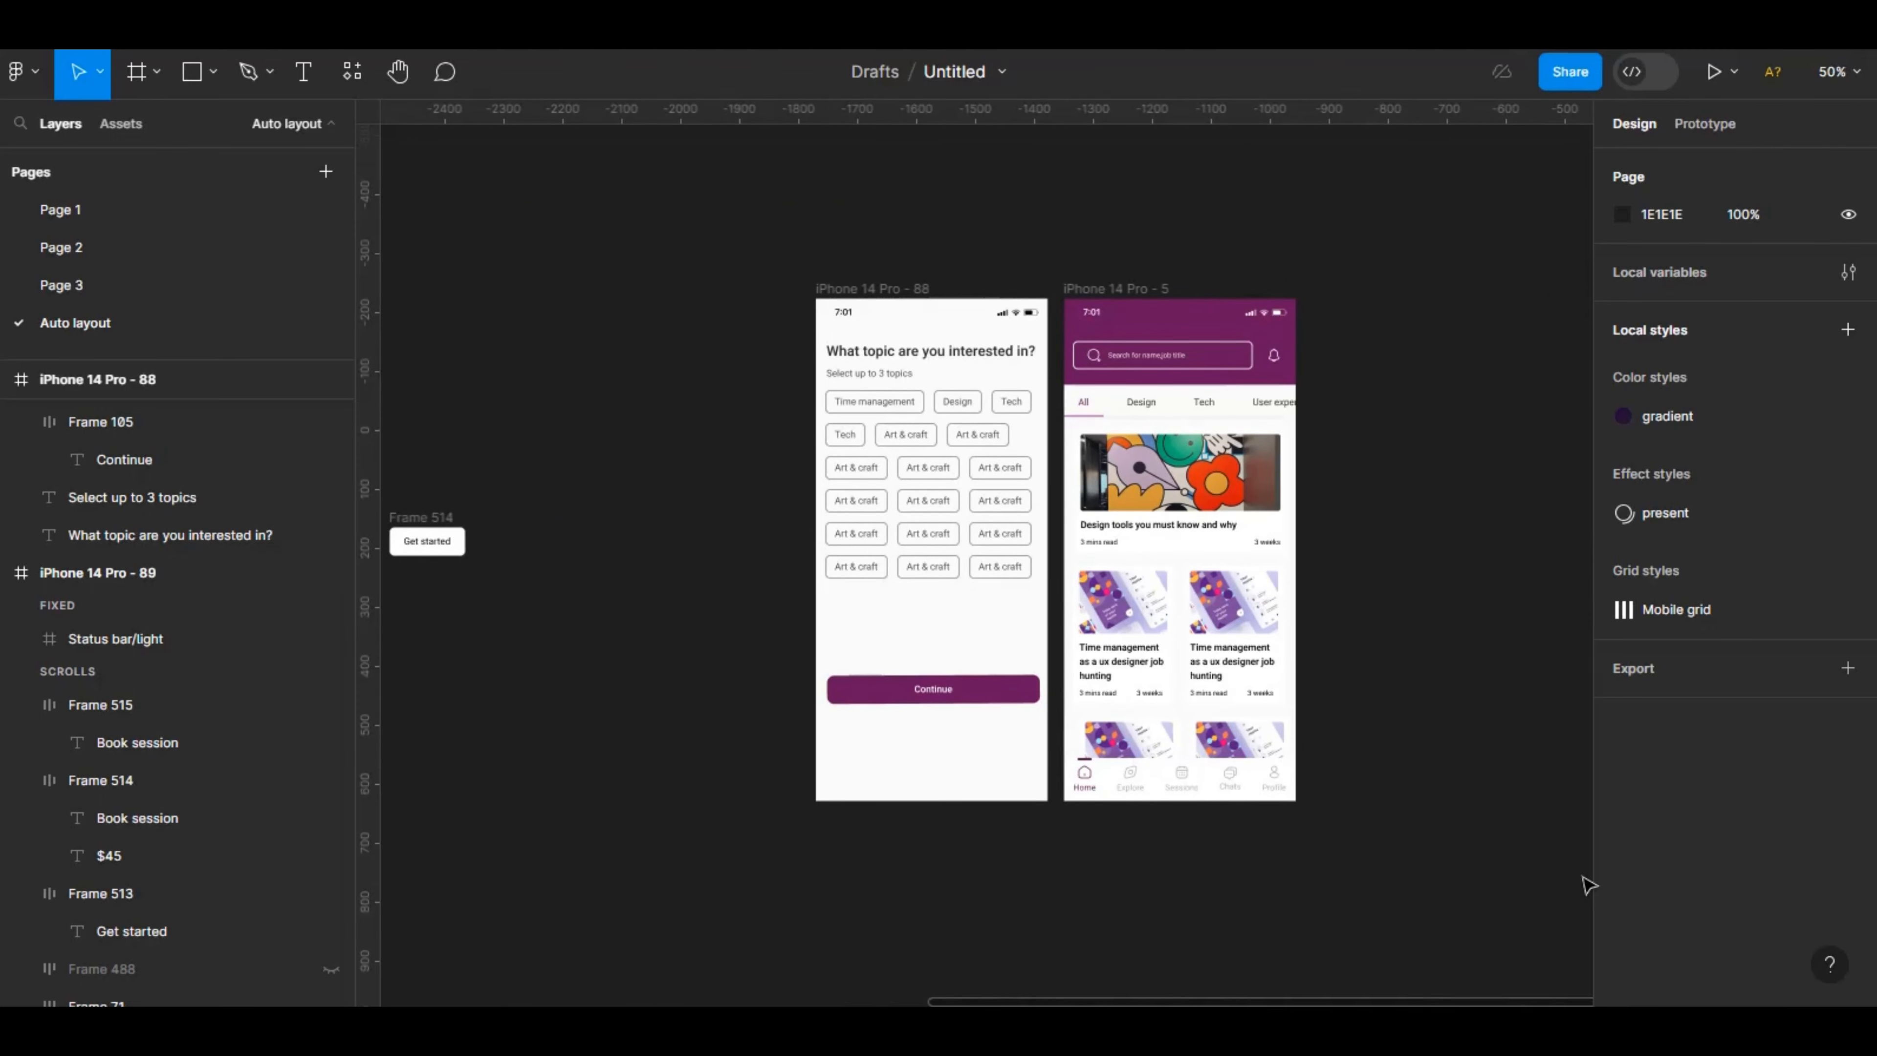
{"action": "scroll", "coordinate": [1282, 880], "scroll_direction": "left", "scroll_amount": 10}
{"action": "scroll", "coordinate": [1253, 750], "scroll_direction": "right", "scroll_amount": 5}
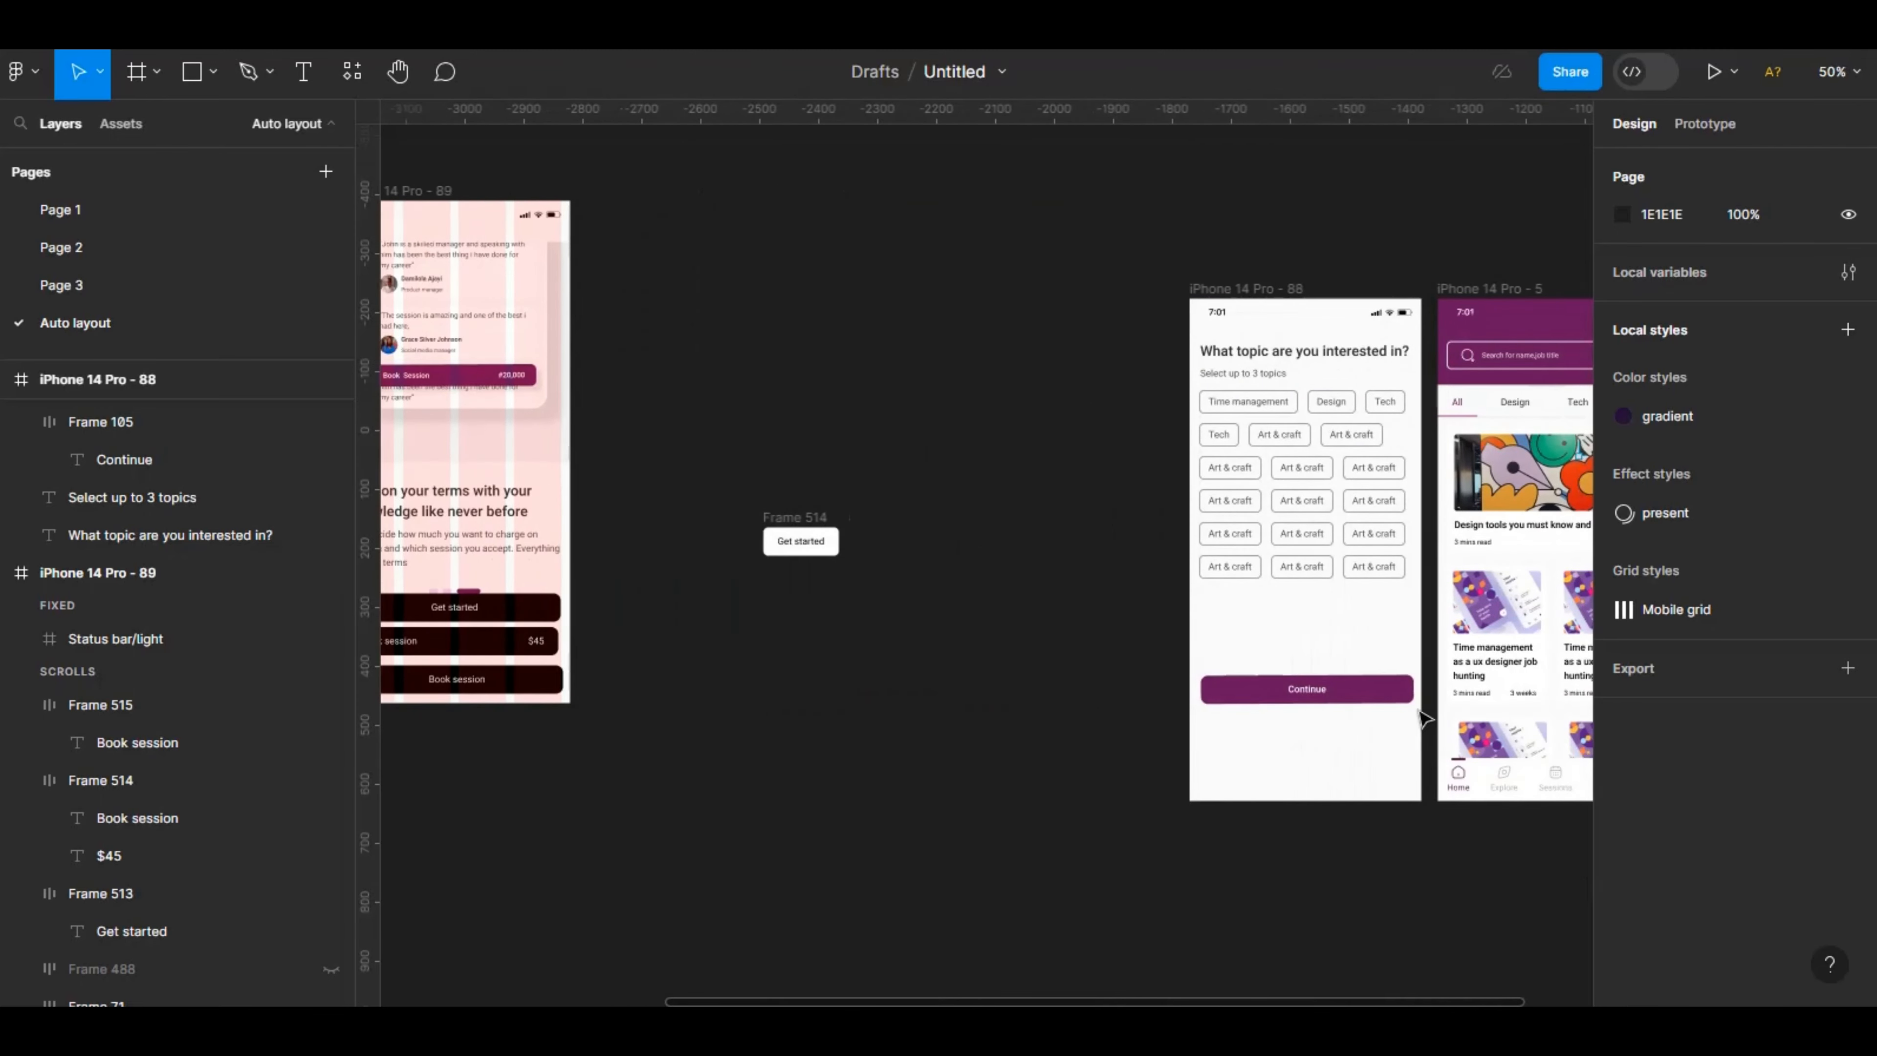
{"action": "scroll", "coordinate": [1425, 718], "scroll_direction": "right", "scroll_amount": 3}
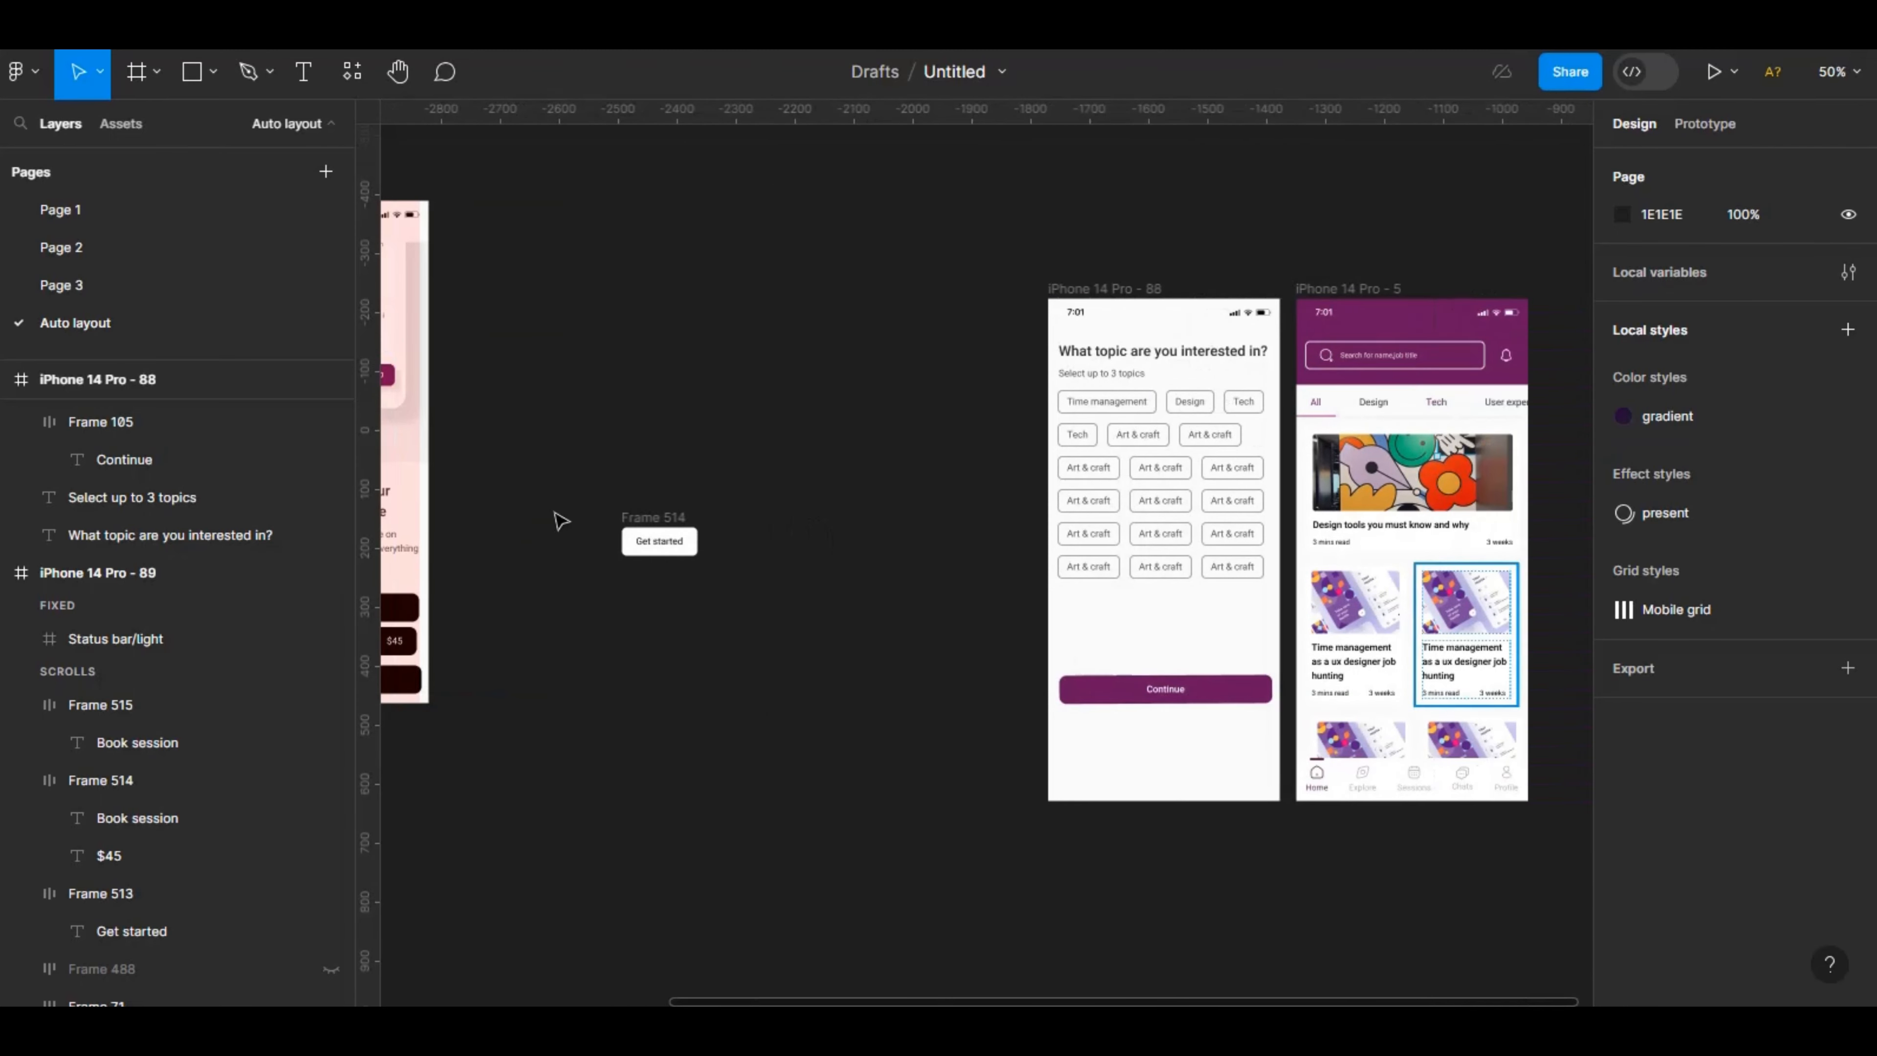
{"action": "left_click", "coordinate": [679, 521]}
{"action": "key", "text": "Delete"}
Move the topic selection screen beside the screen with the black buttons and duplicate it.
{"action": "left_click_drag", "start_coordinate": [1094, 300], "coordinate": [502, 213]}
{"action": "key", "text": "ctrl+d"}
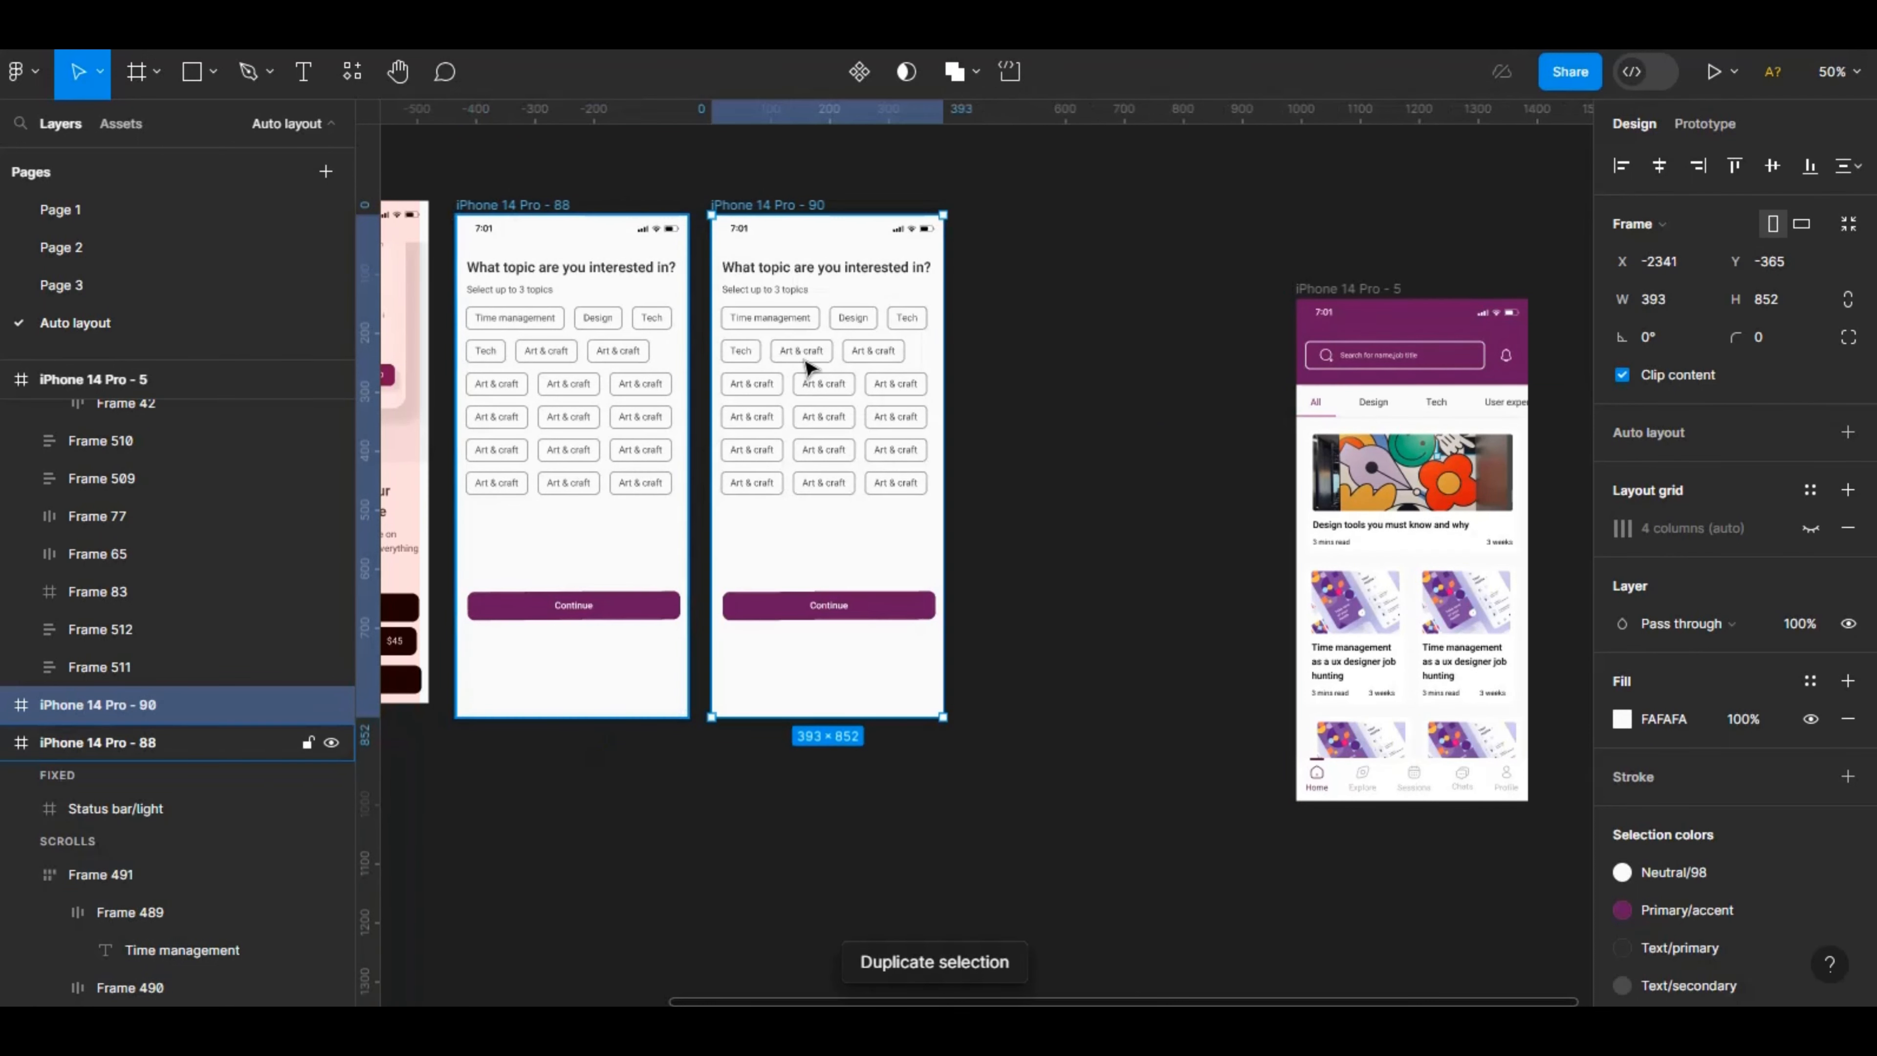
Ungroup the auto layout frame holding all the topic tags on the duplicated topic selection screen.
{"action": "left_click", "coordinate": [819, 368]}
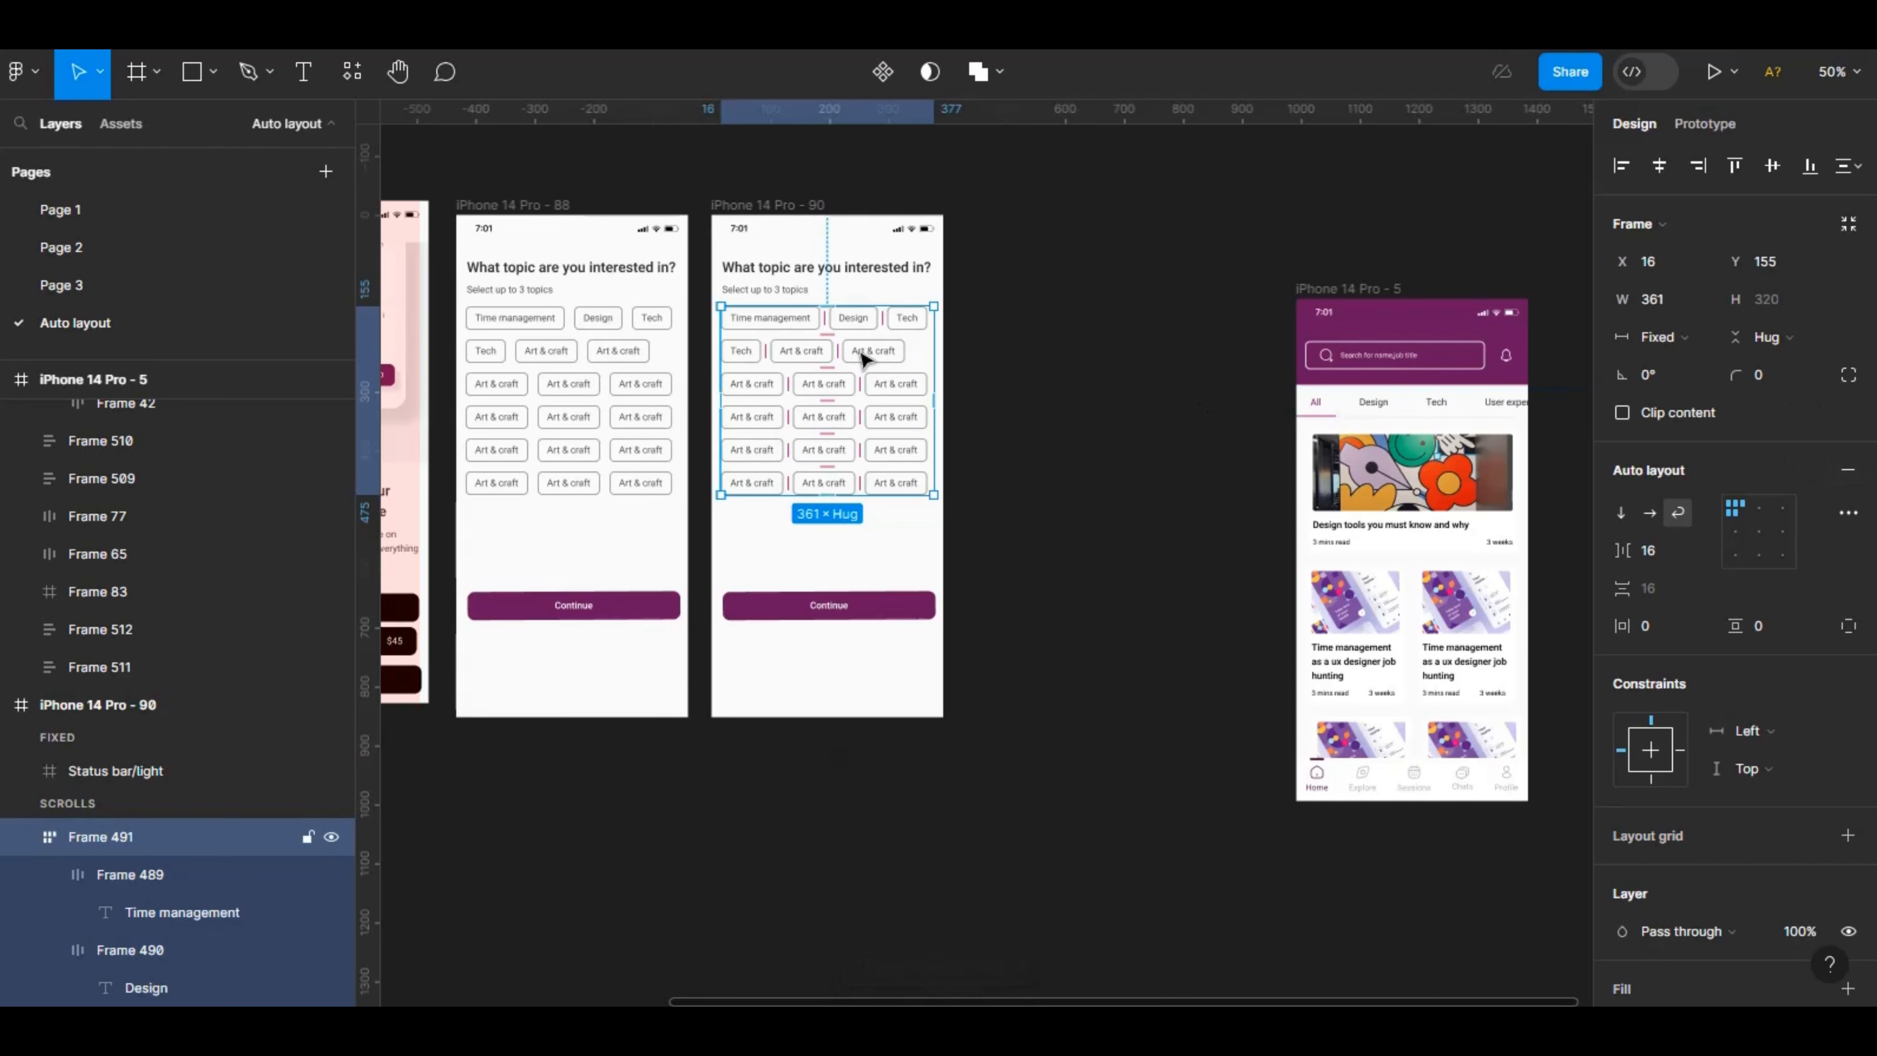
{"action": "right_click", "coordinate": [847, 362]}
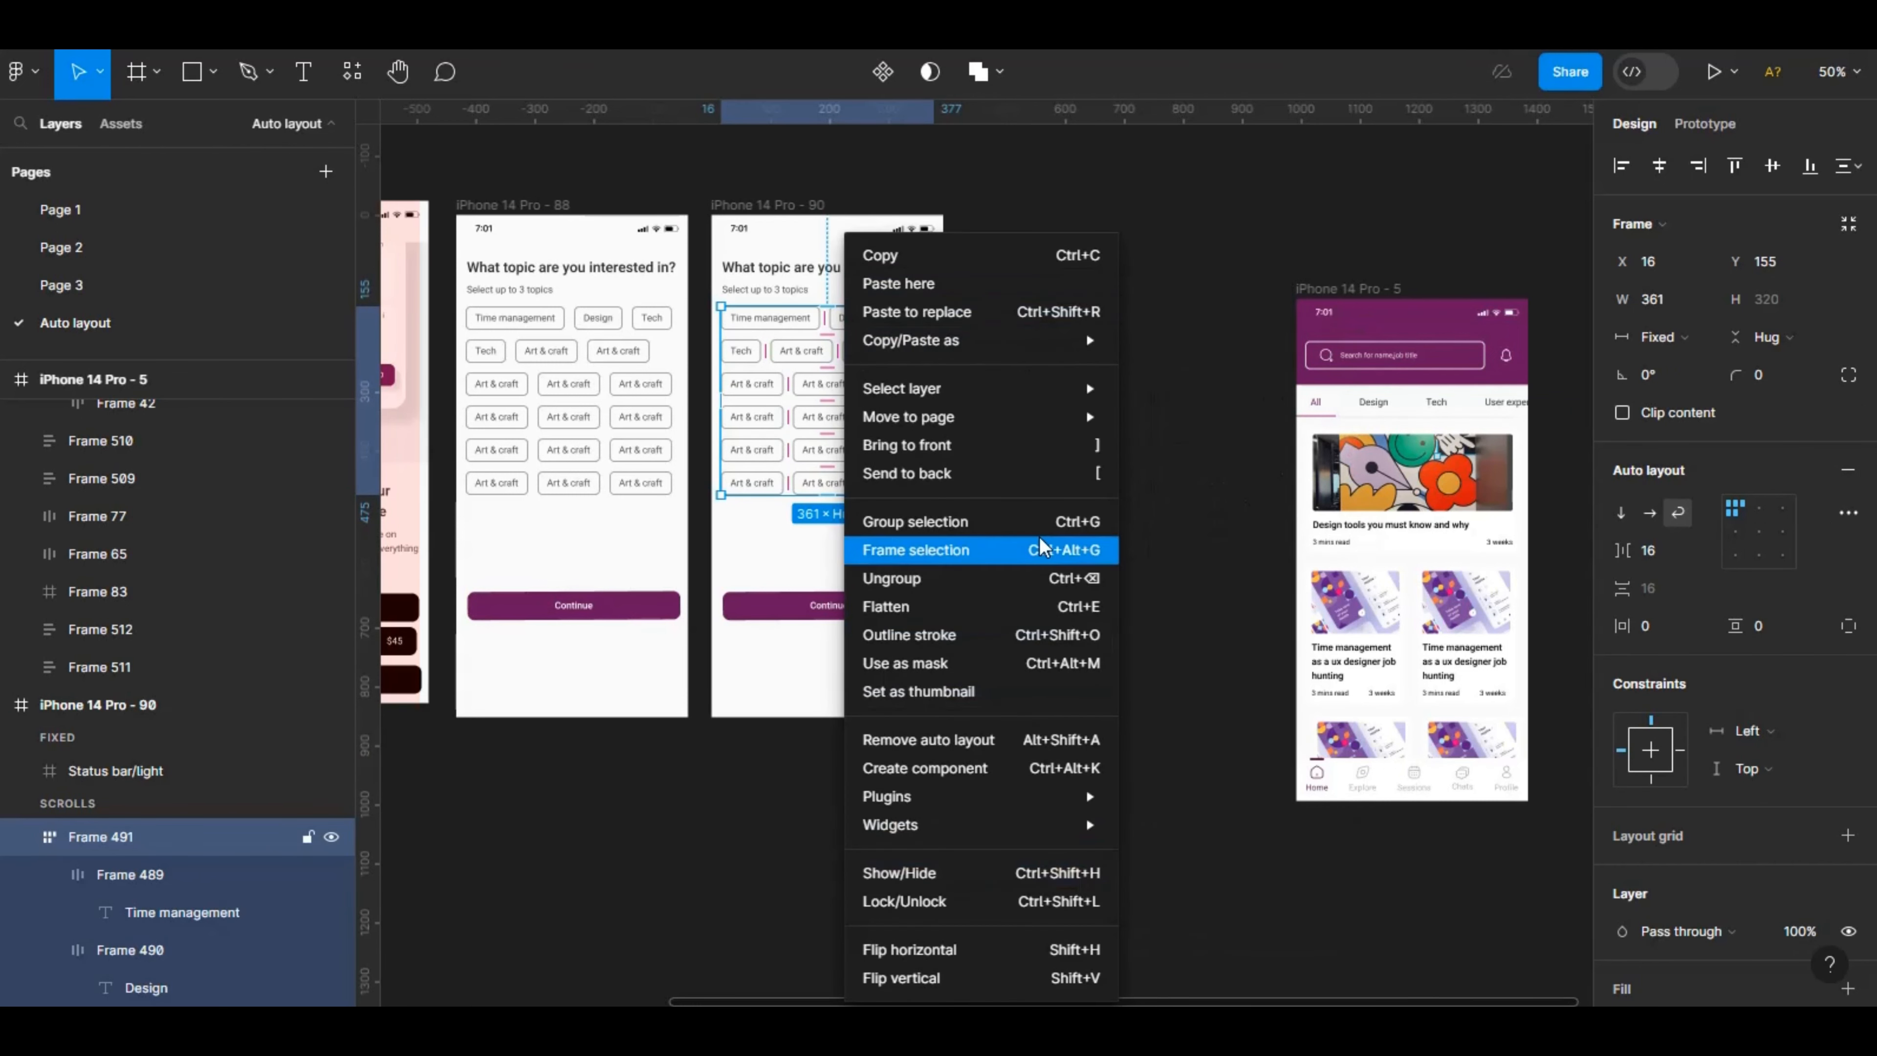
{"action": "left_click", "coordinate": [1022, 589]}
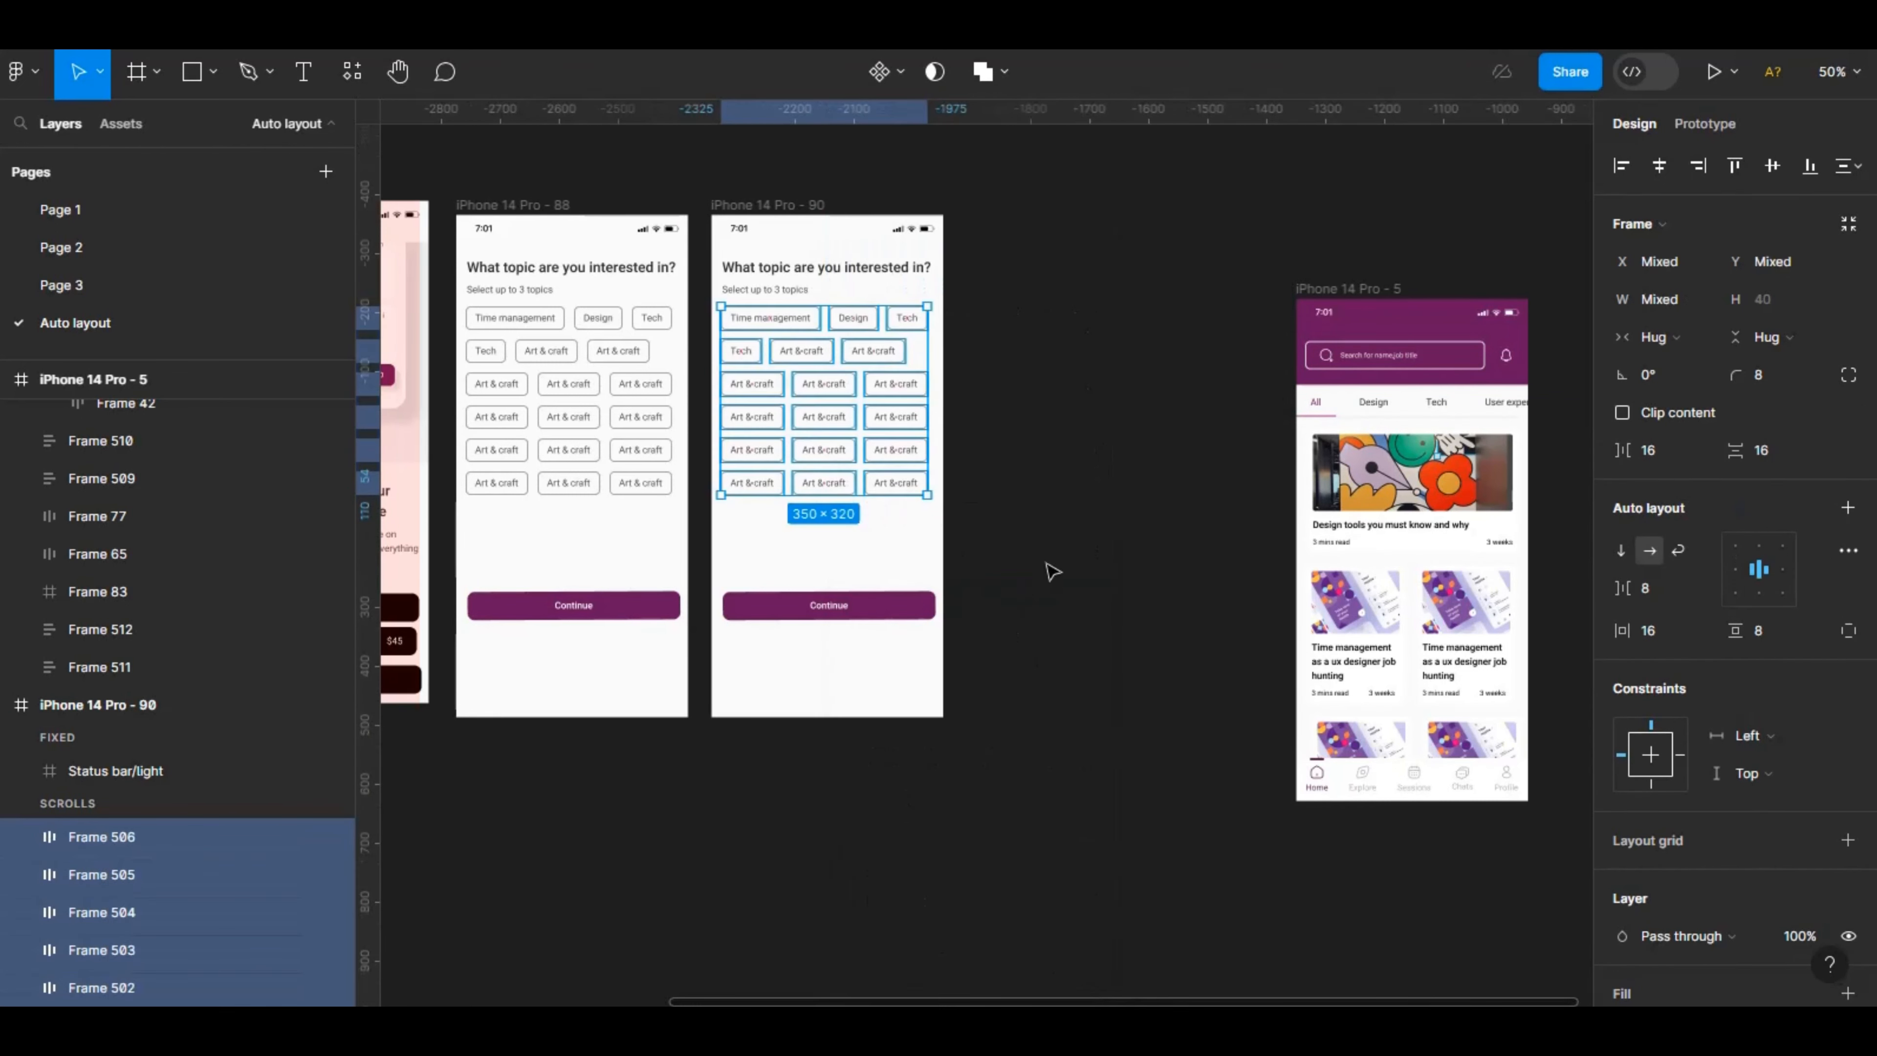
{"action": "left_click", "coordinate": [1112, 656]}
Check the settings of an "Art & craft" tag and its text, and add auto layout around all the topic tags.
{"action": "key", "text": "ctrl+plus"}
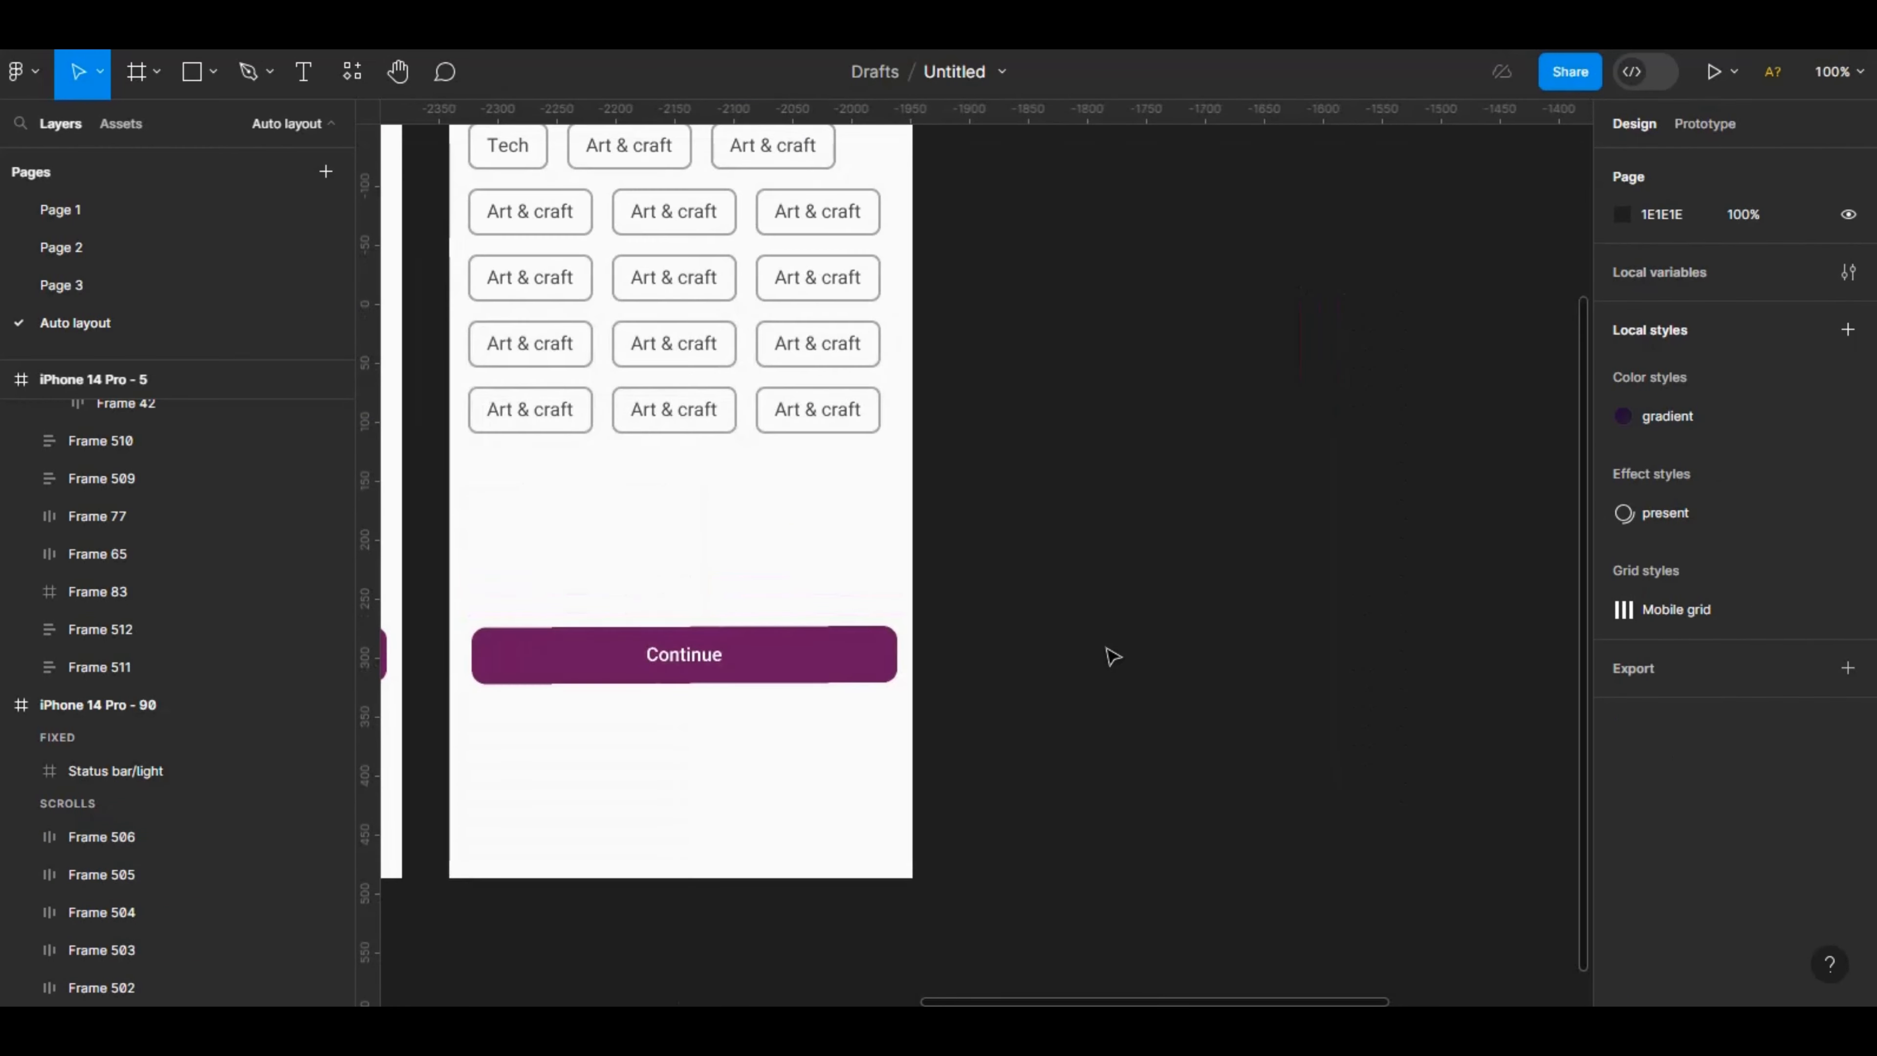
{"action": "scroll", "coordinate": [938, 542], "scroll_direction": "up", "scroll_amount": 5}
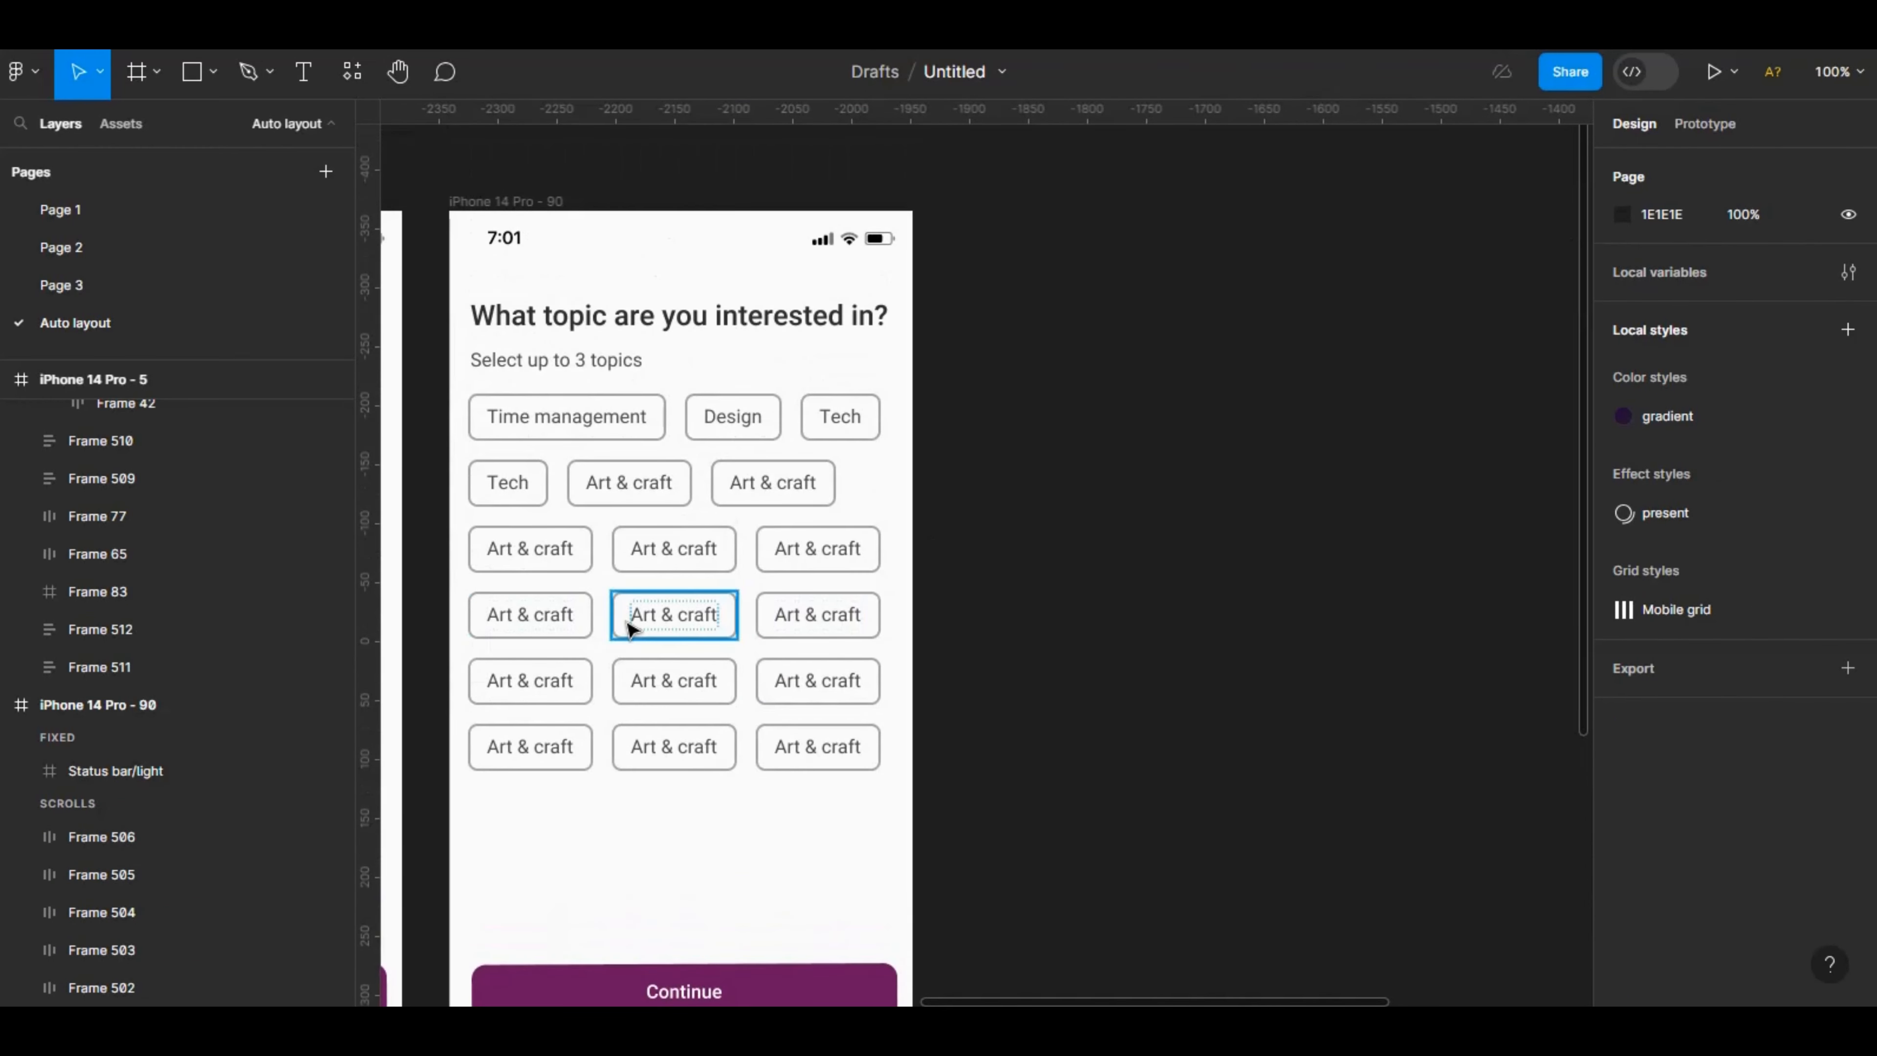
{"action": "left_click", "coordinate": [629, 628]}
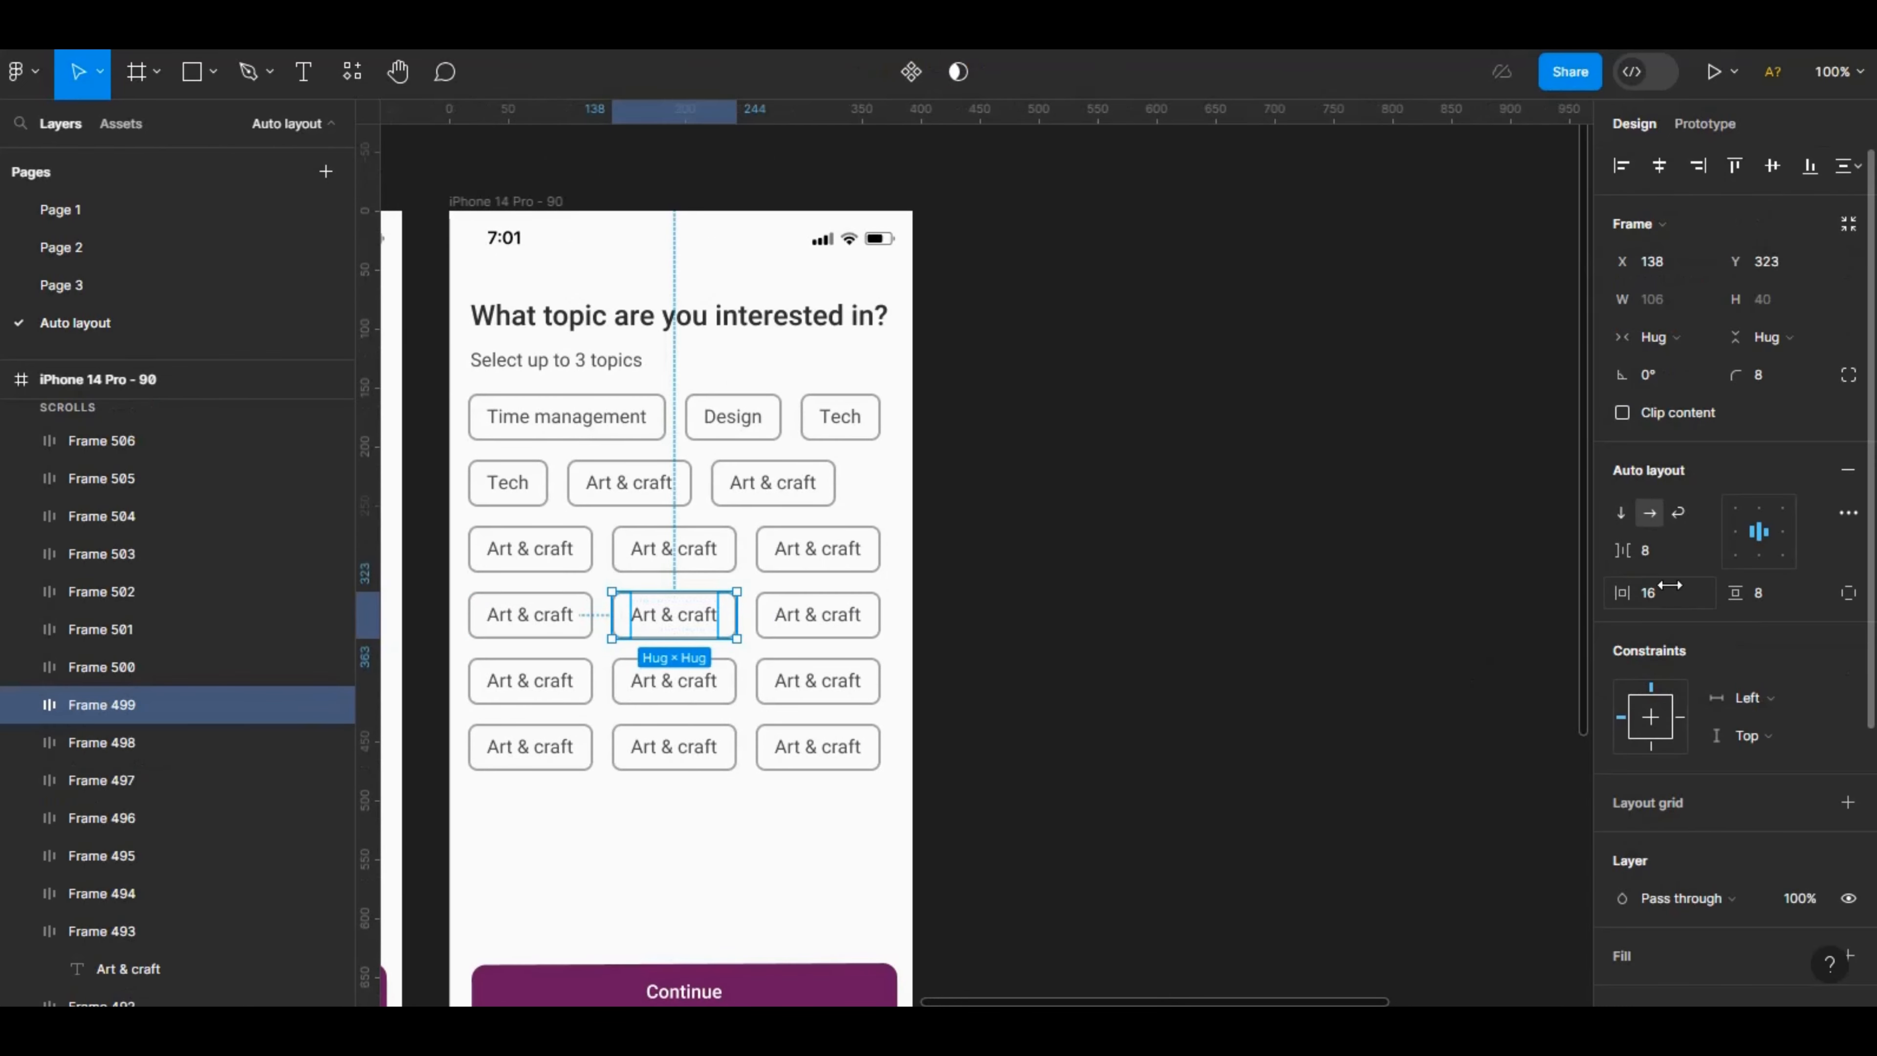
{"action": "left_click", "coordinate": [673, 620]}
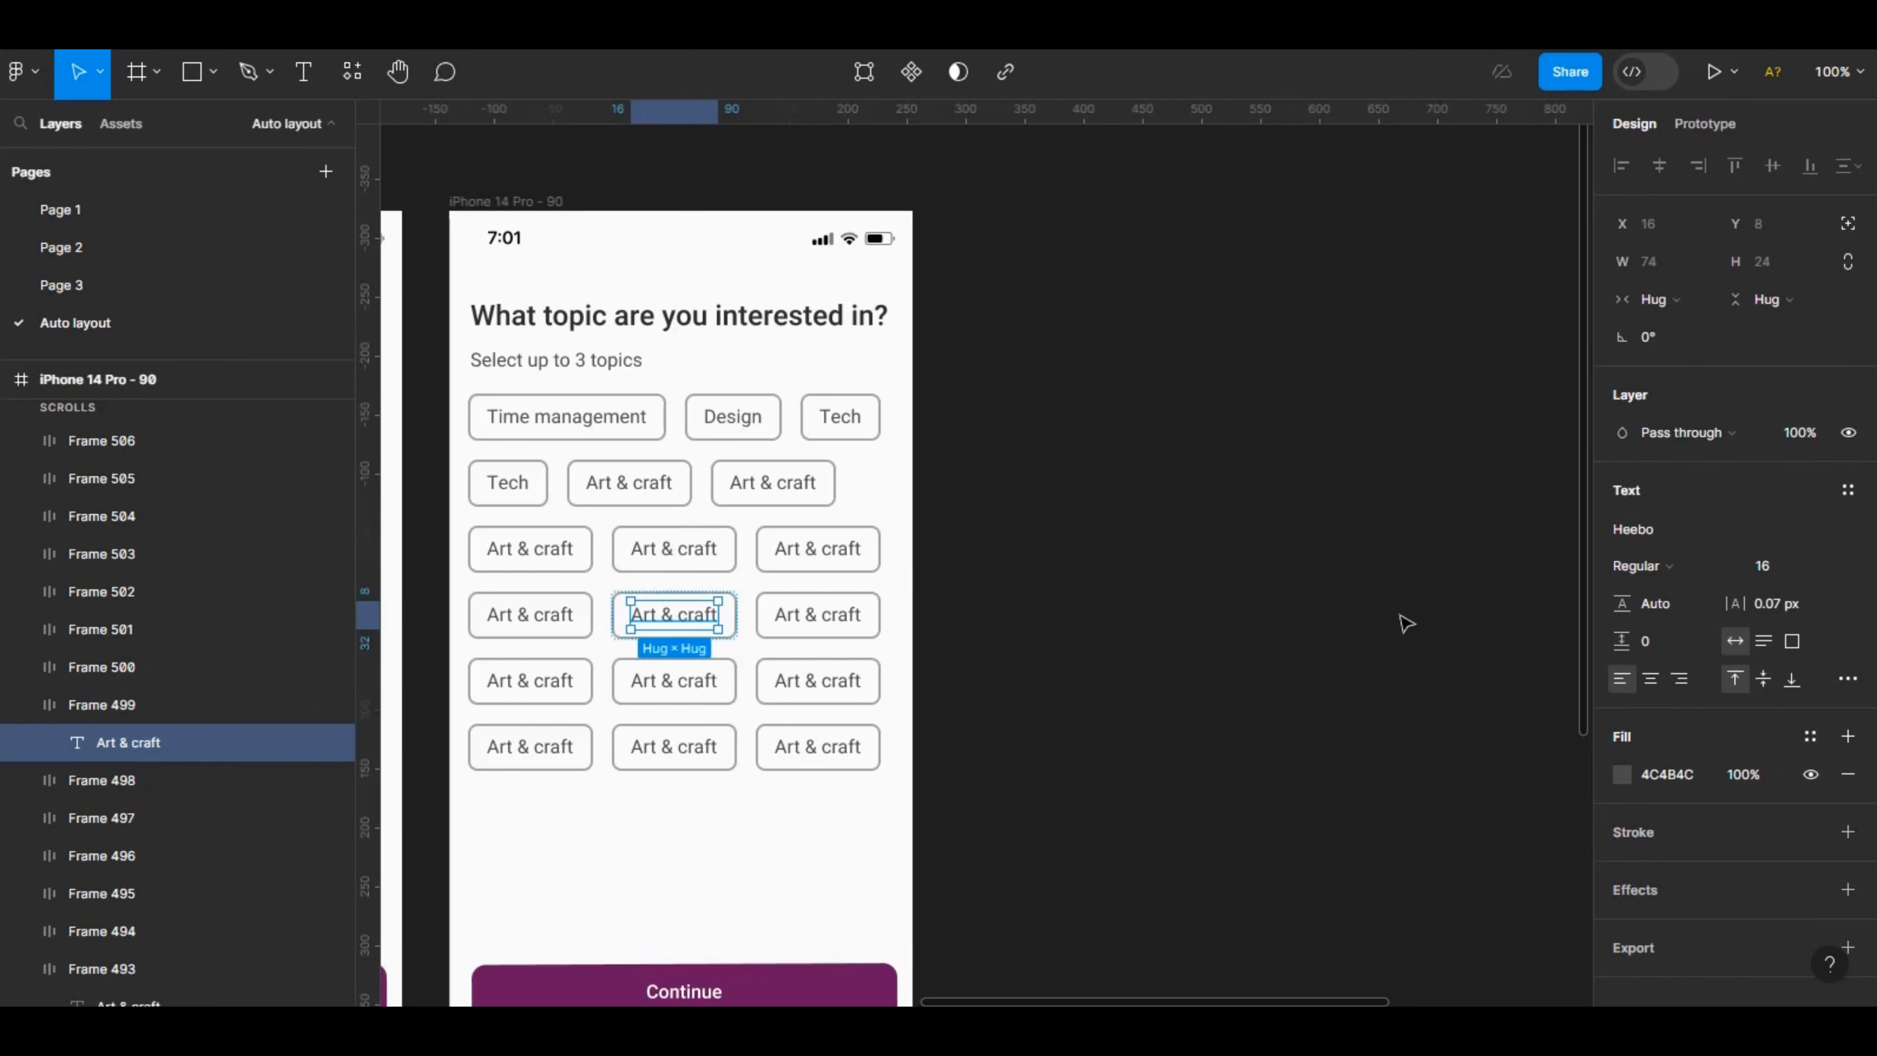
{"action": "left_click", "coordinate": [1086, 701]}
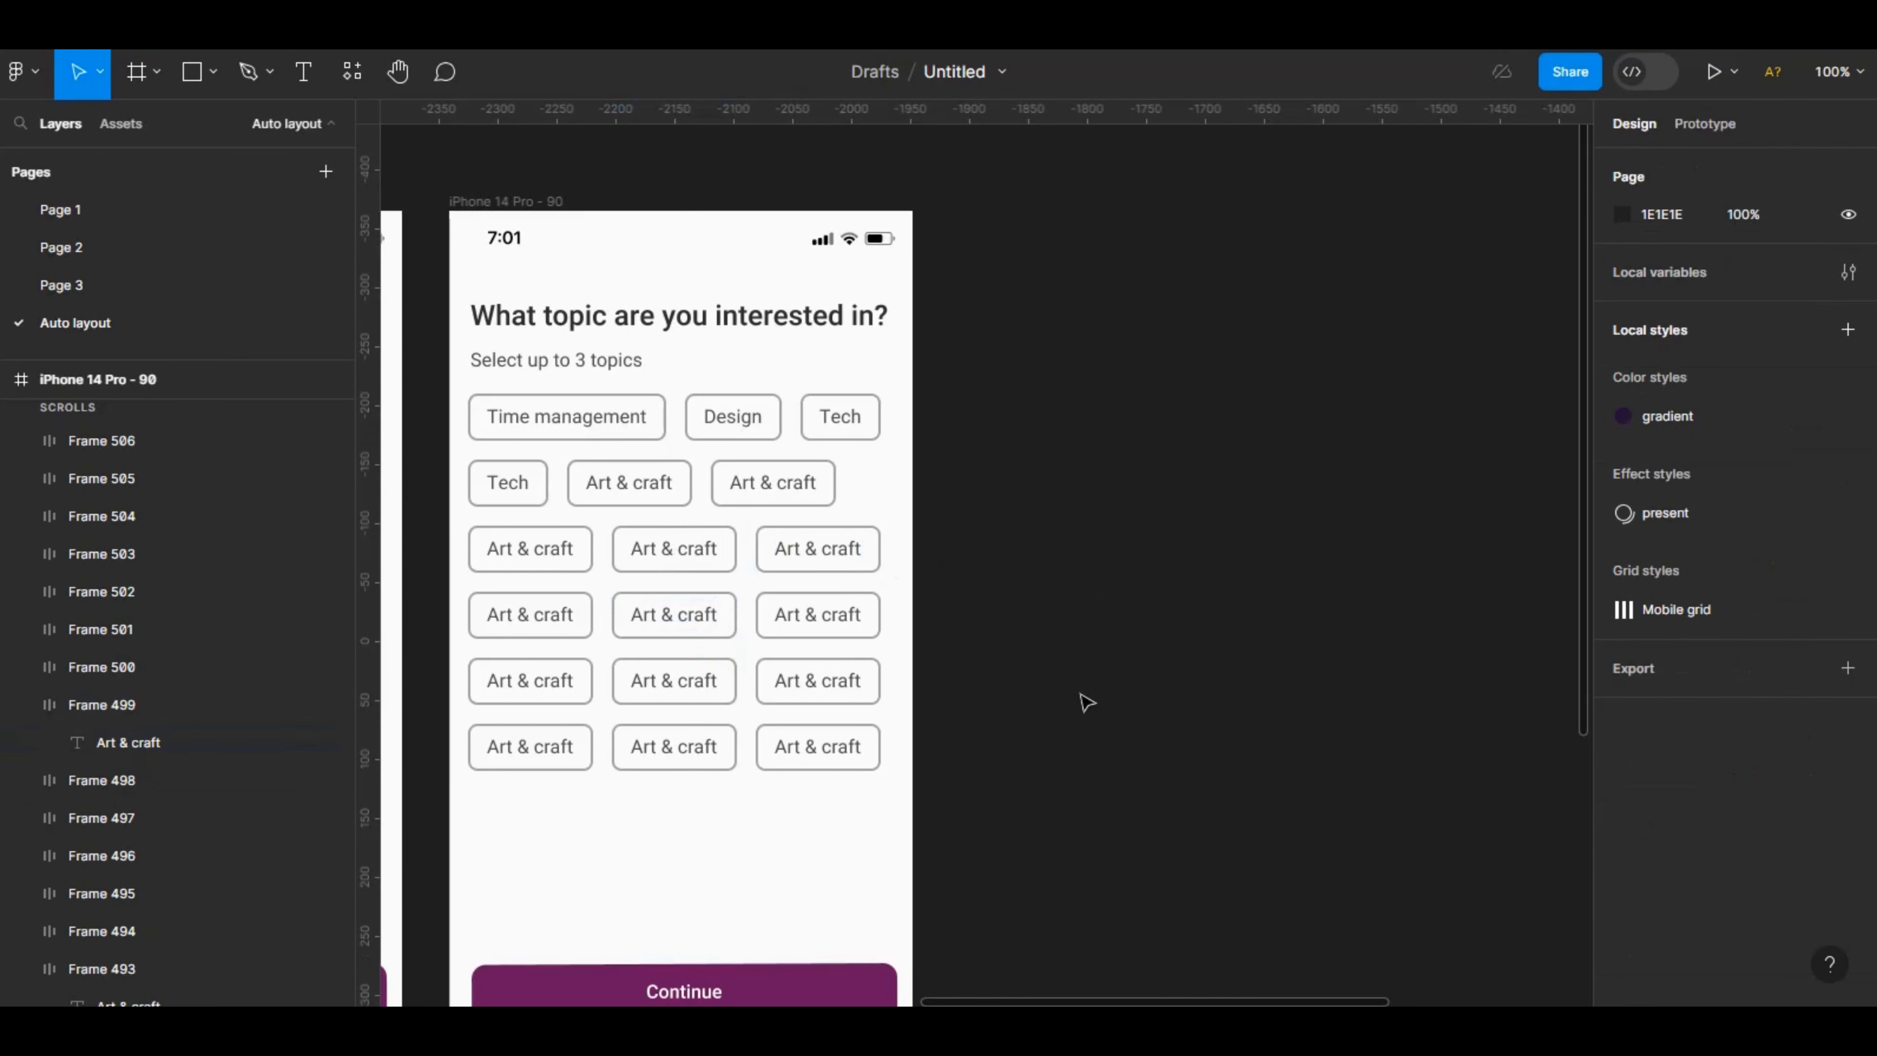
{"action": "left_click_drag", "start_coordinate": [903, 793], "coordinate": [523, 420]}
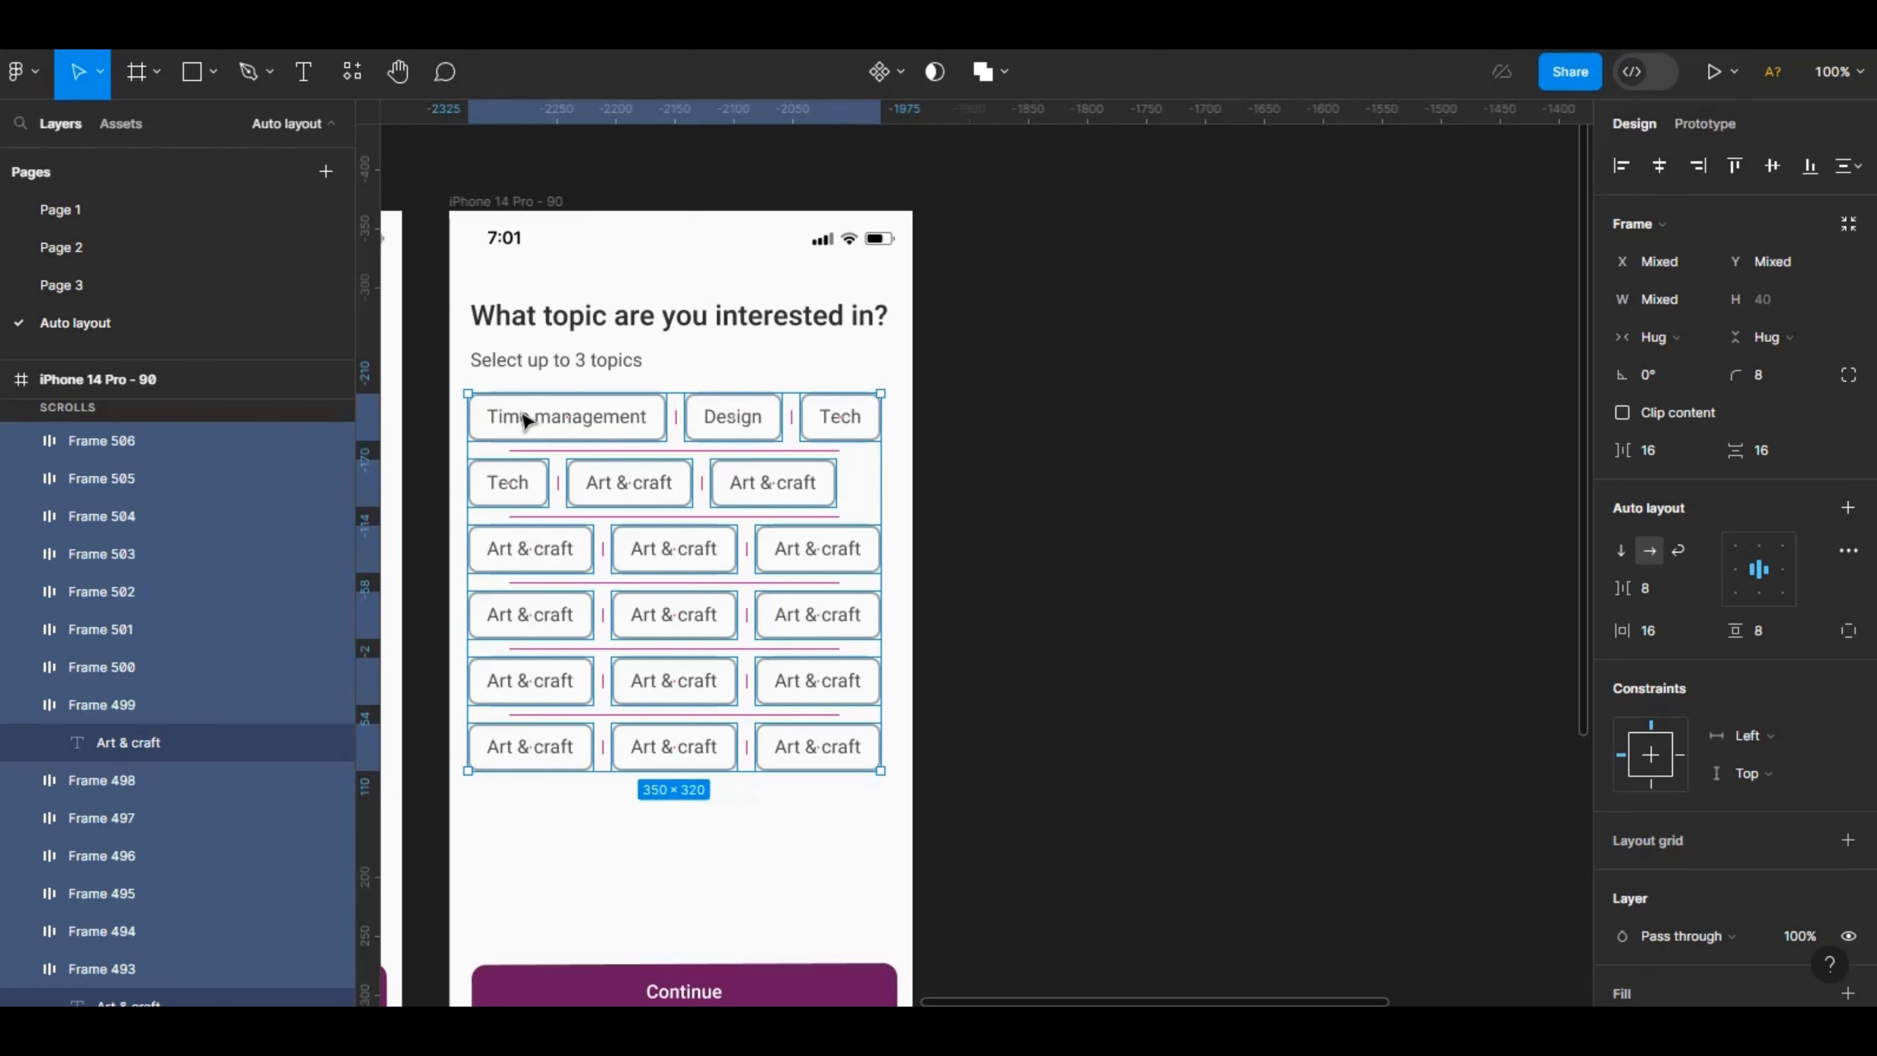
{"action": "left_click", "coordinate": [1848, 509]}
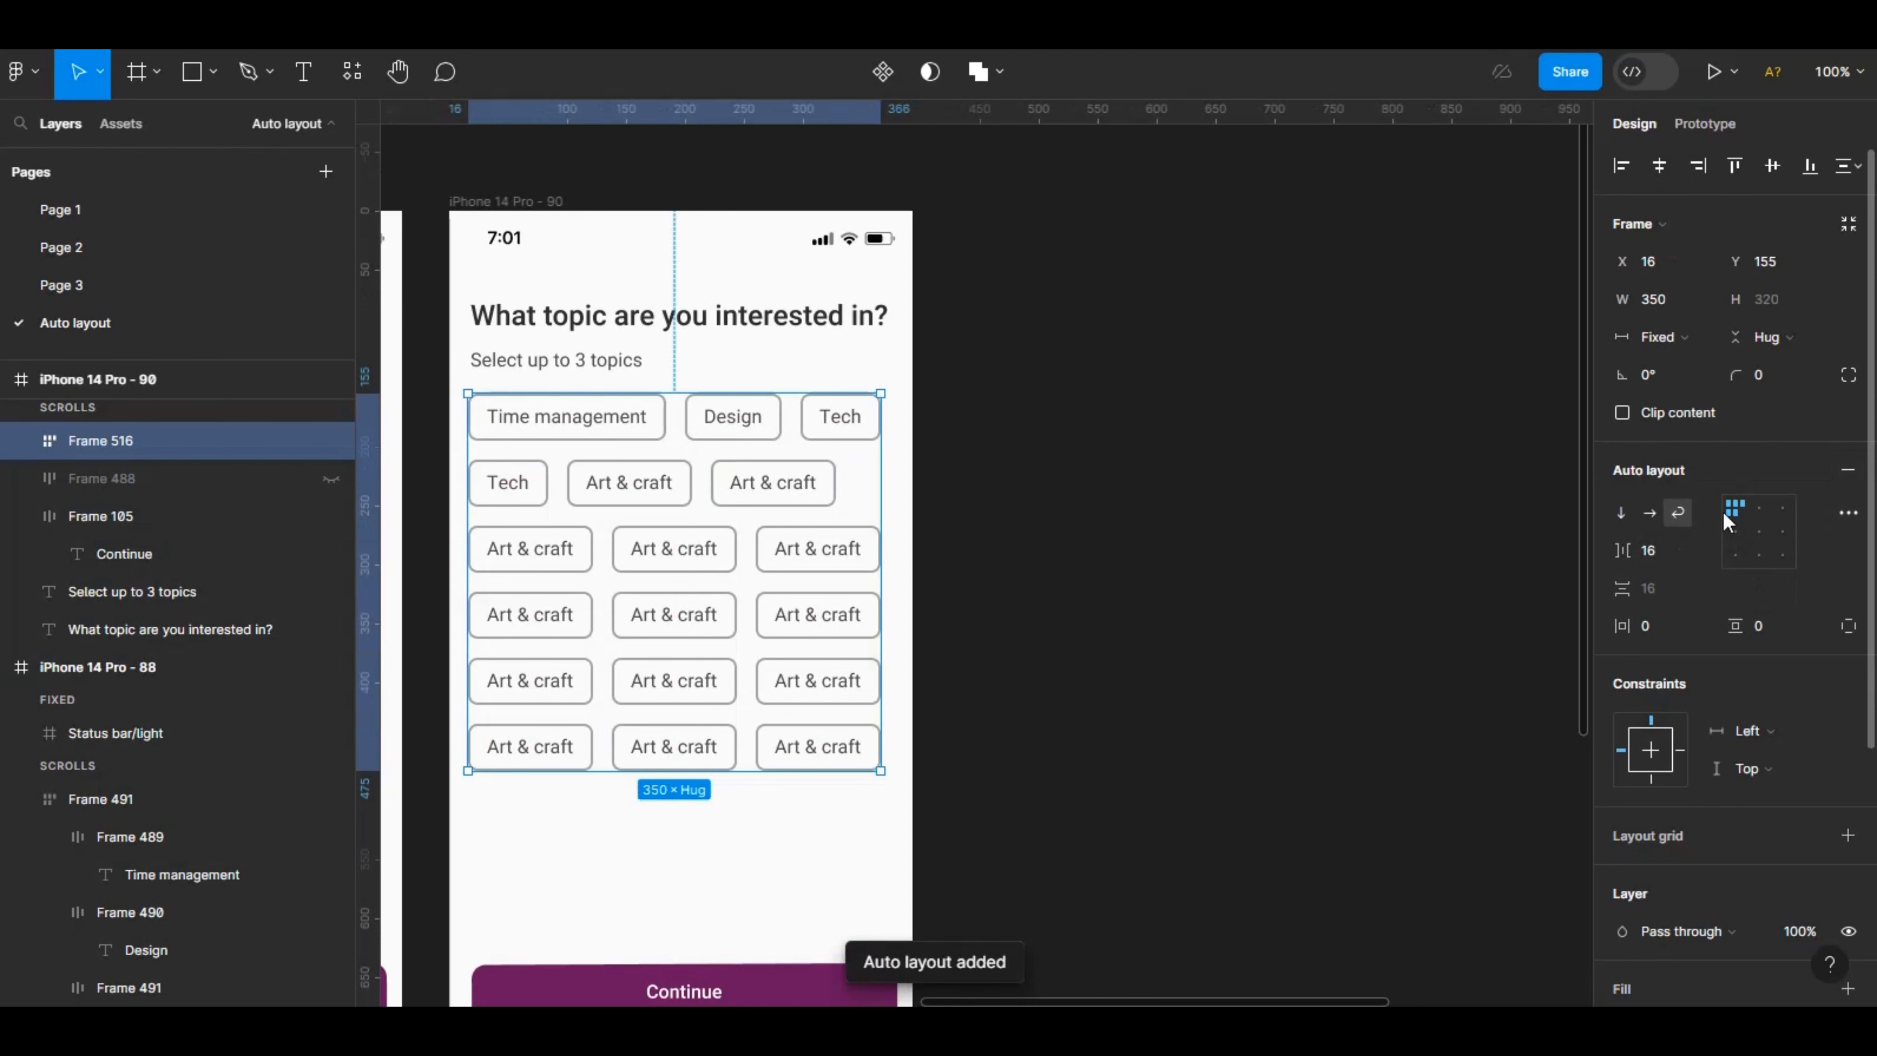
Try the vertical and horizontal layout directions on the topic tags frame and return it to Wrap.
{"action": "left_click", "coordinate": [1622, 512]}
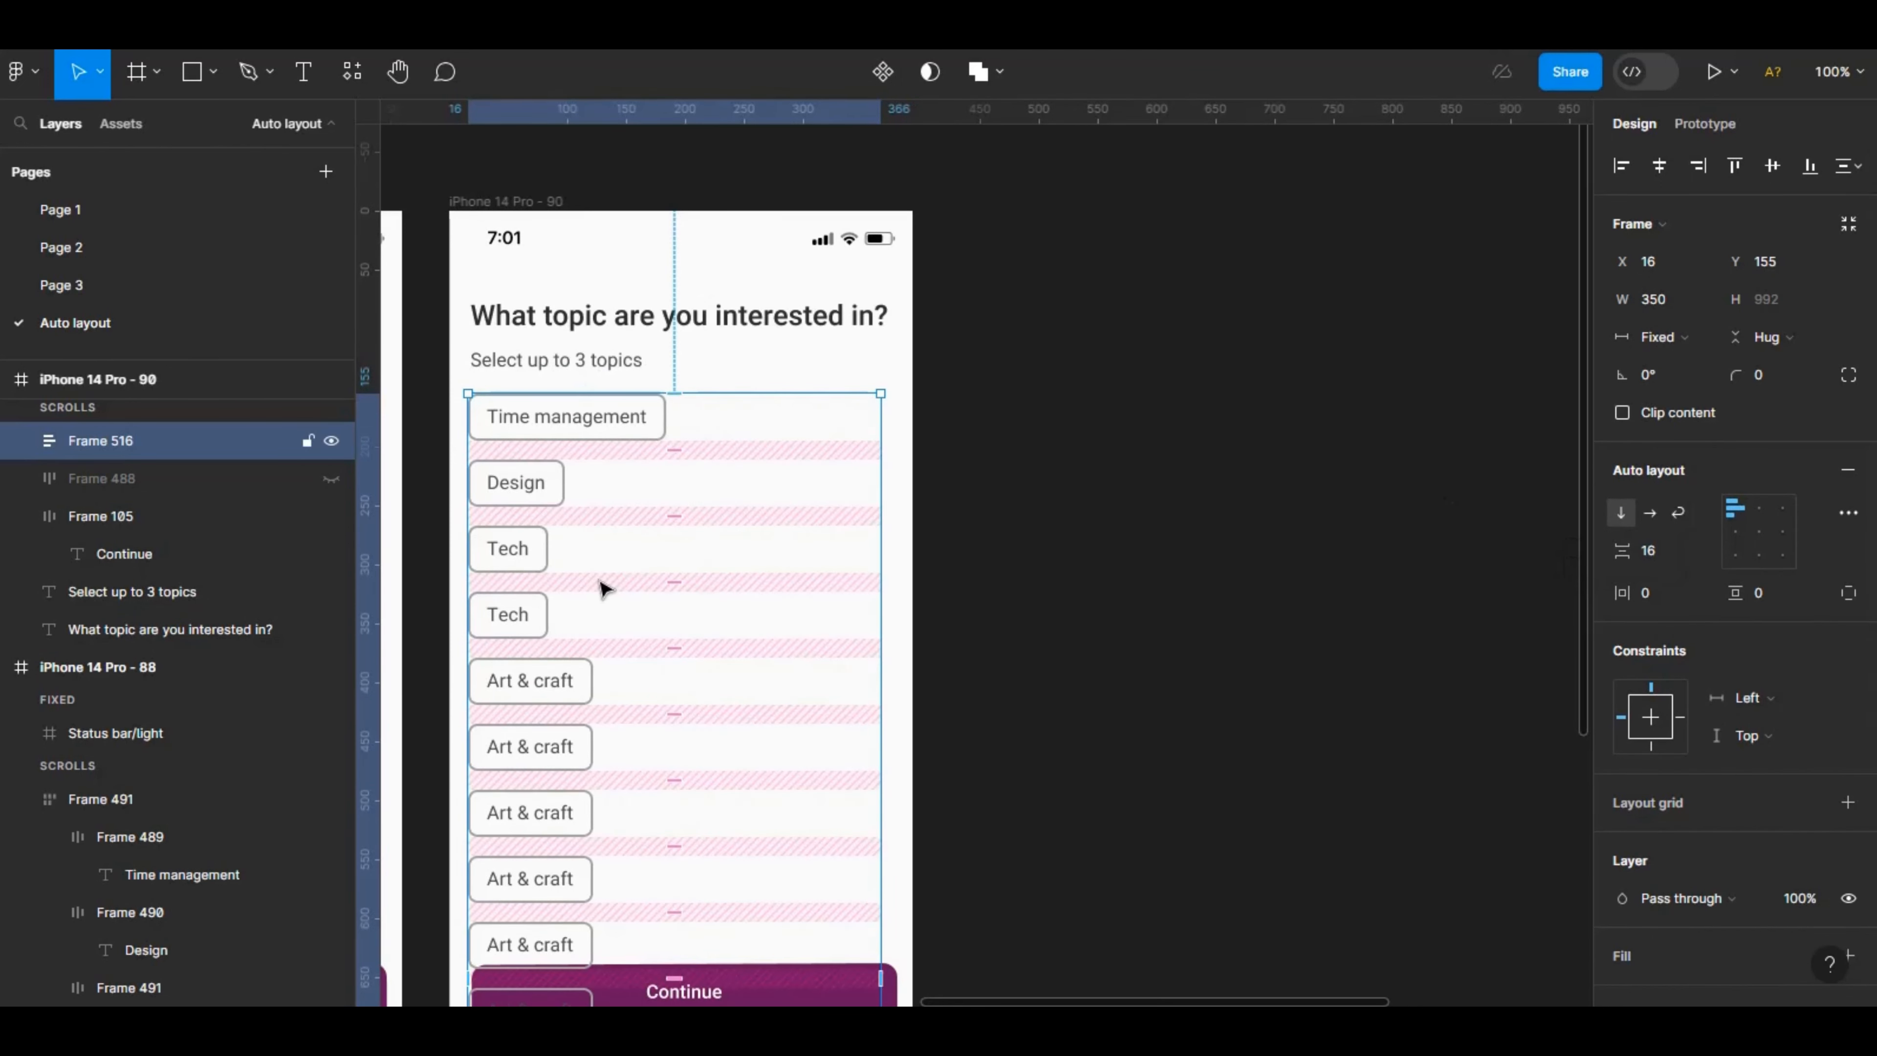
{"action": "key", "text": "minus"}
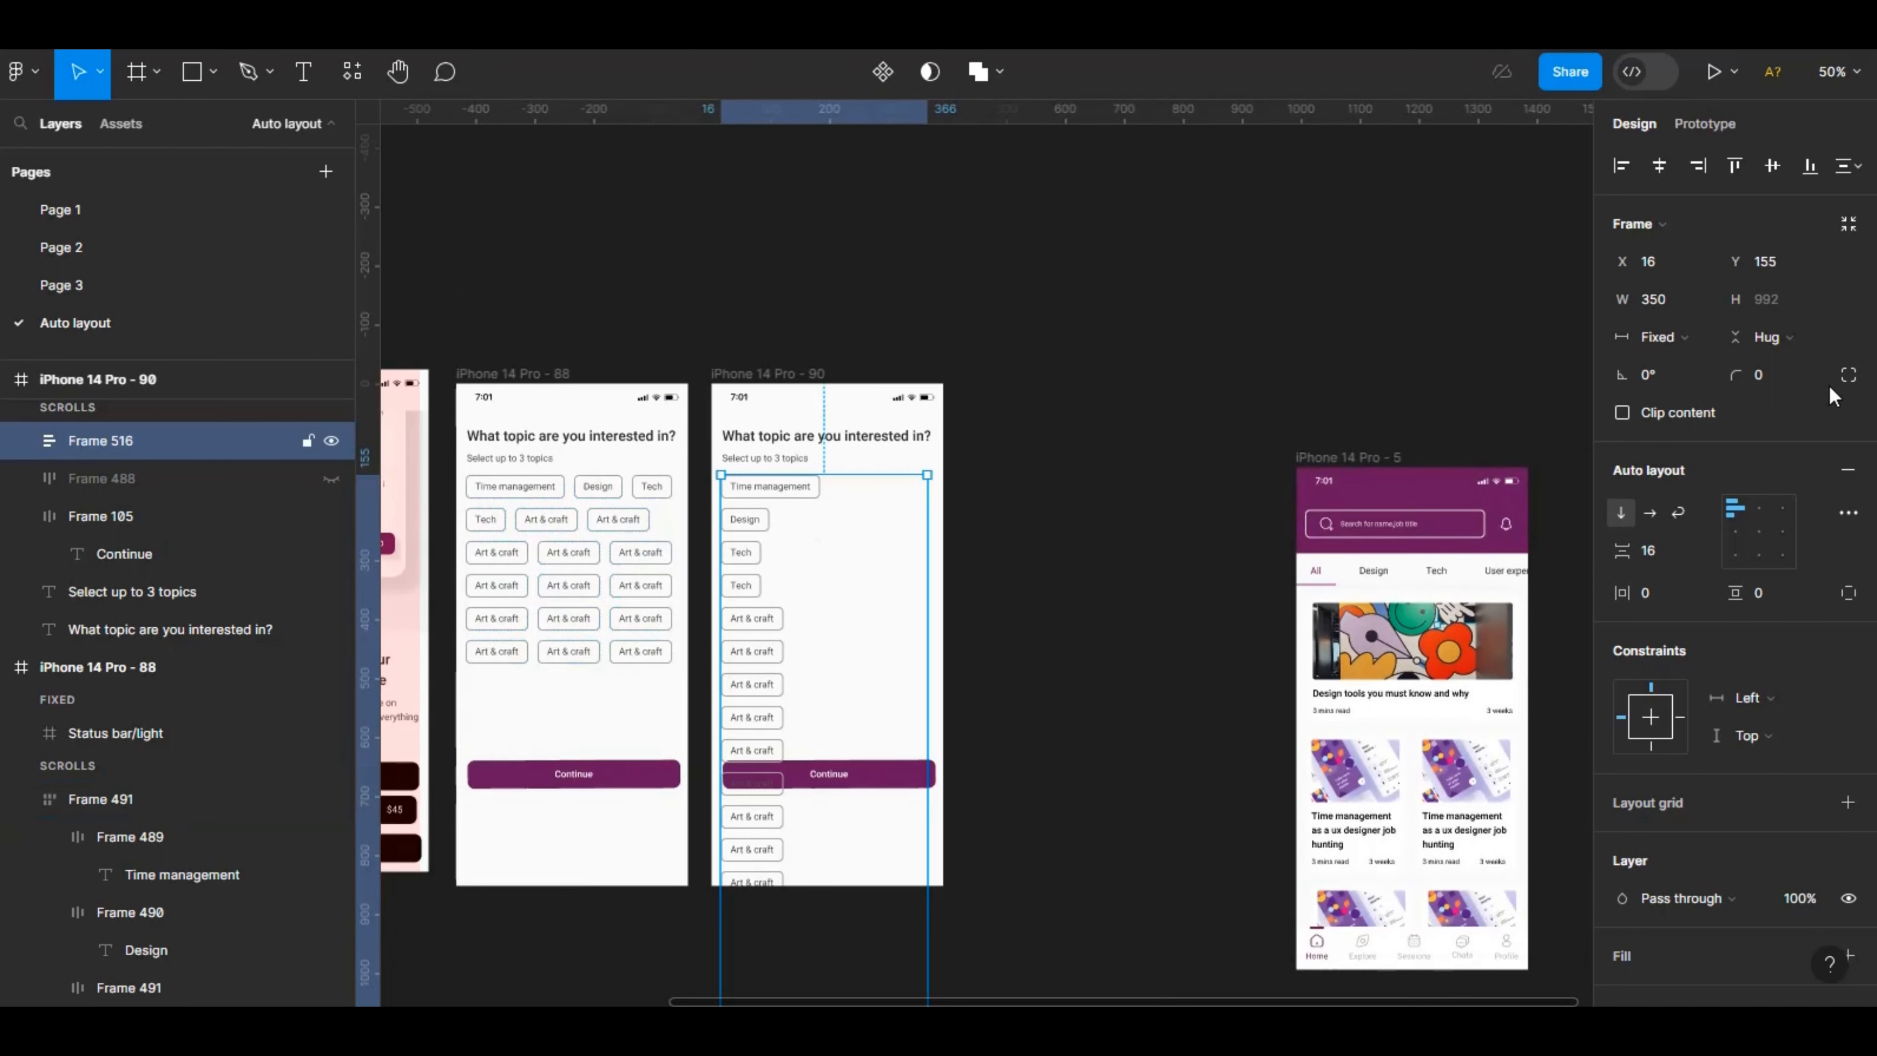
{"action": "left_click", "coordinate": [1651, 514]}
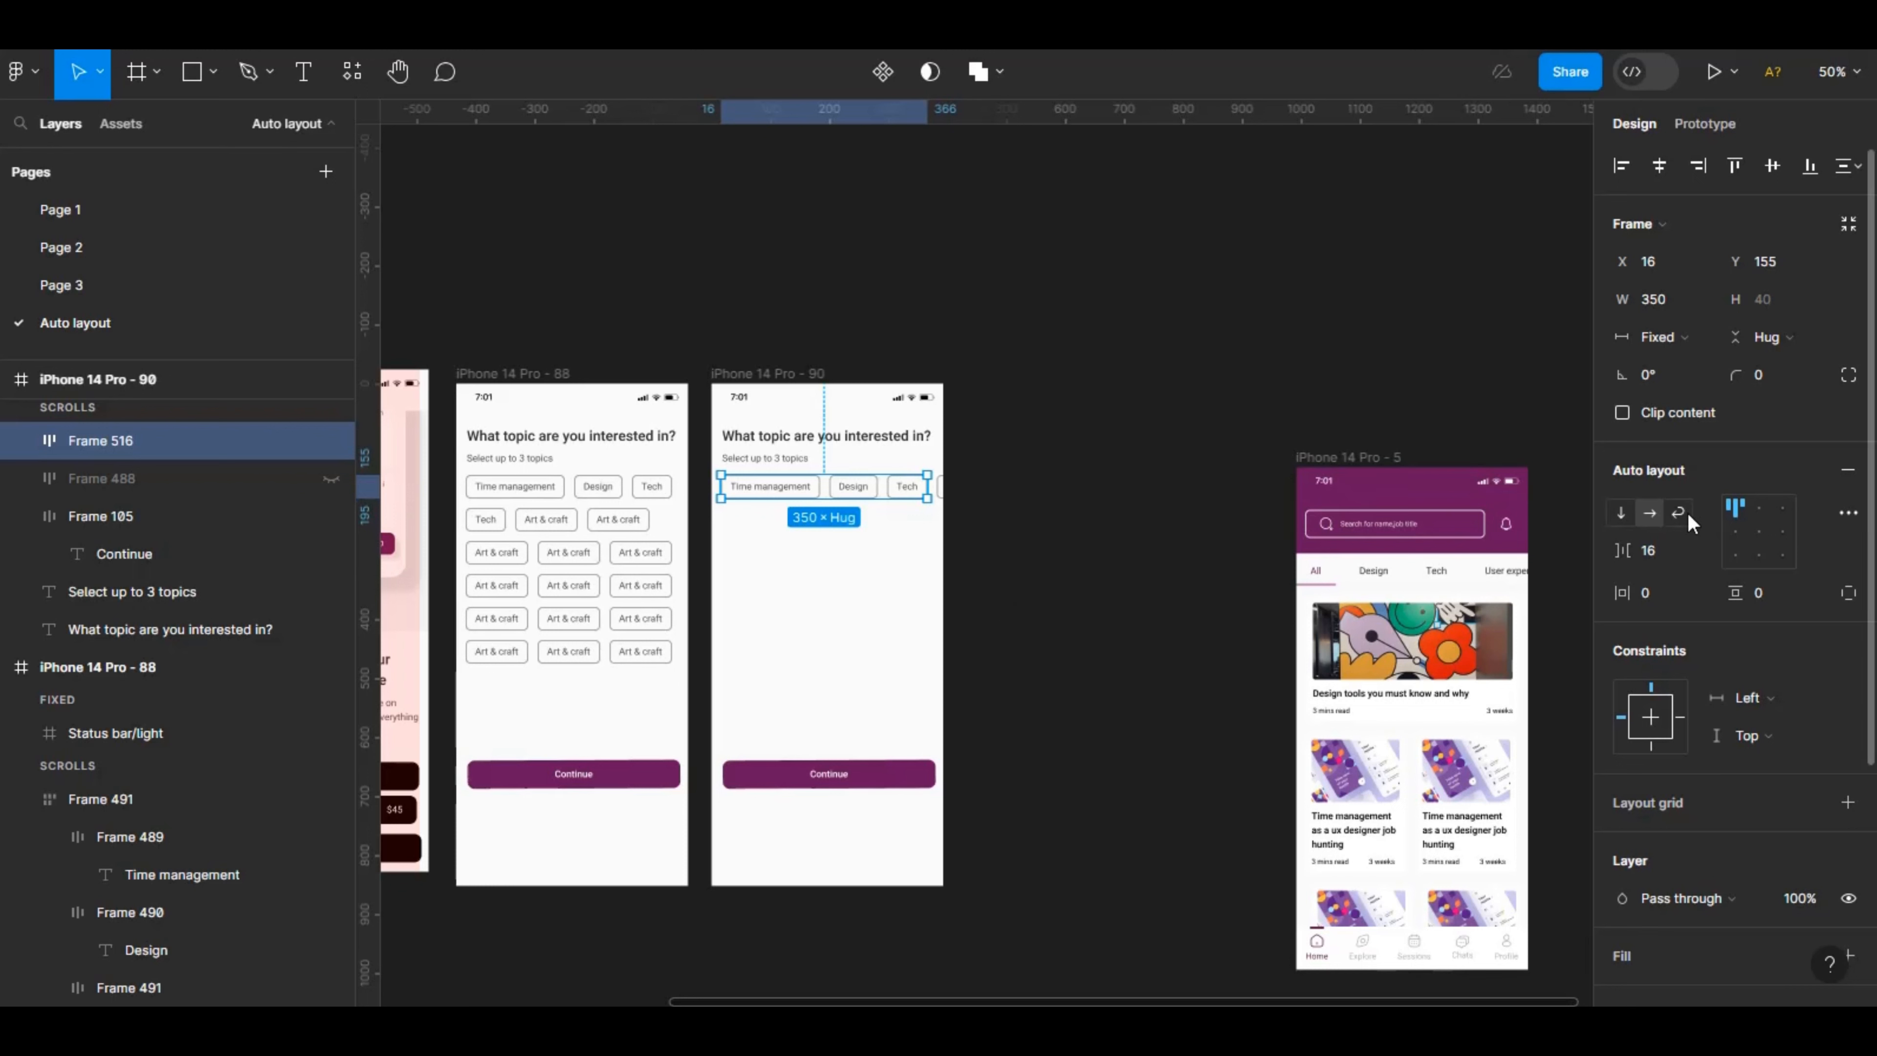
{"action": "left_click", "coordinate": [1620, 513]}
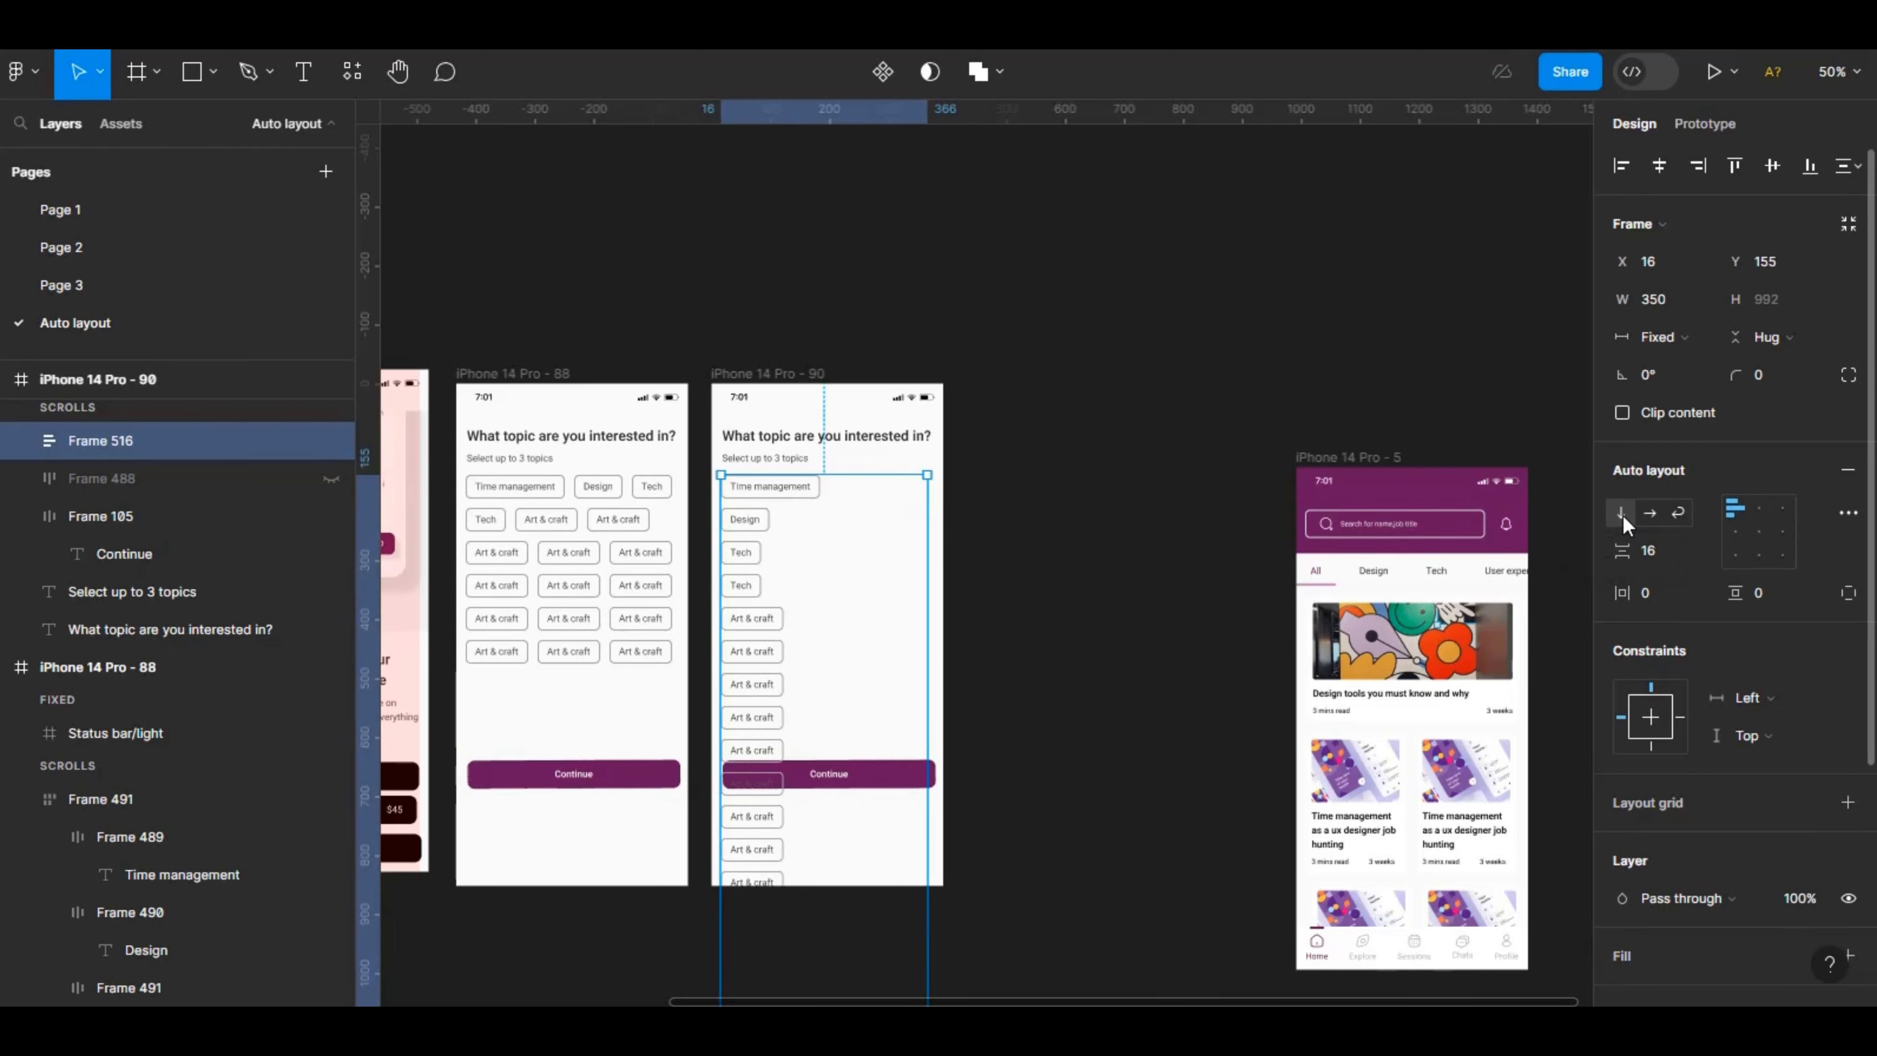
{"action": "left_click", "coordinate": [1651, 511]}
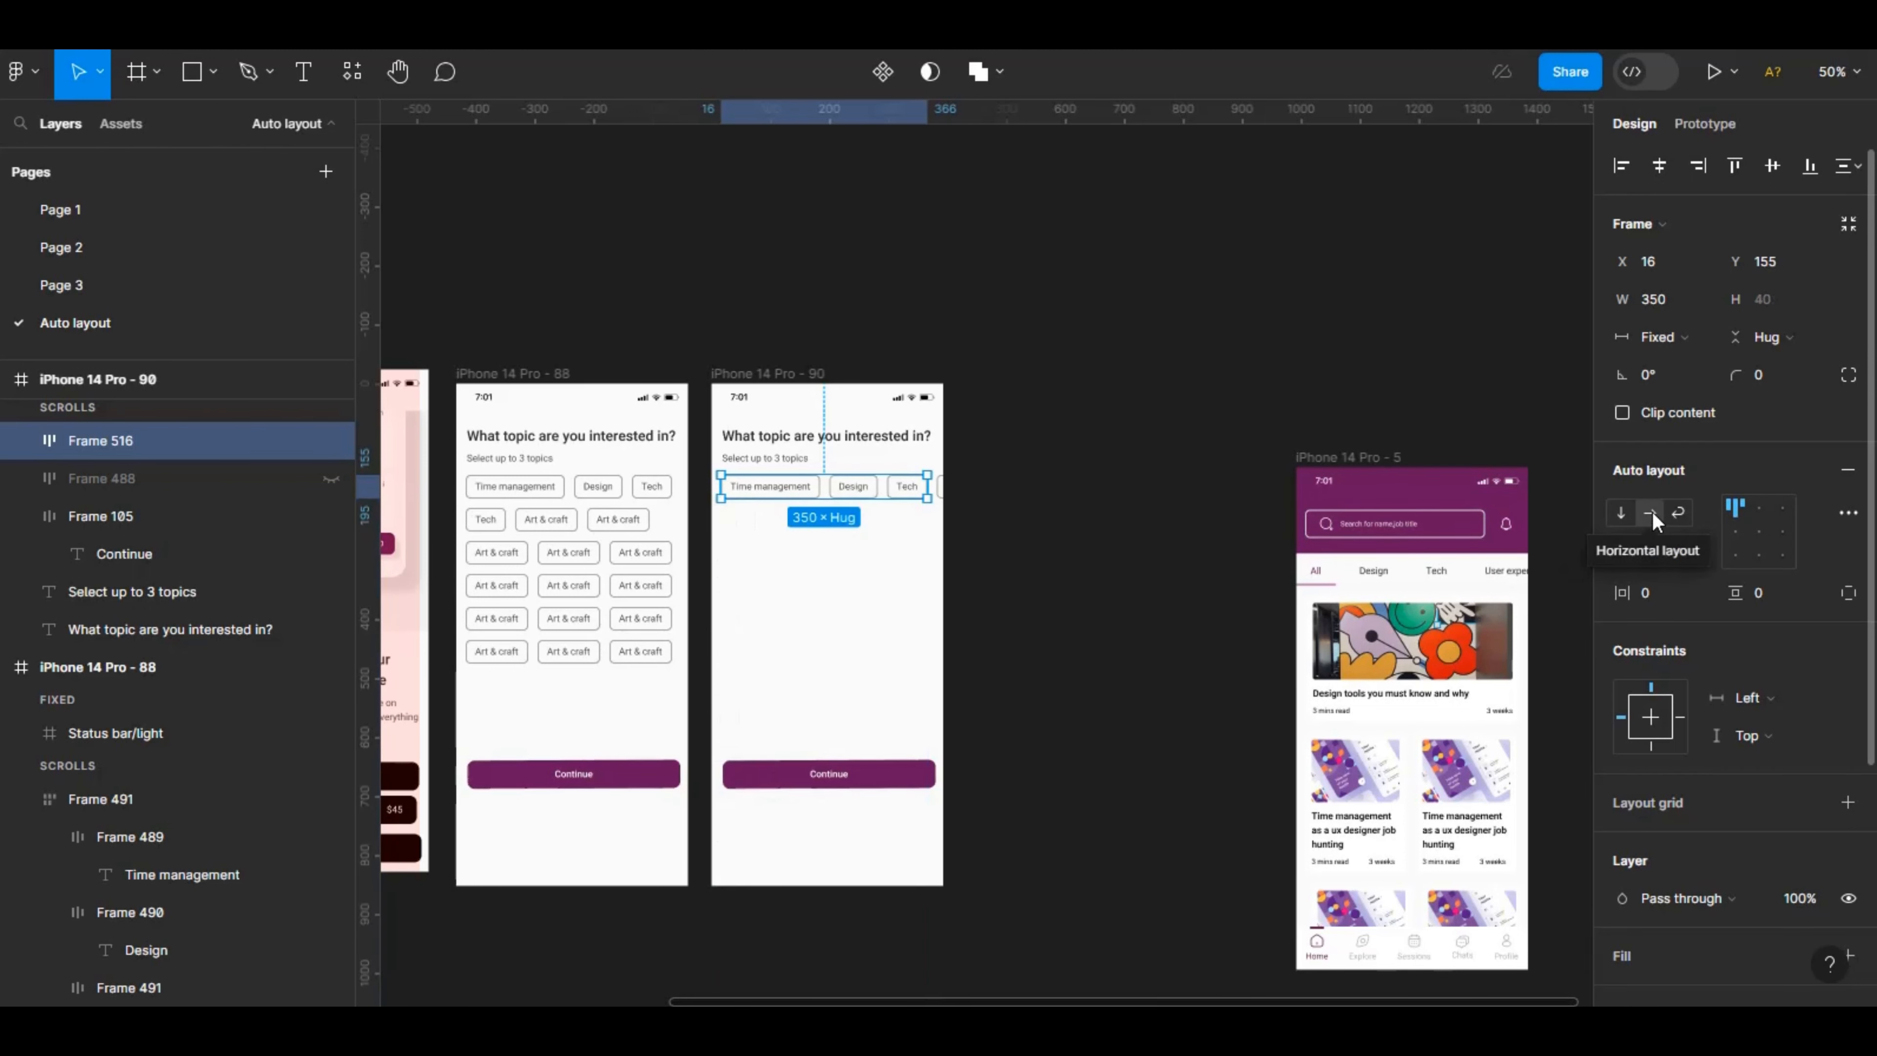
{"action": "left_click", "coordinate": [1619, 513]}
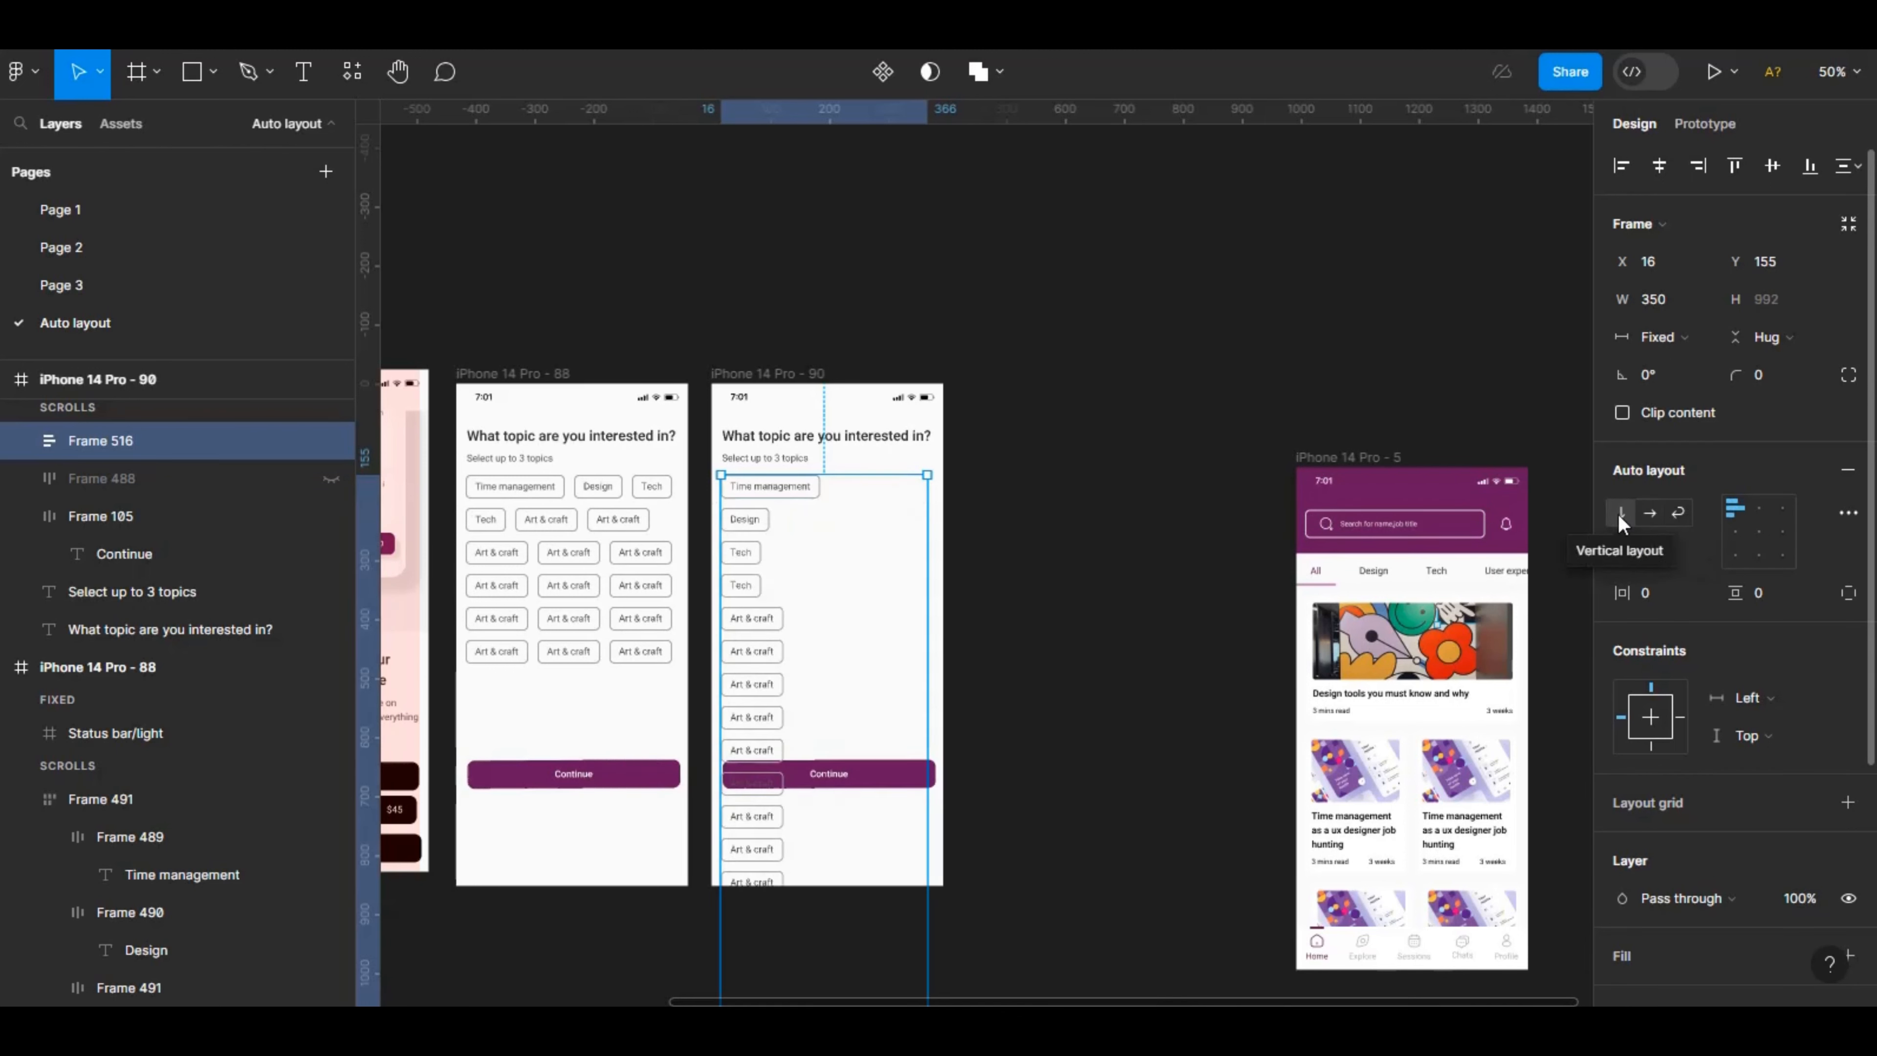
{"action": "left_click", "coordinate": [1650, 512]}
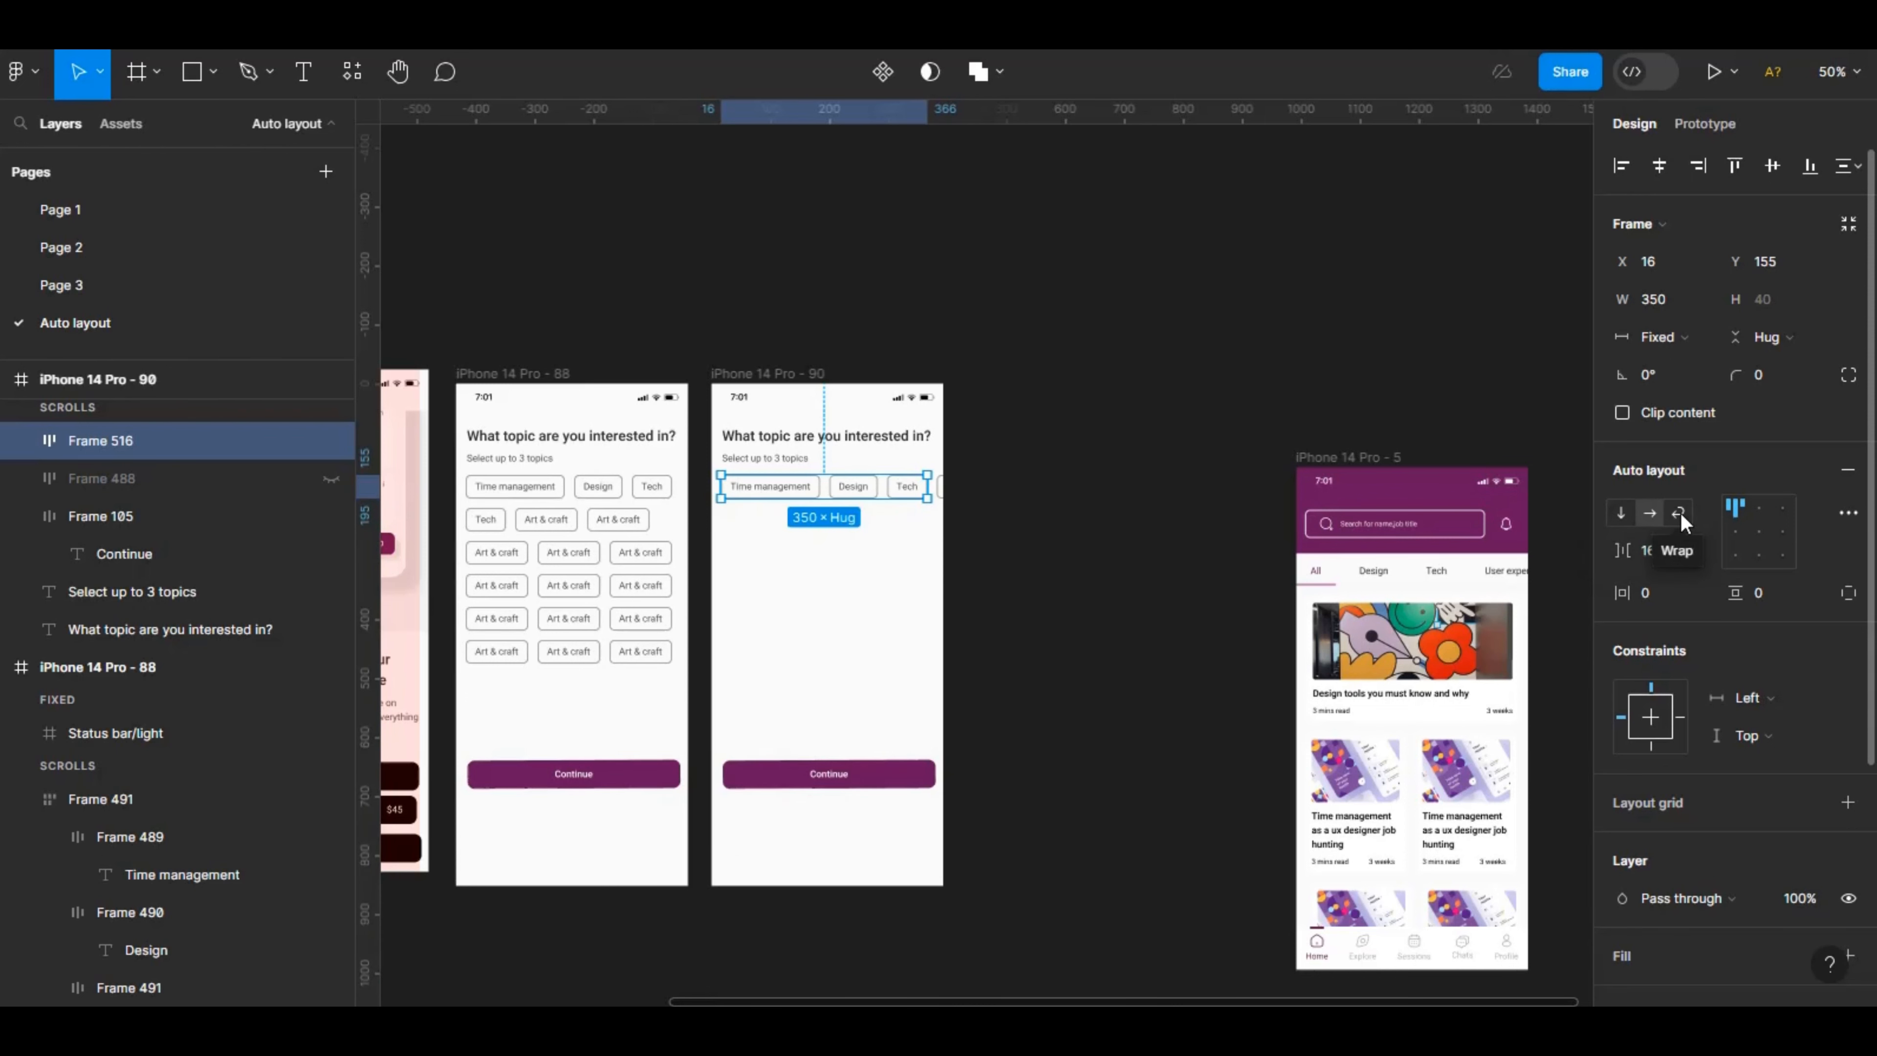
{"action": "left_click", "coordinate": [1679, 511]}
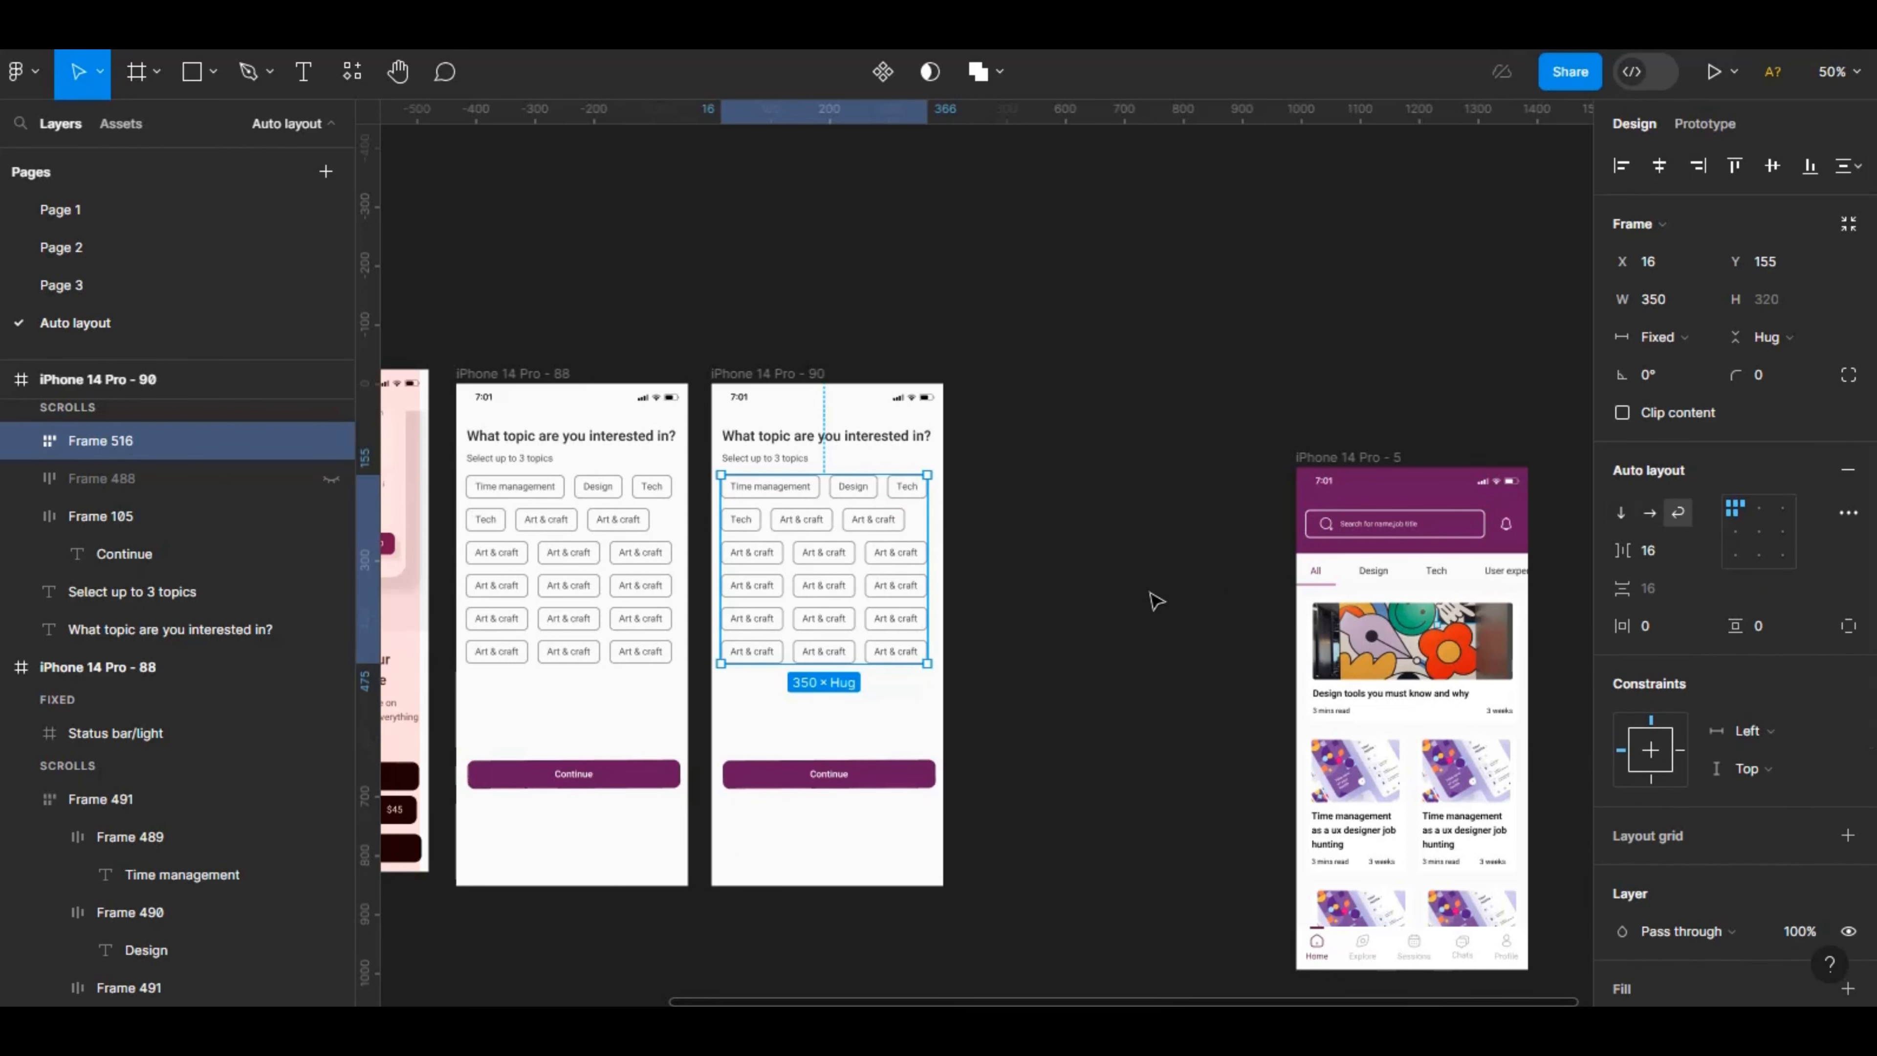
{"action": "key", "text": "shift+0"}
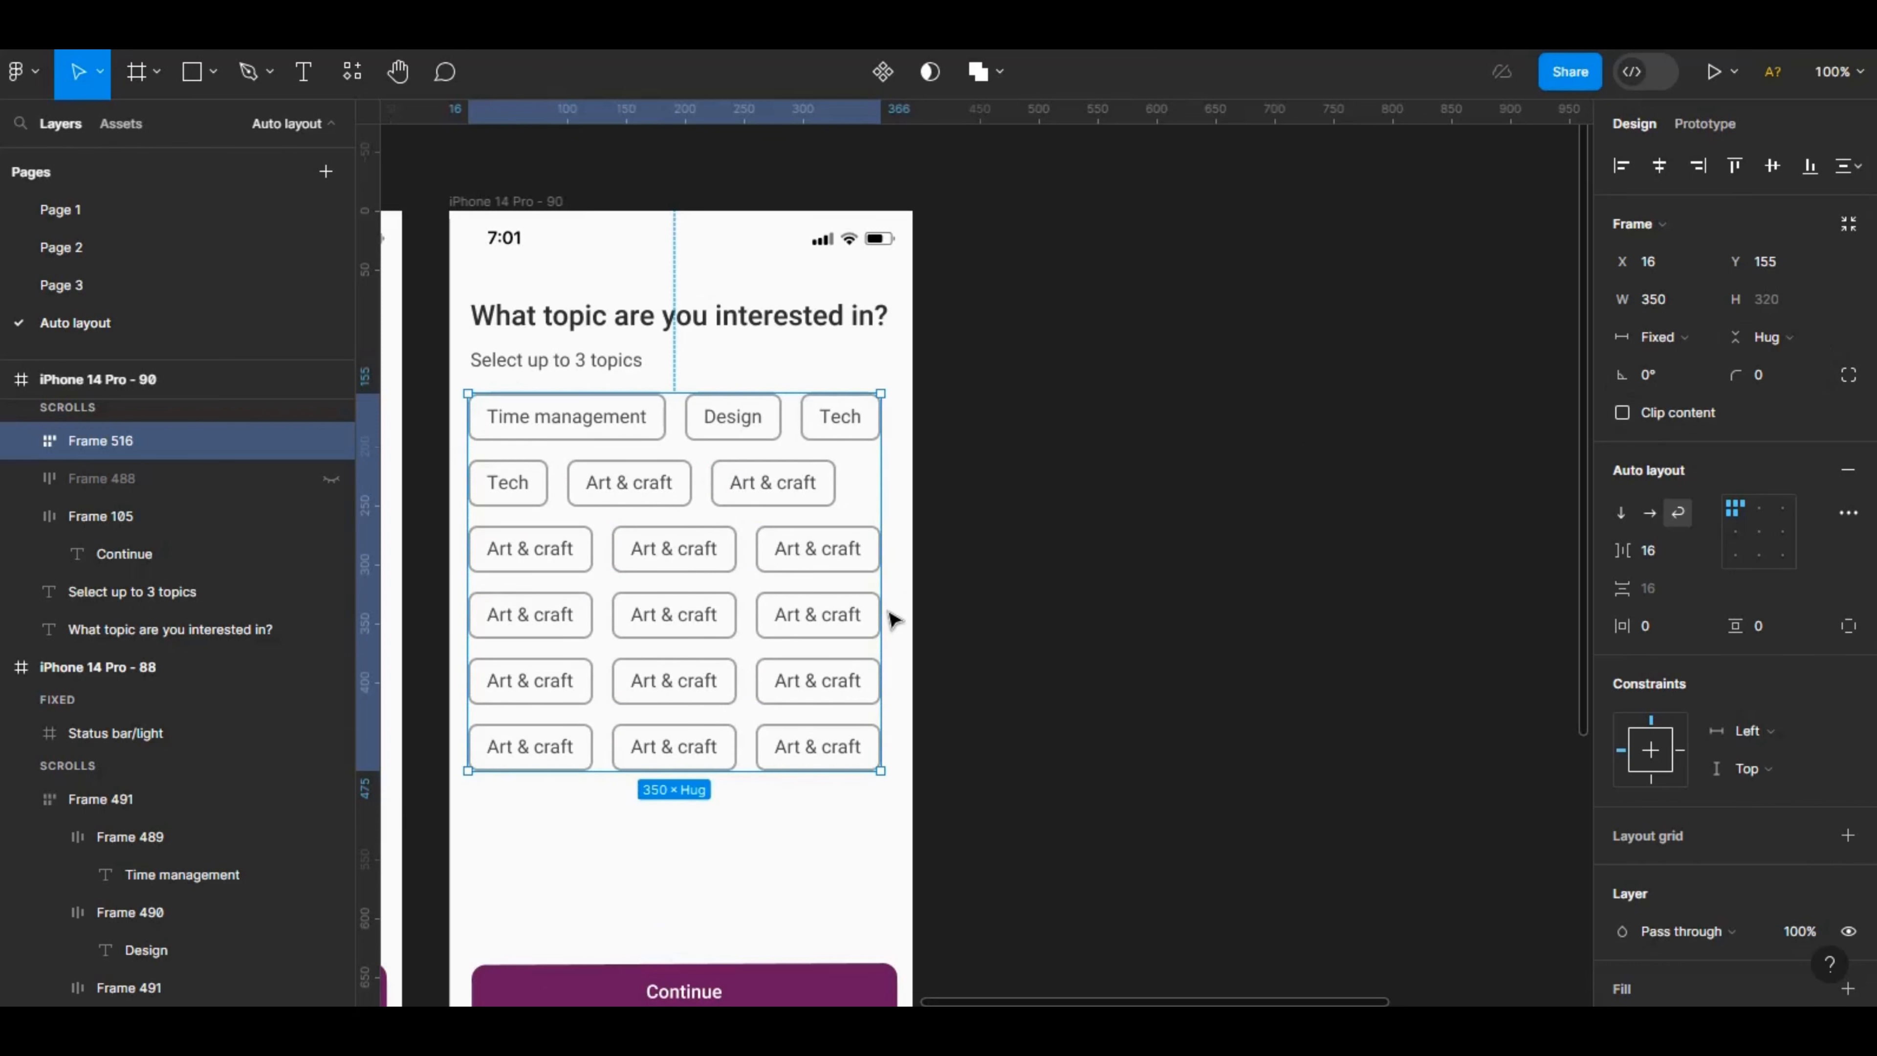
Widen the topic tags frame to about 364 and set the vertical gap between its rows to 8.
{"action": "mouse_move", "coordinate": [888, 546]}
{"action": "left_mouse_down"}
{"action": "mouse_move", "coordinate": [756, 532]}
{"action": "mouse_move", "coordinate": [895, 526]}
{"action": "left_mouse_up"}
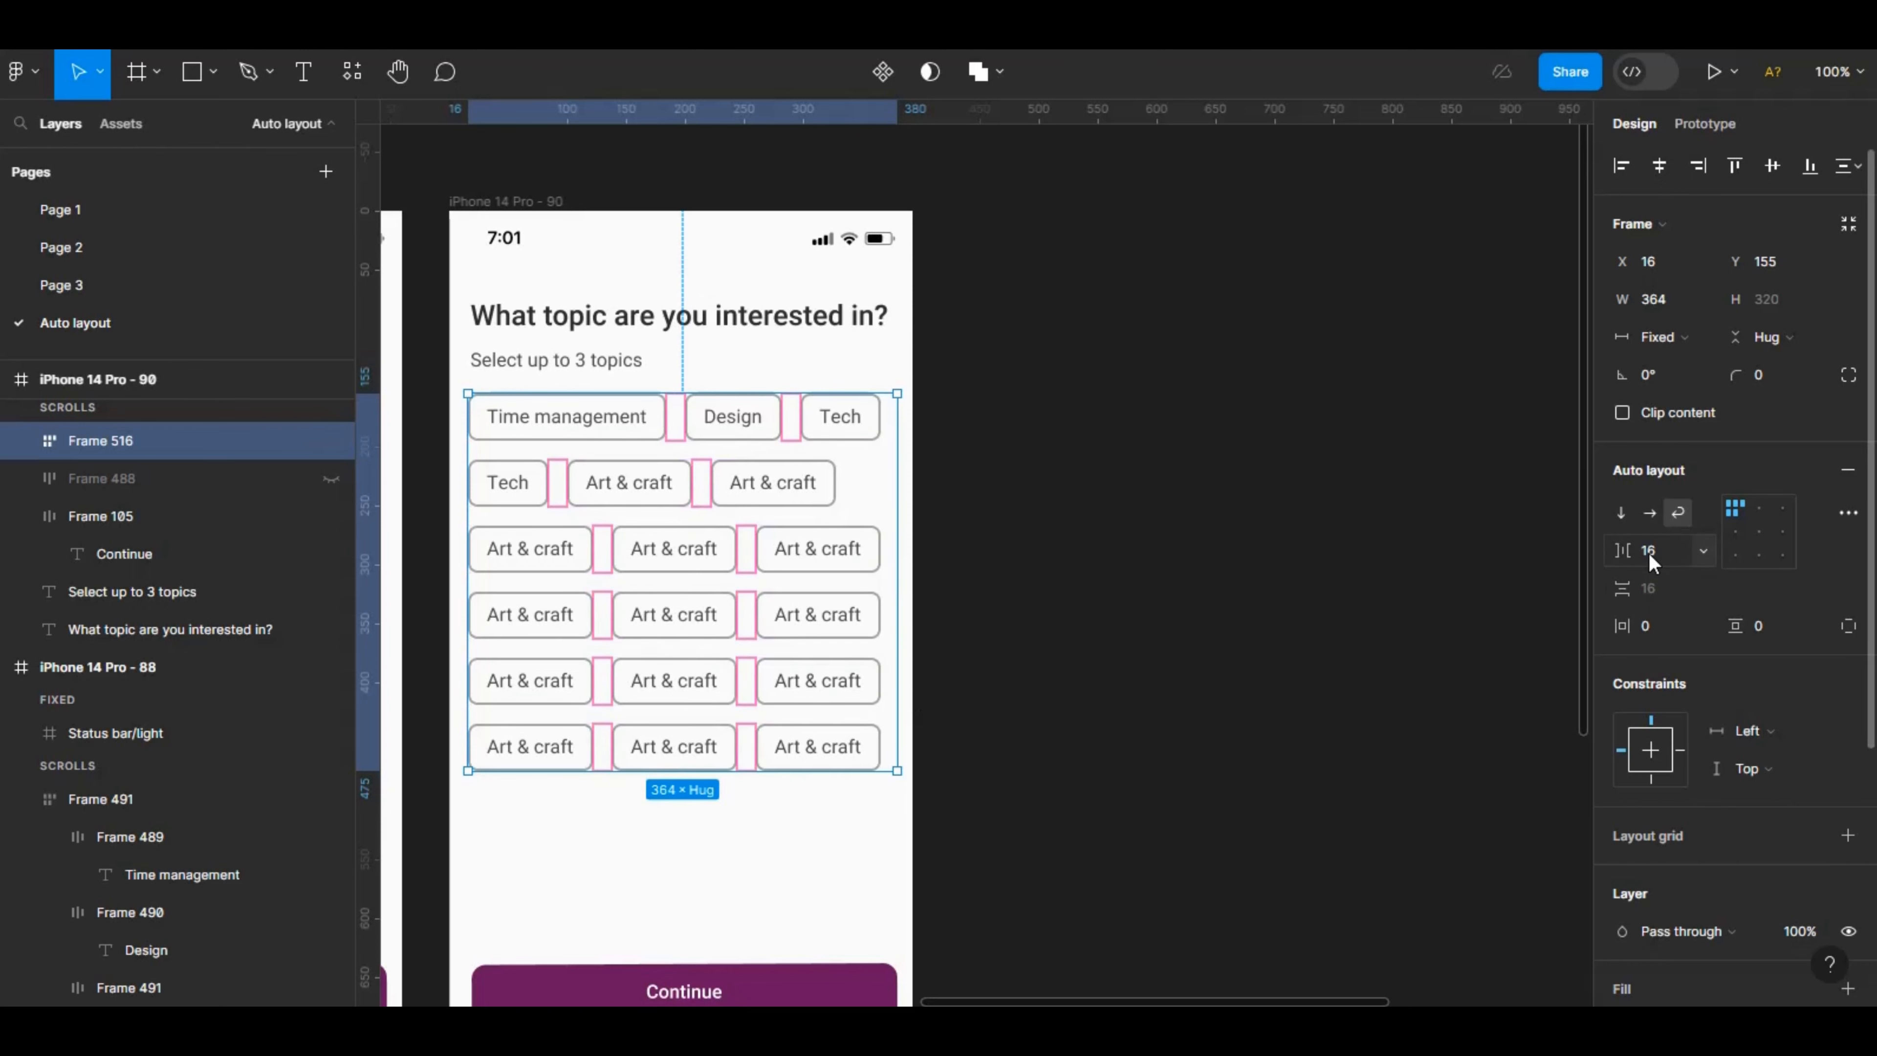
{"action": "left_click", "coordinate": [1656, 596]}
{"action": "type", "text": "8"}
{"action": "key", "text": "Return"}
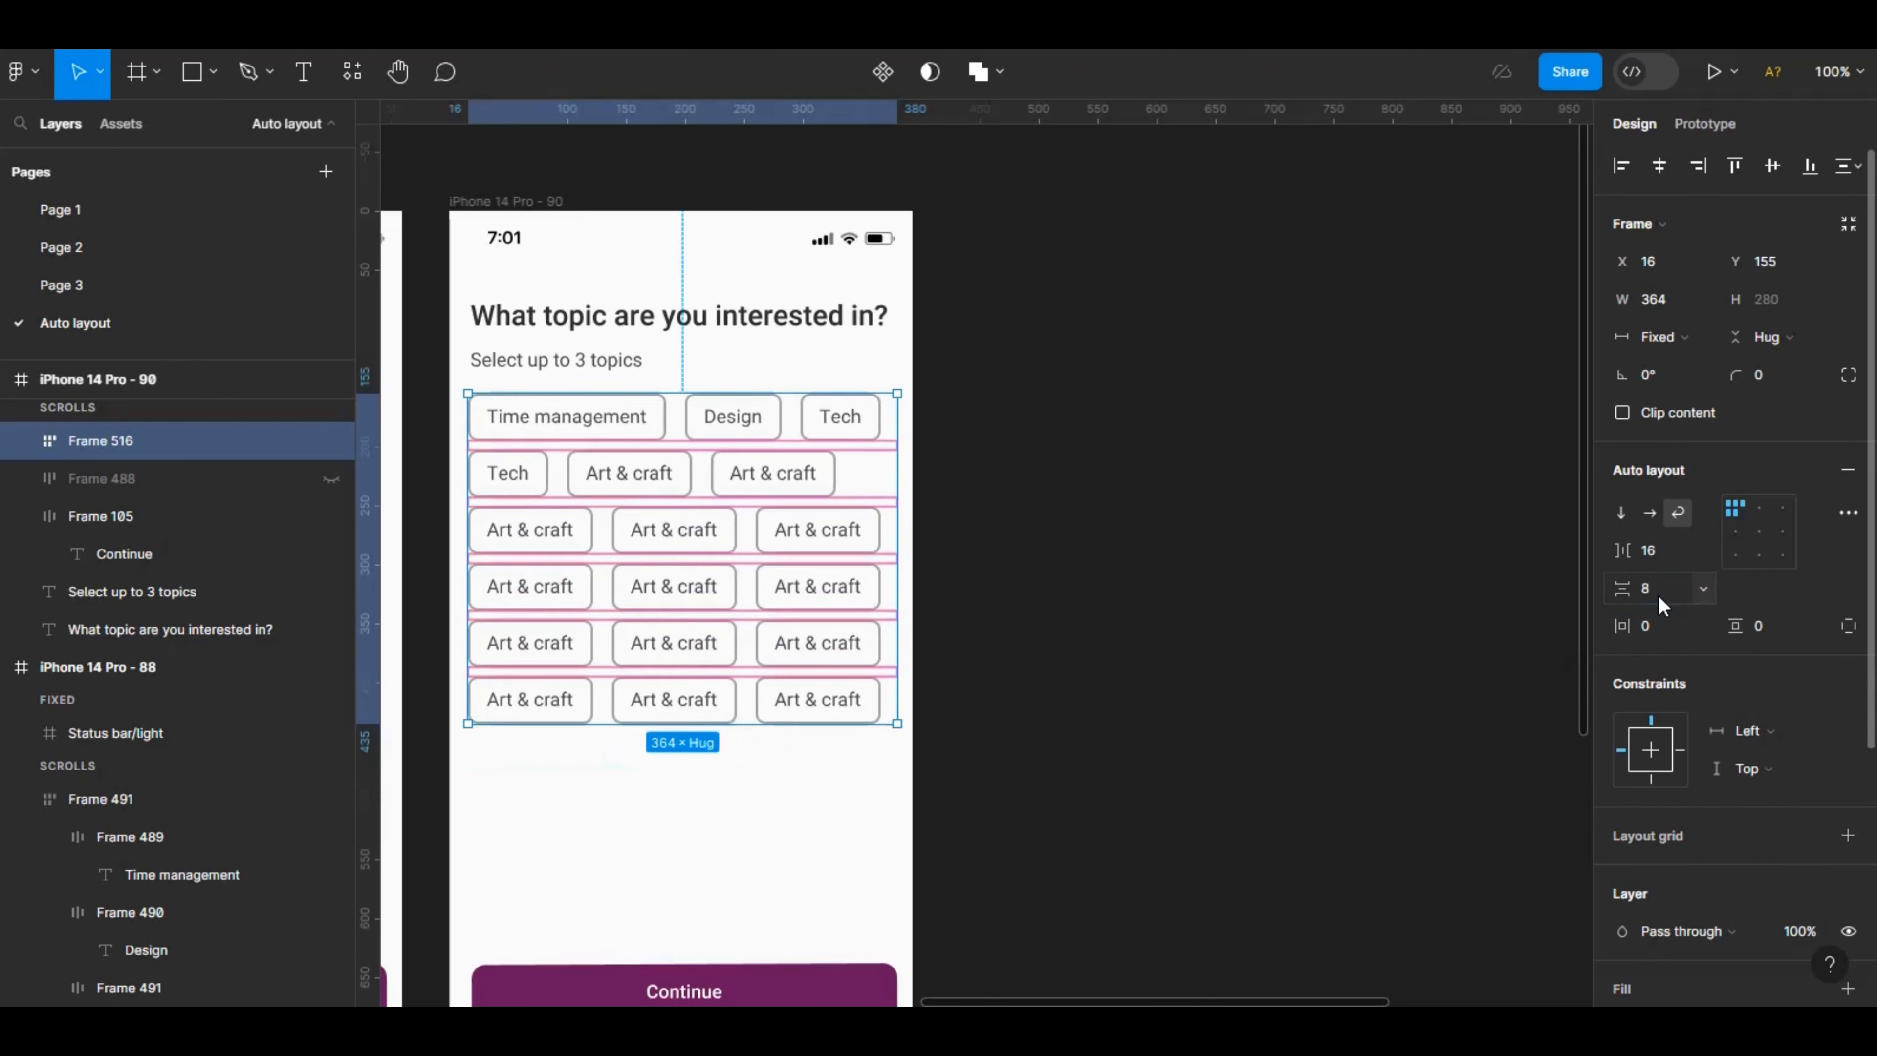
Duplicate the last "Art & craft" tag six times within the wrapped topic tags frame.
{"action": "double_click", "coordinate": [792, 709]}
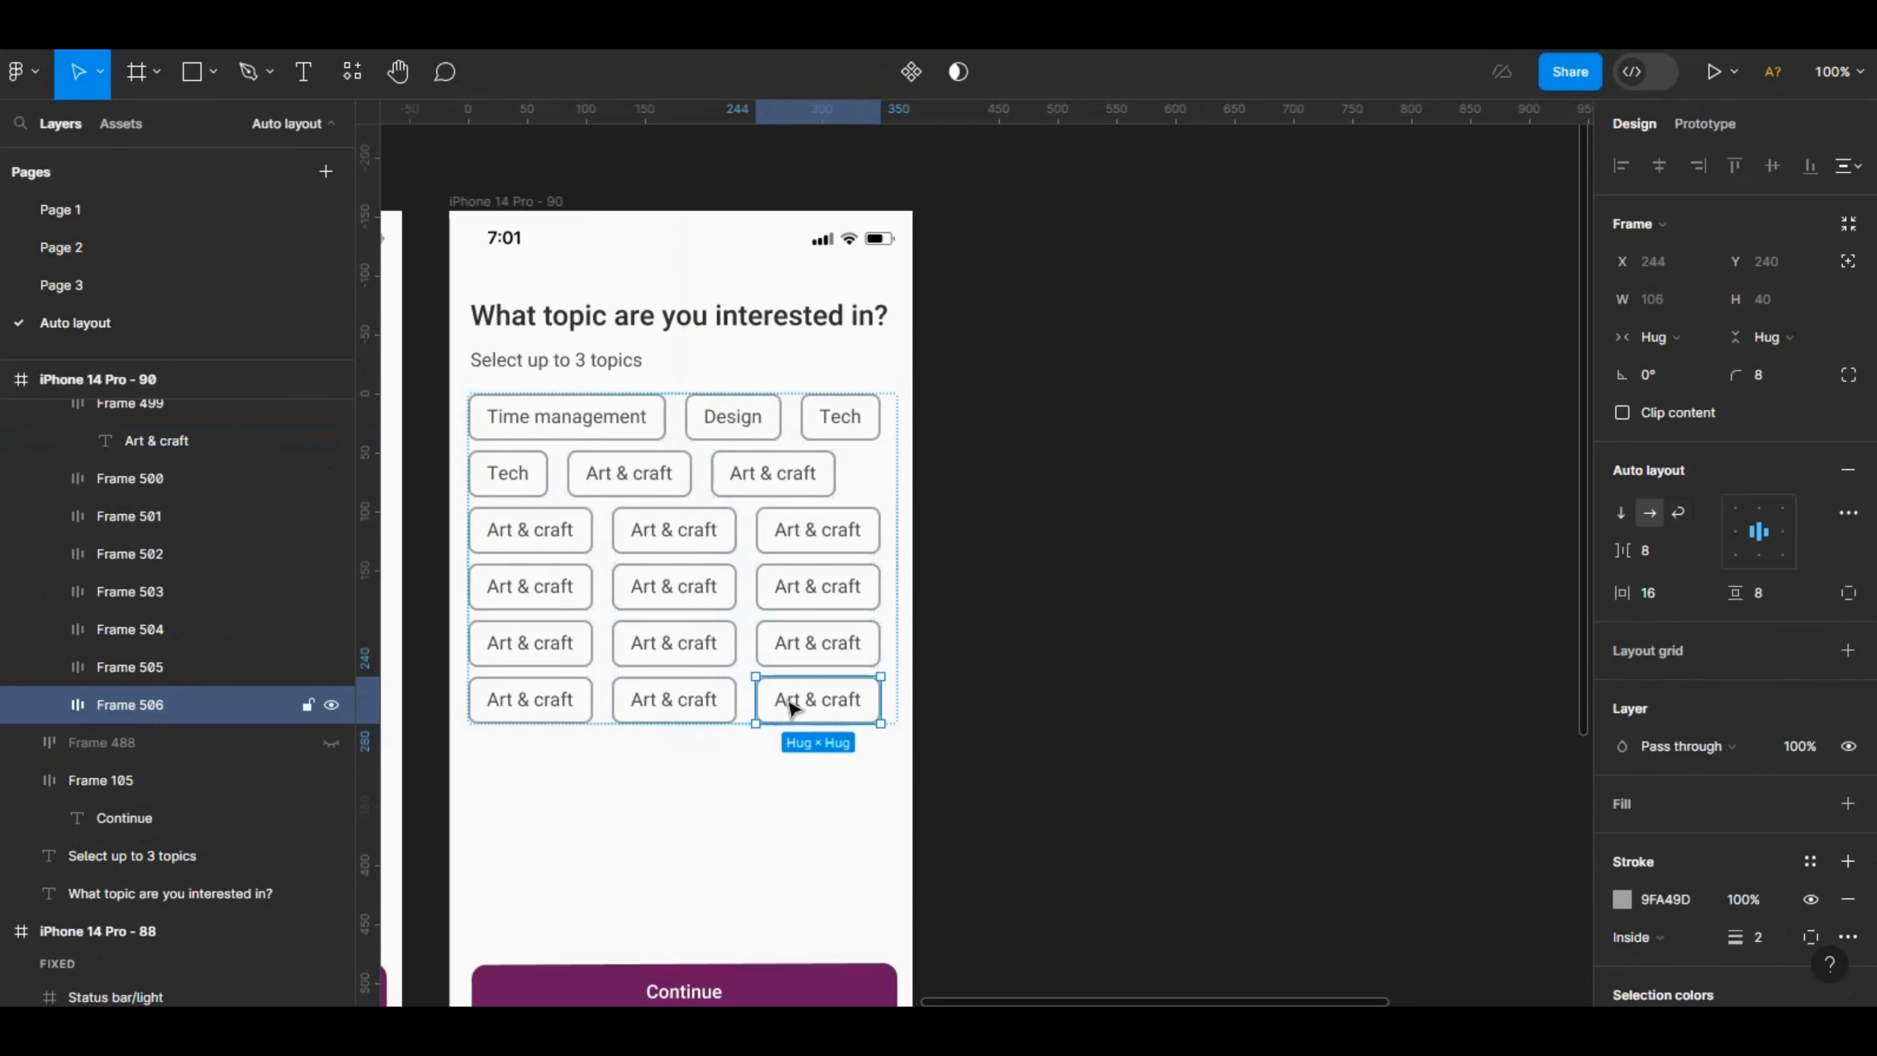
{"action": "key", "text": "ctrl+d"}
{"action": "key", "text": "ctrl+d"}
{"action": "key", "text": "ctrl+d"}
{"action": "key", "text": "ctrl+d"}
{"action": "key", "text": "ctrl+d"}
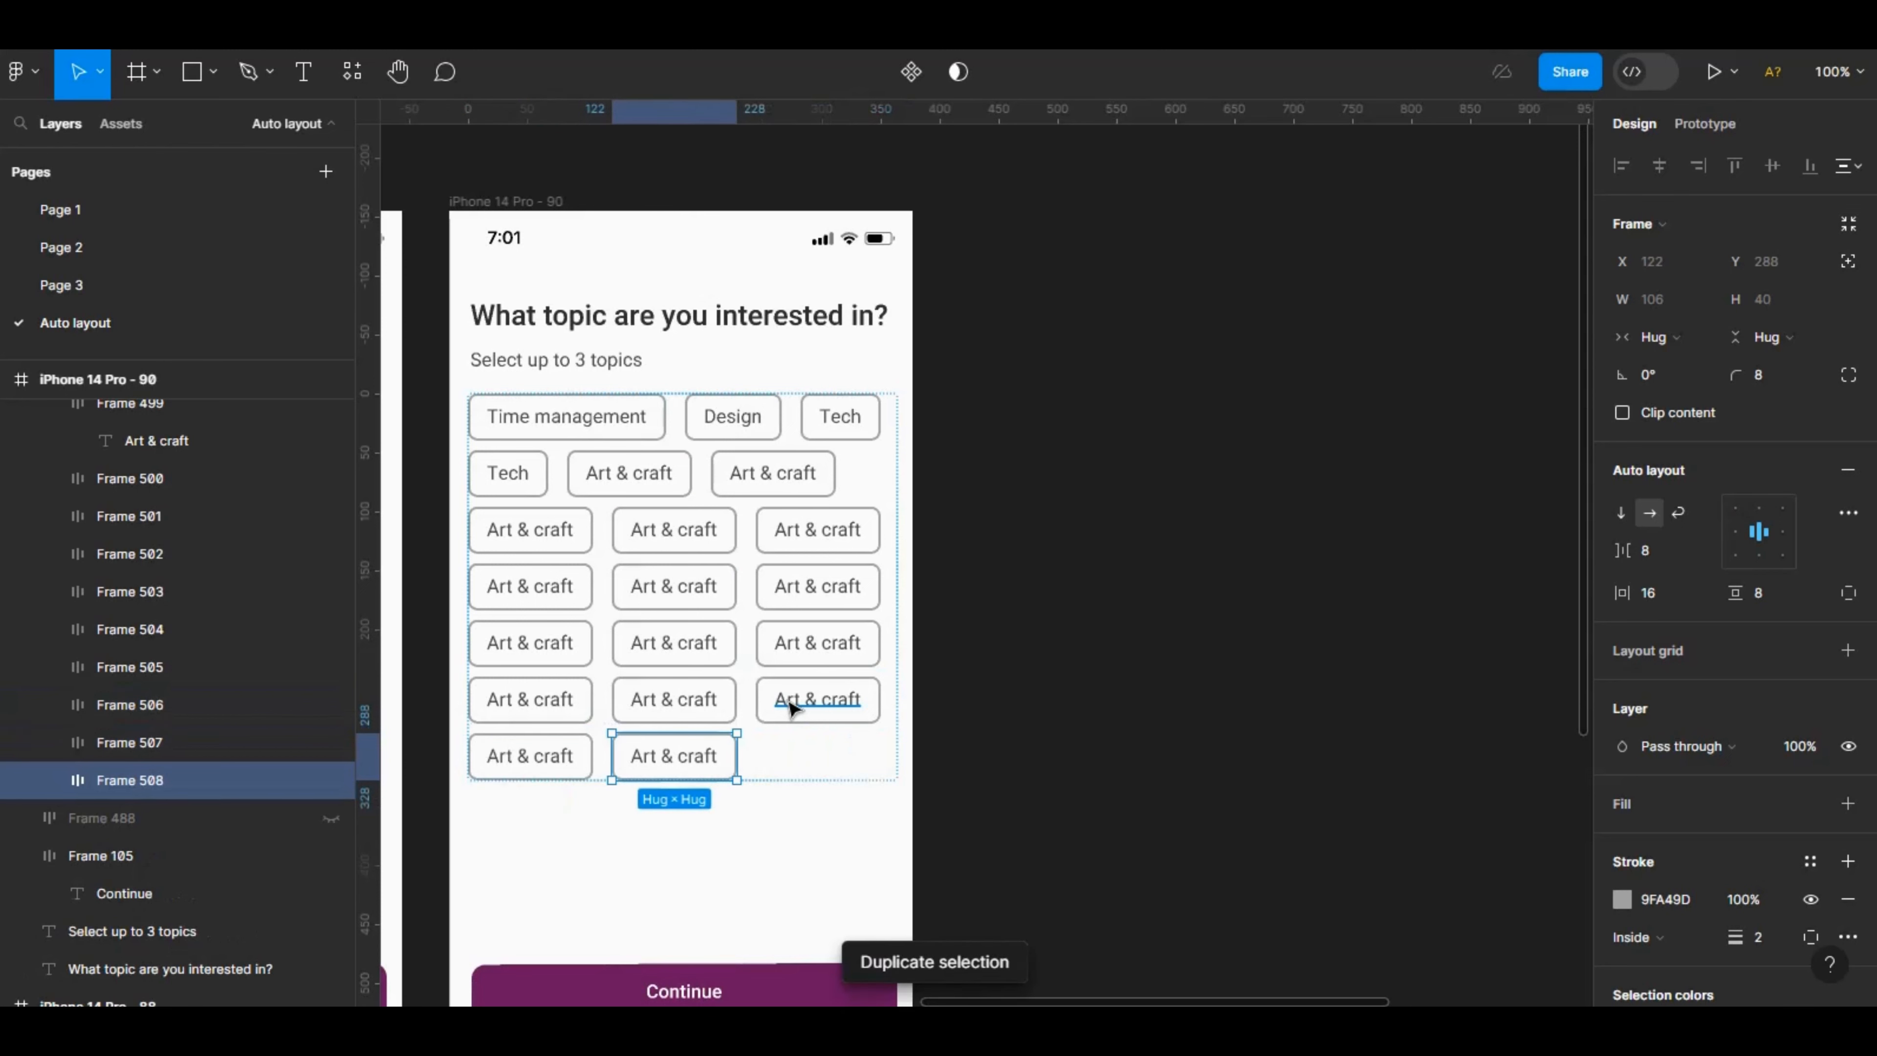
{"action": "key", "text": "ctrl+d"}
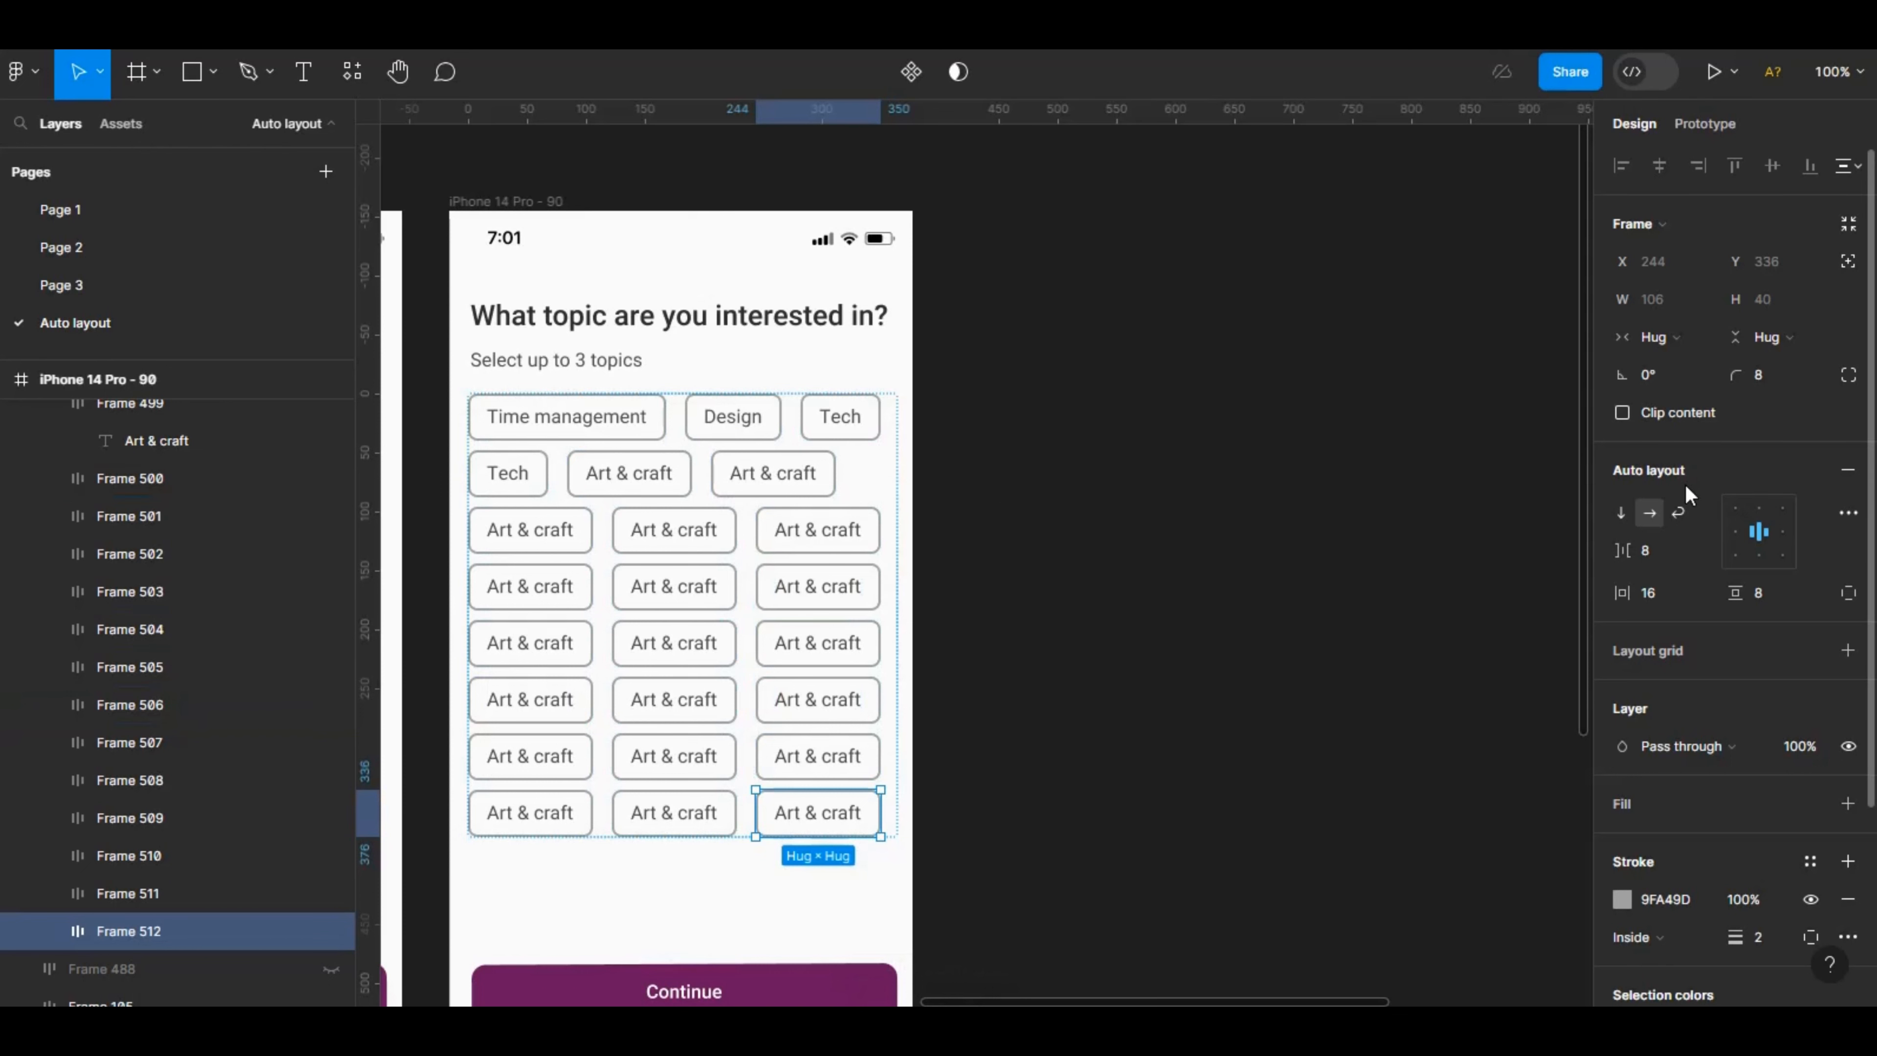
{"action": "left_click", "coordinate": [1212, 582]}
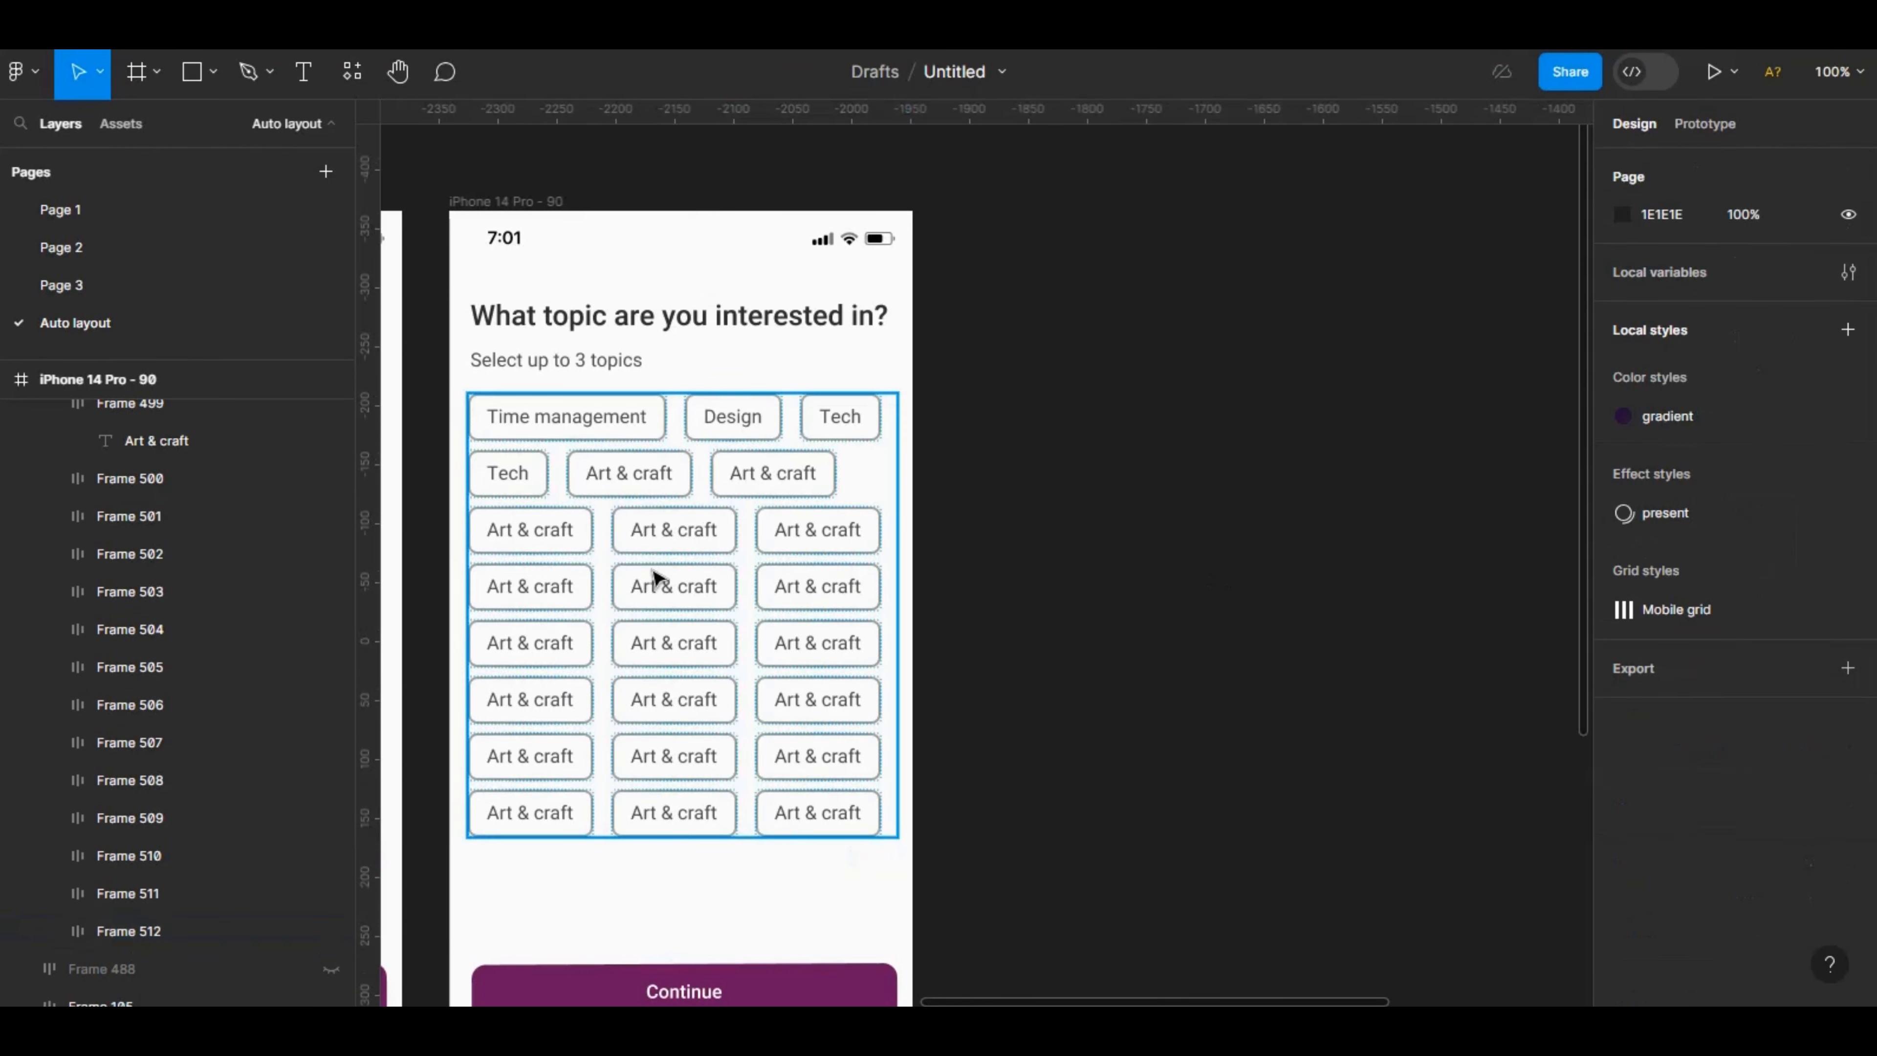
Widen the topic tags frame to about 369 and set its horizontal padding to 12 and vertical padding to 8.
{"action": "left_click", "coordinate": [899, 503]}
{"action": "mouse_move", "coordinate": [901, 500]}
{"action": "left_mouse_down"}
{"action": "mouse_move", "coordinate": [821, 494]}
{"action": "mouse_move", "coordinate": [903, 501]}
{"action": "left_mouse_up"}
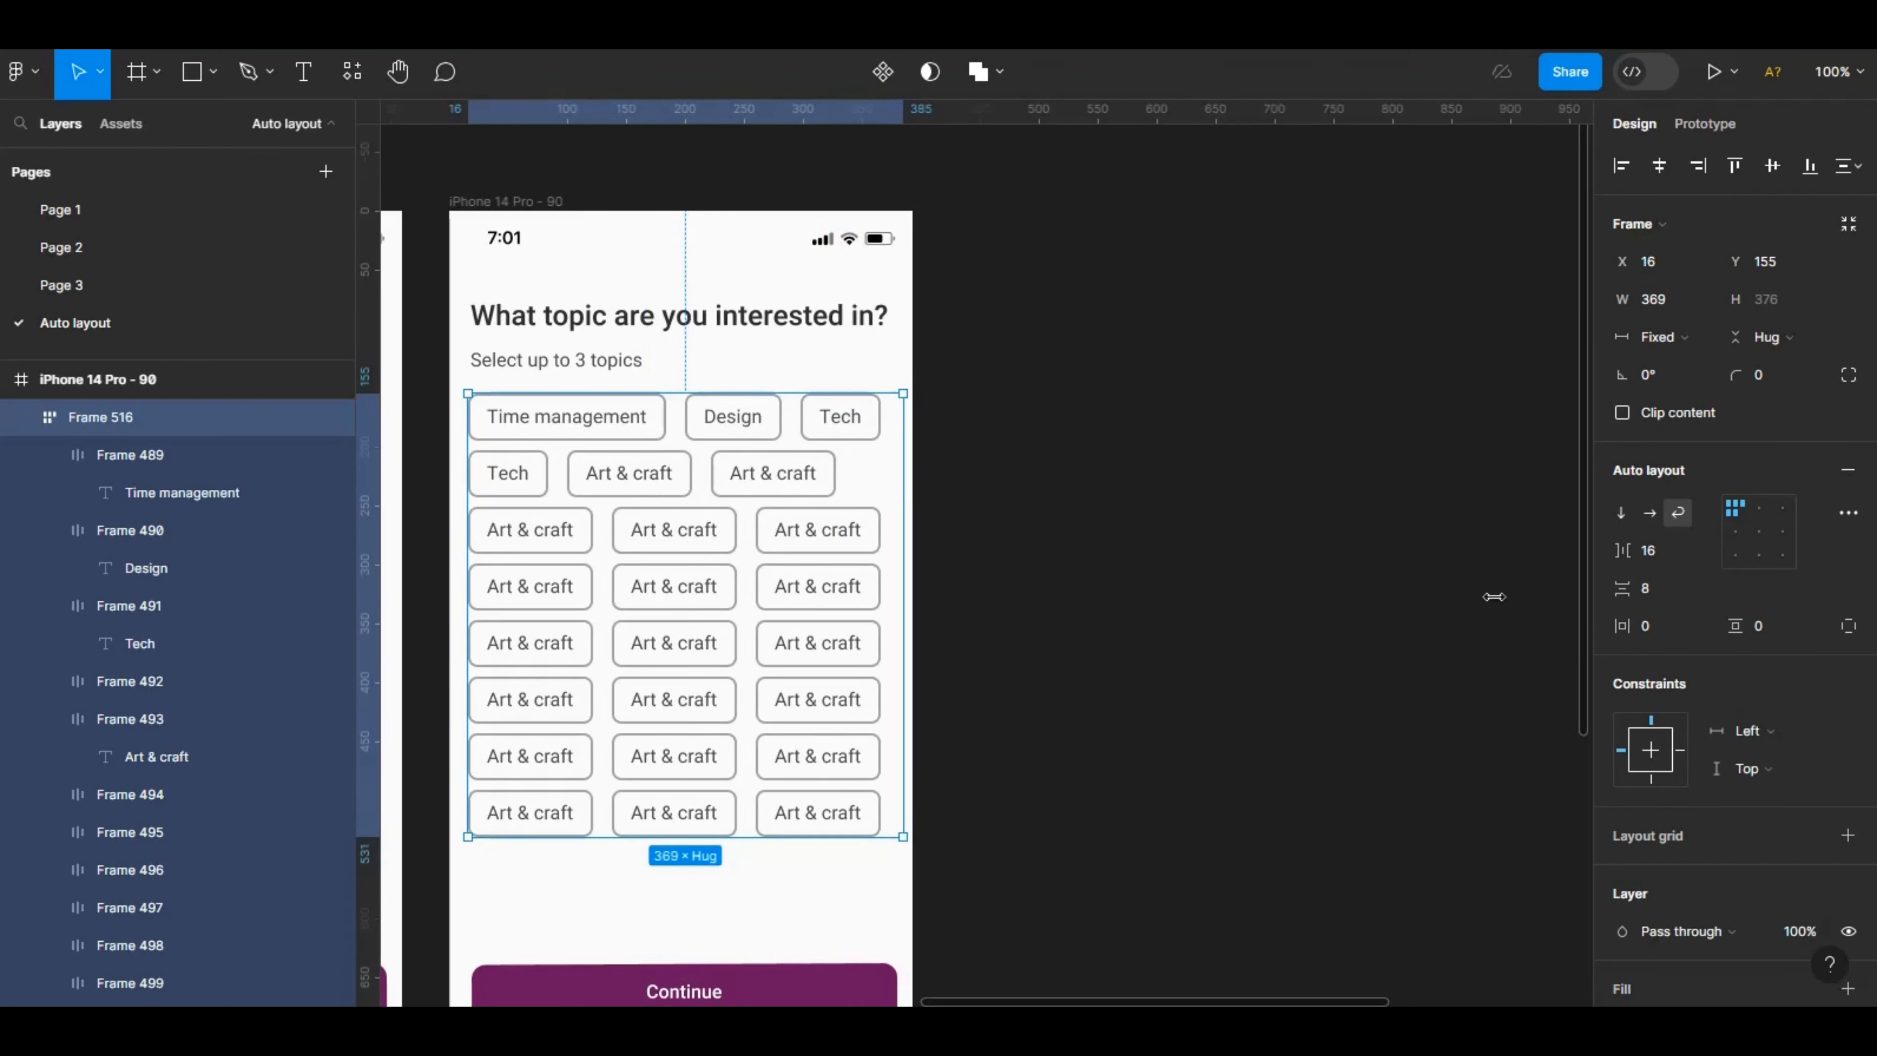
{"action": "left_click", "coordinate": [1654, 621]}
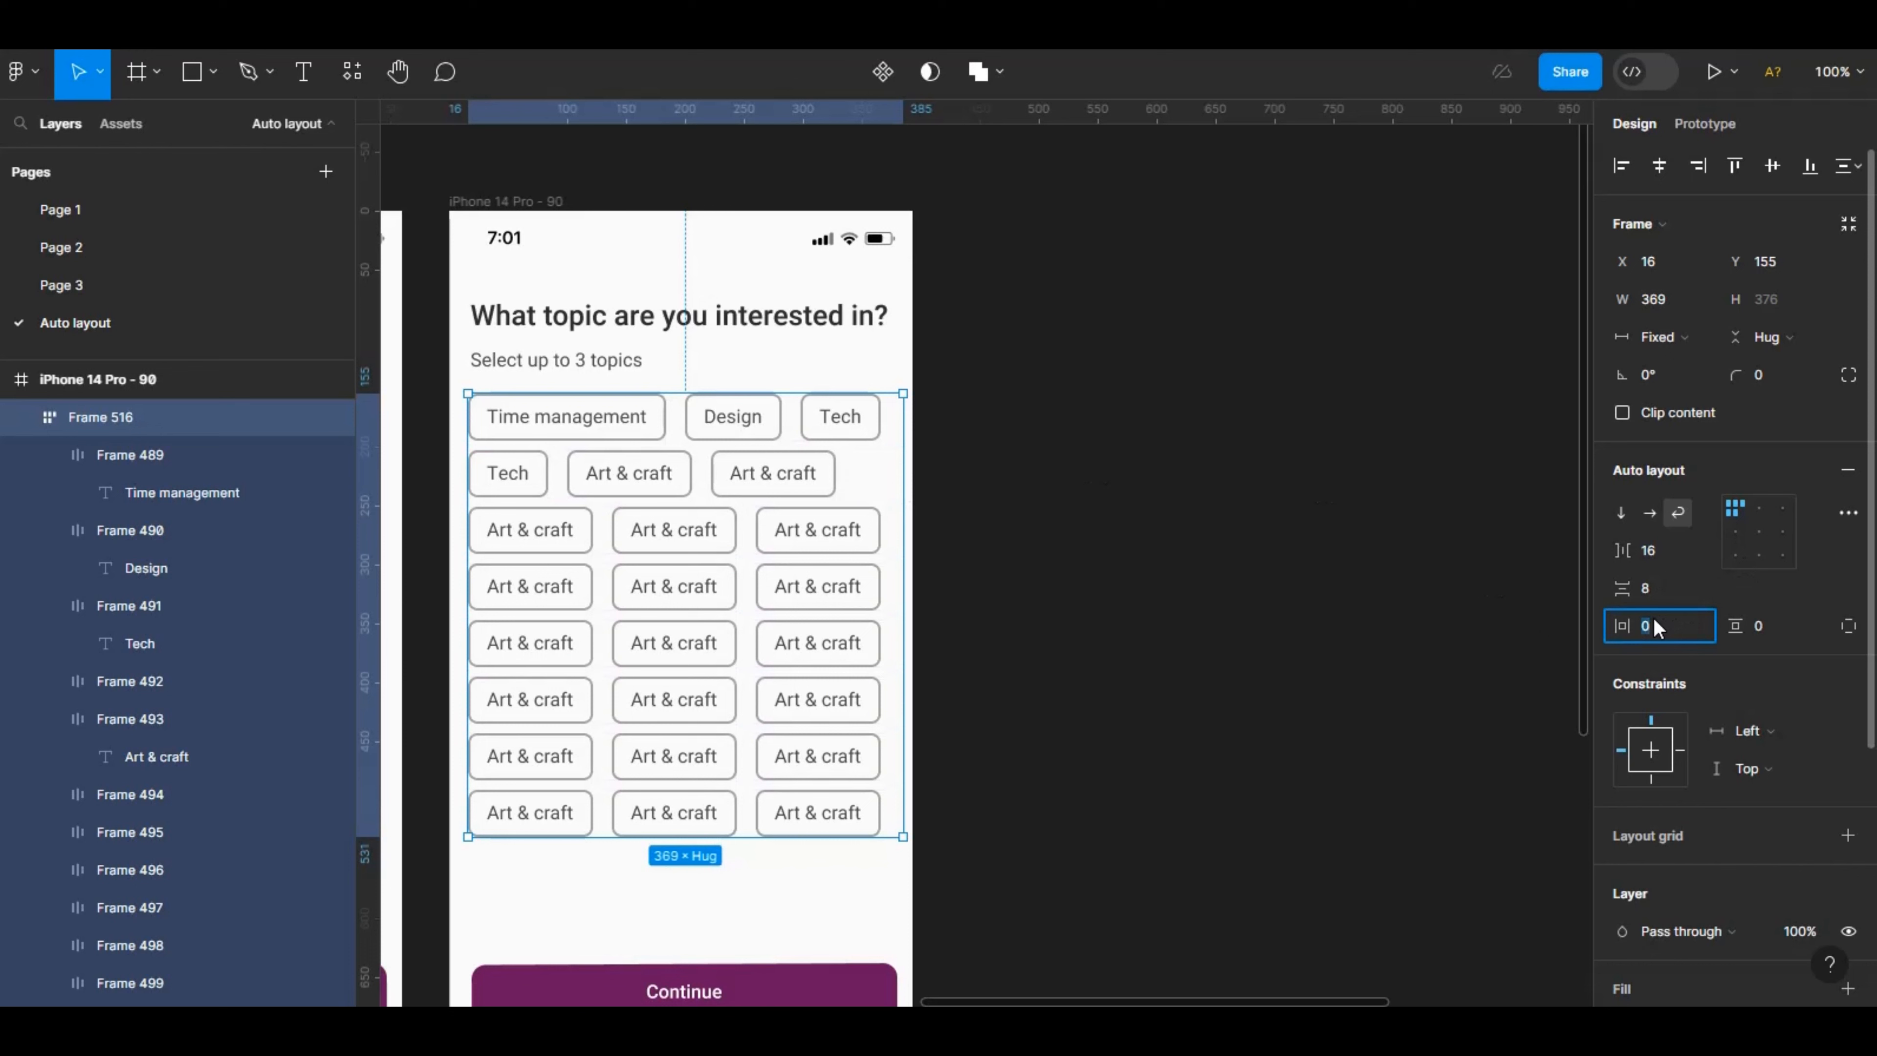
{"action": "type", "text": "12"}
{"action": "key", "text": "Return"}
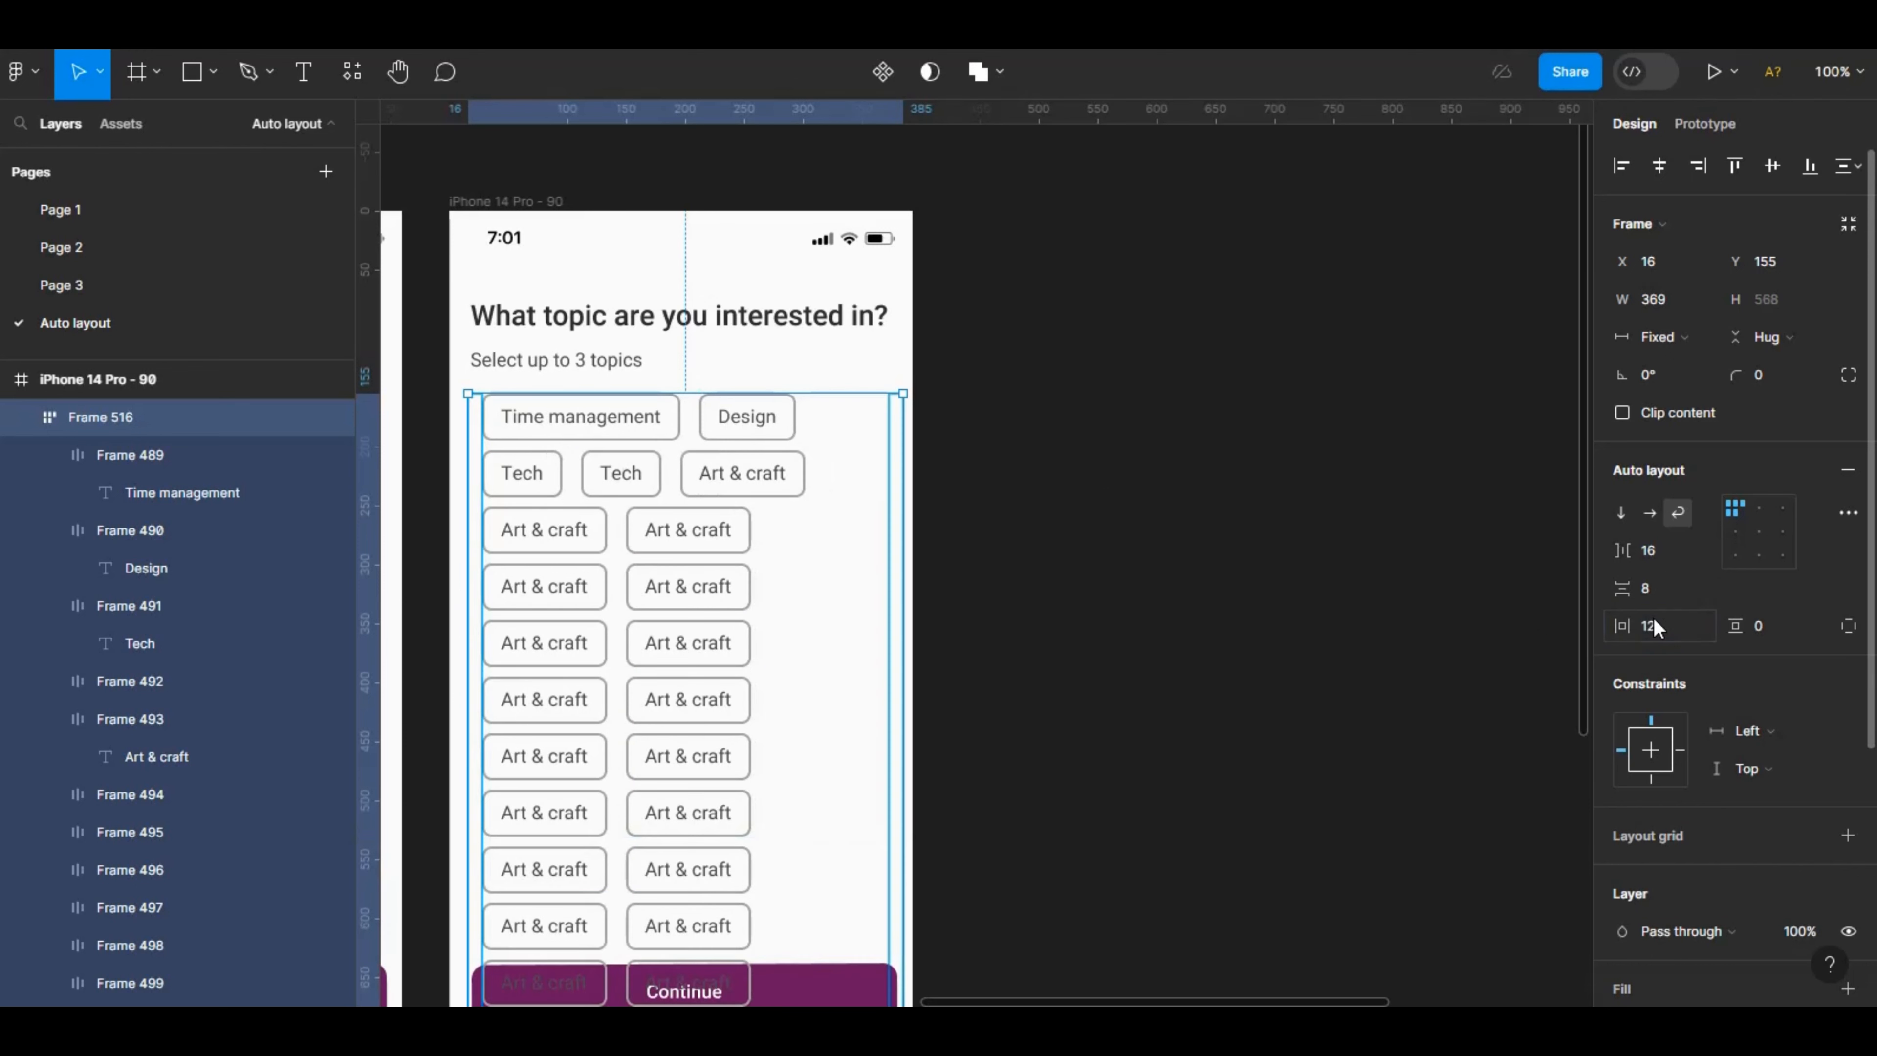
{"action": "left_click", "coordinate": [1778, 640]}
{"action": "type", "text": "8"}
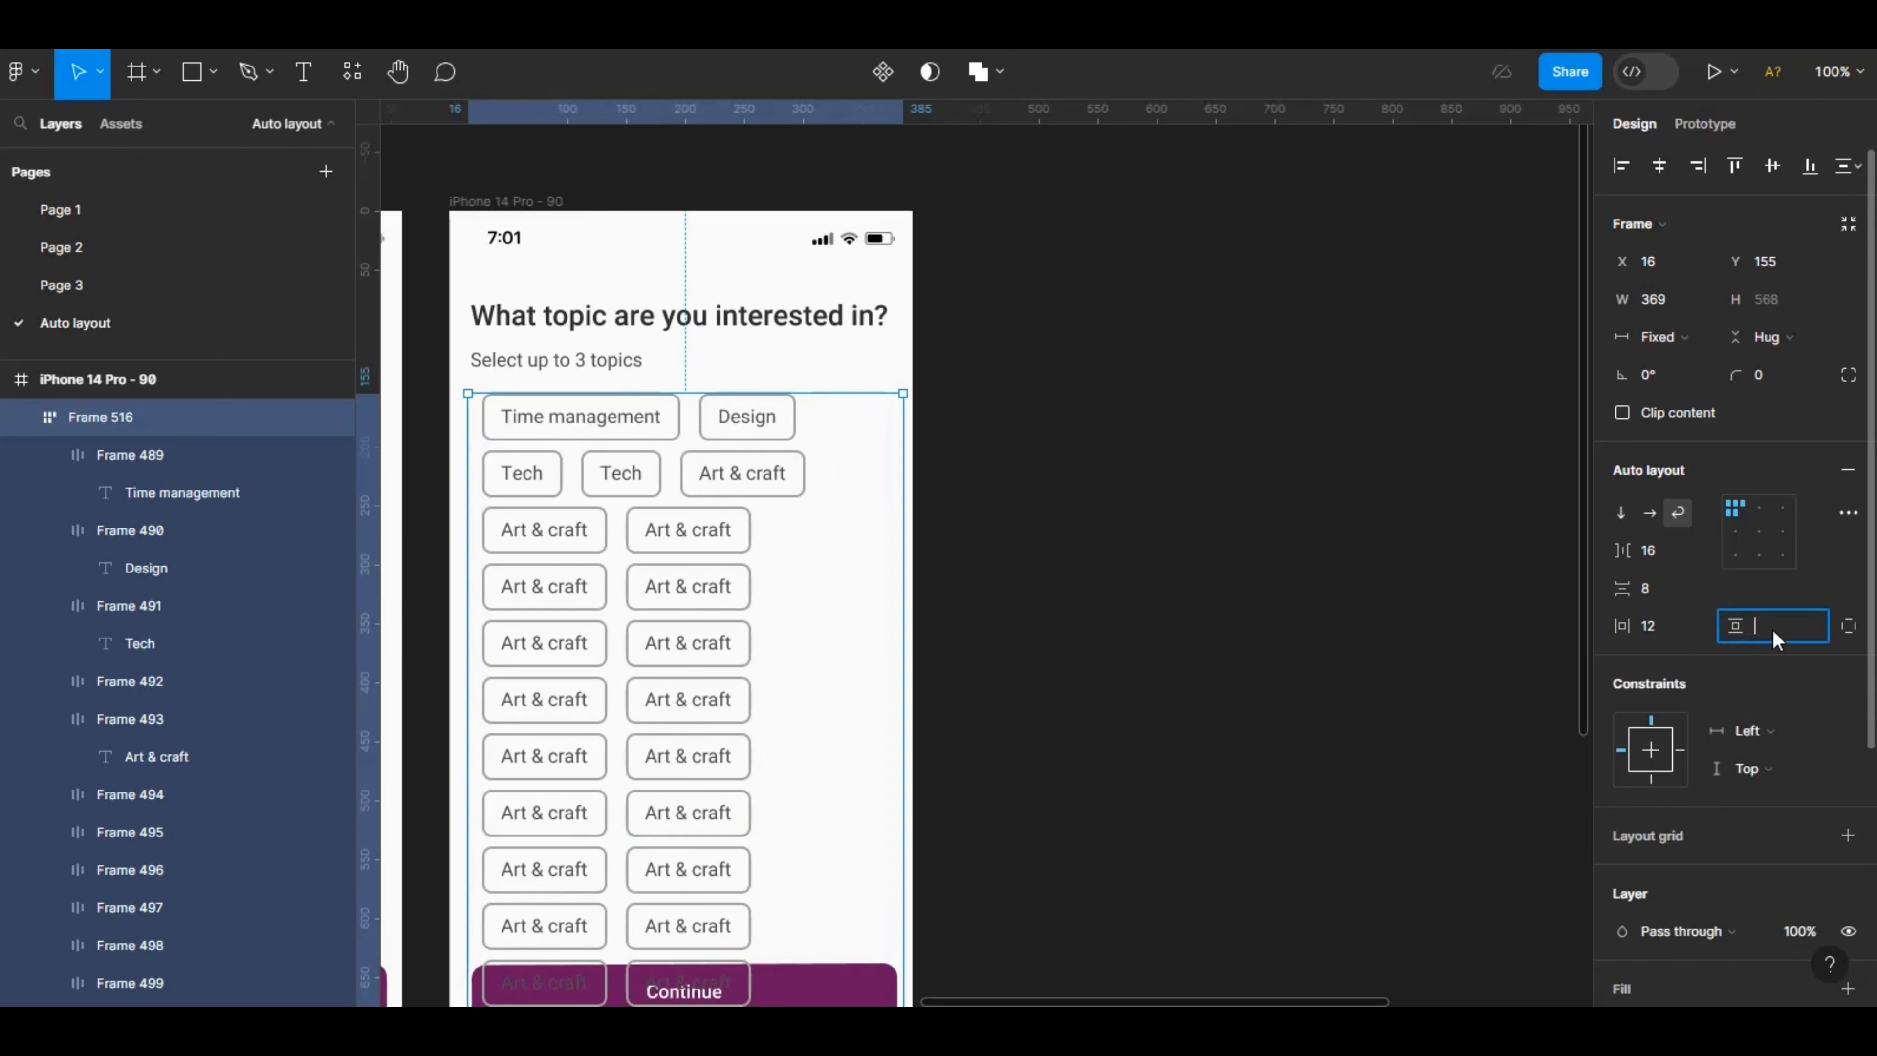
{"action": "key", "text": "Return"}
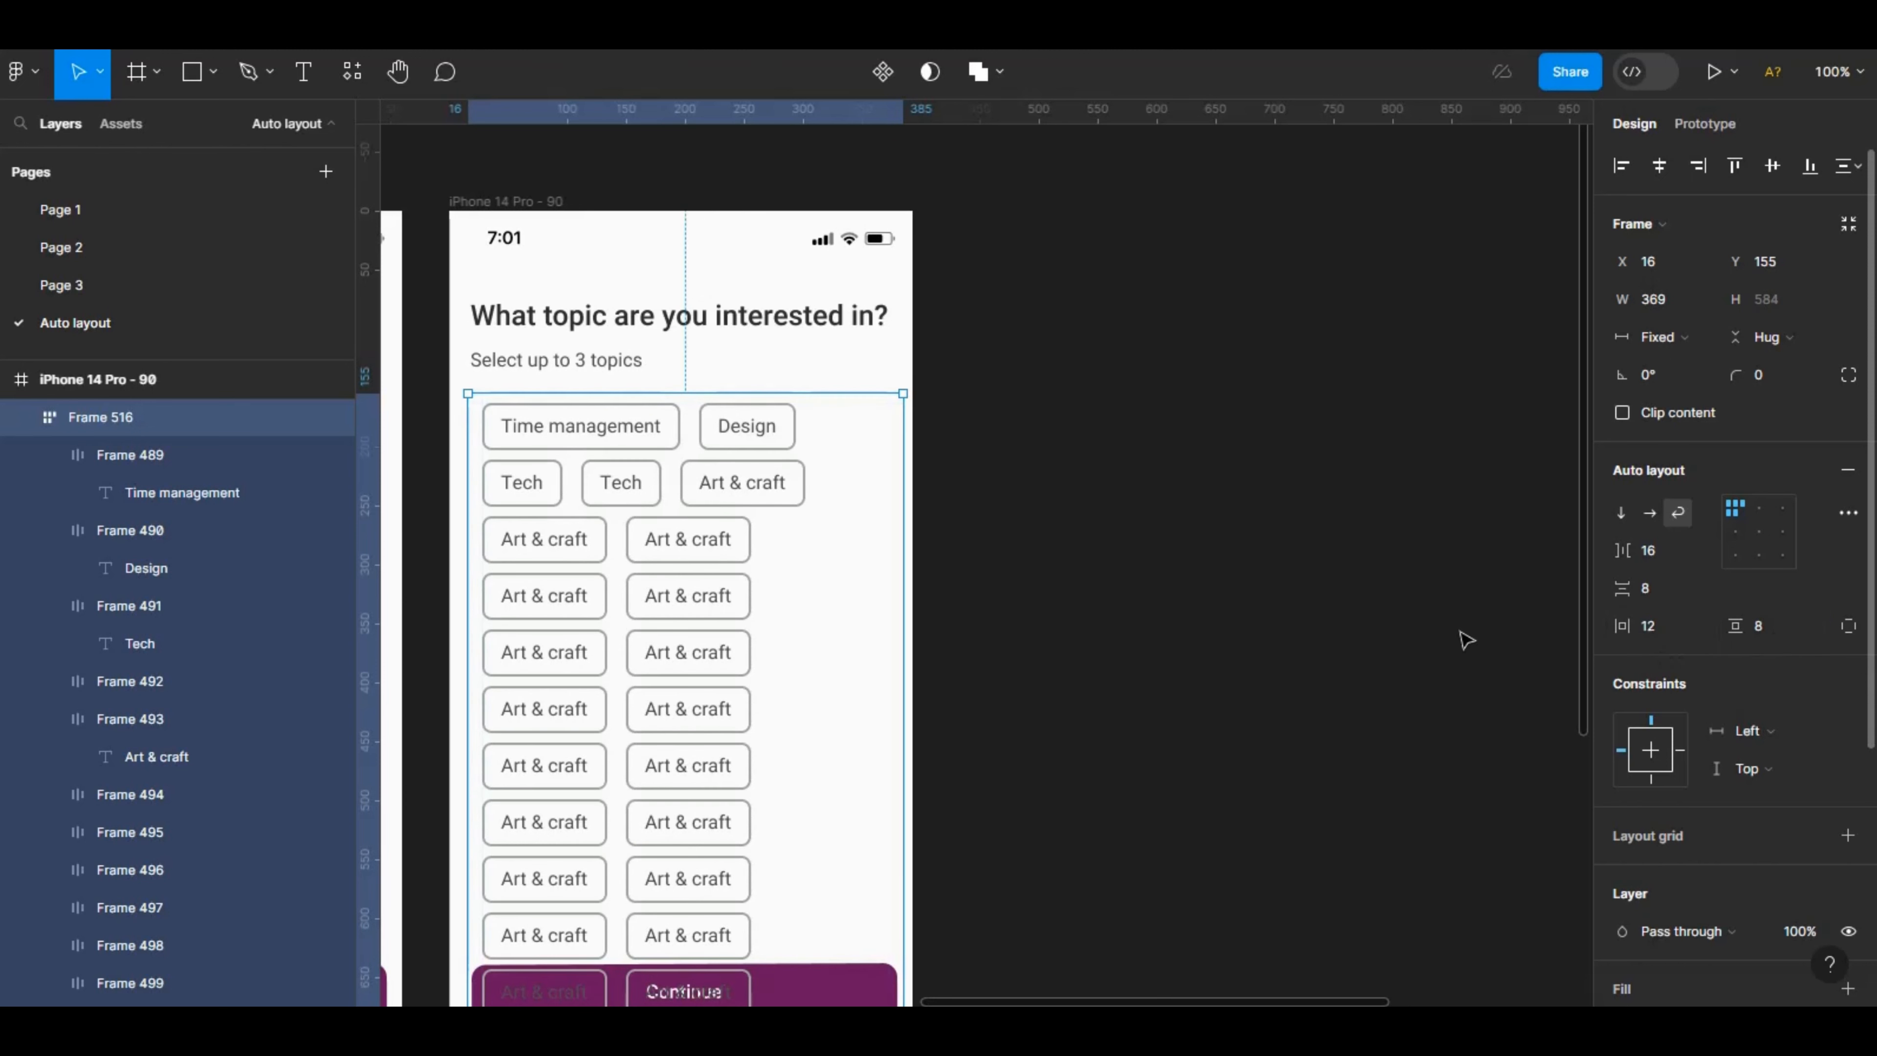
Reset the horizontal and vertical padding of the topic tags frame to 0.
{"action": "left_click", "coordinate": [1662, 627]}
{"action": "type", "text": "0"}
{"action": "key", "text": "Return"}
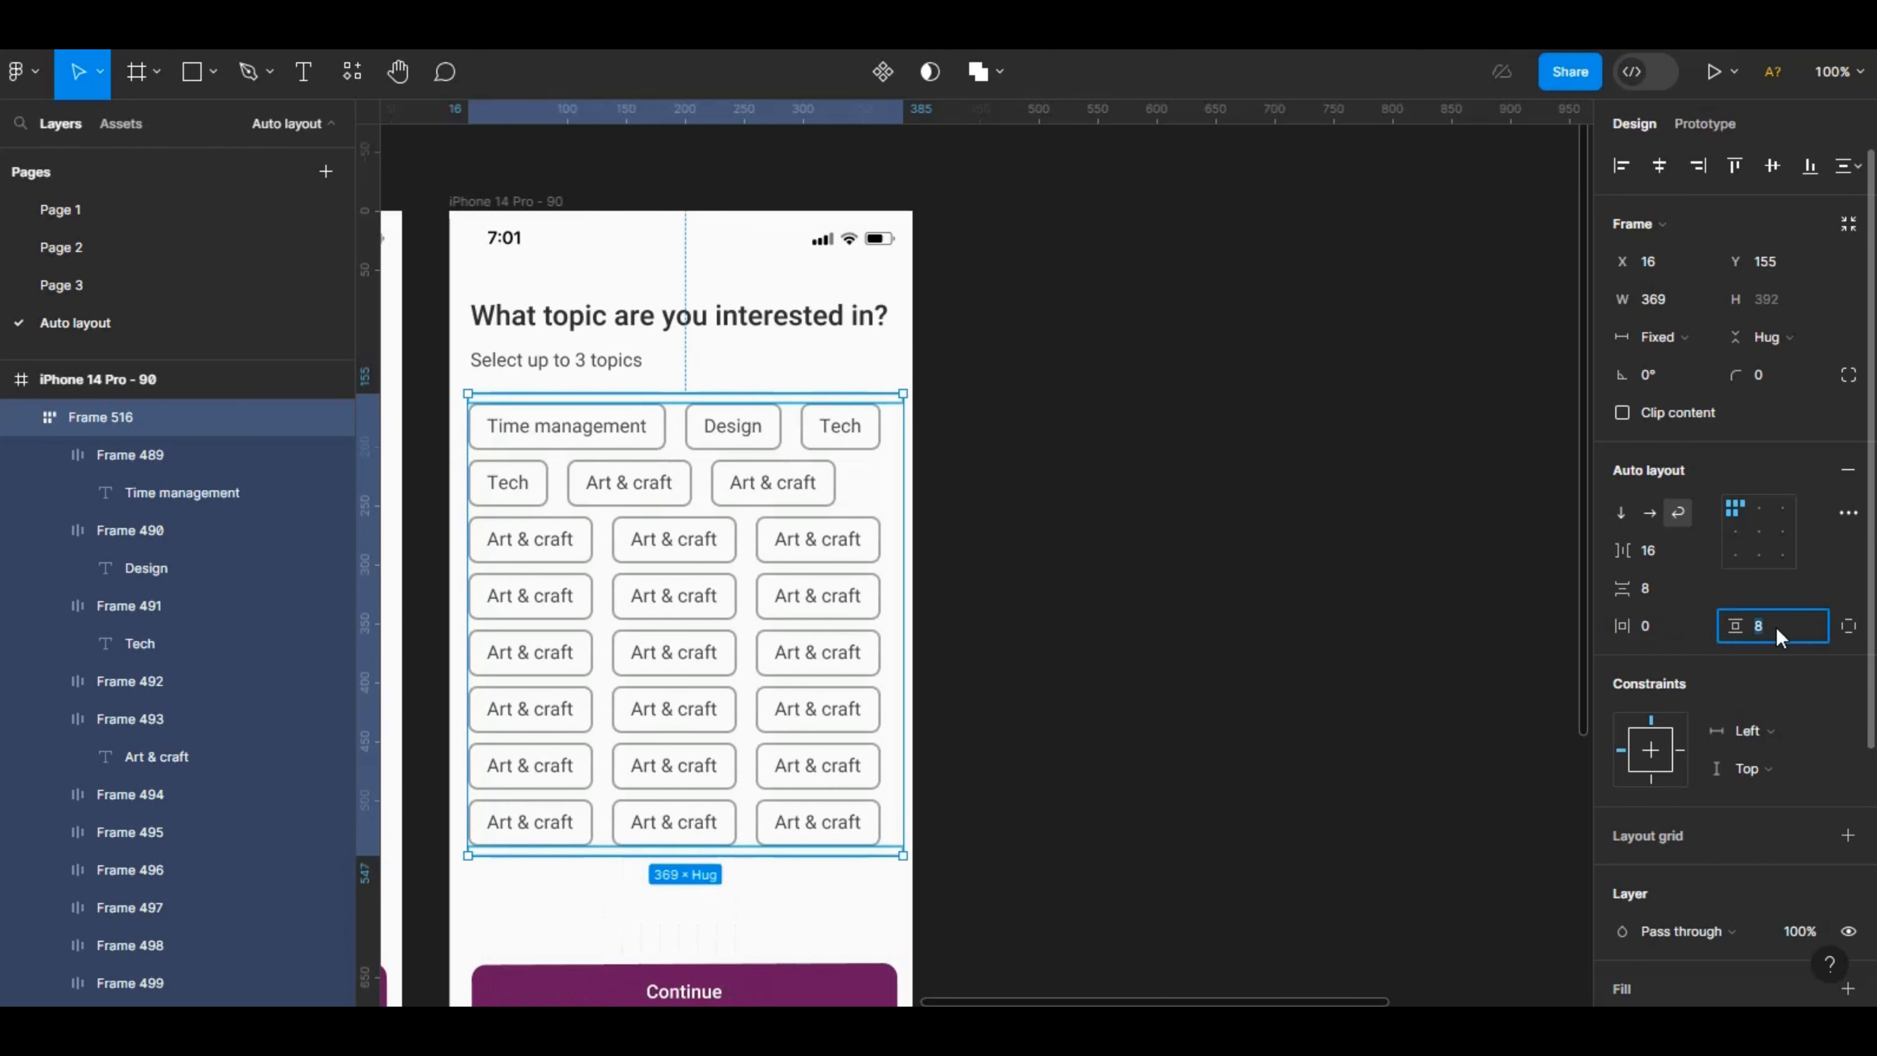
{"action": "left_click", "coordinate": [1776, 625]}
{"action": "type", "text": "0"}
{"action": "key", "text": "Return"}
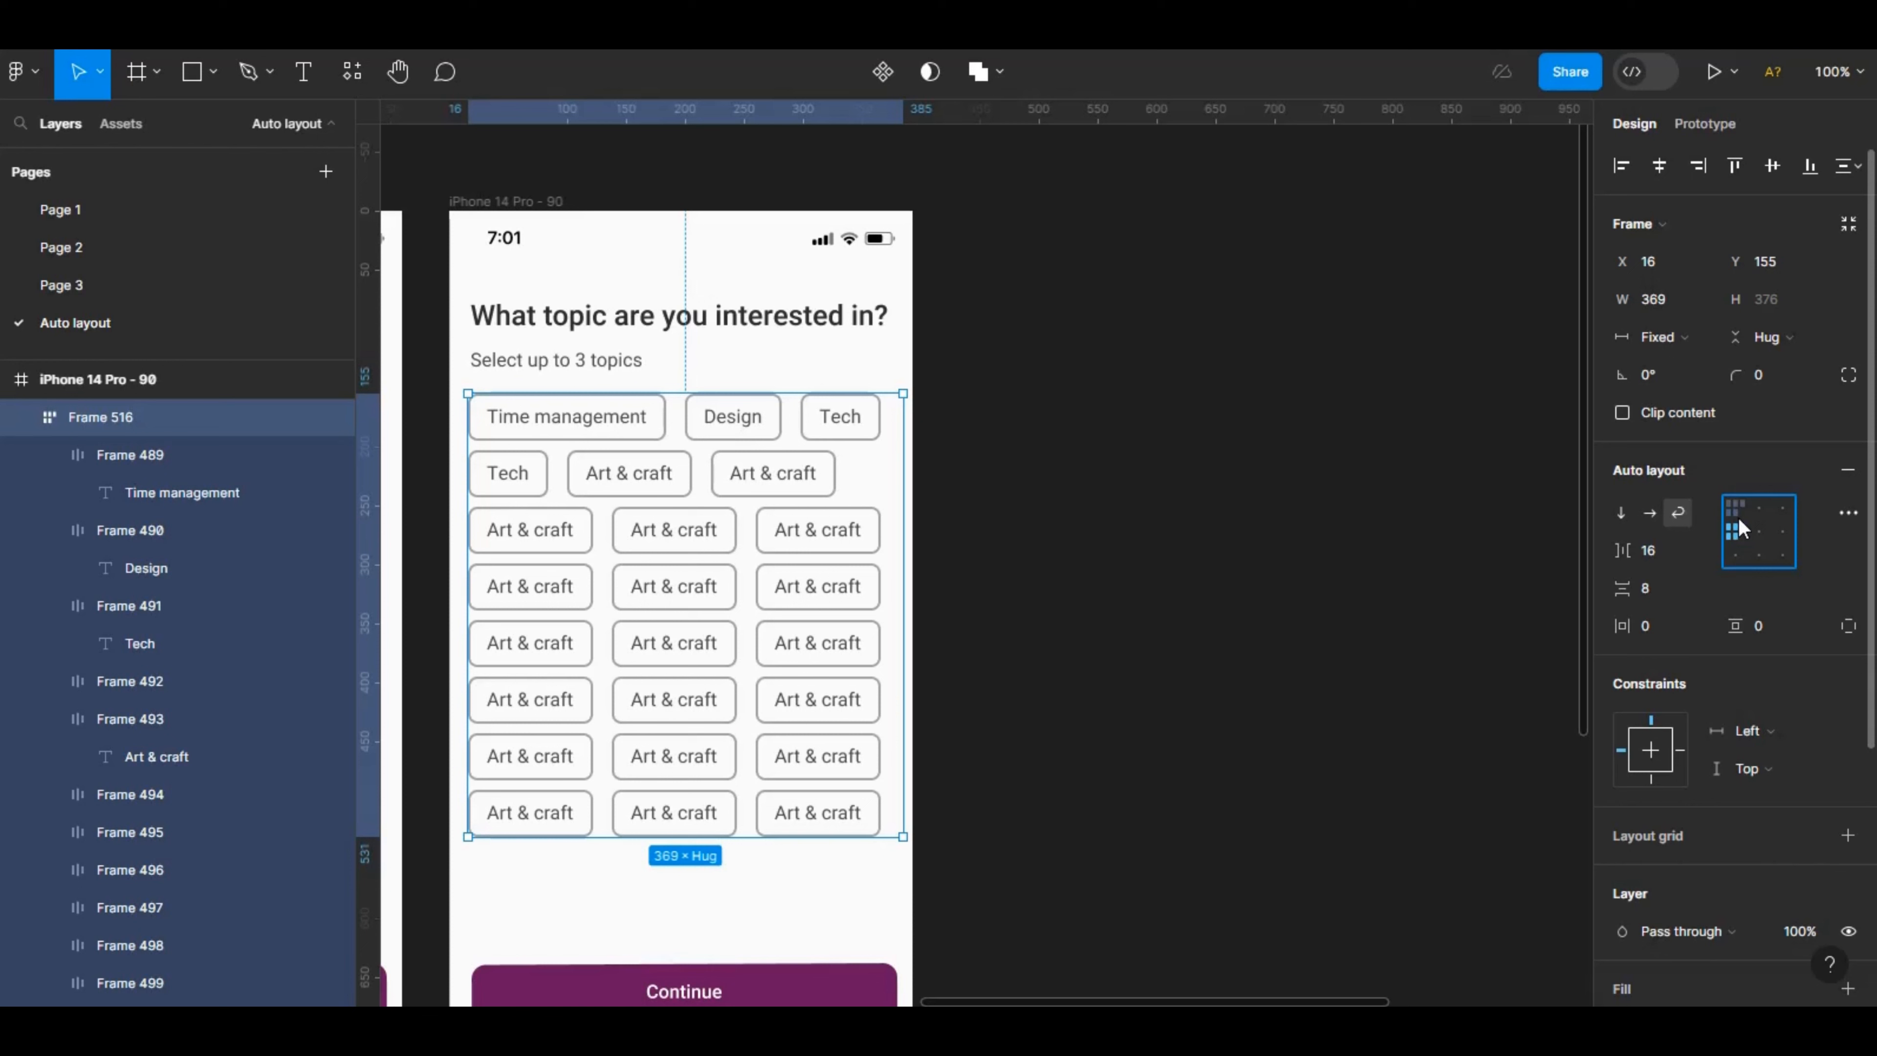
Try top center, bottom right and top right alignment on the topic tags frame and return it to top left.
{"action": "left_click", "coordinate": [1762, 509]}
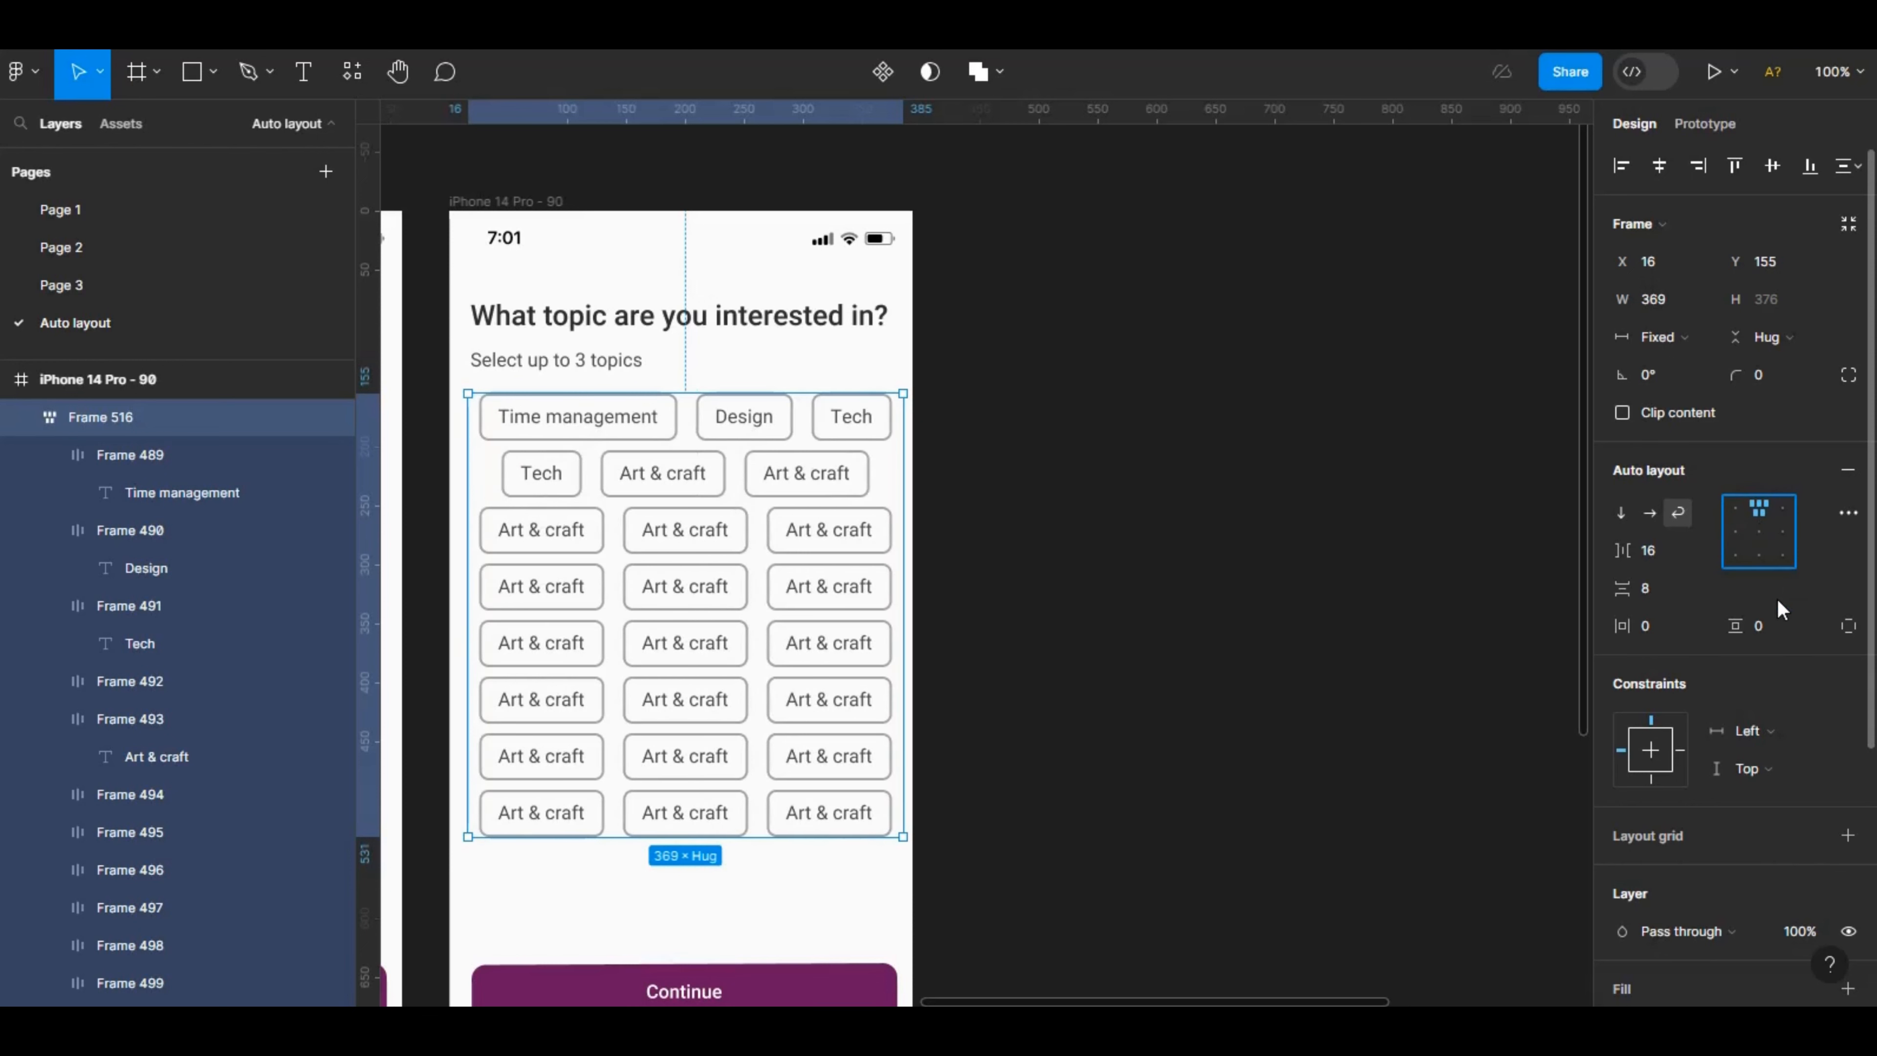
{"action": "left_click", "coordinate": [1781, 555]}
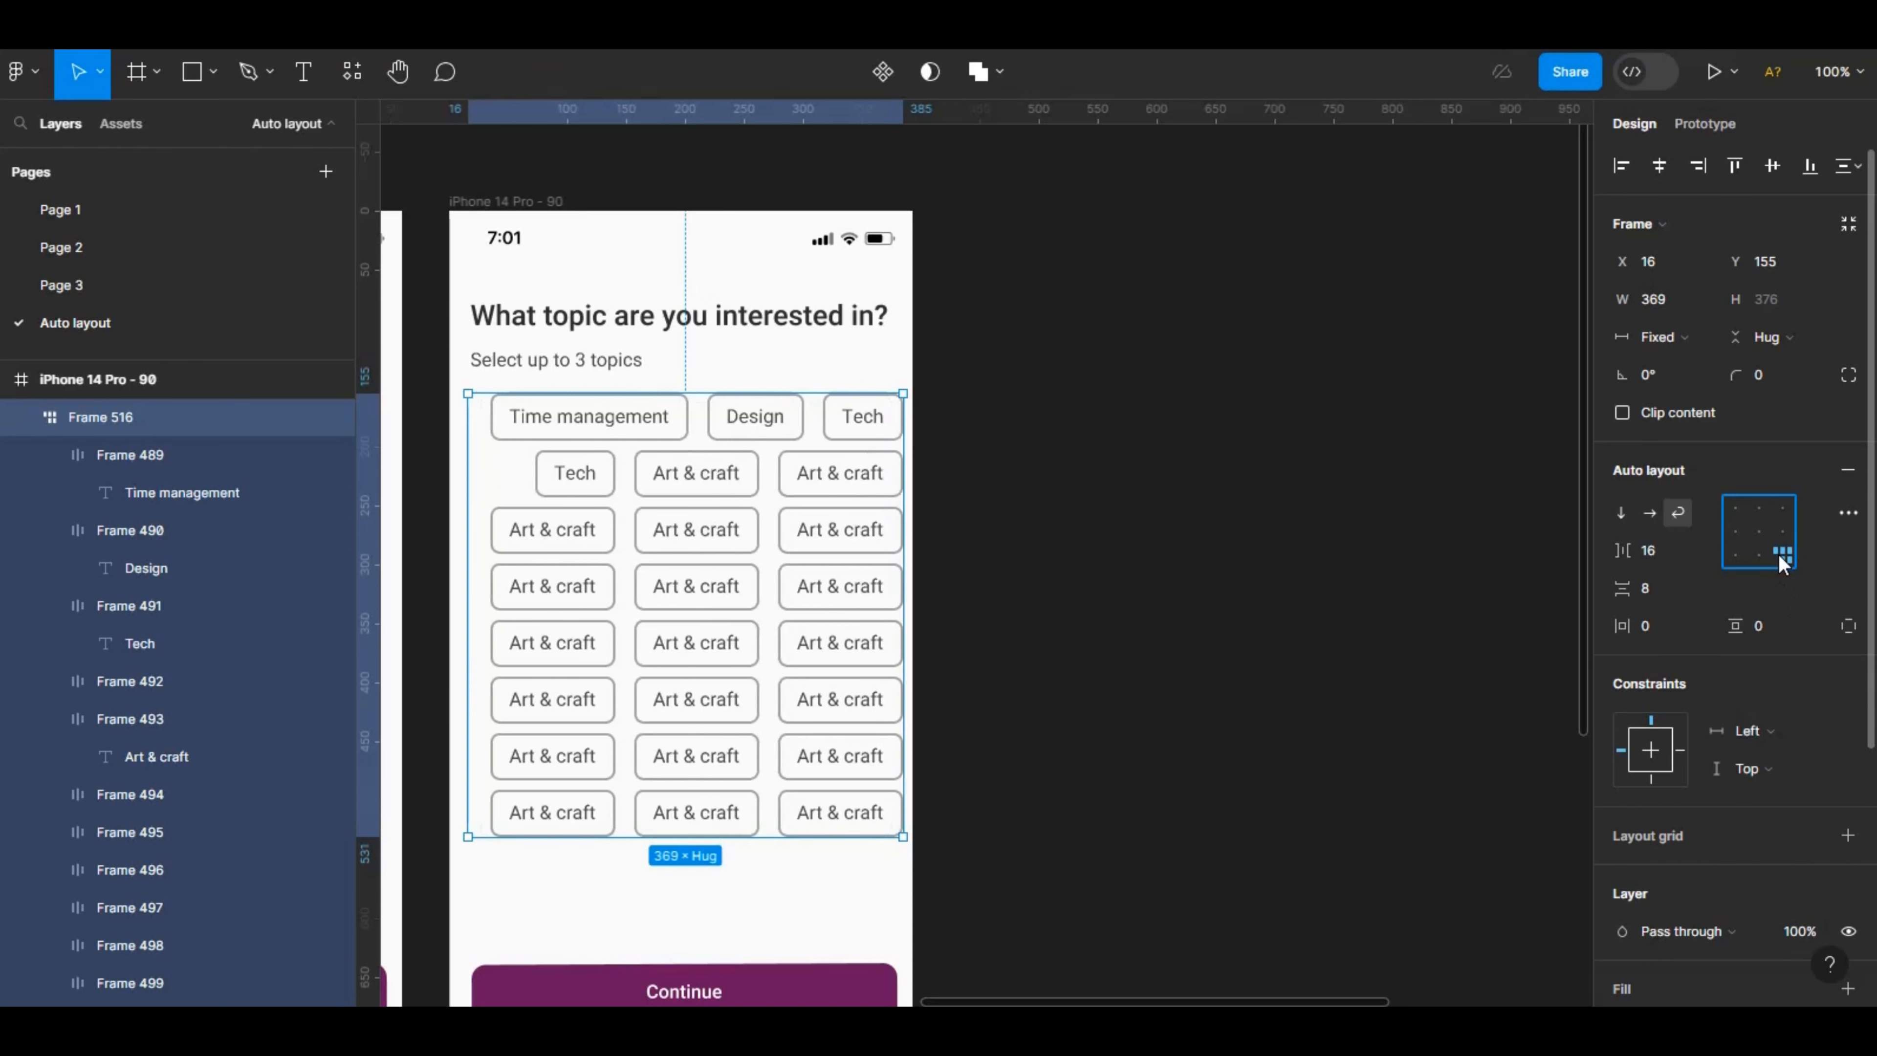
{"action": "left_click", "coordinate": [1785, 506]}
{"action": "left_click", "coordinate": [1736, 509]}
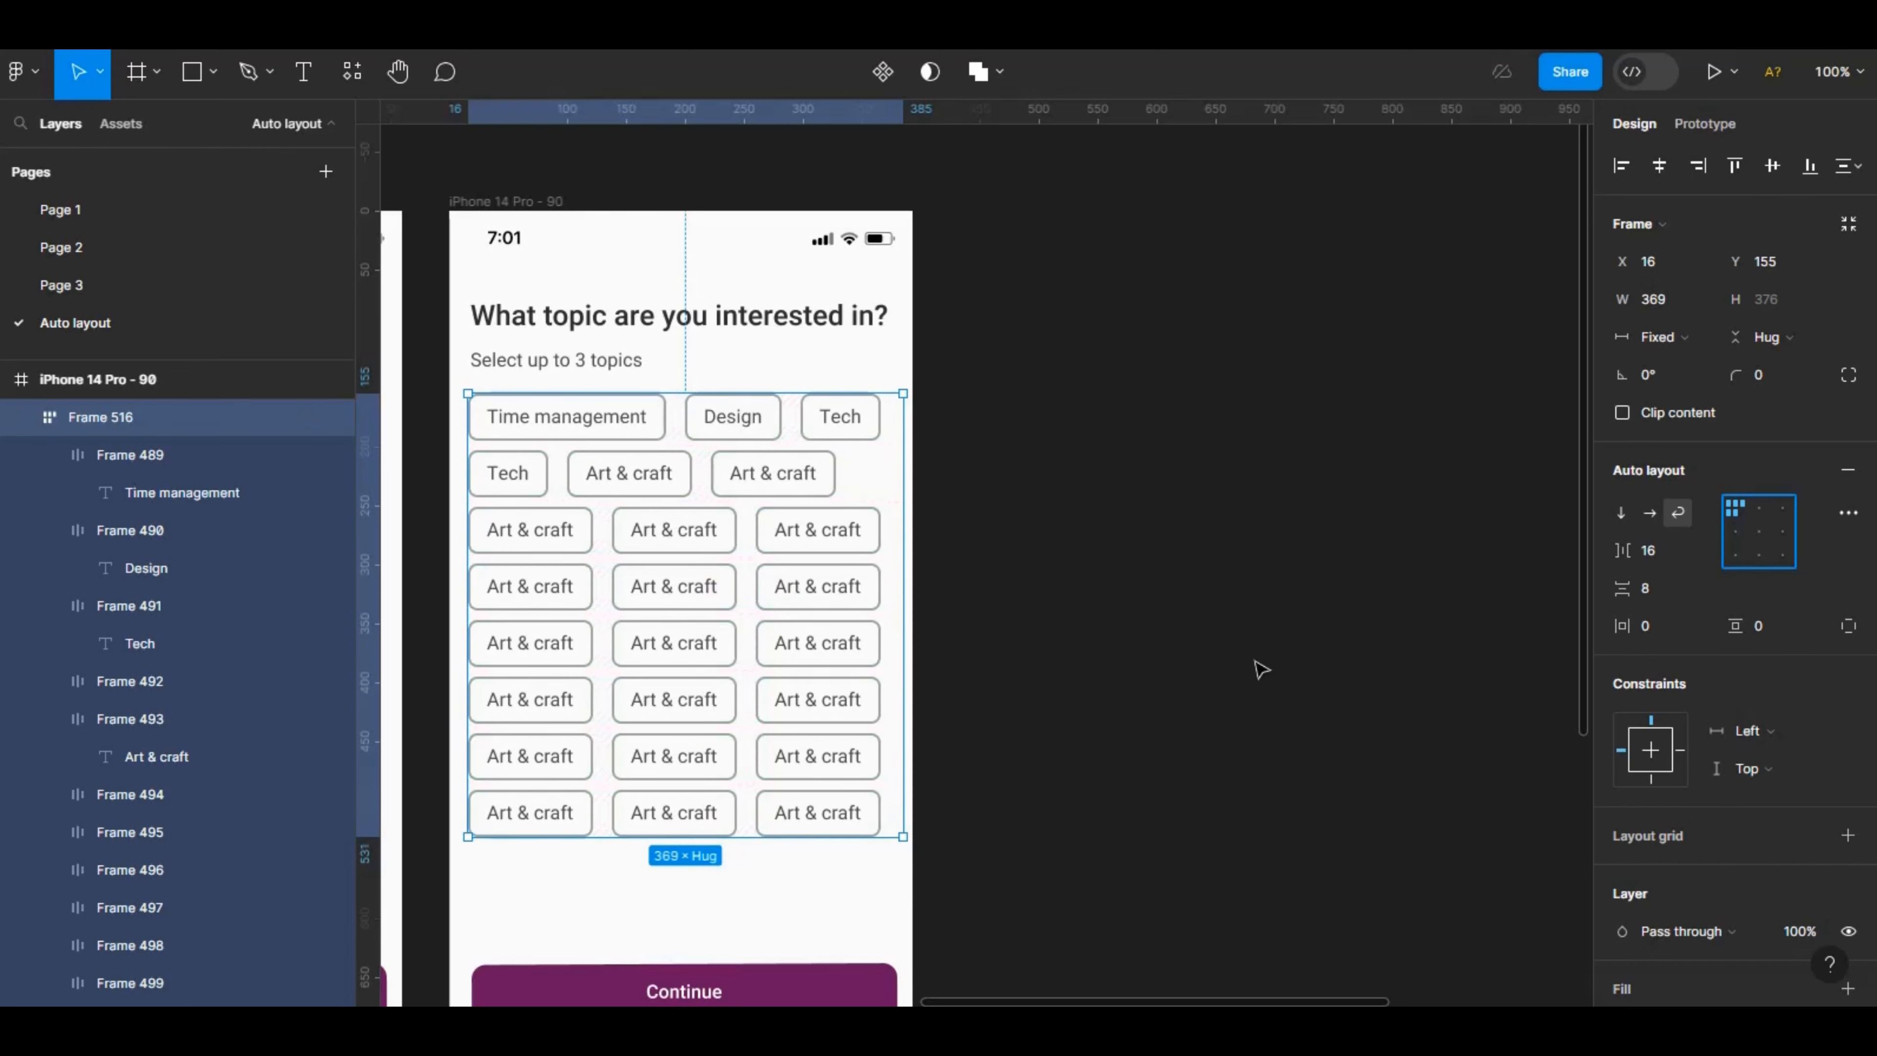
{"action": "left_click", "coordinate": [1350, 655]}
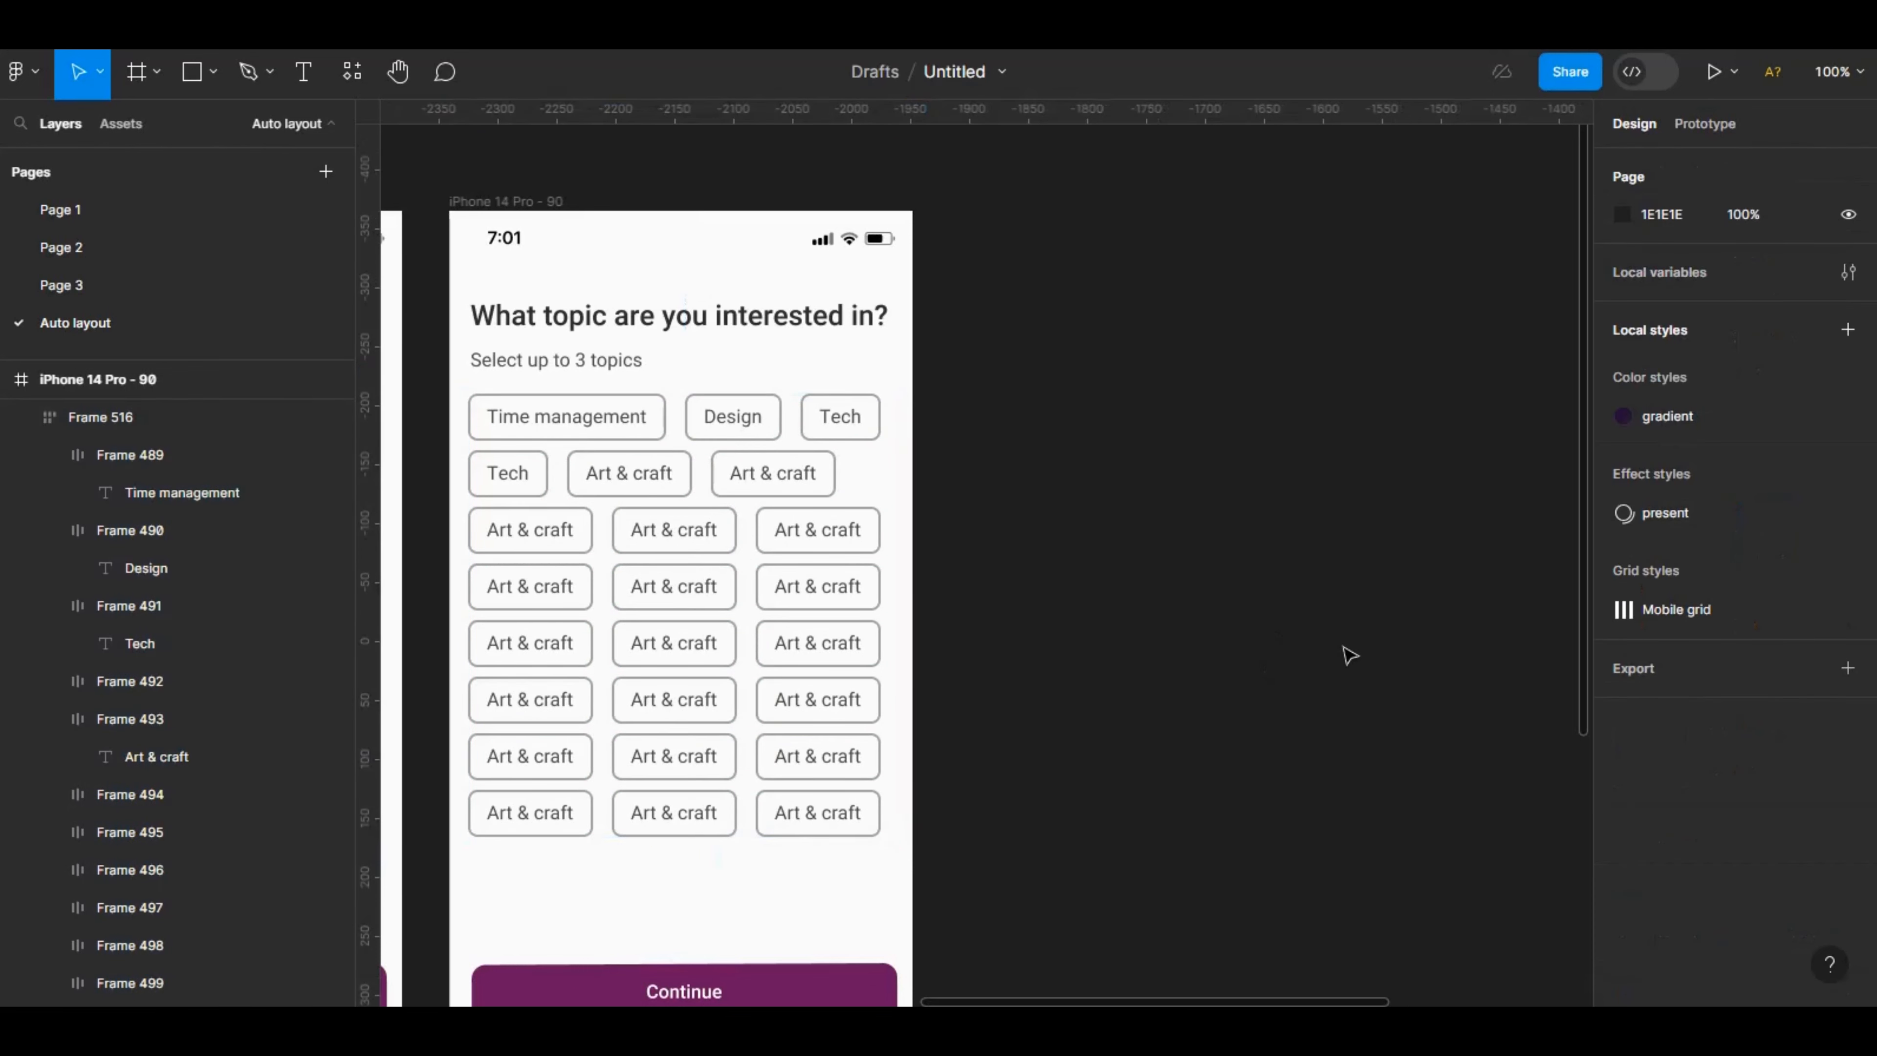
Duplicate the bottom navigation bar of the home screen and place the copy on the empty canvas beside it.
{"action": "key", "text": "ctrl+minus"}
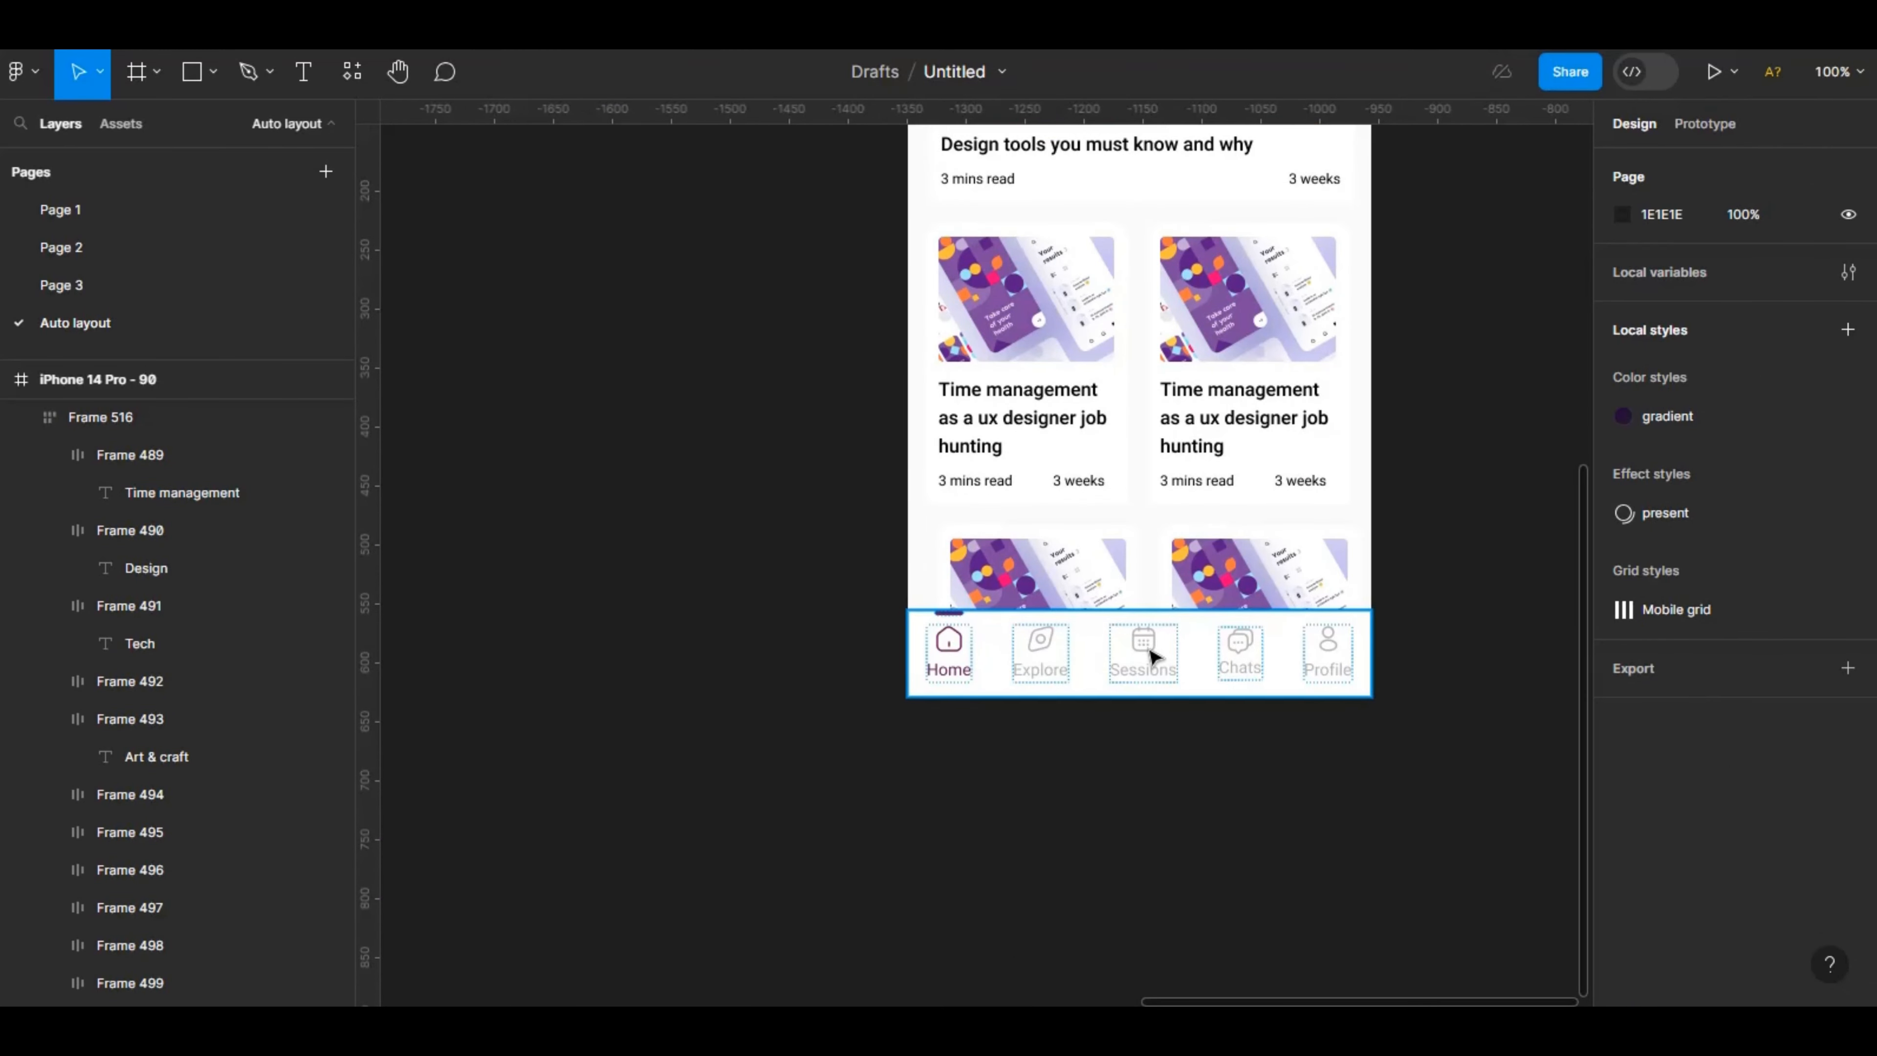
{"action": "left_click", "coordinate": [1155, 656]}
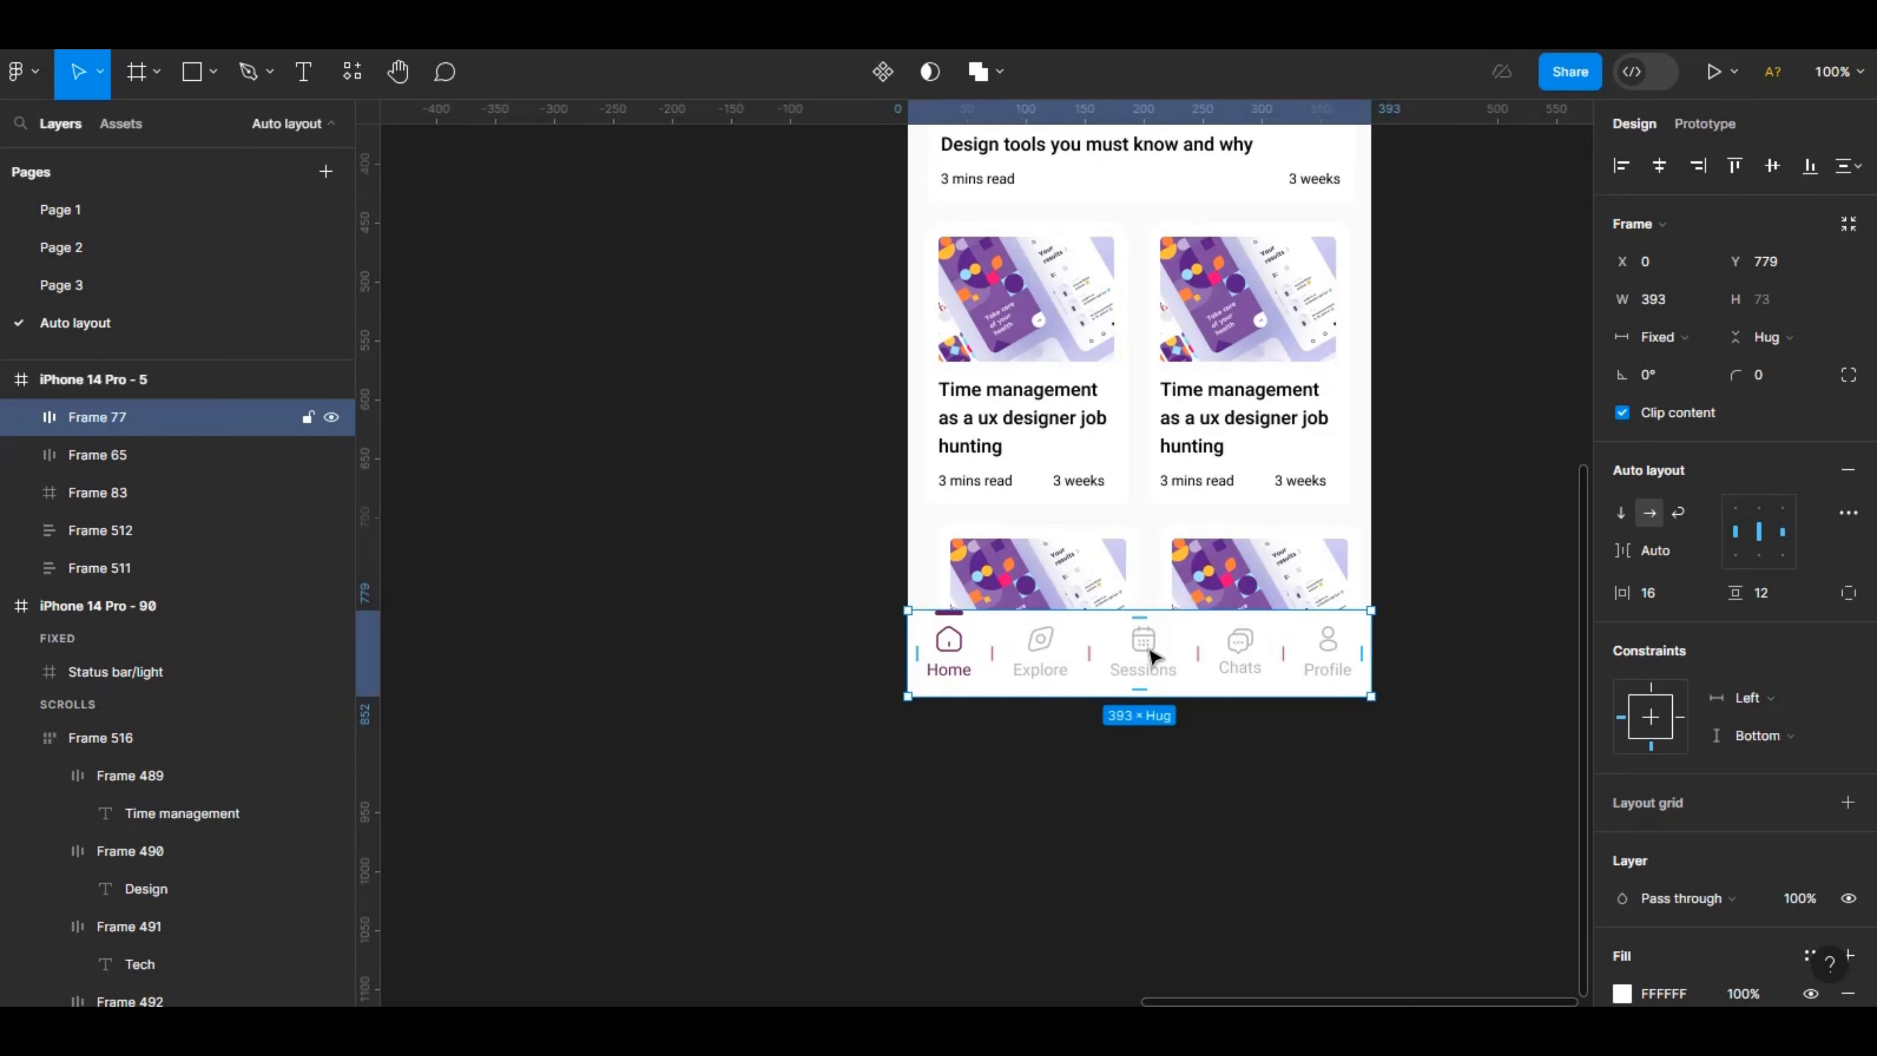
{"action": "key", "text": "ctrl+d"}
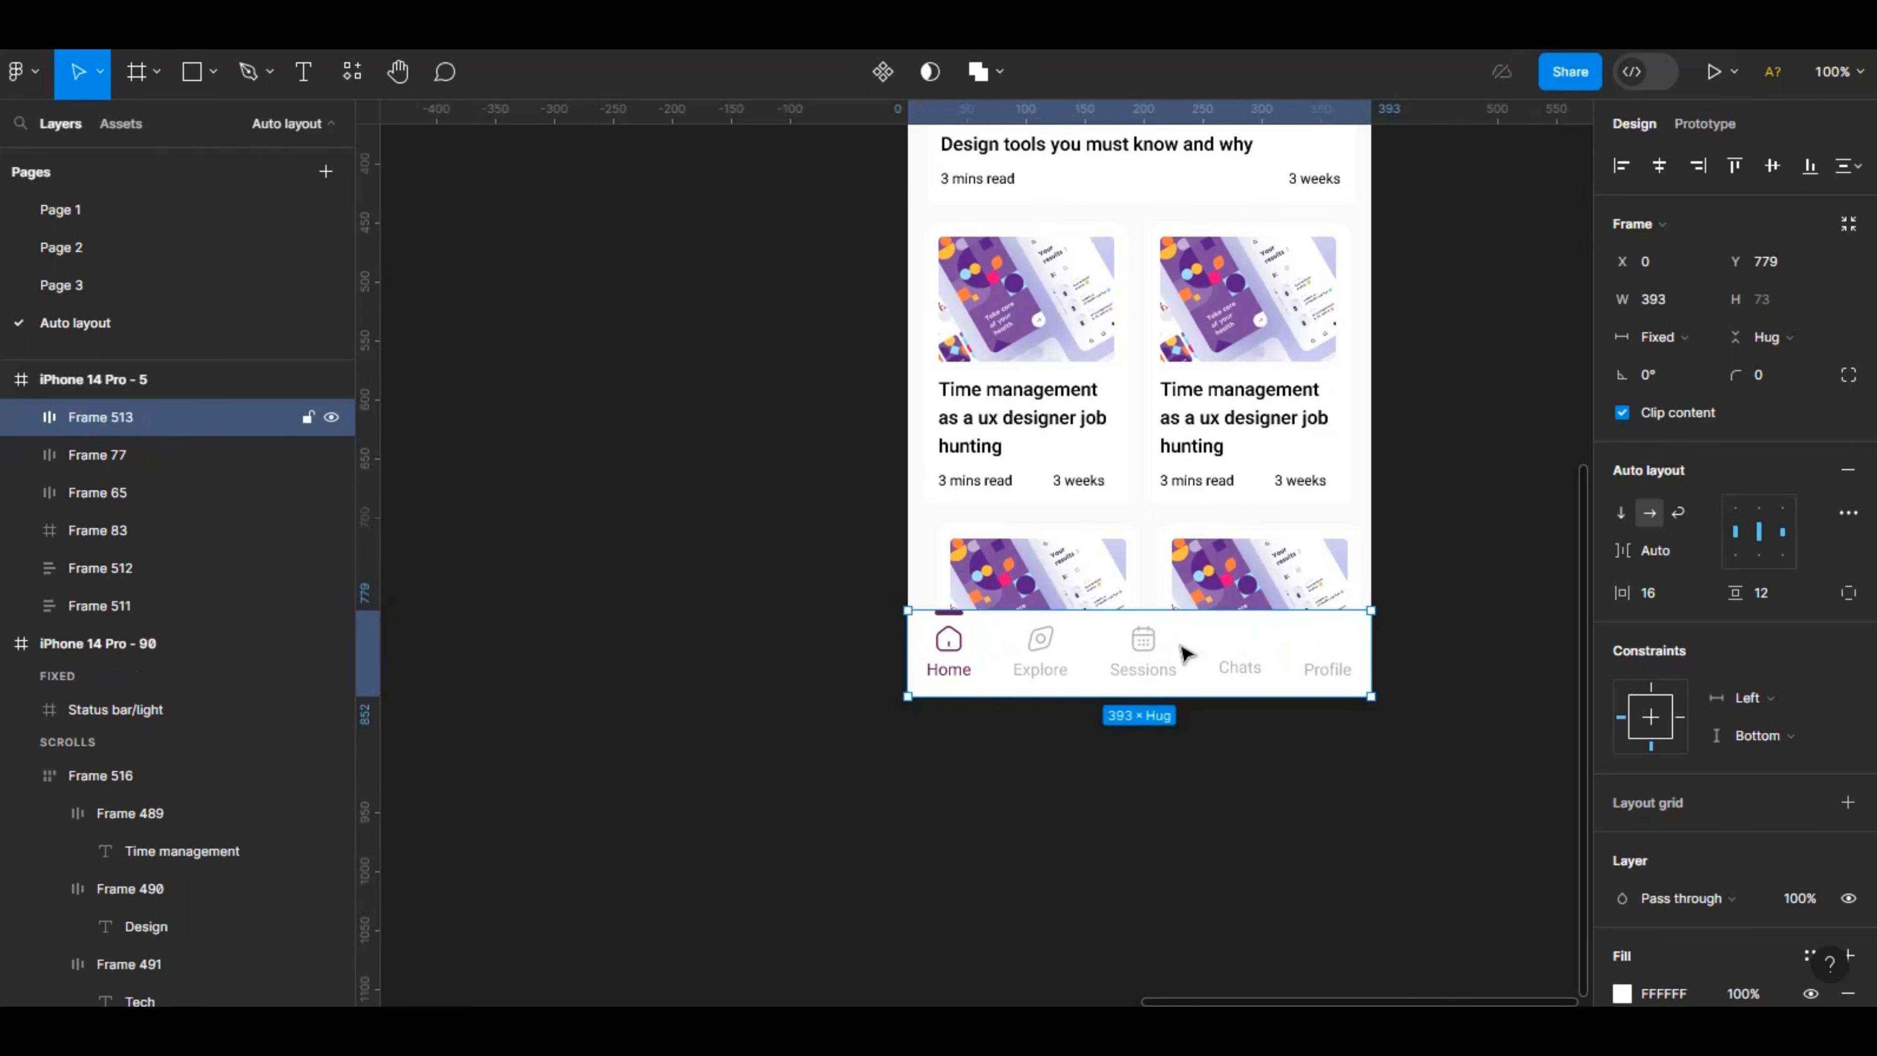
{"action": "left_click_drag", "start_coordinate": [1274, 668], "coordinate": [1217, 561]}
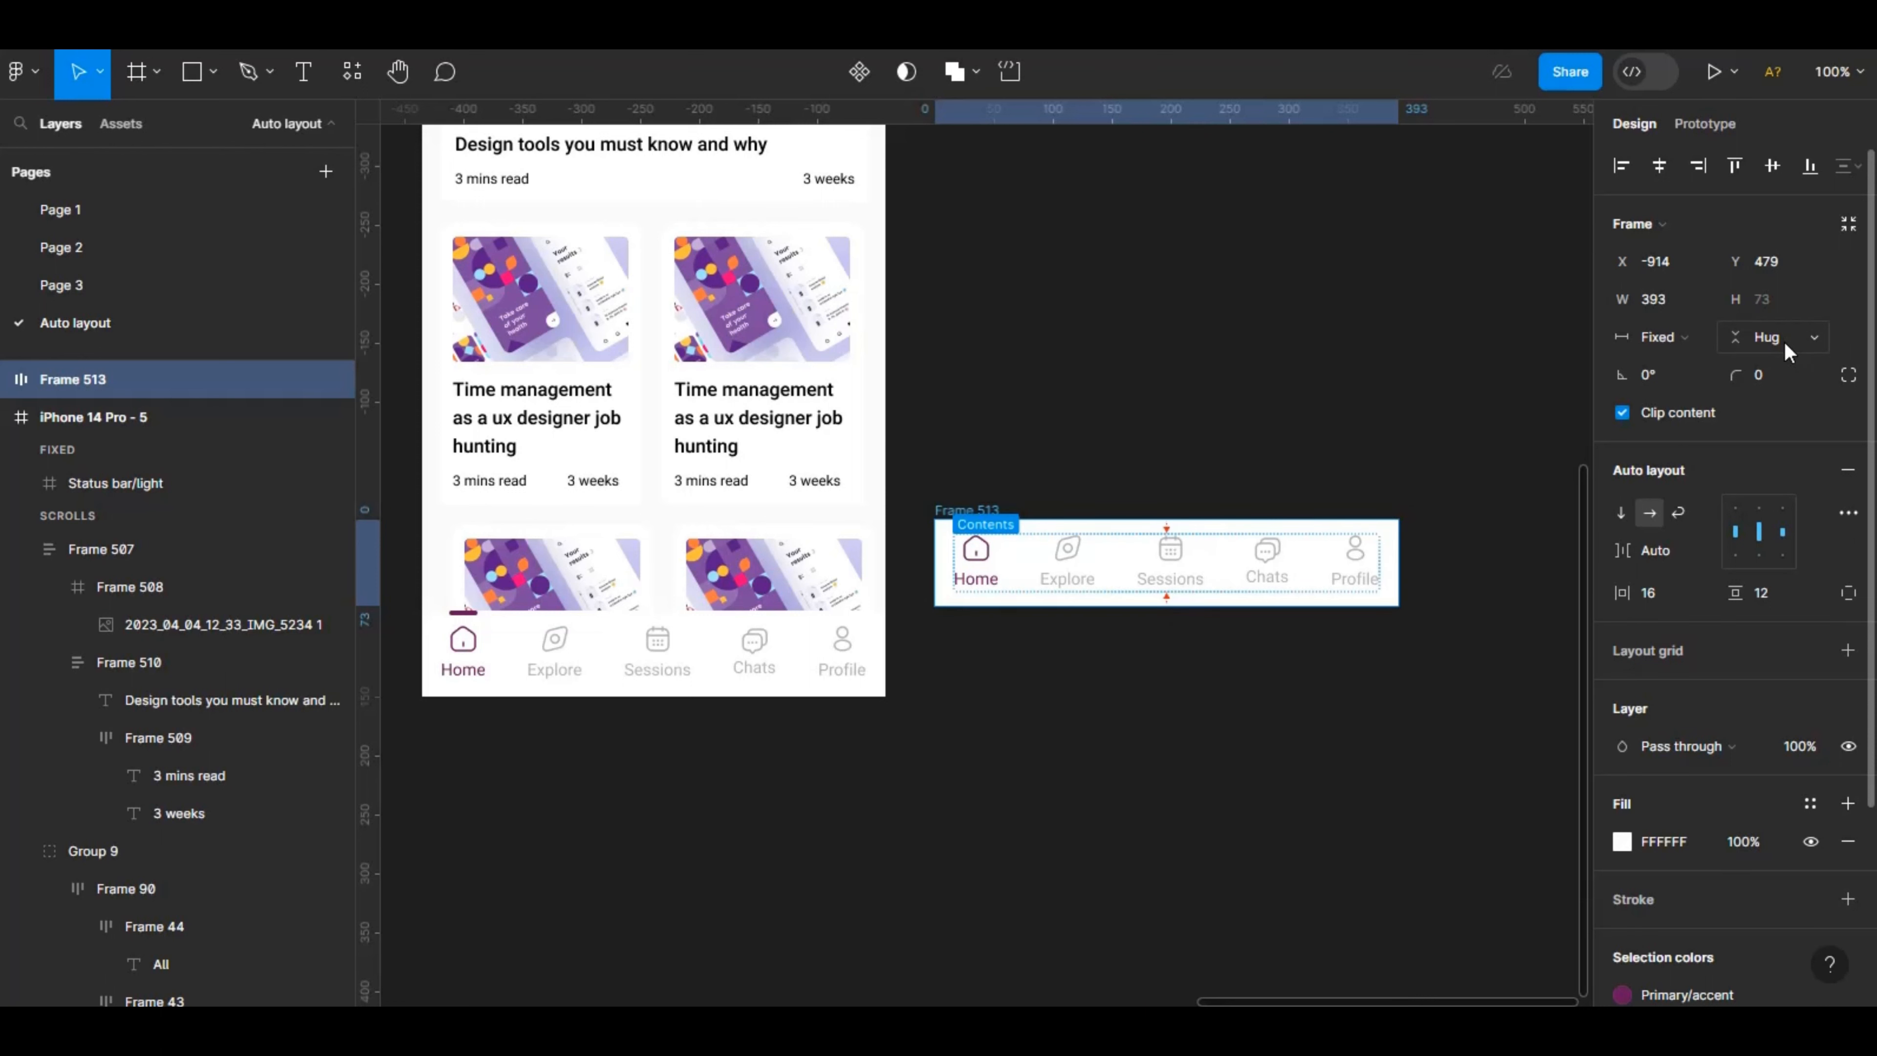
Try a fixed gap of 56 between the copied navigation bar's items and undo it to restore the Auto spacing.
{"action": "left_click", "coordinate": [1022, 569]}
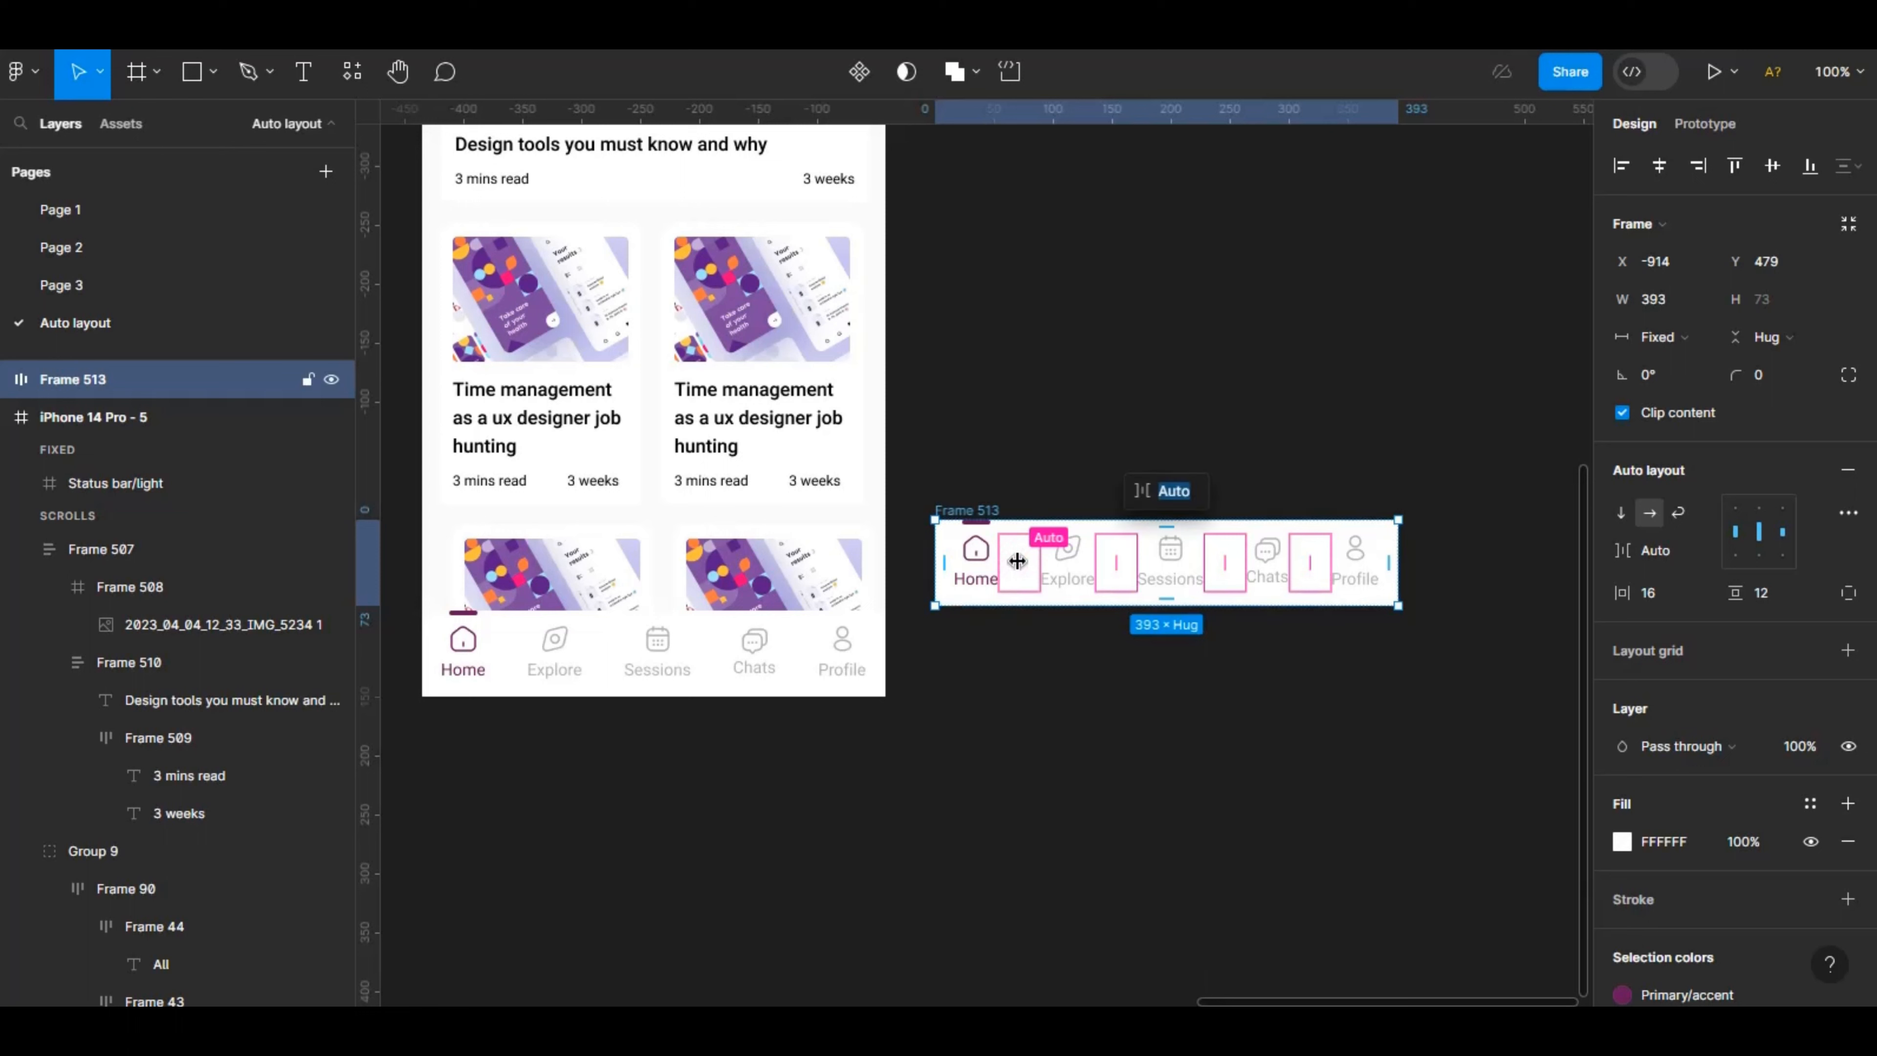
{"action": "left_click", "coordinate": [1667, 568]}
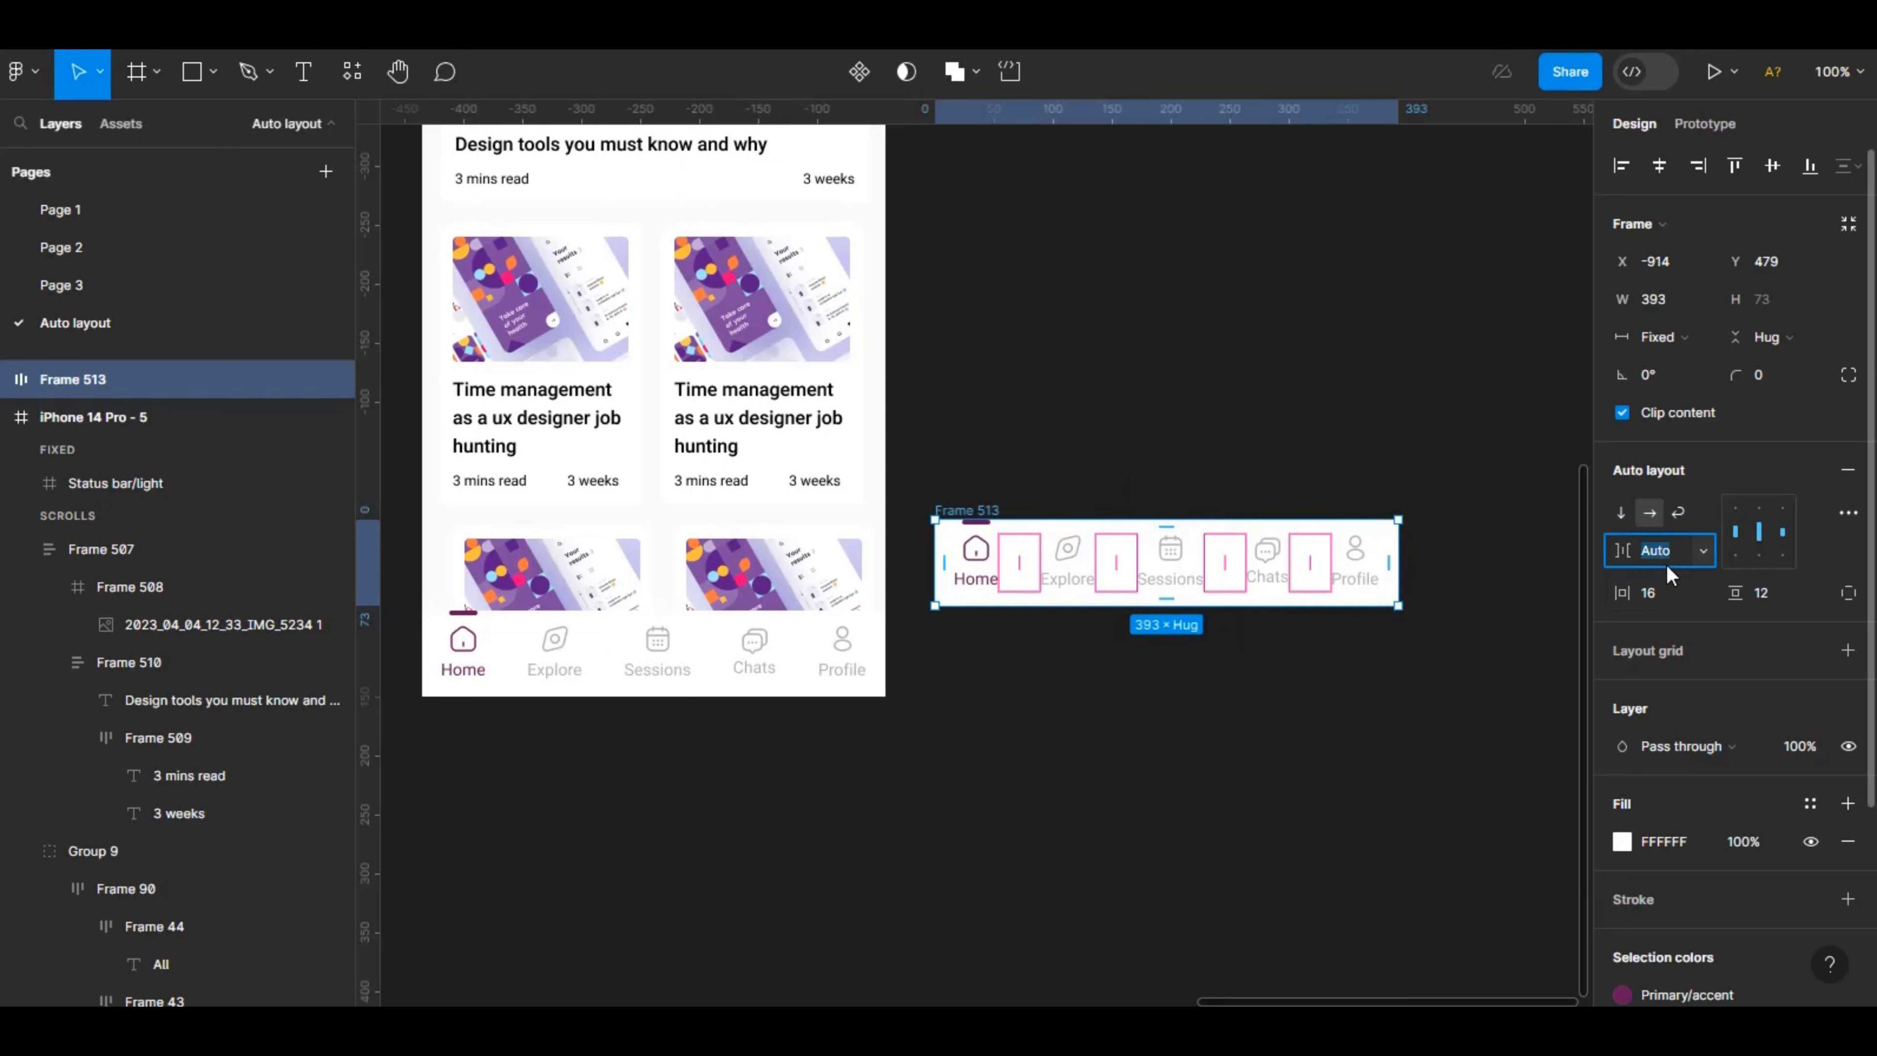
{"action": "left_click", "coordinate": [1668, 567]}
{"action": "type", "text": "5"}
{"action": "key", "text": "Return"}
{"action": "left_click", "coordinate": [1674, 556]}
{"action": "type", "text": "56"}
{"action": "key", "text": "Return"}
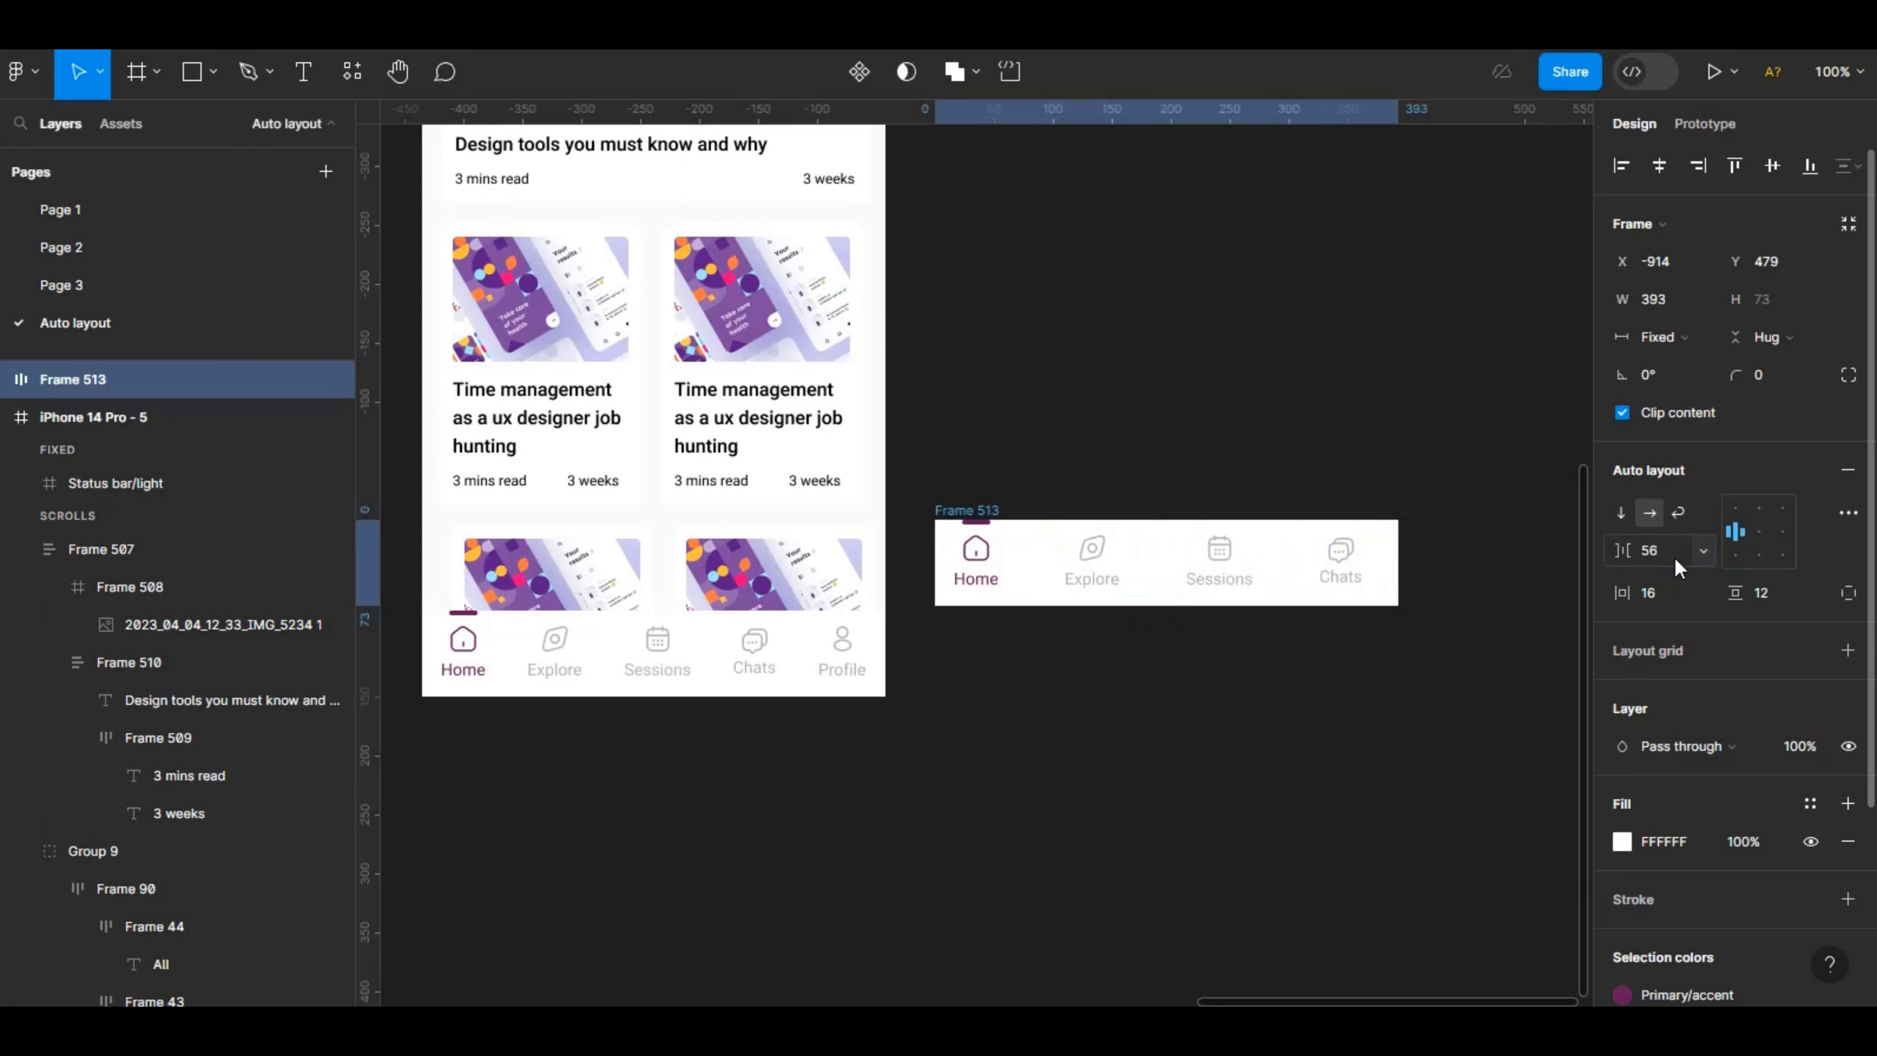
{"action": "key", "text": "ctrl+z"}
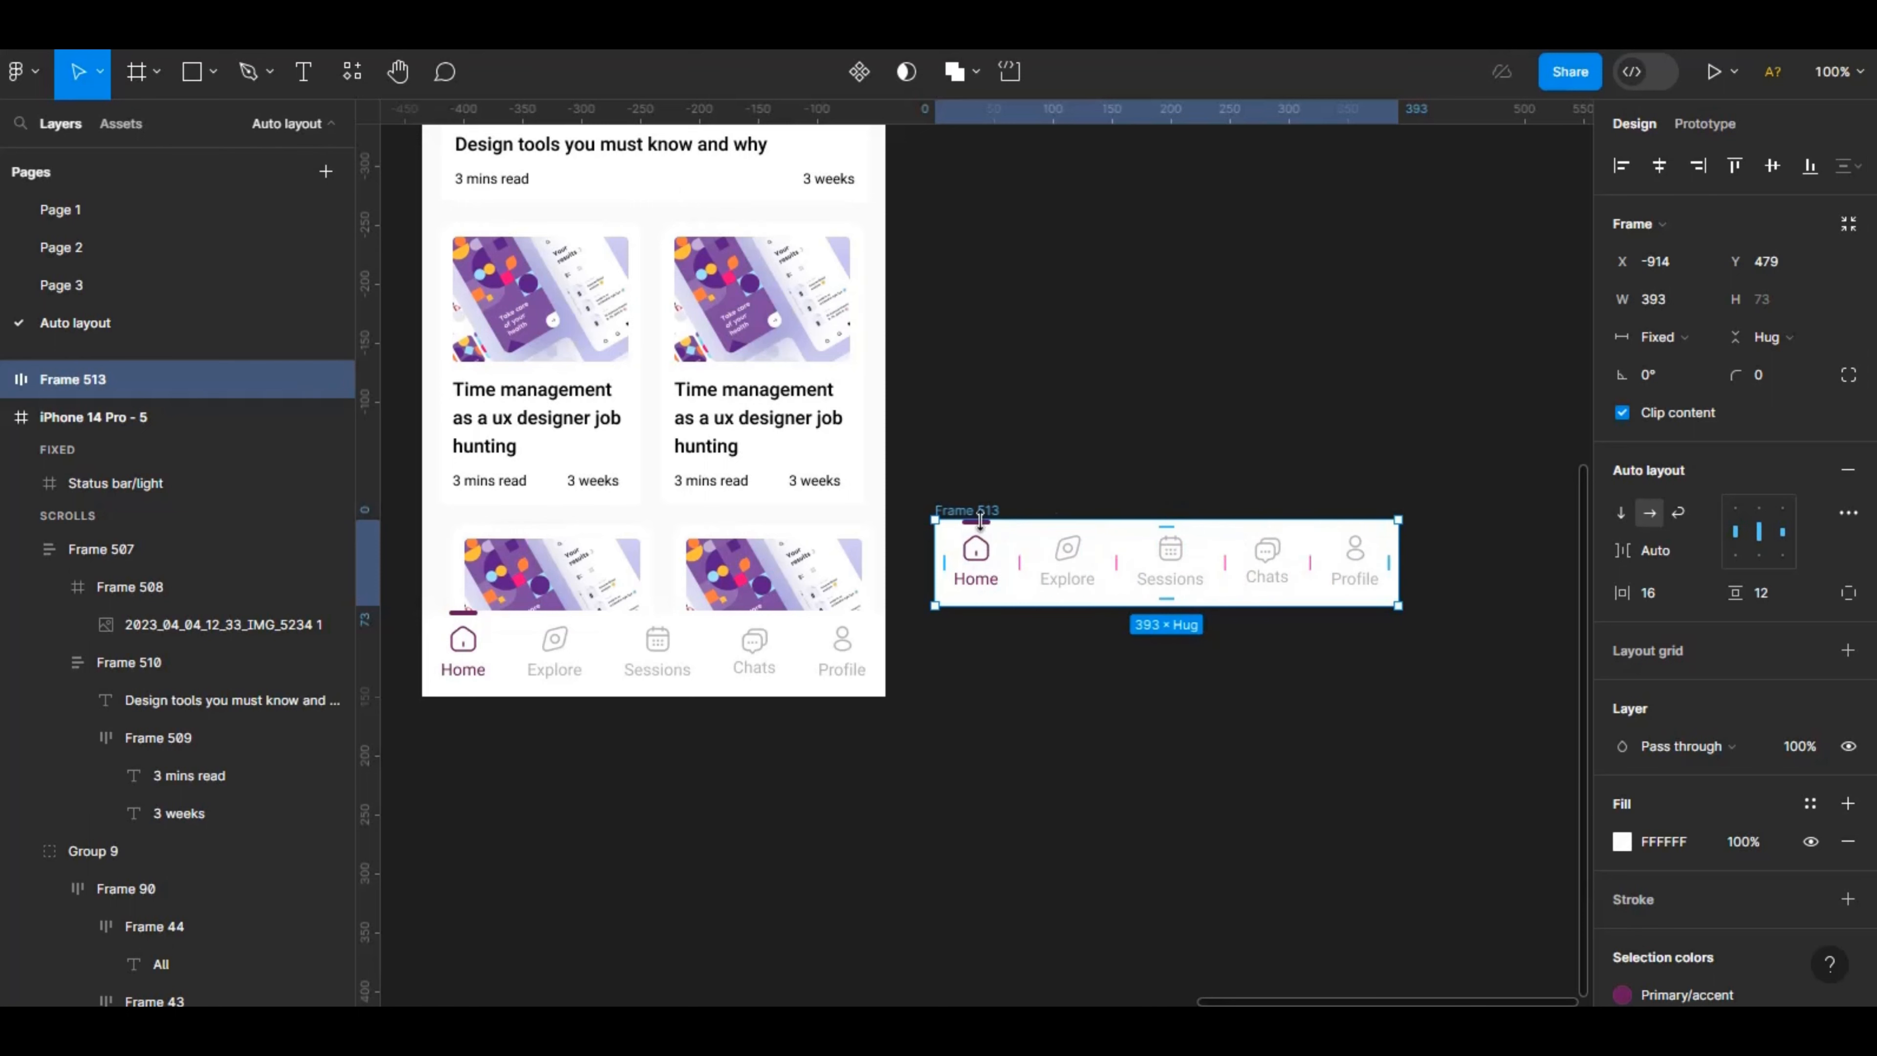
Turn off absolute position for the small purple indicator bar above Home in the copied navigation bar.
{"action": "key", "text": "ctrl+equal"}
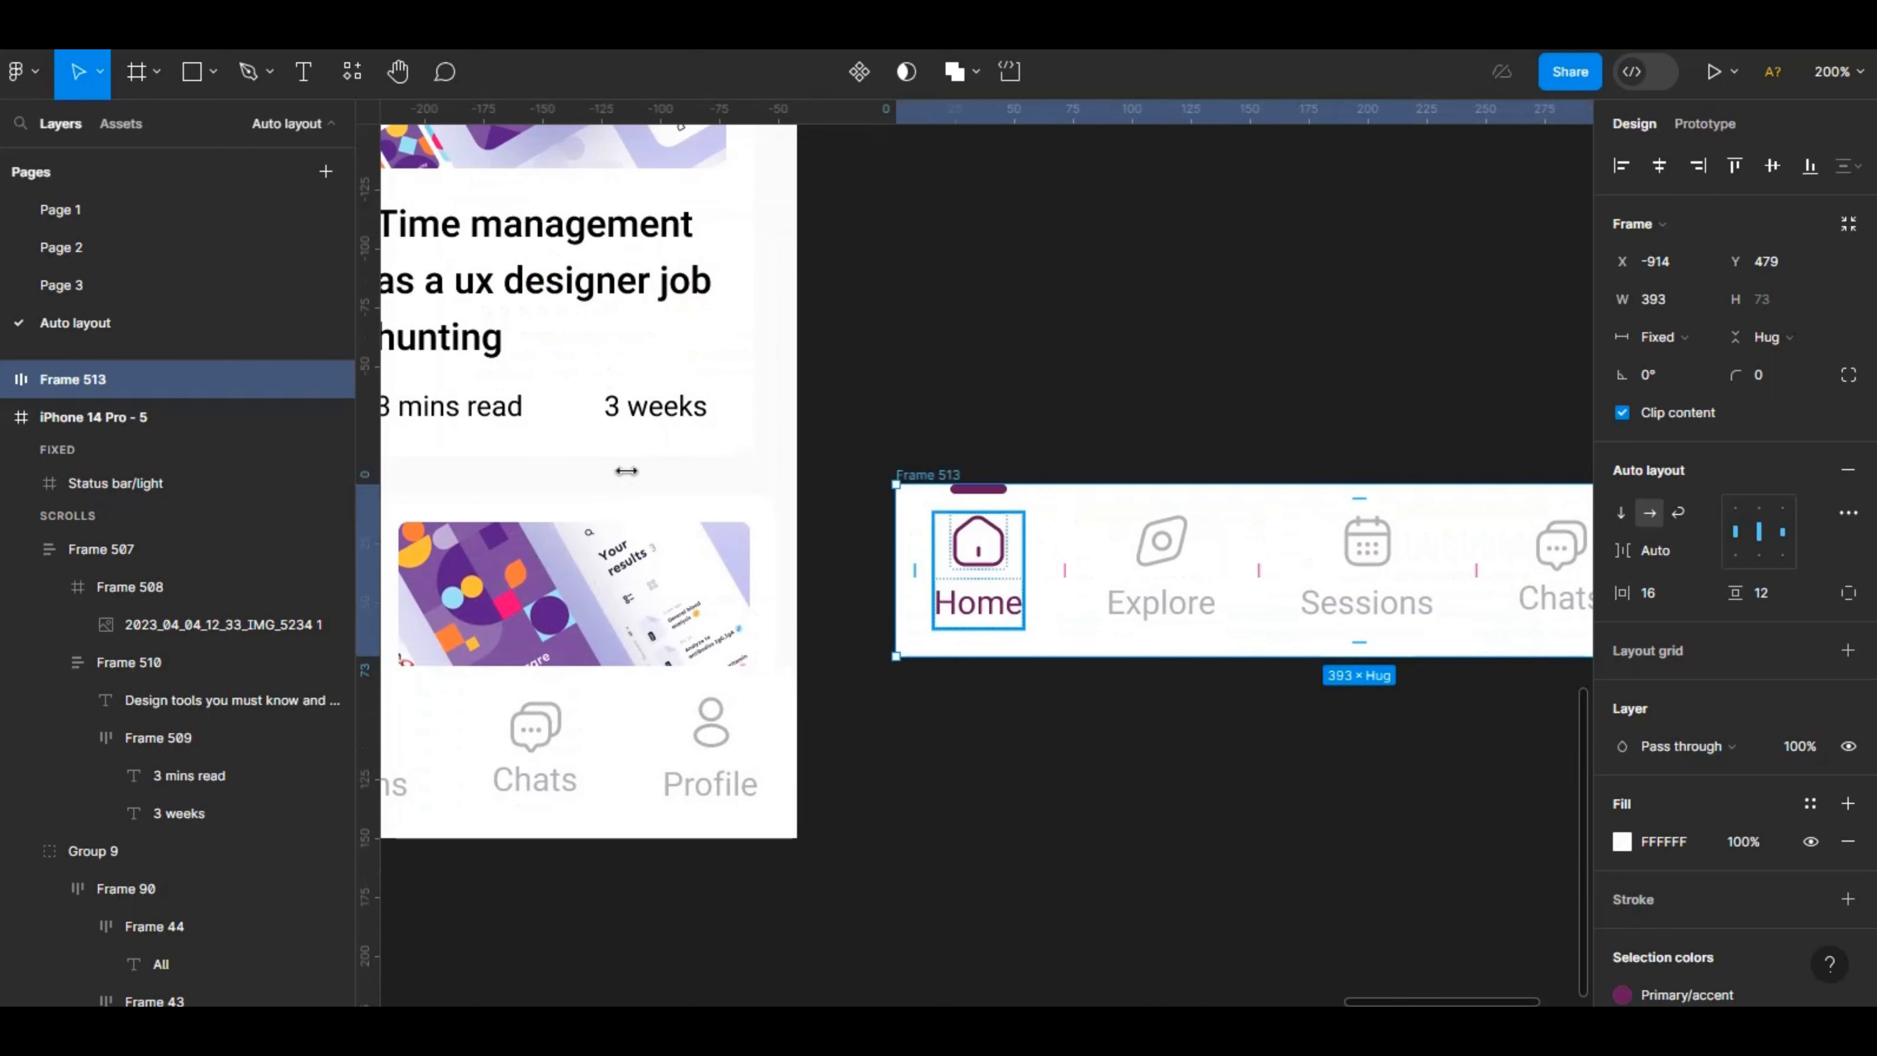
{"action": "left_click", "coordinate": [5, 379]}
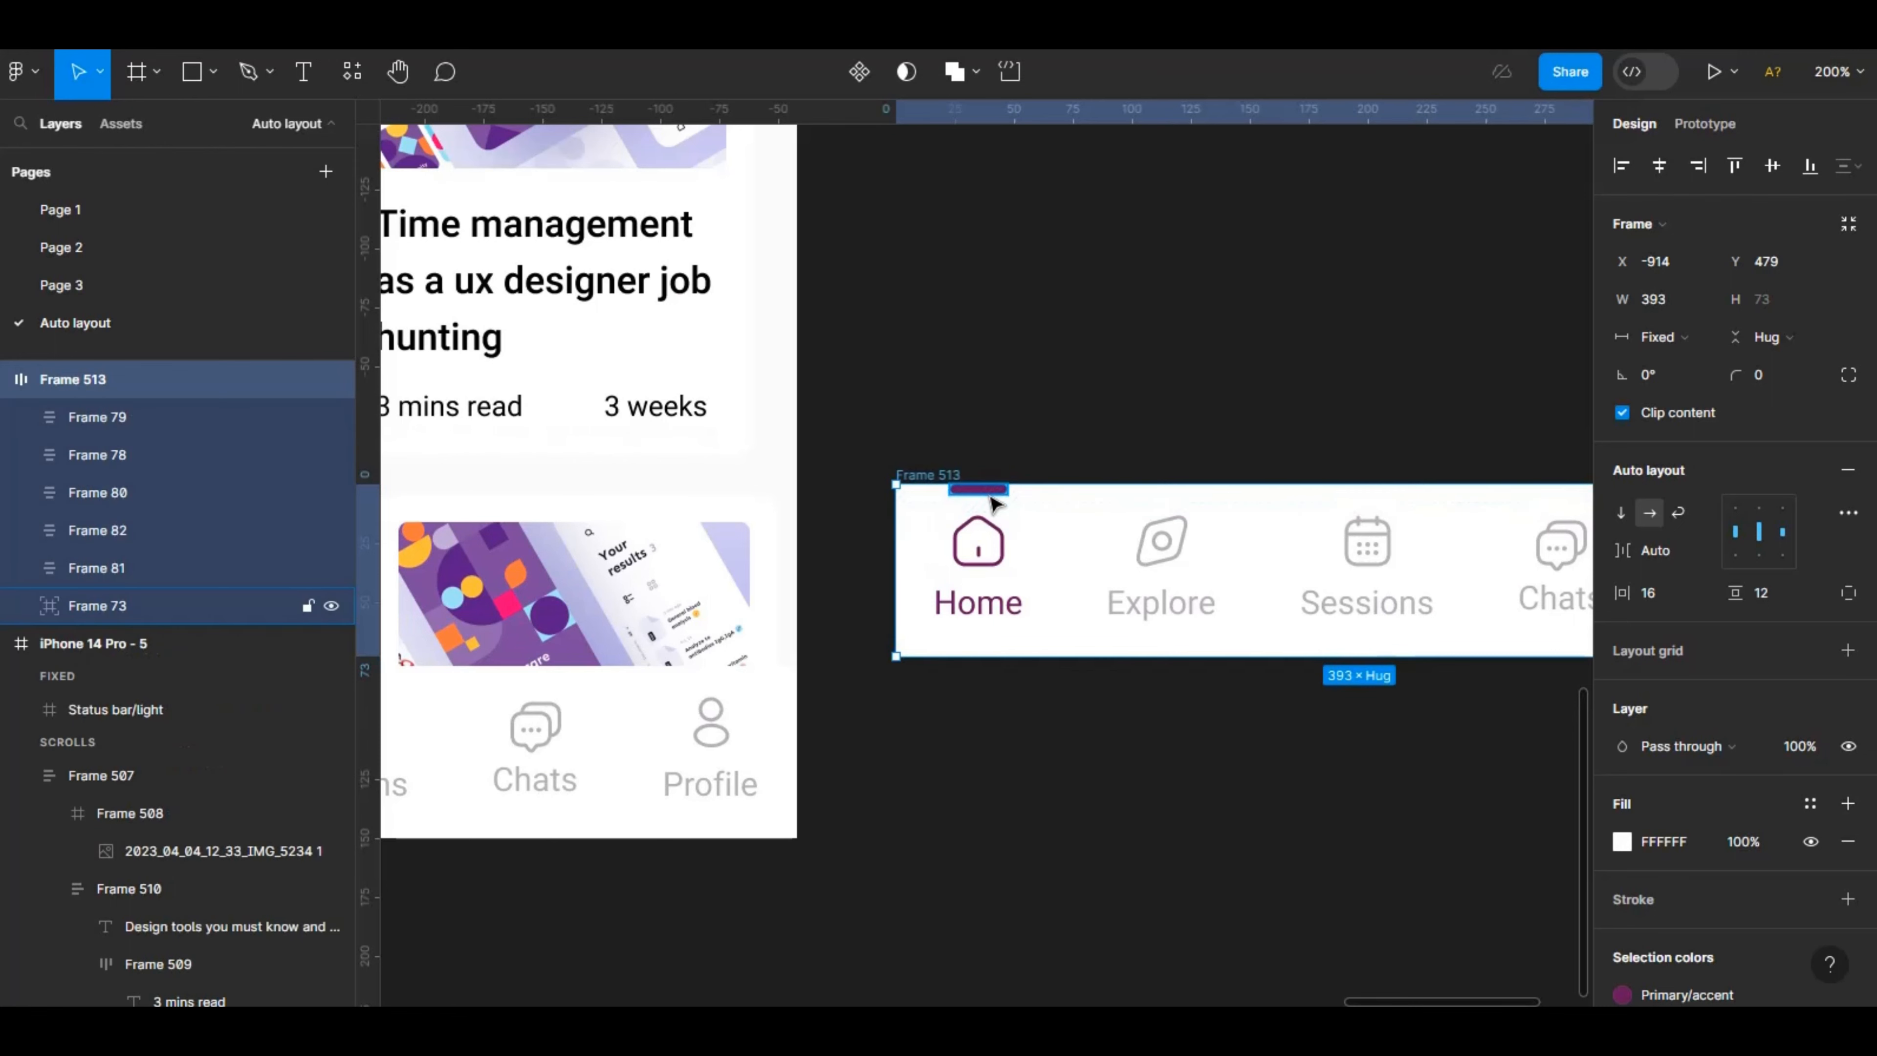
{"action": "left_click", "coordinate": [51, 606]}
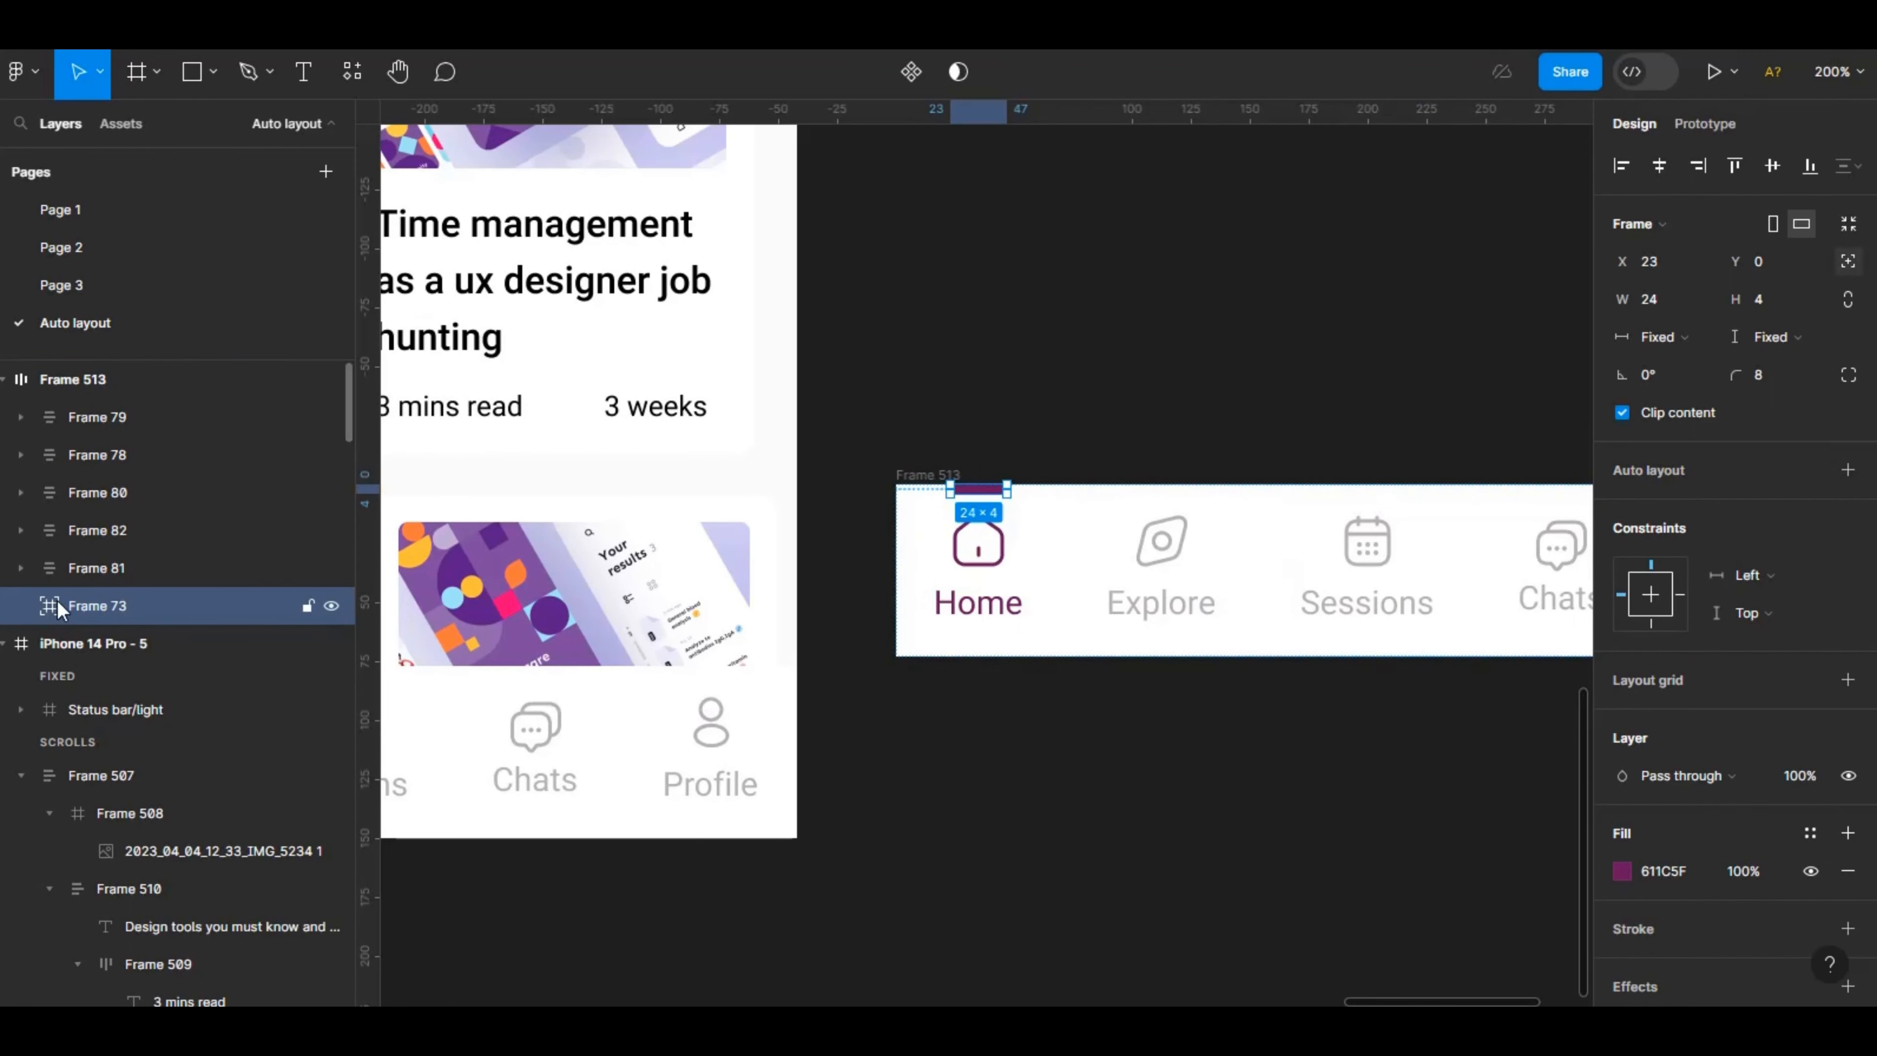
{"action": "left_click", "coordinate": [1848, 265]}
{"action": "key", "text": "shift+0"}
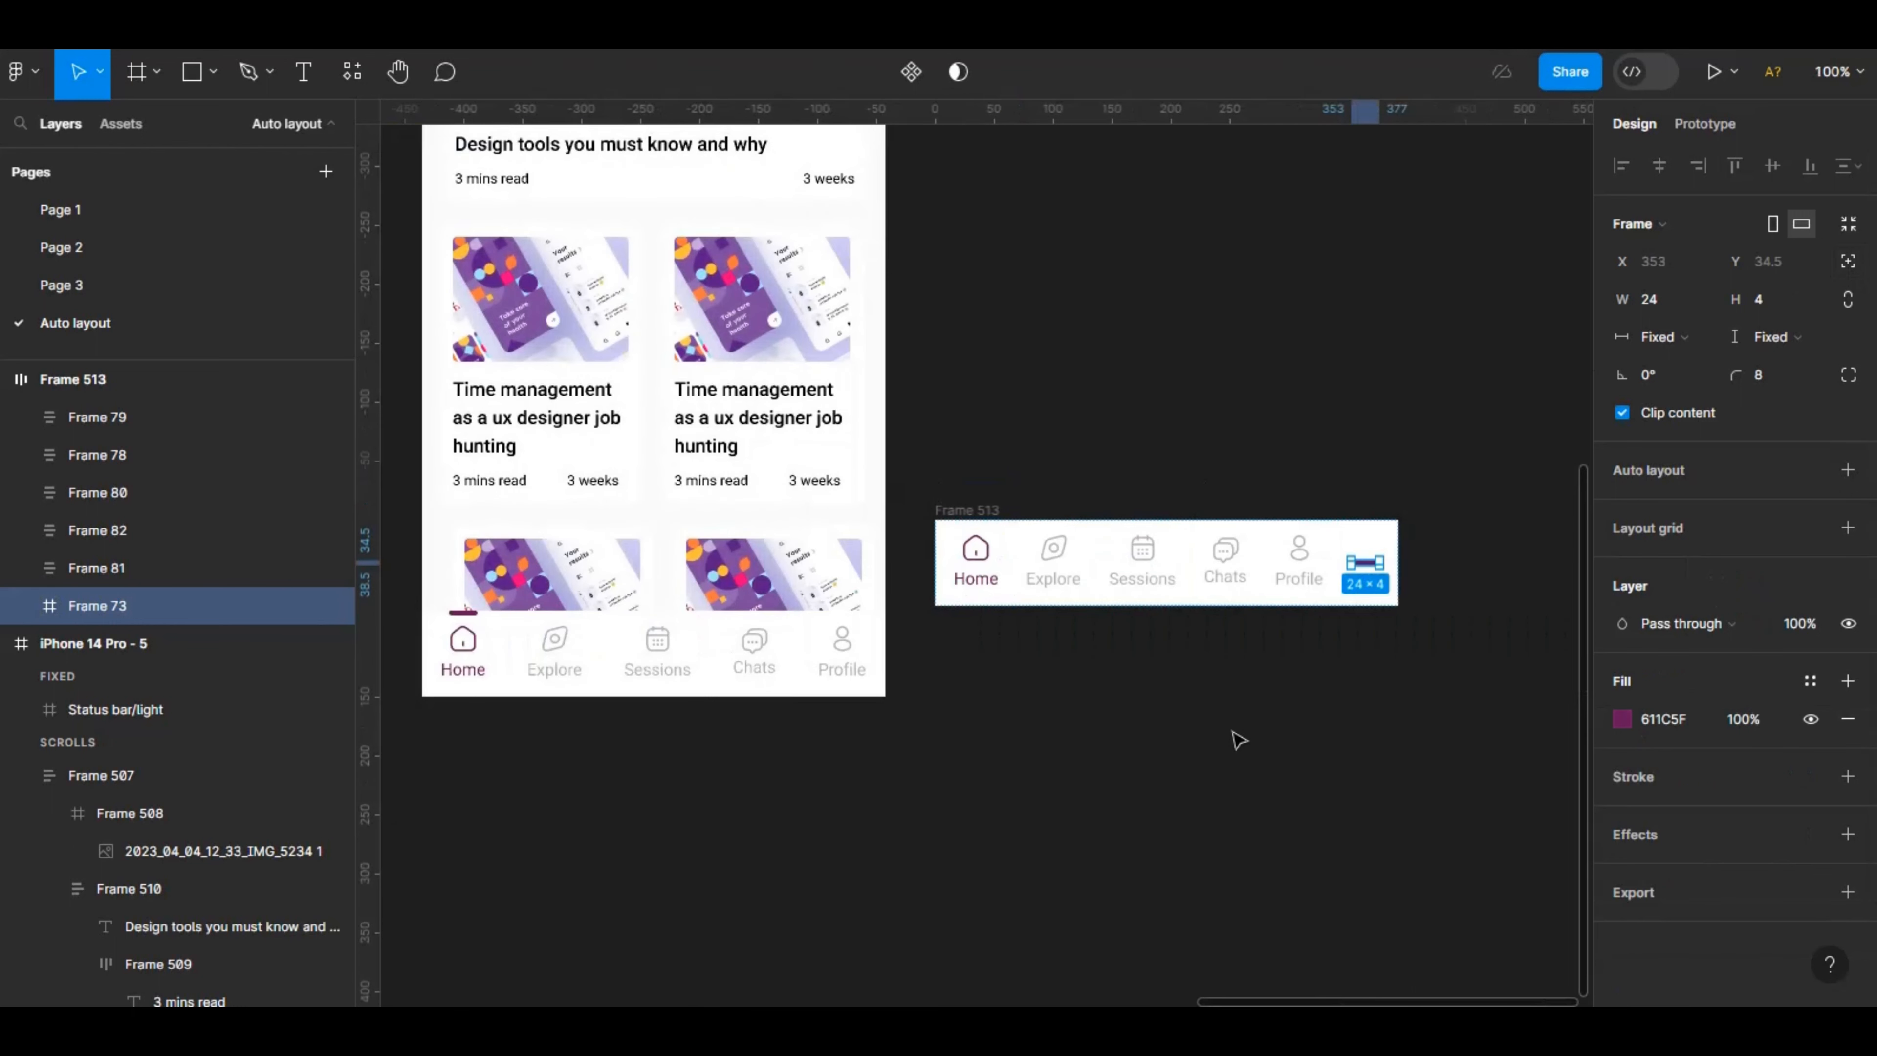
{"action": "key", "text": "Escape"}
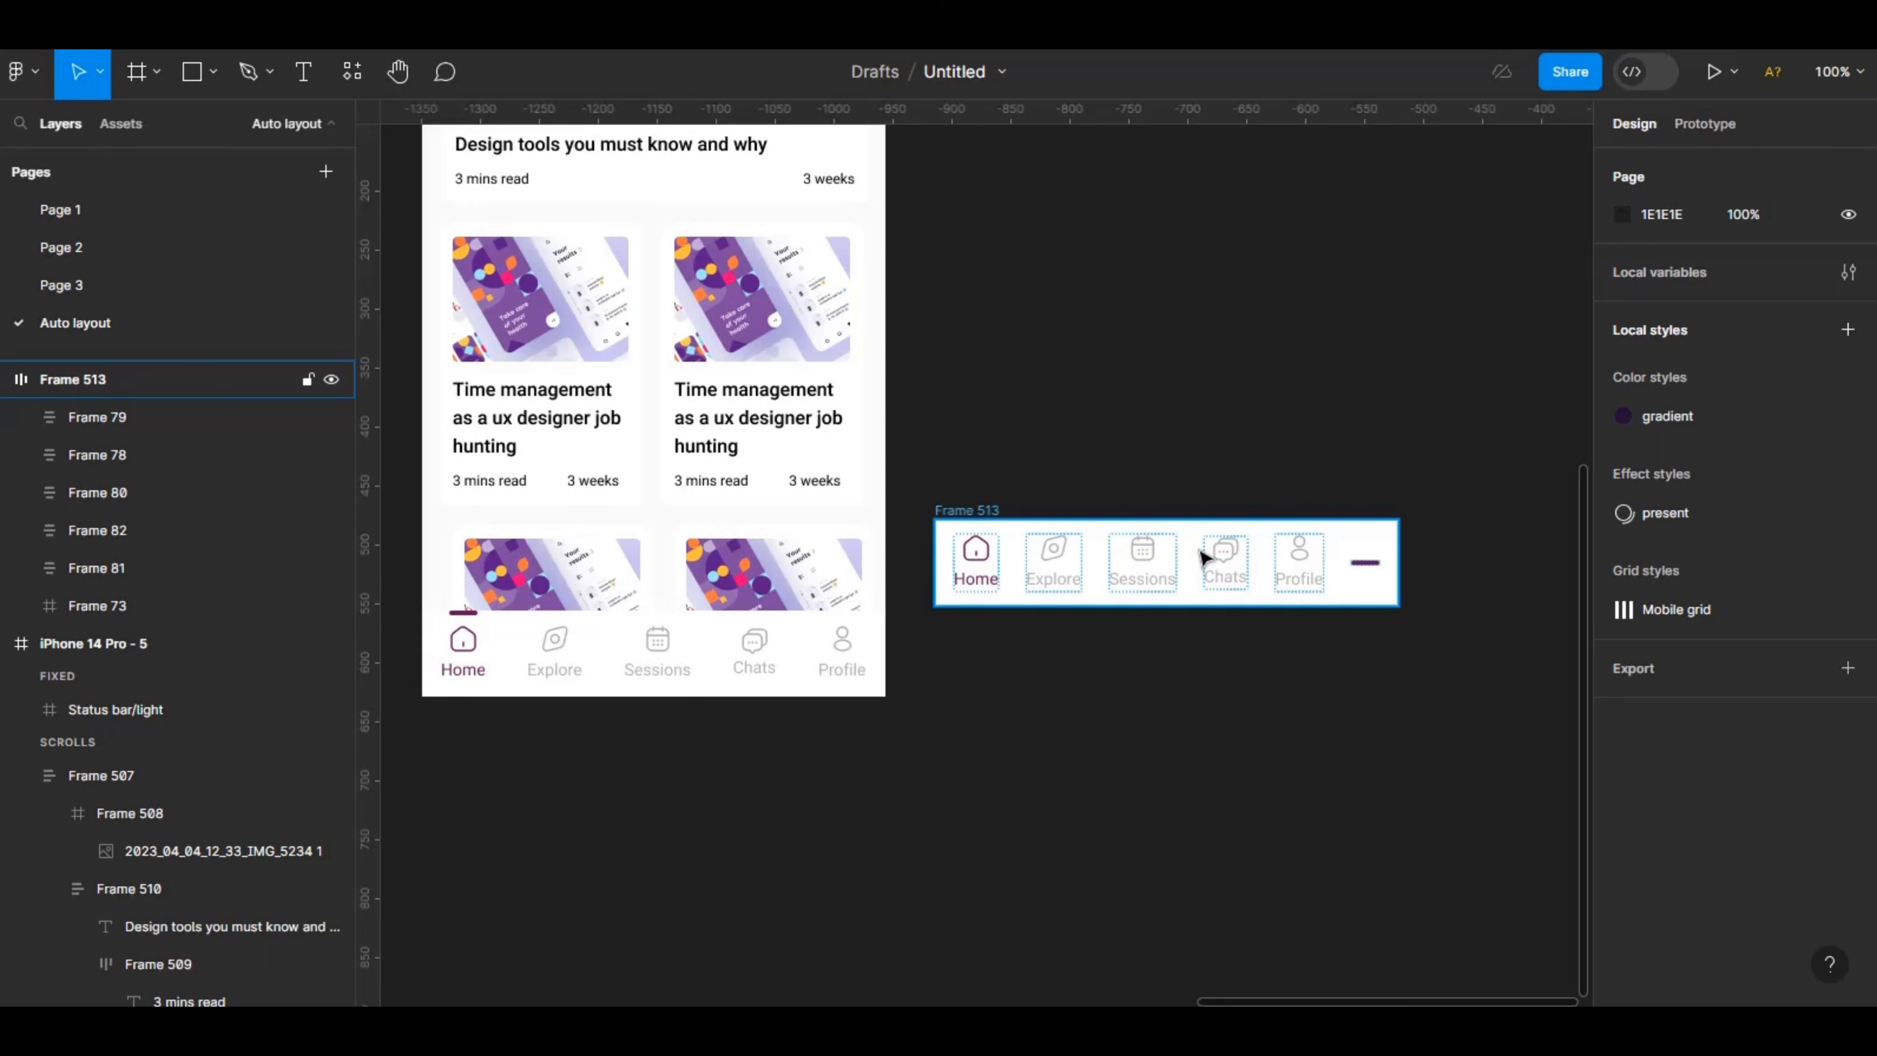
Toggle absolute position for the purple indicator bar, leave it on, and align the bar to the navigation bar's top edge.
{"action": "left_click", "coordinate": [1369, 568]}
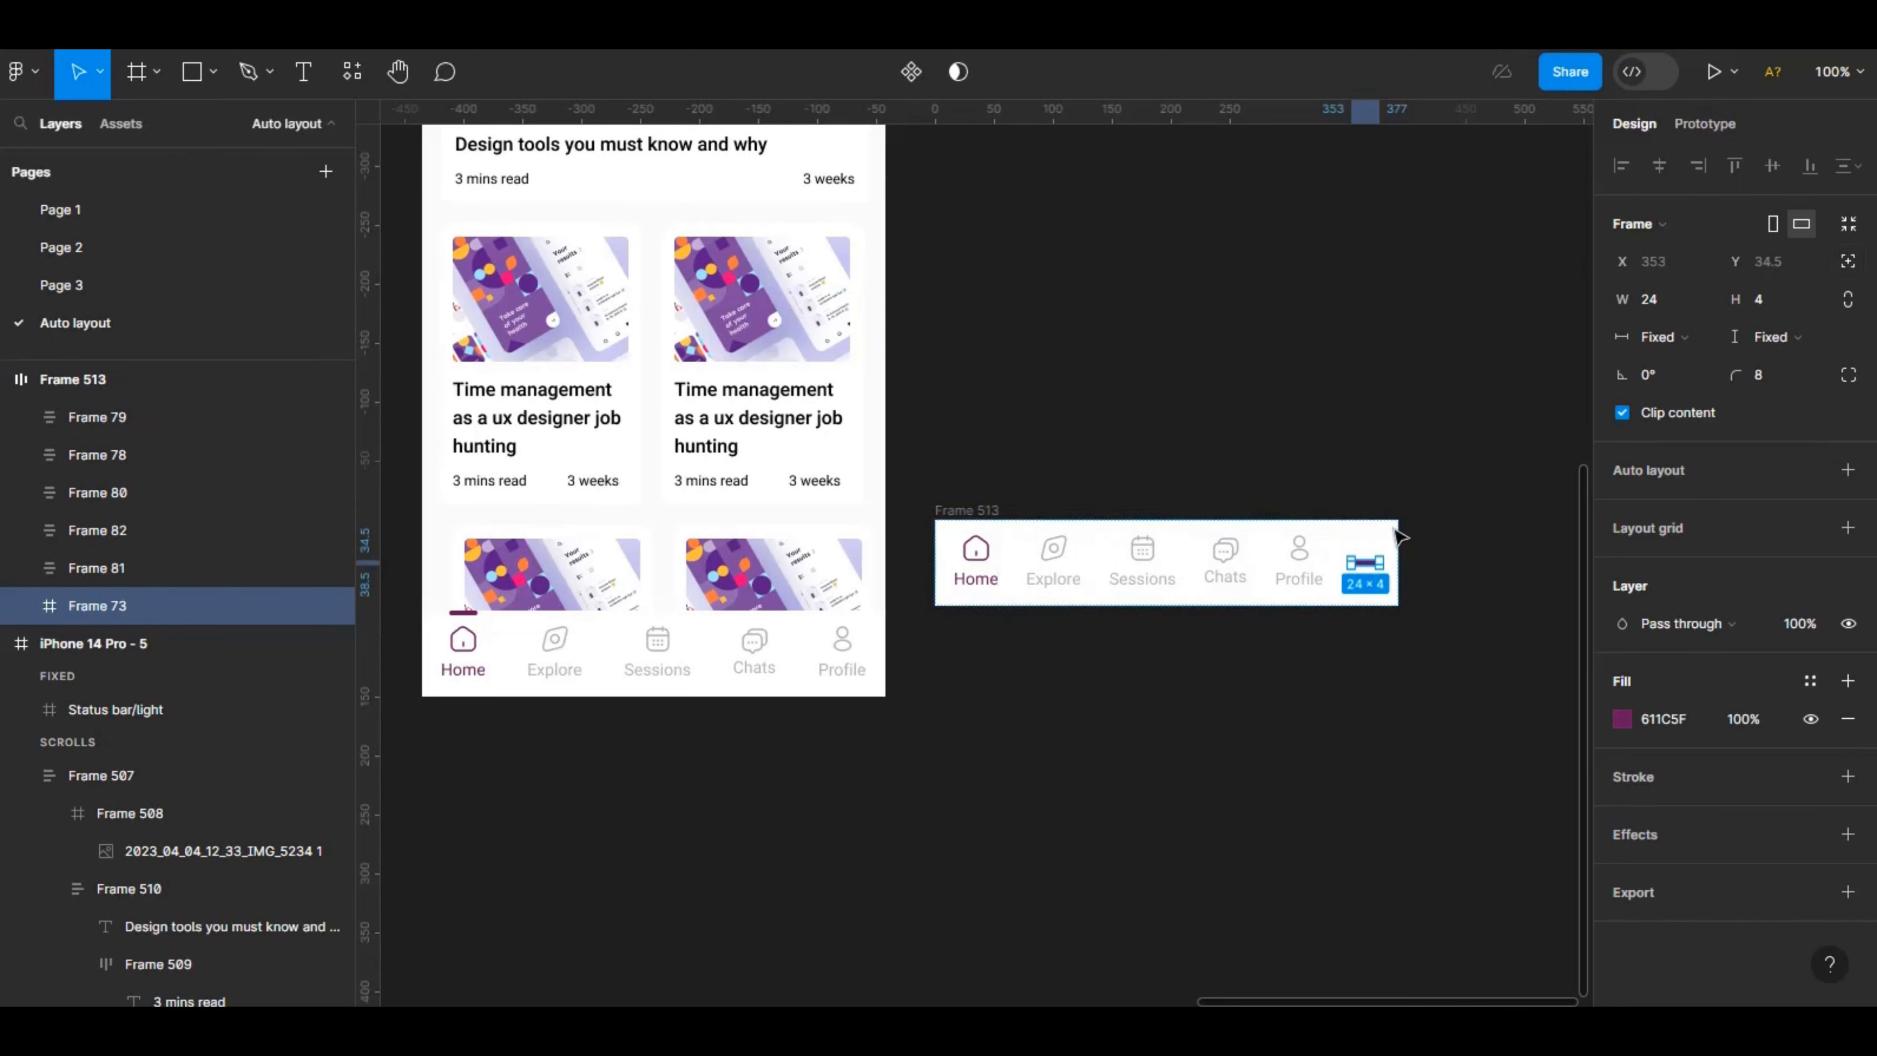
{"action": "left_click", "coordinate": [1849, 263]}
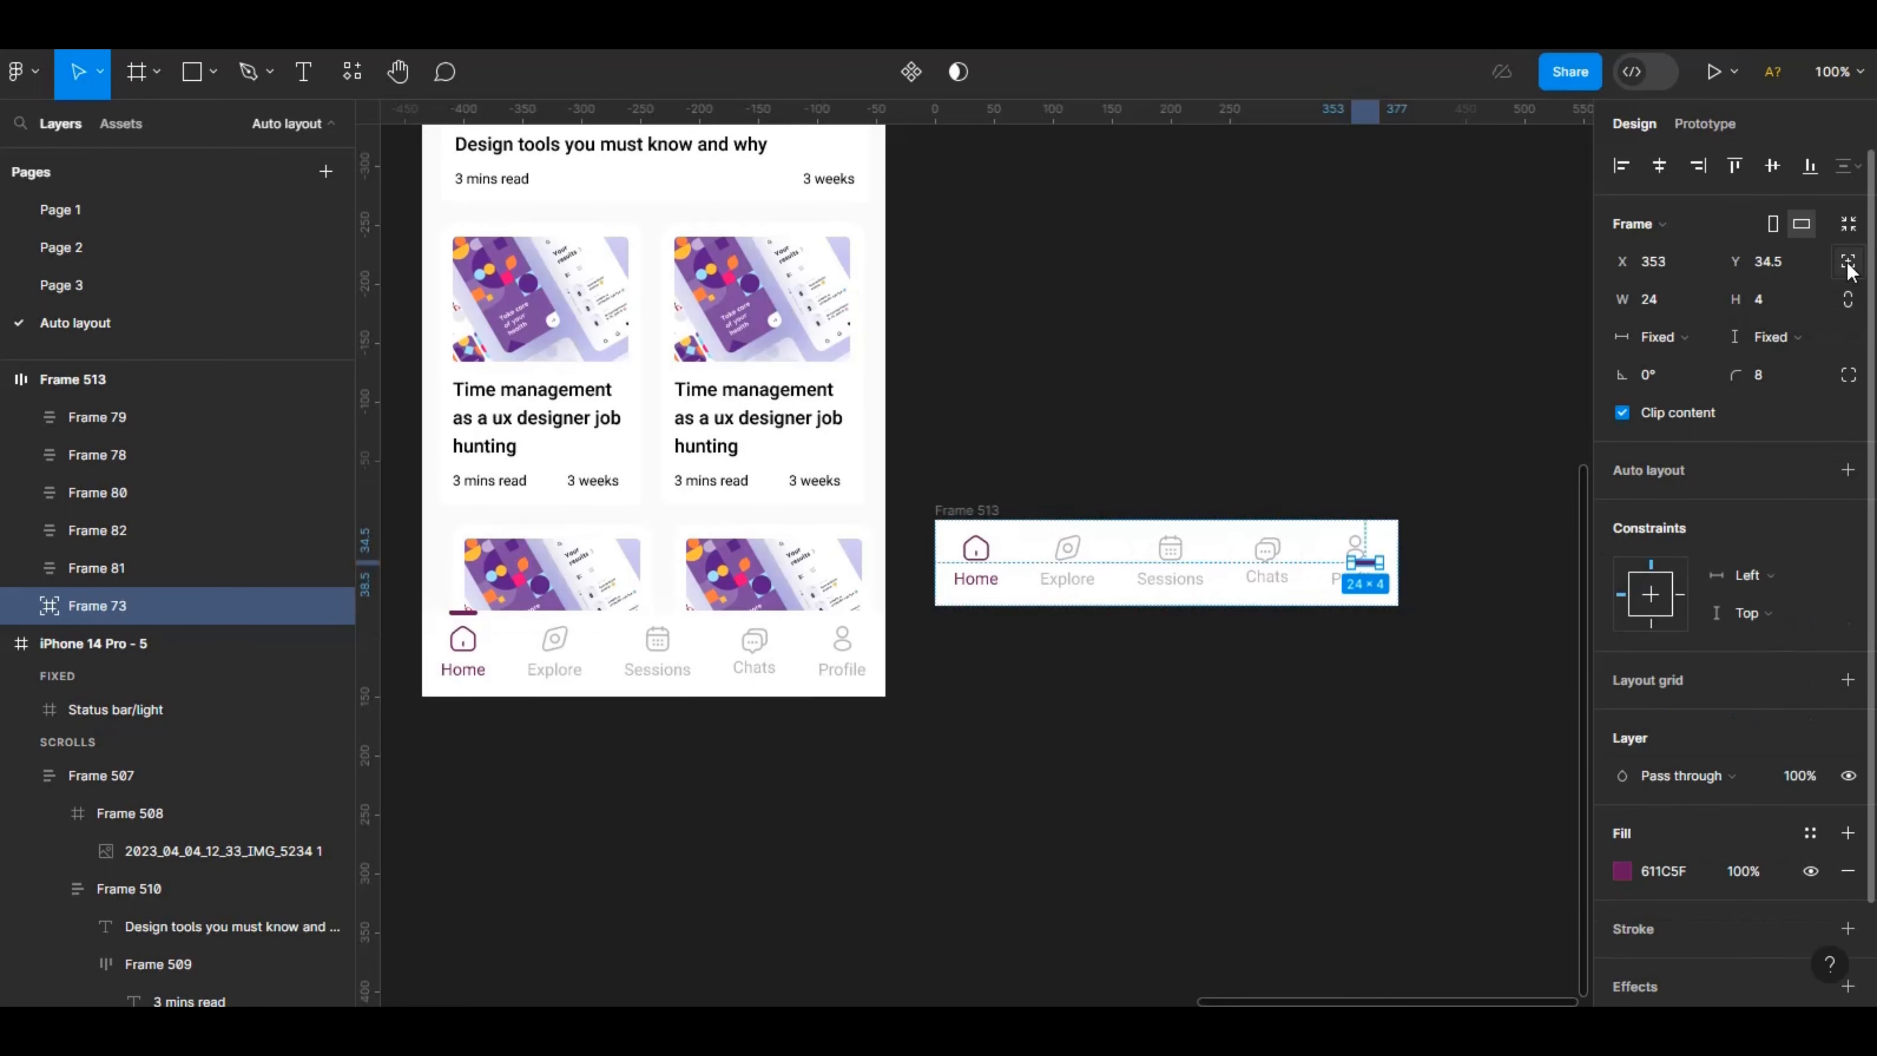
{"action": "left_click", "coordinate": [1849, 263]}
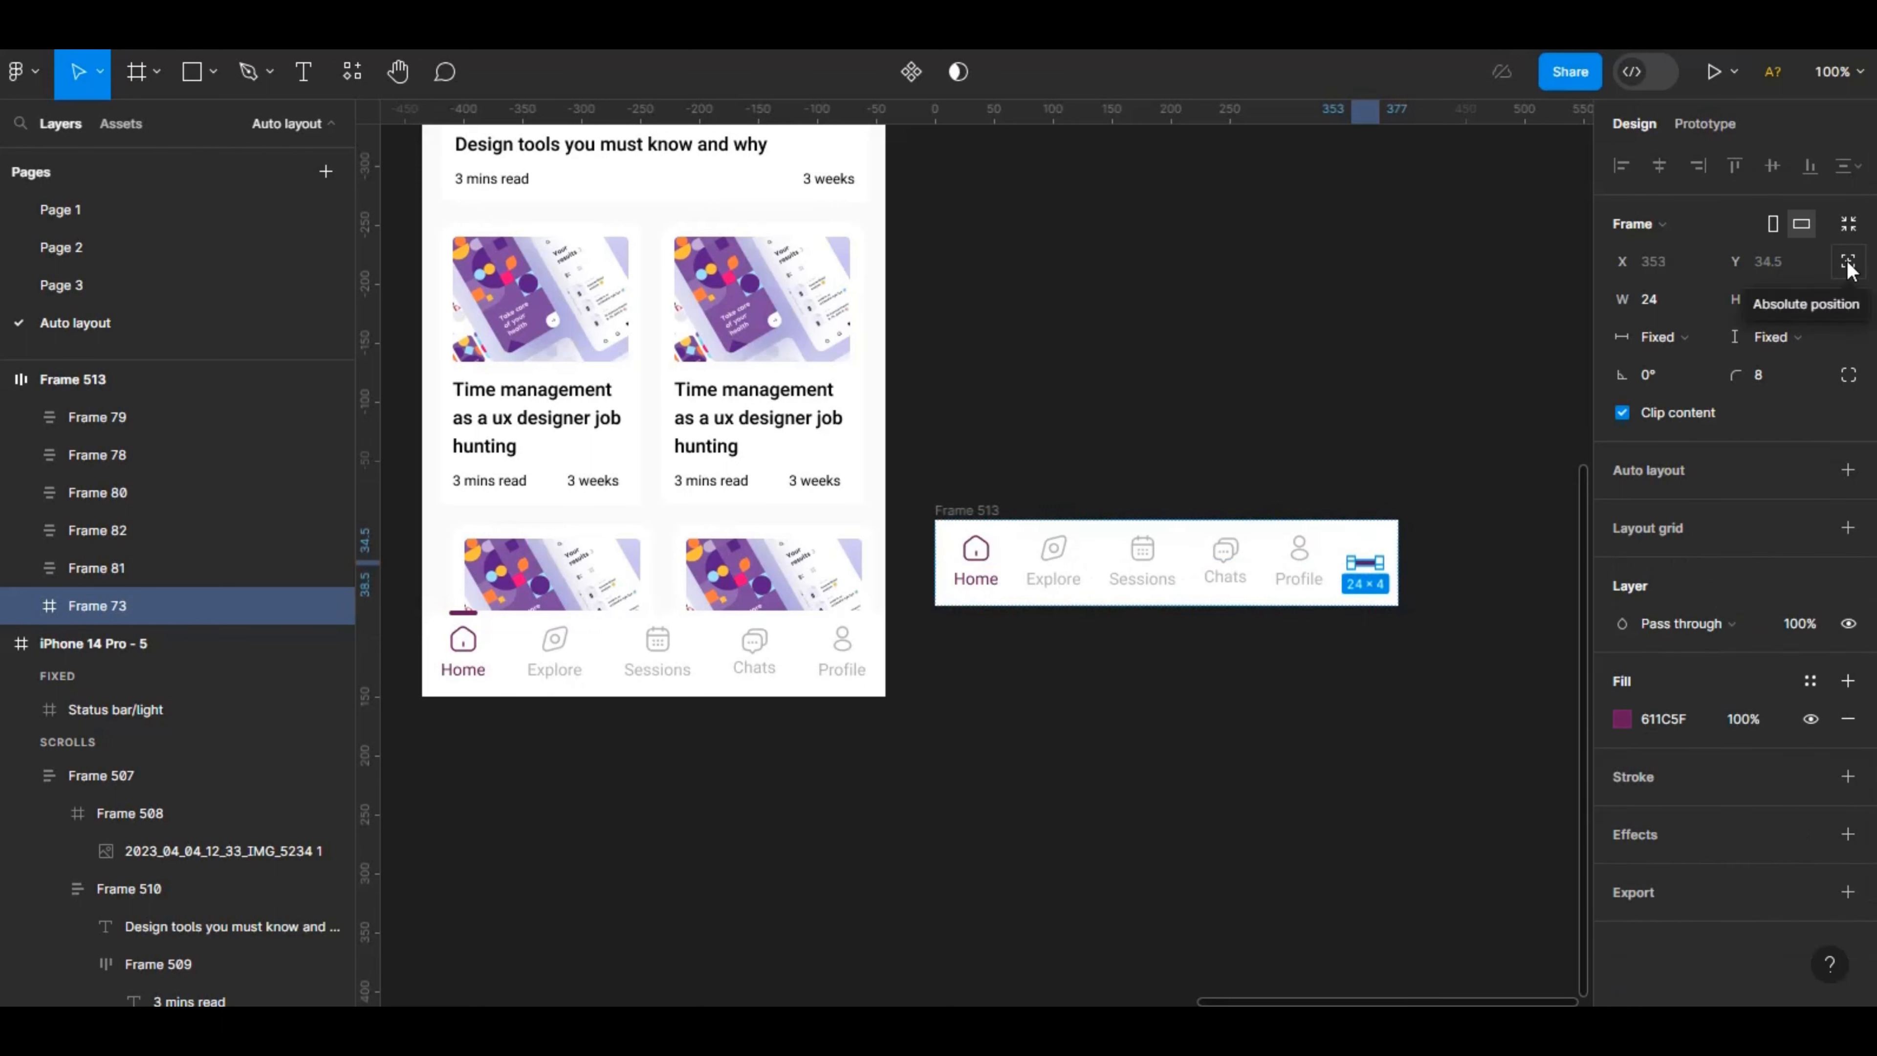
{"action": "left_click", "coordinate": [1848, 263]}
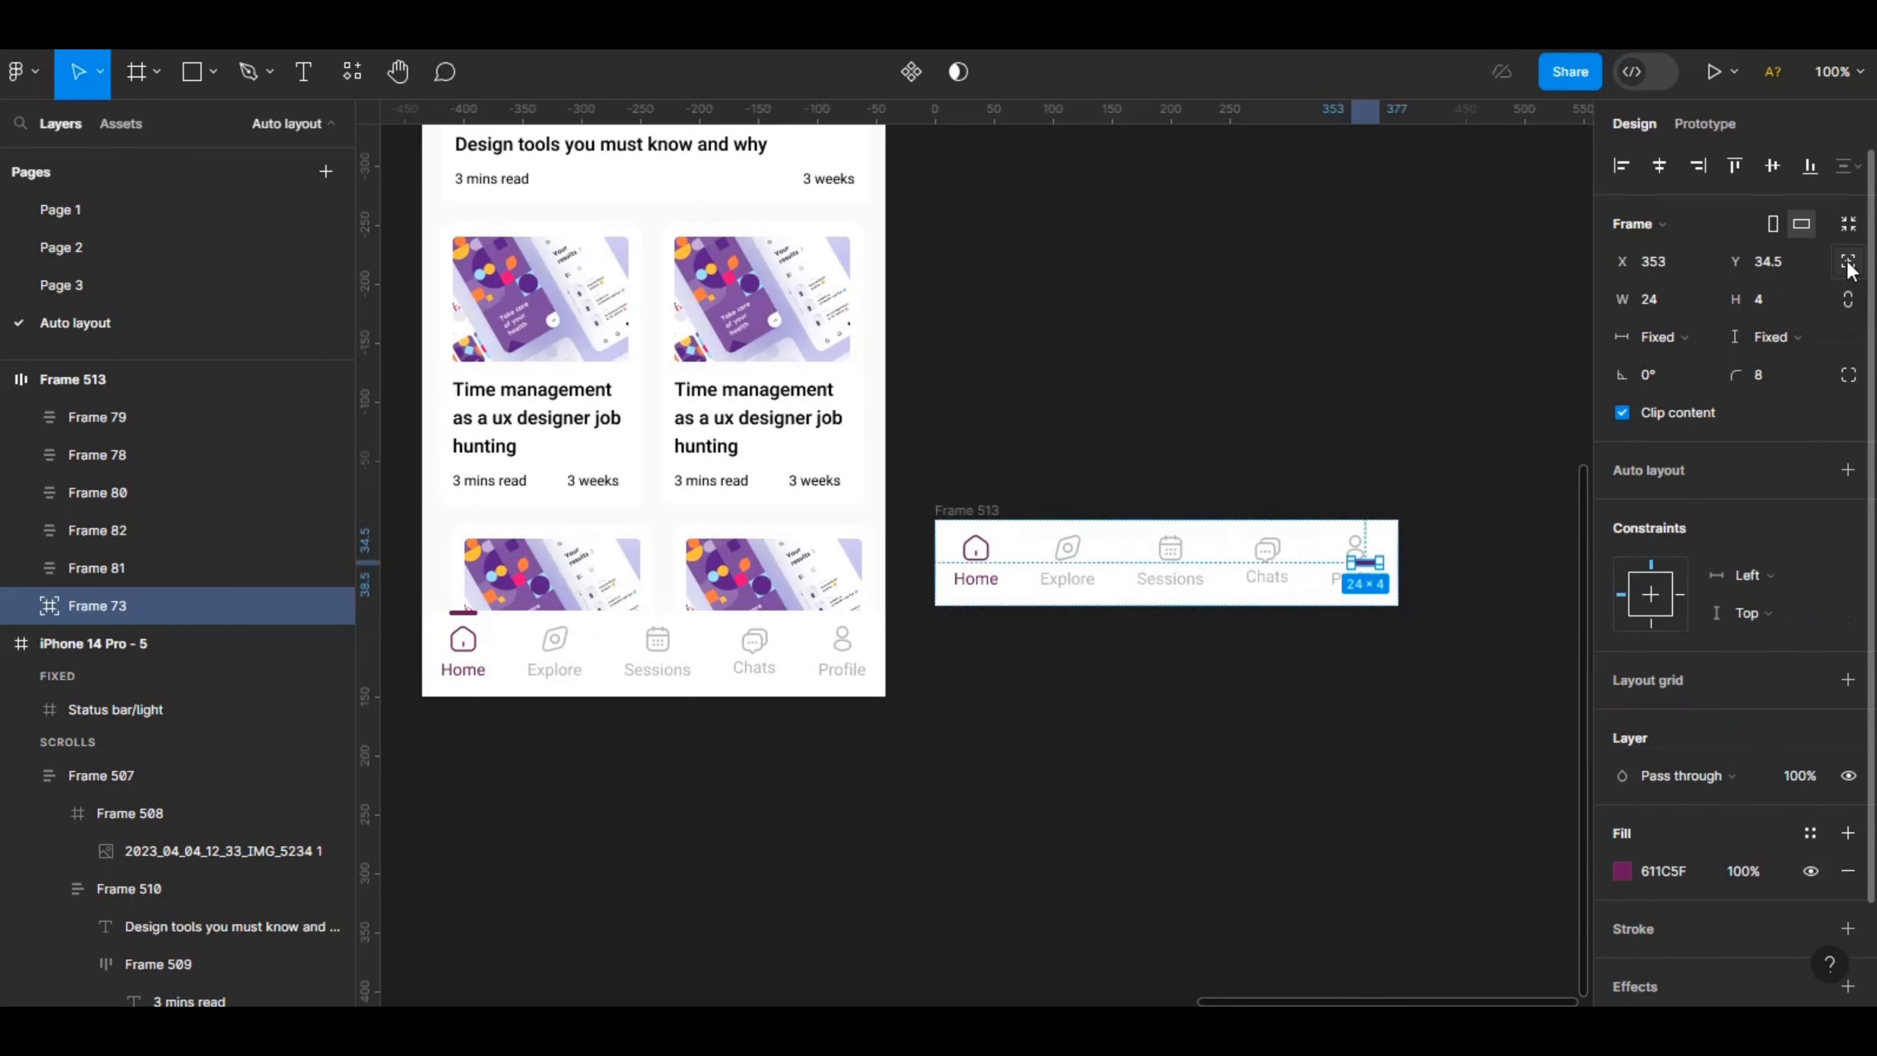
{"action": "left_click", "coordinate": [1741, 167]}
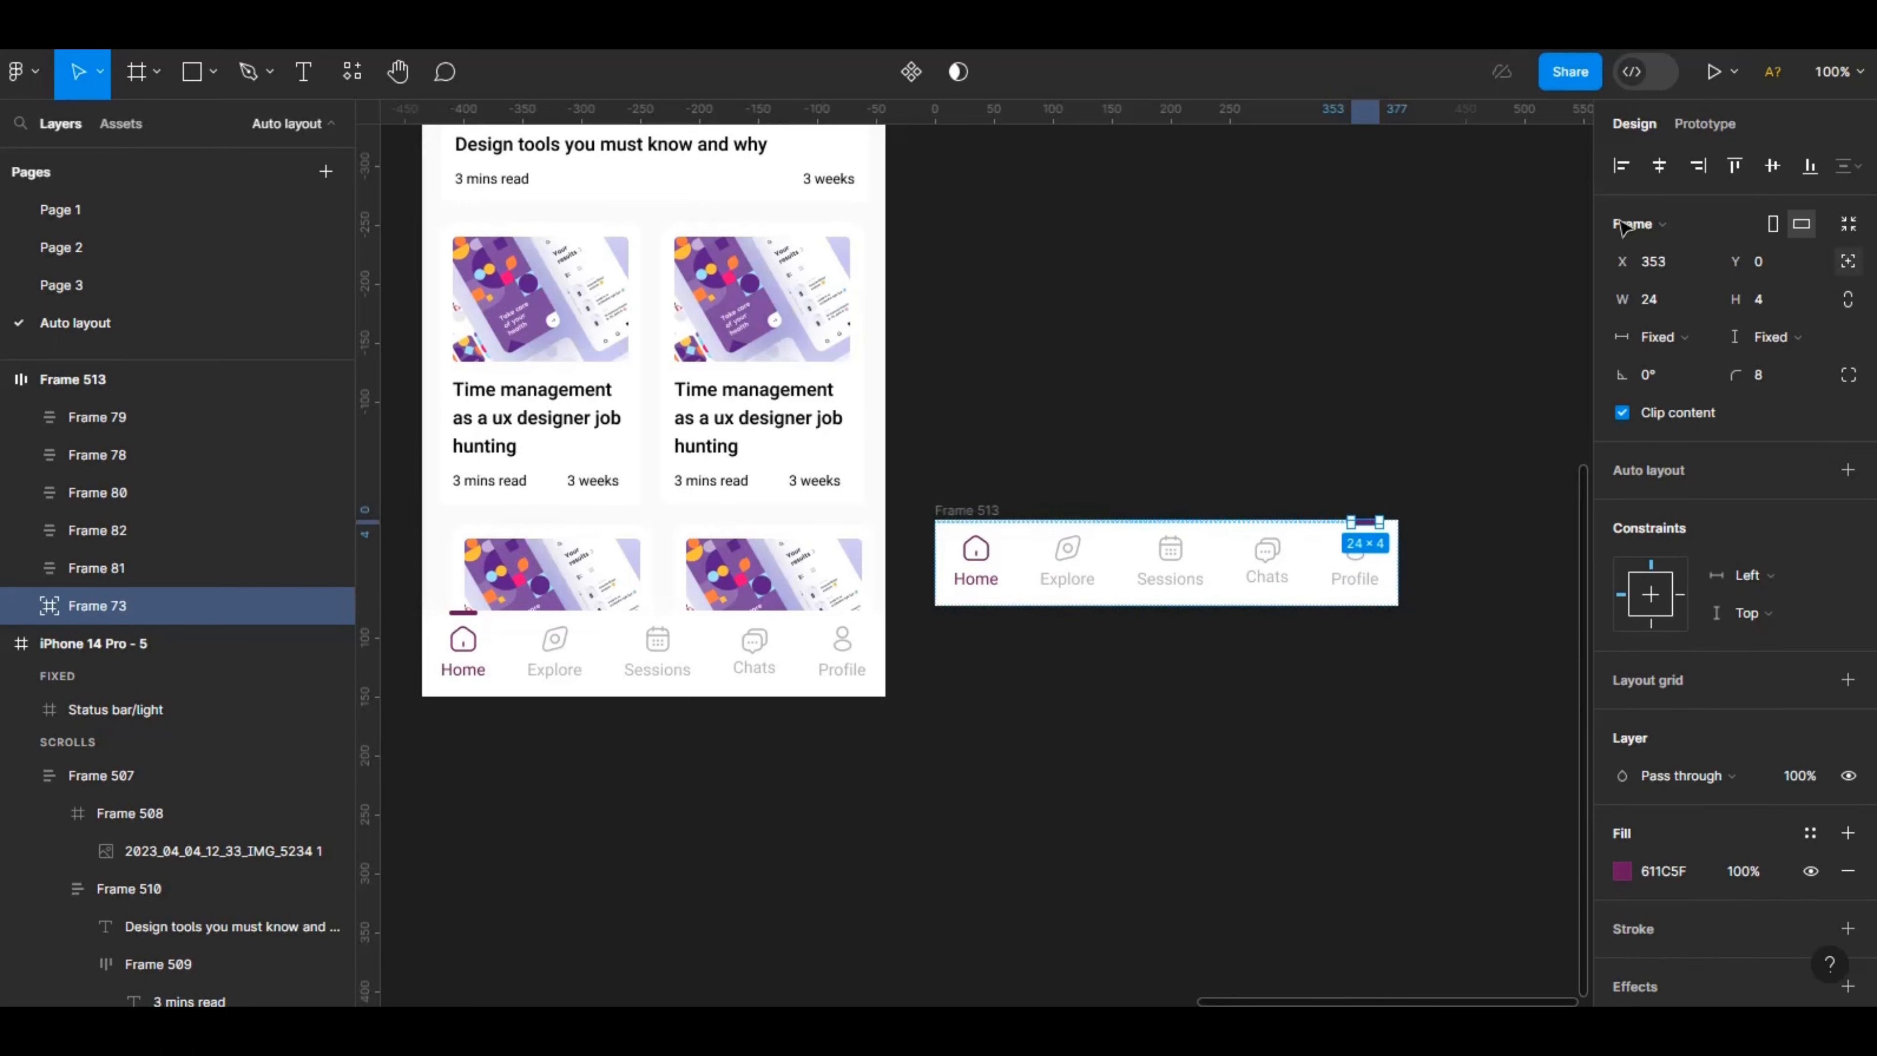
Align the purple indicator bar to the copied navigation bar's left edge and shift it to X 23, centred above Home.
{"action": "left_click", "coordinate": [1612, 167]}
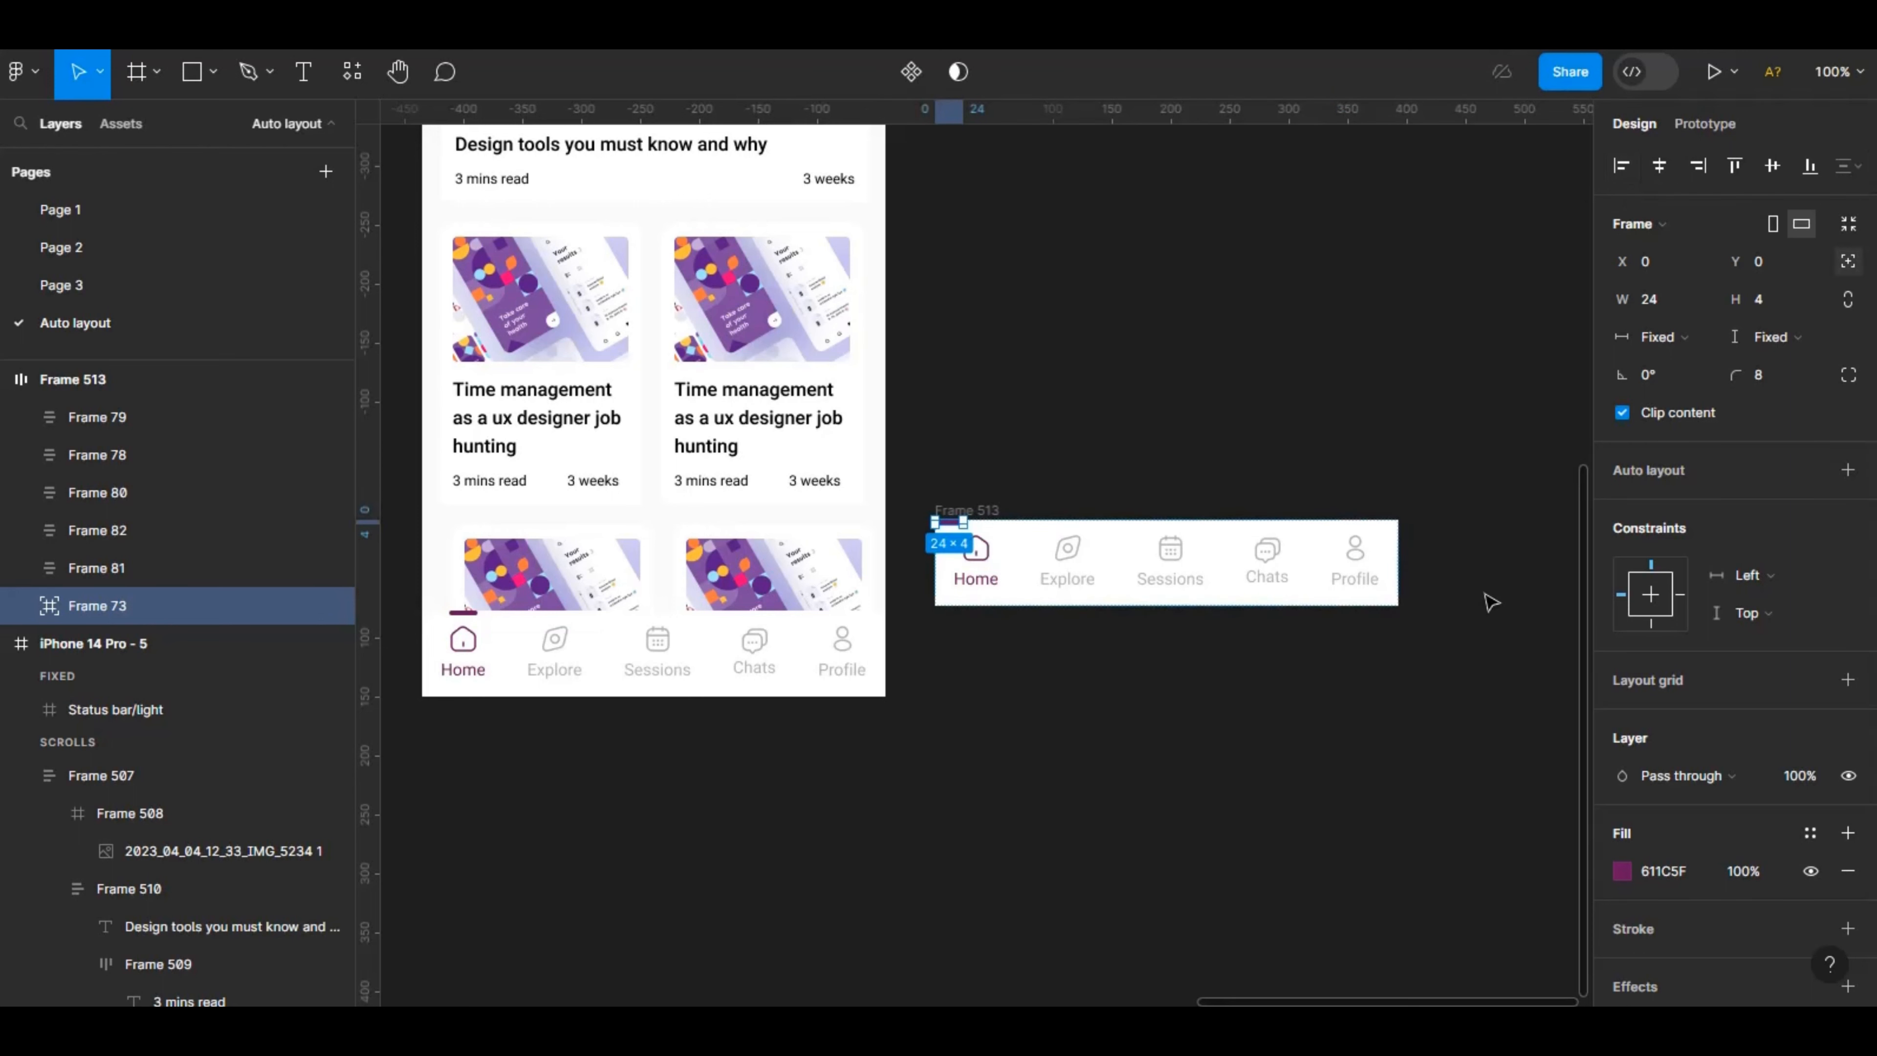
{"action": "key", "text": "shift+Right"}
{"action": "key", "text": "shift+Right"}
{"action": "key", "text": "shift+Right"}
{"action": "key", "text": "shift+Right"}
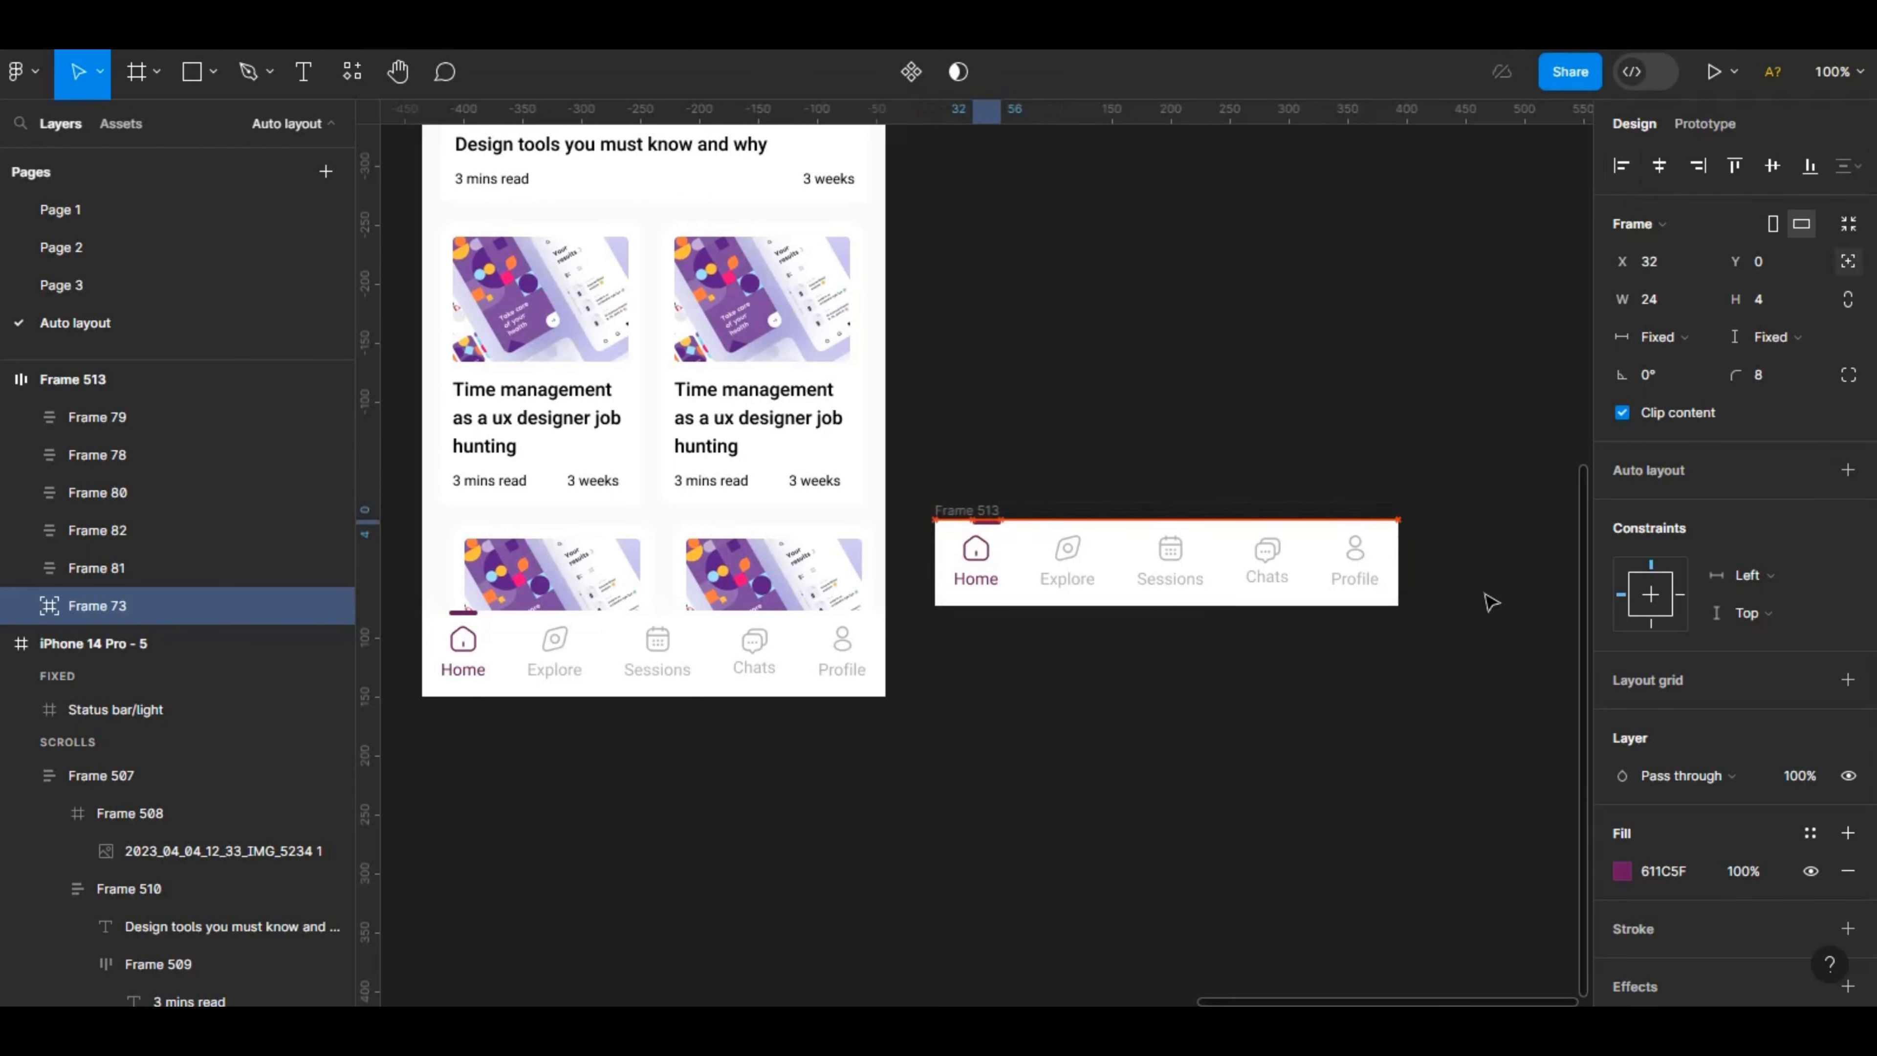
{"action": "key", "text": "shift+Left"}
{"action": "key", "text": "Left"}
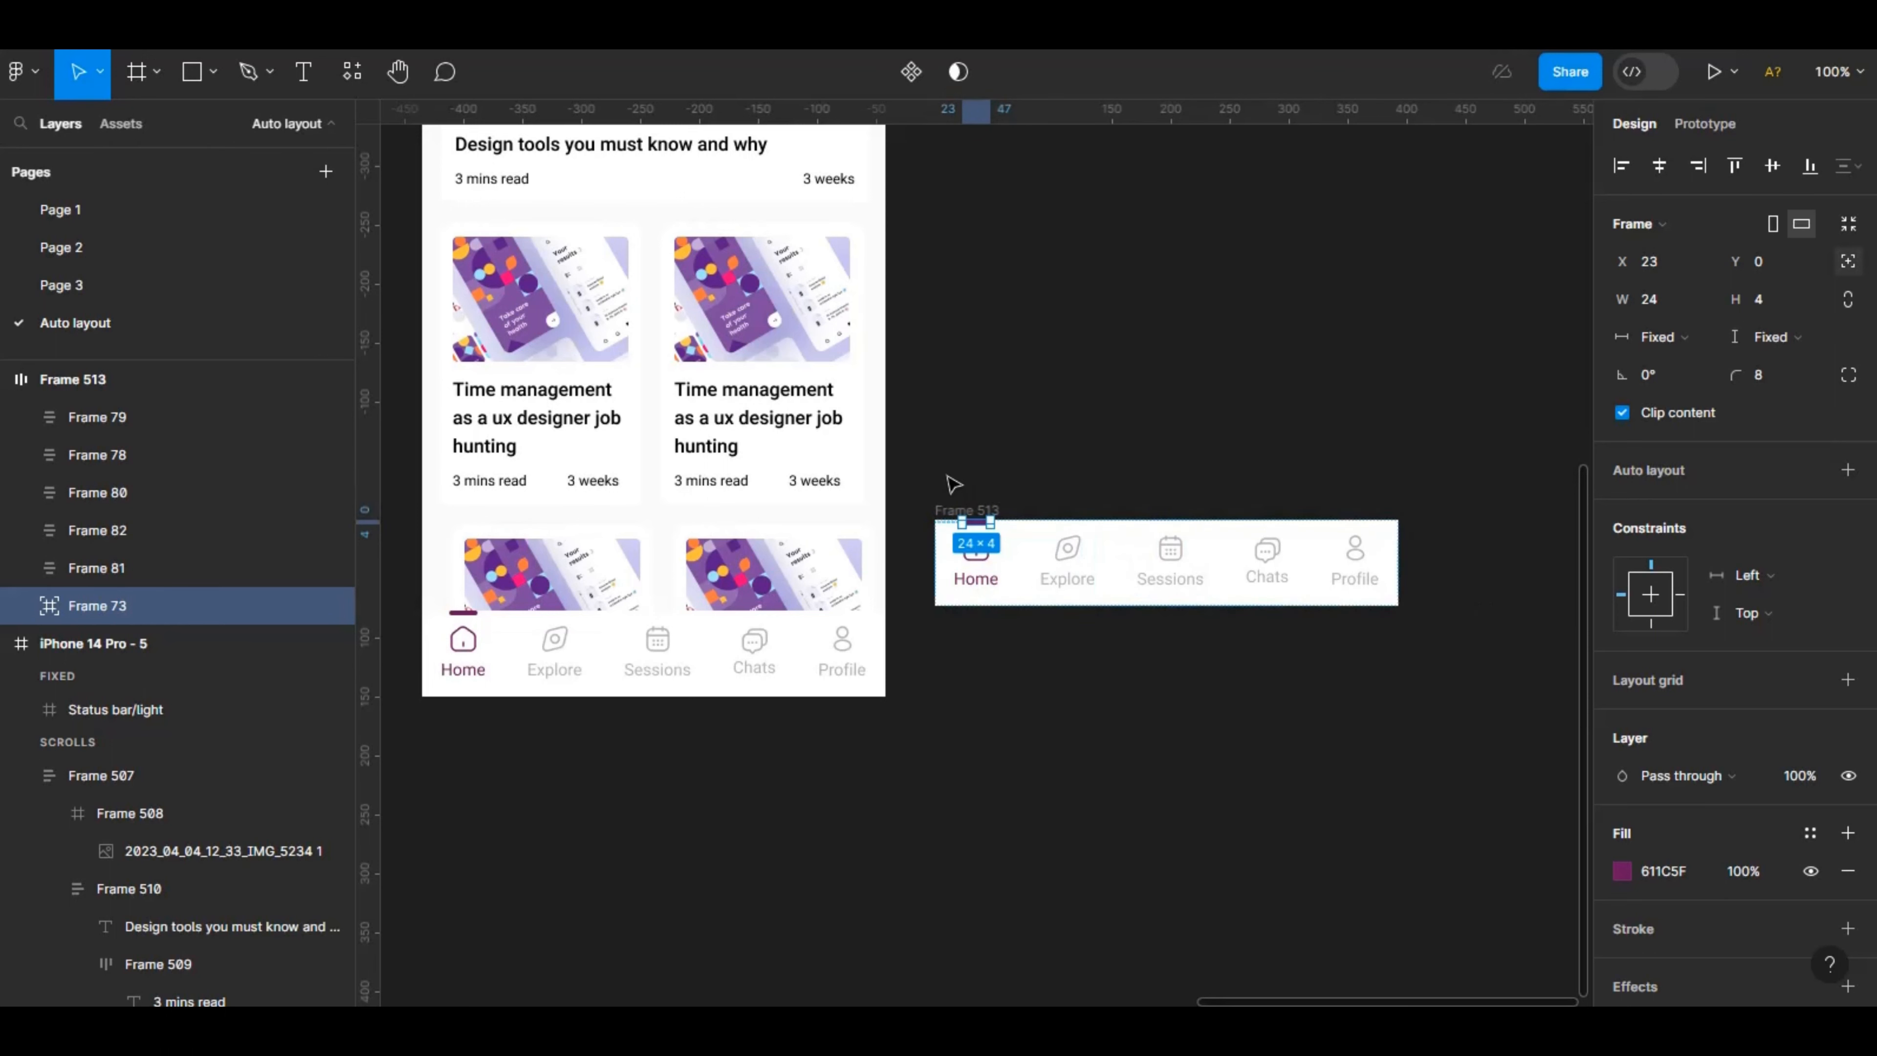
{"action": "left_click", "coordinate": [1024, 500]}
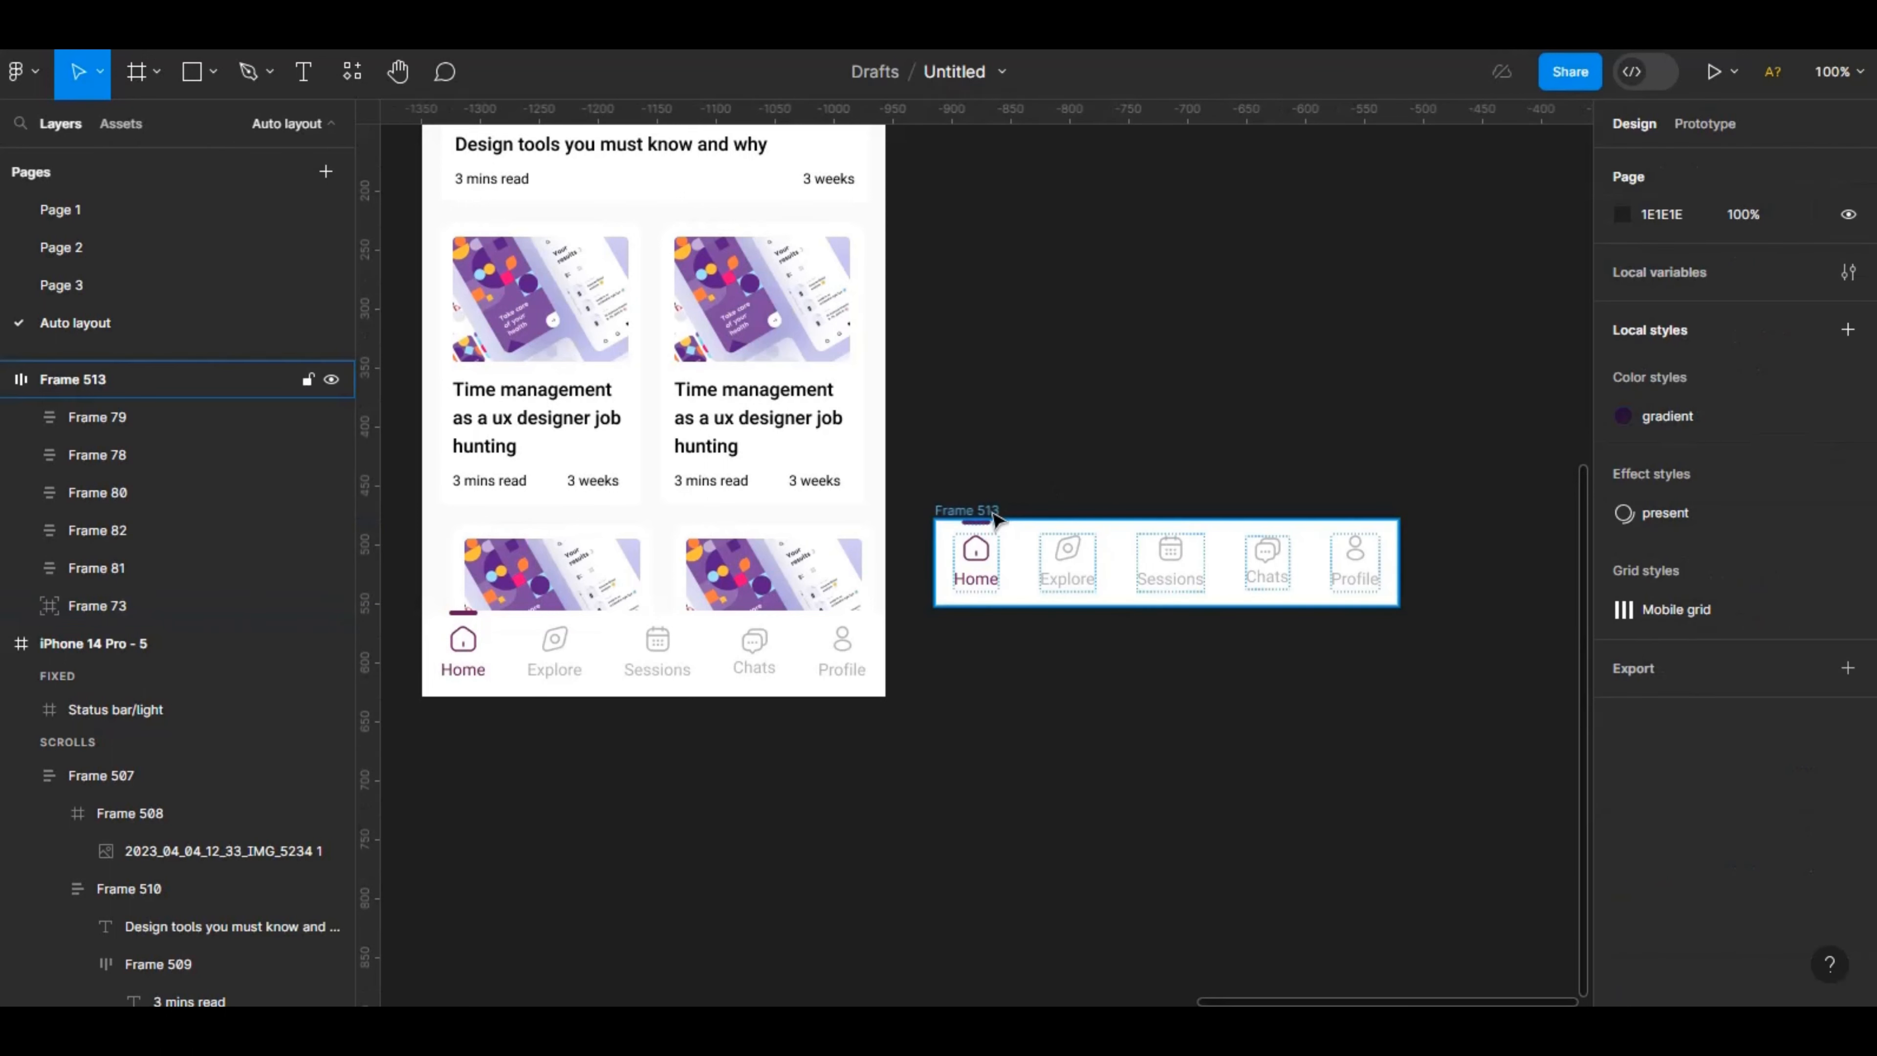
Turn absolute position off and back on for the purple indicator bar in the copied navigation bar.
{"action": "left_click", "coordinate": [983, 522]}
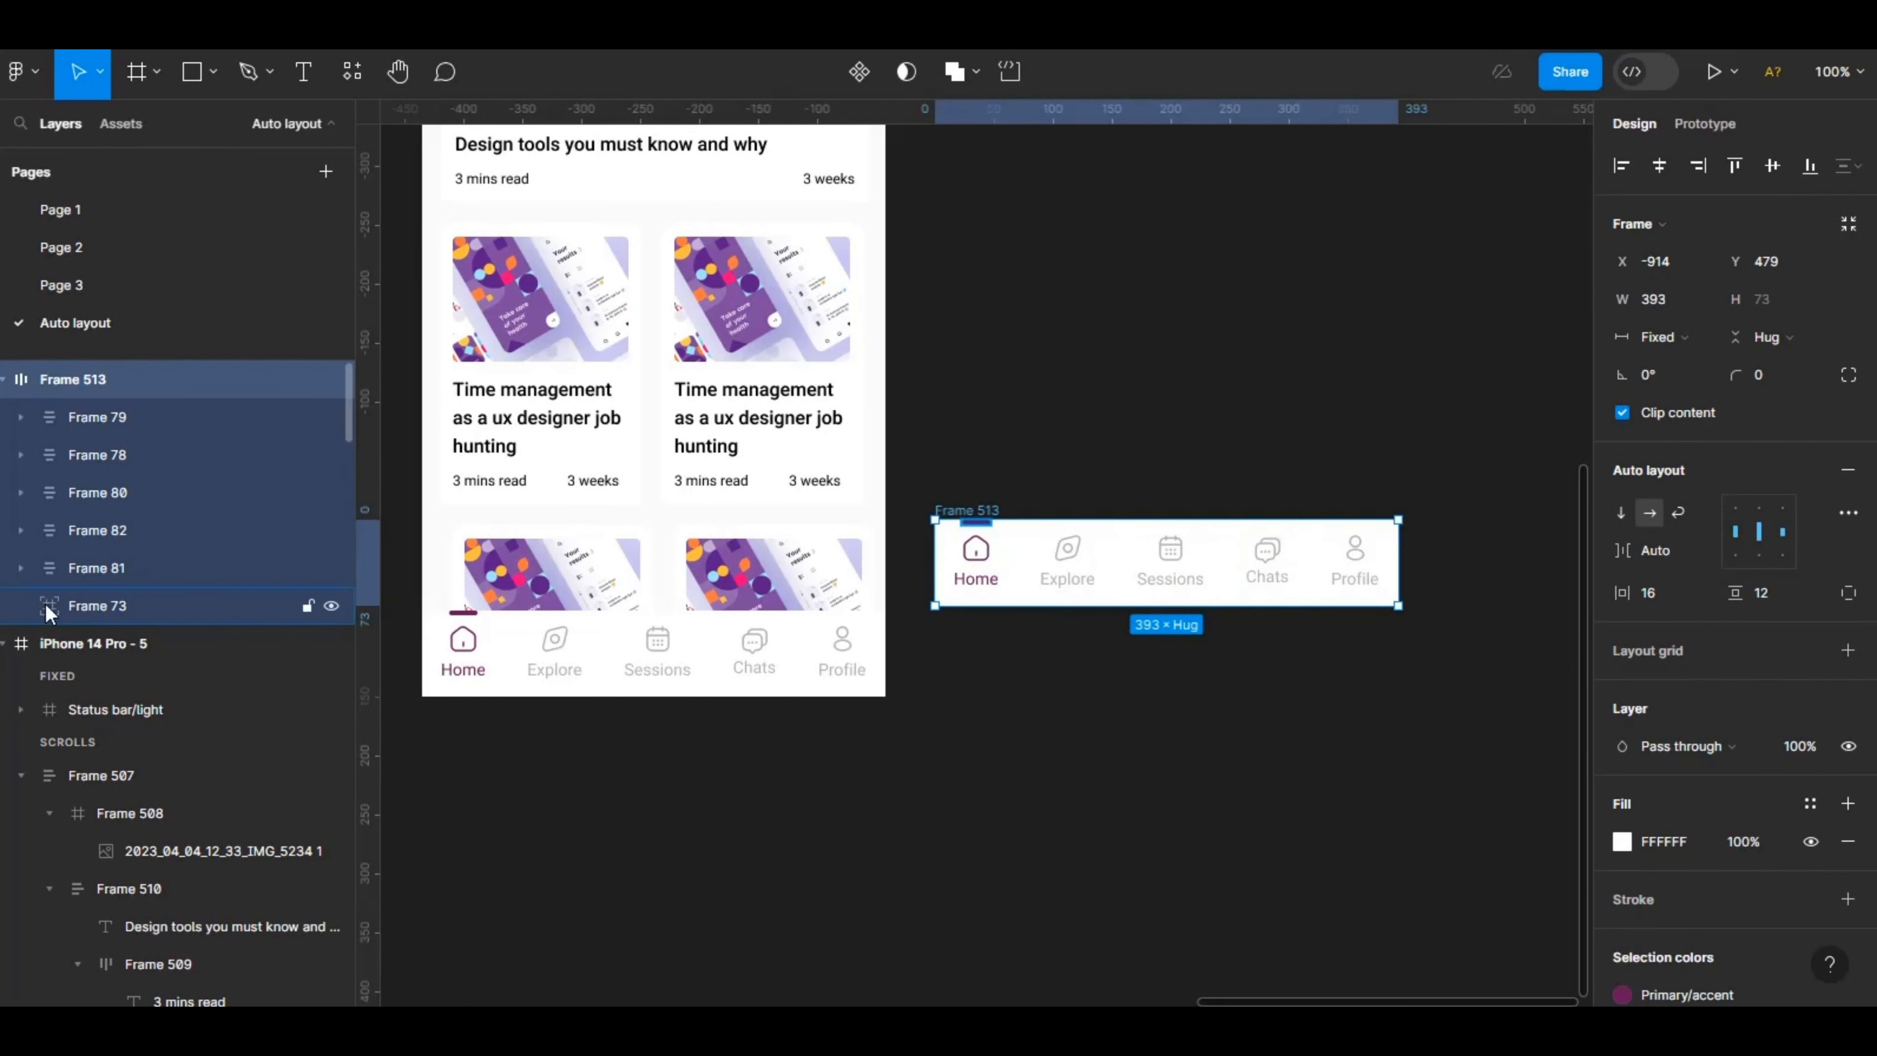
{"action": "left_click", "coordinate": [128, 611]}
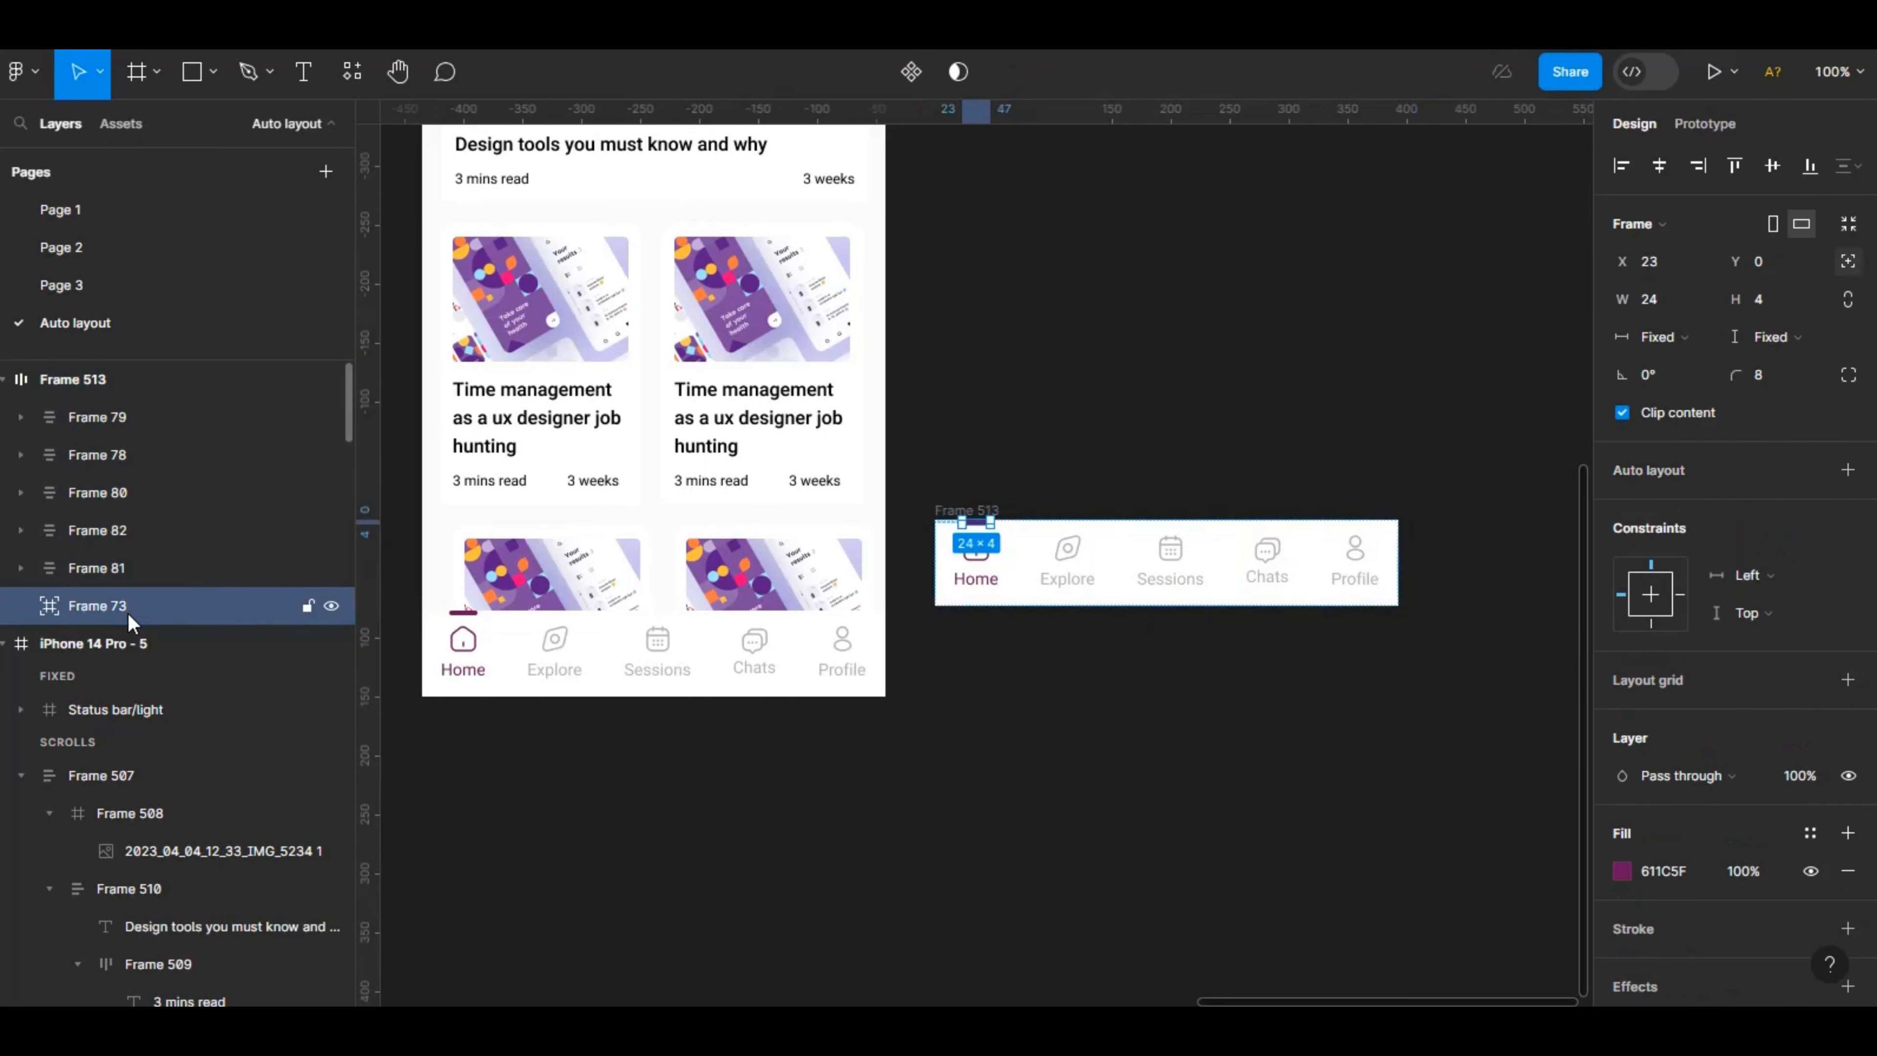
{"action": "left_click", "coordinate": [1848, 262]}
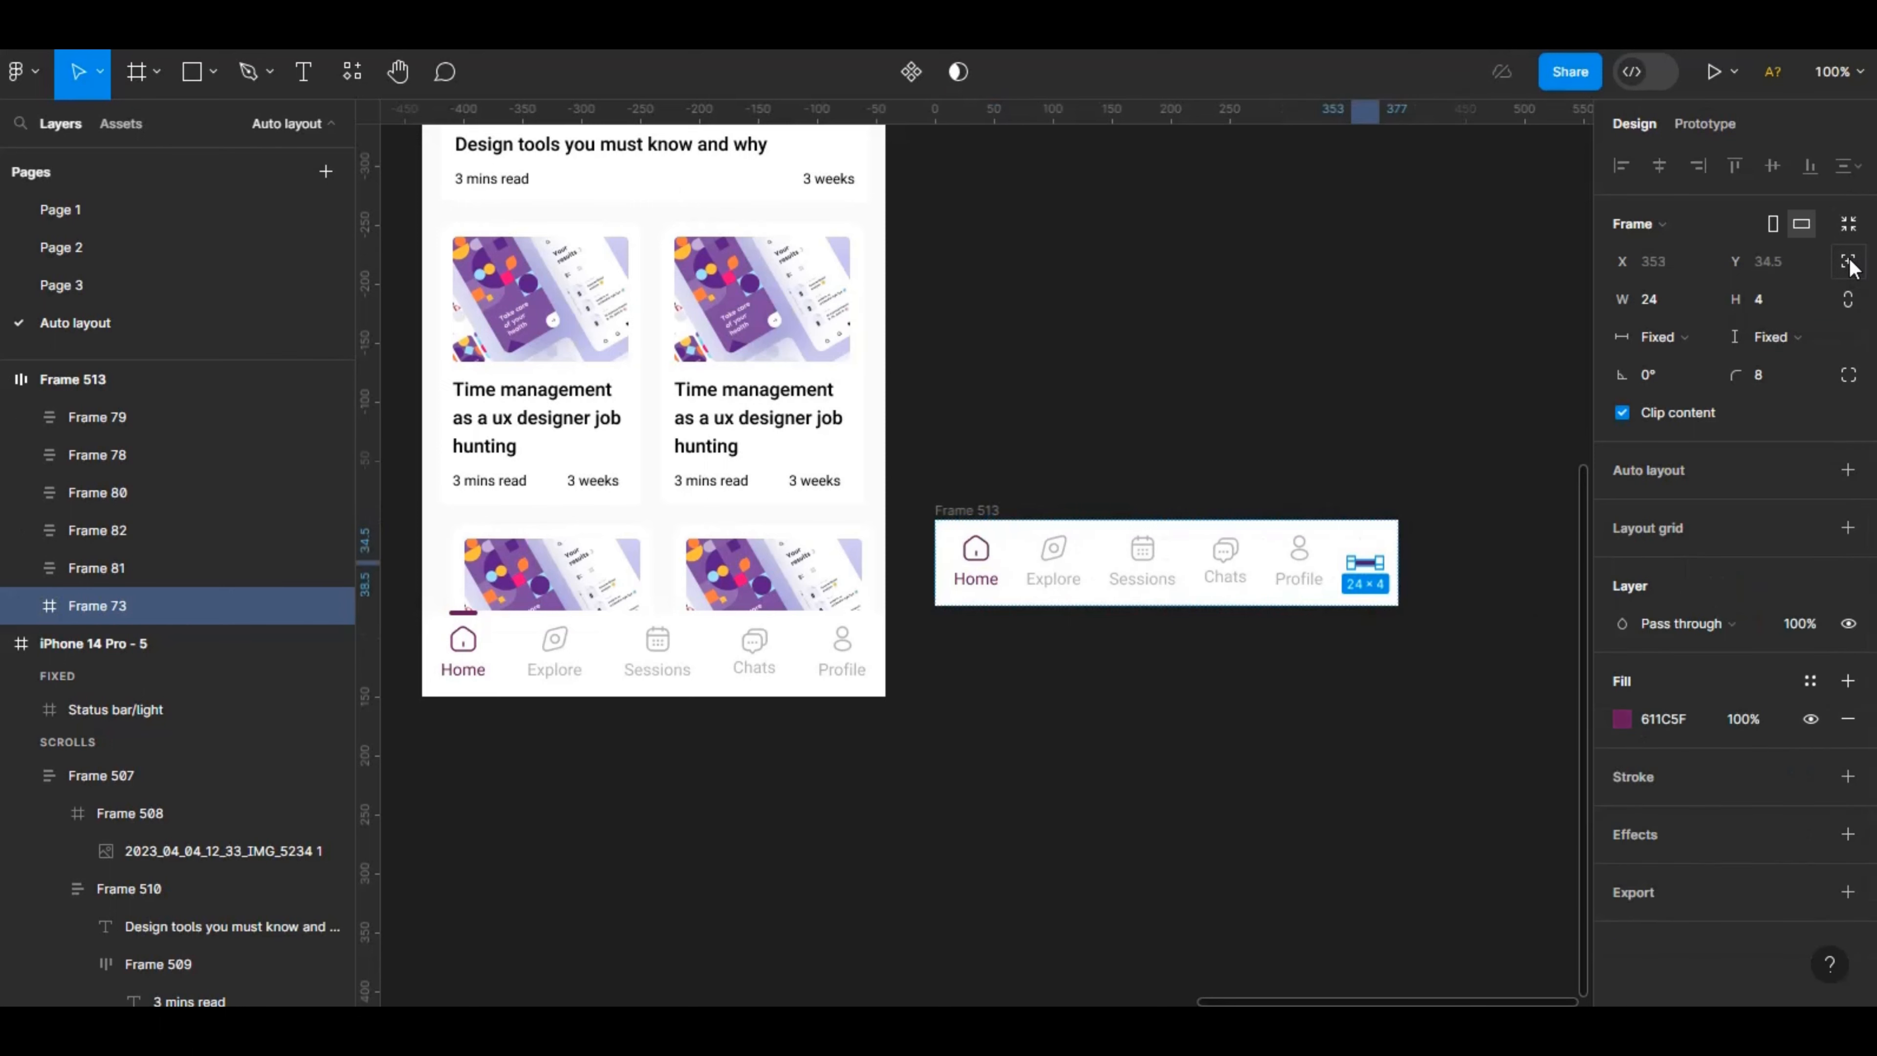
{"action": "left_click", "coordinate": [1848, 263]}
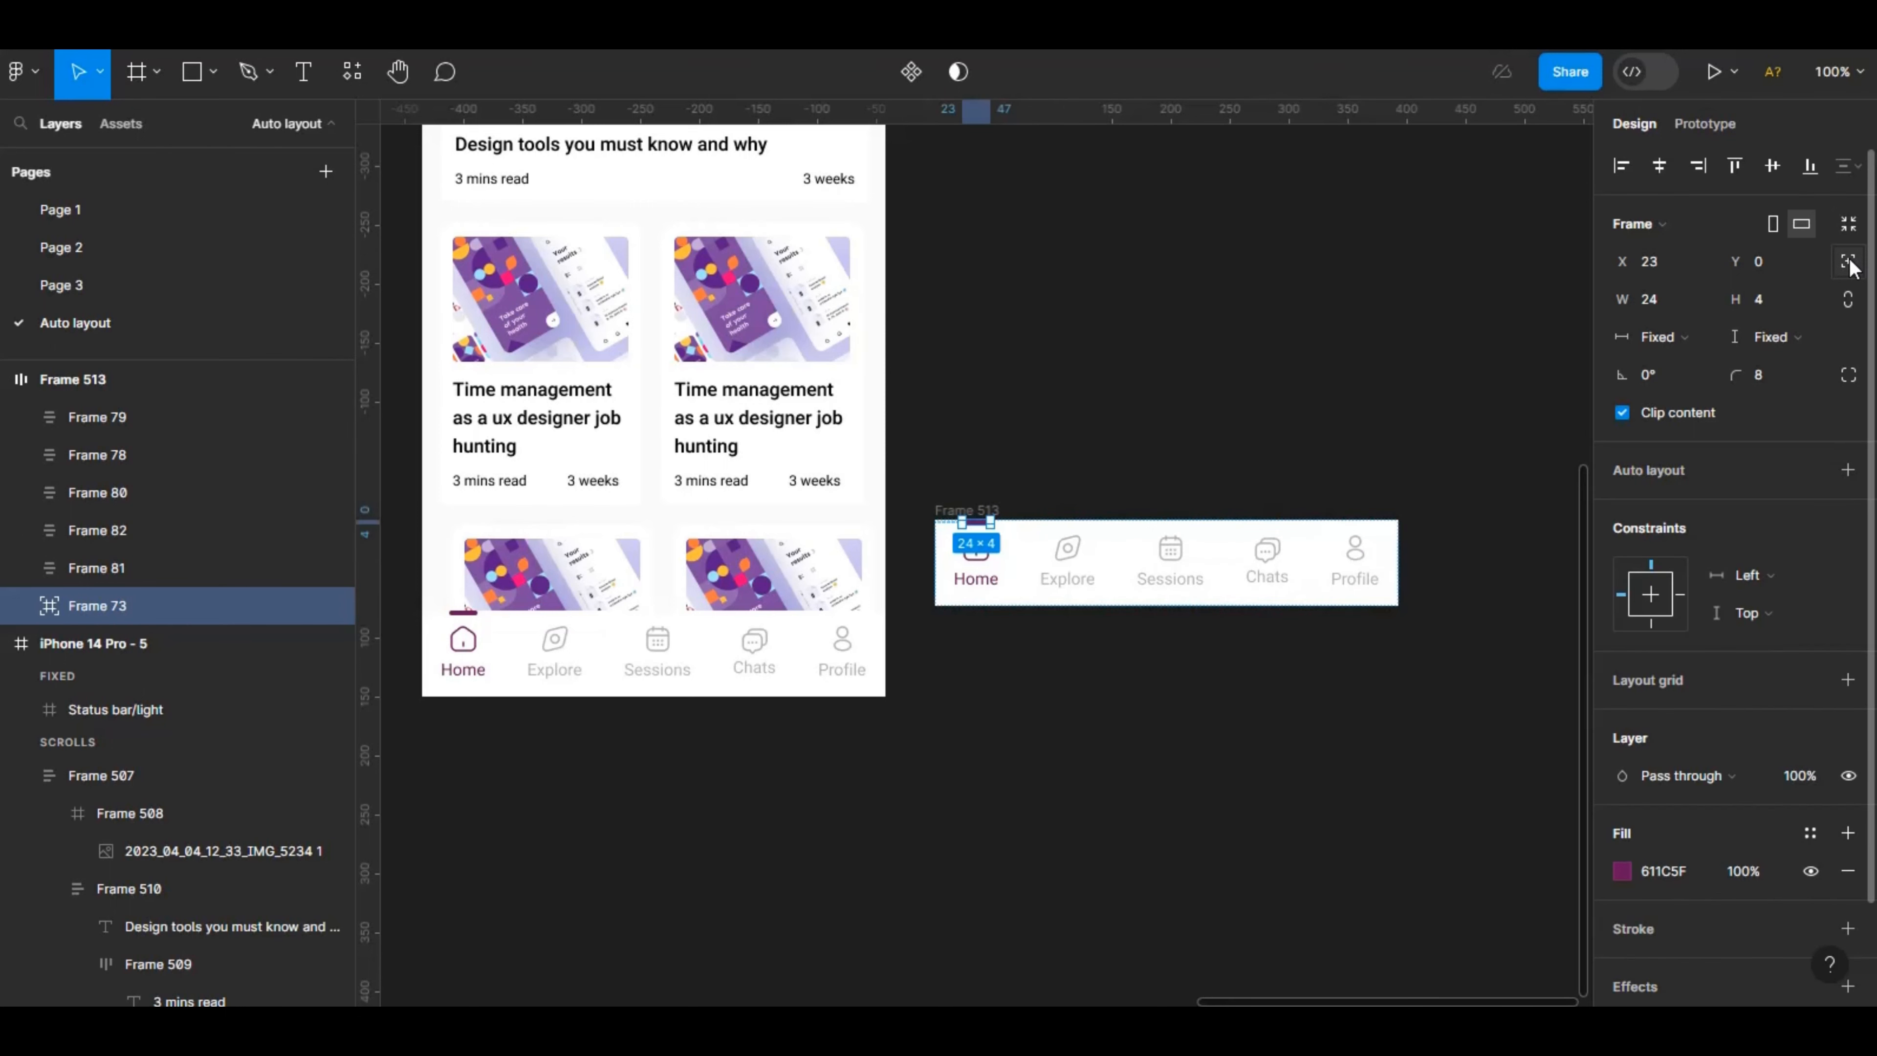
{"action": "left_click", "coordinate": [1369, 313]}
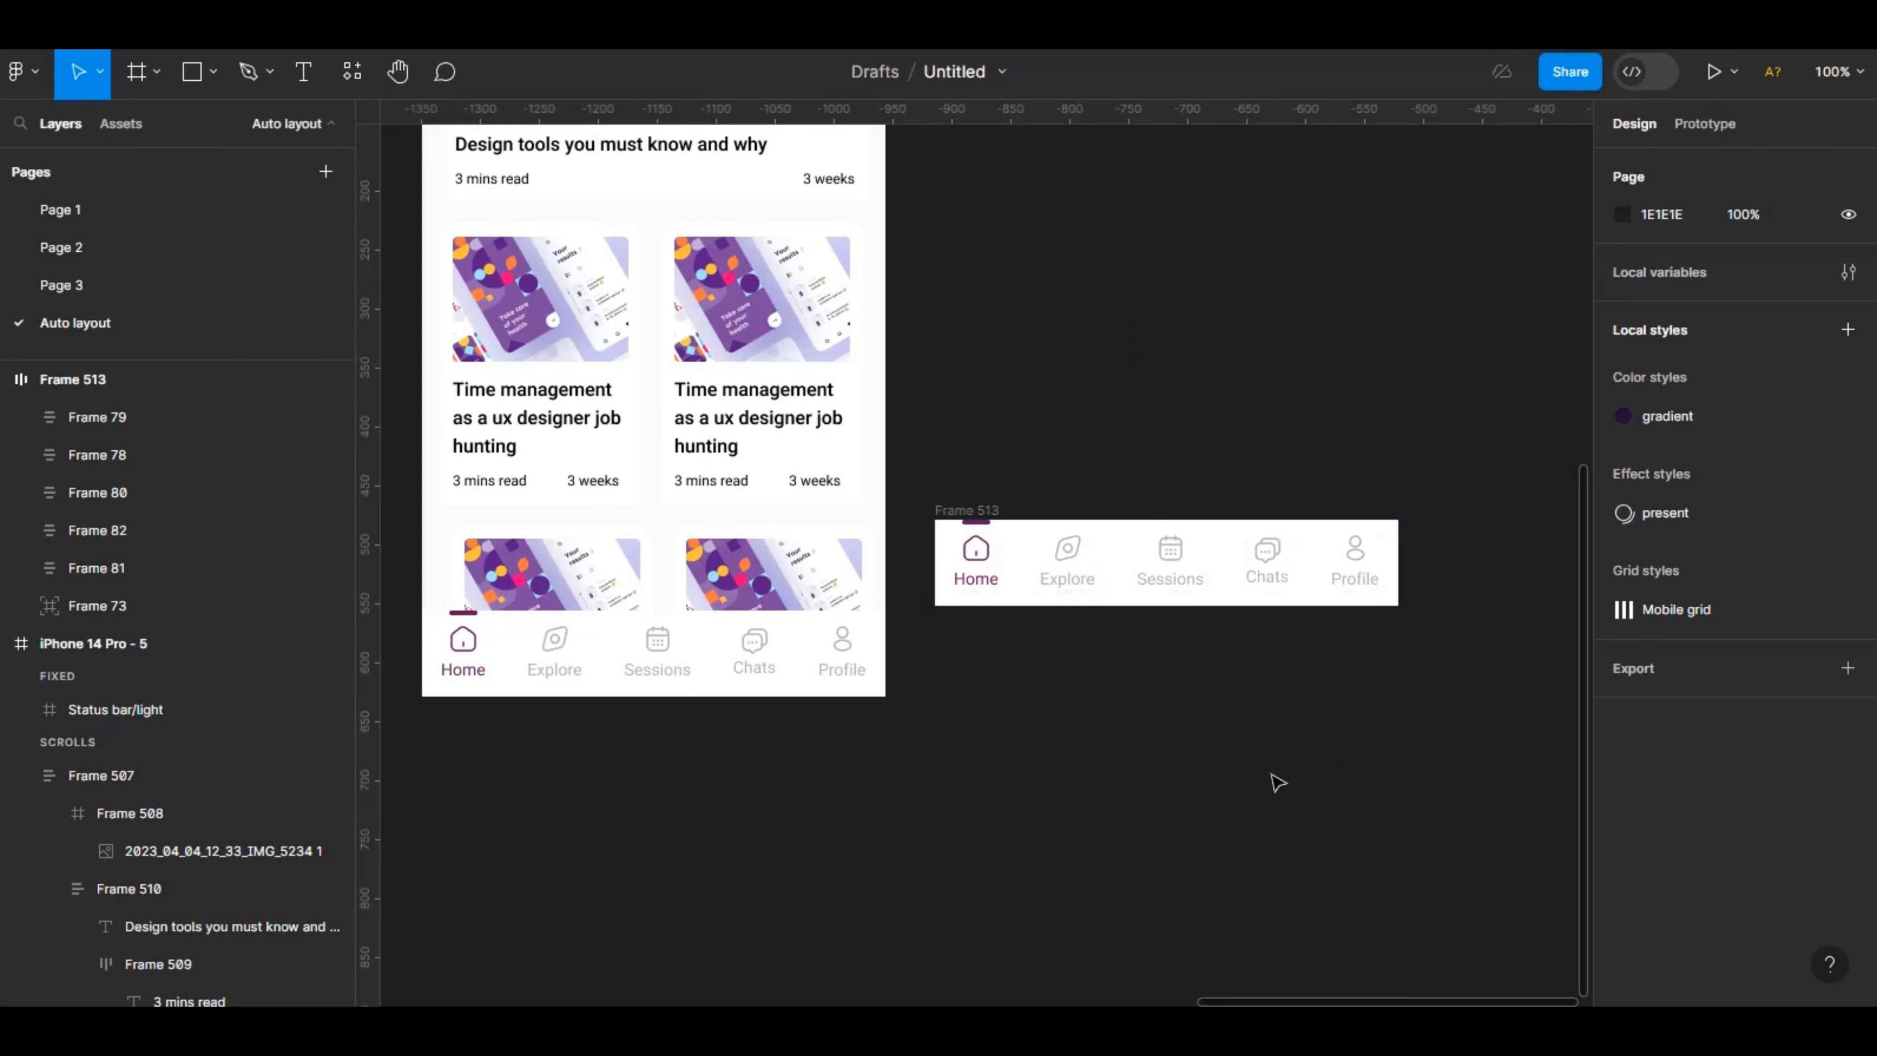
Duplicate the second "Time management" article card onto the empty canvas above the copied navigation bar and remove the copy's auto layout.
{"action": "left_click_drag", "start_coordinate": [1360, 1002], "coordinate": [1270, 997]}
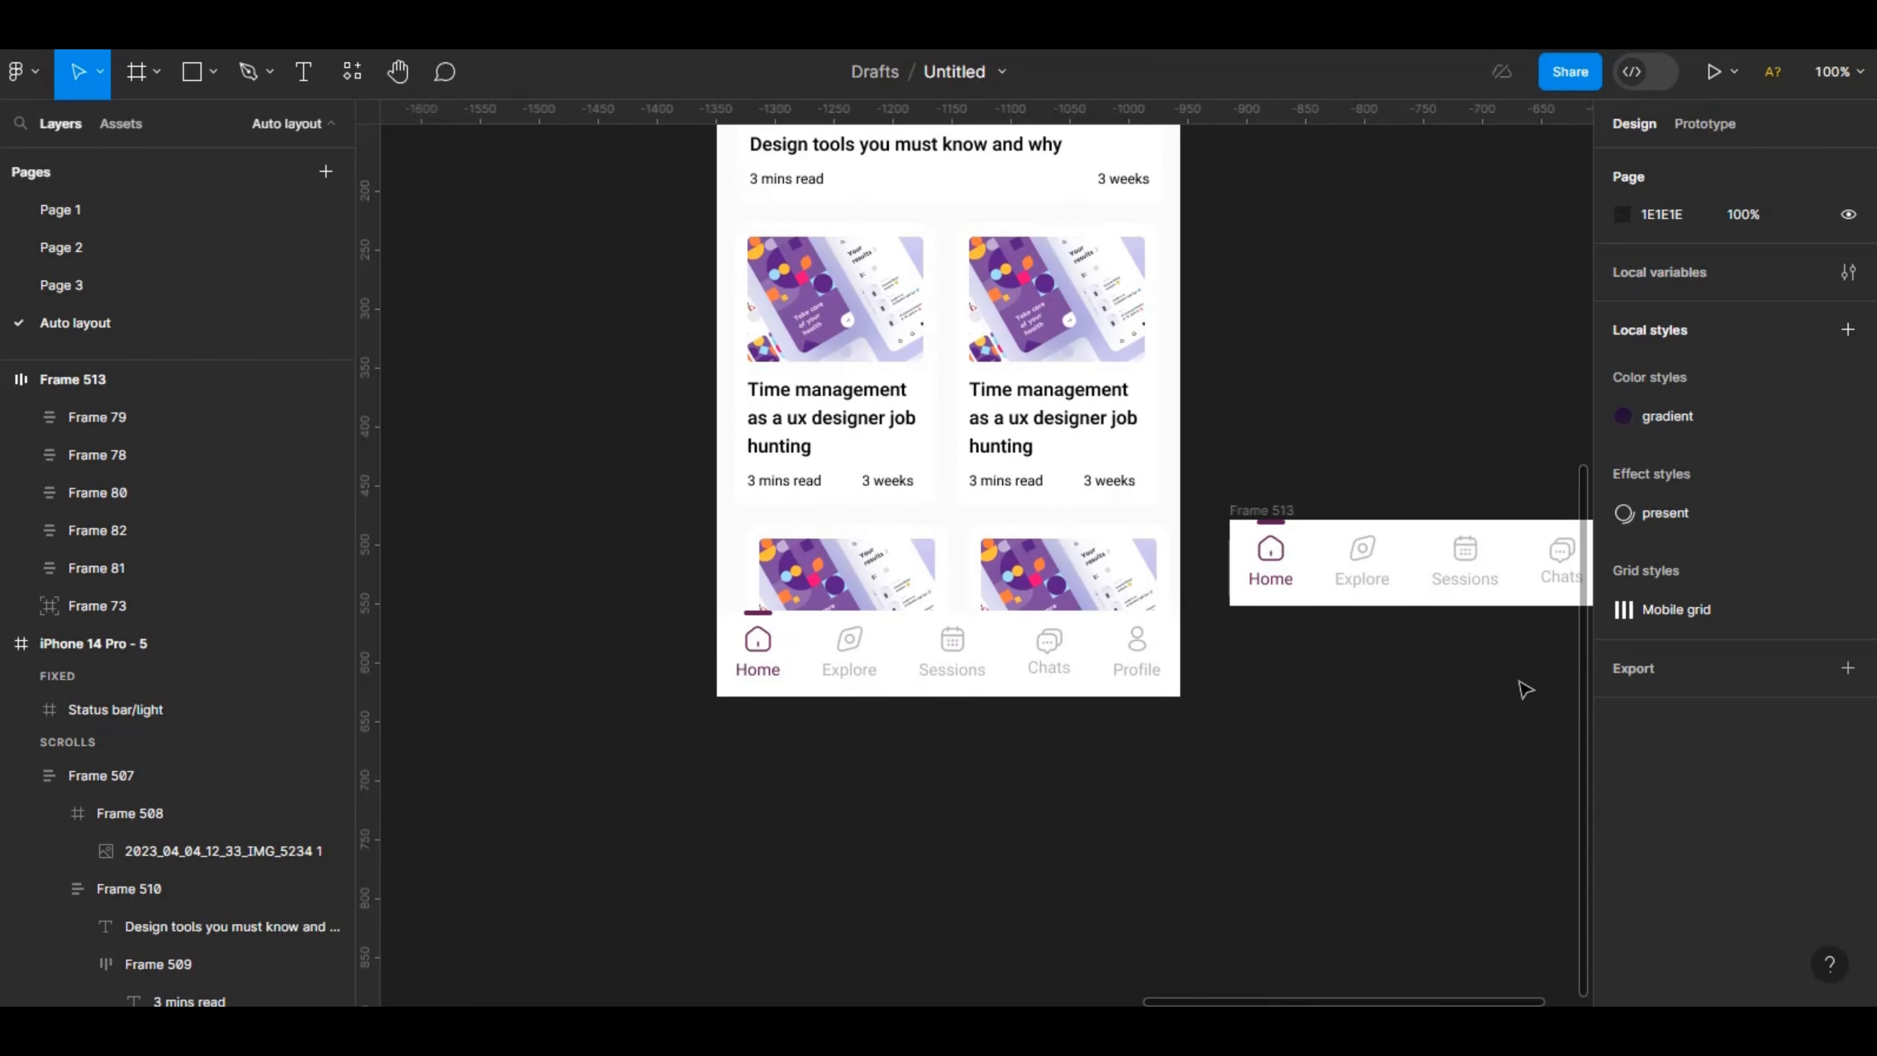
{"action": "left_click_drag", "start_coordinate": [1589, 713], "coordinate": [1593, 561]}
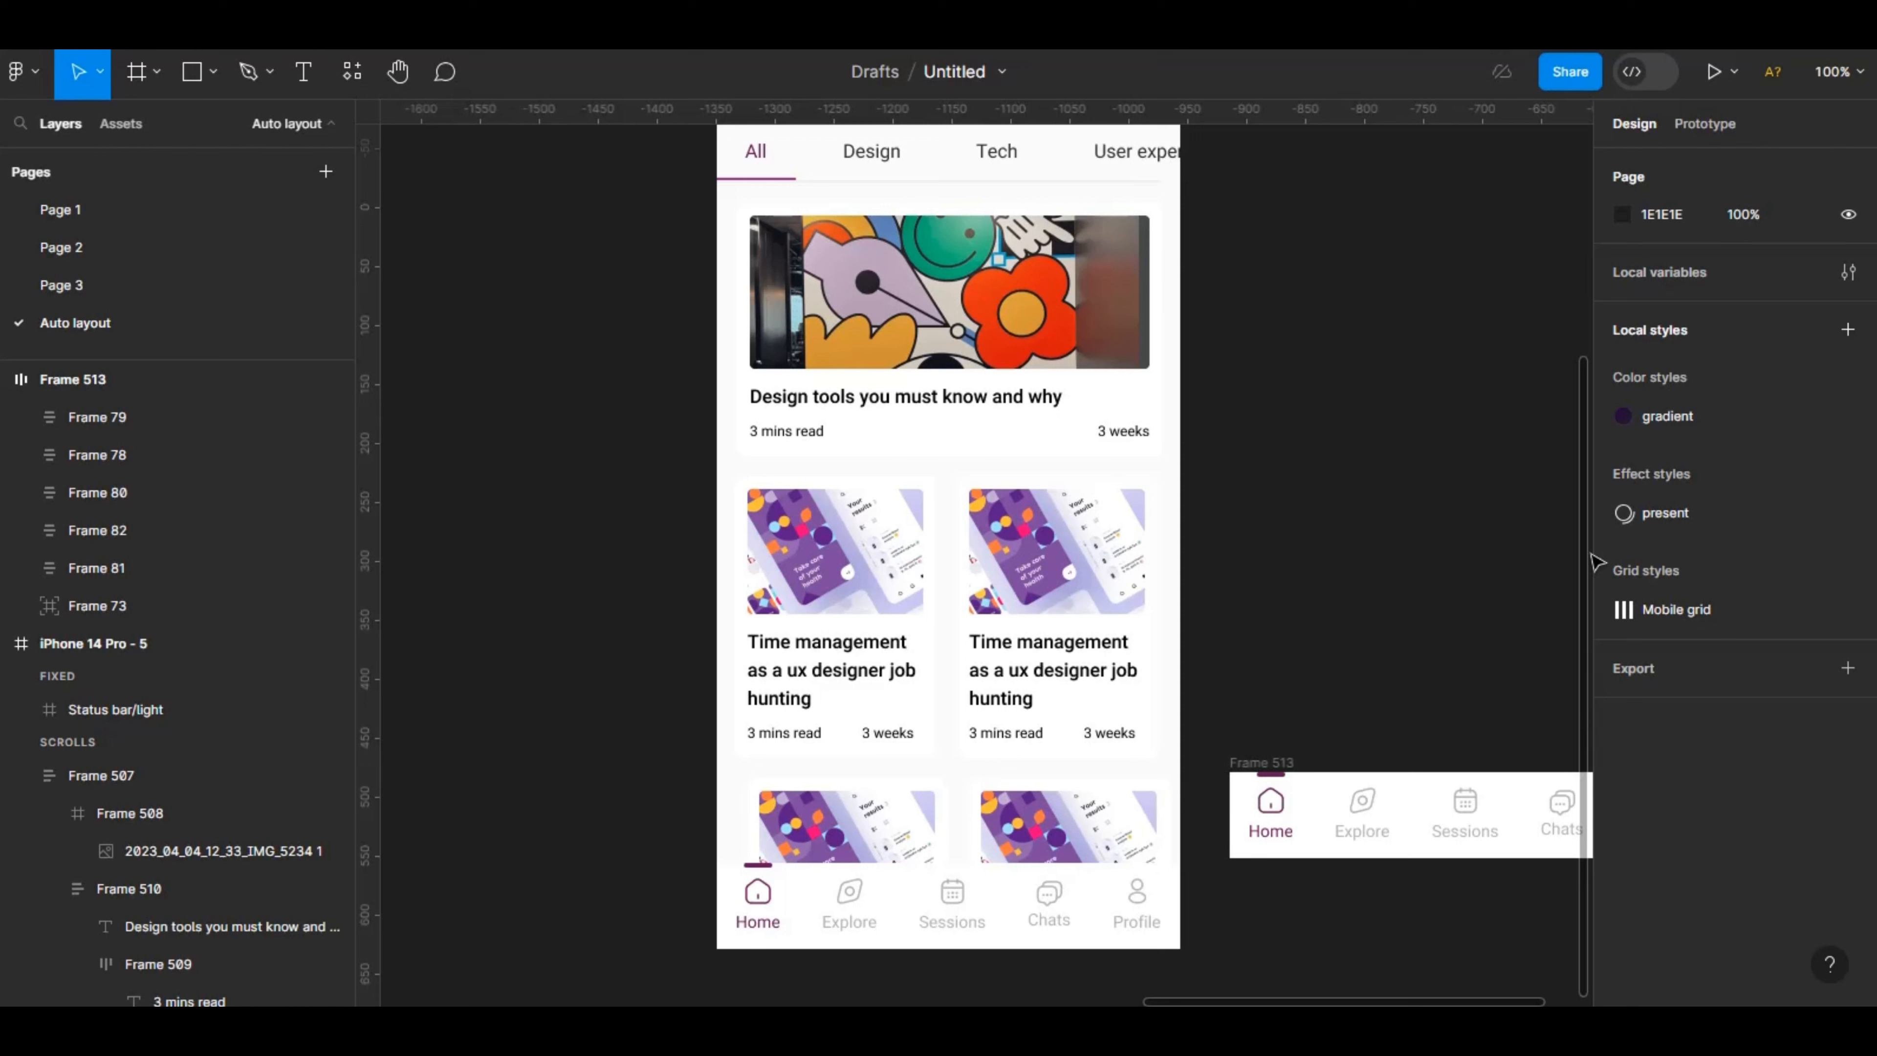
{"action": "left_click", "coordinate": [1013, 658]}
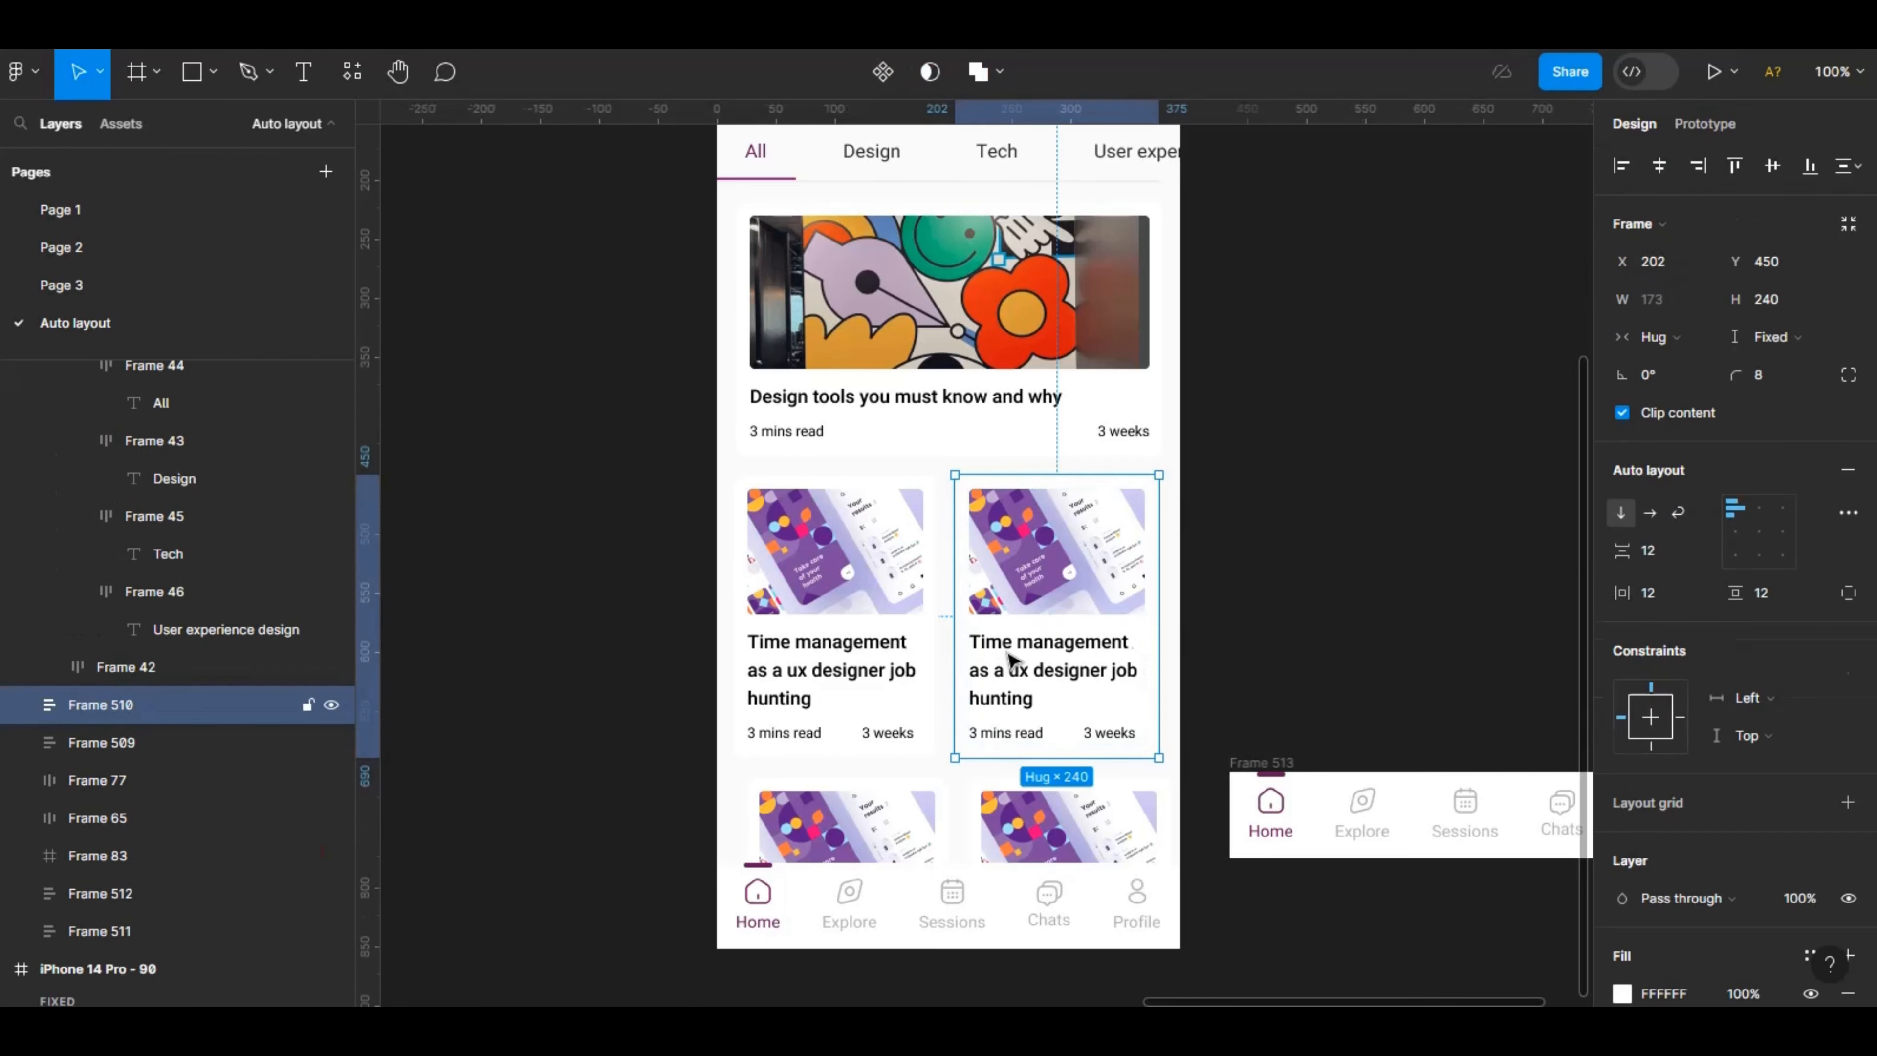
{"action": "left_click_drag", "start_coordinate": [1610, 429], "coordinate": [1096, 441]}
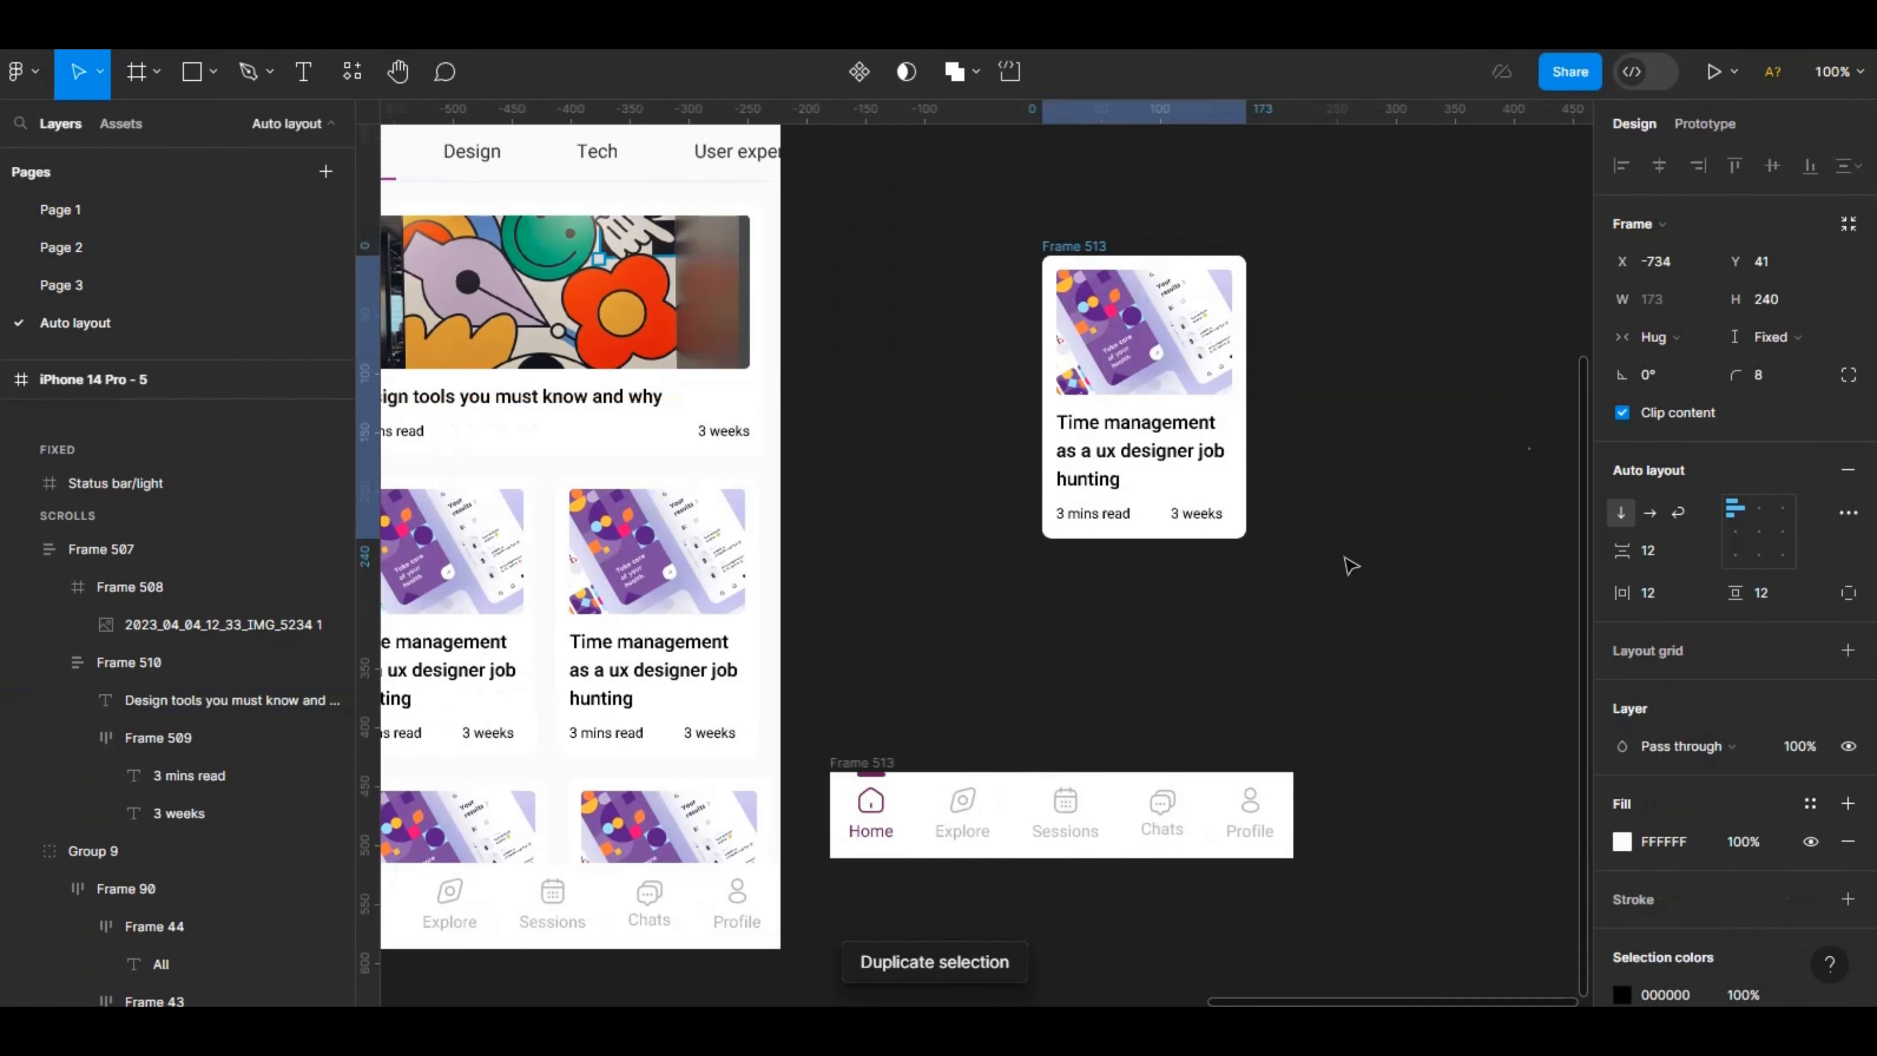
{"action": "left_click", "coordinate": [1849, 472]}
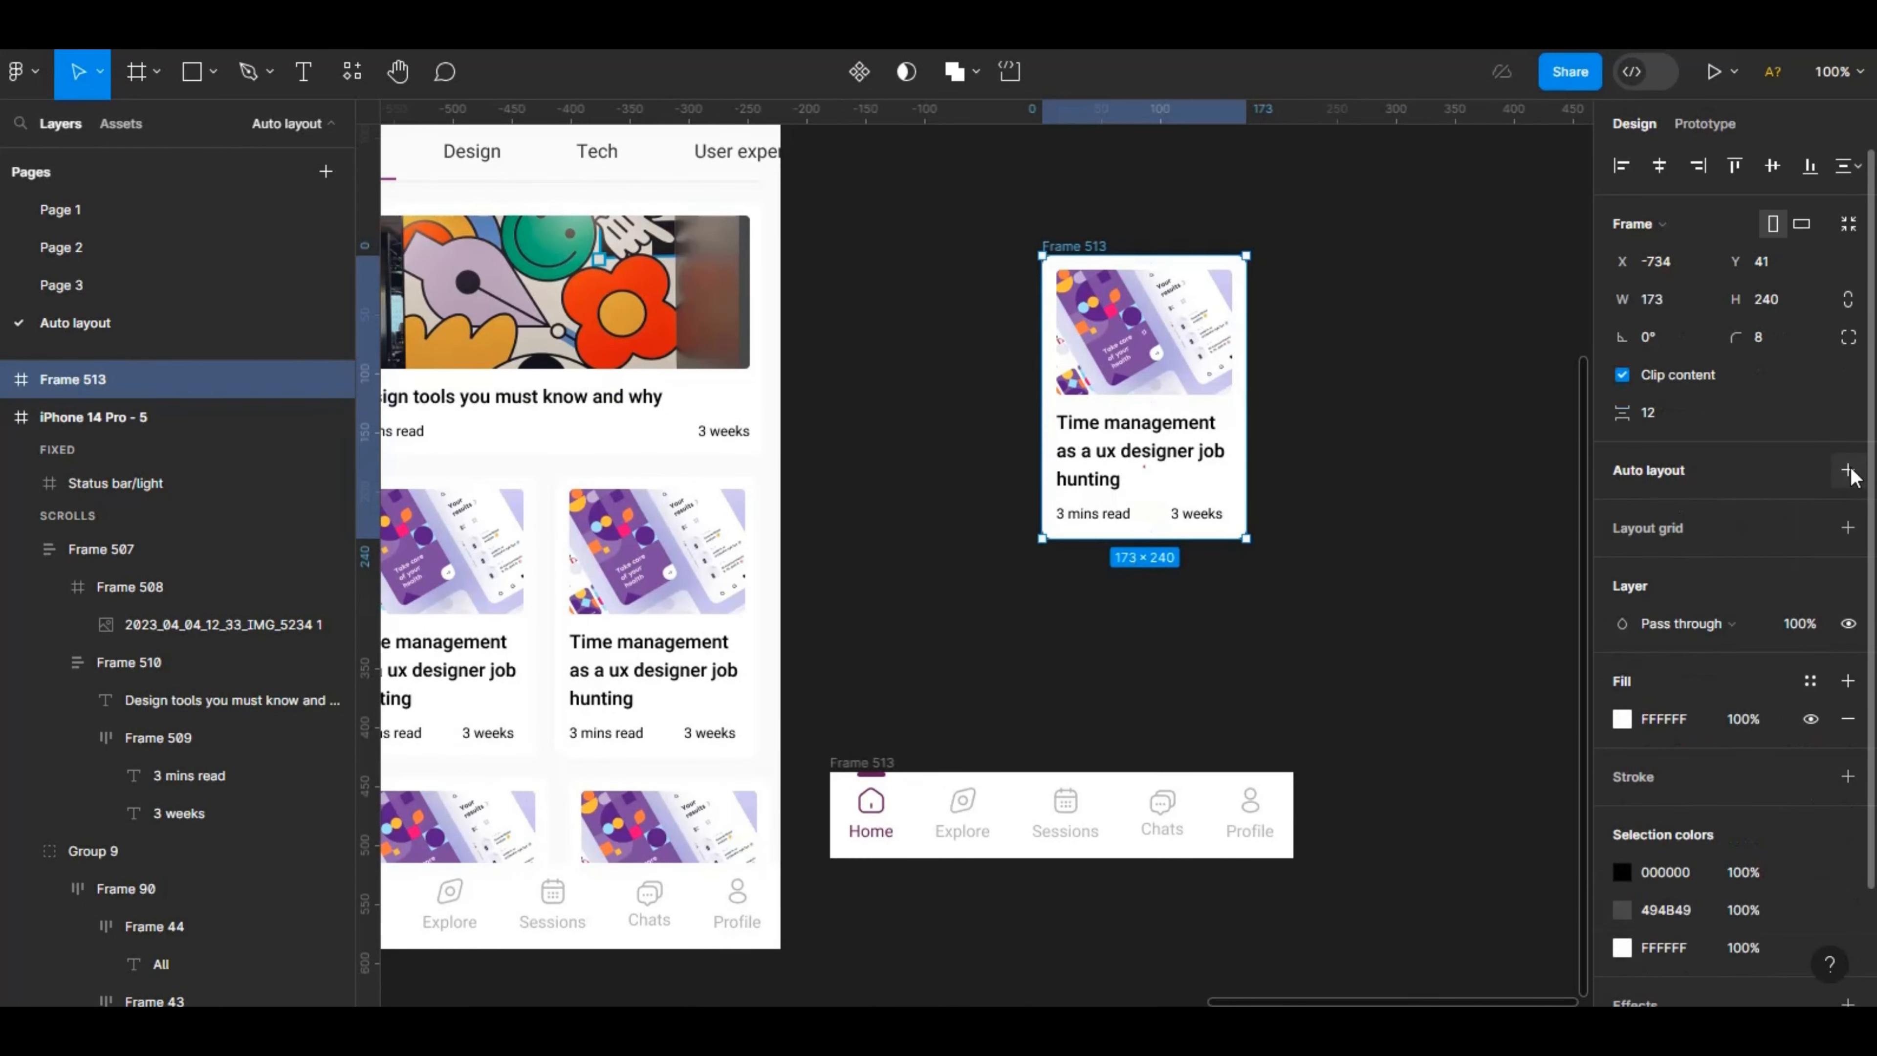
Examine the text group, the read-time row and the image frame that make up the copied article card.
{"action": "left_click", "coordinate": [1176, 463]}
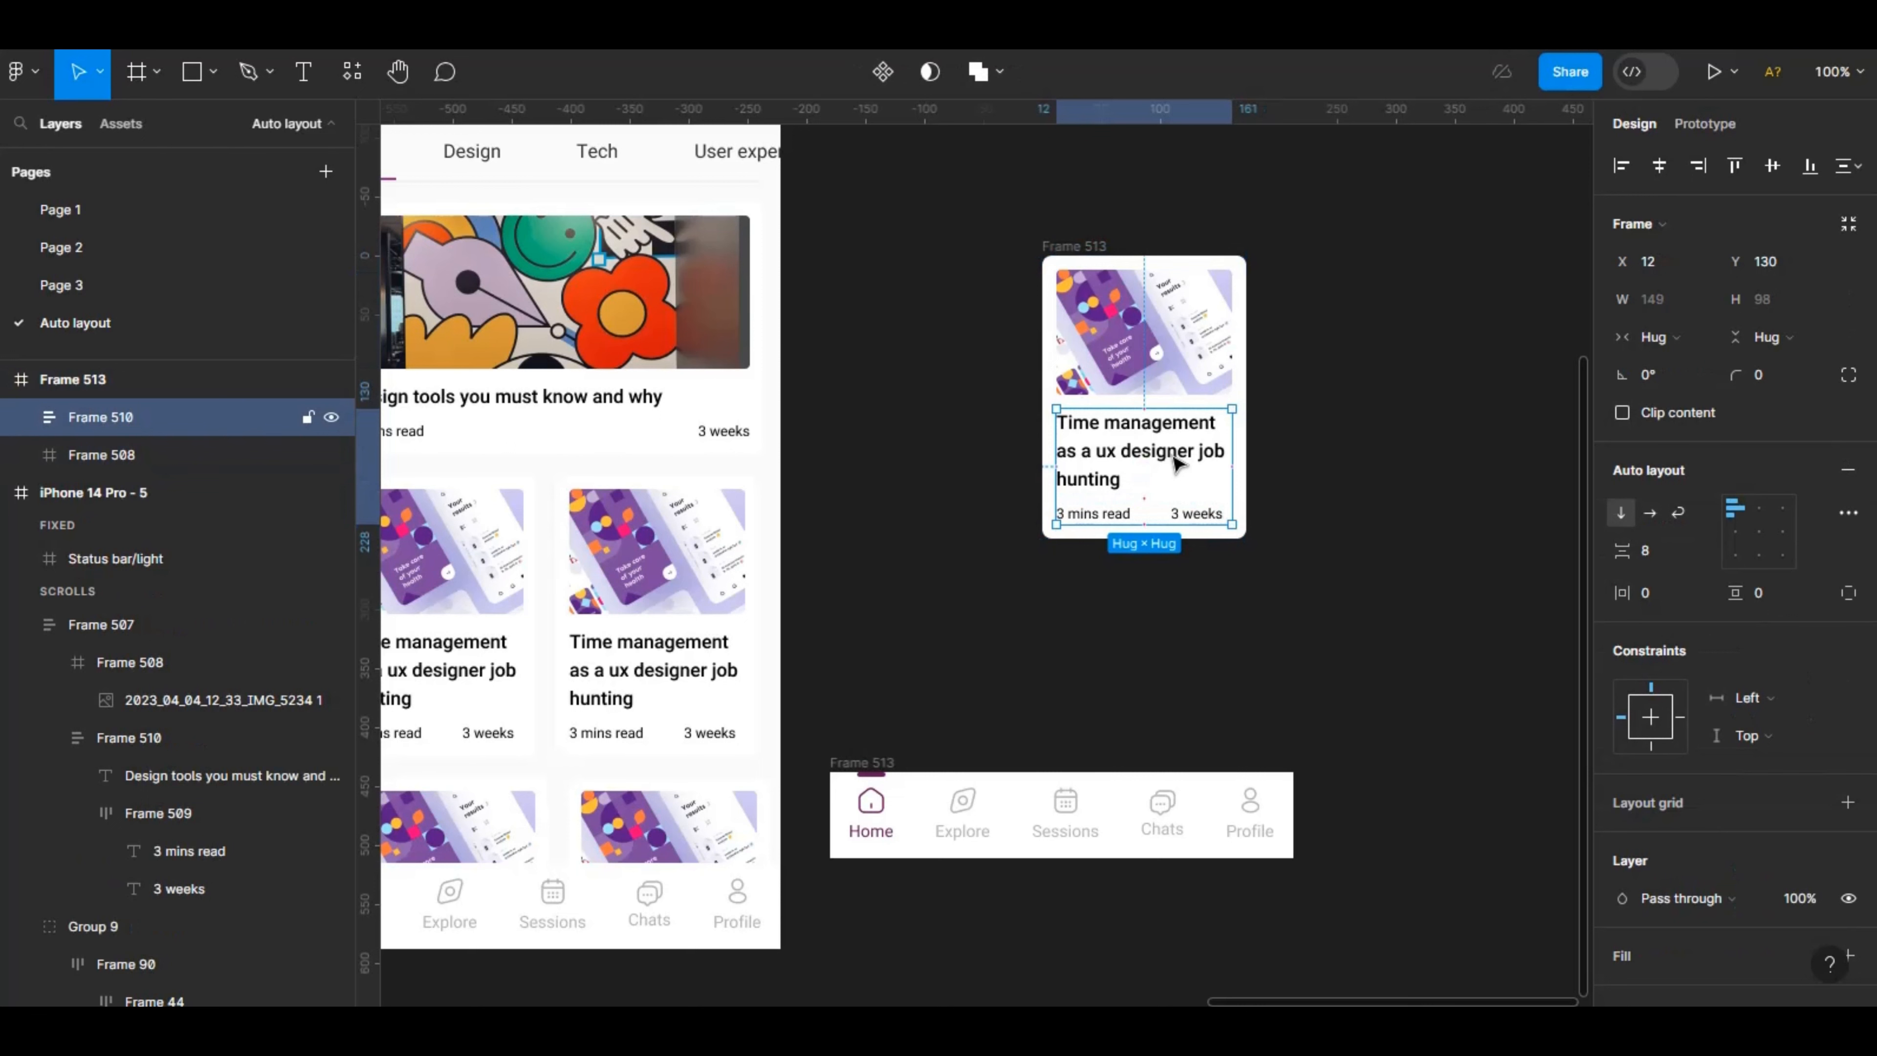
{"action": "double_click", "coordinate": [1101, 521]}
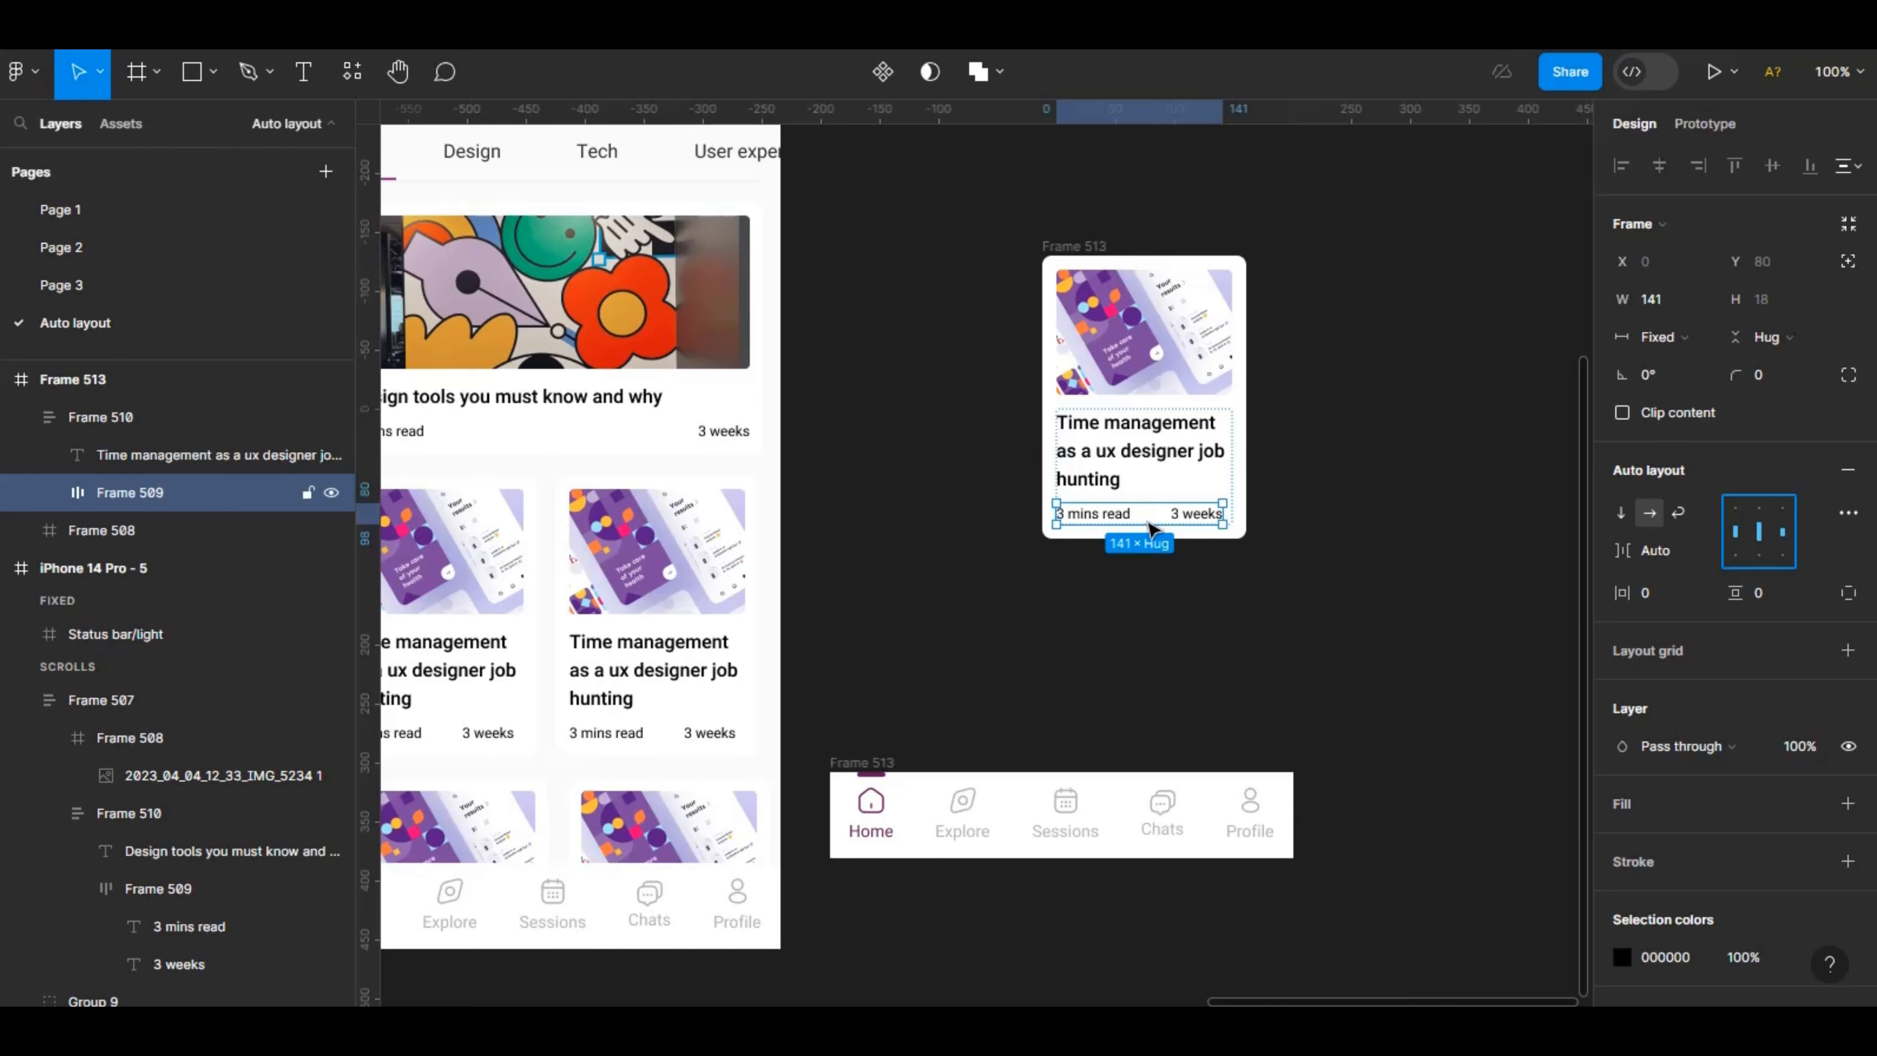
{"action": "left_click", "coordinate": [1129, 477]}
{"action": "left_click", "coordinate": [1260, 531]}
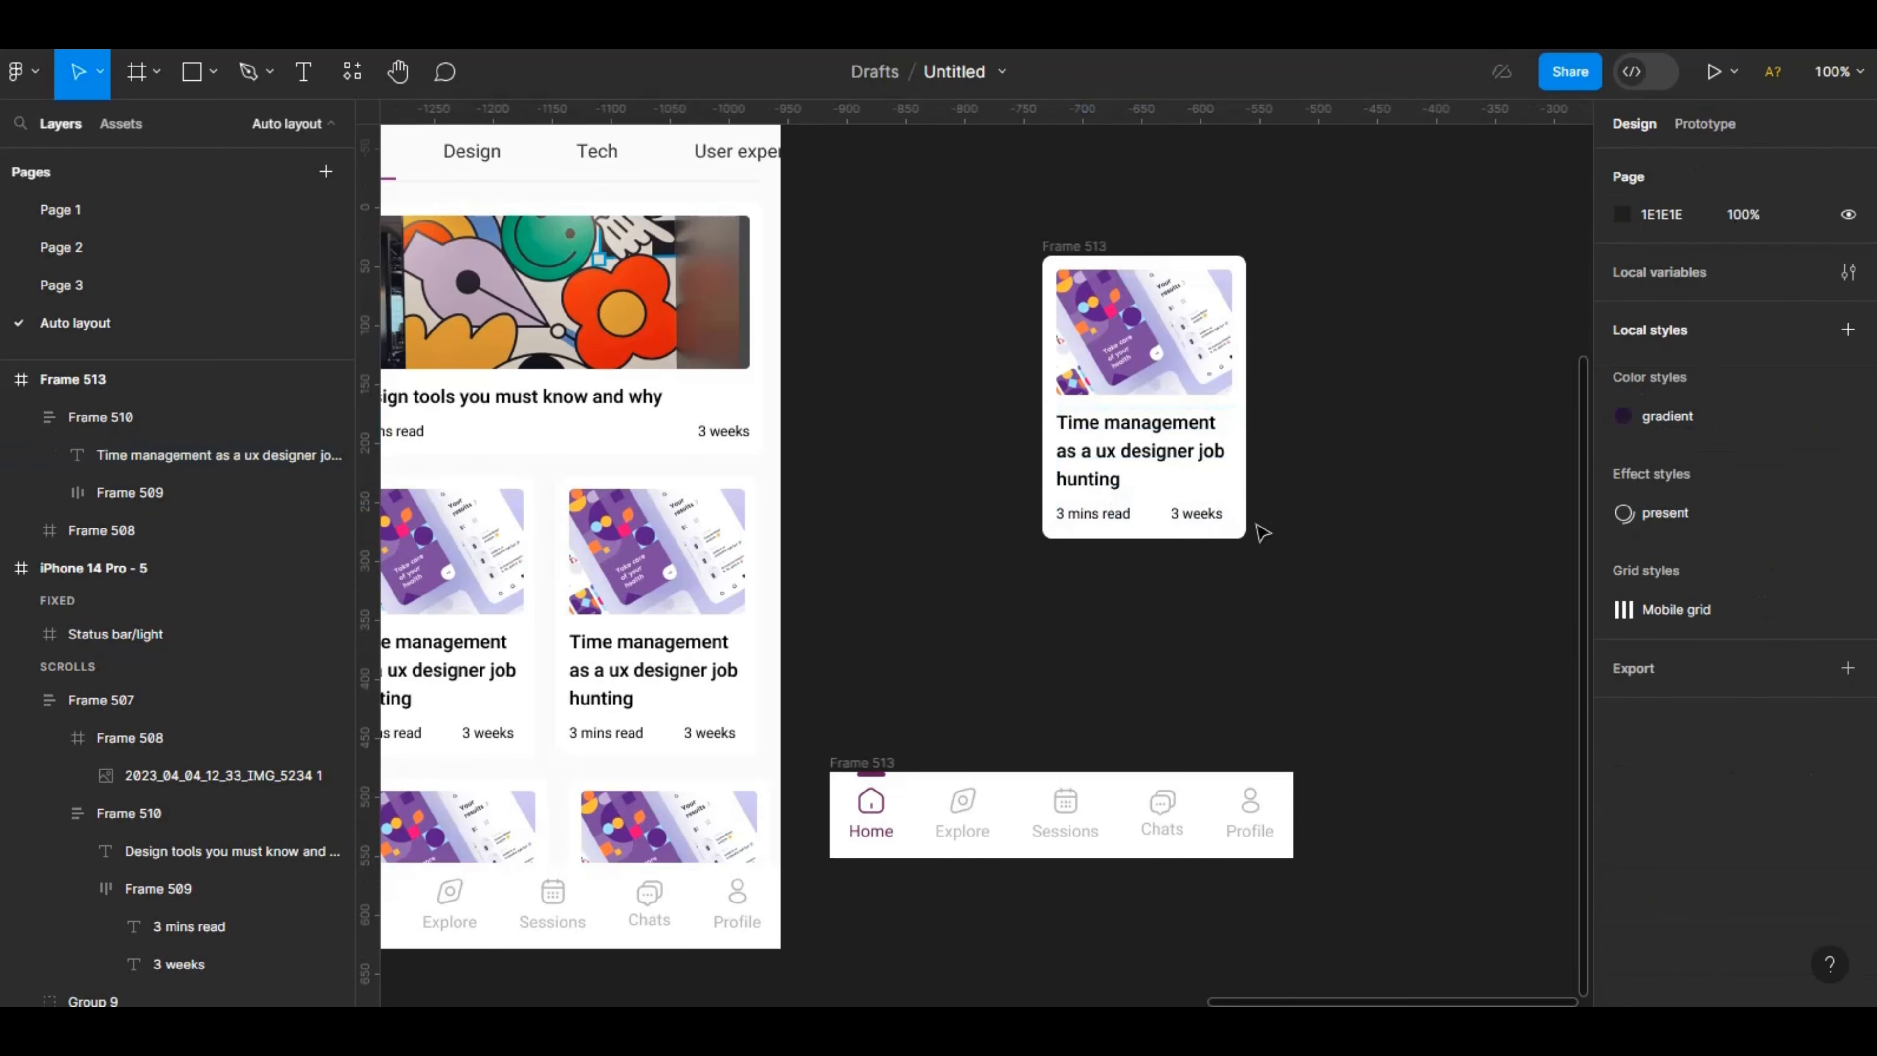
{"action": "left_click", "coordinate": [1197, 511]}
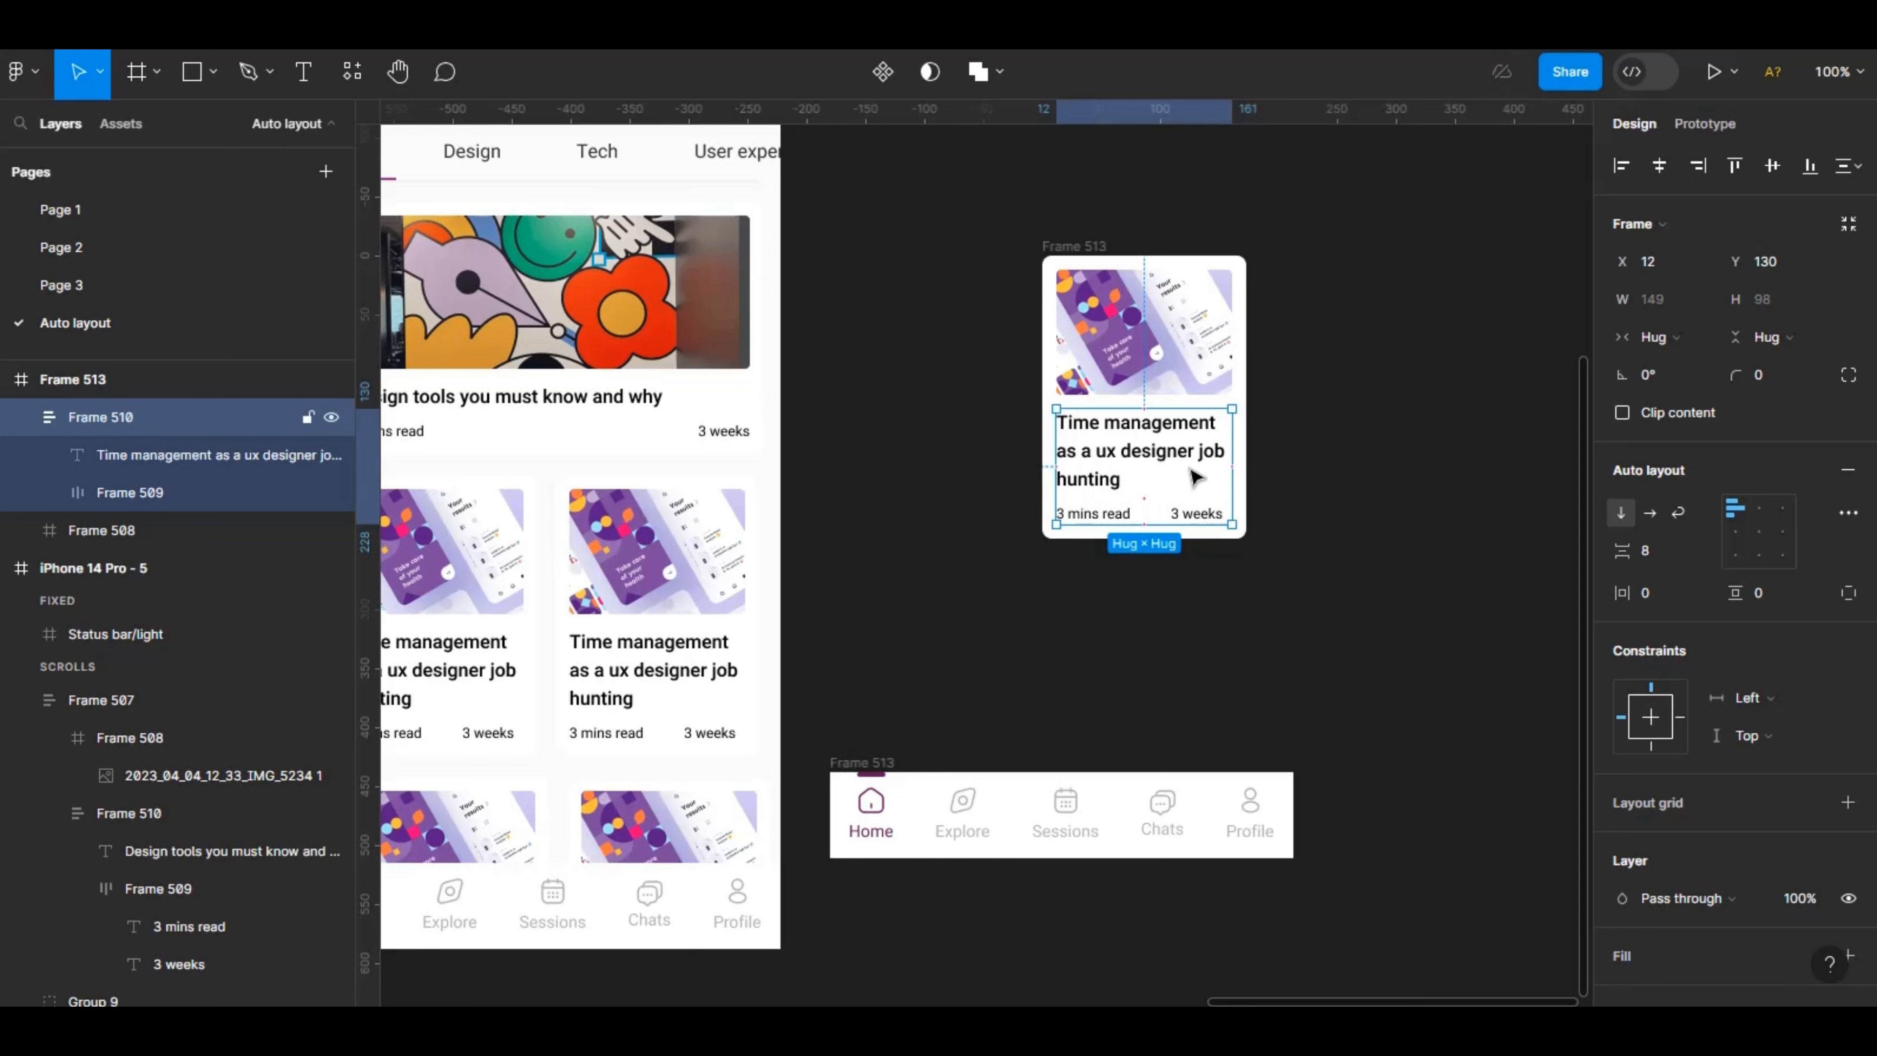
{"action": "key", "text": "alt"}
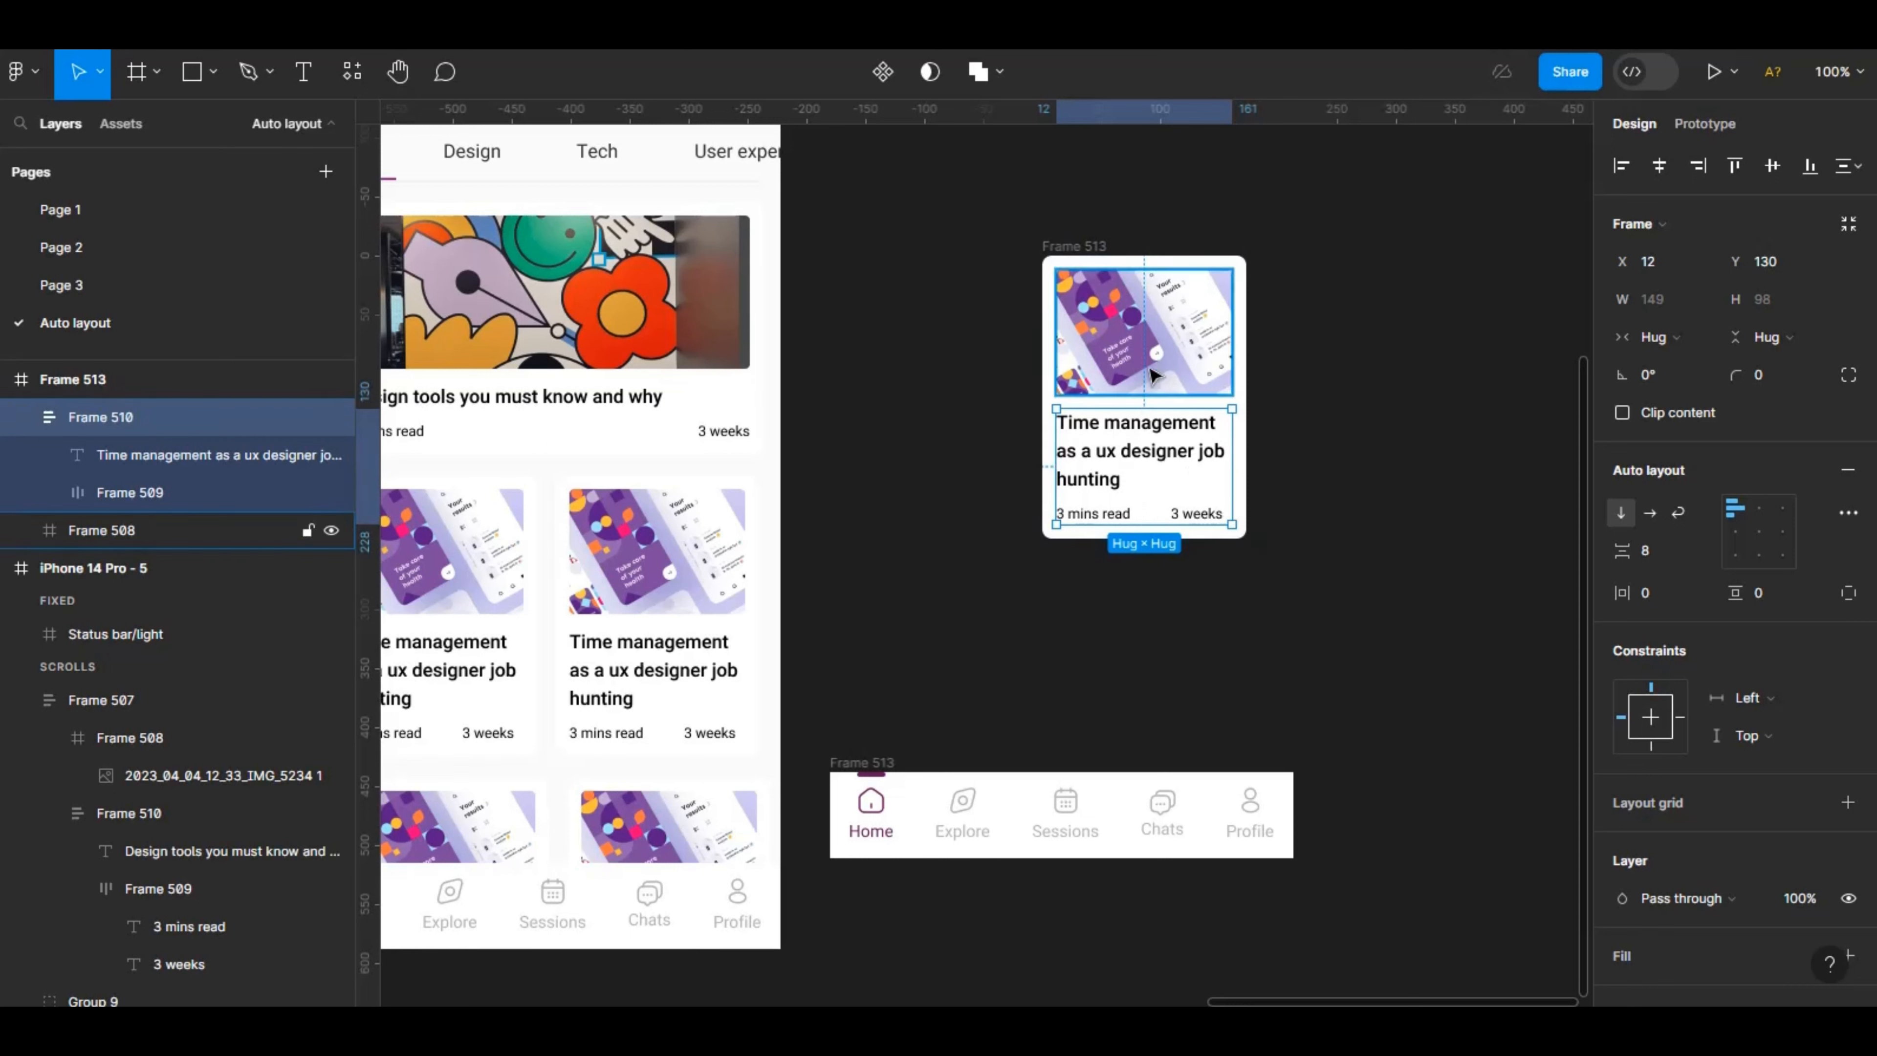
{"action": "left_click", "coordinate": [1158, 355]}
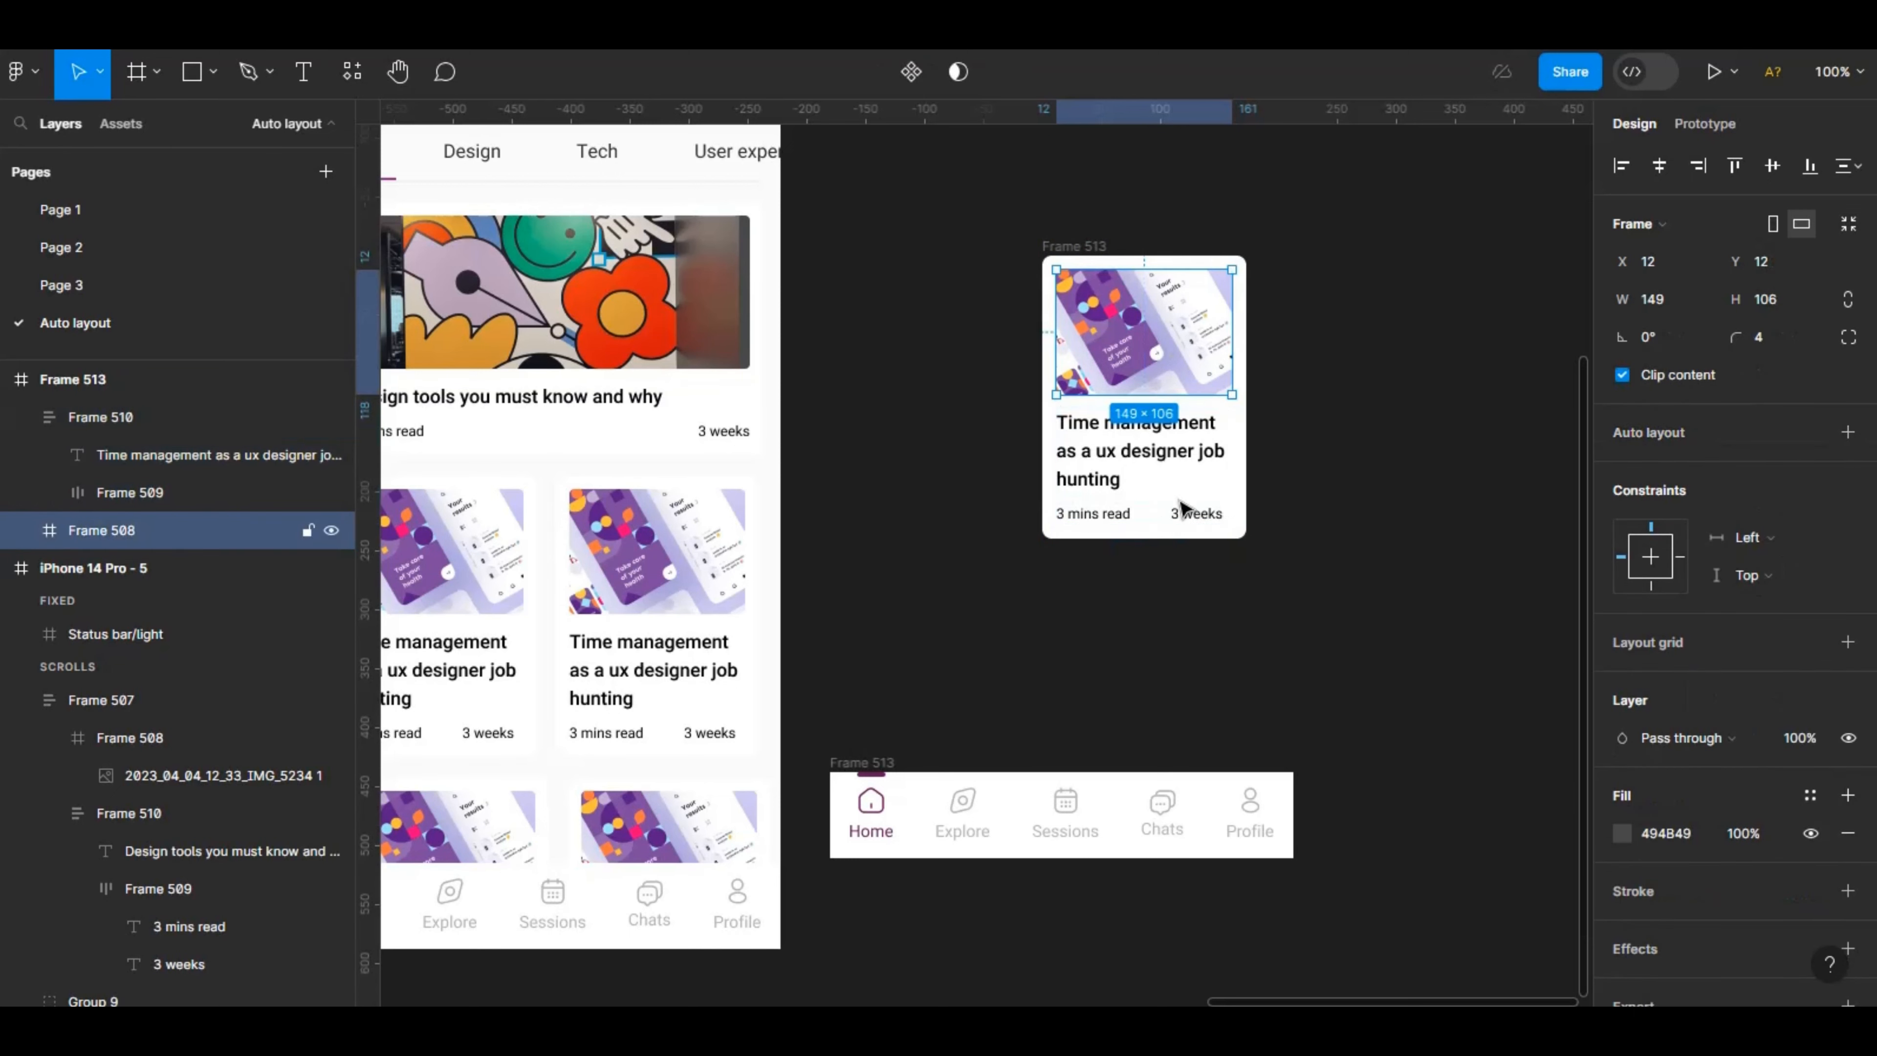
{"action": "left_click", "coordinate": [1157, 509]}
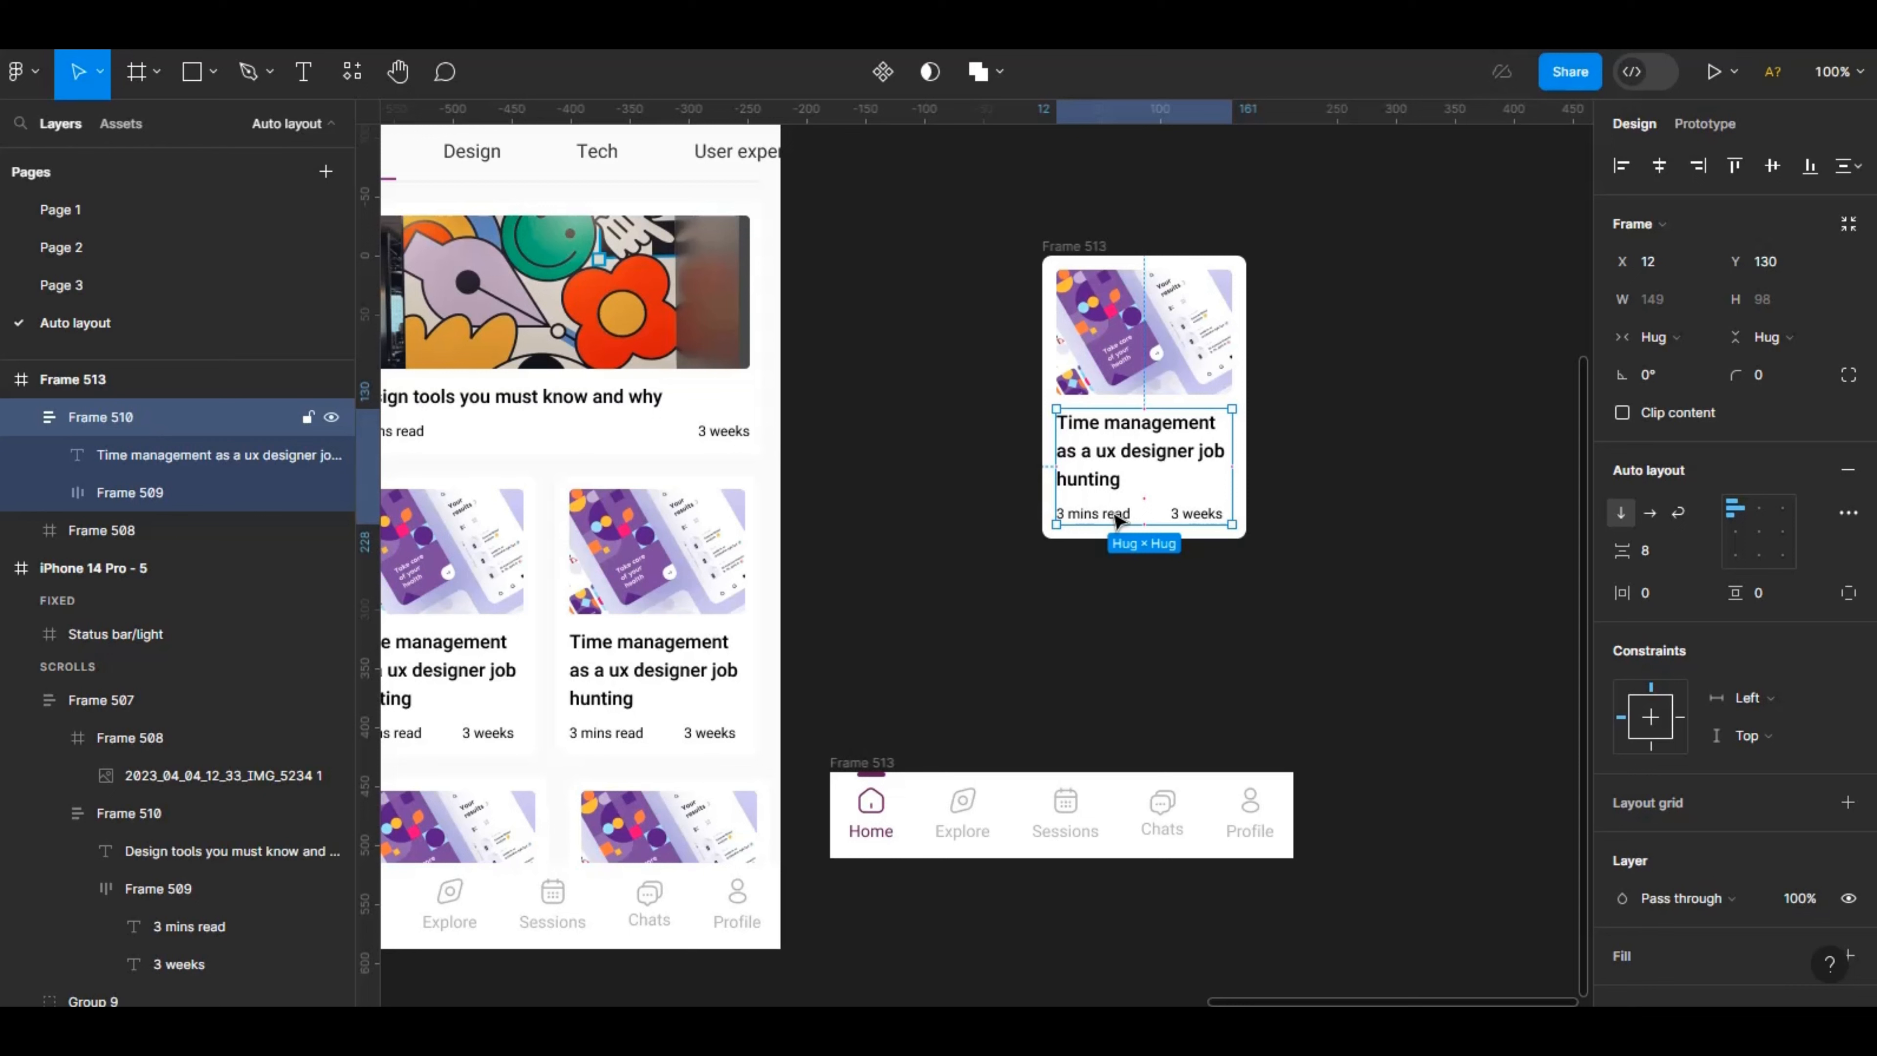
Add vertical auto layout to the copied article card, try a gap of 8 and set the gap back to 12.
{"action": "left_click", "coordinate": [1073, 248]}
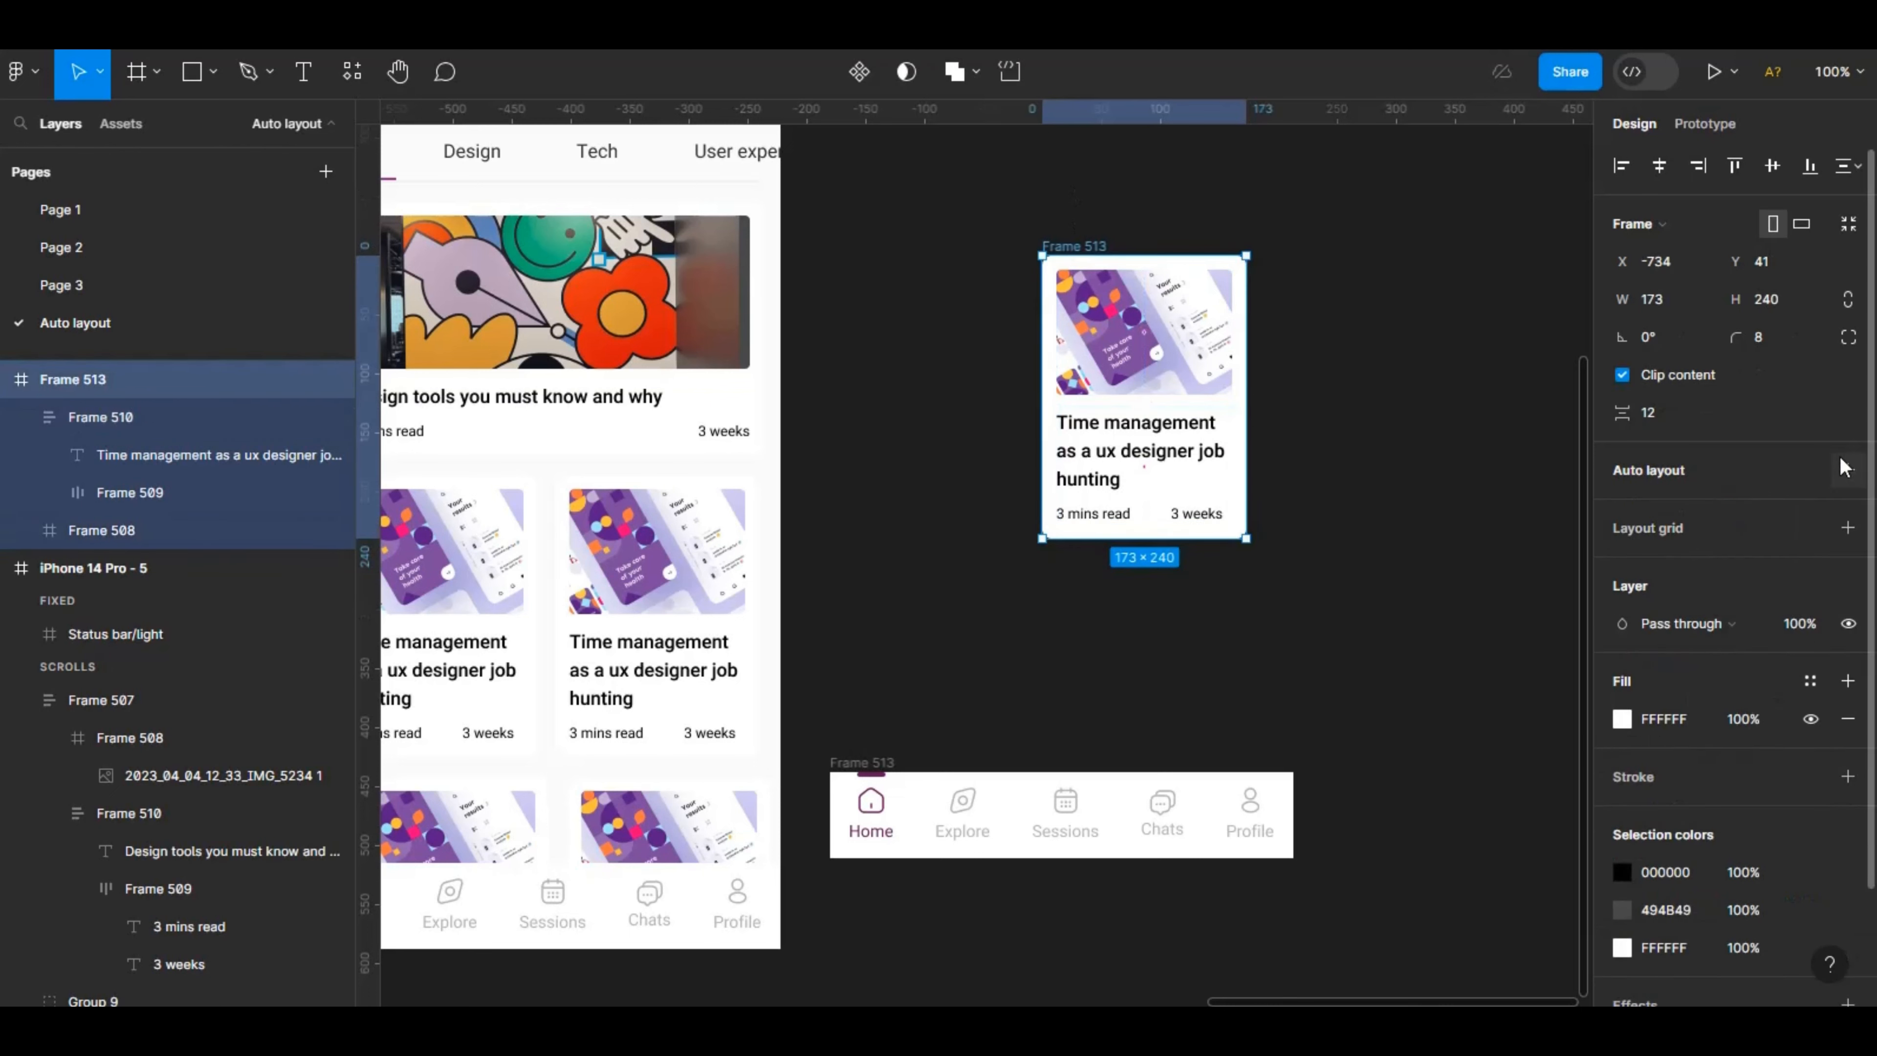
{"action": "left_click", "coordinate": [1848, 471]}
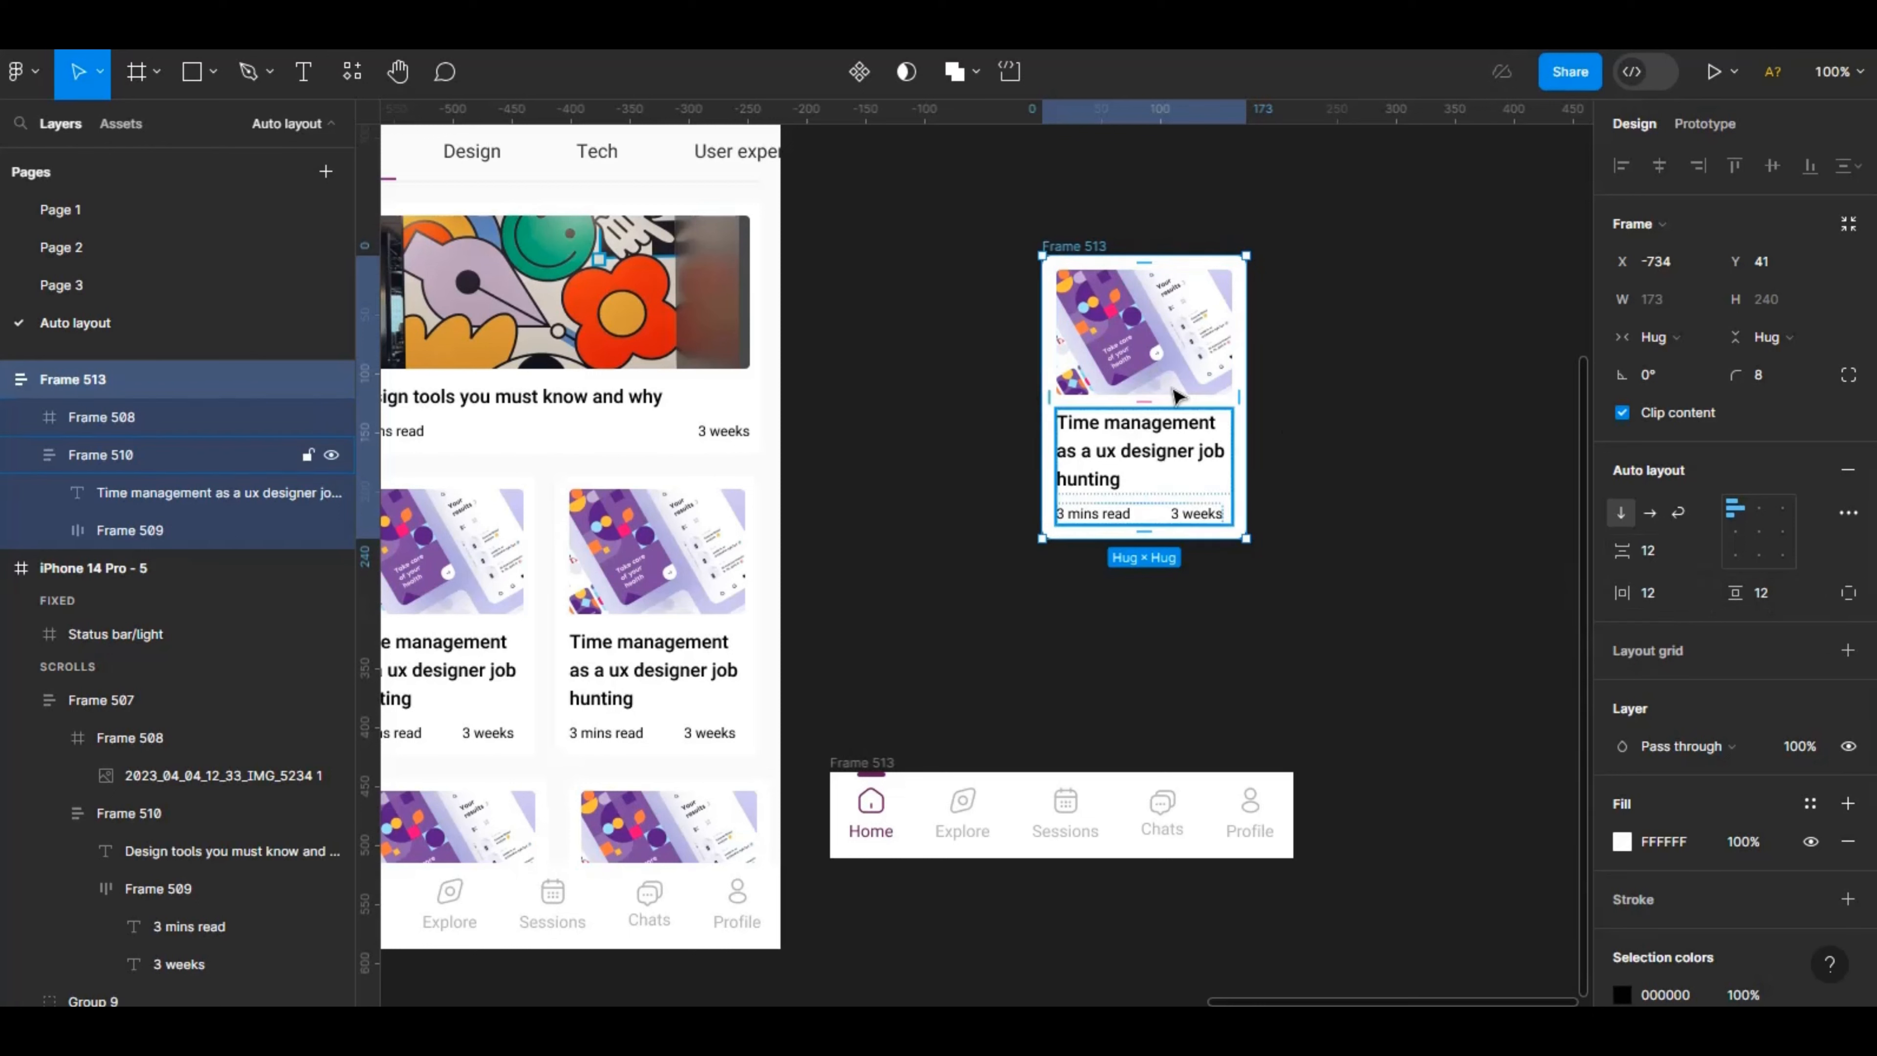
{"action": "left_click", "coordinate": [1651, 554]}
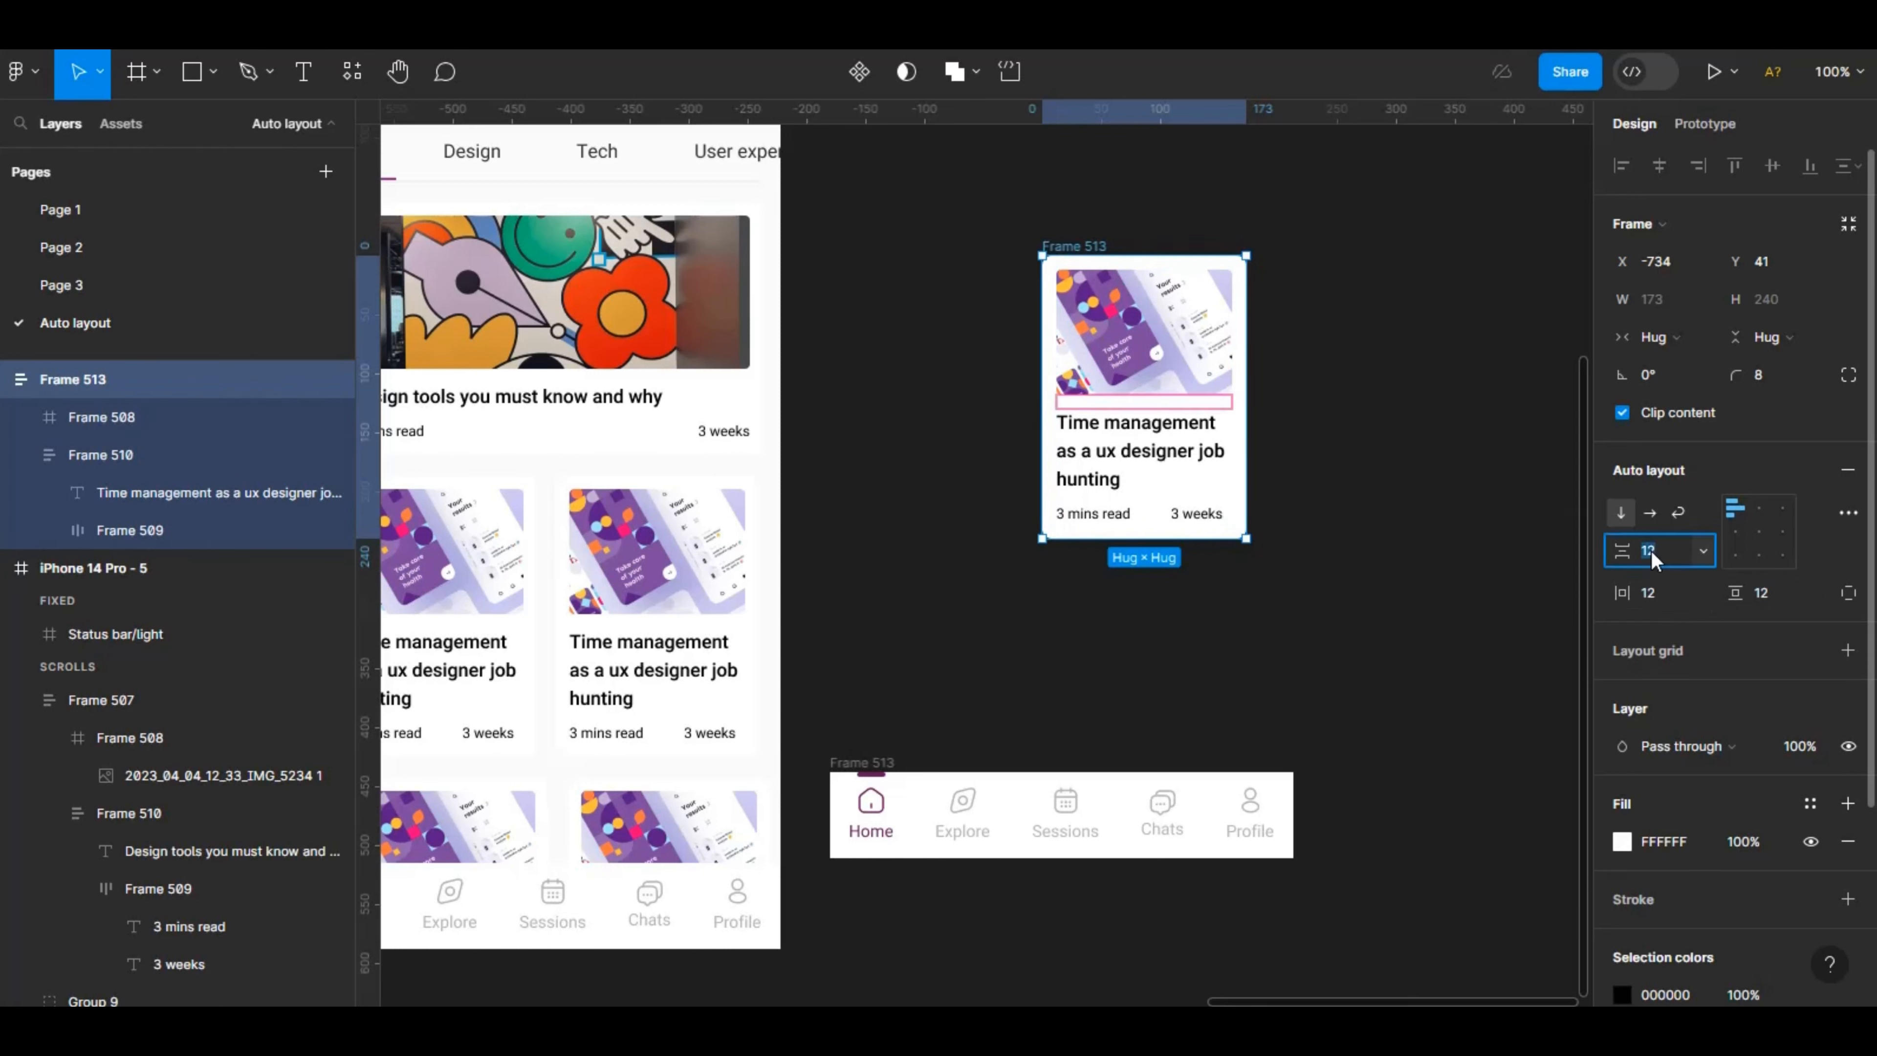
{"action": "key", "text": "Return"}
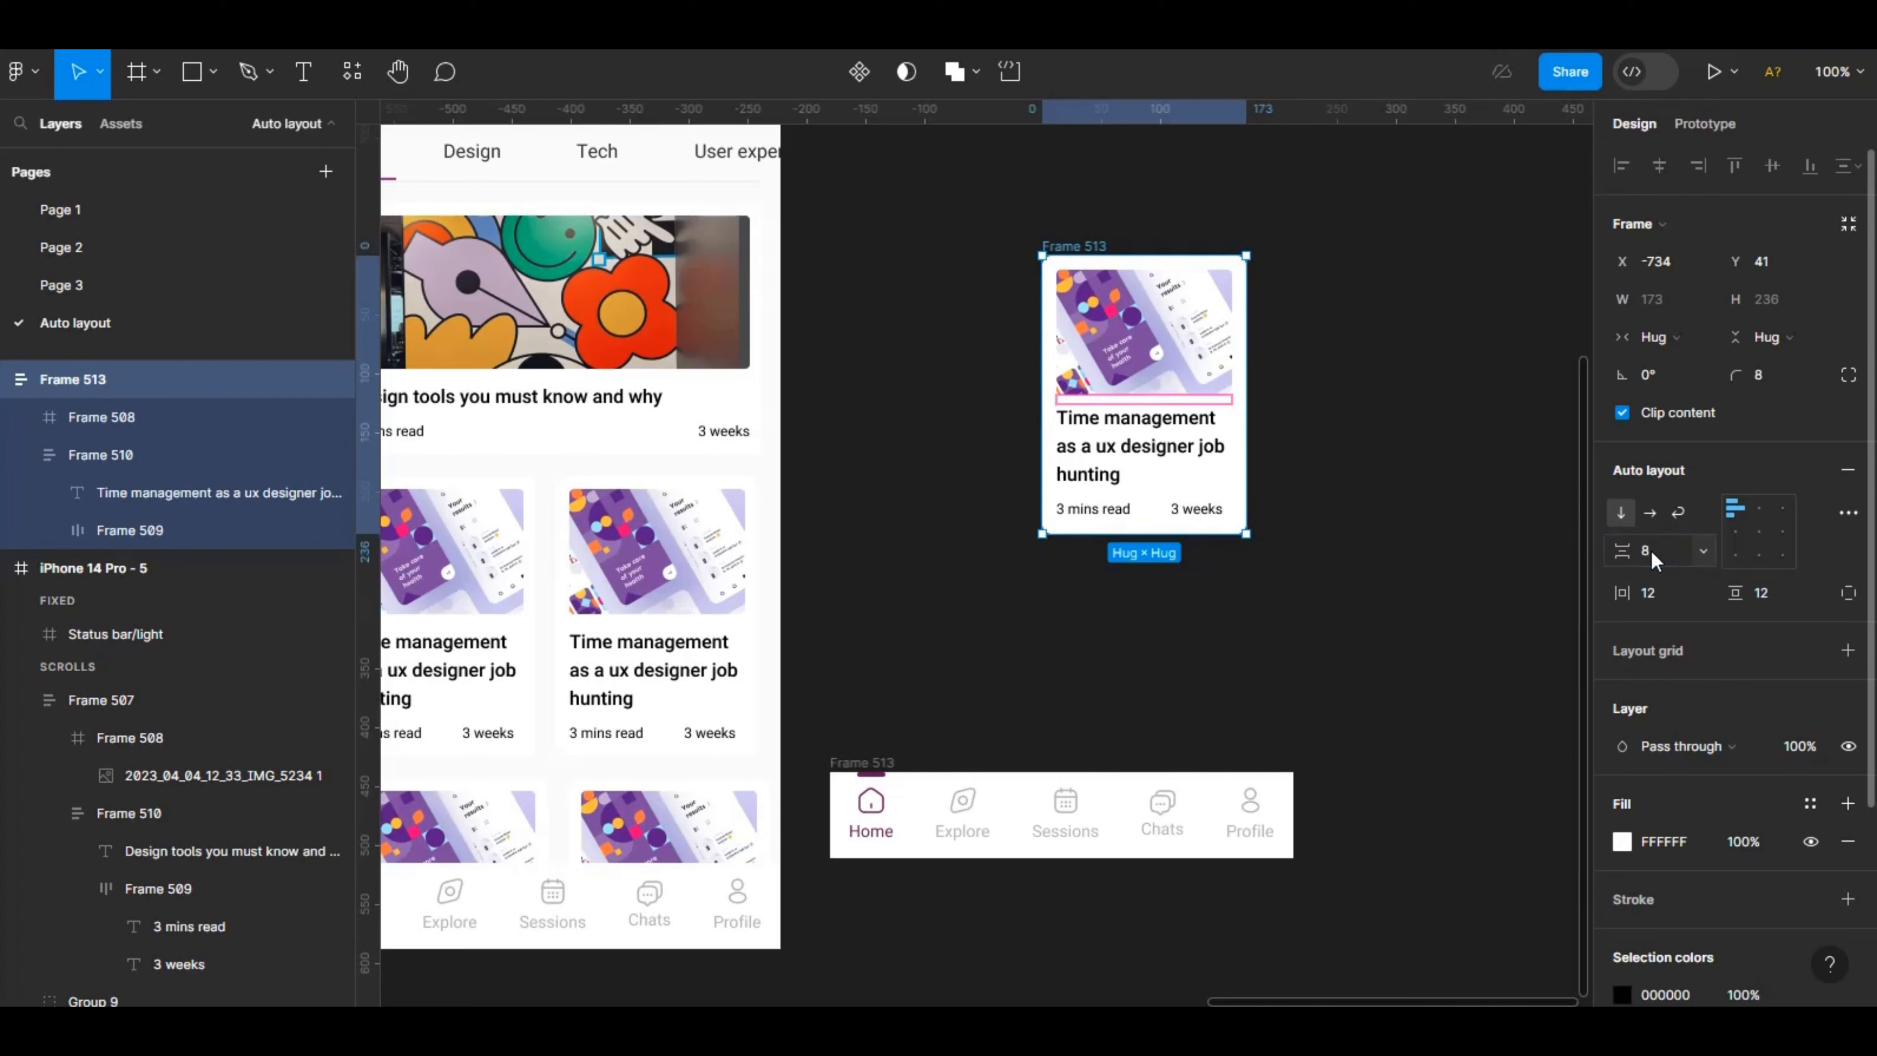
{"action": "left_click", "coordinate": [1653, 561]}
{"action": "type", "text": "12"}
{"action": "key", "text": "Return"}
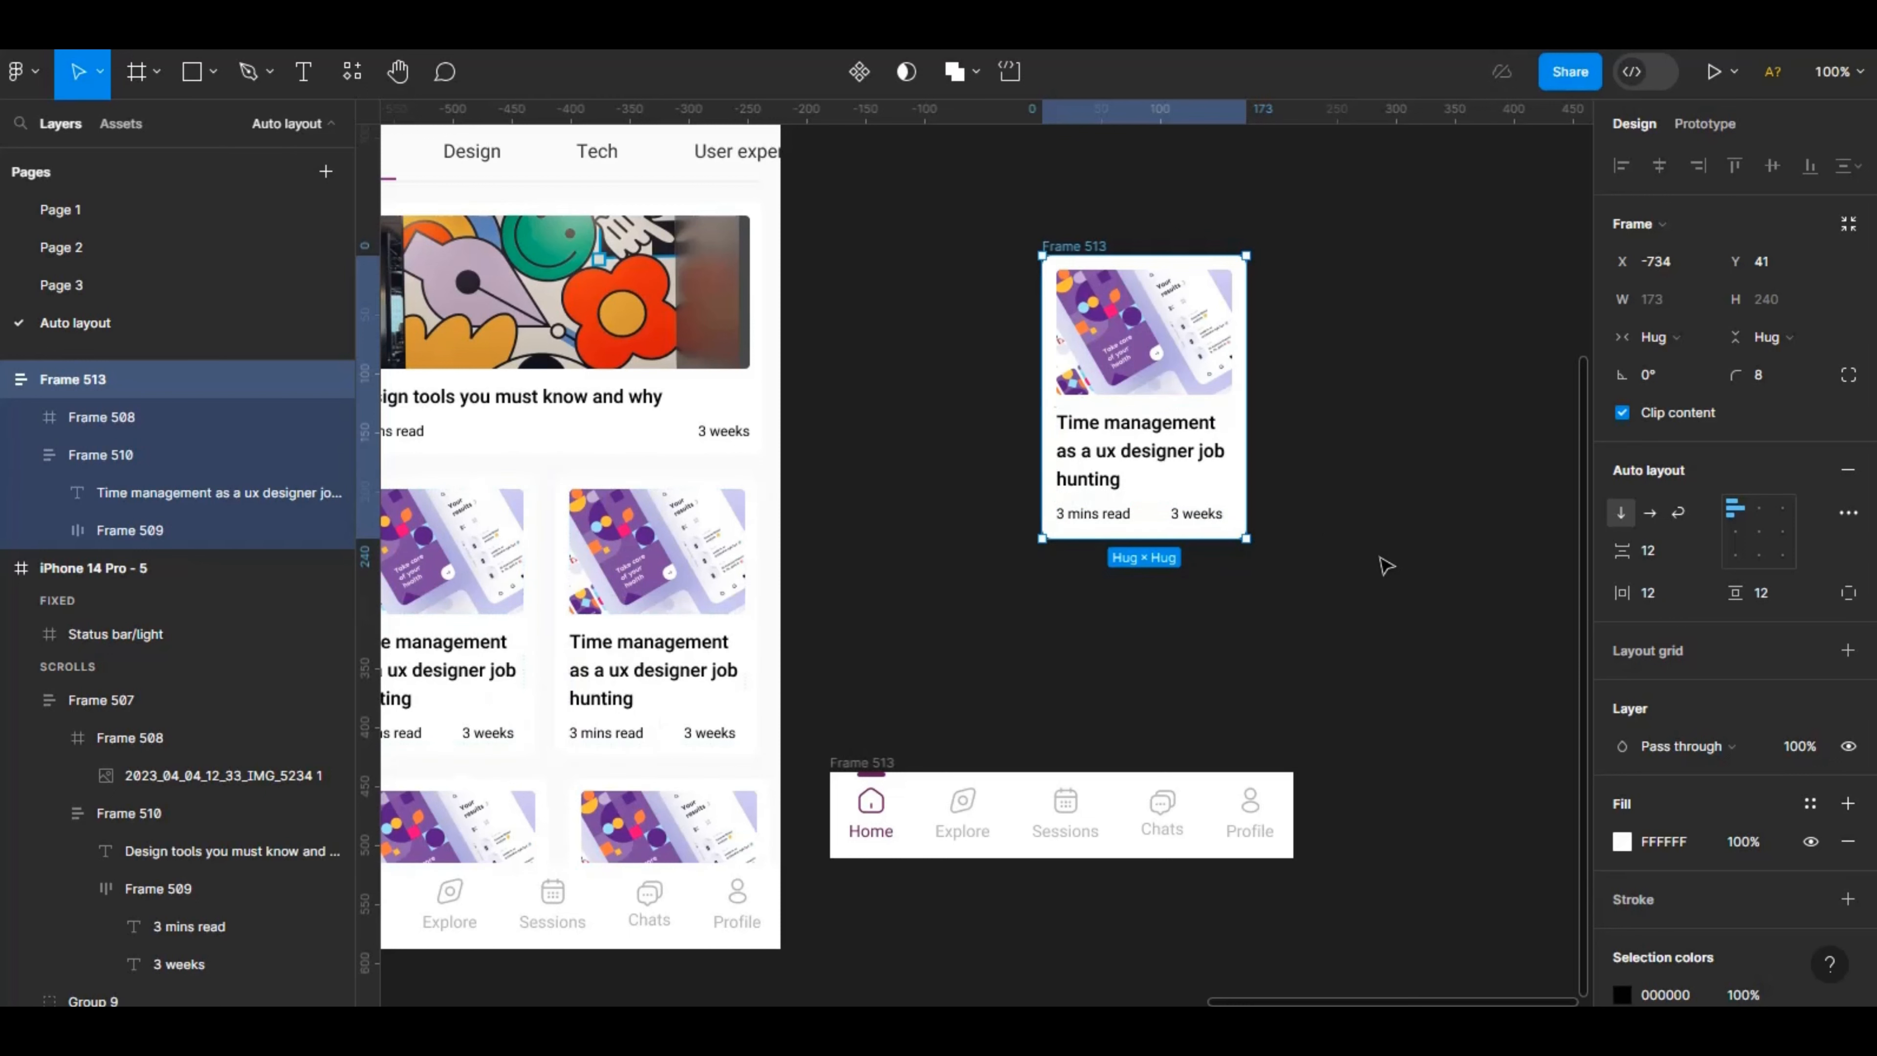
Change the copied article card's height from hug contents to fixed and duplicate the card beside itself.
{"action": "left_click", "coordinate": [1766, 331]}
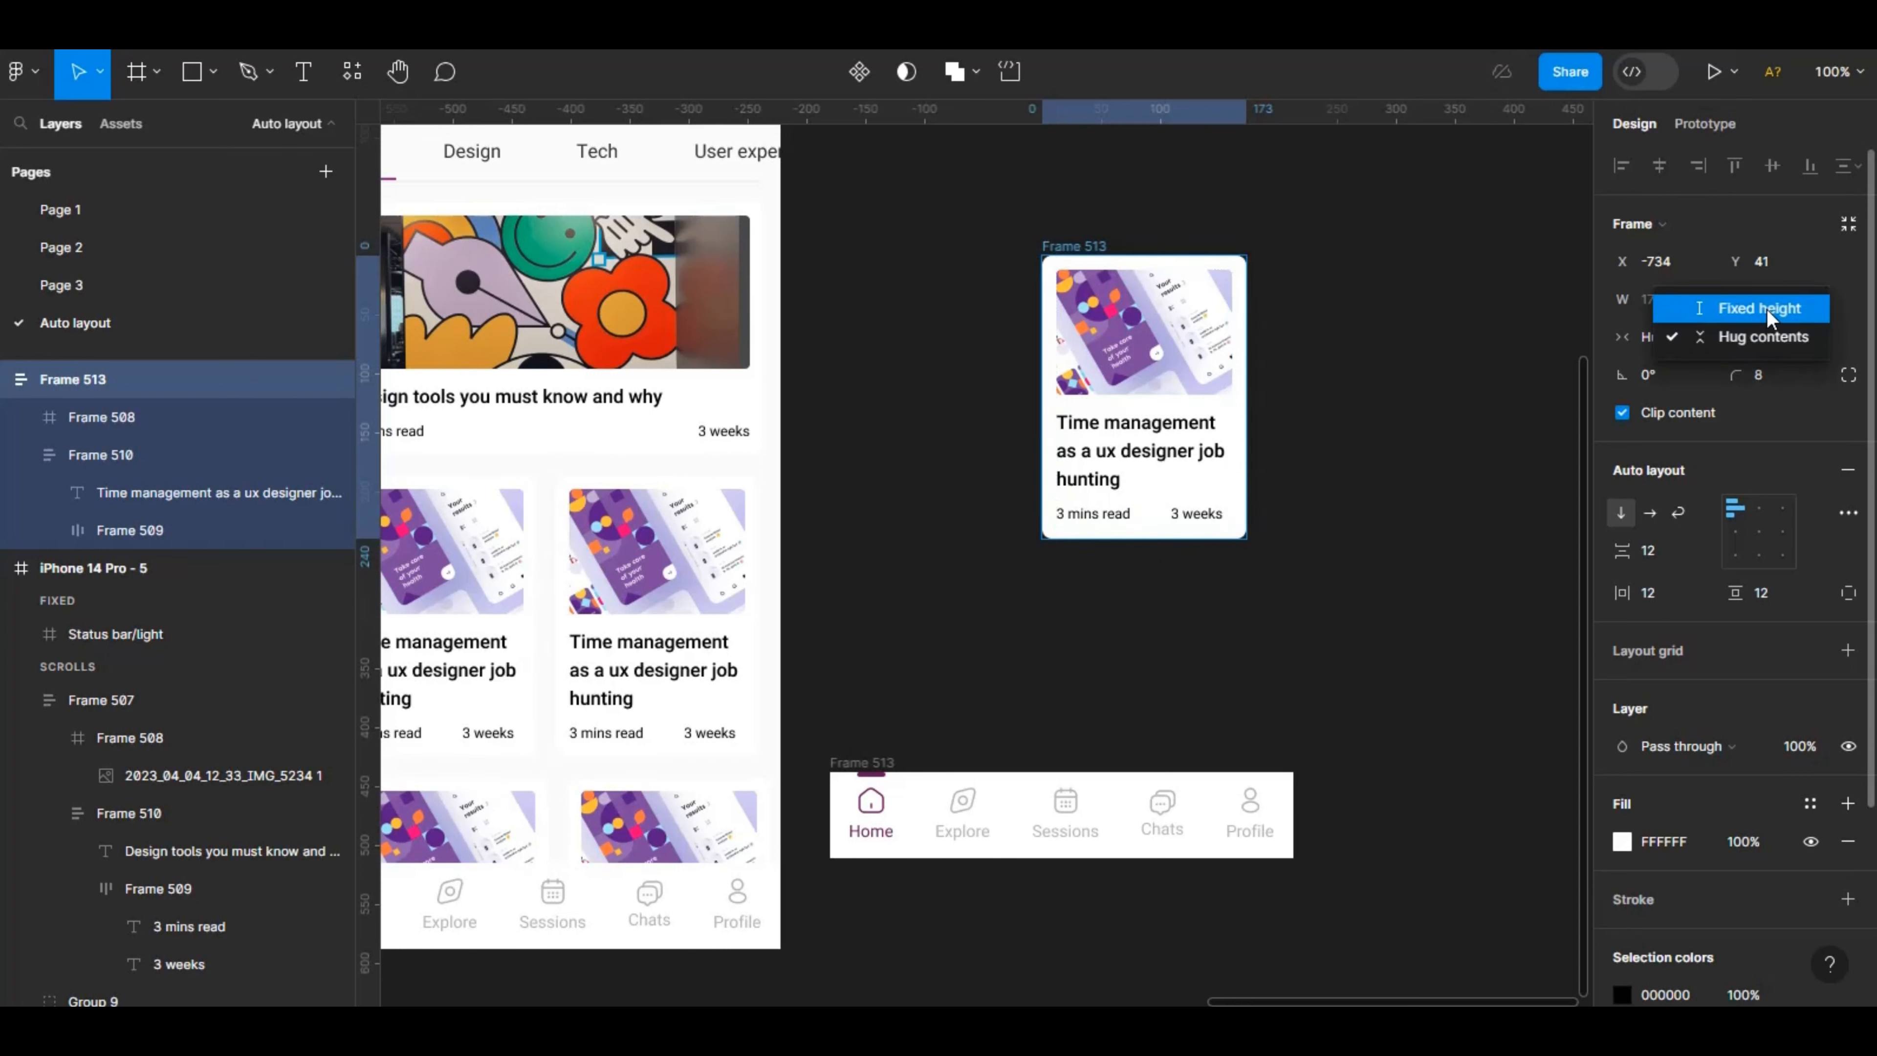
{"action": "left_click", "coordinate": [1768, 310]}
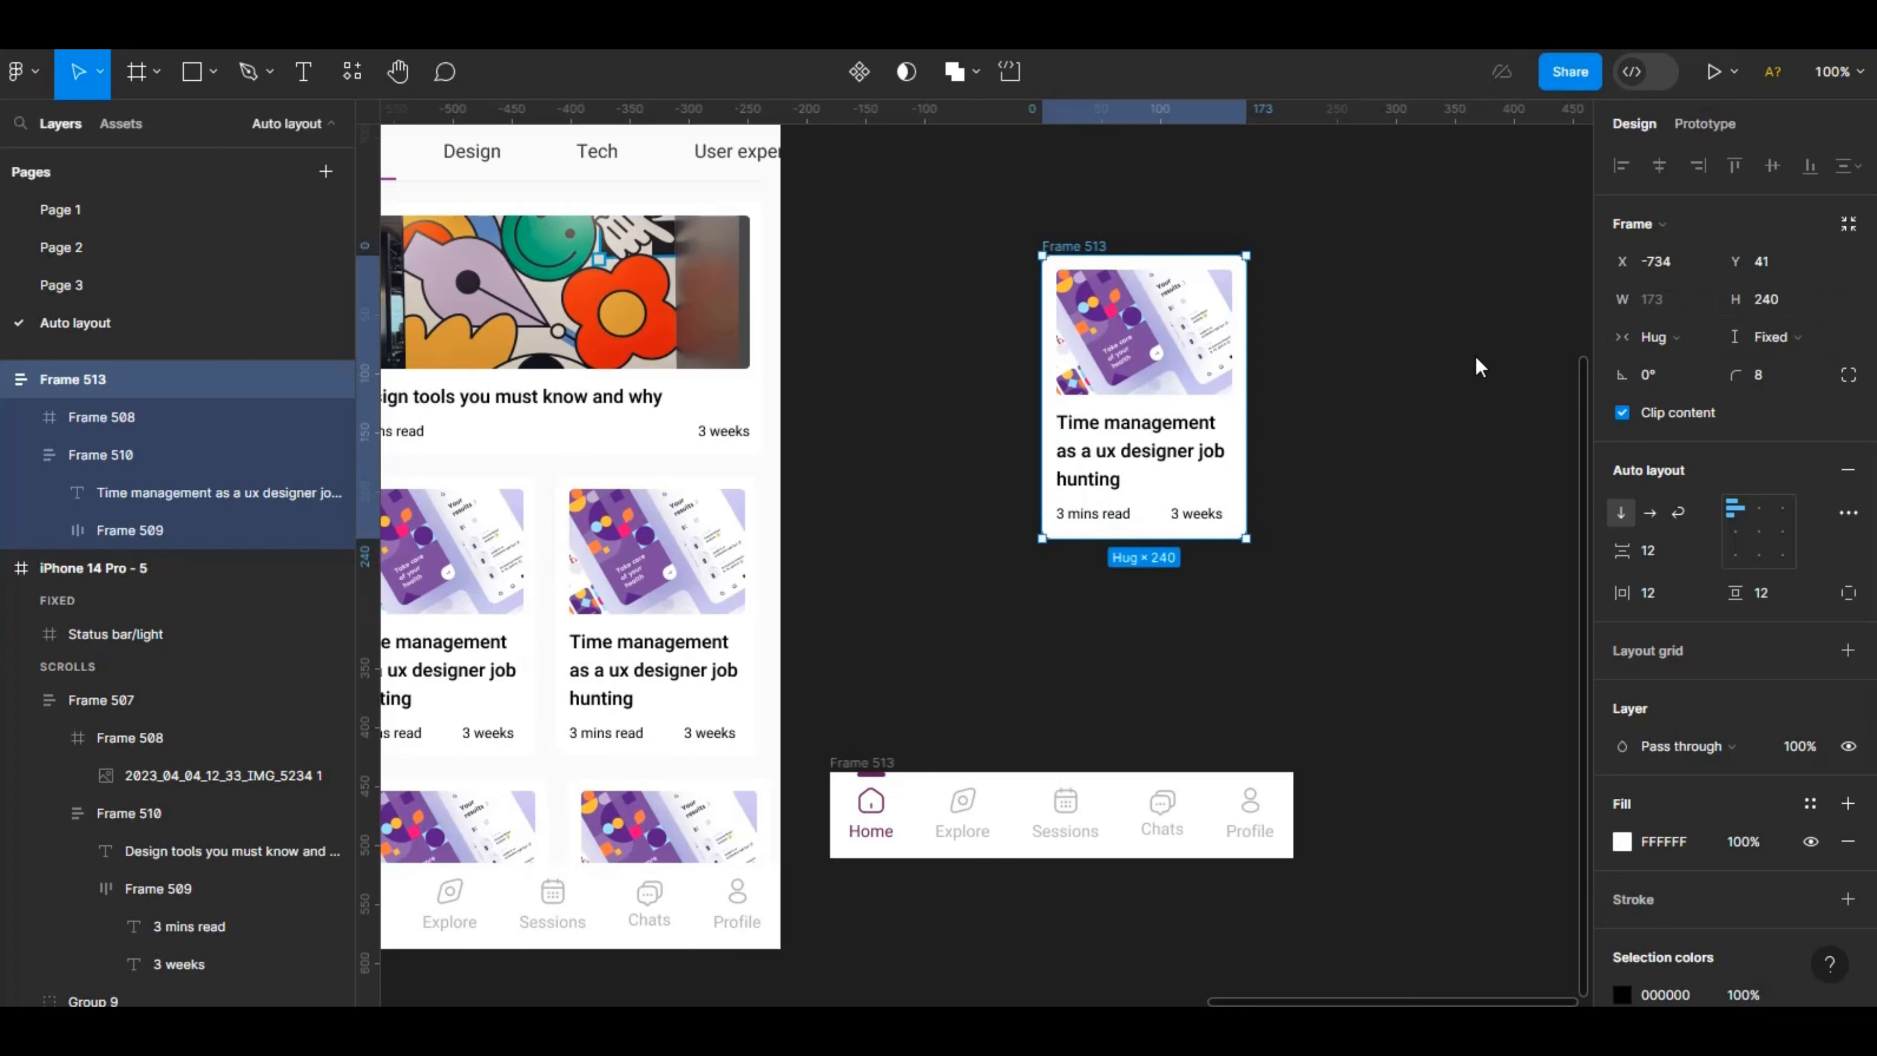
{"action": "left_click", "coordinate": [1086, 194]}
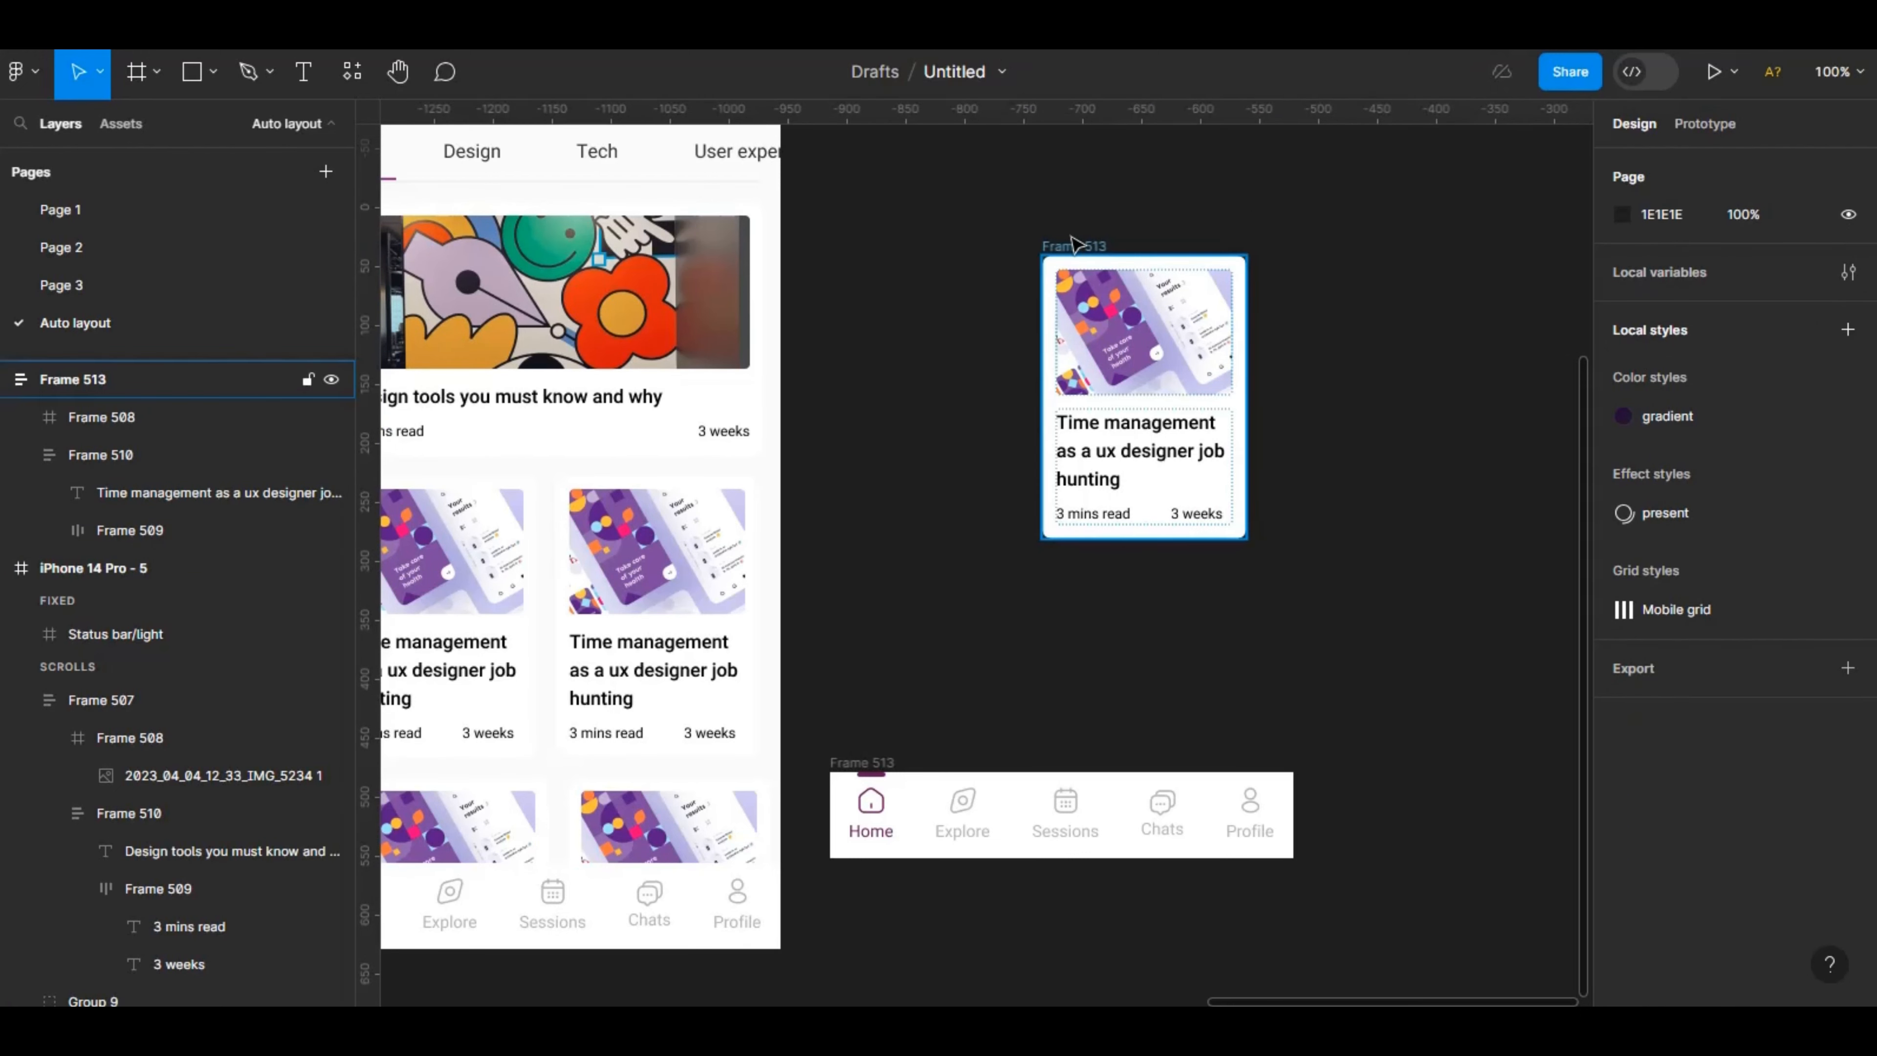
{"action": "left_click", "coordinate": [1076, 245]}
{"action": "key", "text": "ctrl+d"}
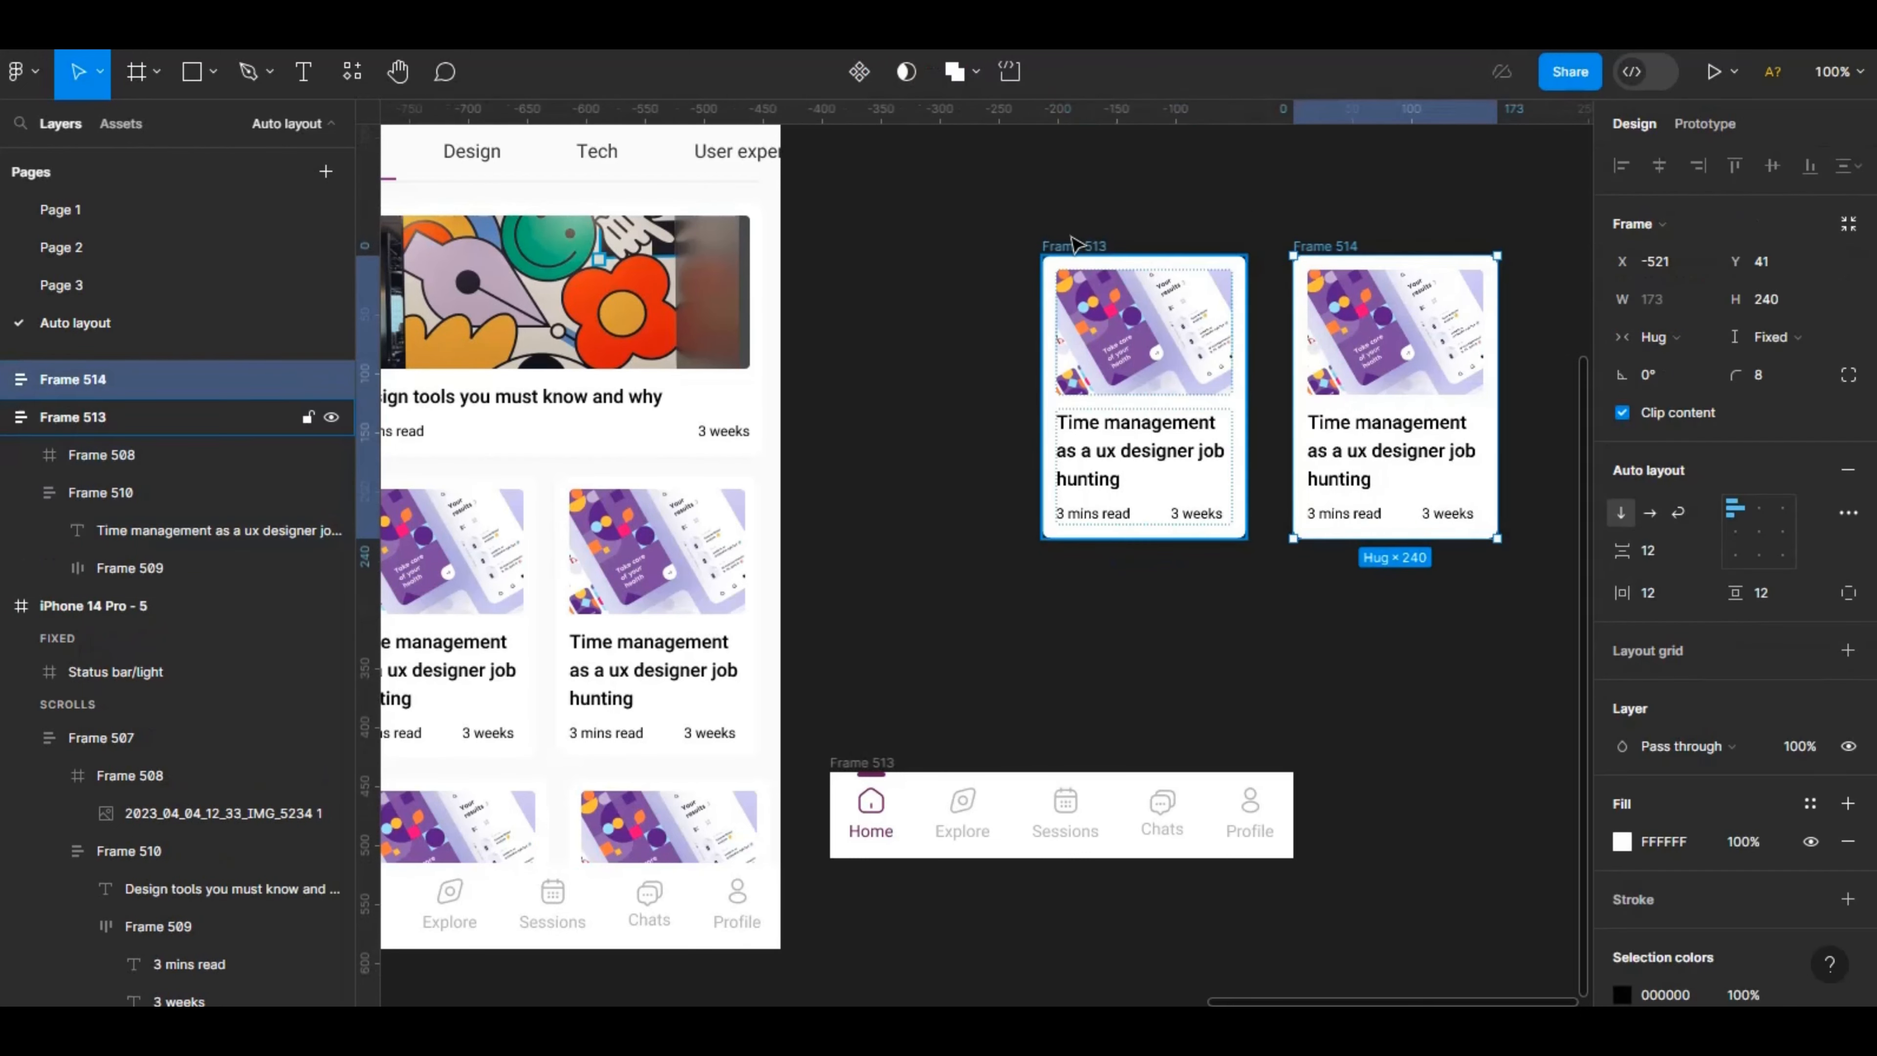
Copy the title text "Design tools you must know and why" from the large article card on the home screen.
{"action": "double_click", "coordinate": [1387, 458]}
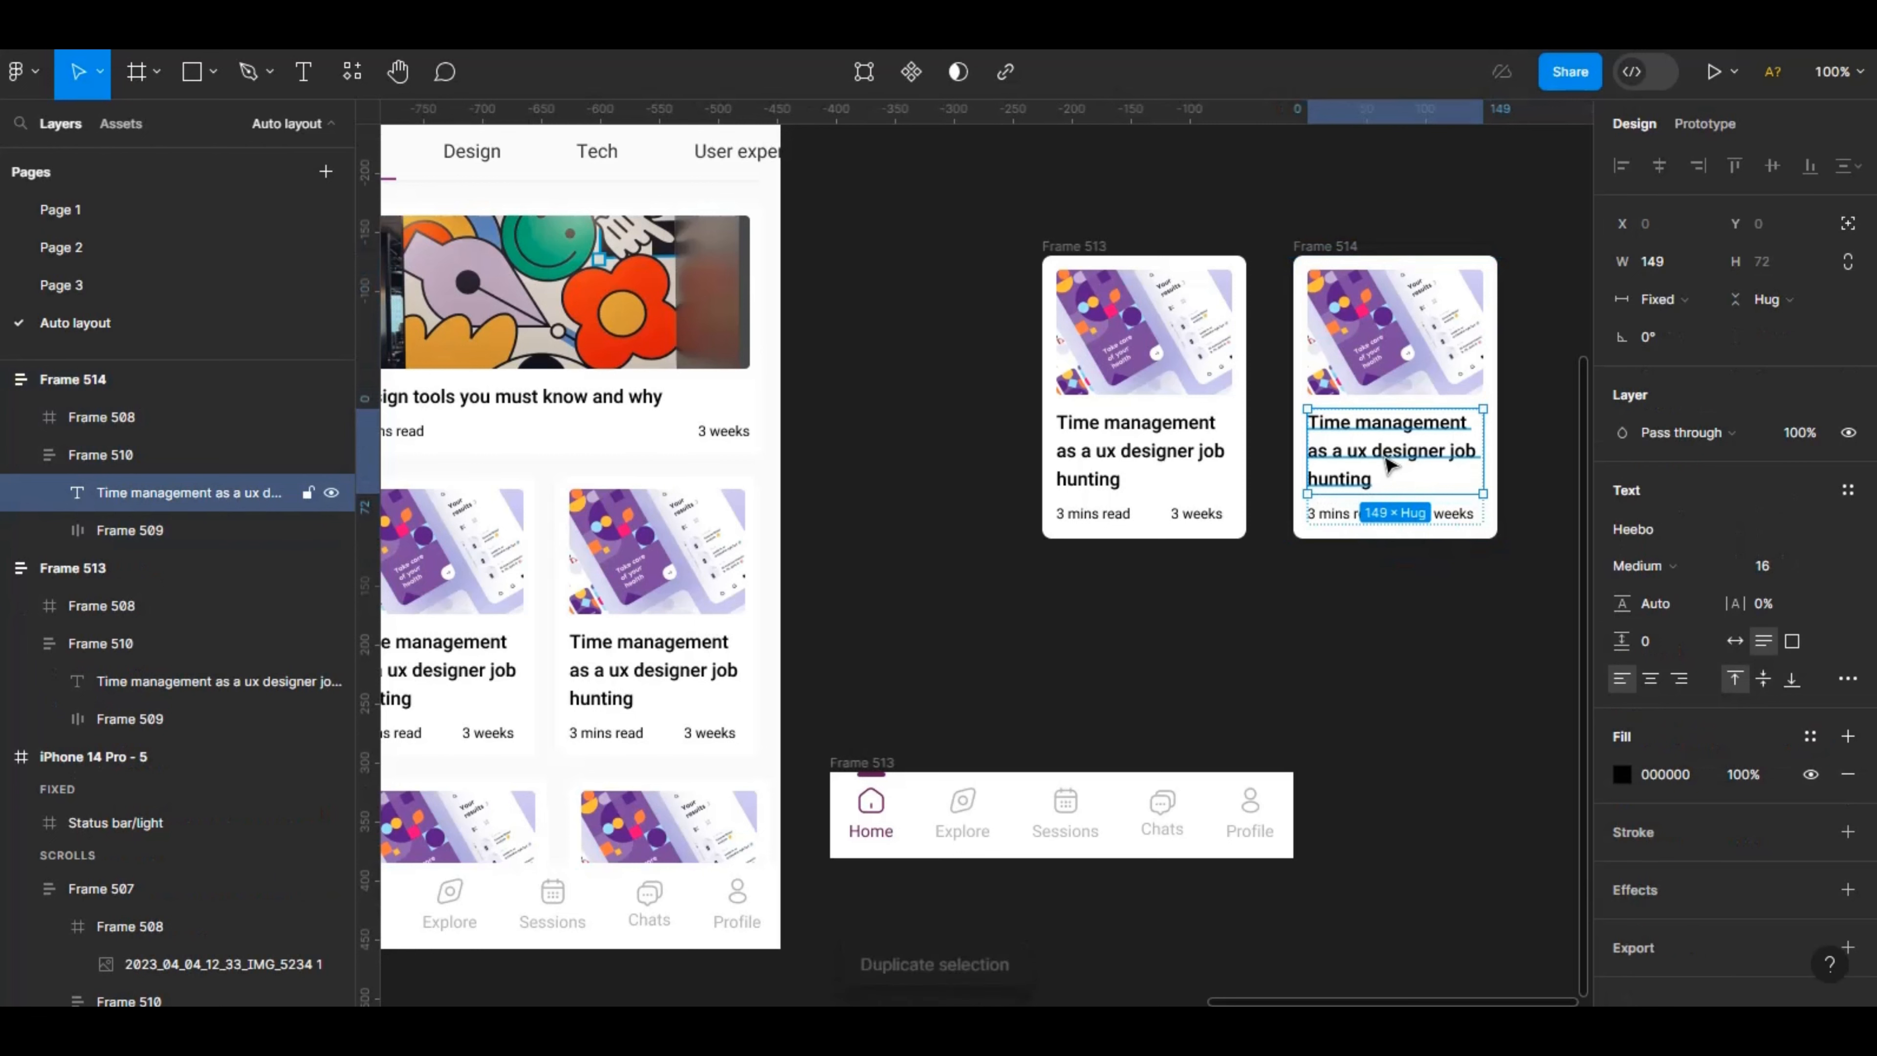
{"action": "left_click", "coordinate": [627, 405]}
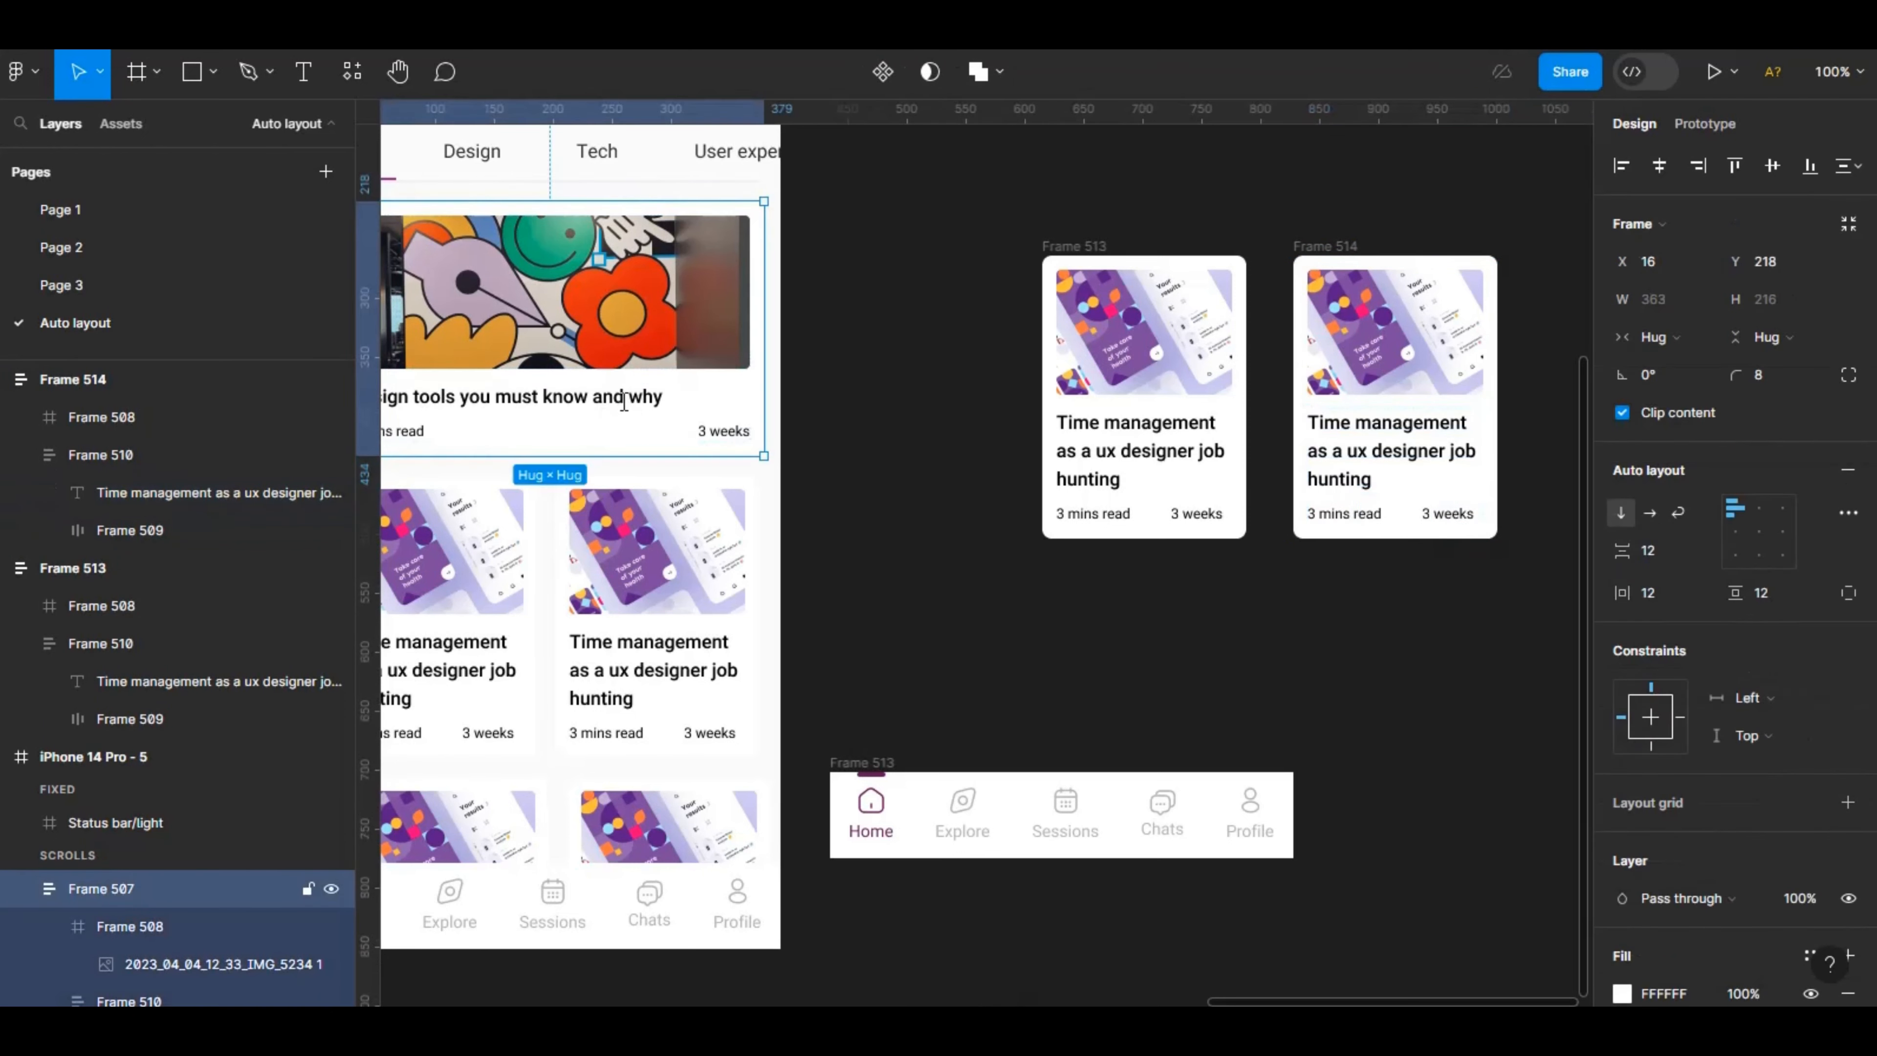
{"action": "double_click", "coordinate": [627, 402]}
{"action": "left_click_drag", "start_coordinate": [676, 397], "coordinate": [1136, 406]}
{"action": "key", "text": "ctrl+c"}
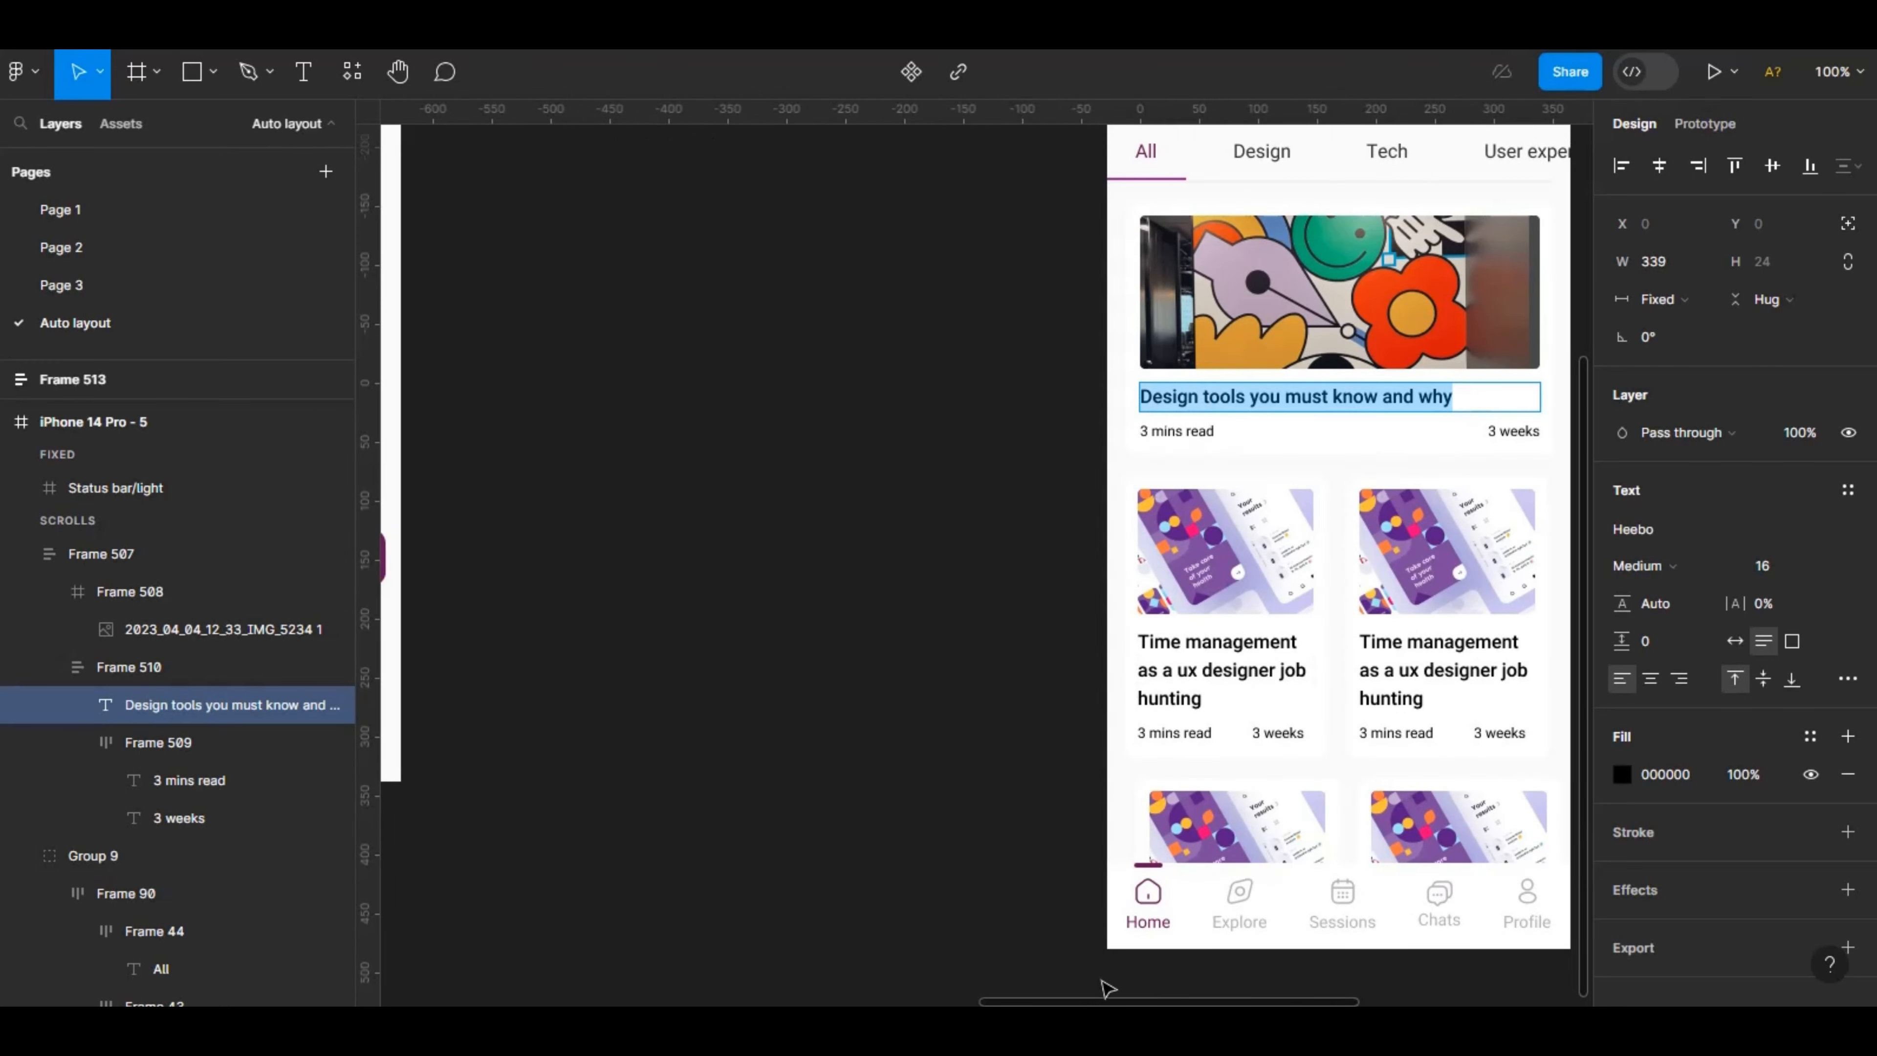
Replace the second article card's title with the copied text "Design tools you must know and why".
{"action": "scroll", "coordinate": [1303, 974], "scroll_direction": "right", "scroll_amount": 5}
{"action": "scroll", "coordinate": [1305, 981], "scroll_direction": "right", "scroll_amount": 12}
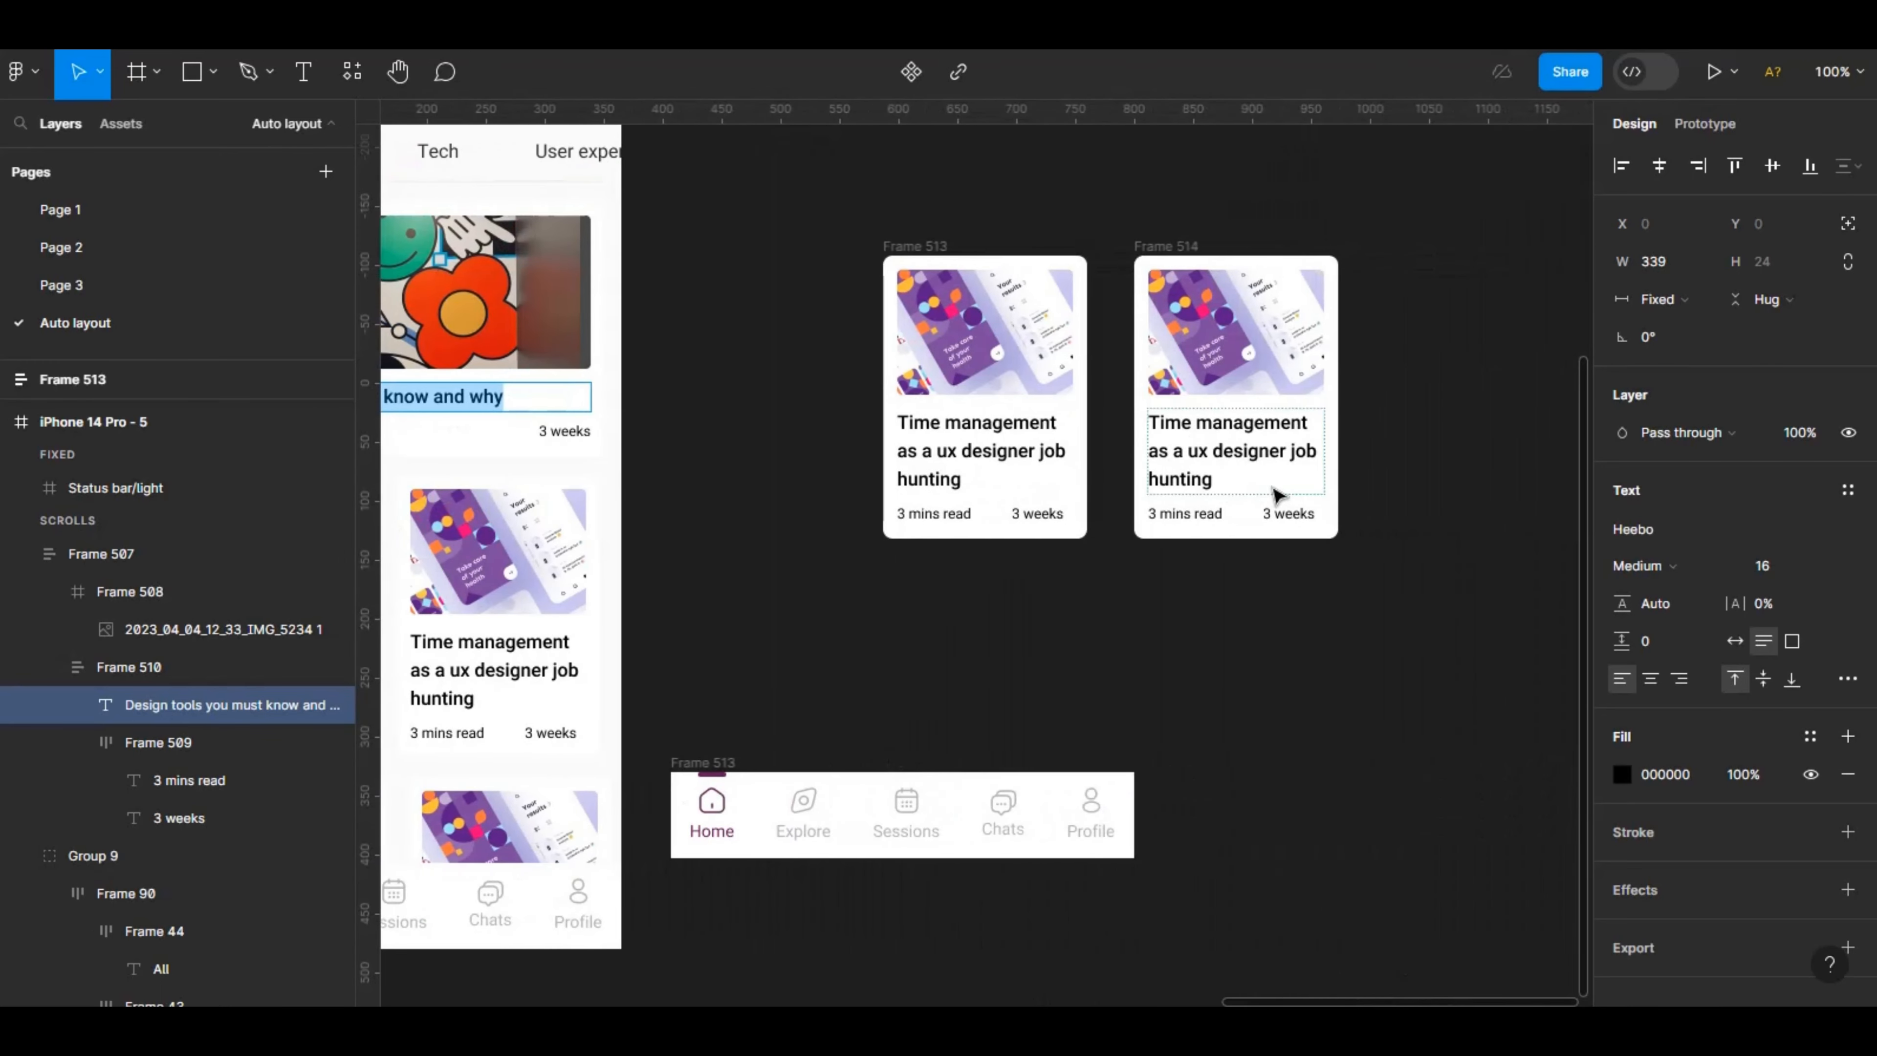
{"action": "double_click", "coordinate": [1248, 449]}
{"action": "left_click_drag", "start_coordinate": [1215, 479], "coordinate": [1153, 419]}
{"action": "key", "text": "BackSpace"}
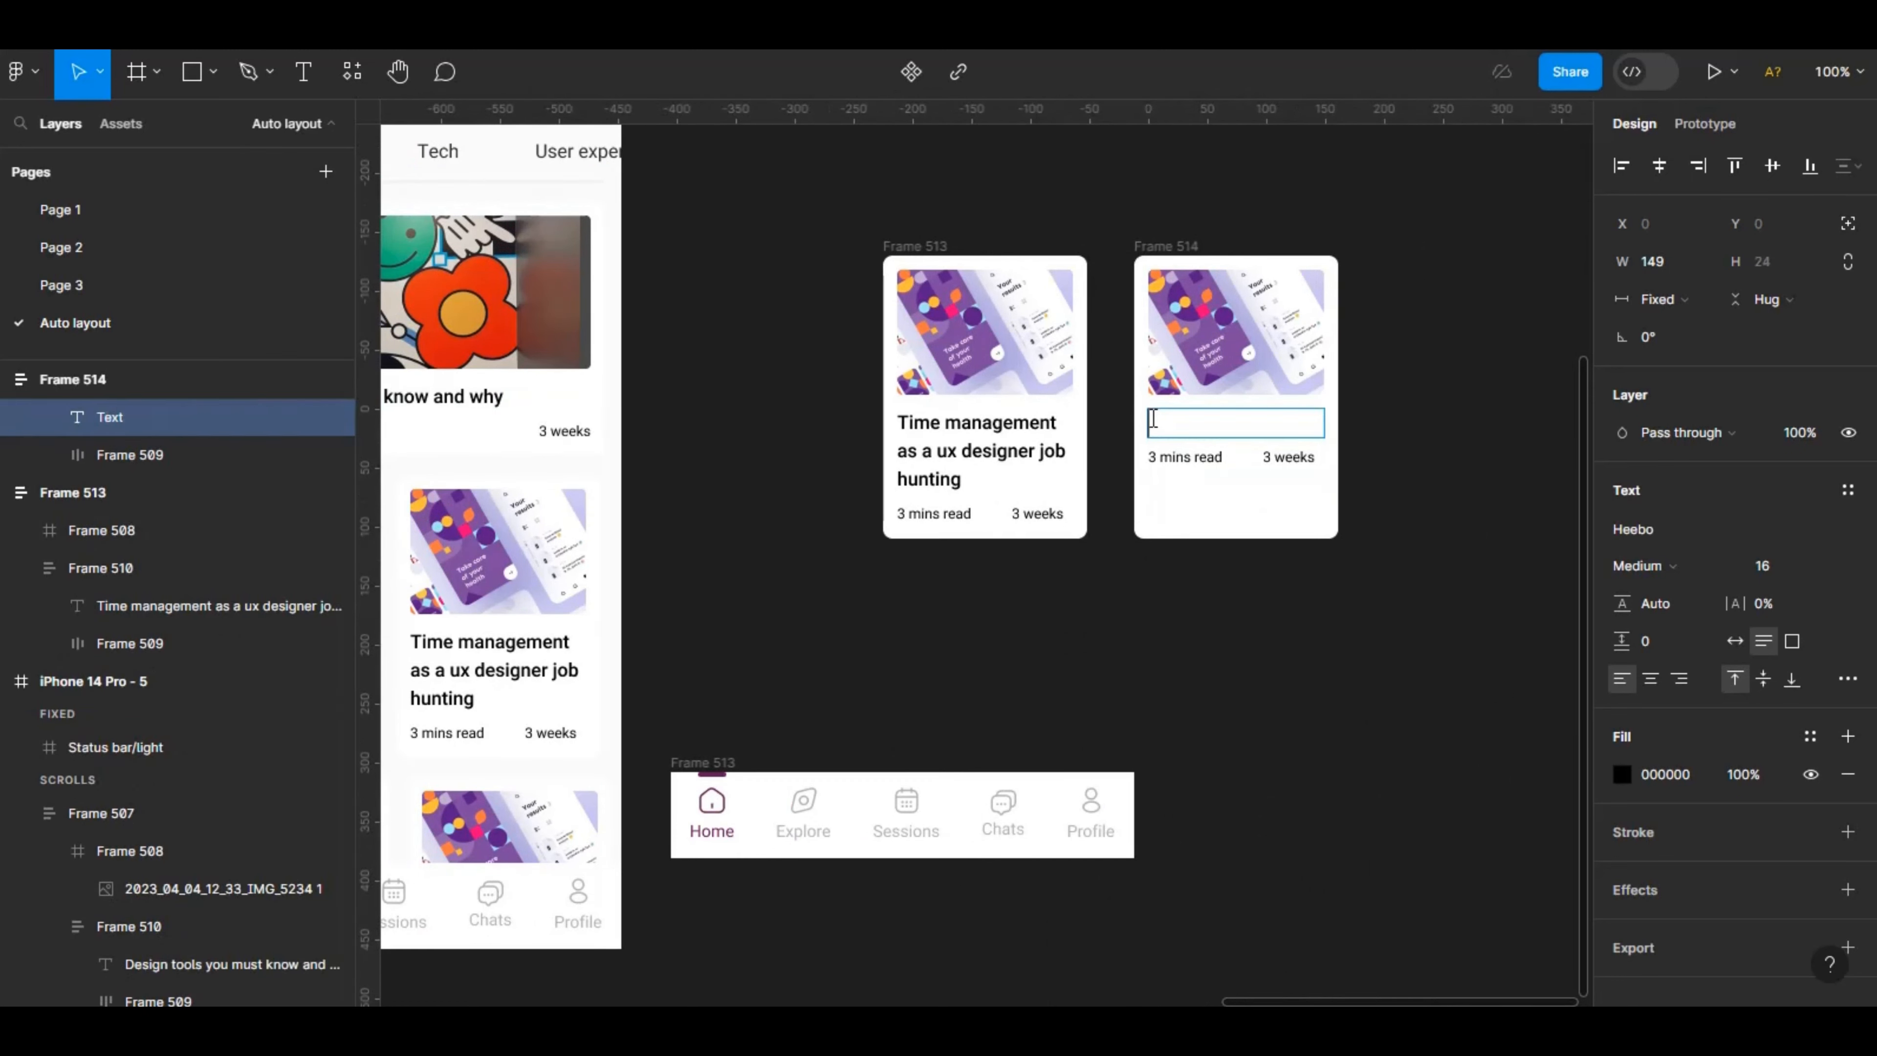
{"action": "key", "text": "ctrl+v"}
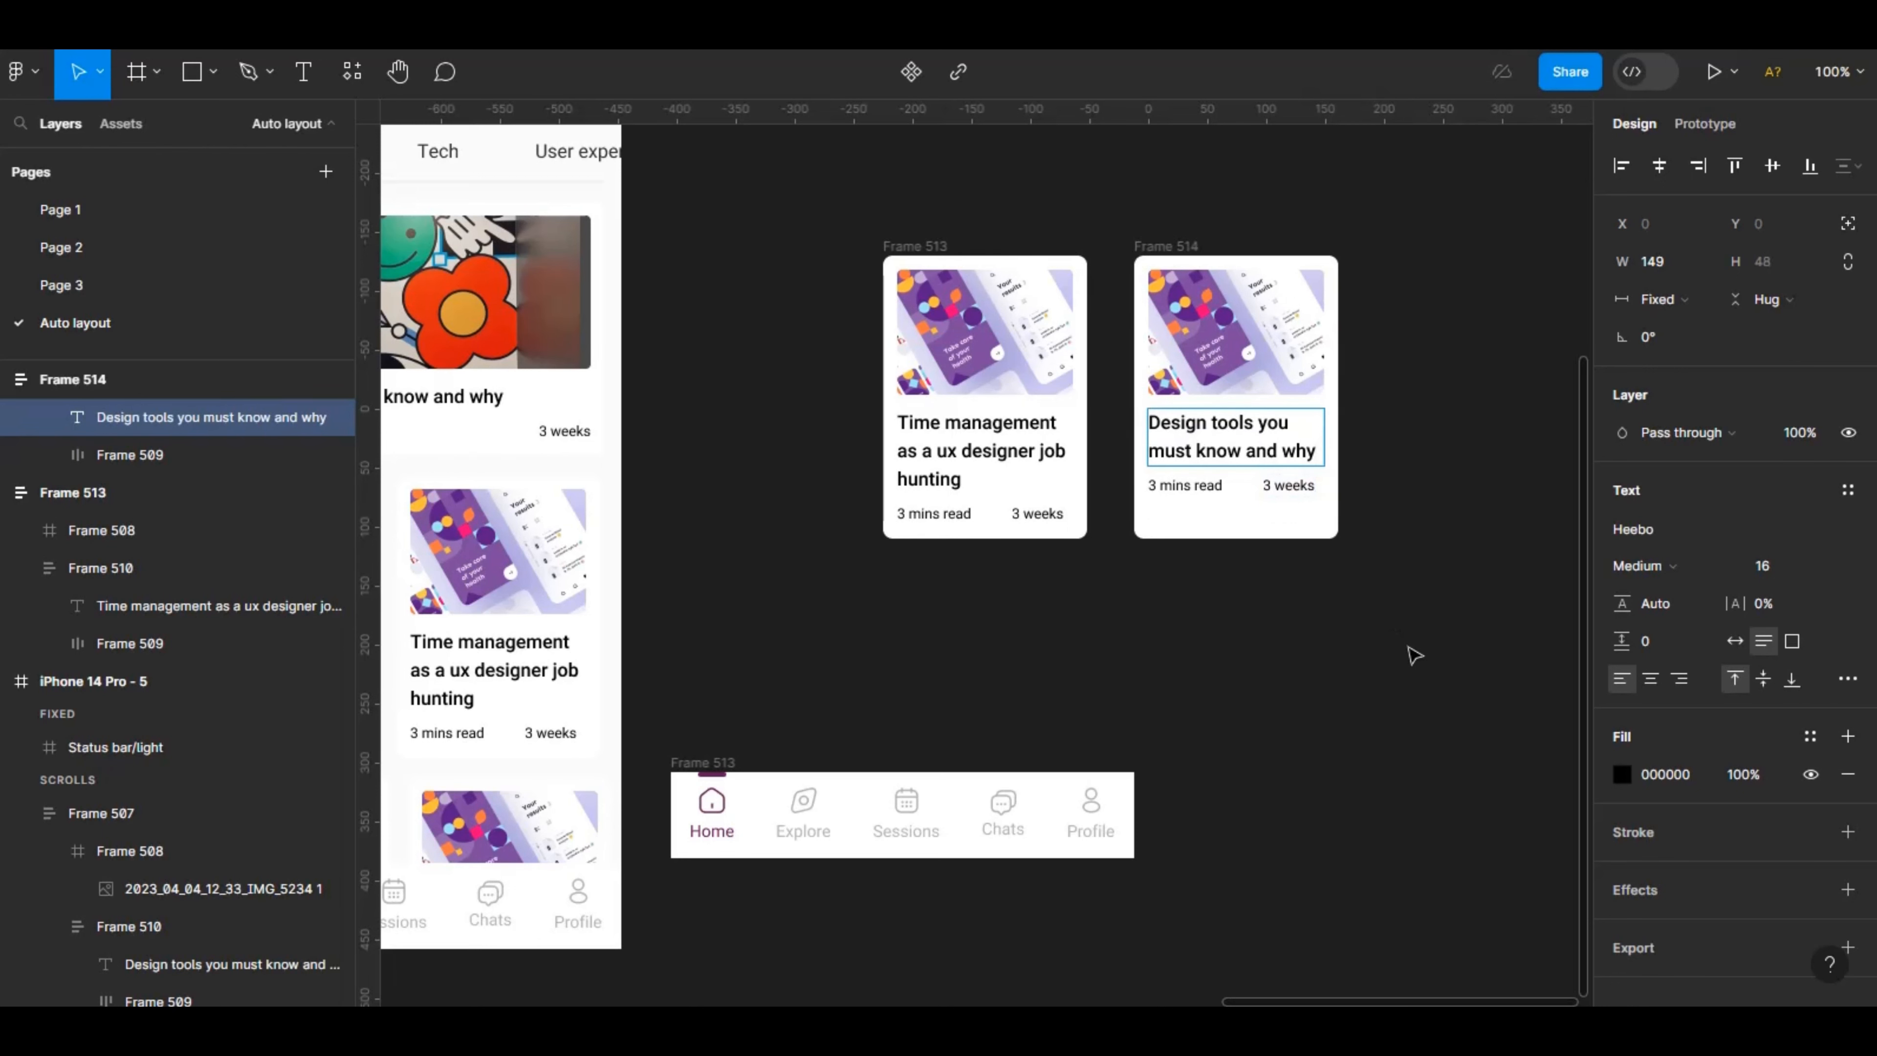
{"action": "key", "text": "Escape"}
{"action": "left_click", "coordinate": [1183, 531]}
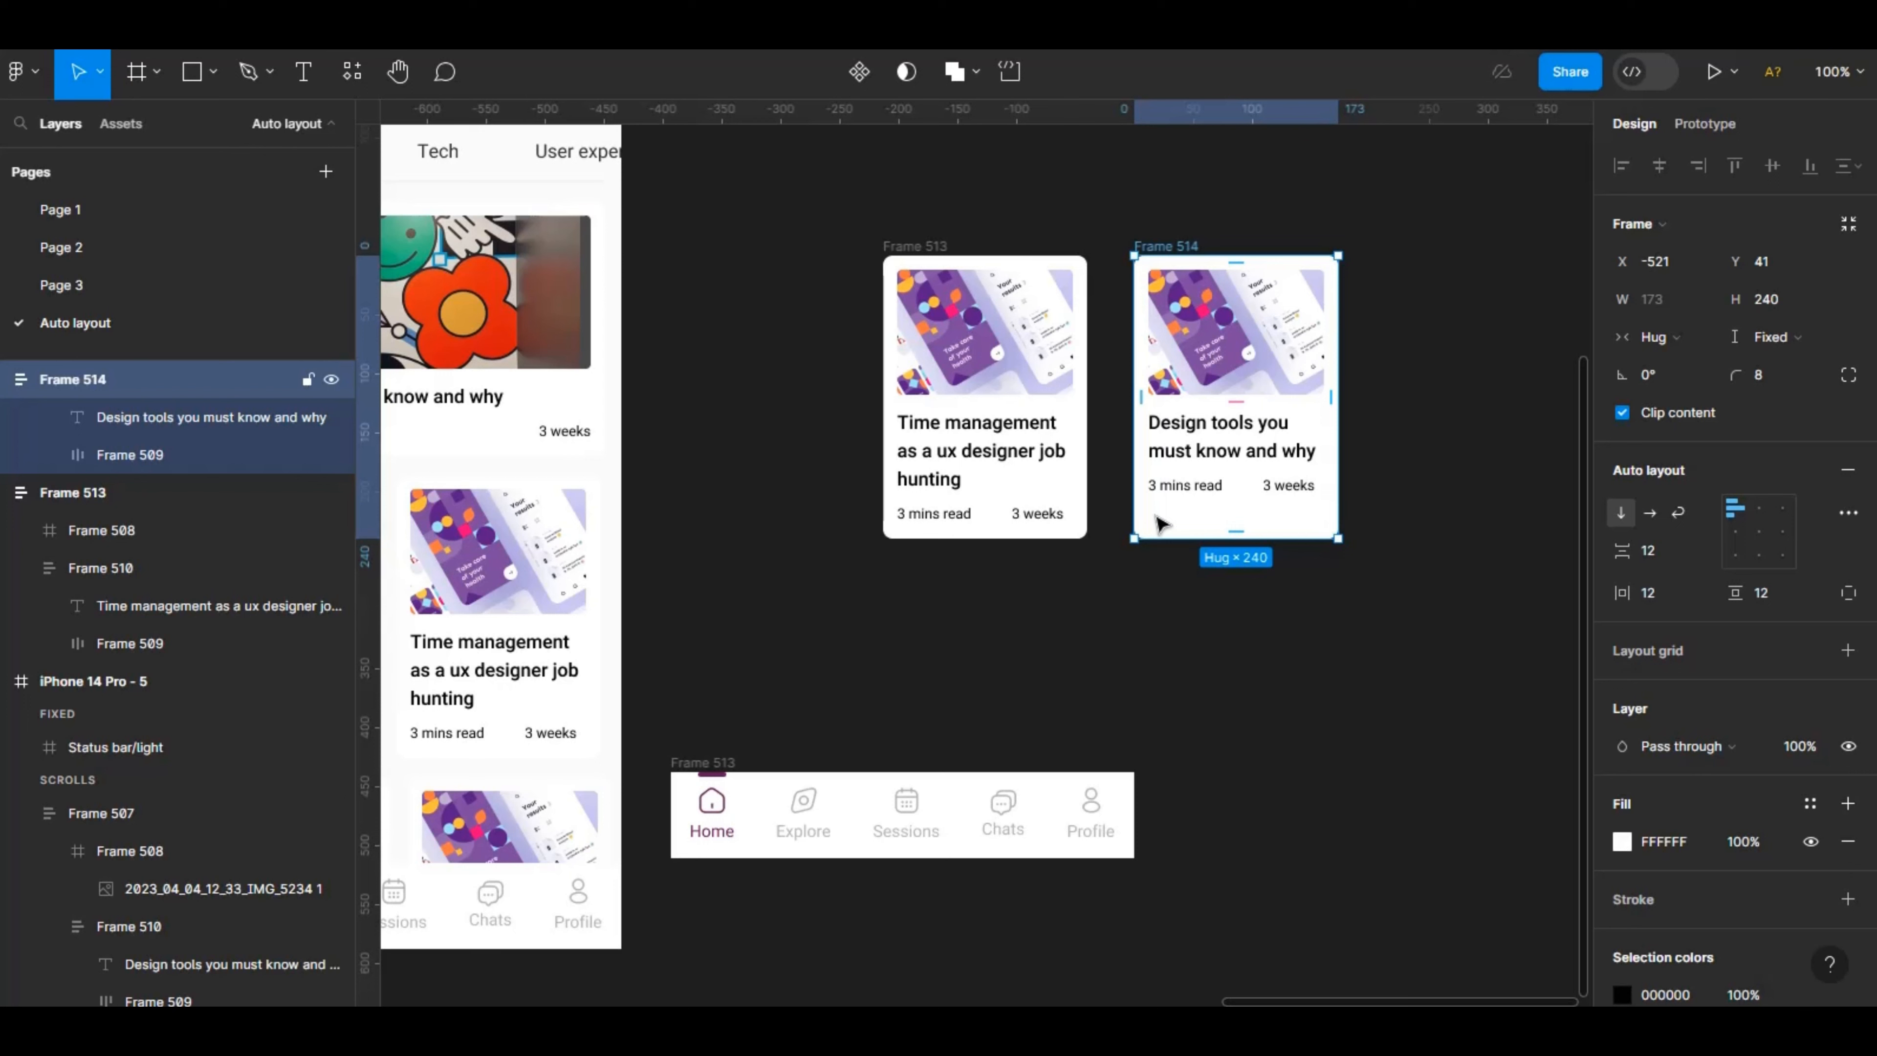
{"action": "left_click", "coordinate": [1454, 620]}
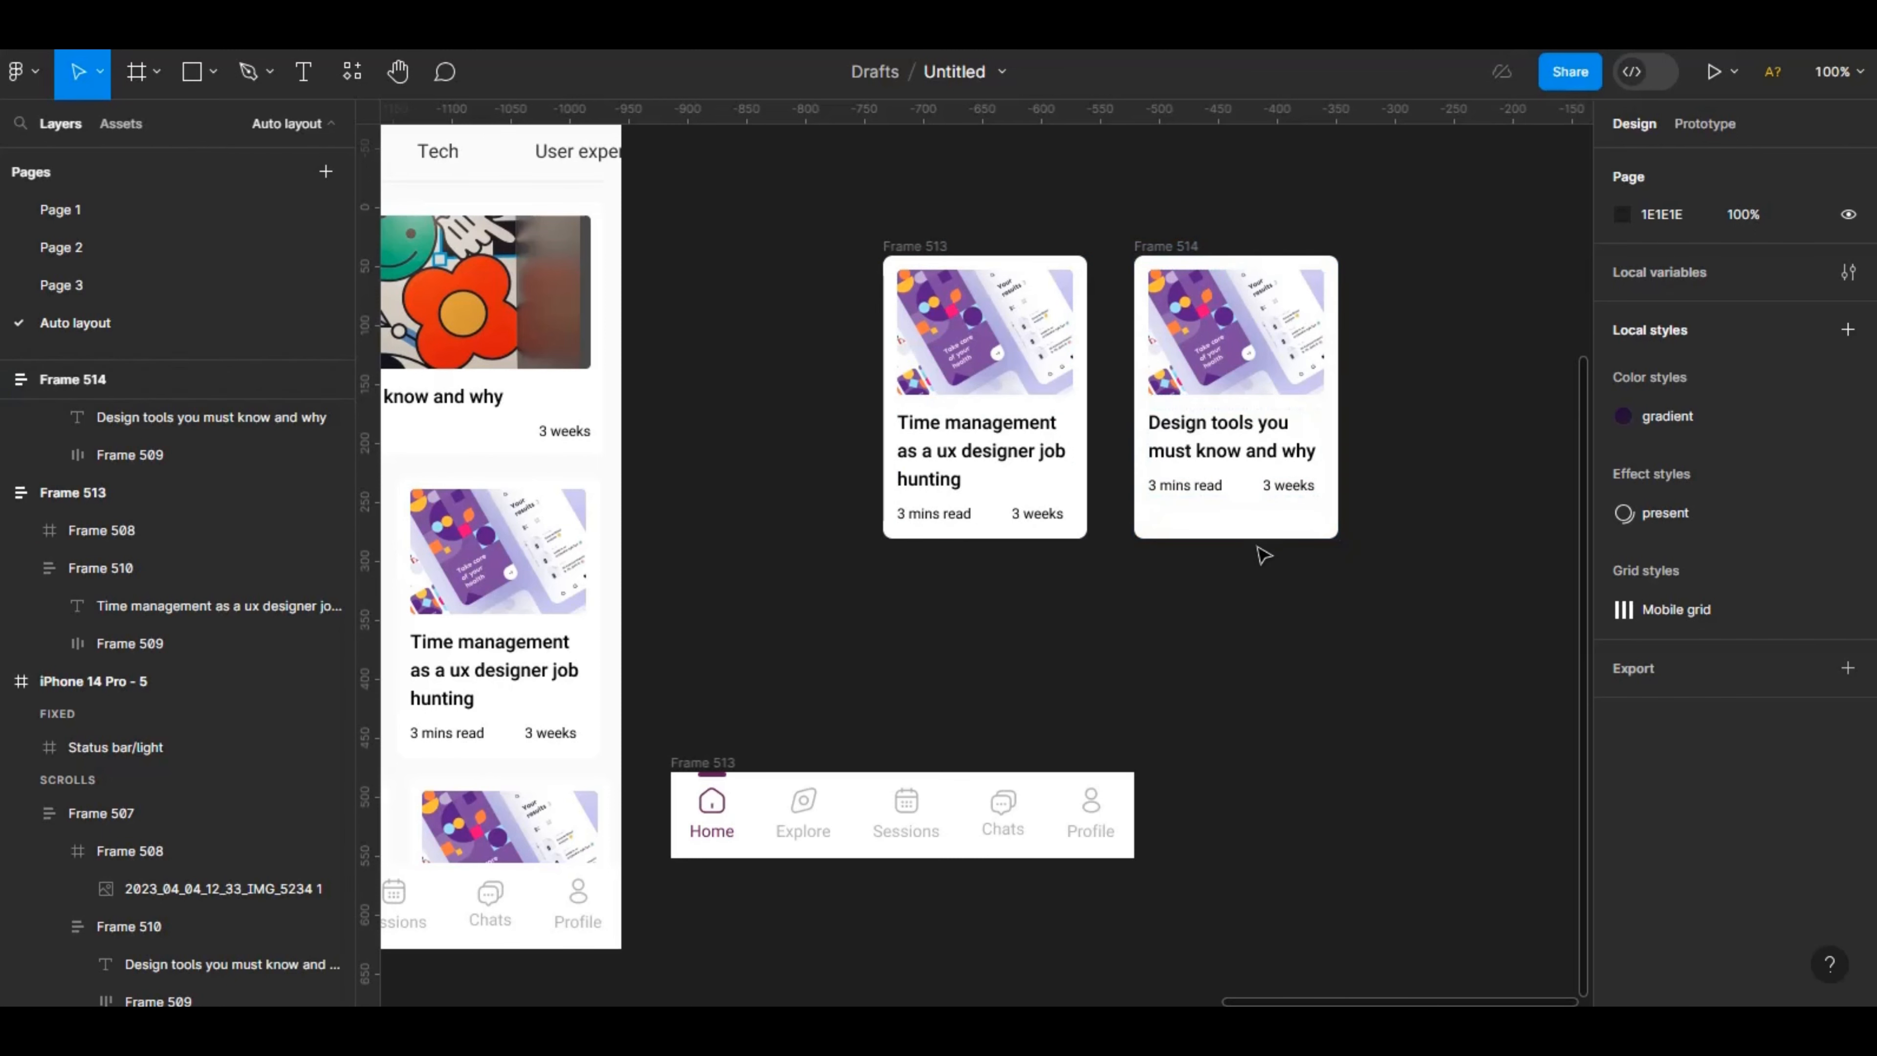
Set the height of the second article card's image frame to fill container.
{"action": "left_click", "coordinate": [1242, 348]}
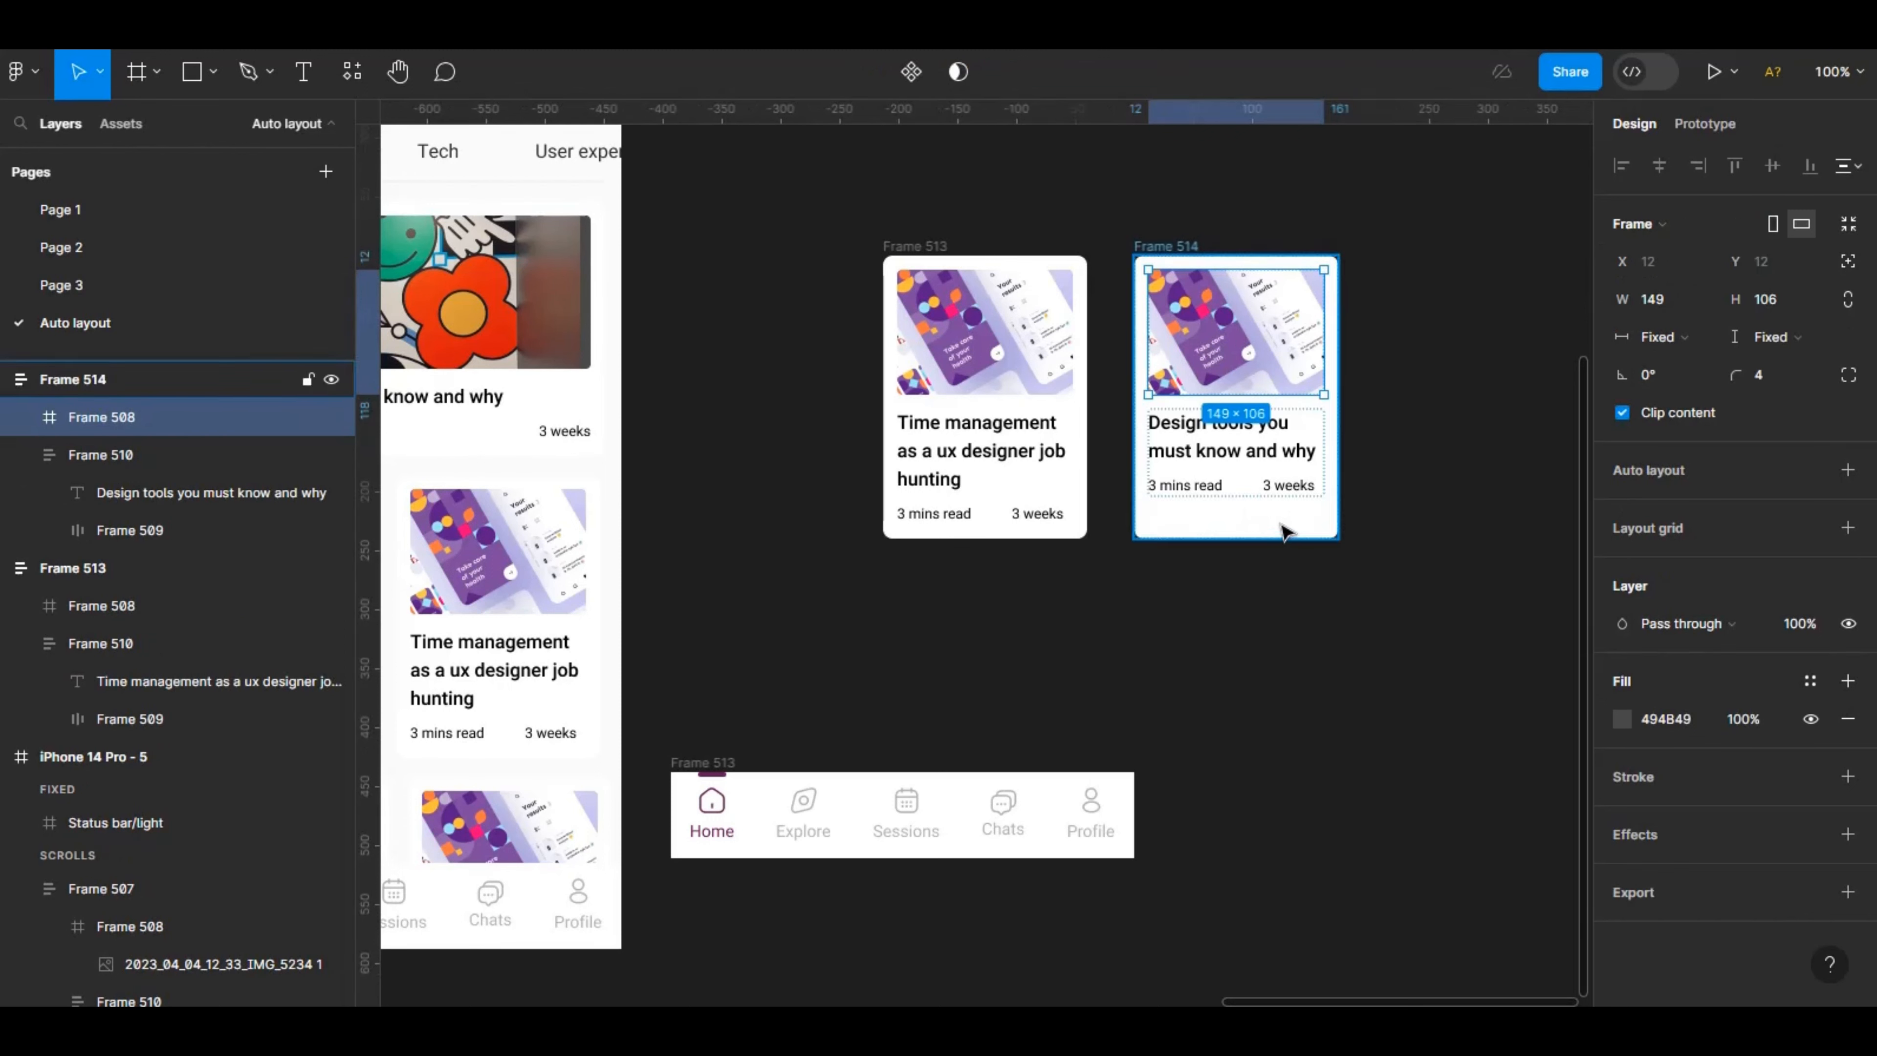
{"action": "left_click", "coordinate": [1796, 351]}
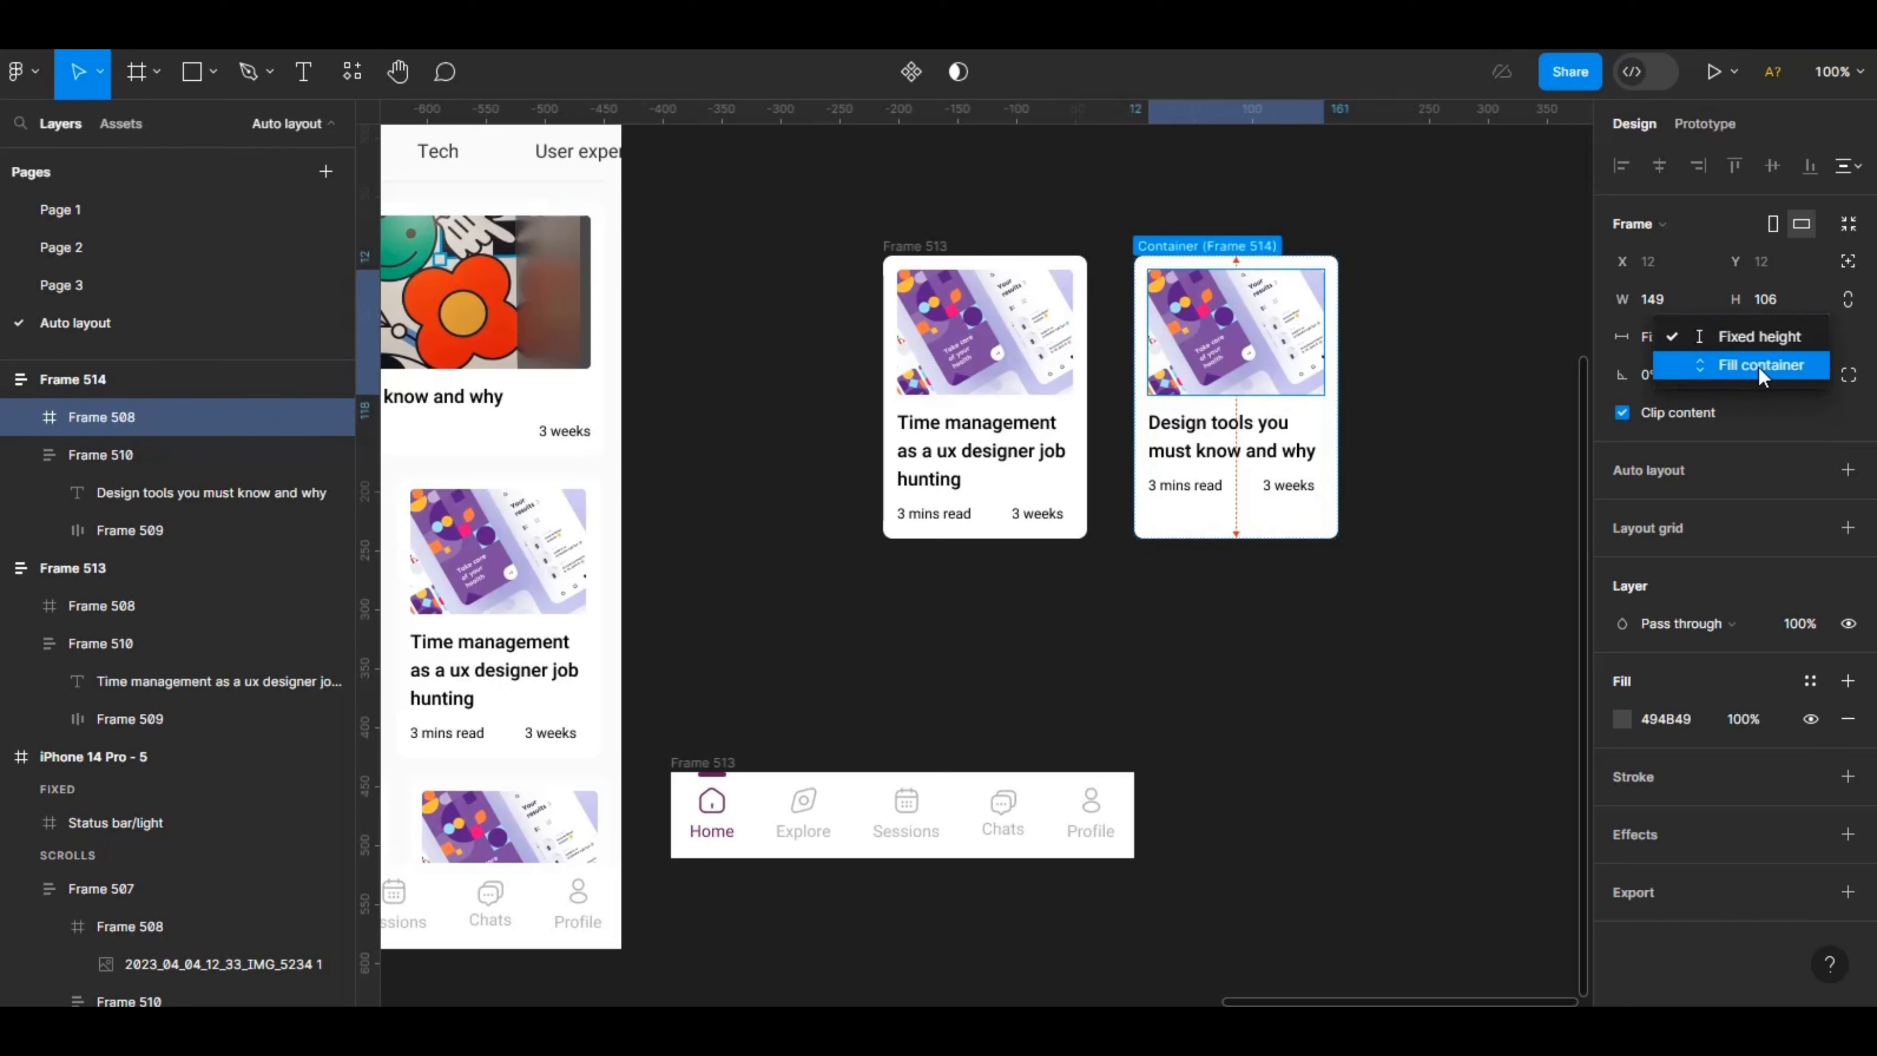
{"action": "left_click", "coordinate": [1775, 378]}
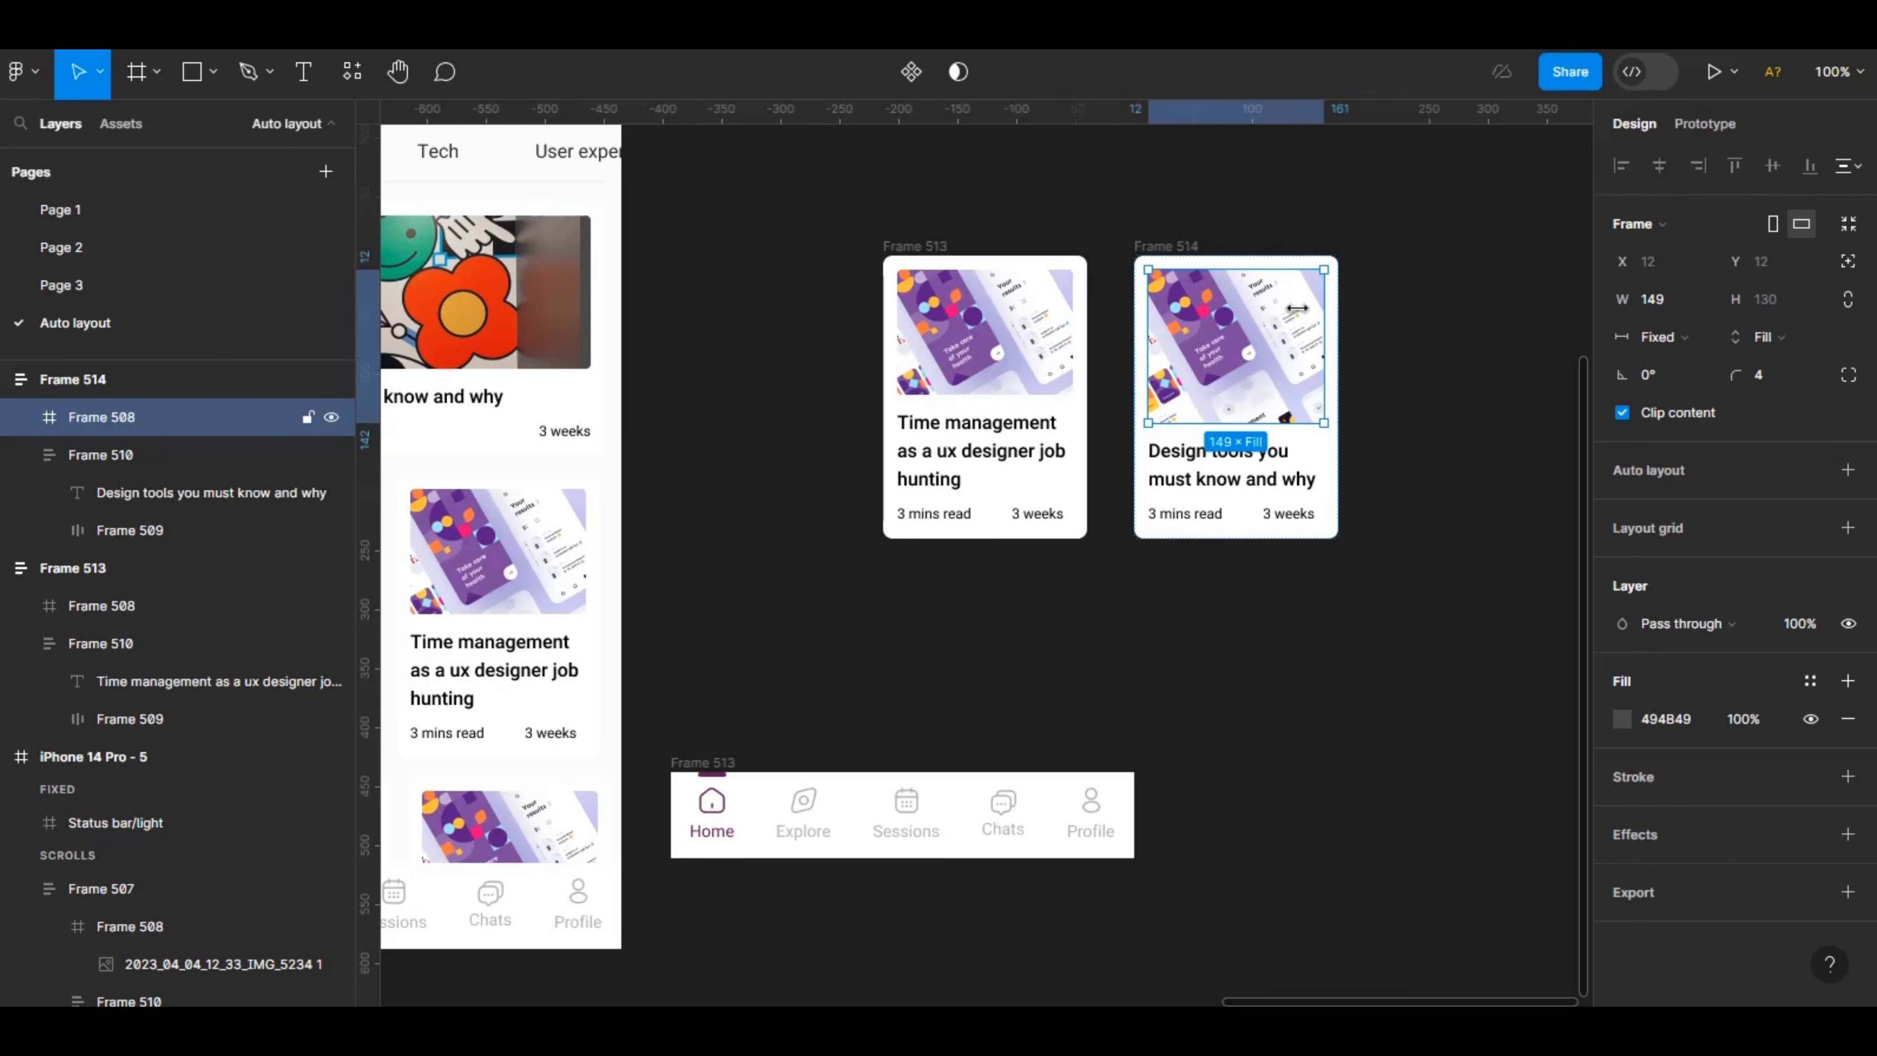
{"action": "left_click", "coordinate": [1403, 607]}
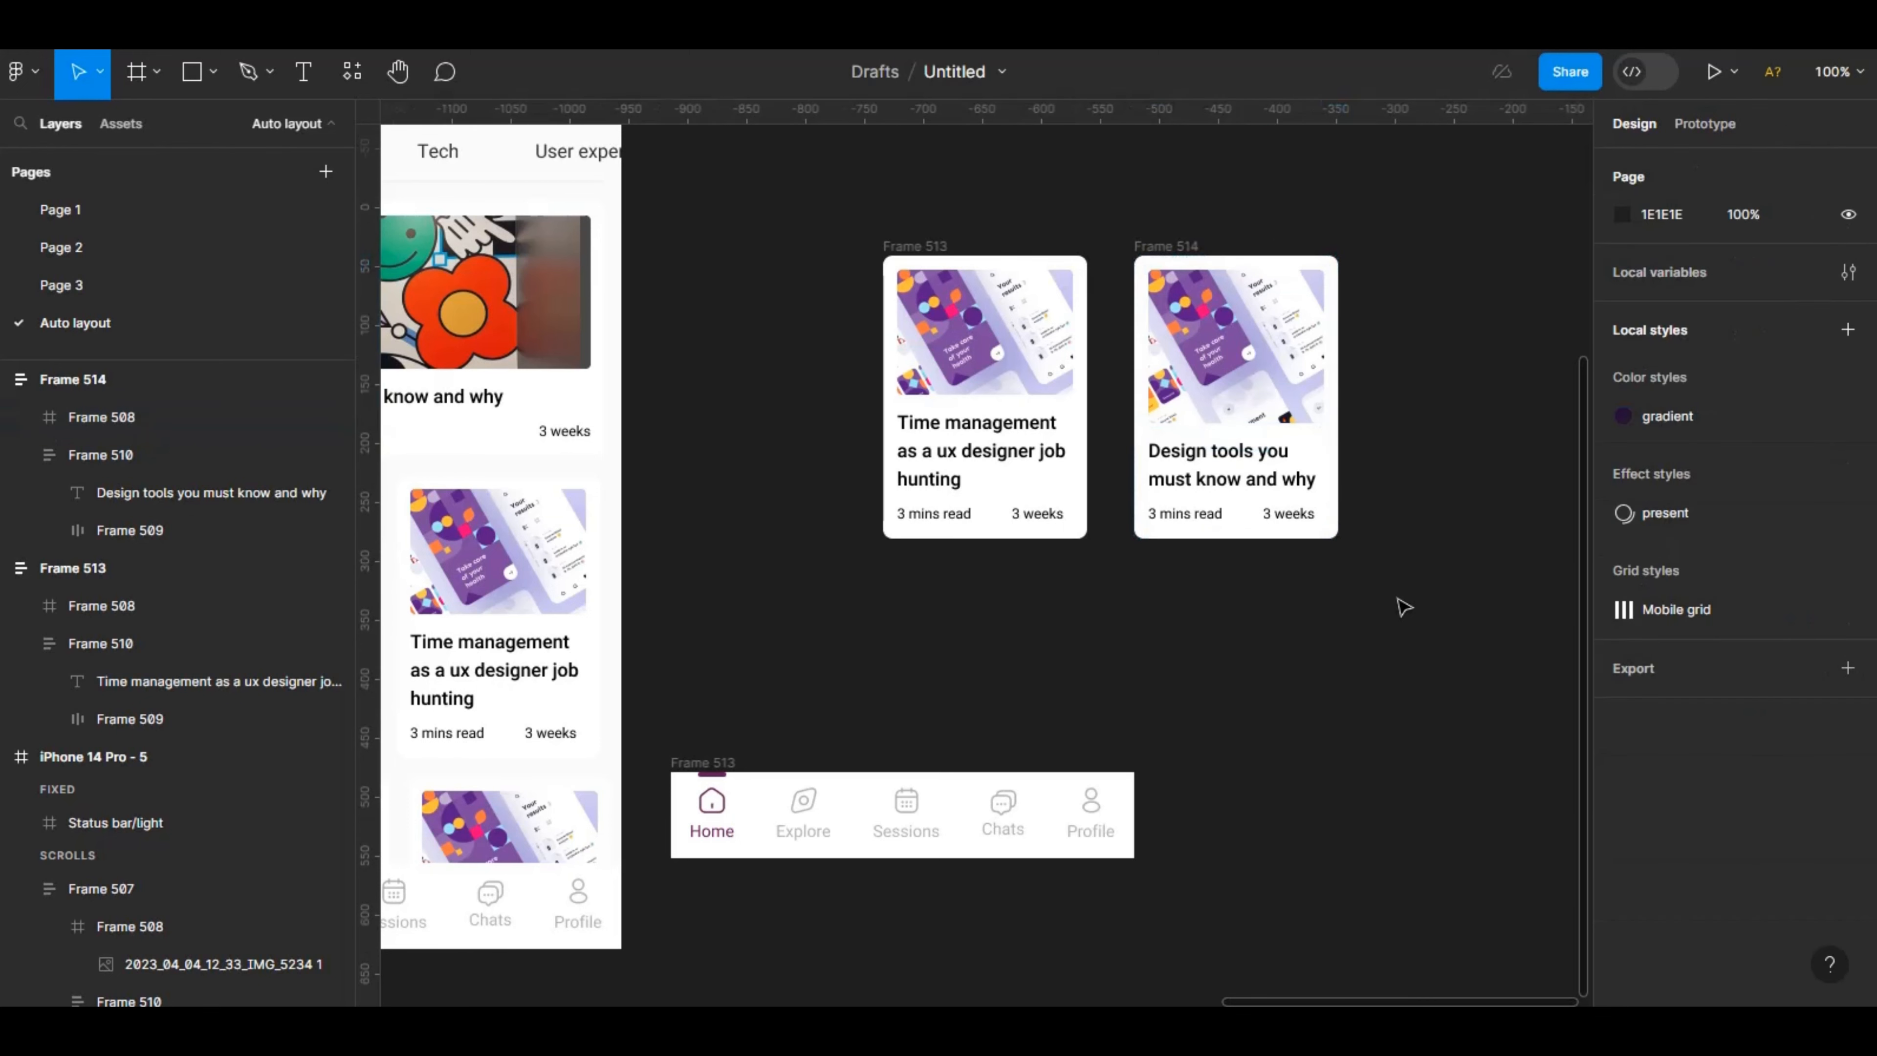
Duplicate the second article card and change the copy's title to "Money making".
{"action": "left_click", "coordinate": [1175, 255]}
{"action": "key", "text": "ctrl+d"}
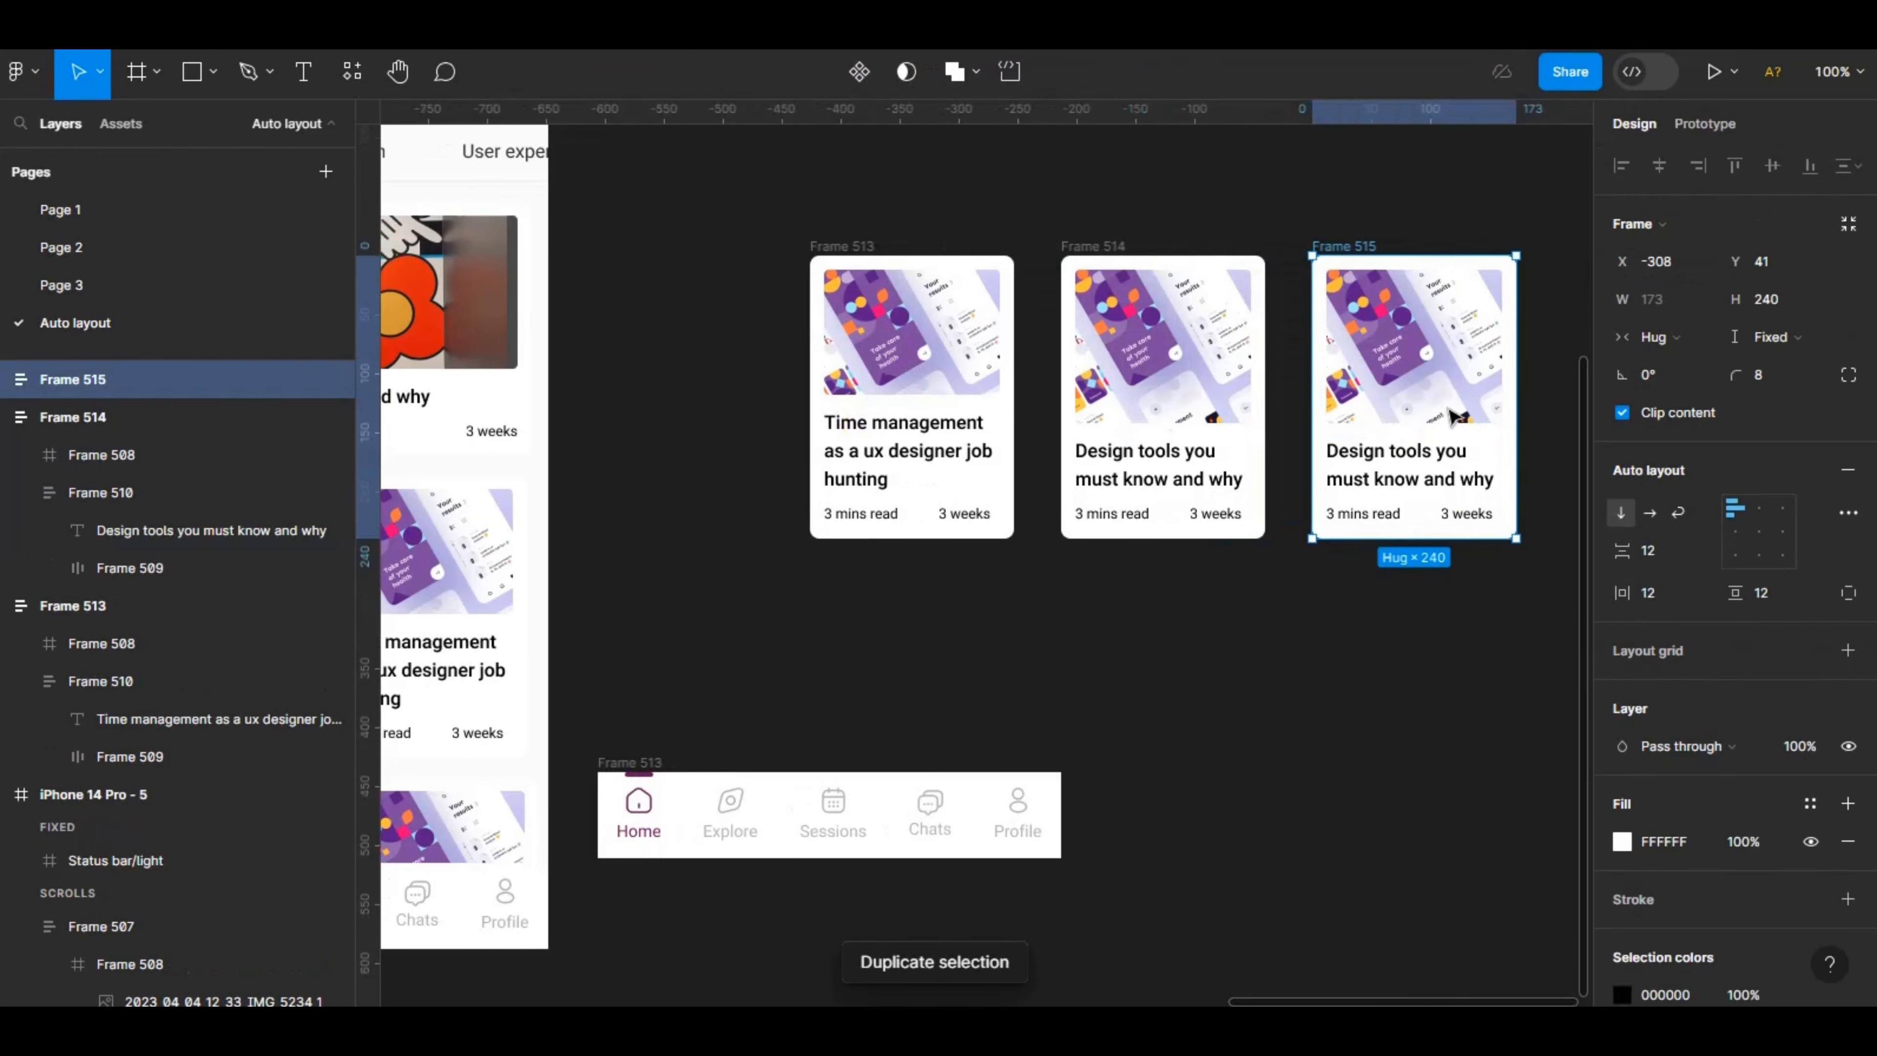
{"action": "double_click", "coordinate": [1376, 473]}
{"action": "key", "text": "Return"}
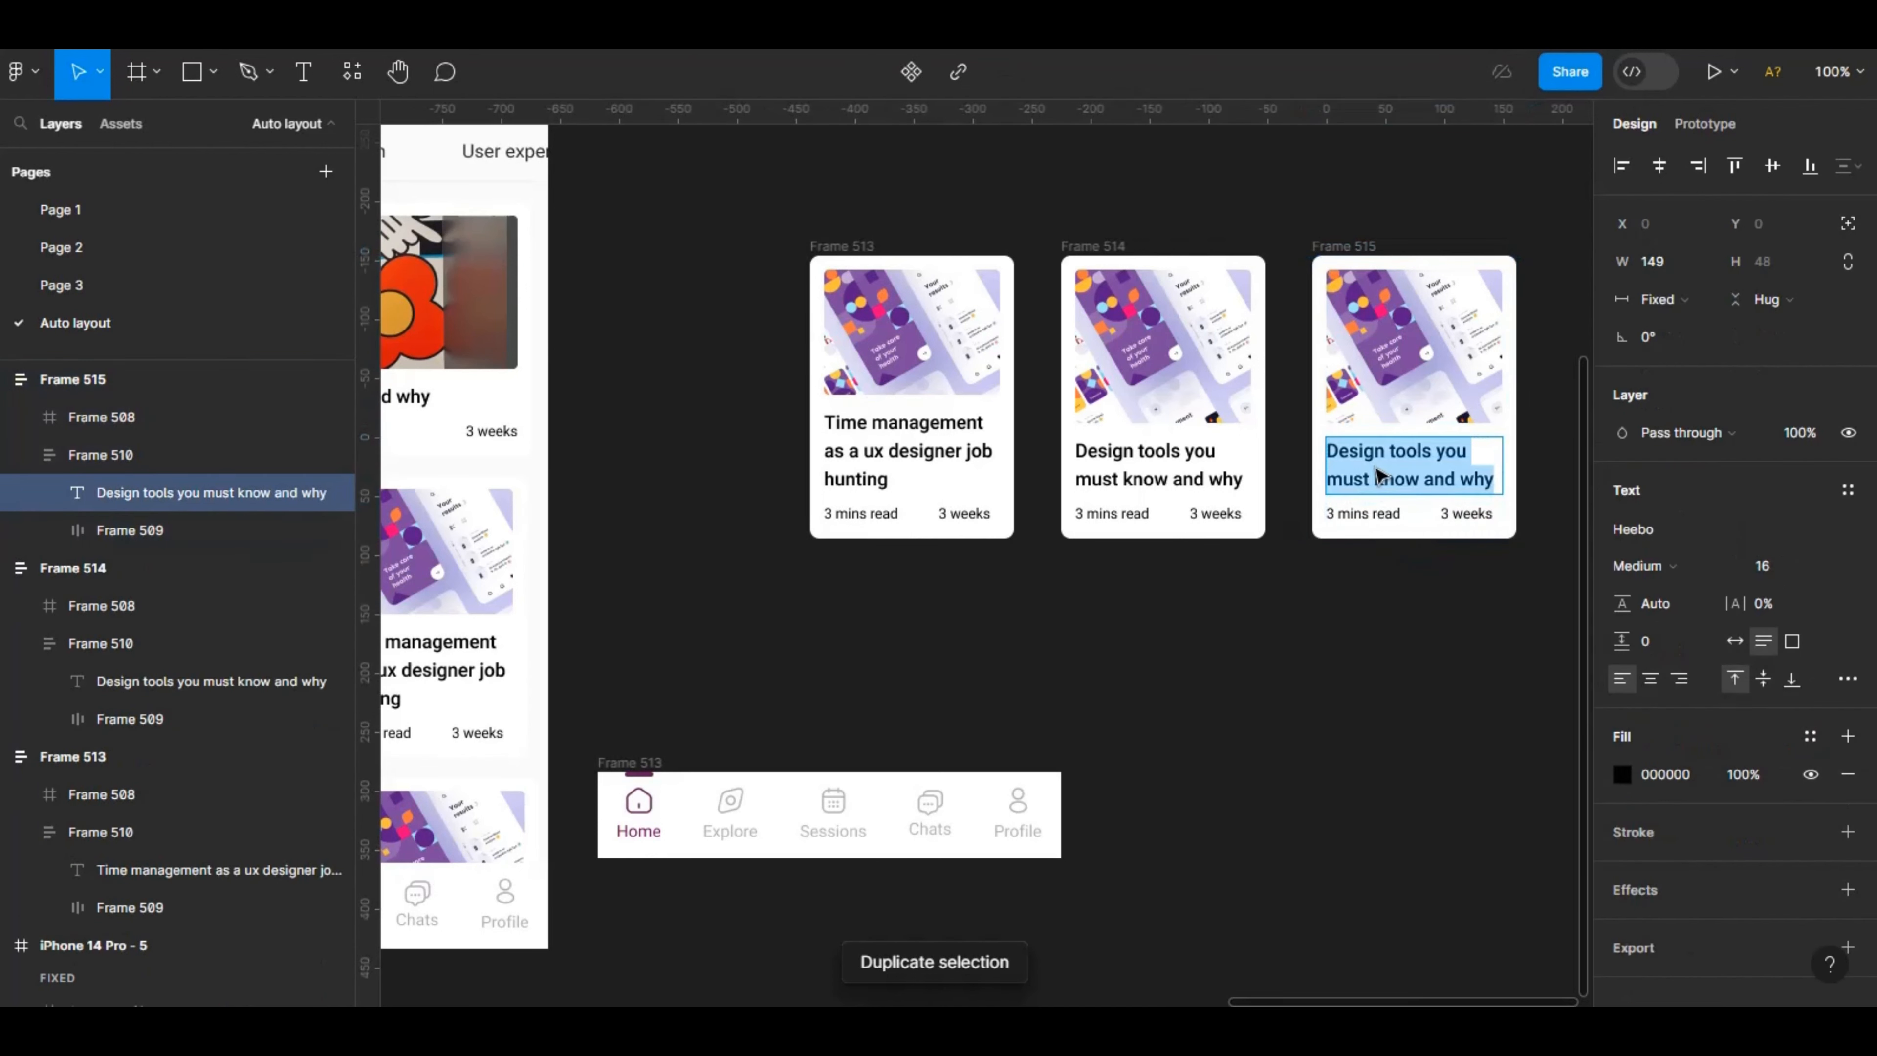
{"action": "key", "text": "BackSpace"}
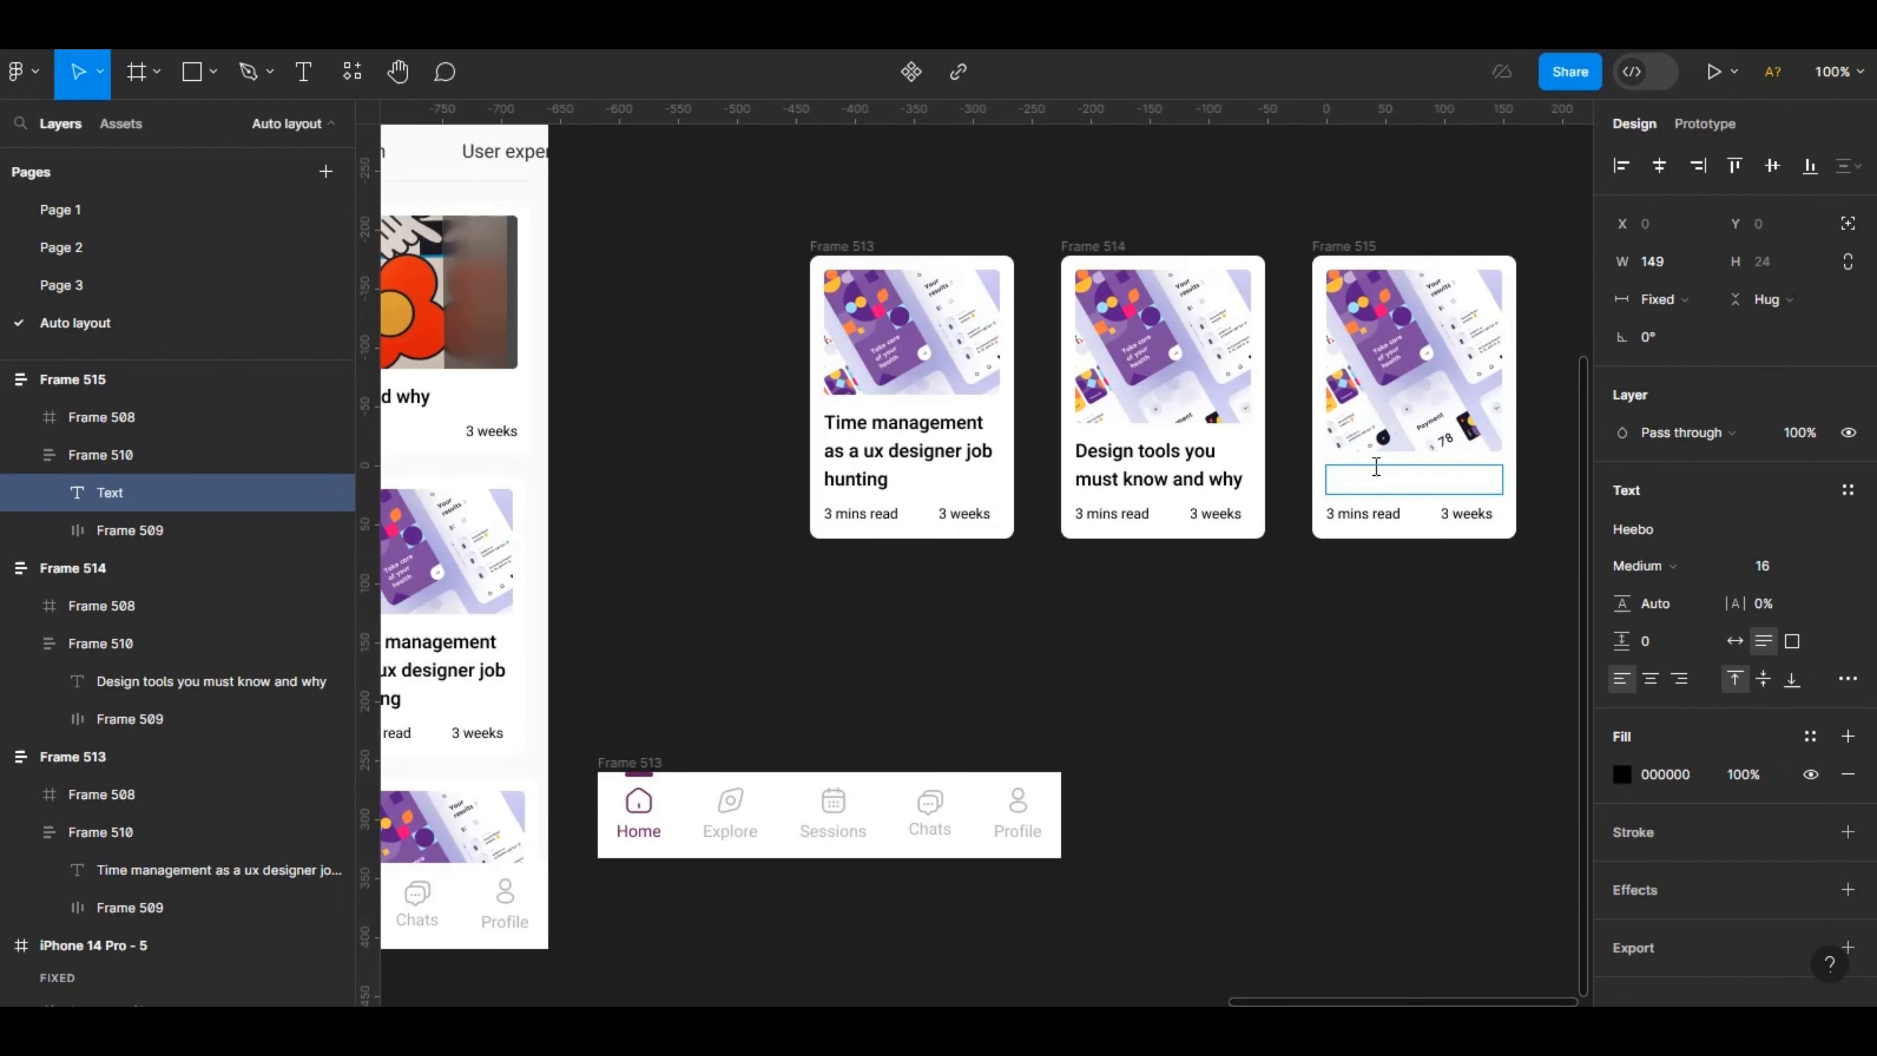
{"action": "type", "text": "M"}
{"action": "key", "text": "BackSpace"}
{"action": "type", "text": "Money mak"}
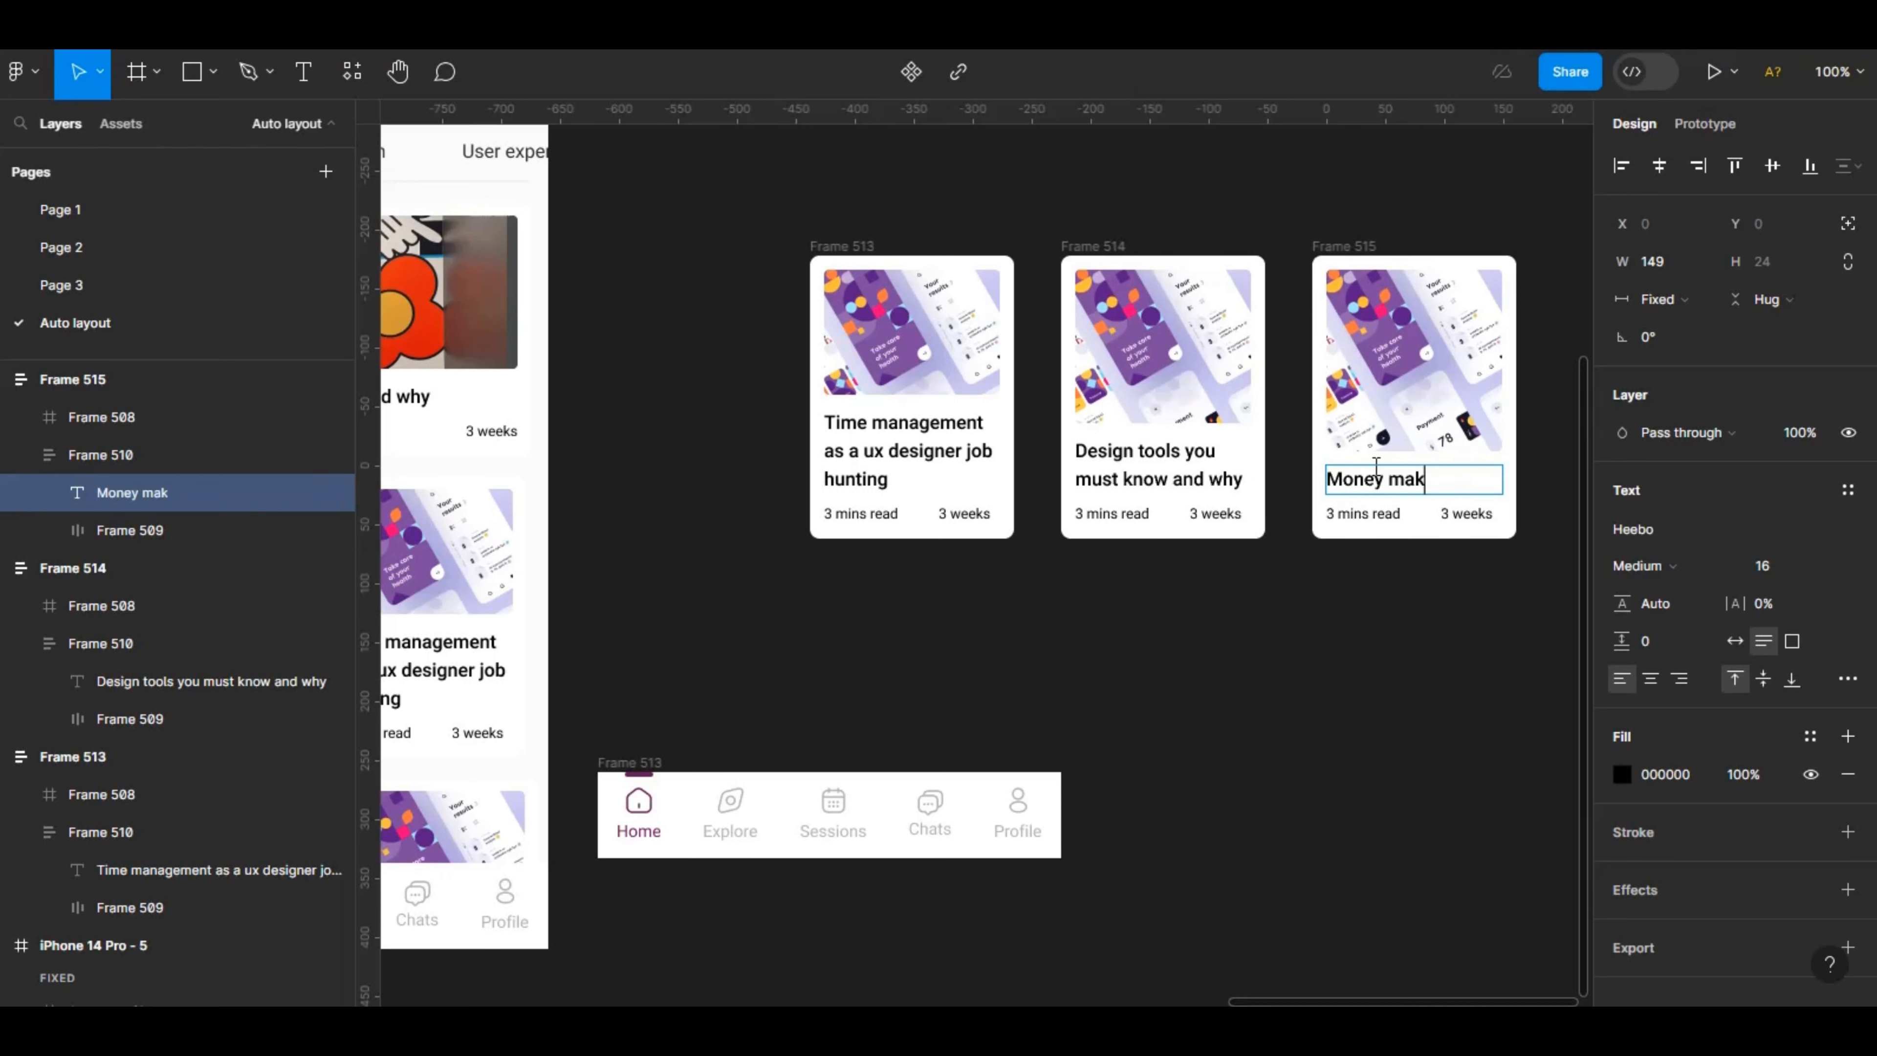
{"action": "type", "text": "ing"}
{"action": "key", "text": "Escape"}
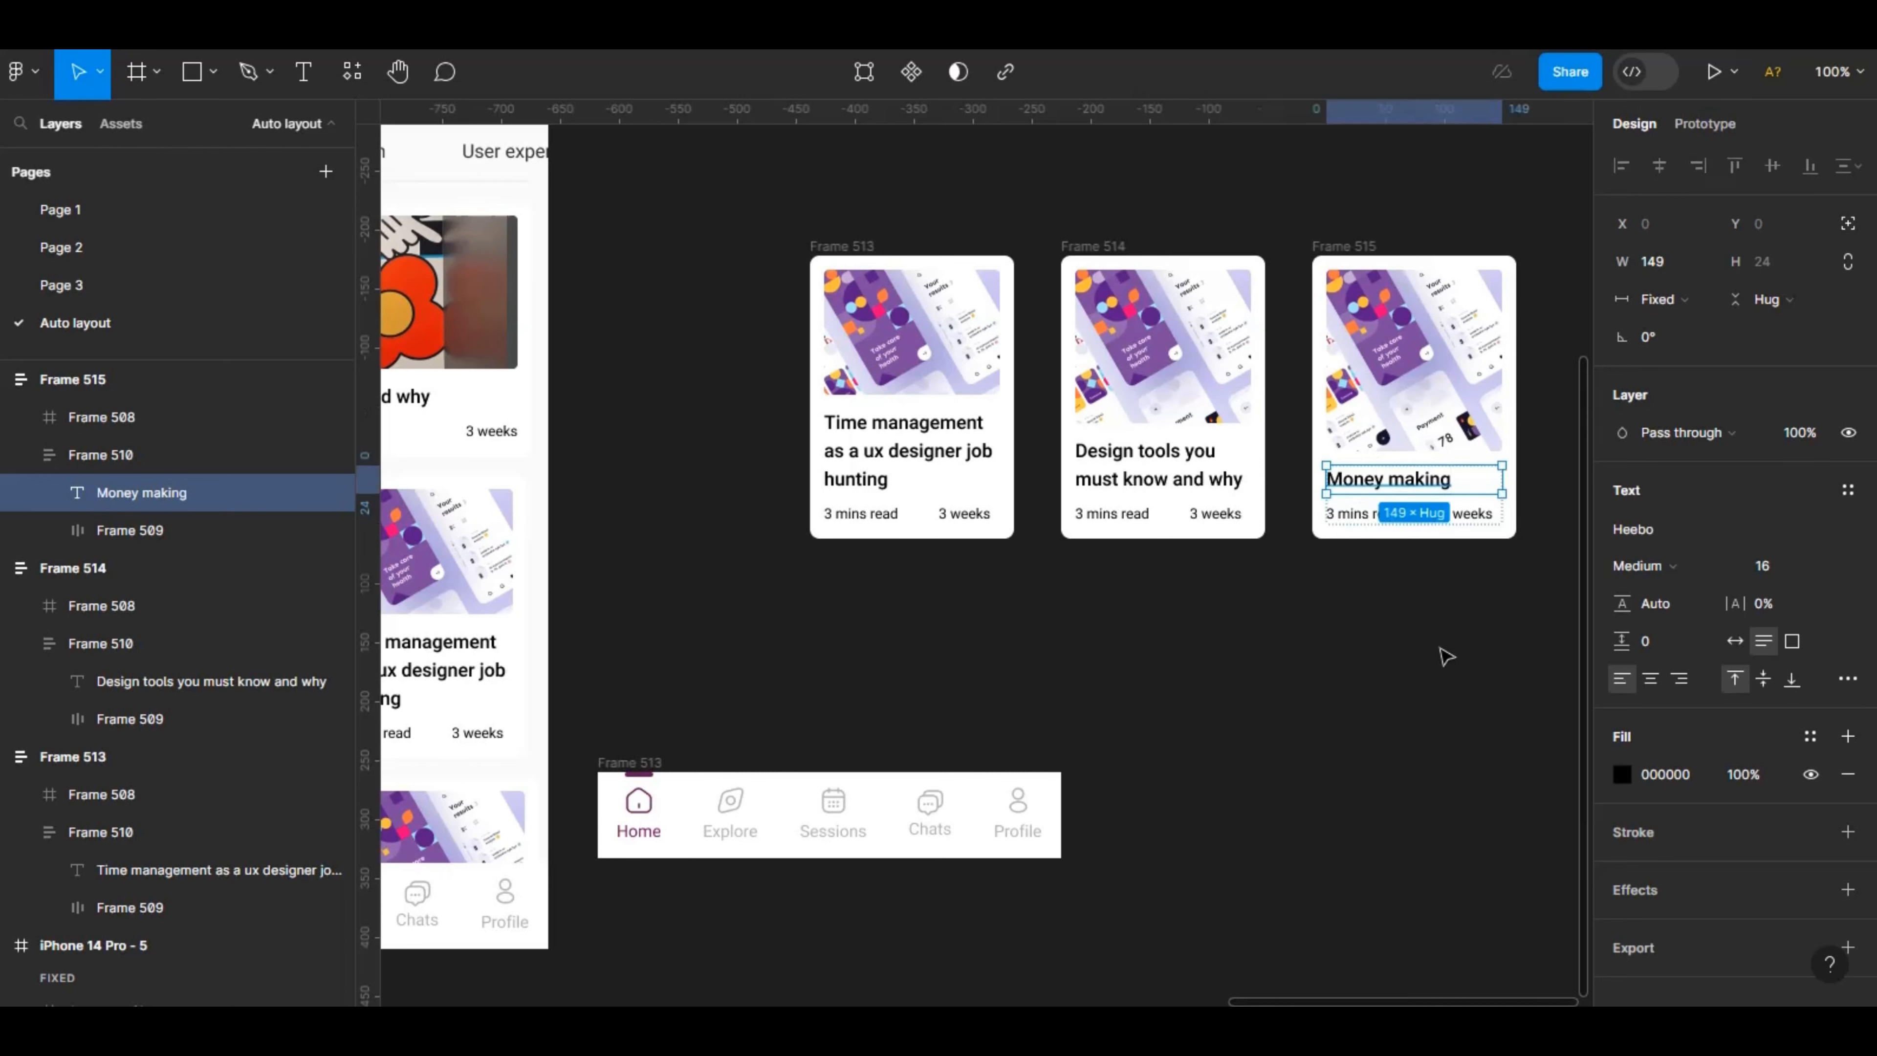
{"action": "left_click", "coordinate": [1445, 656]}
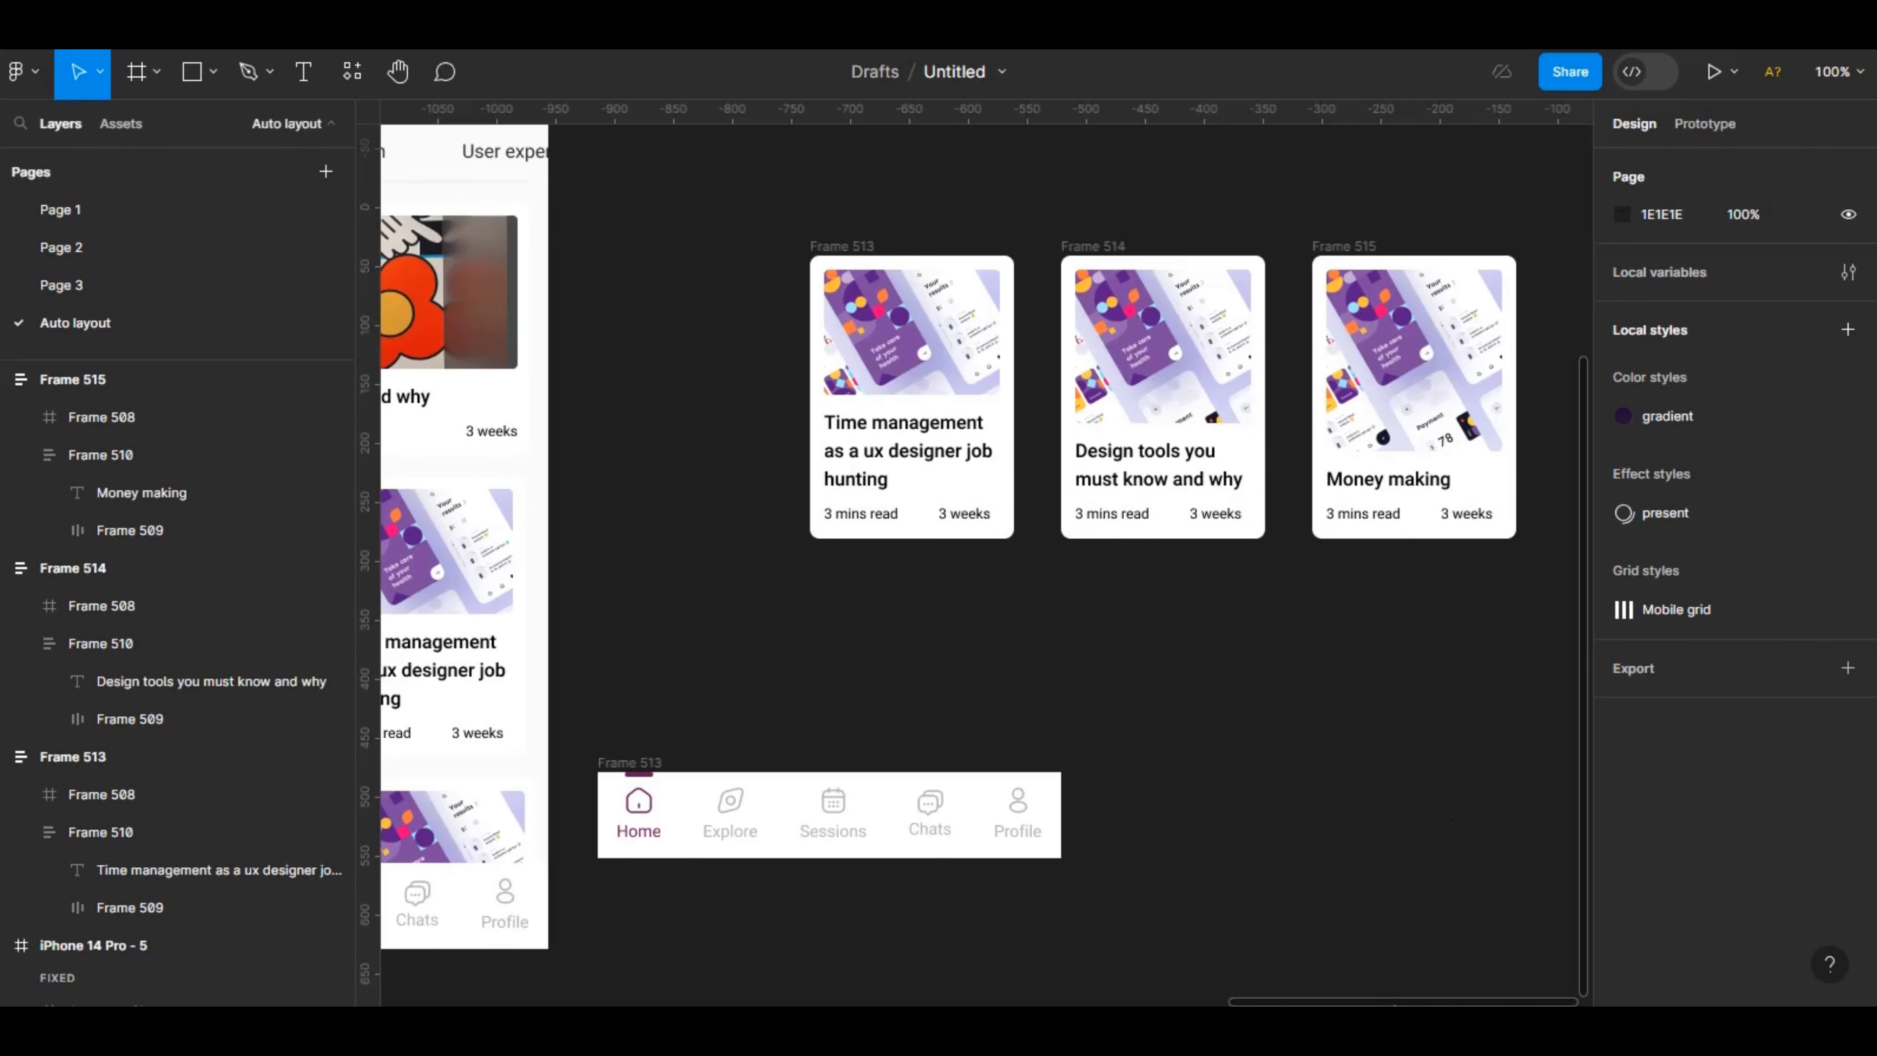
Duplicate the "Money making" card and change the copy's image frame height to fixed.
{"action": "mouse_move", "coordinate": [1395, 1004]}
{"action": "left_mouse_down"}
{"action": "mouse_move", "coordinate": [1285, 986]}
{"action": "mouse_move", "coordinate": [1401, 968]}
{"action": "left_mouse_up"}
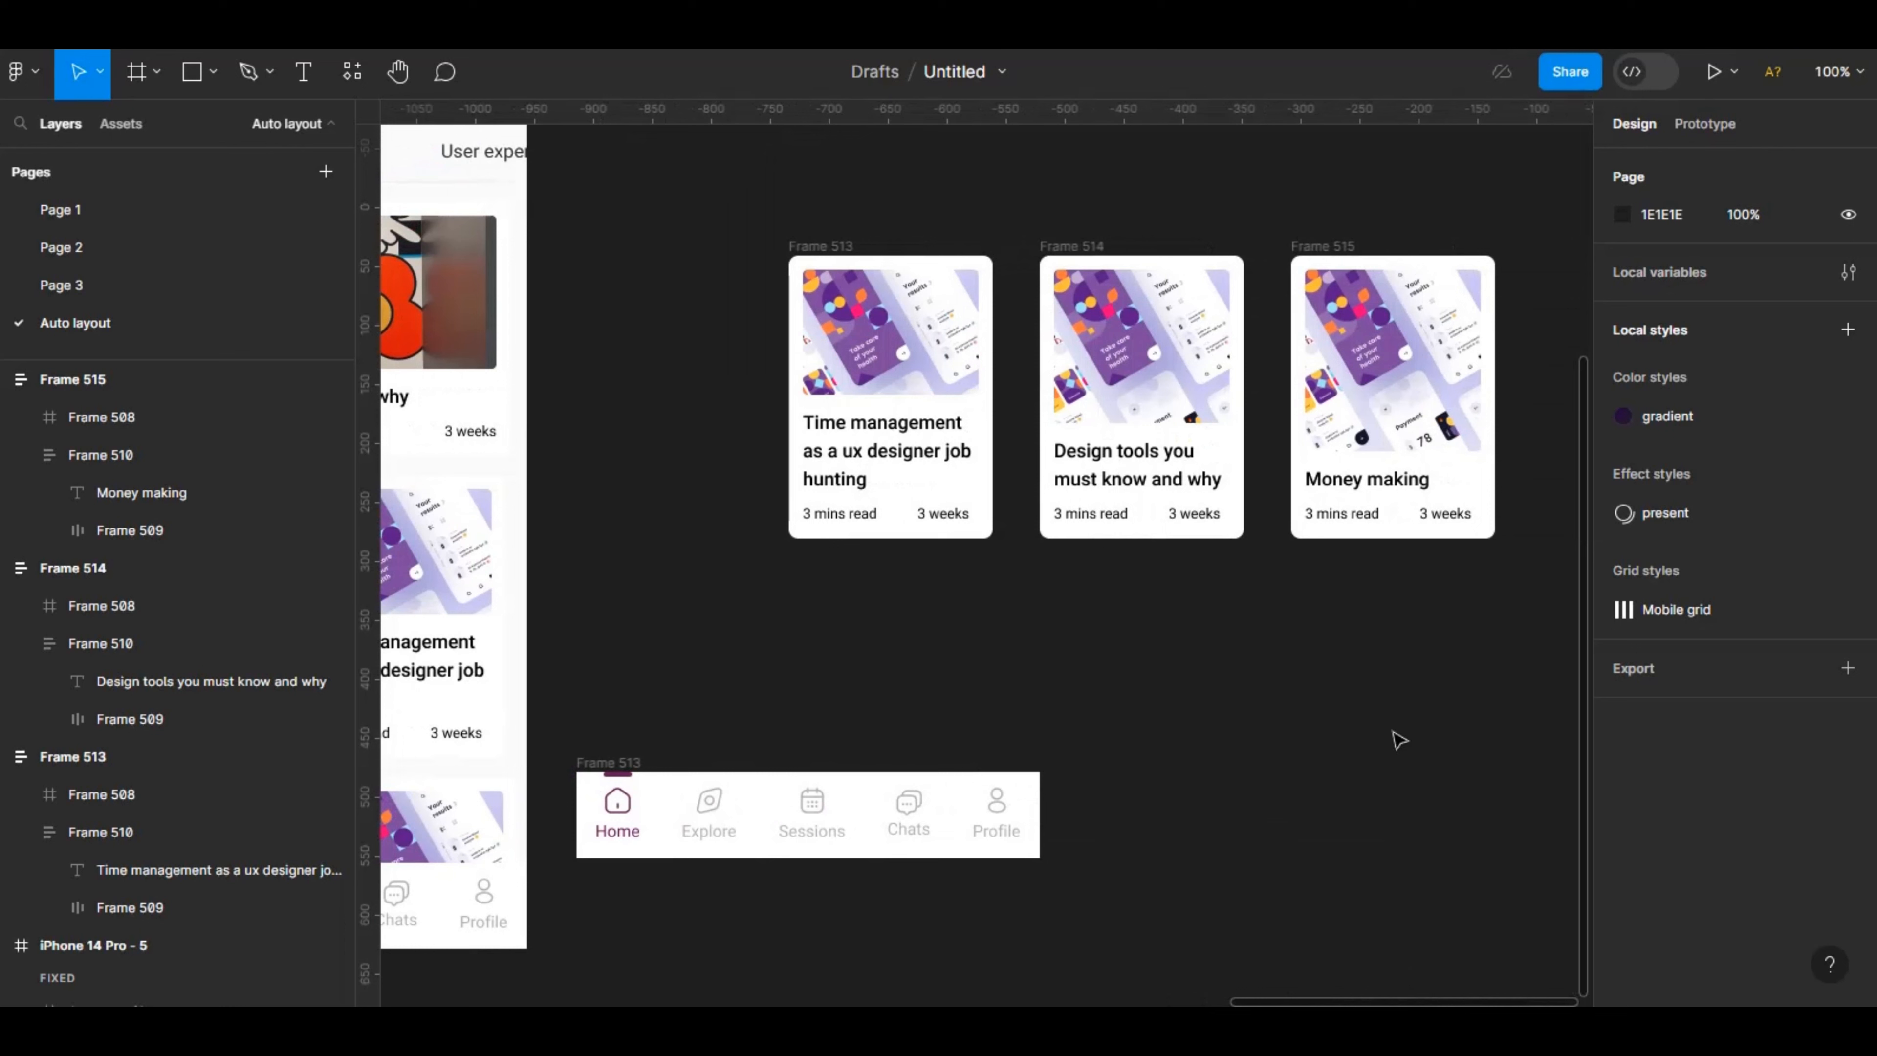
{"action": "left_click", "coordinate": [1382, 362]}
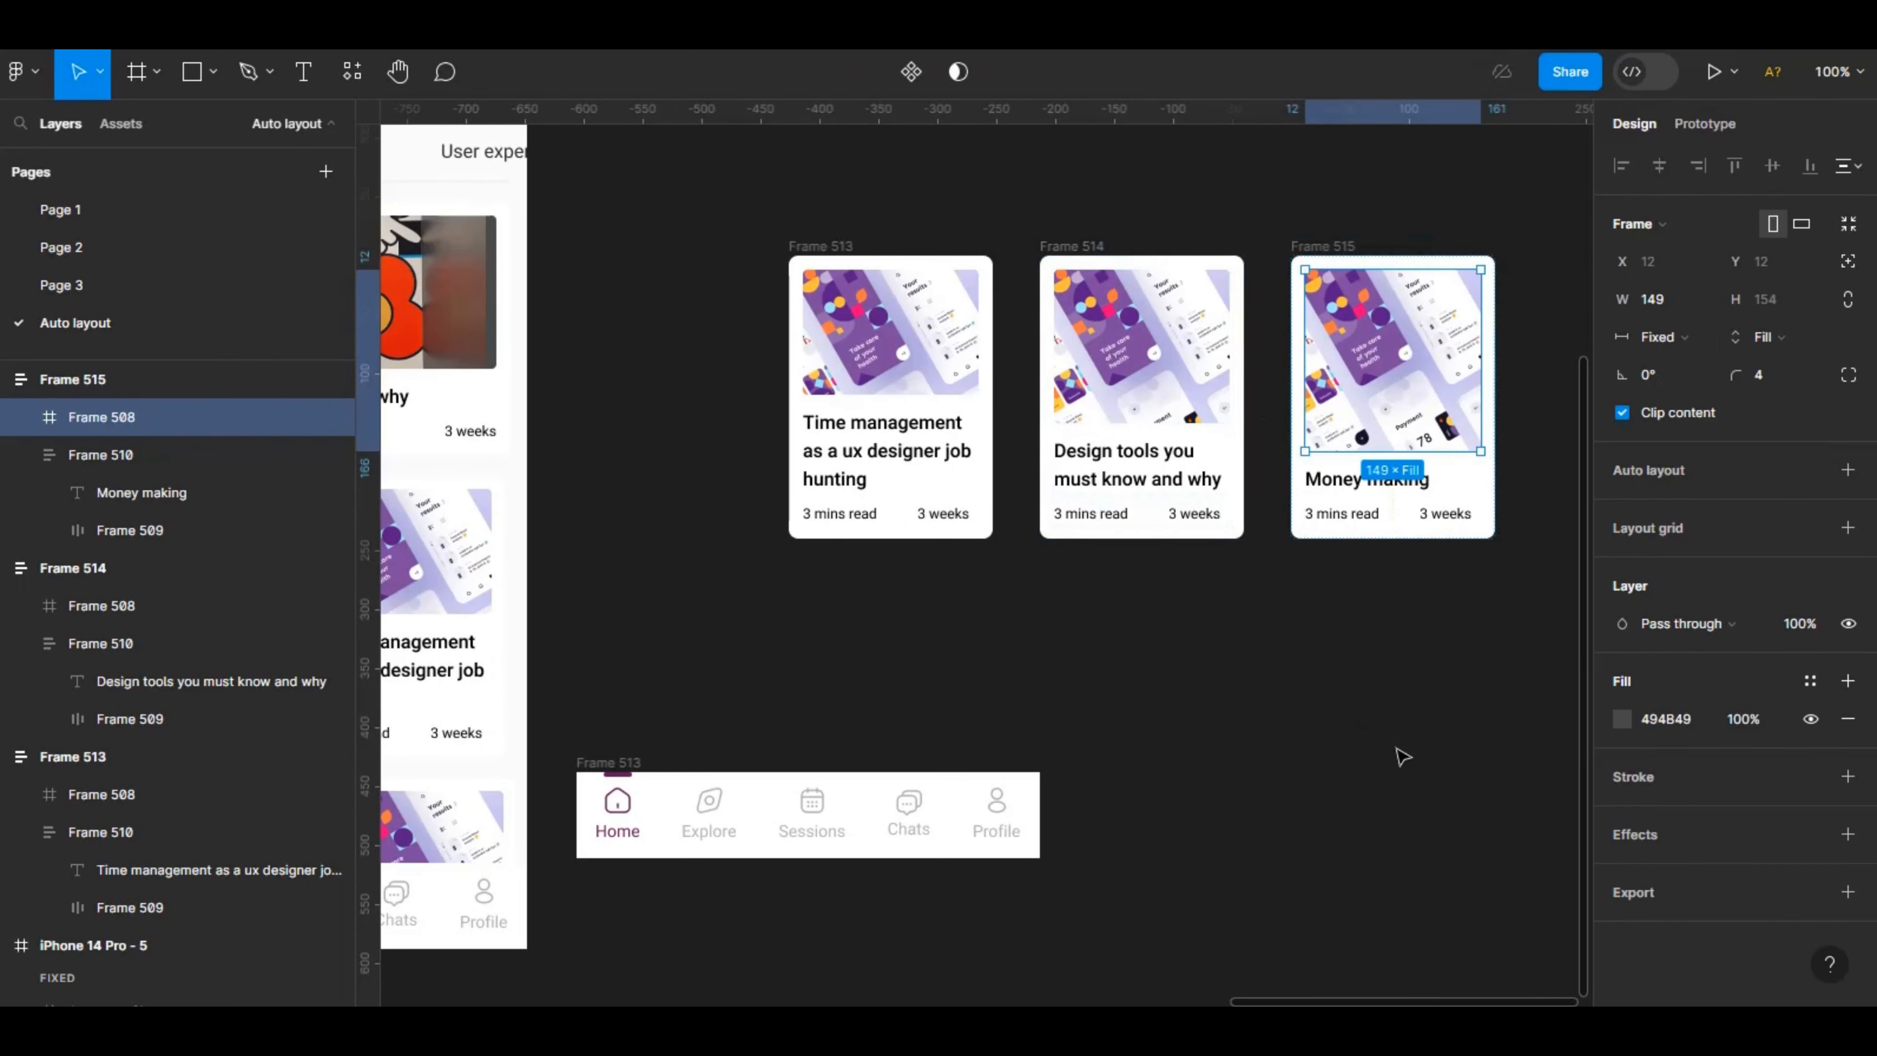
{"action": "left_click", "coordinate": [1414, 660]}
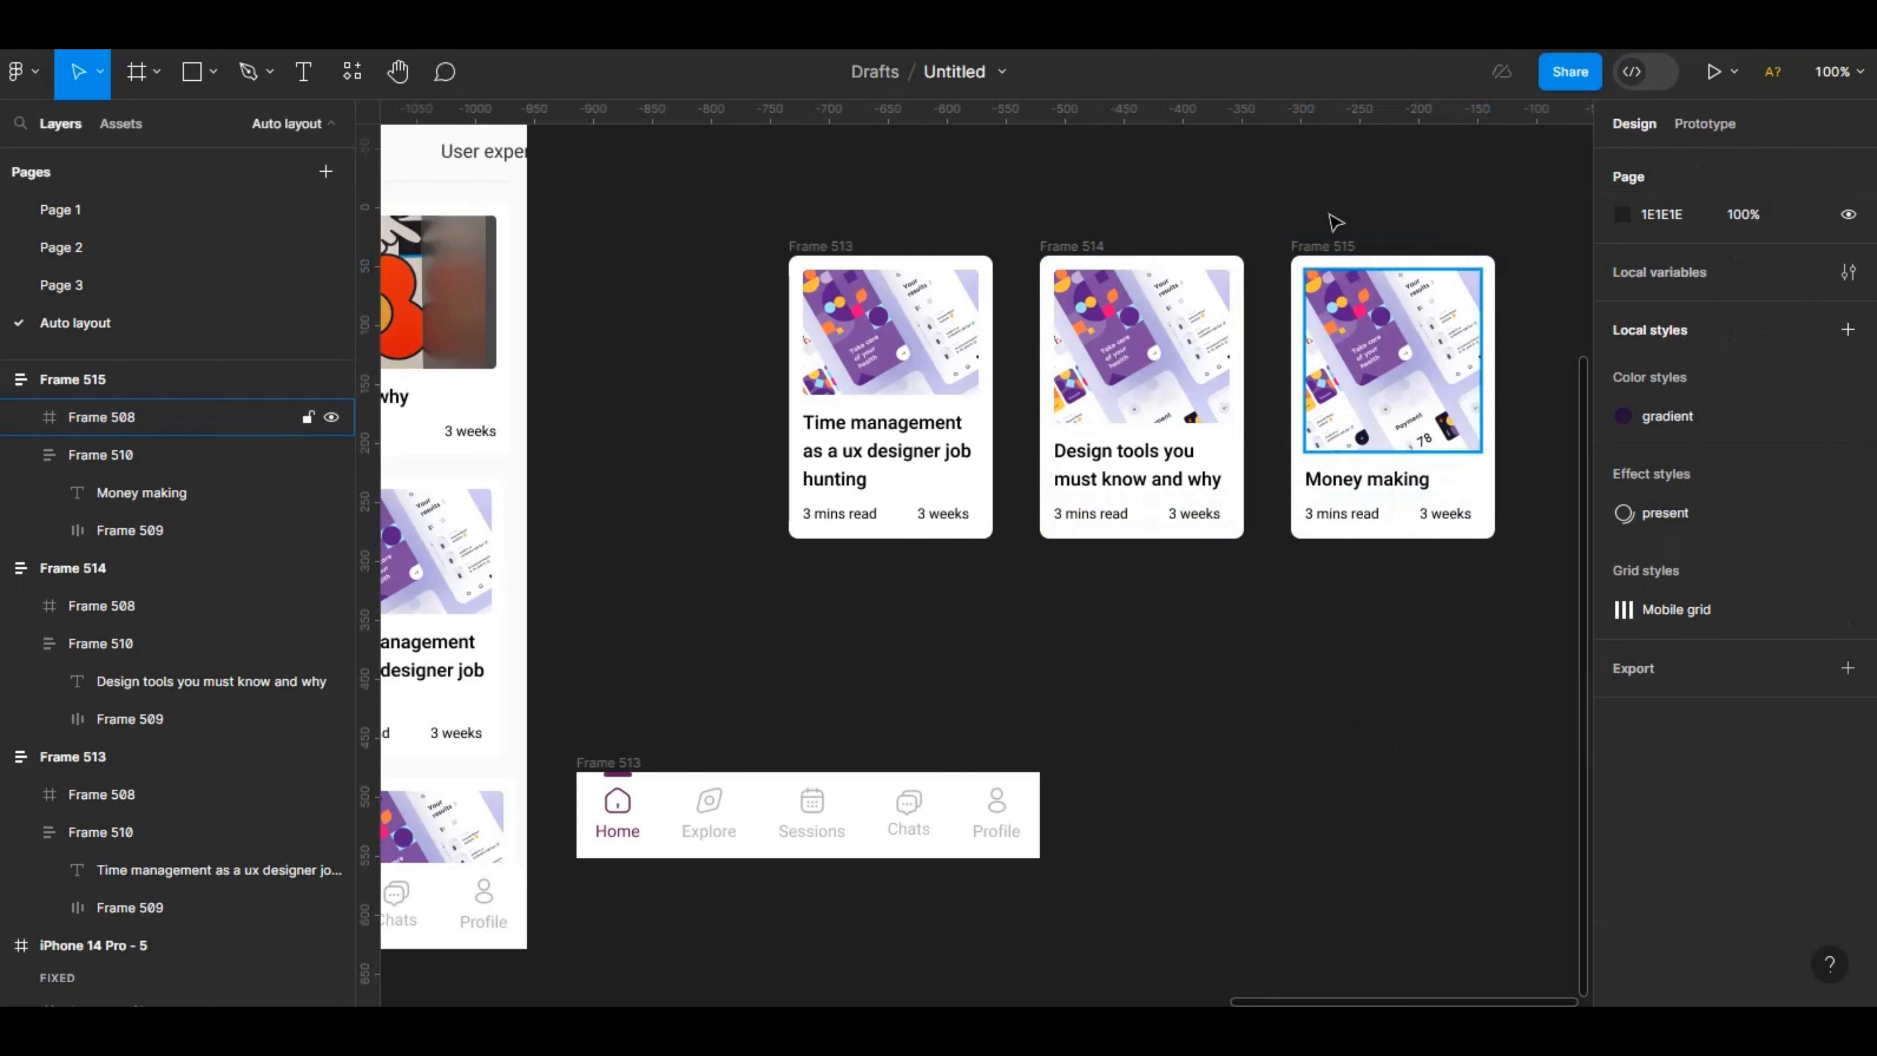
{"action": "left_click", "coordinate": [1322, 248]}
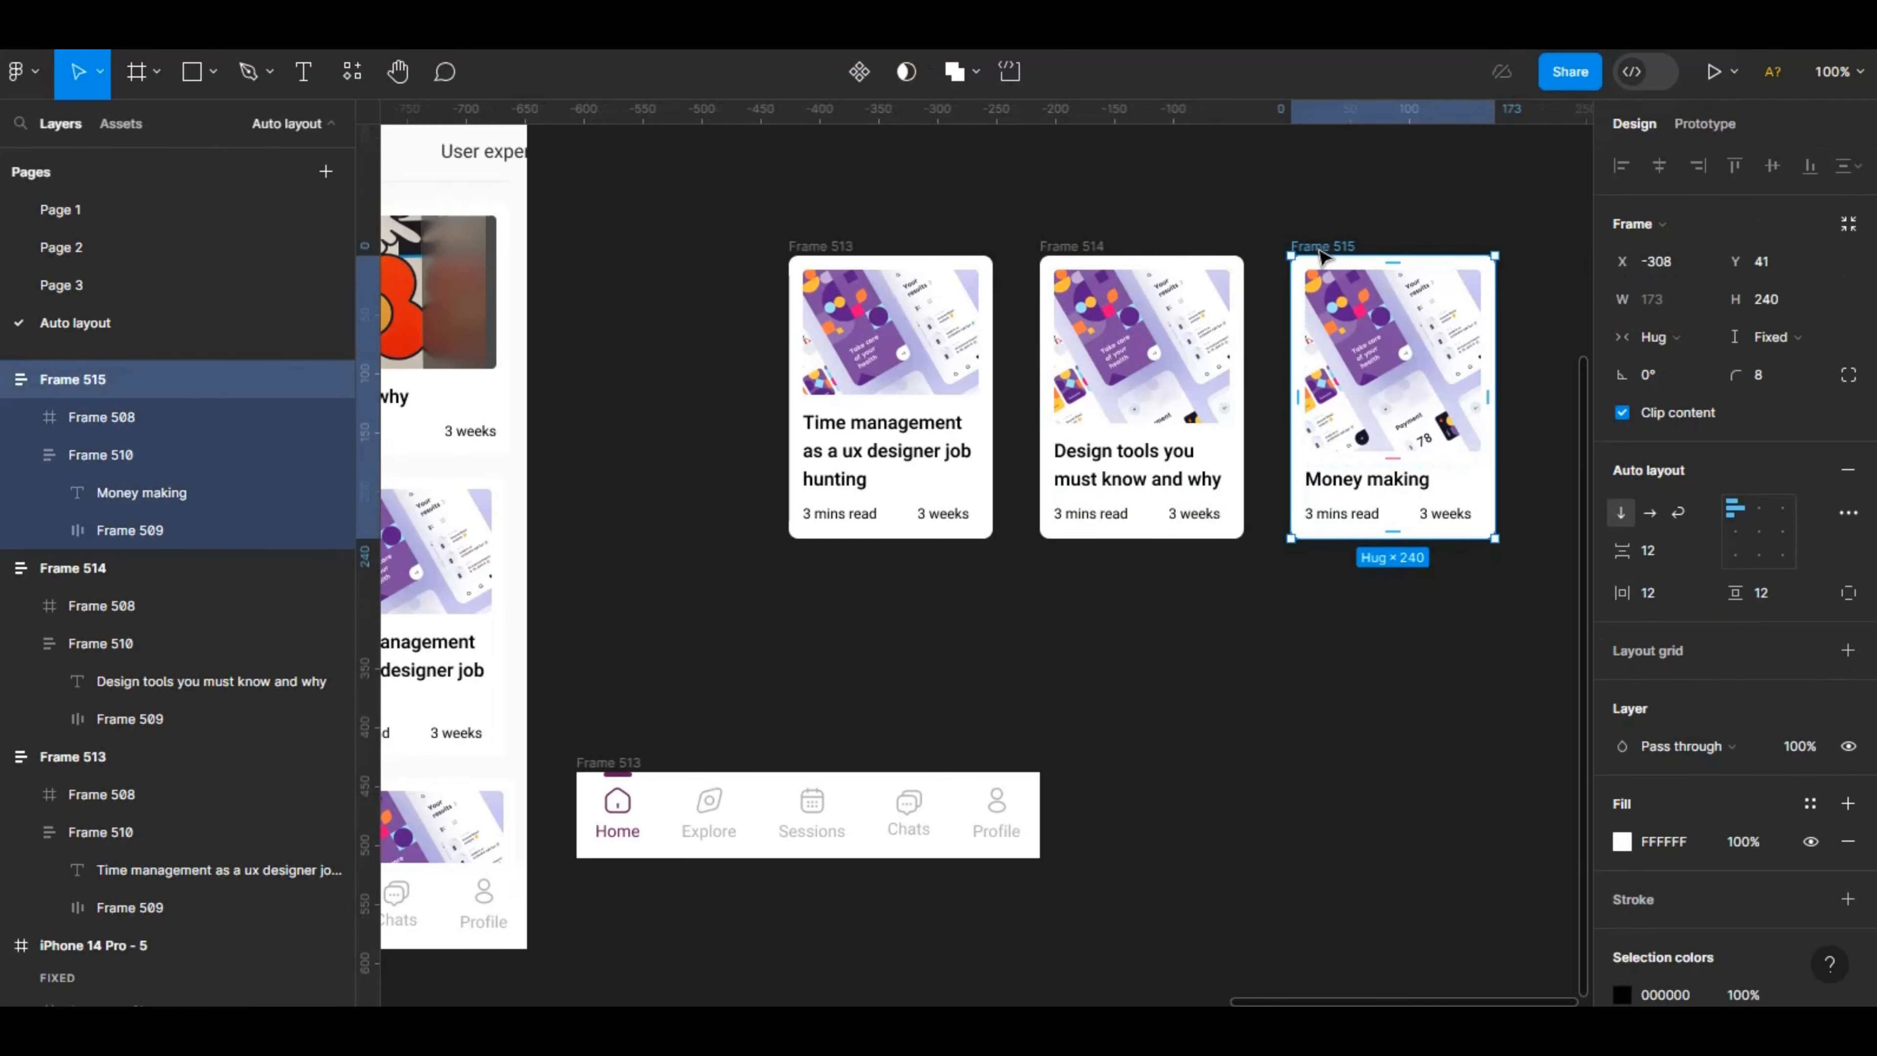
{"action": "key", "text": "ctrl+d"}
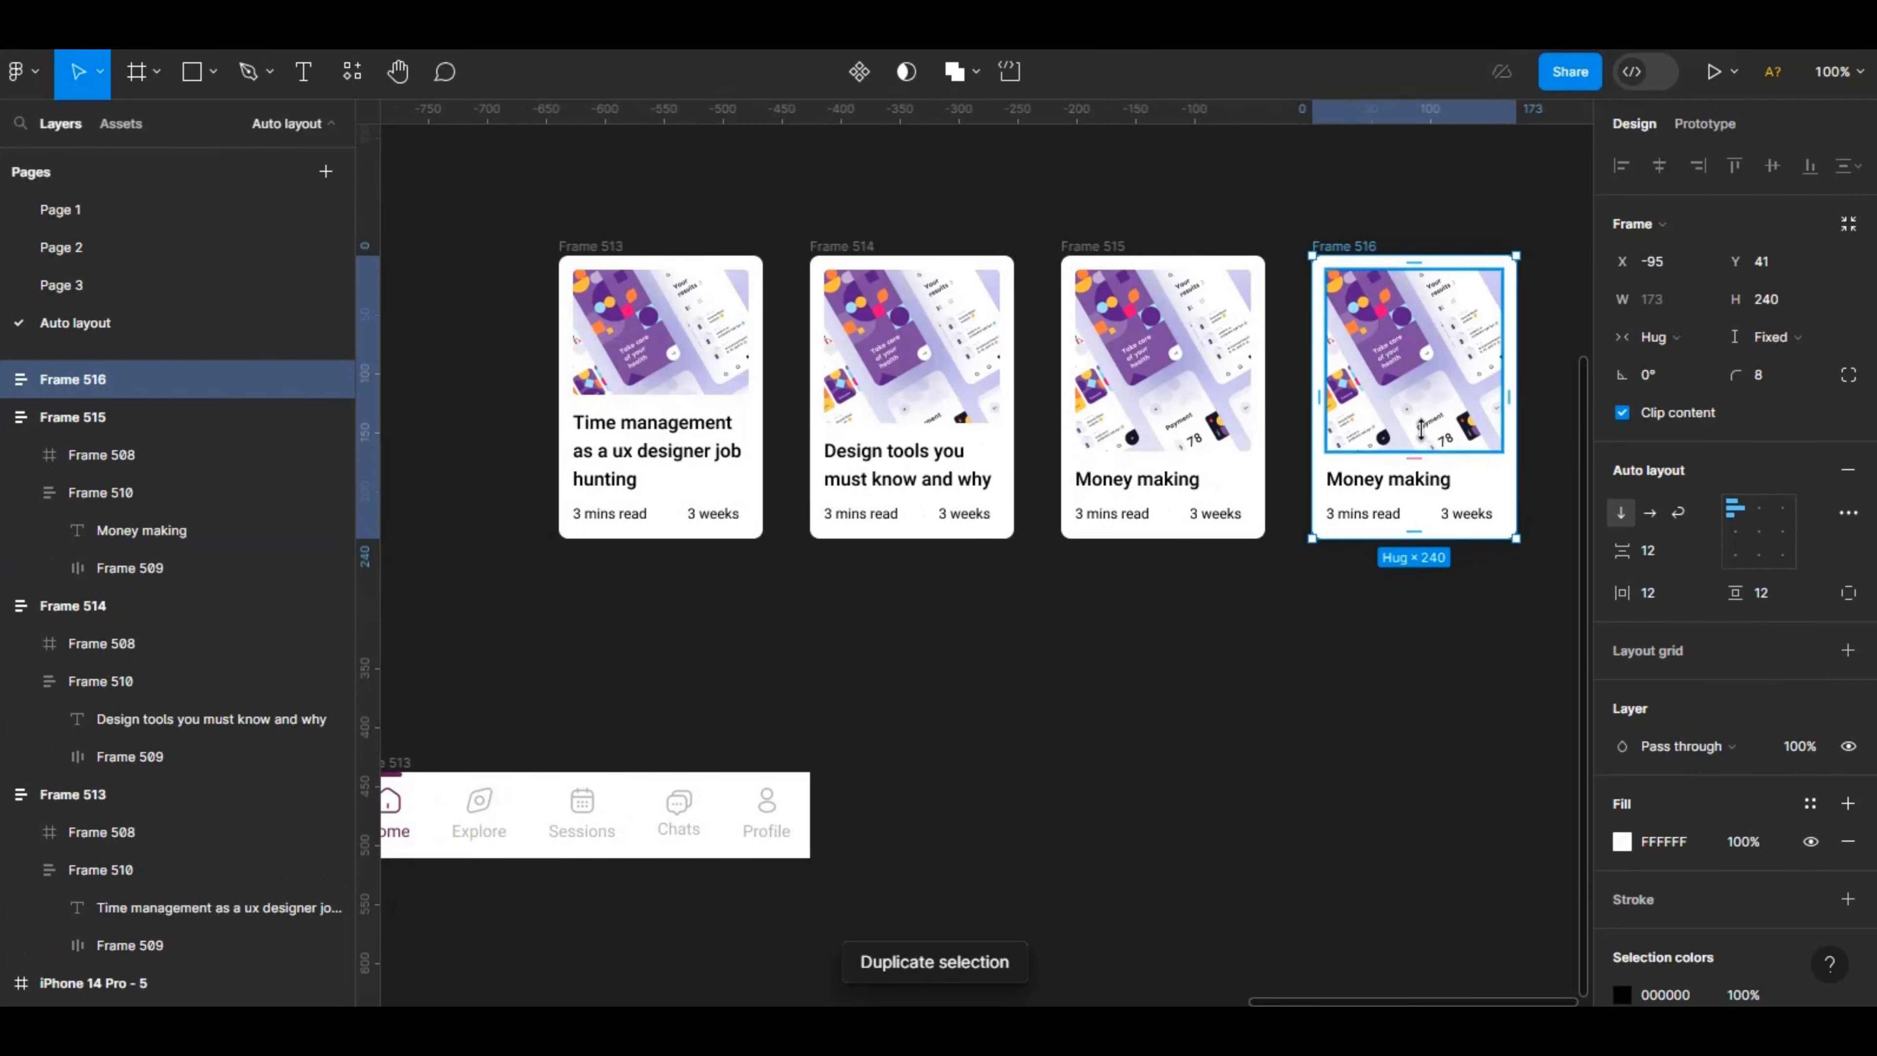
{"action": "double_click", "coordinate": [1422, 307]}
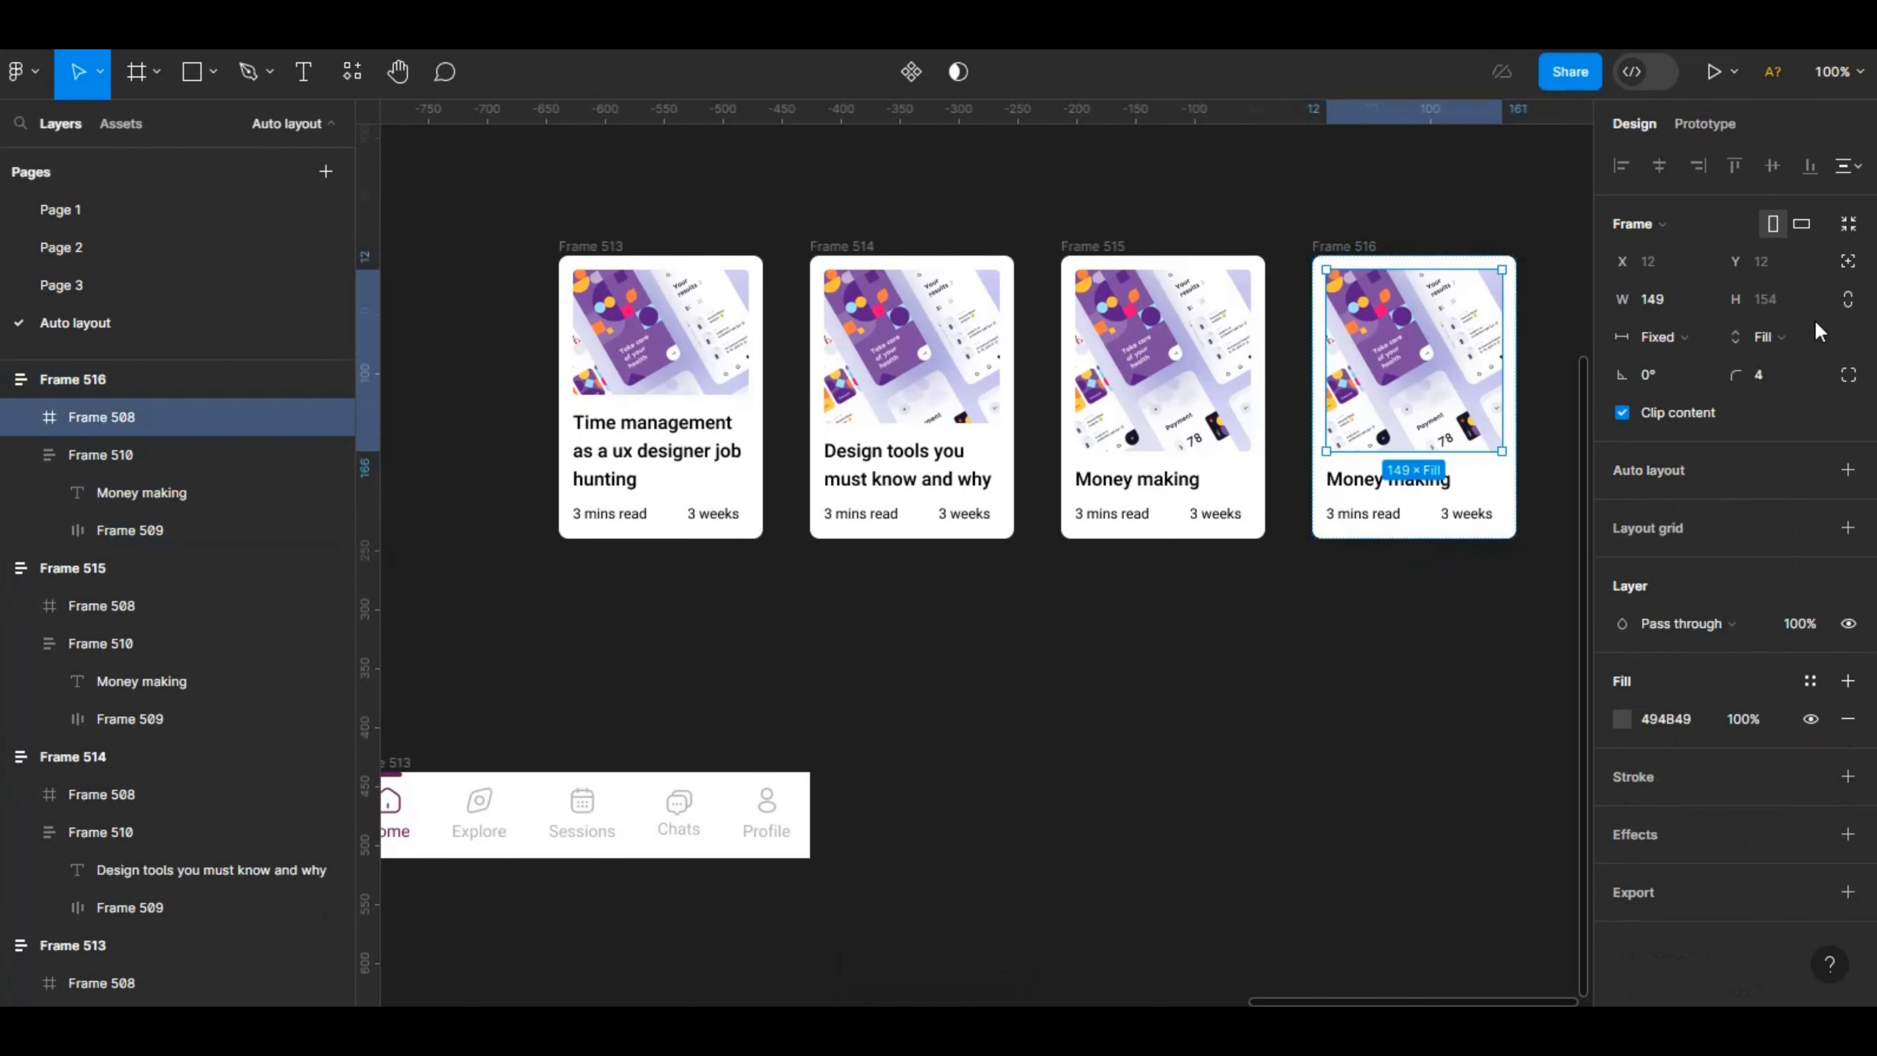
{"action": "left_click", "coordinate": [1770, 337]}
{"action": "left_click", "coordinate": [1792, 309]}
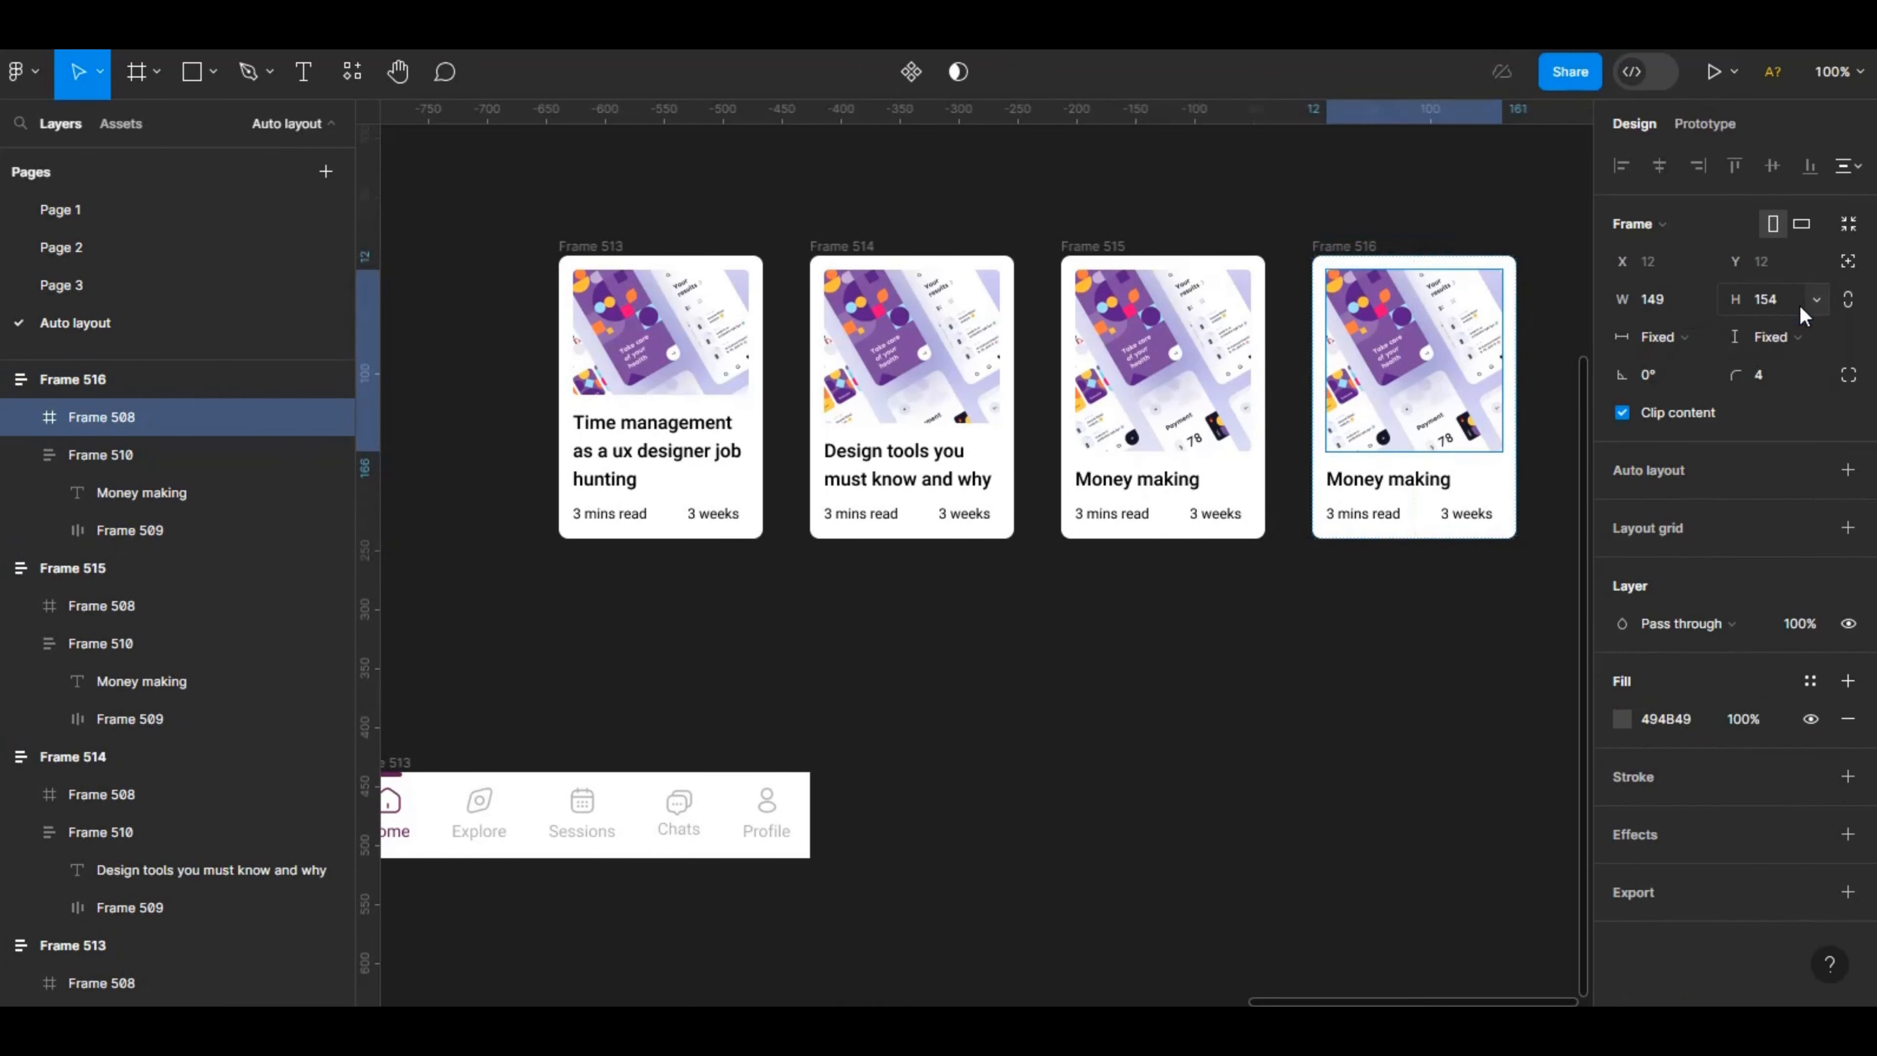
{"action": "left_click", "coordinate": [1404, 590]}
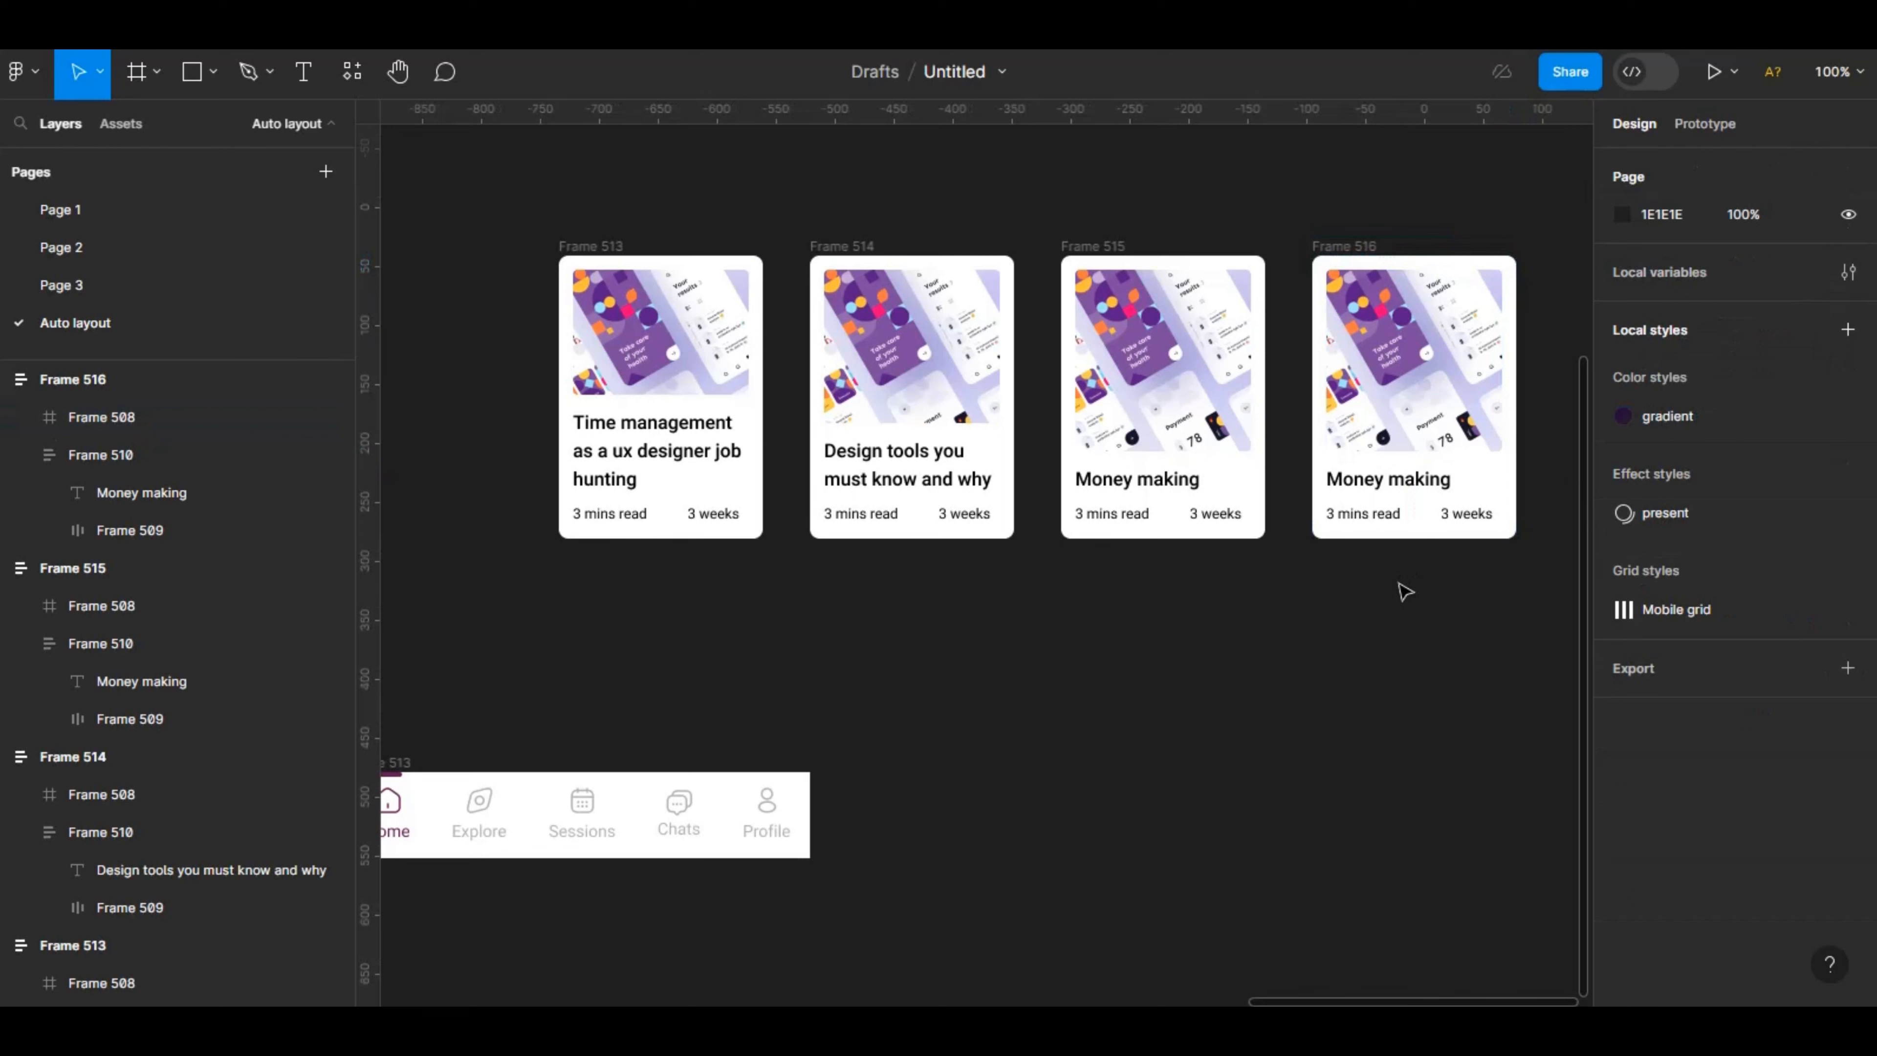
Try shortening the fourth card's image frame to a height of 139 and undo the resize.
{"action": "left_click", "coordinate": [1409, 368]}
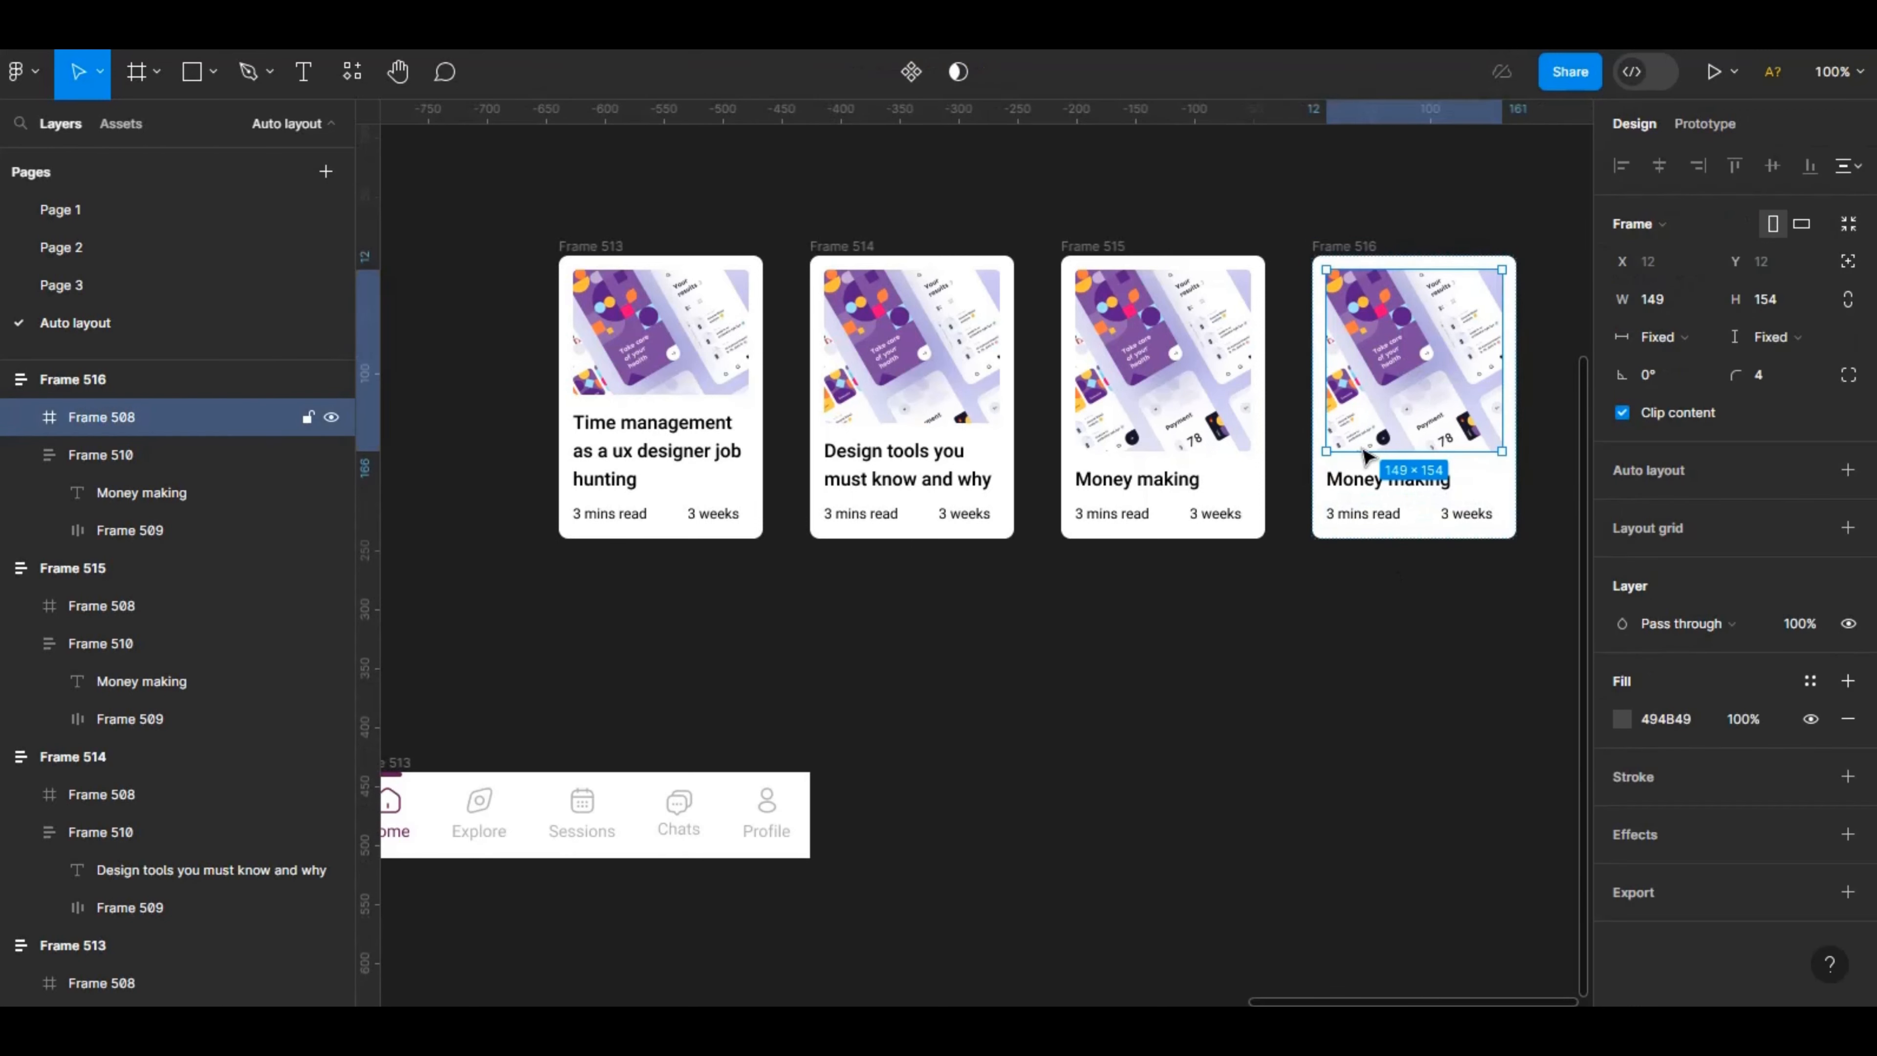
{"action": "left_click_drag", "start_coordinate": [1381, 440], "coordinate": [1383, 434]}
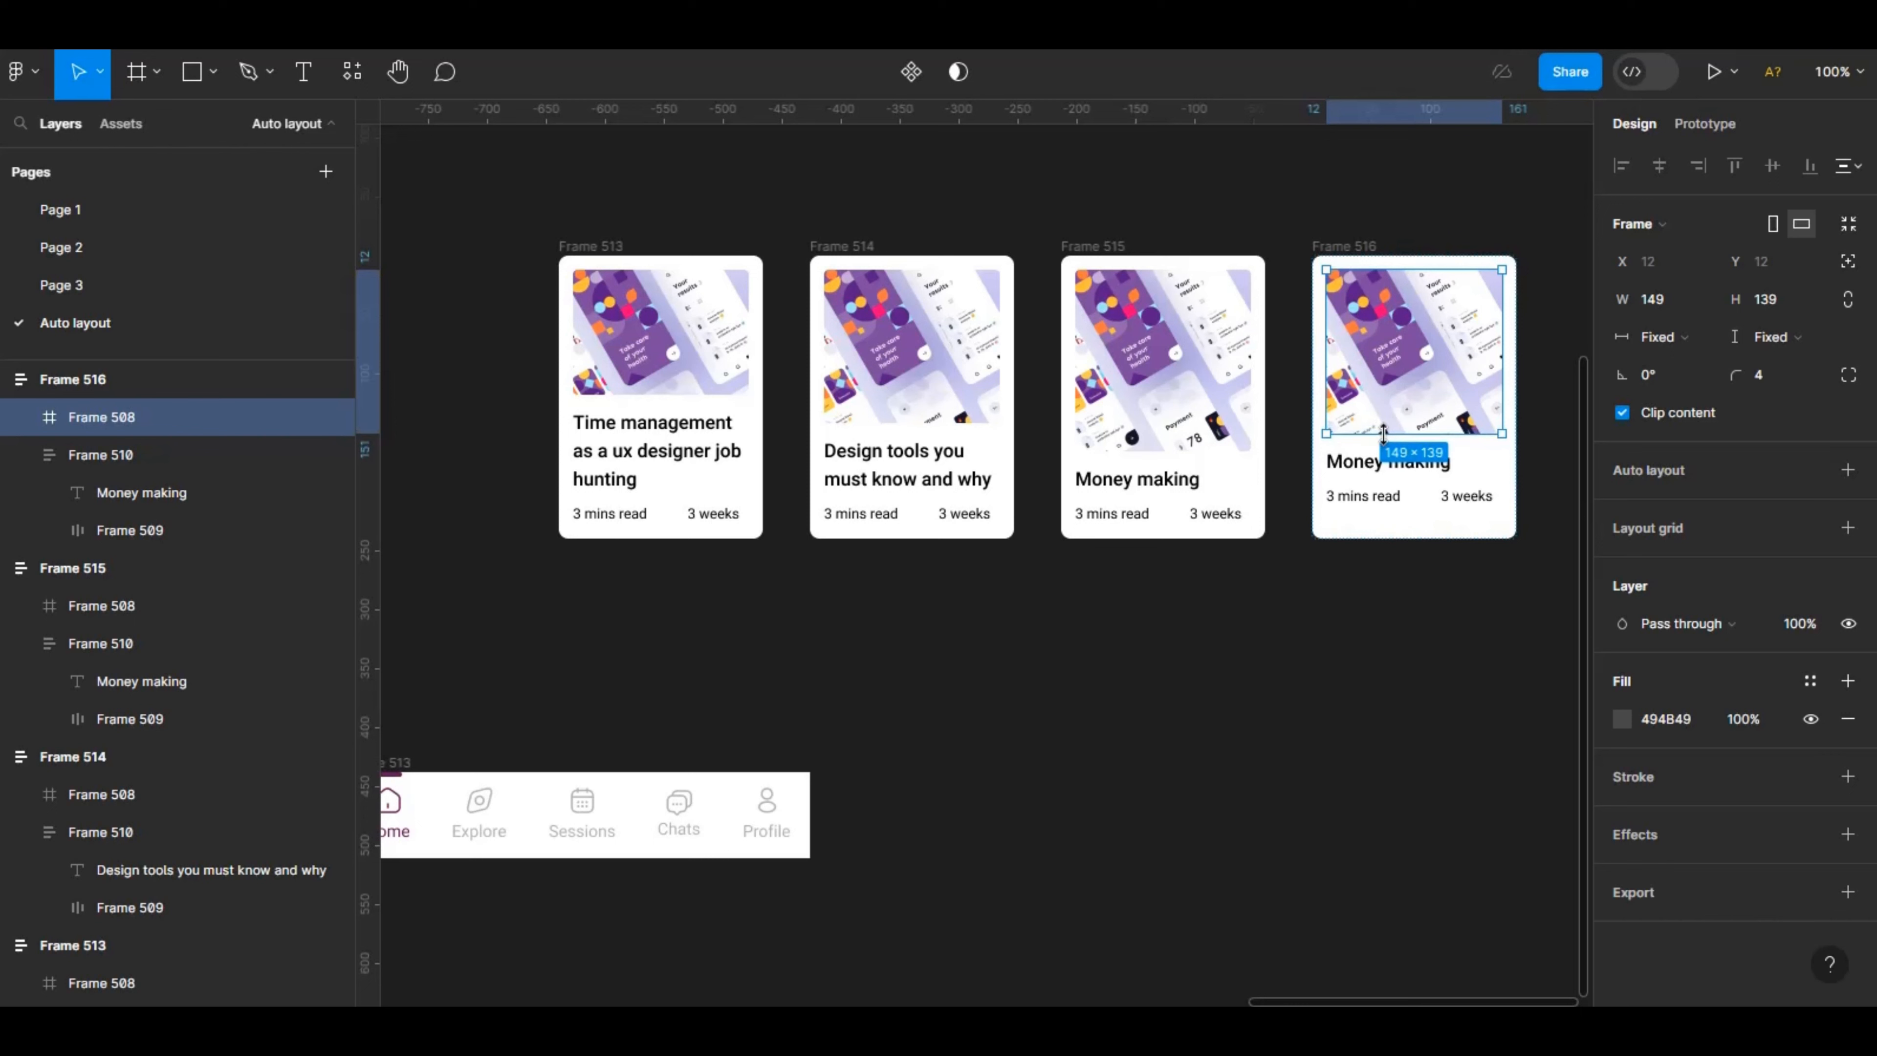
{"action": "key", "text": "ctrl+z"}
{"action": "key", "text": "ctrl+z"}
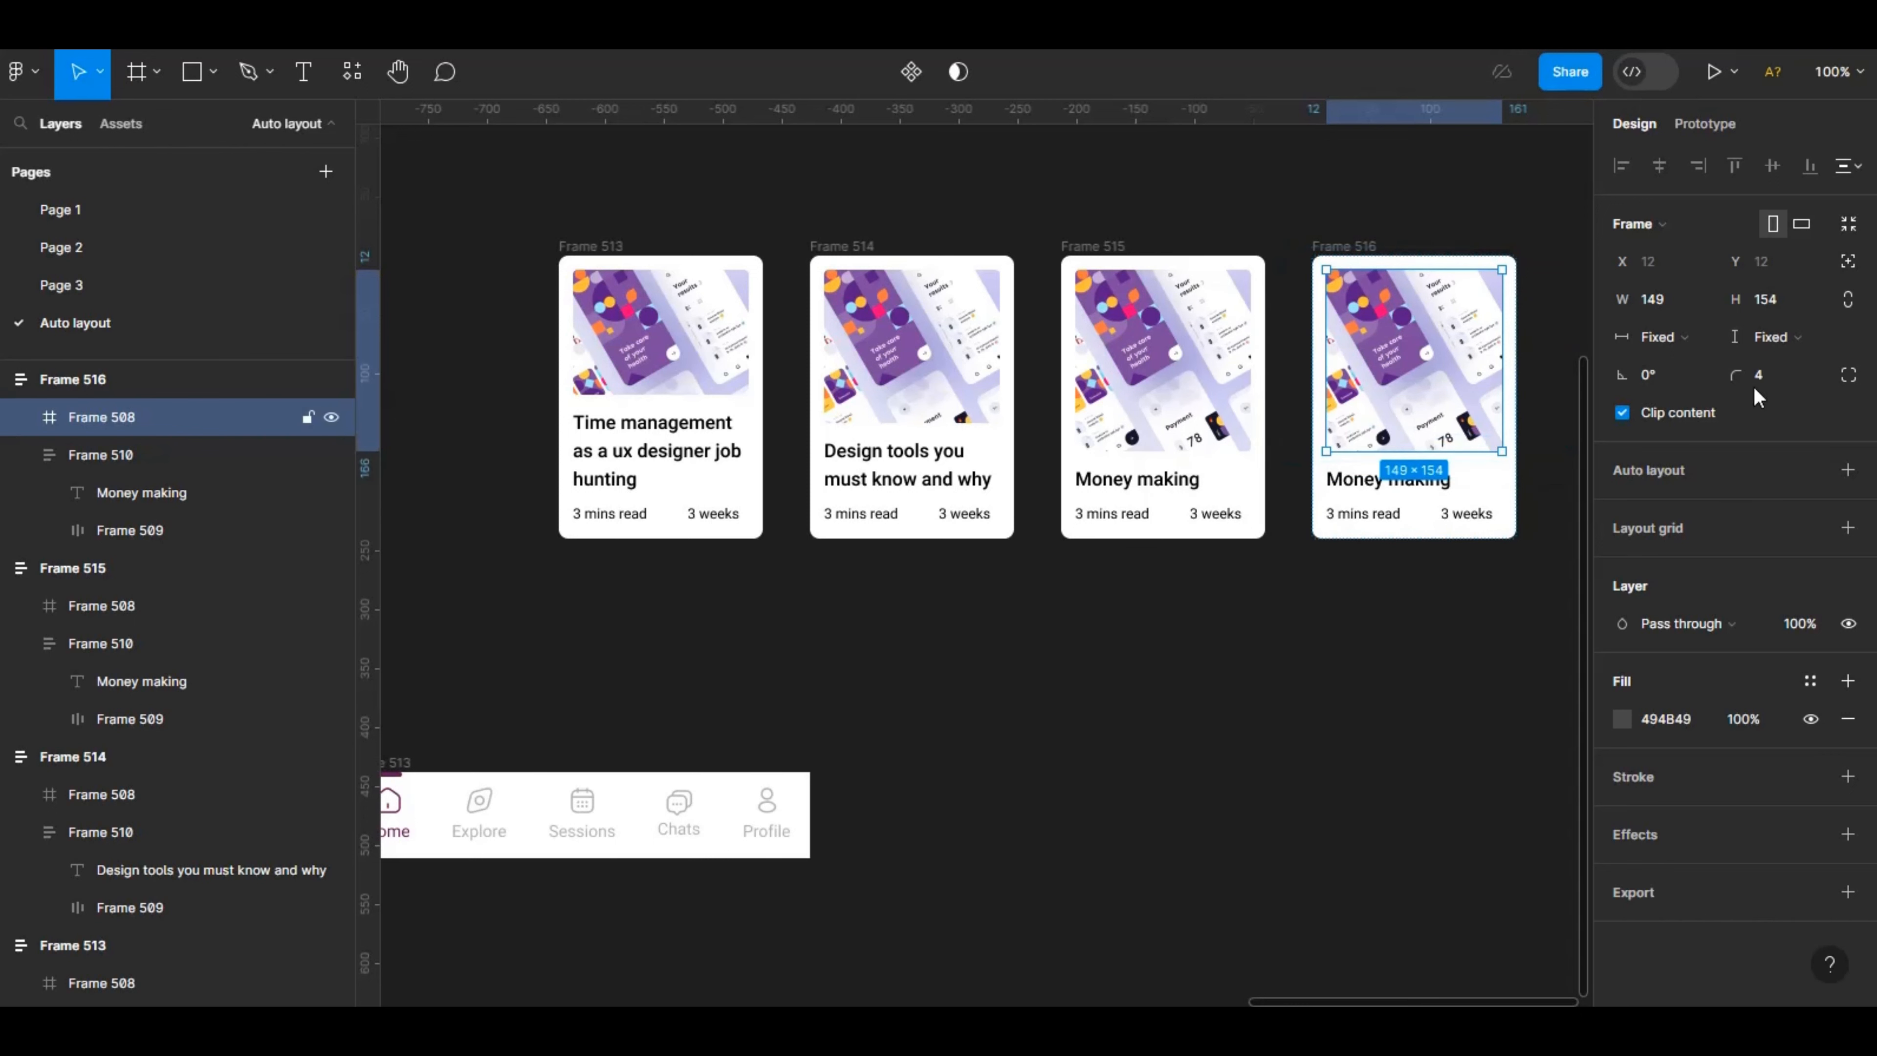
Set the widths of the fourth card's image frame and its read-time row to fill container.
{"action": "left_click", "coordinate": [1684, 340]}
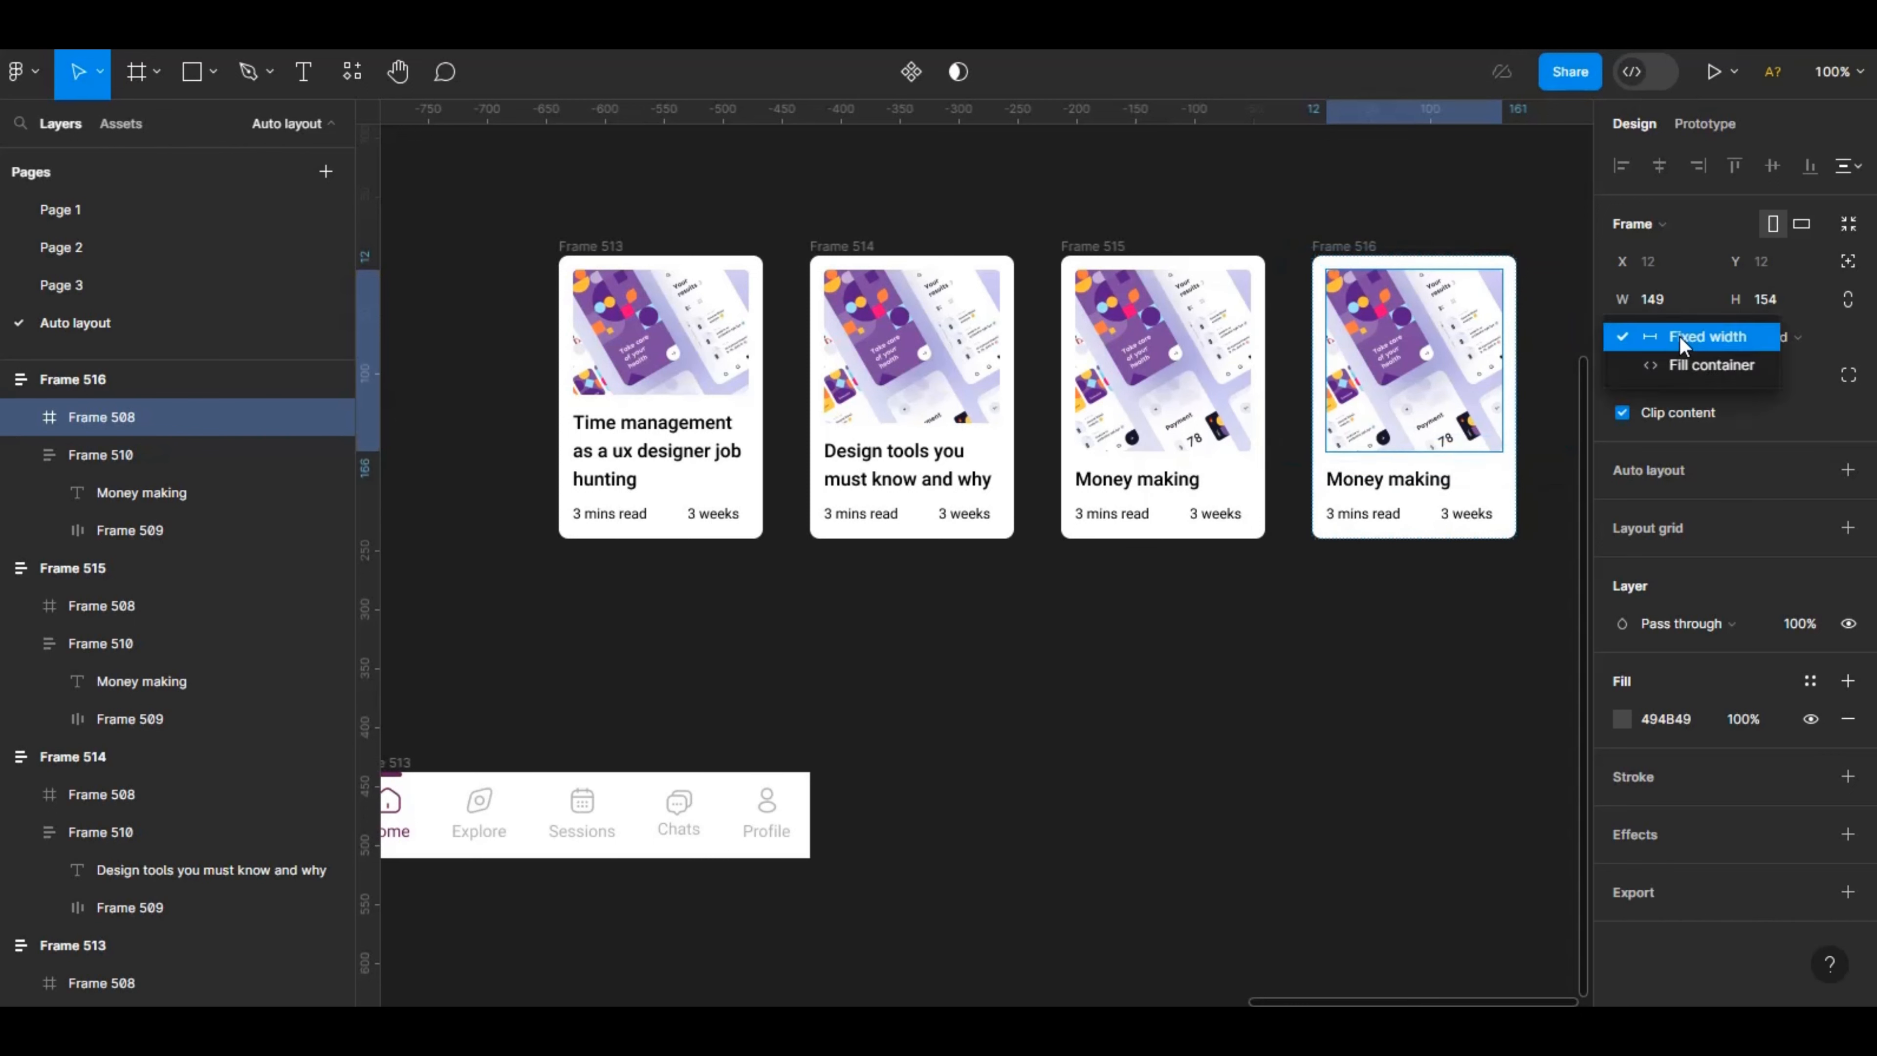
{"action": "left_click", "coordinate": [1687, 367]}
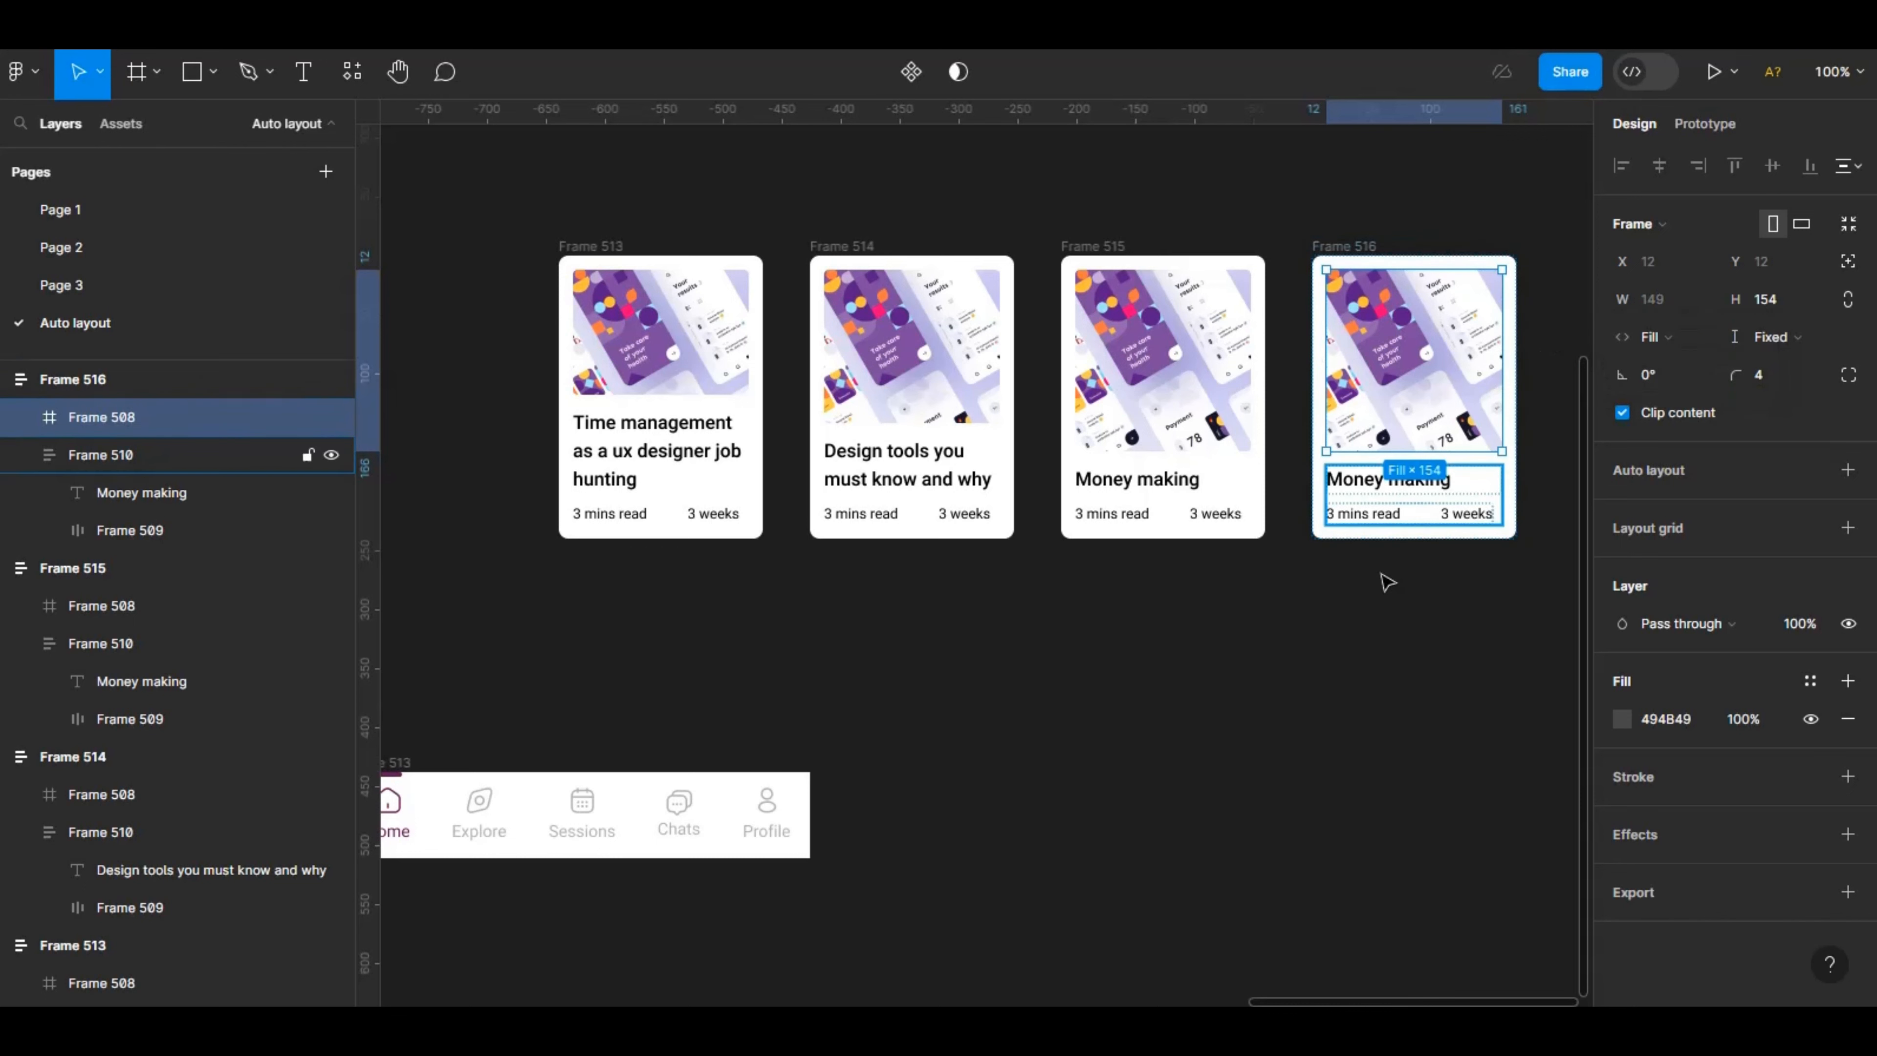
{"action": "left_click", "coordinate": [1393, 528]}
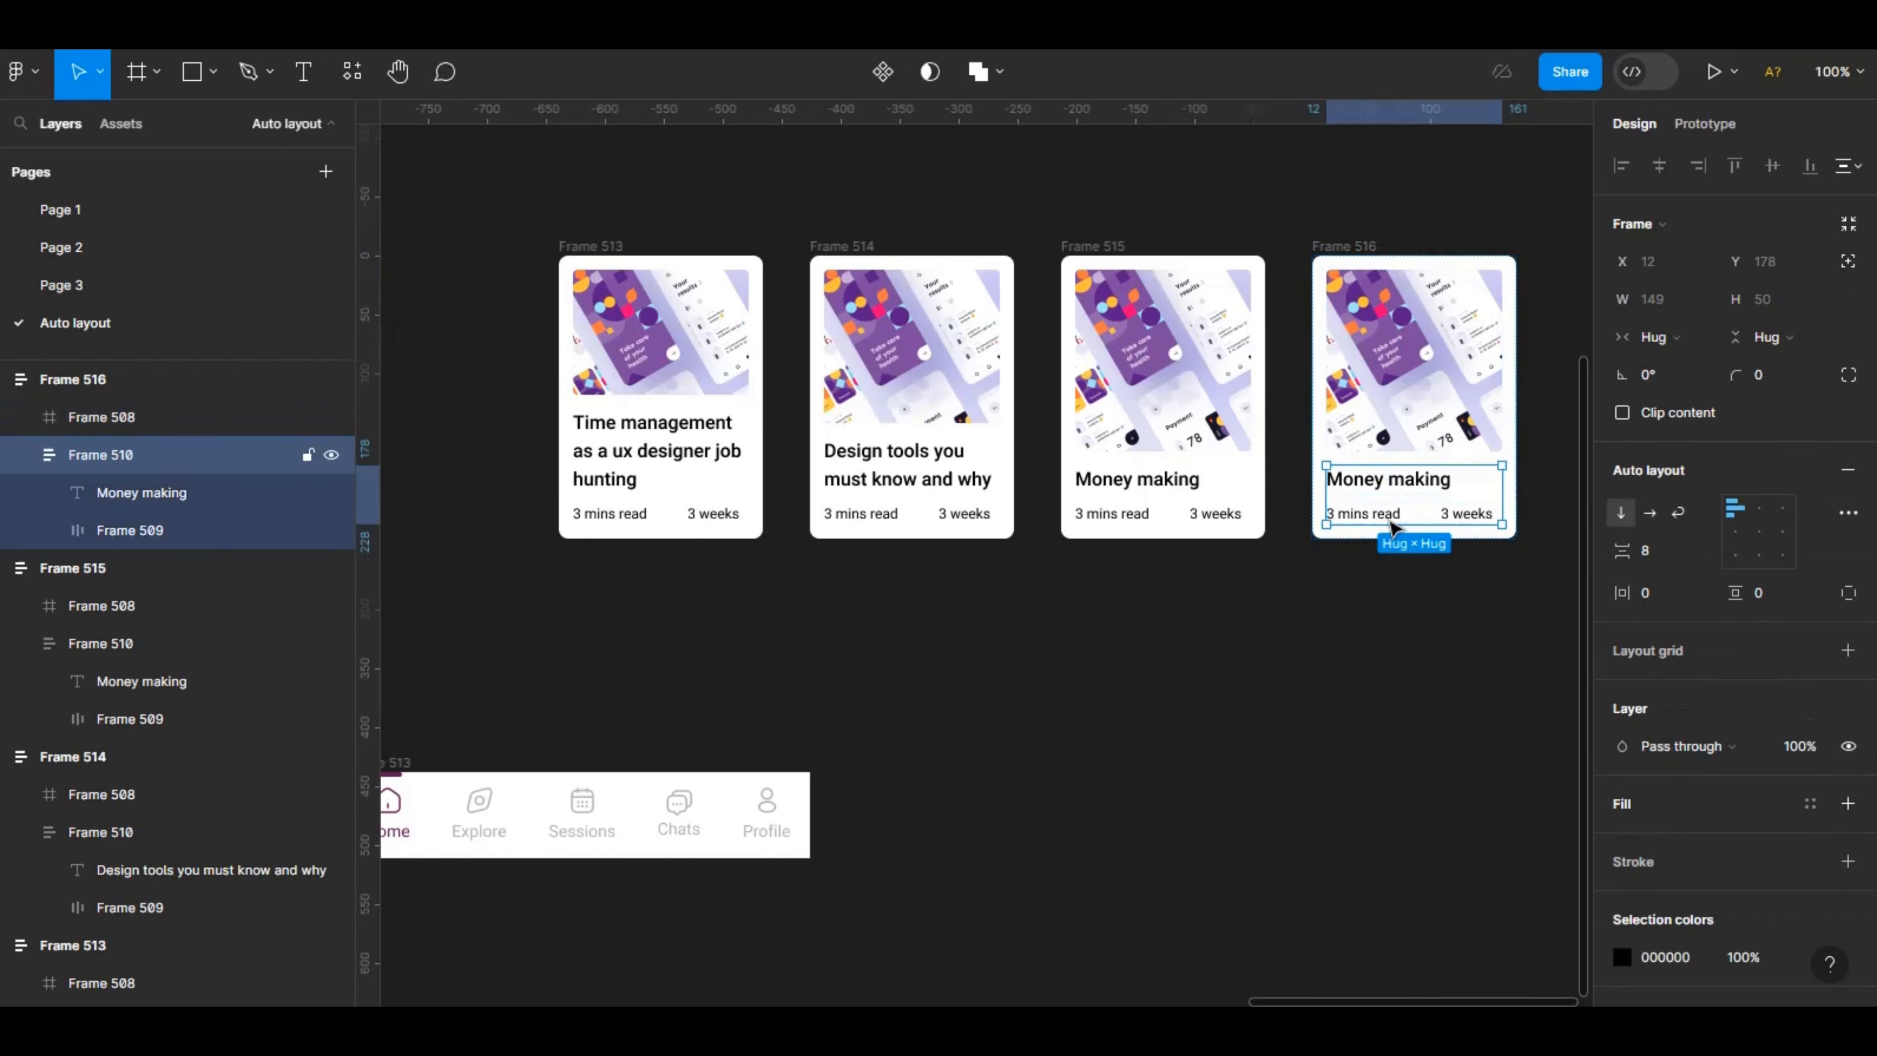
{"action": "left_click", "coordinate": [1393, 528]}
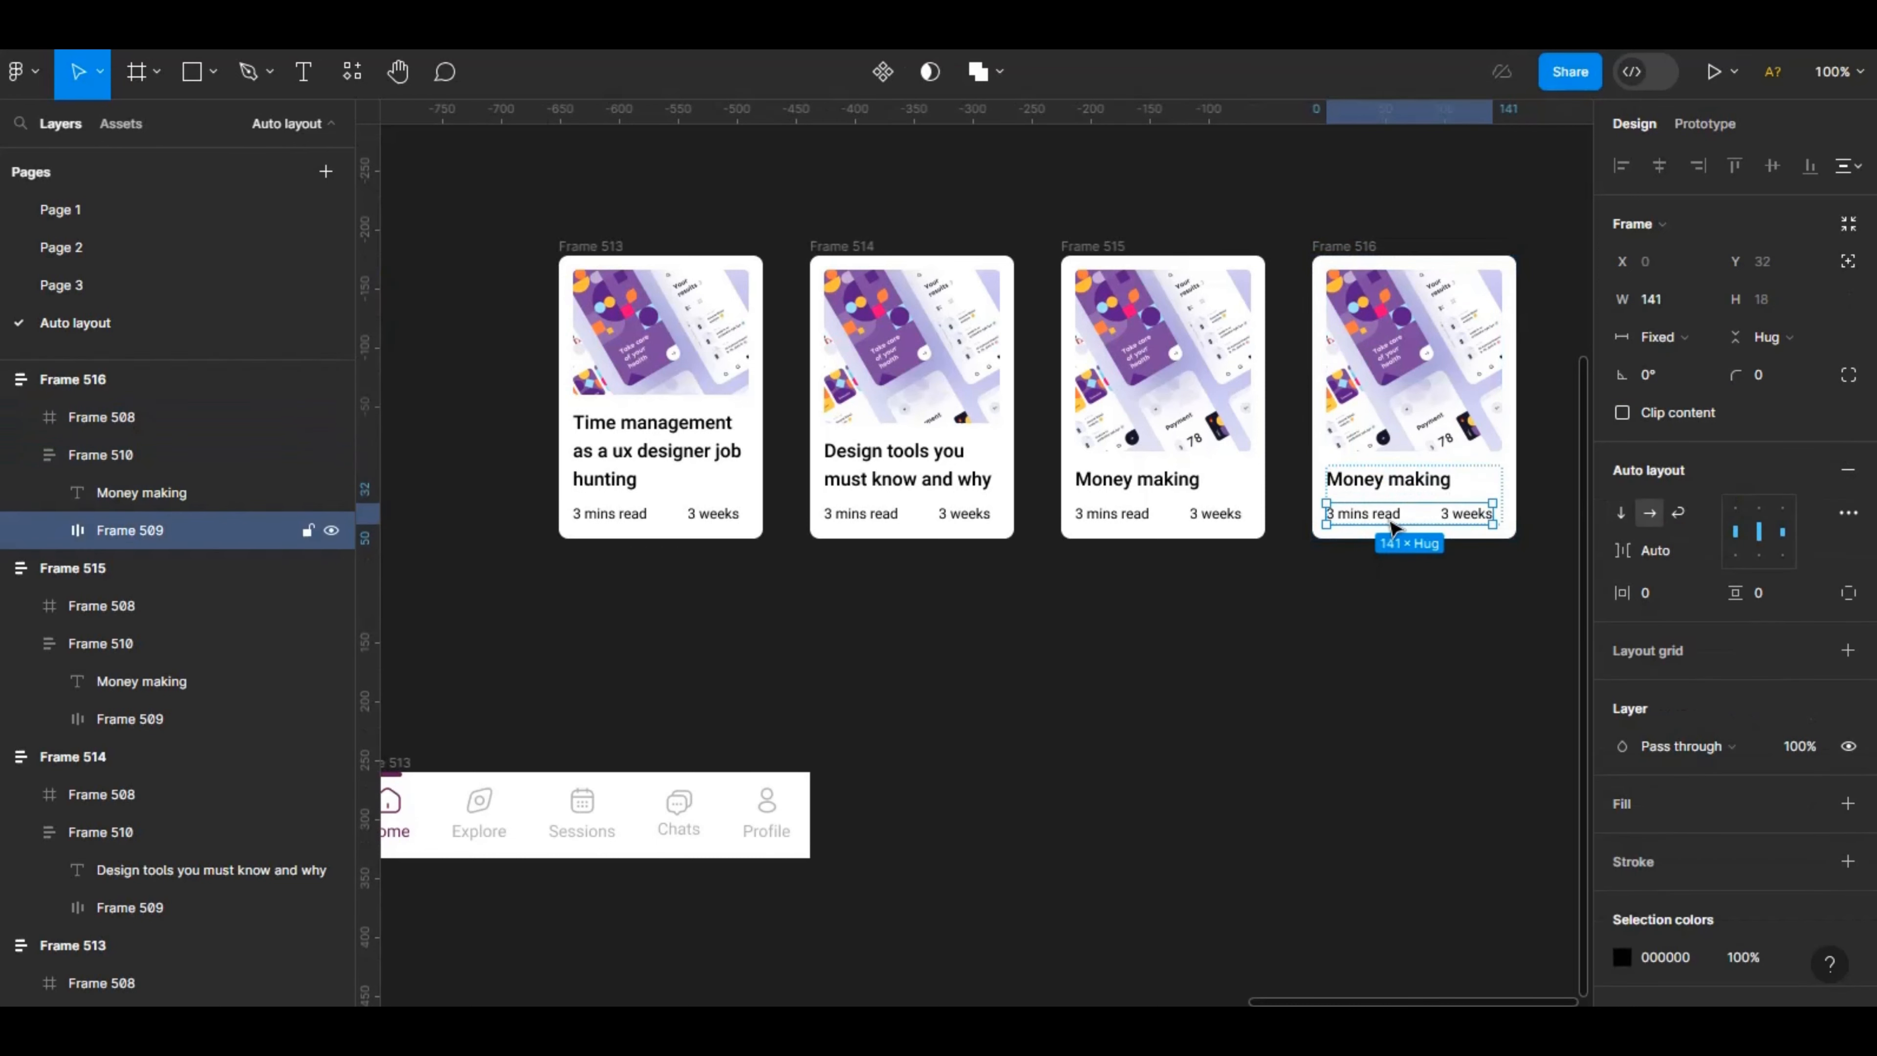
{"action": "left_click", "coordinate": [1700, 336]}
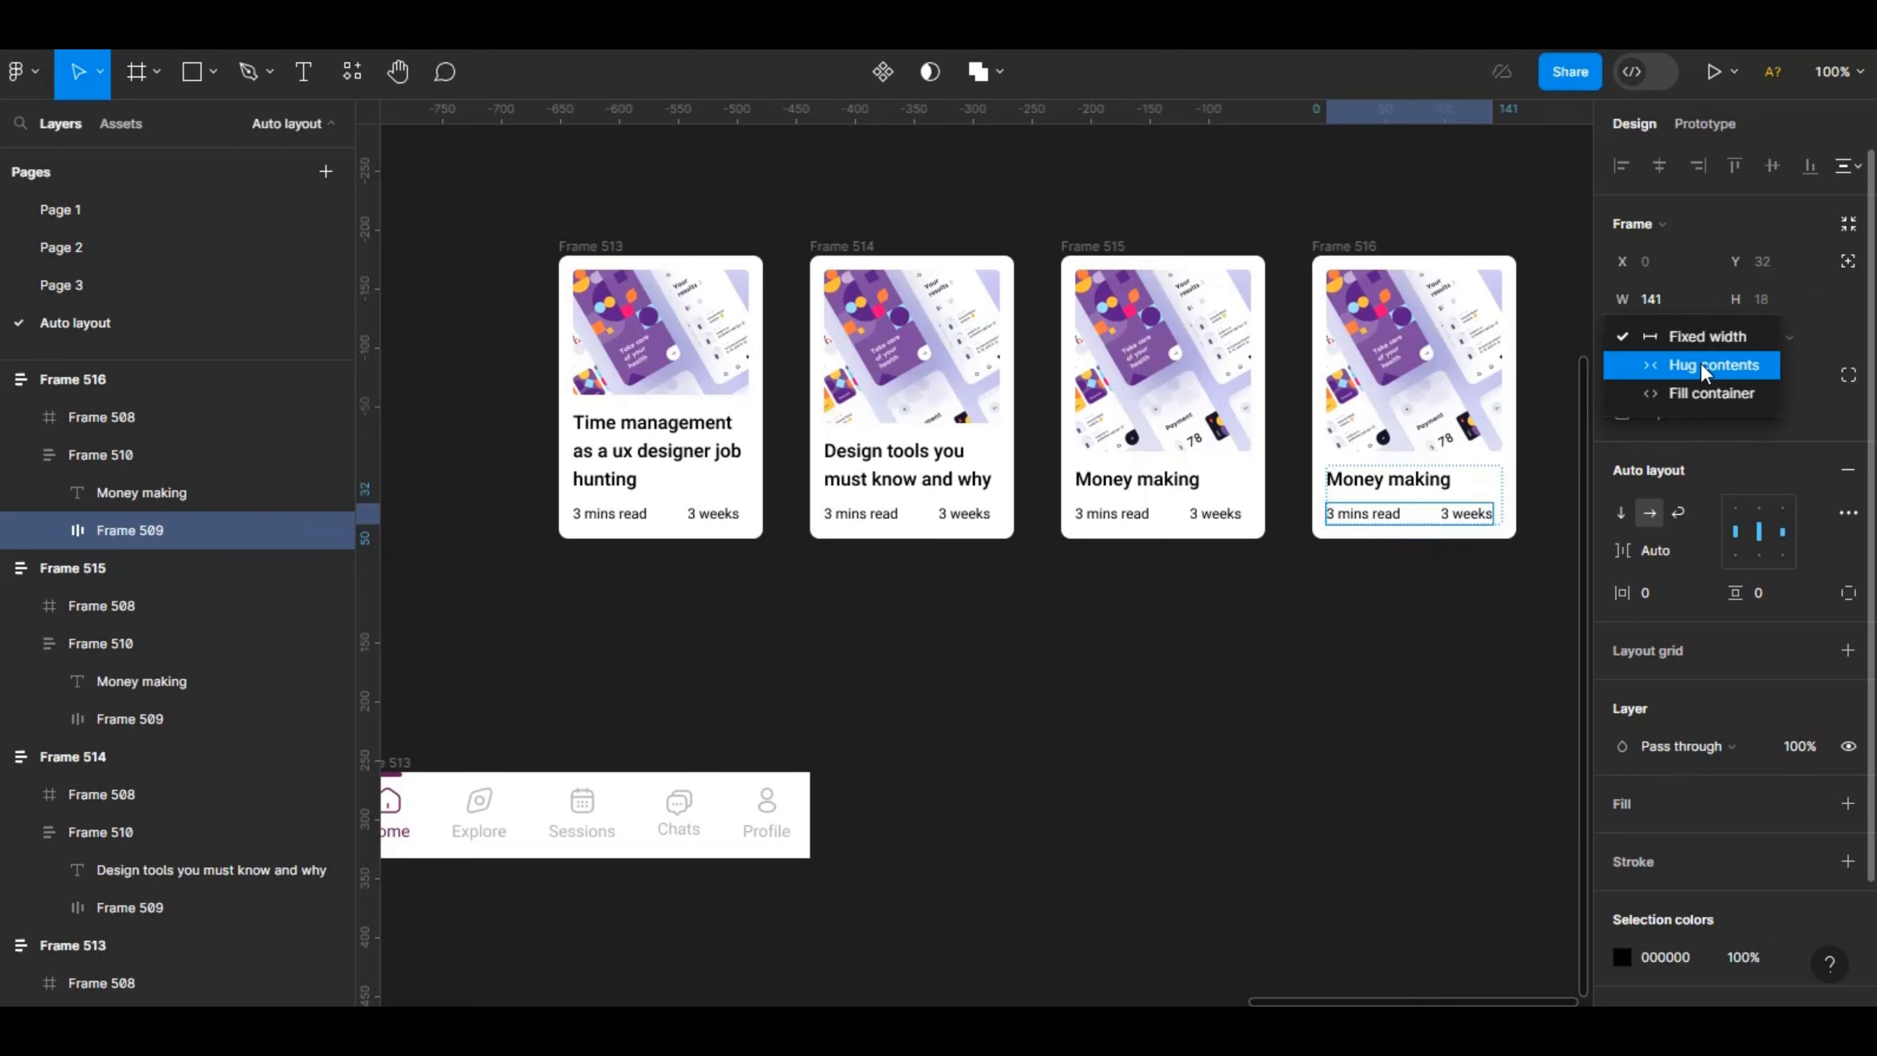
{"action": "left_click", "coordinate": [1689, 399]}
Set the fourth card's read-time row back to fixed width and widen the card's title text to 390.
{"action": "left_click_drag", "start_coordinate": [1319, 1001], "coordinate": [1495, 975]}
{"action": "left_click", "coordinate": [1688, 338]}
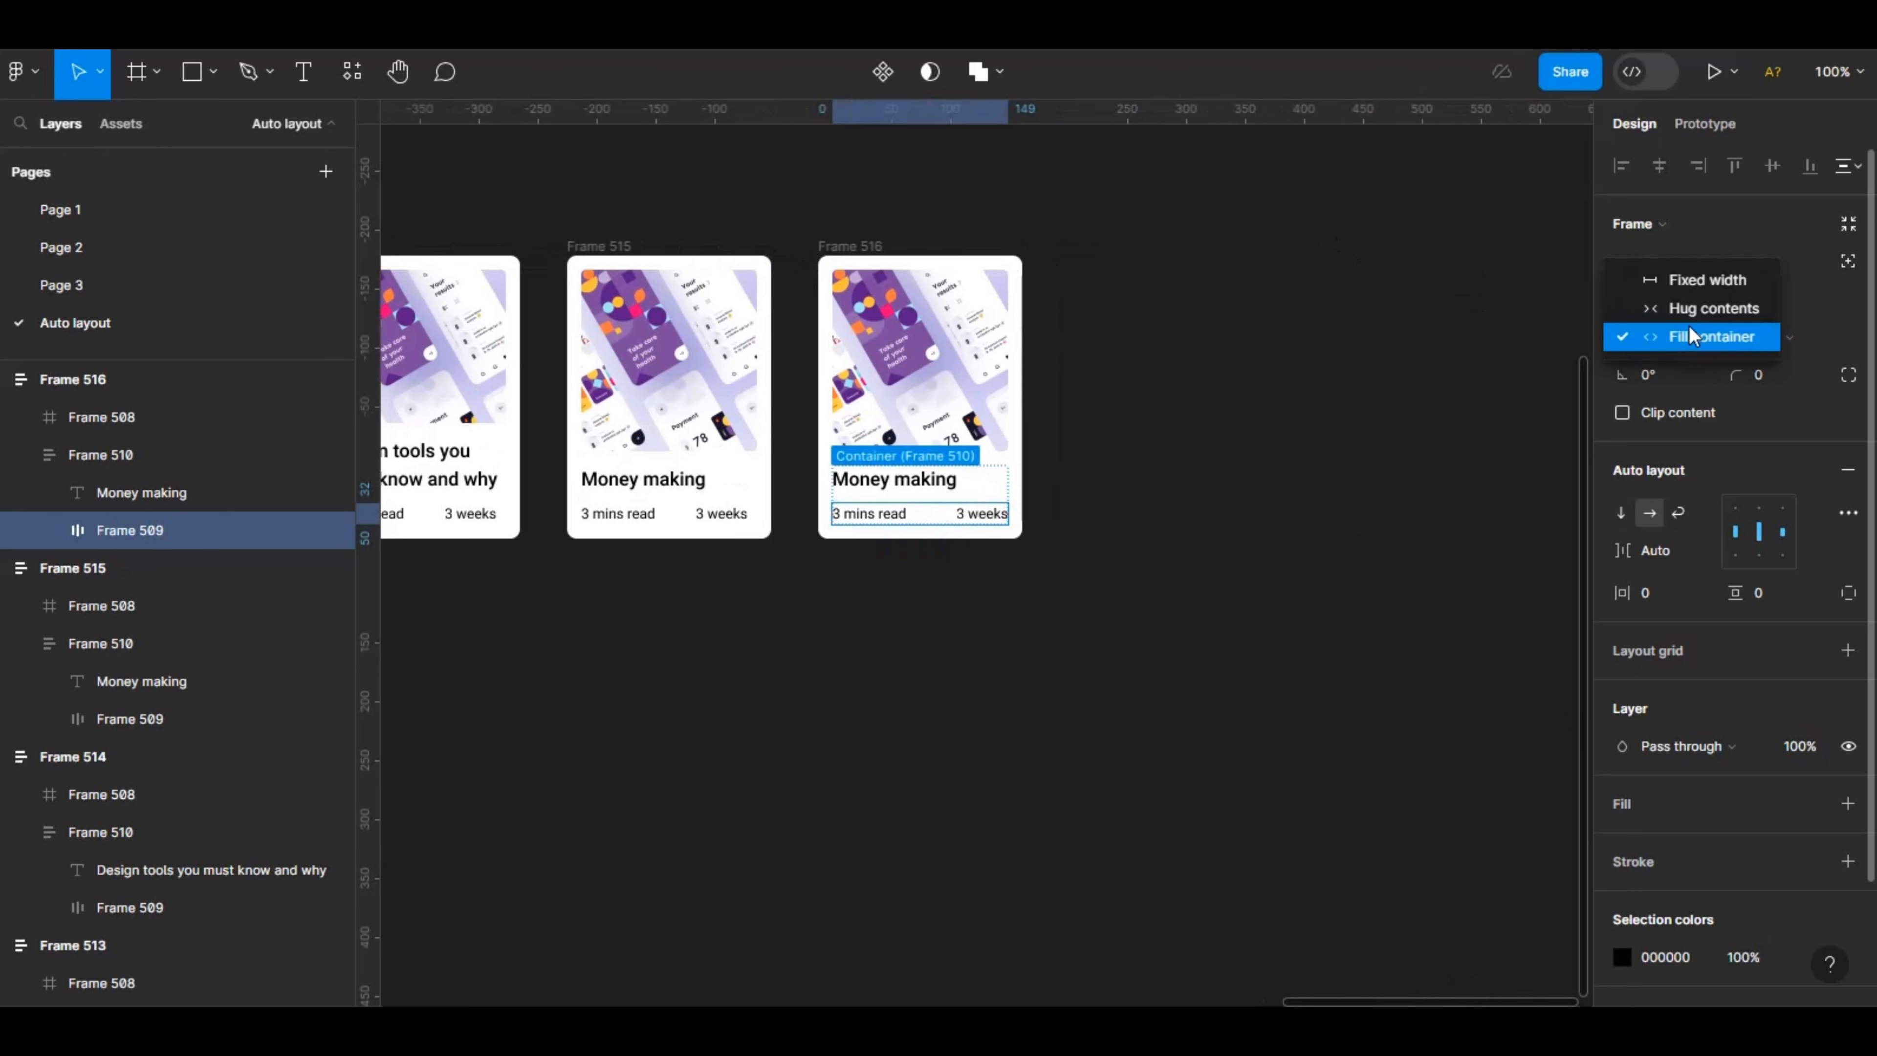
{"action": "left_click", "coordinate": [1700, 274]}
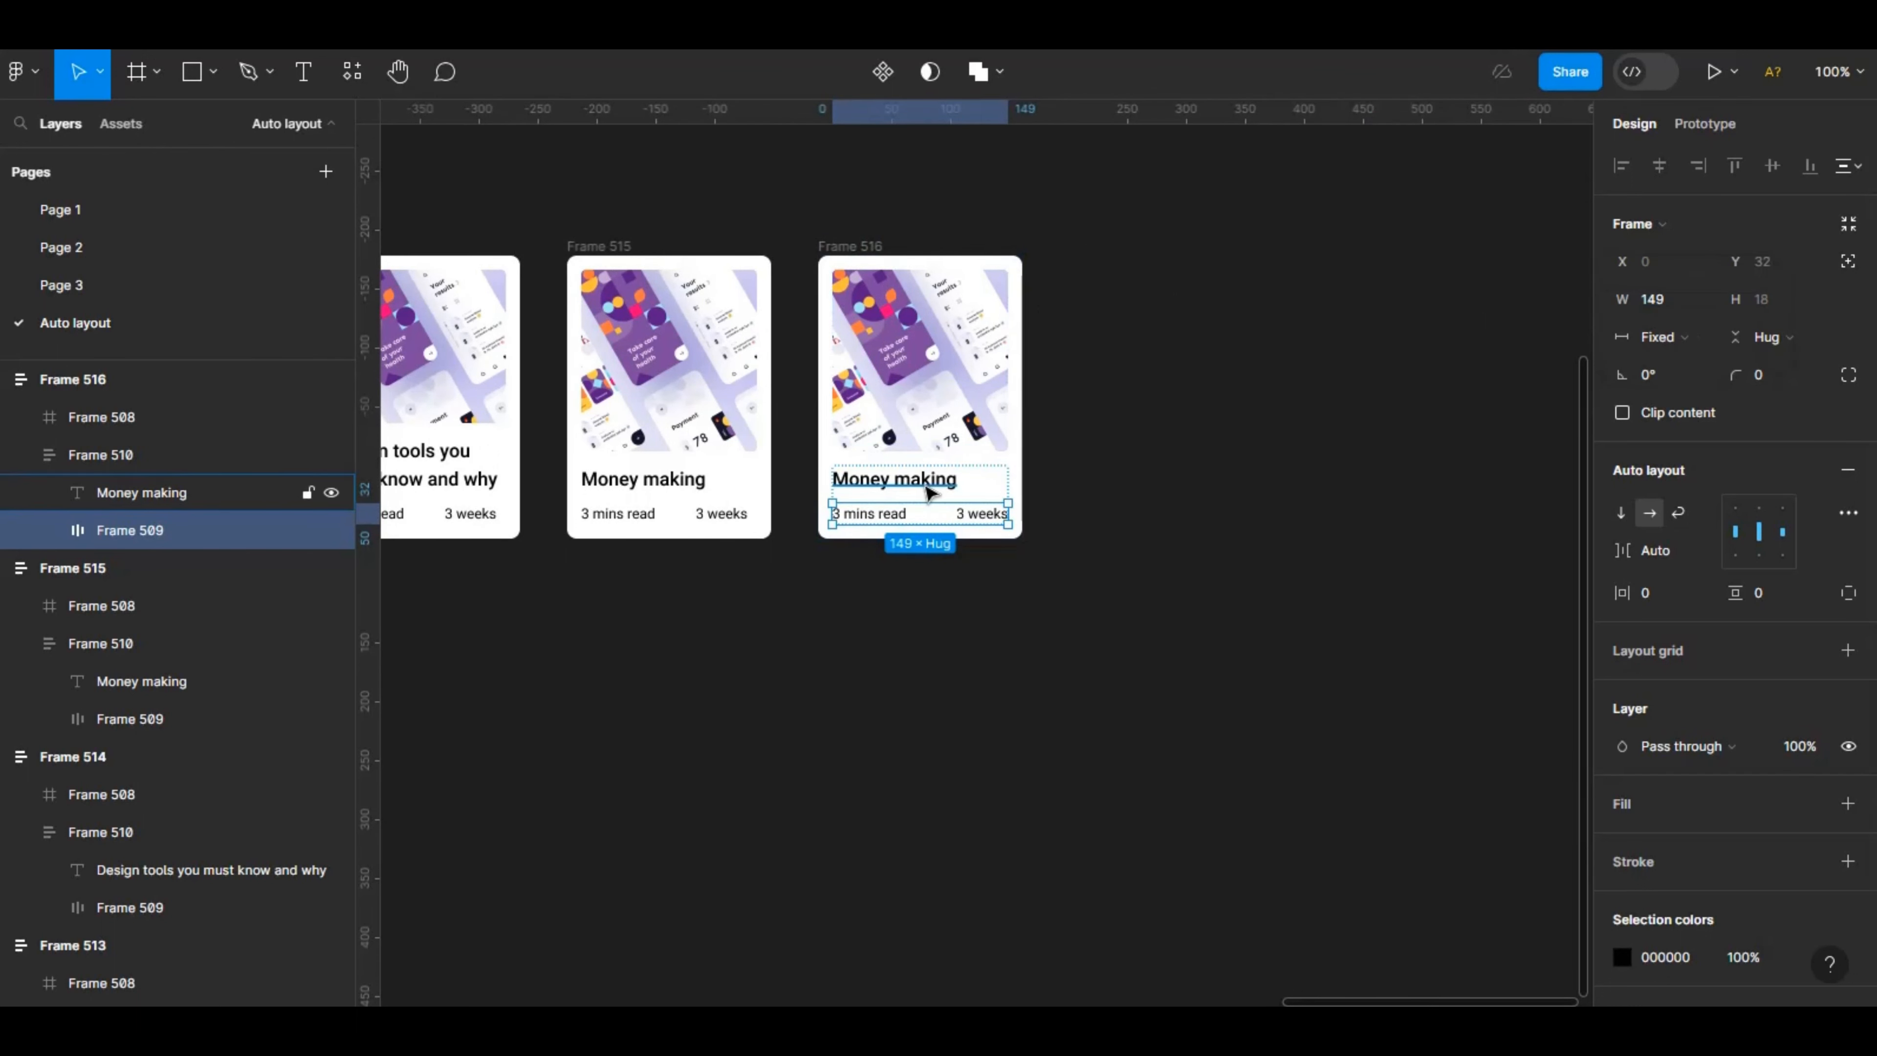
{"action": "left_click", "coordinate": [964, 487]}
{"action": "left_click_drag", "start_coordinate": [1046, 479], "coordinate": [1292, 467]}
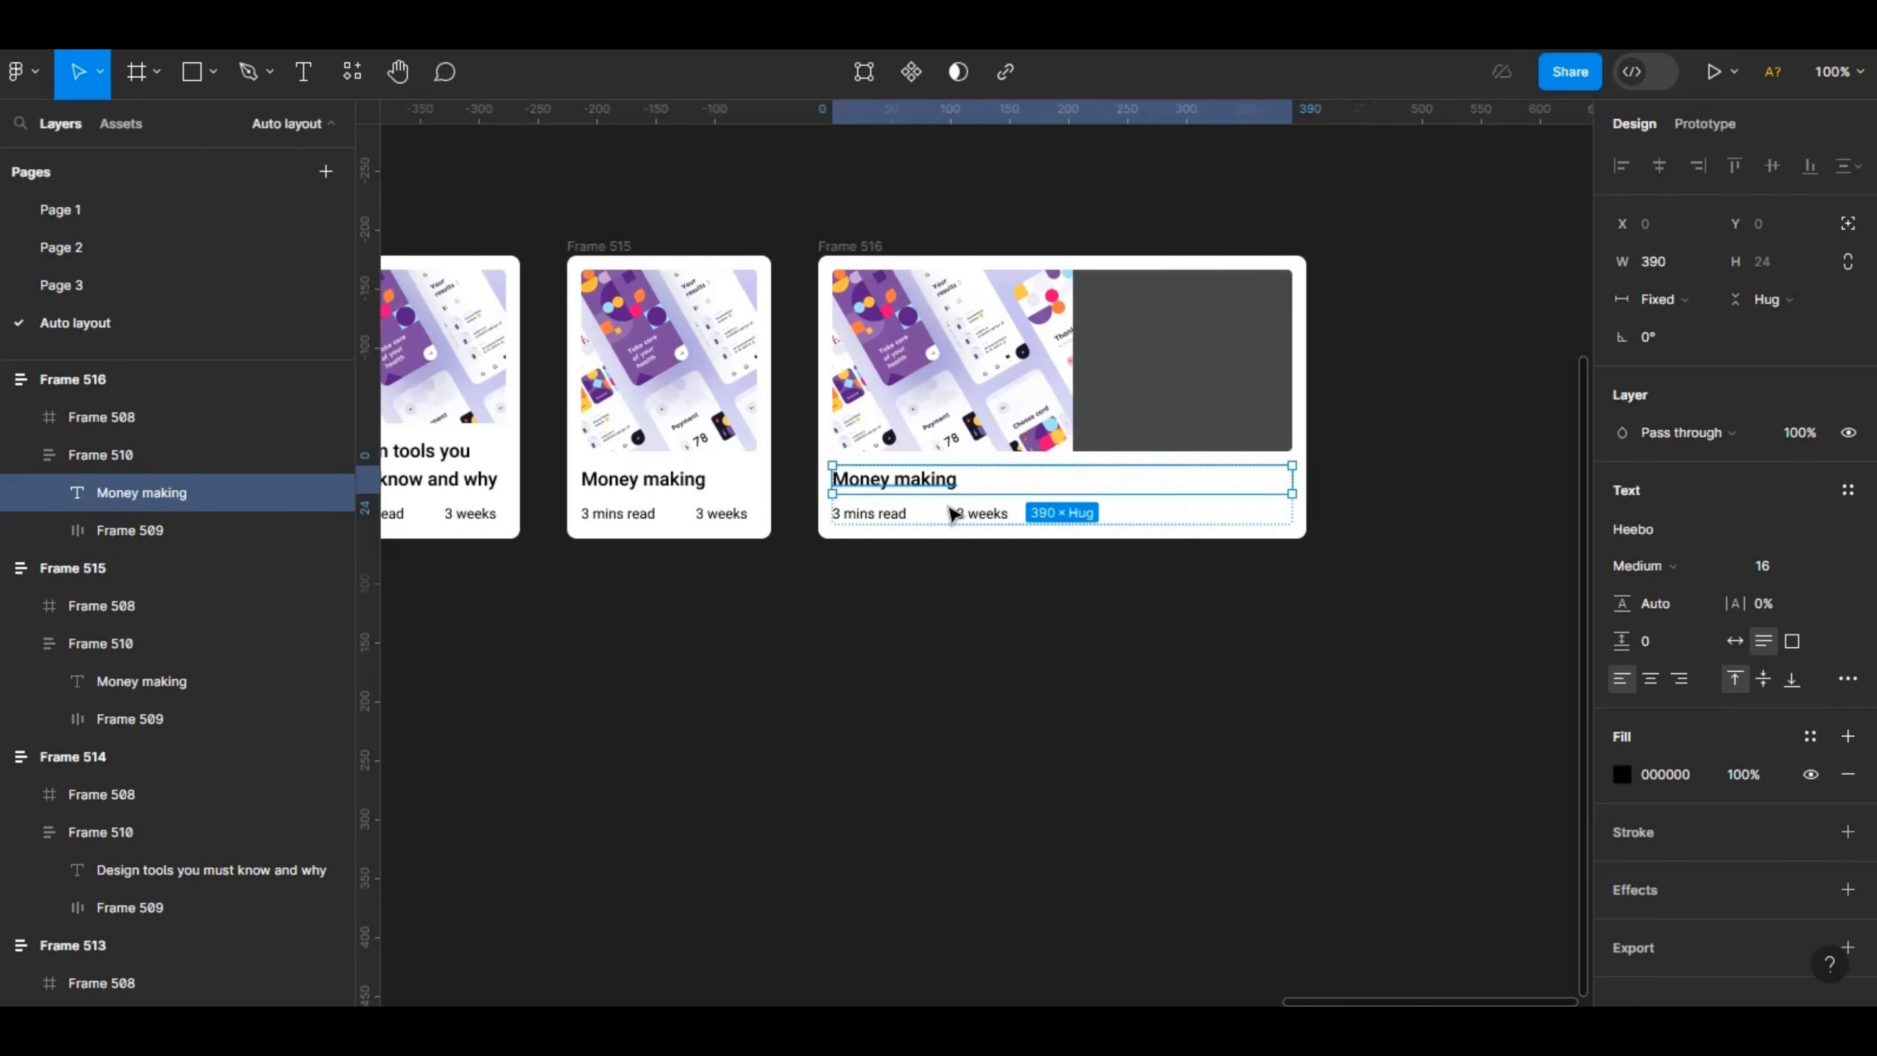
{"action": "left_click", "coordinate": [971, 521]}
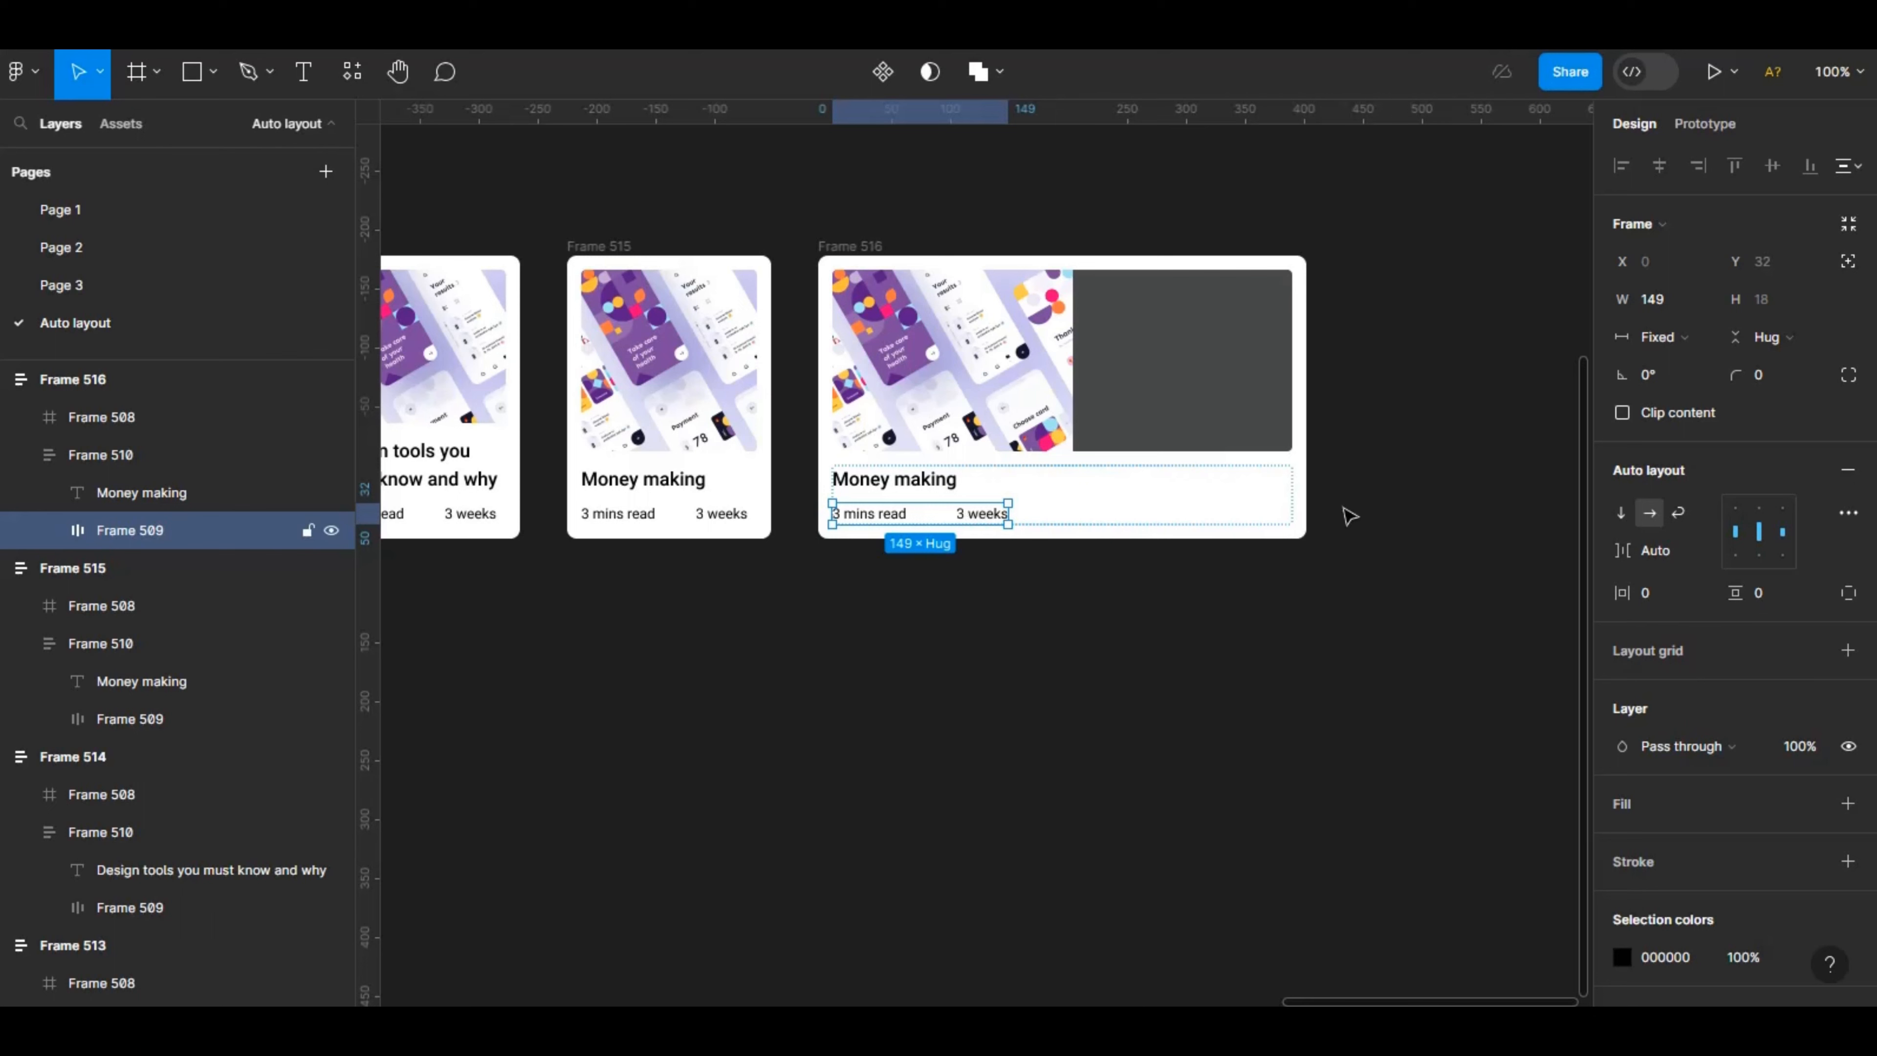
Set the width of the fourth card's read-time row to fill container.
{"action": "left_click", "coordinate": [1669, 339]}
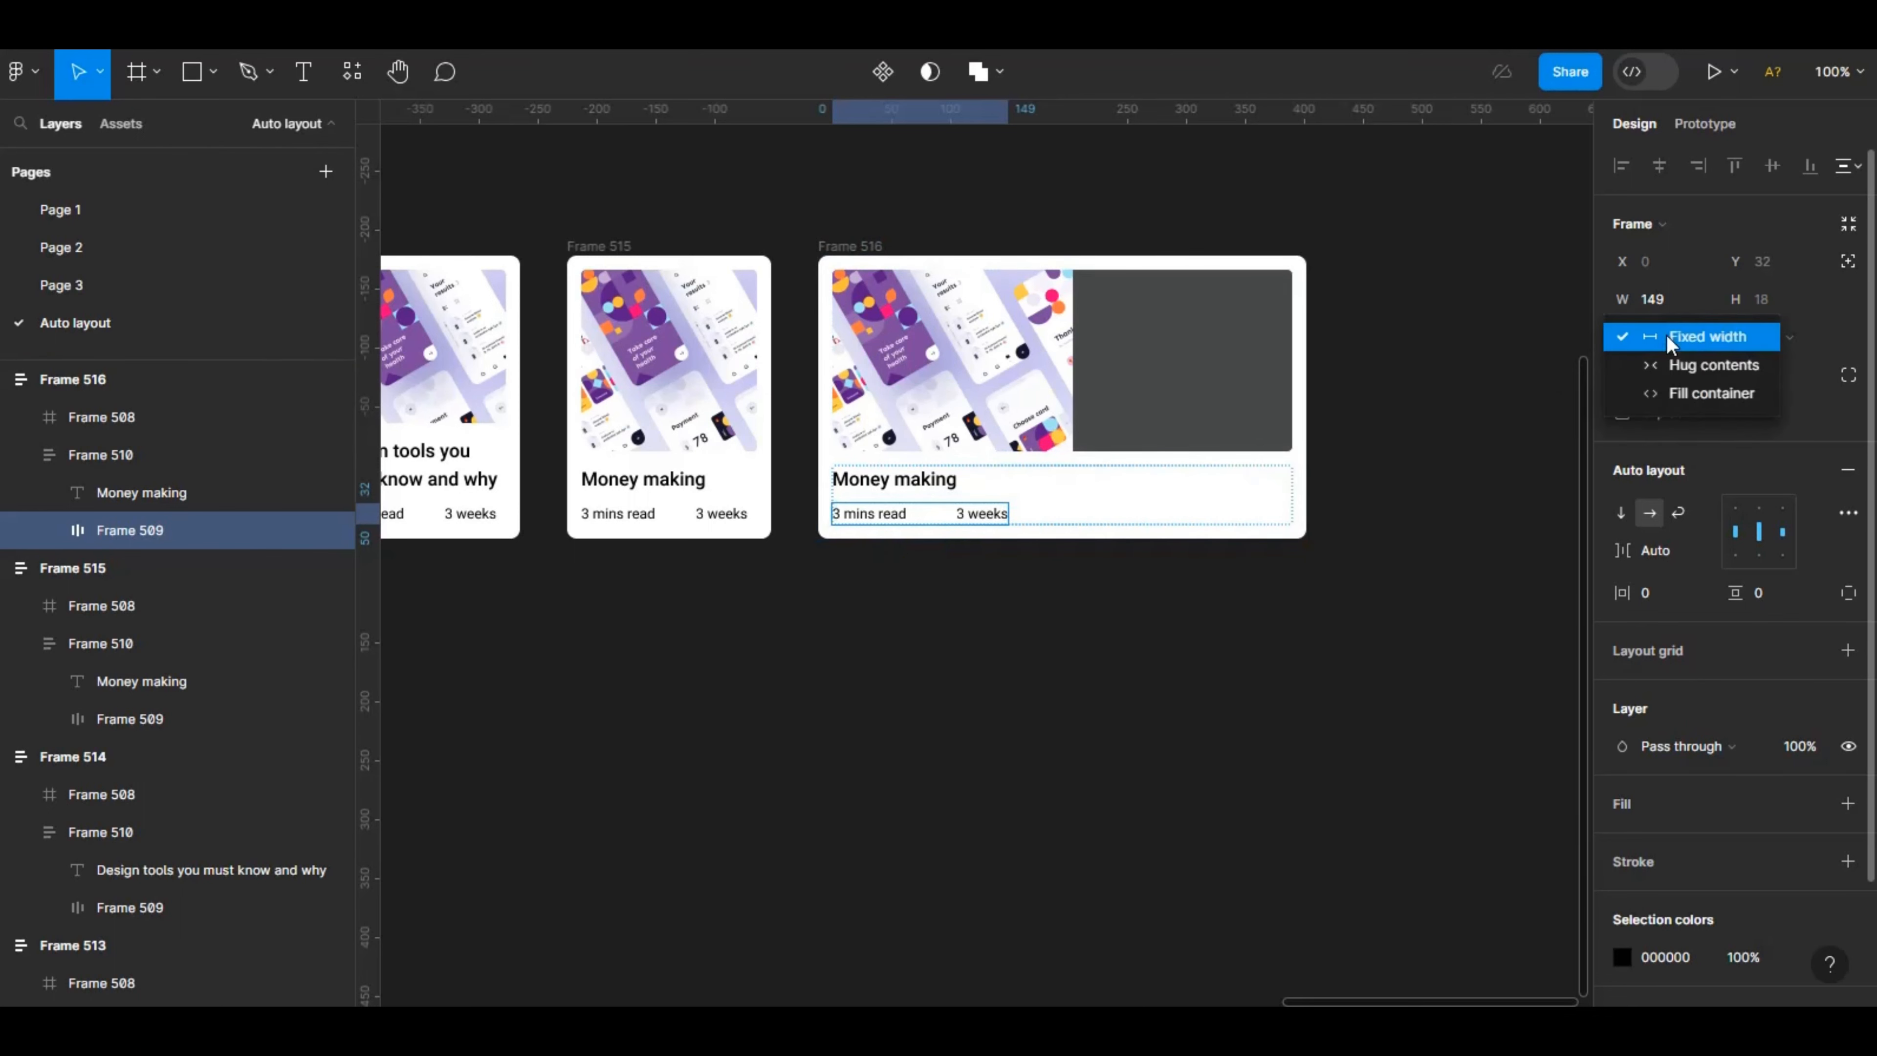
{"action": "left_click", "coordinate": [1676, 390]}
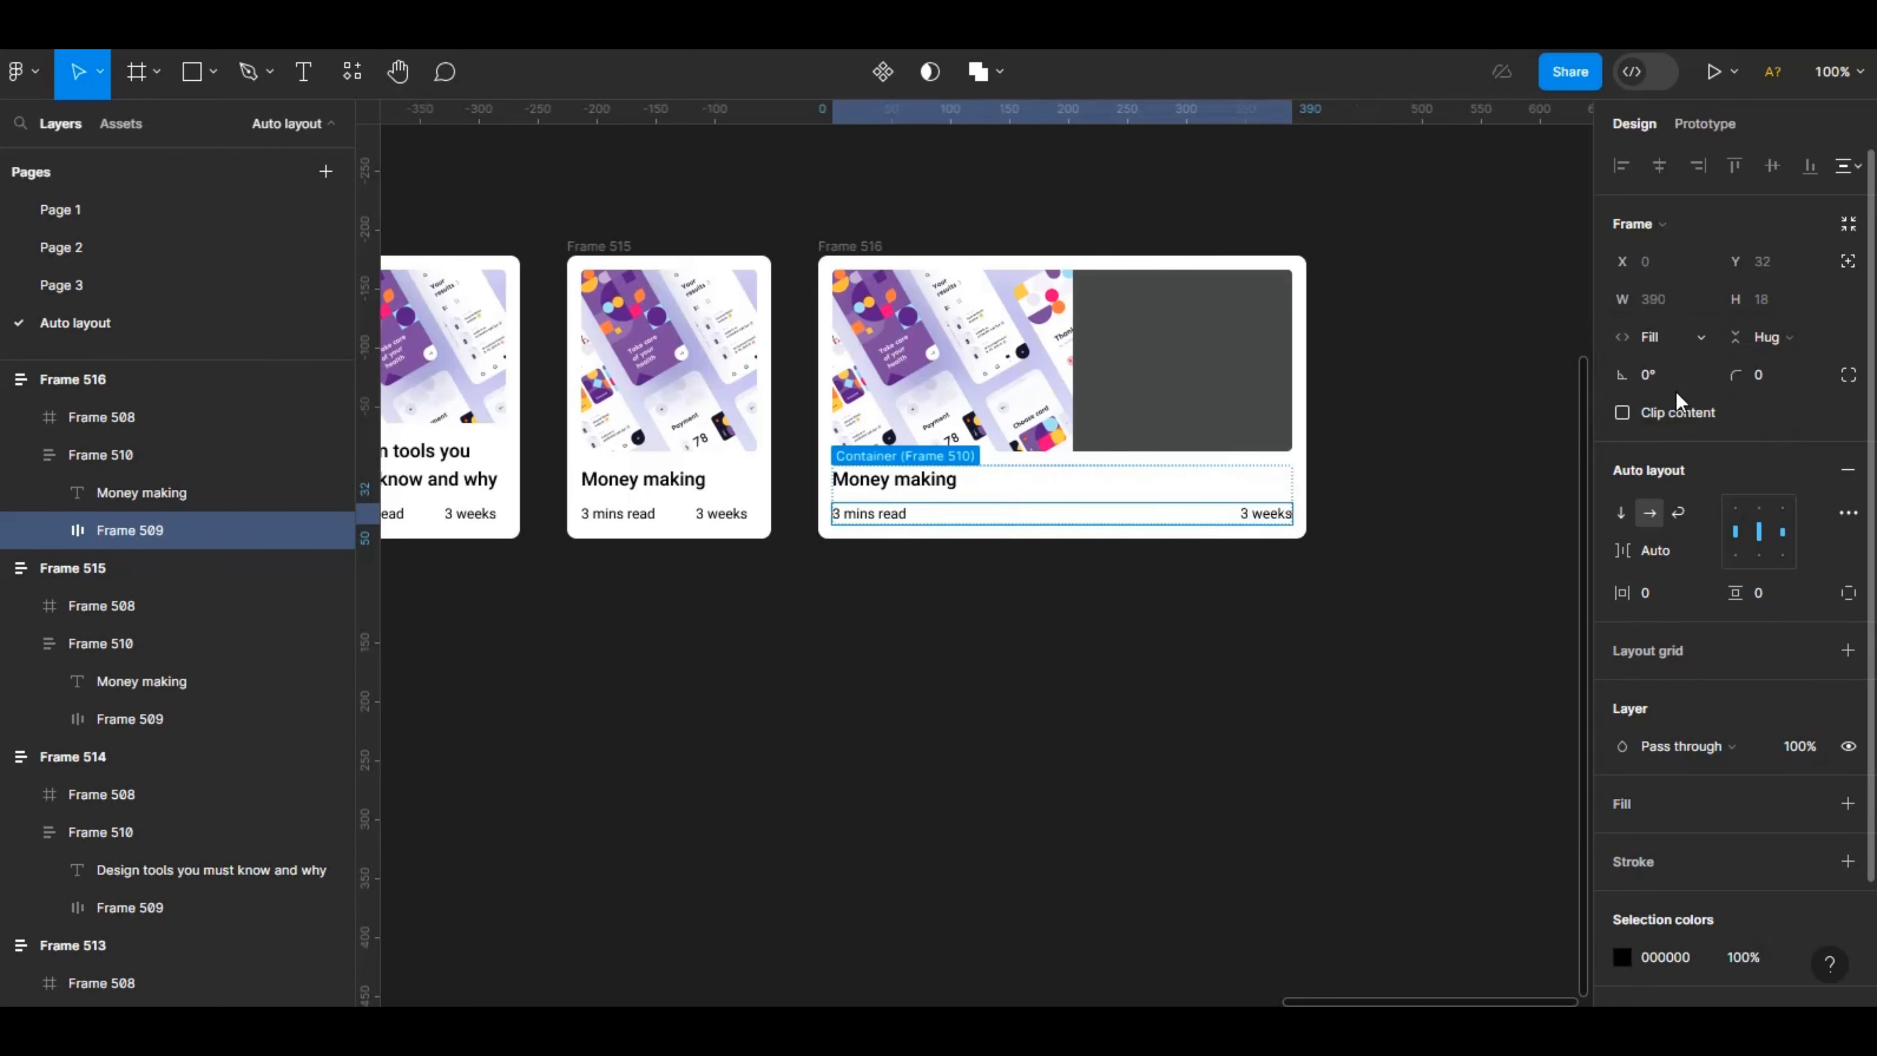
{"action": "left_click", "coordinate": [1148, 389]}
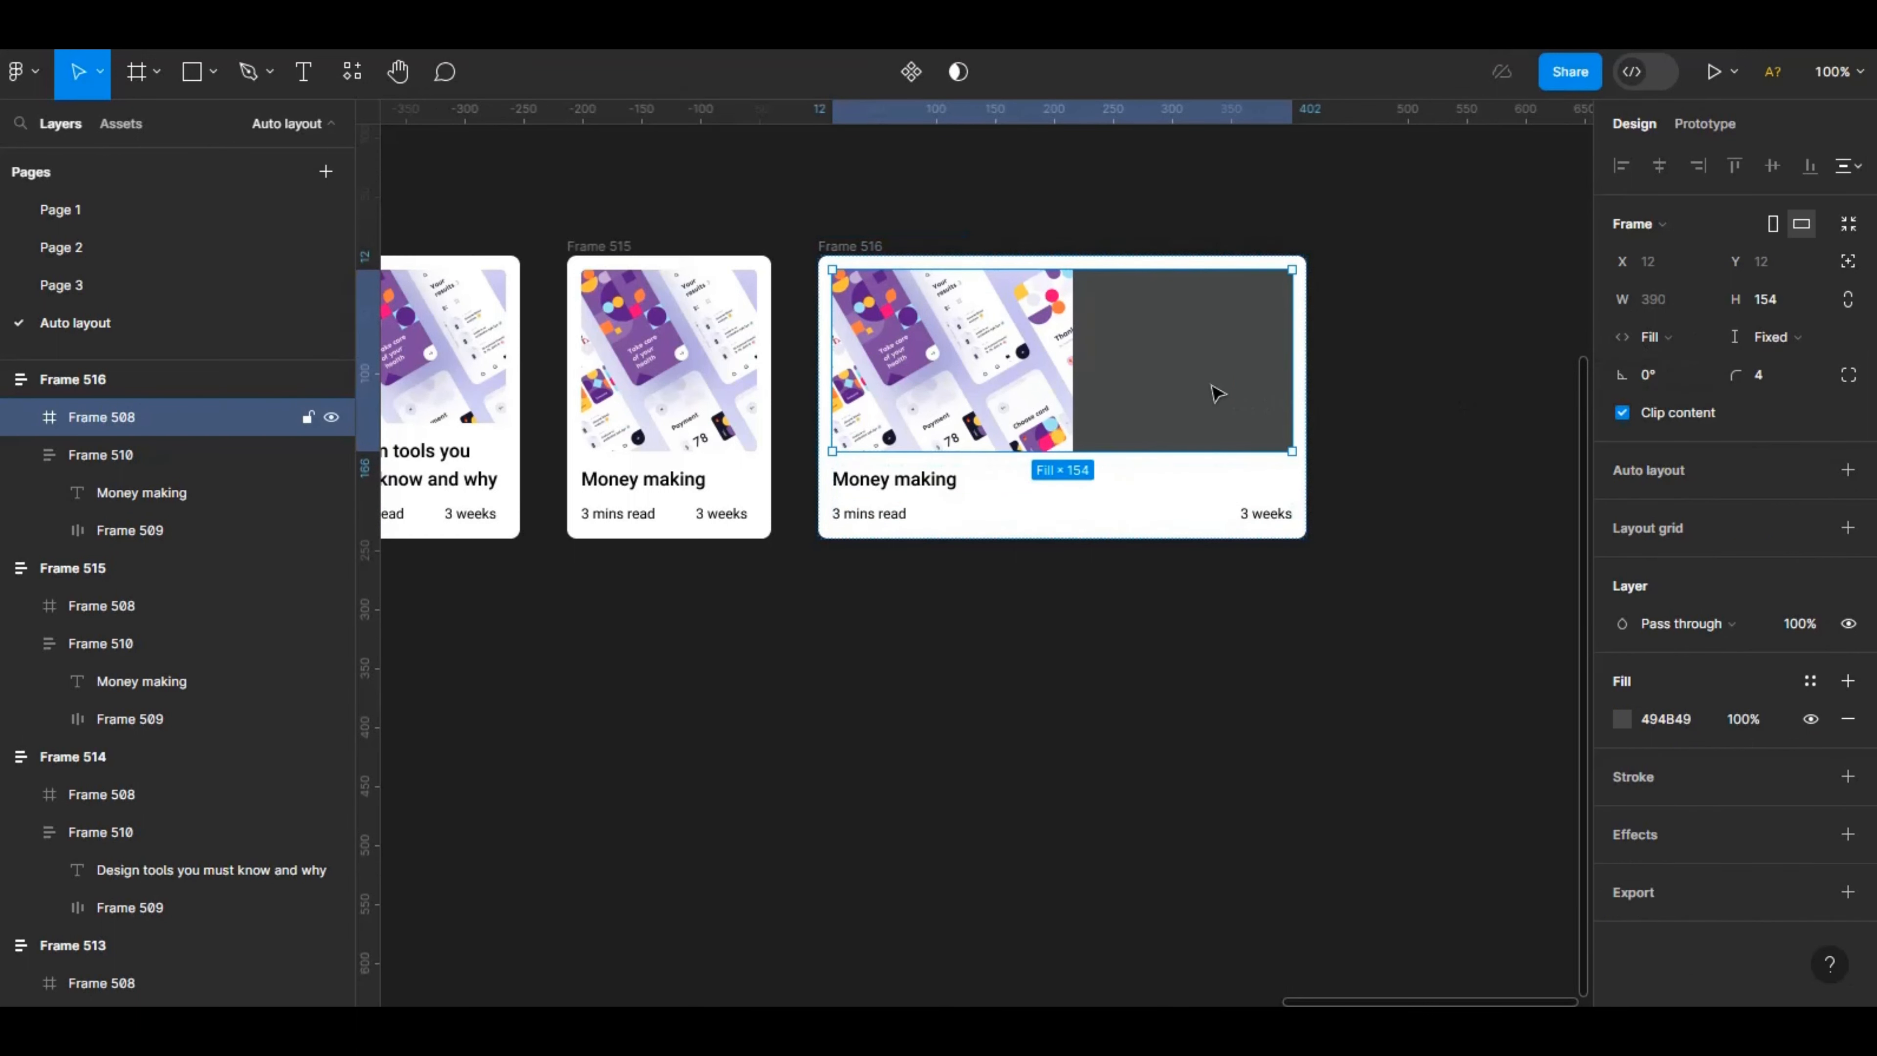
Change the fourth card's overall height from fixed to hug contents.
{"action": "left_click", "coordinate": [858, 251]}
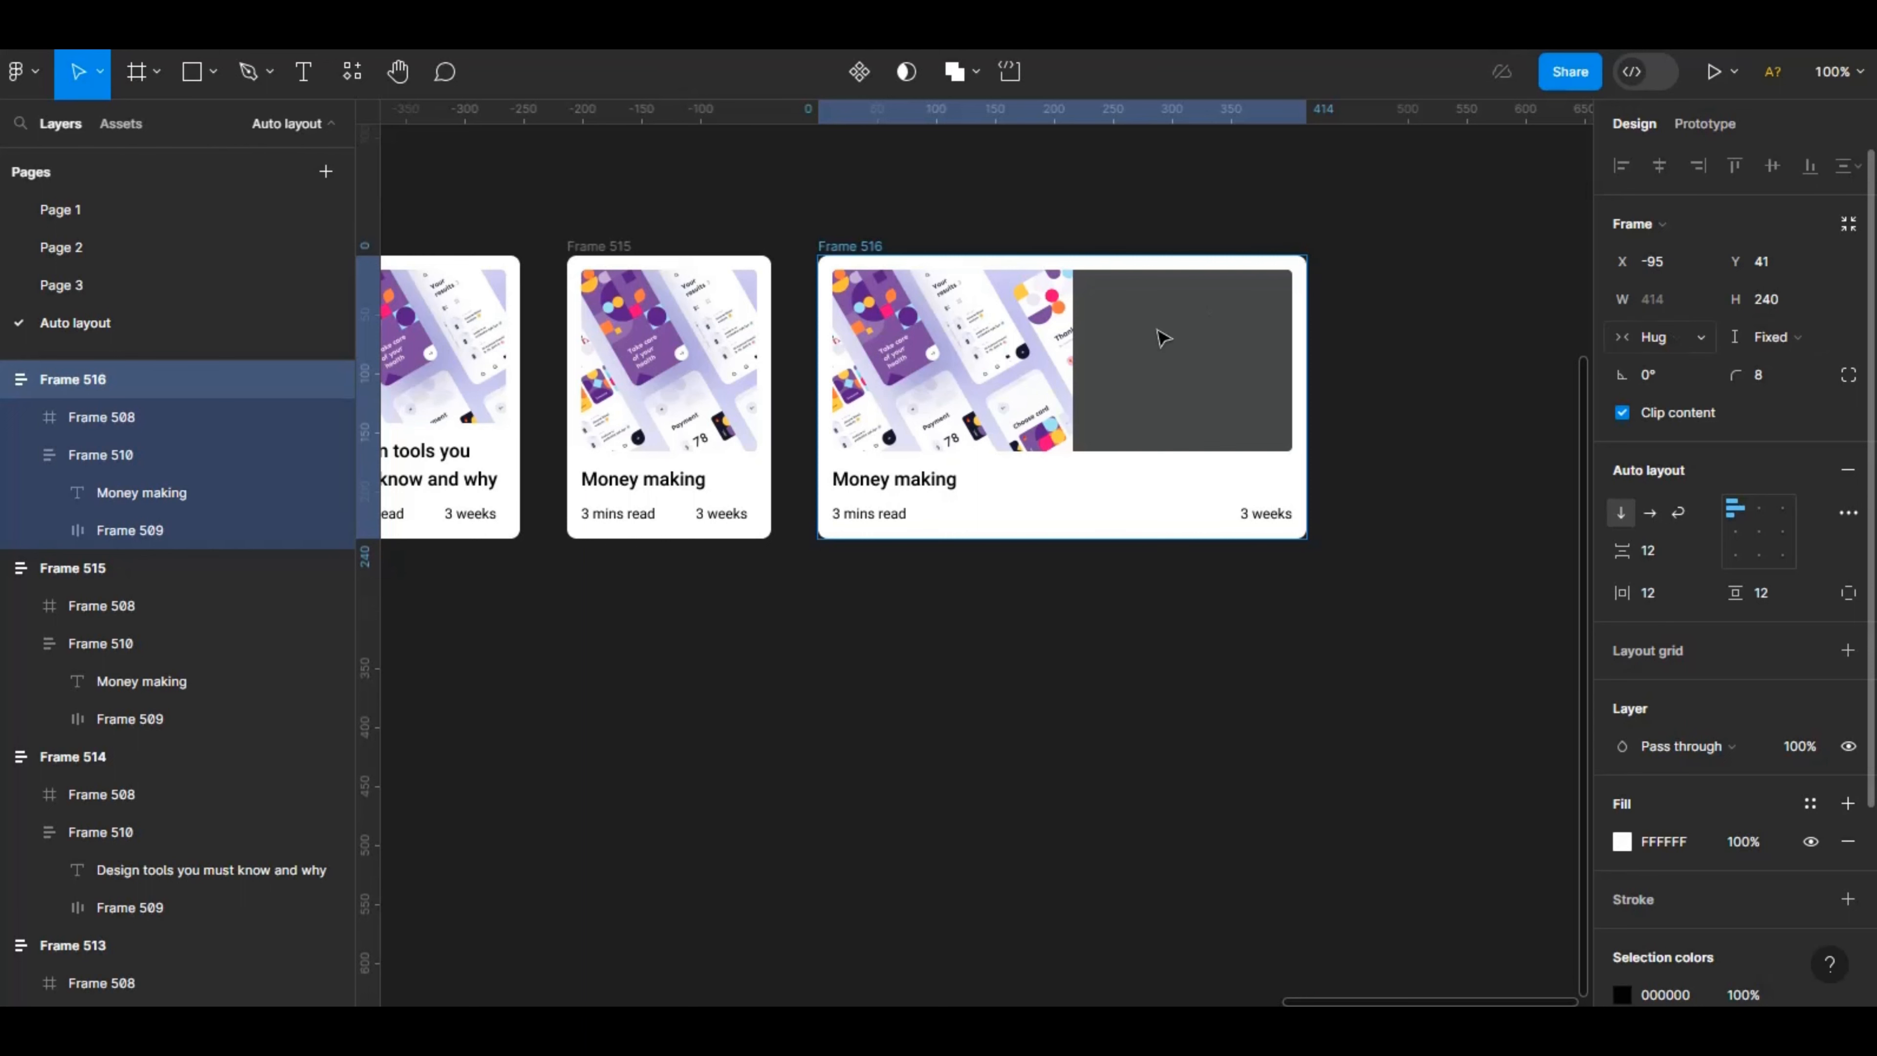
{"action": "left_click", "coordinate": [1777, 337]}
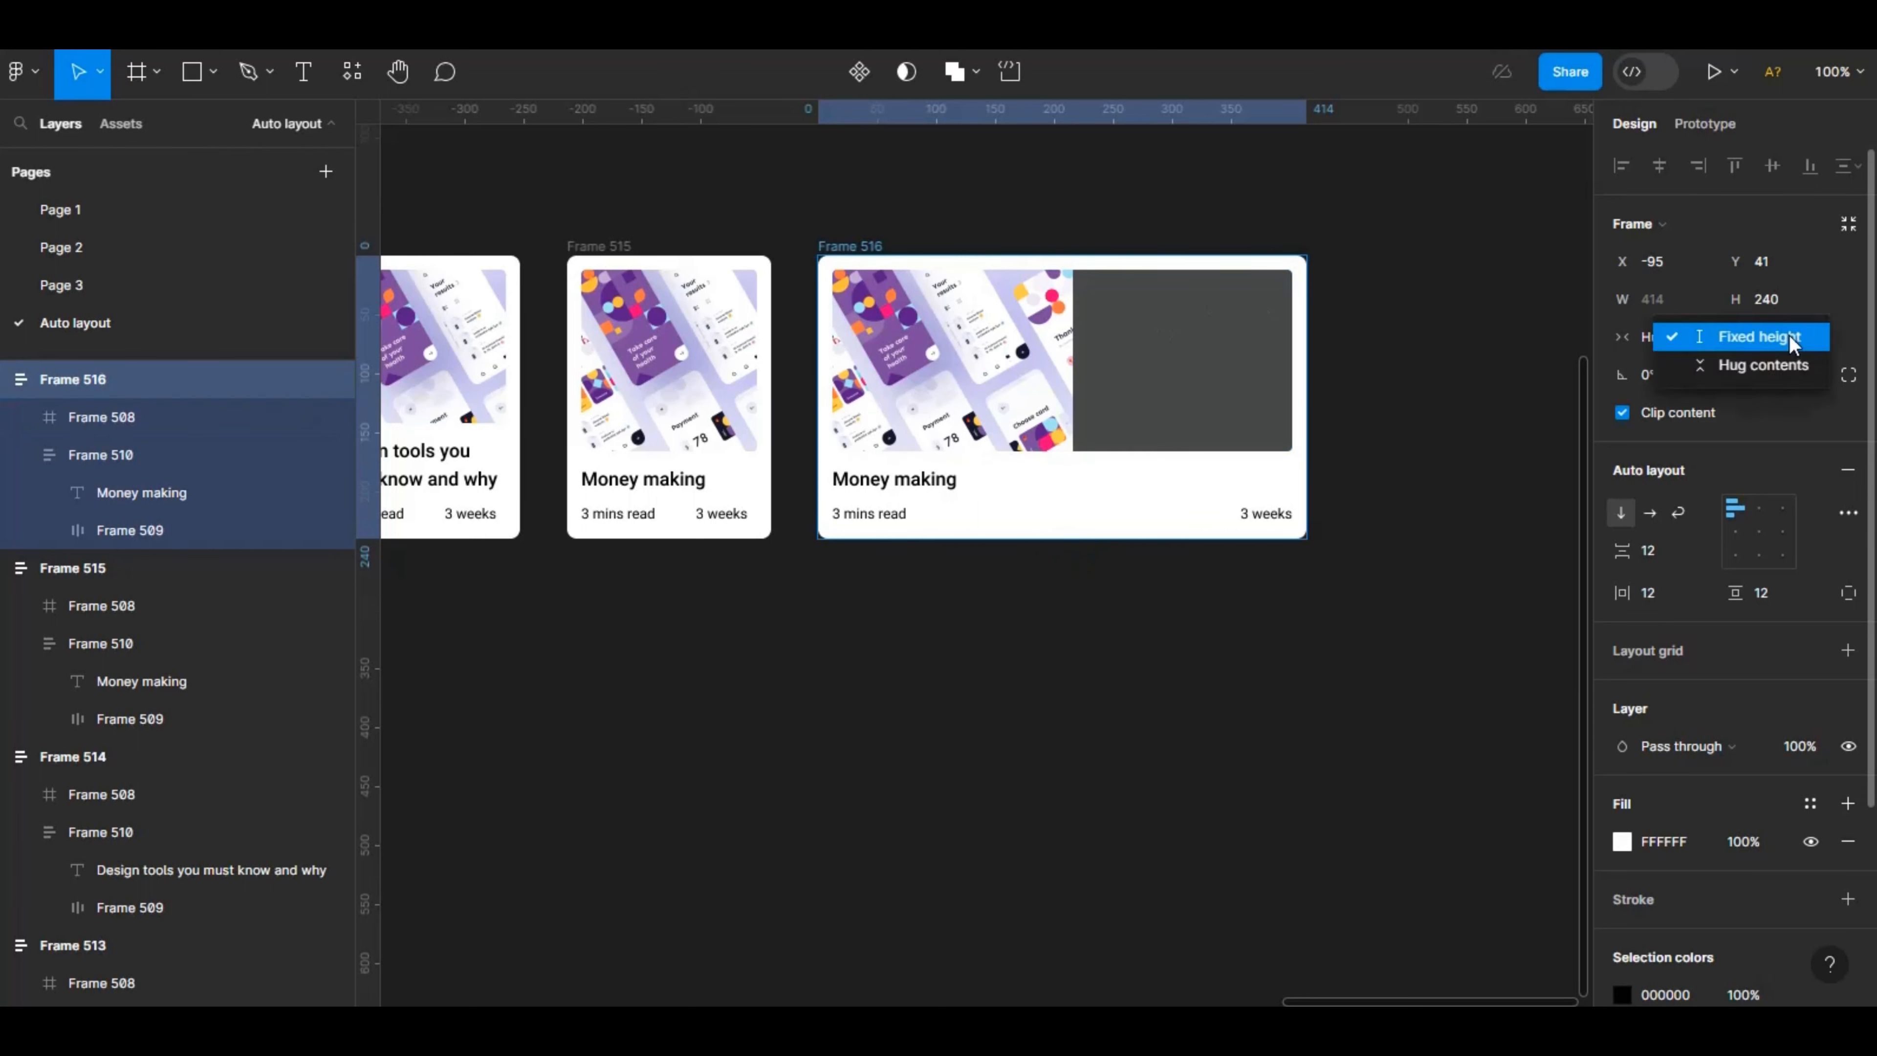
{"action": "left_click", "coordinate": [1789, 363]}
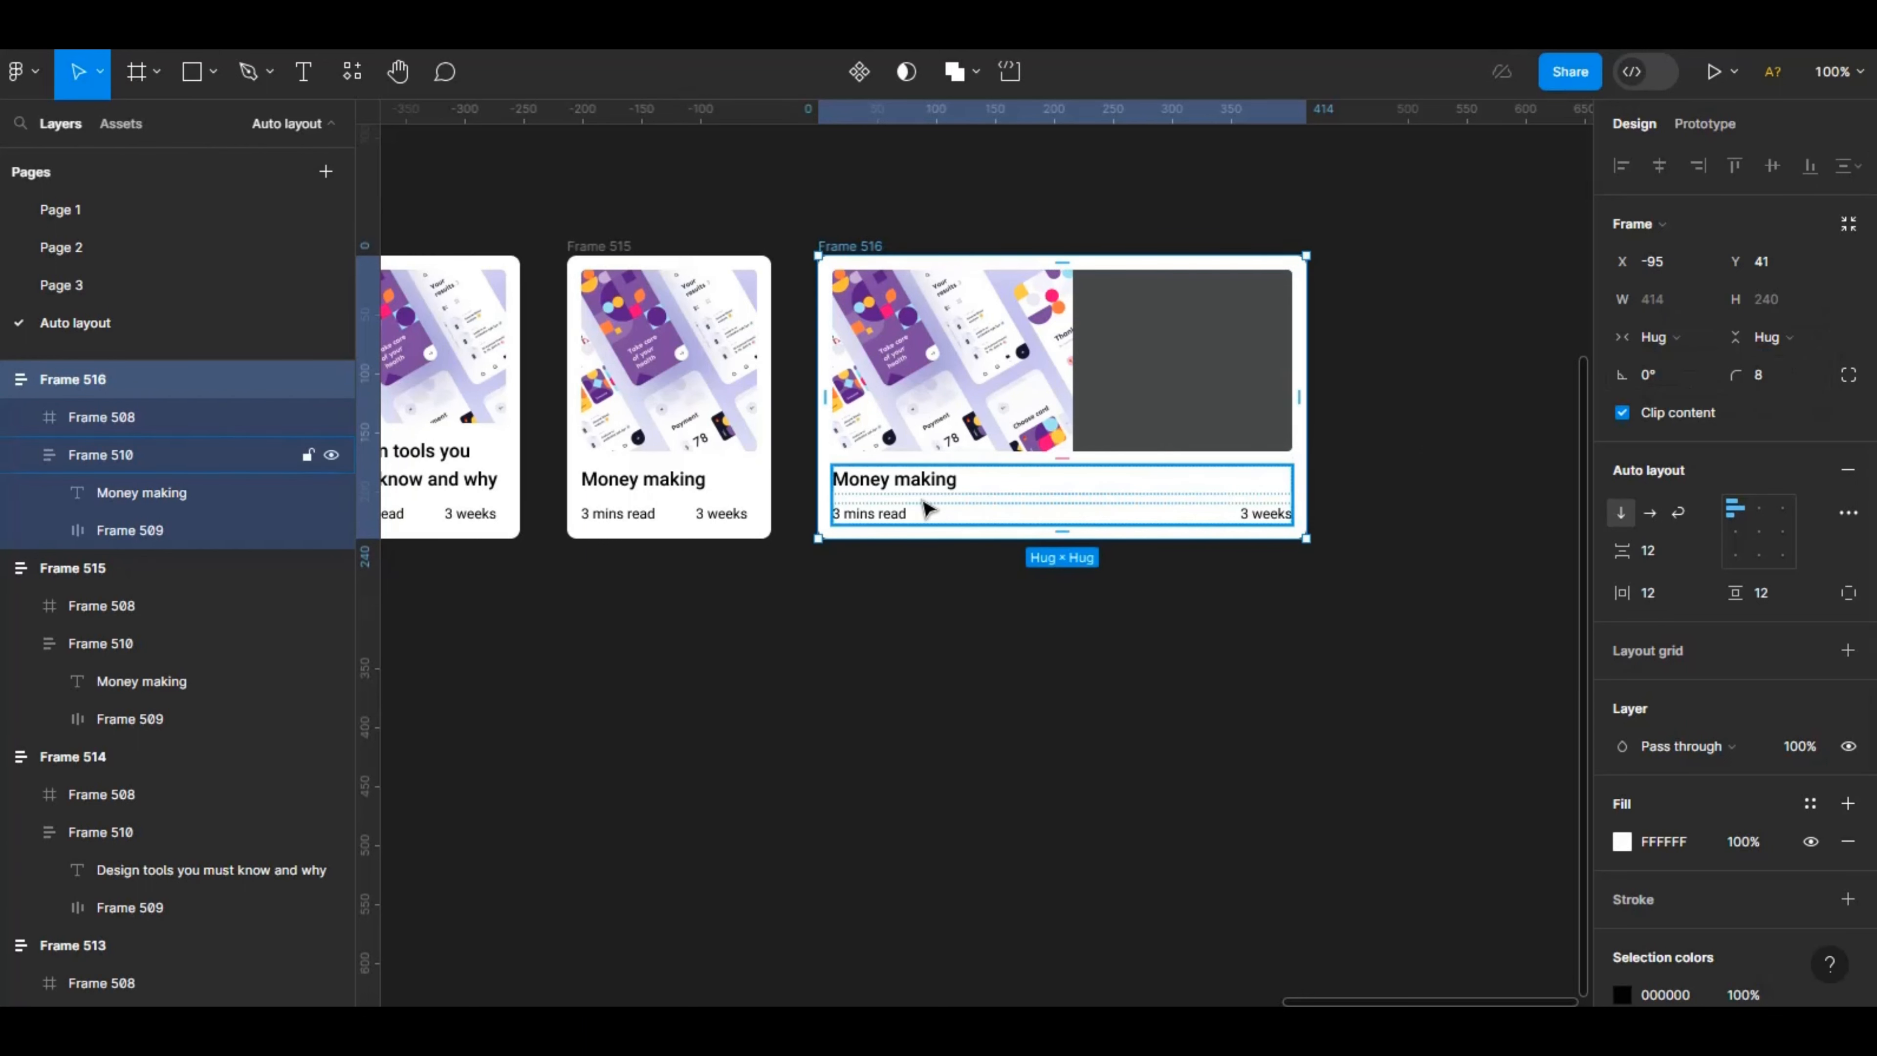
Test the fourth card's resizing by narrowing its "Money making" title text to 197 and widening it to 416.
{"action": "left_click", "coordinate": [990, 396]}
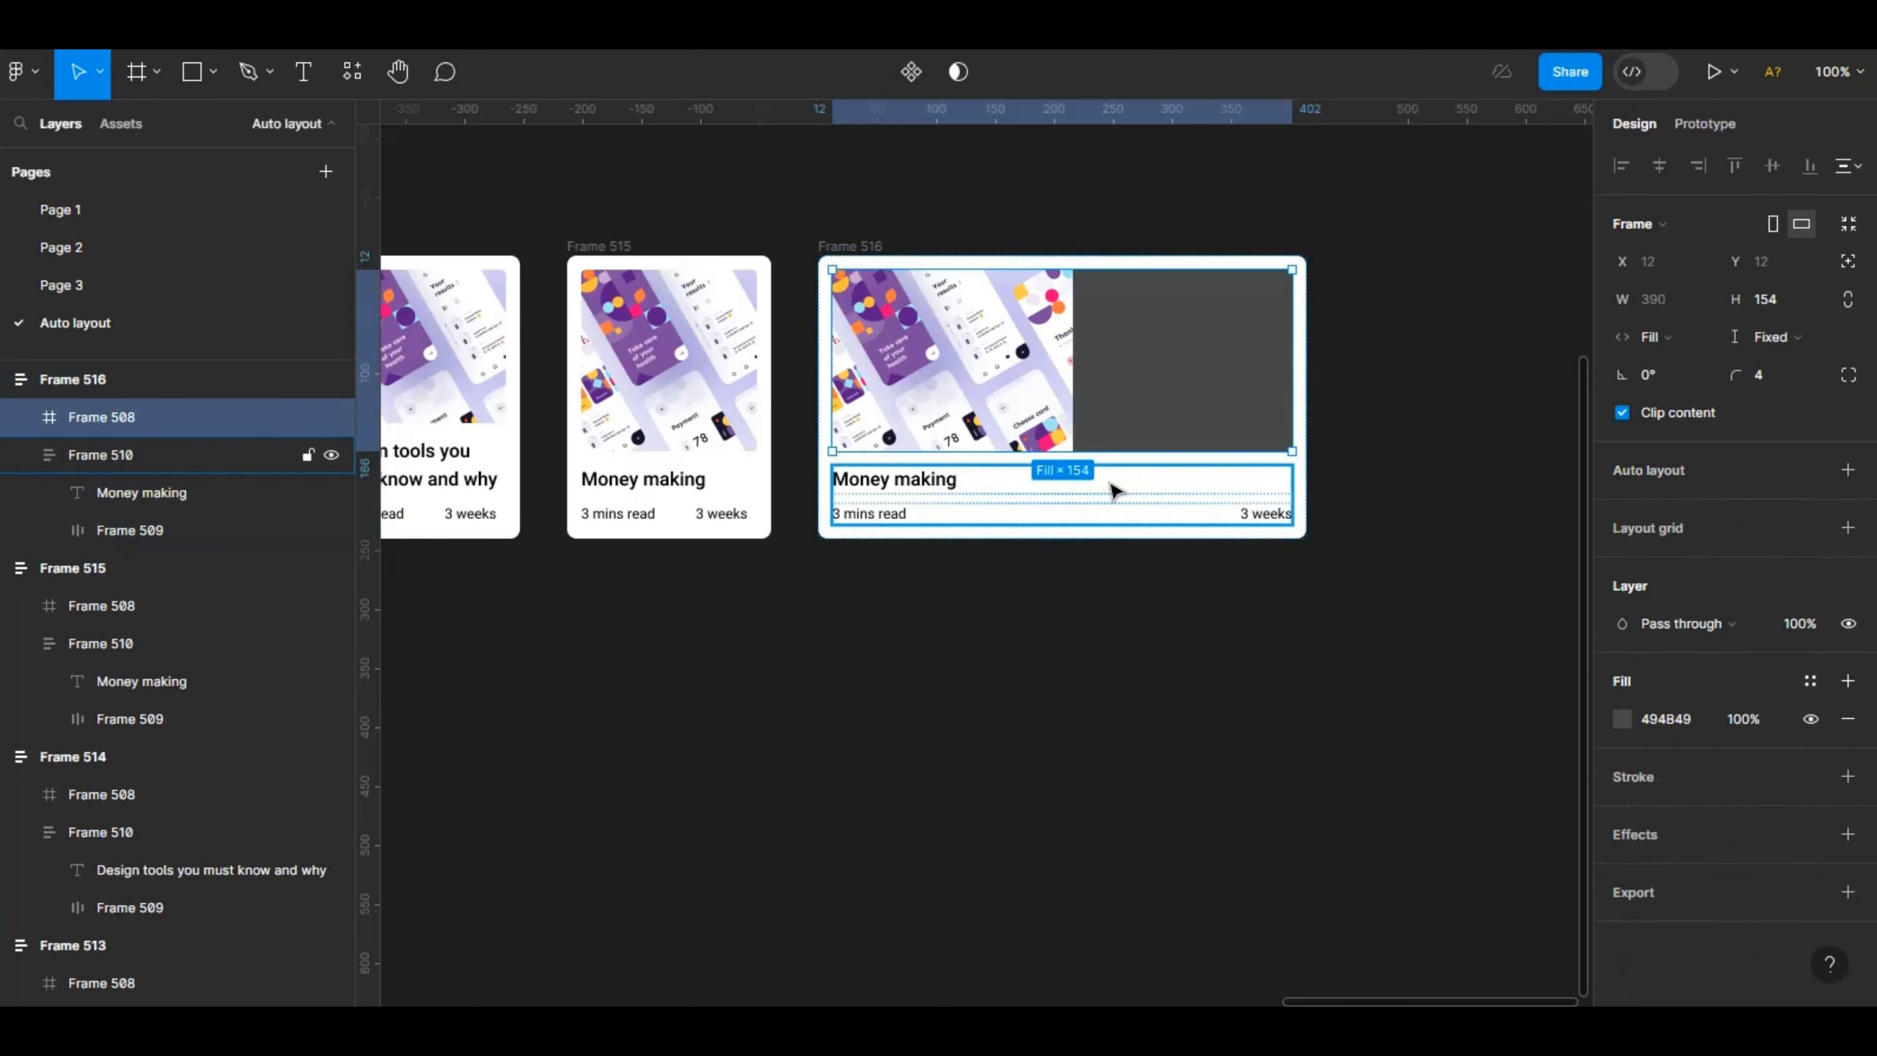
{"action": "left_click", "coordinate": [1042, 493]}
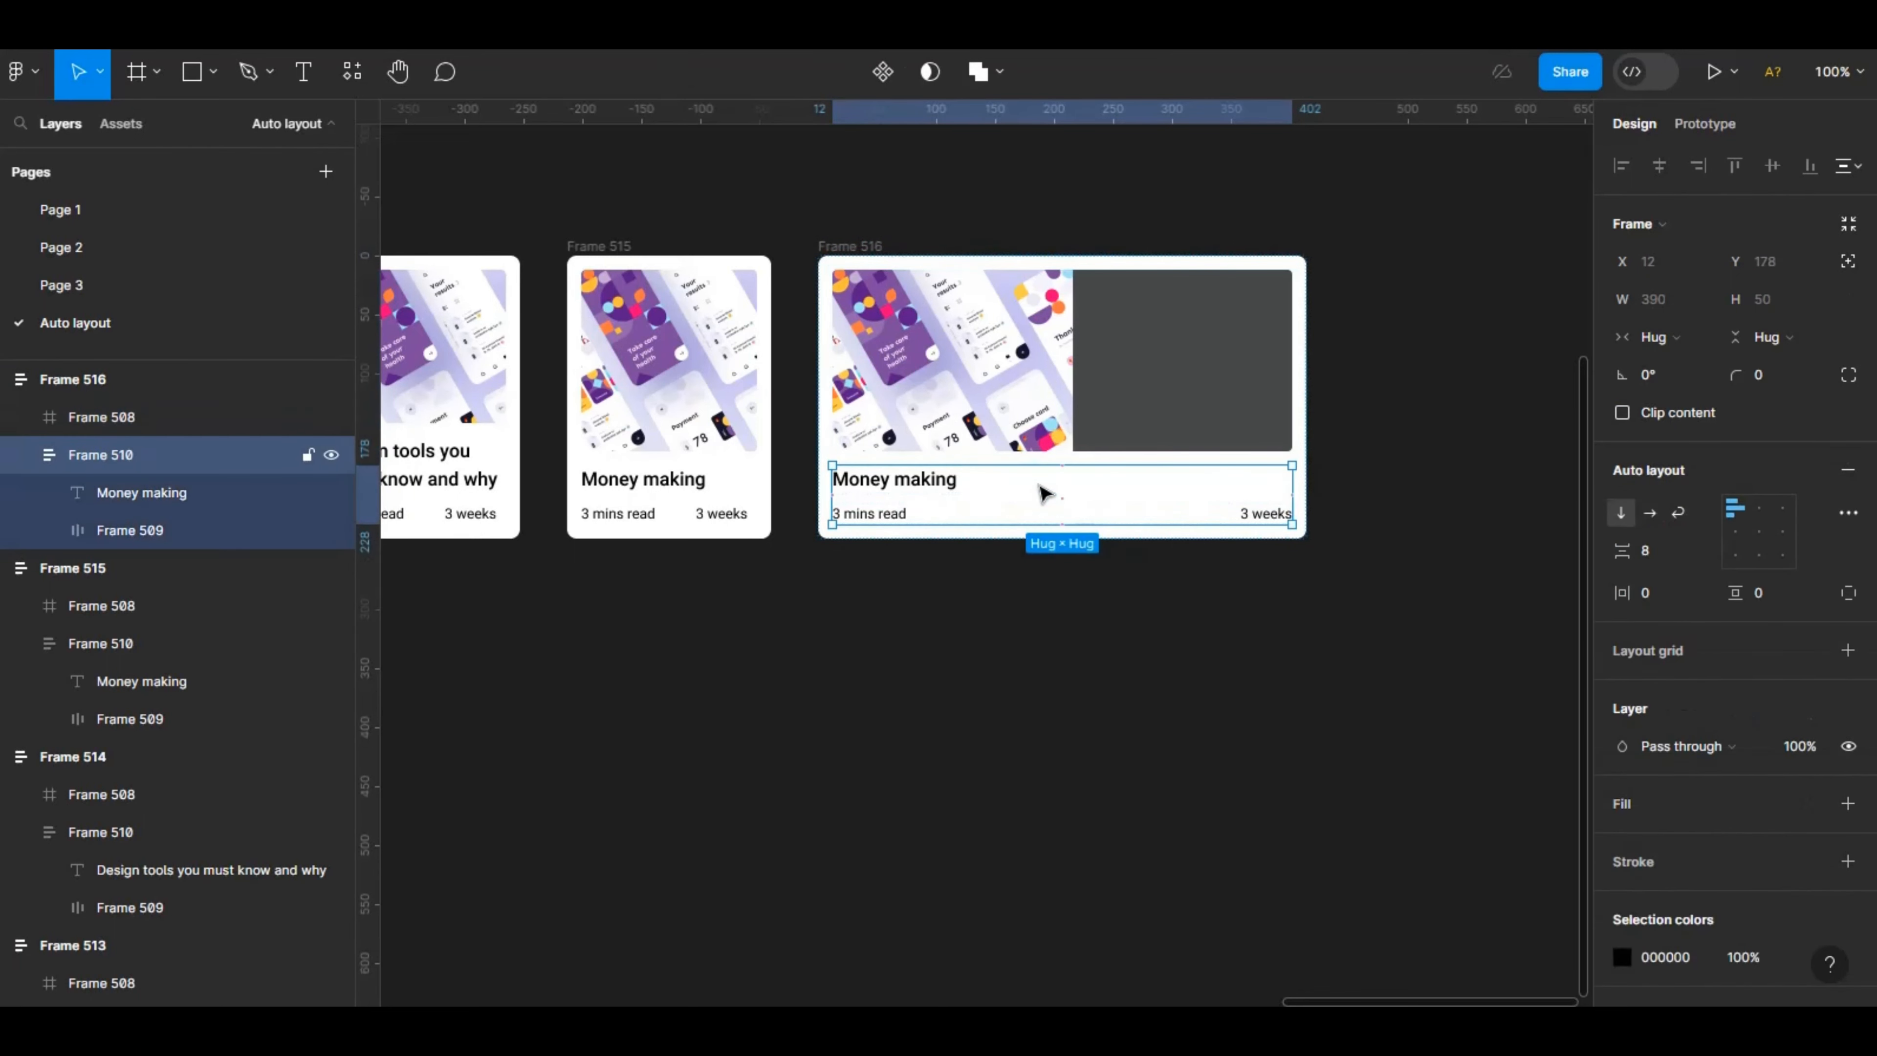
{"action": "left_click", "coordinate": [941, 485]}
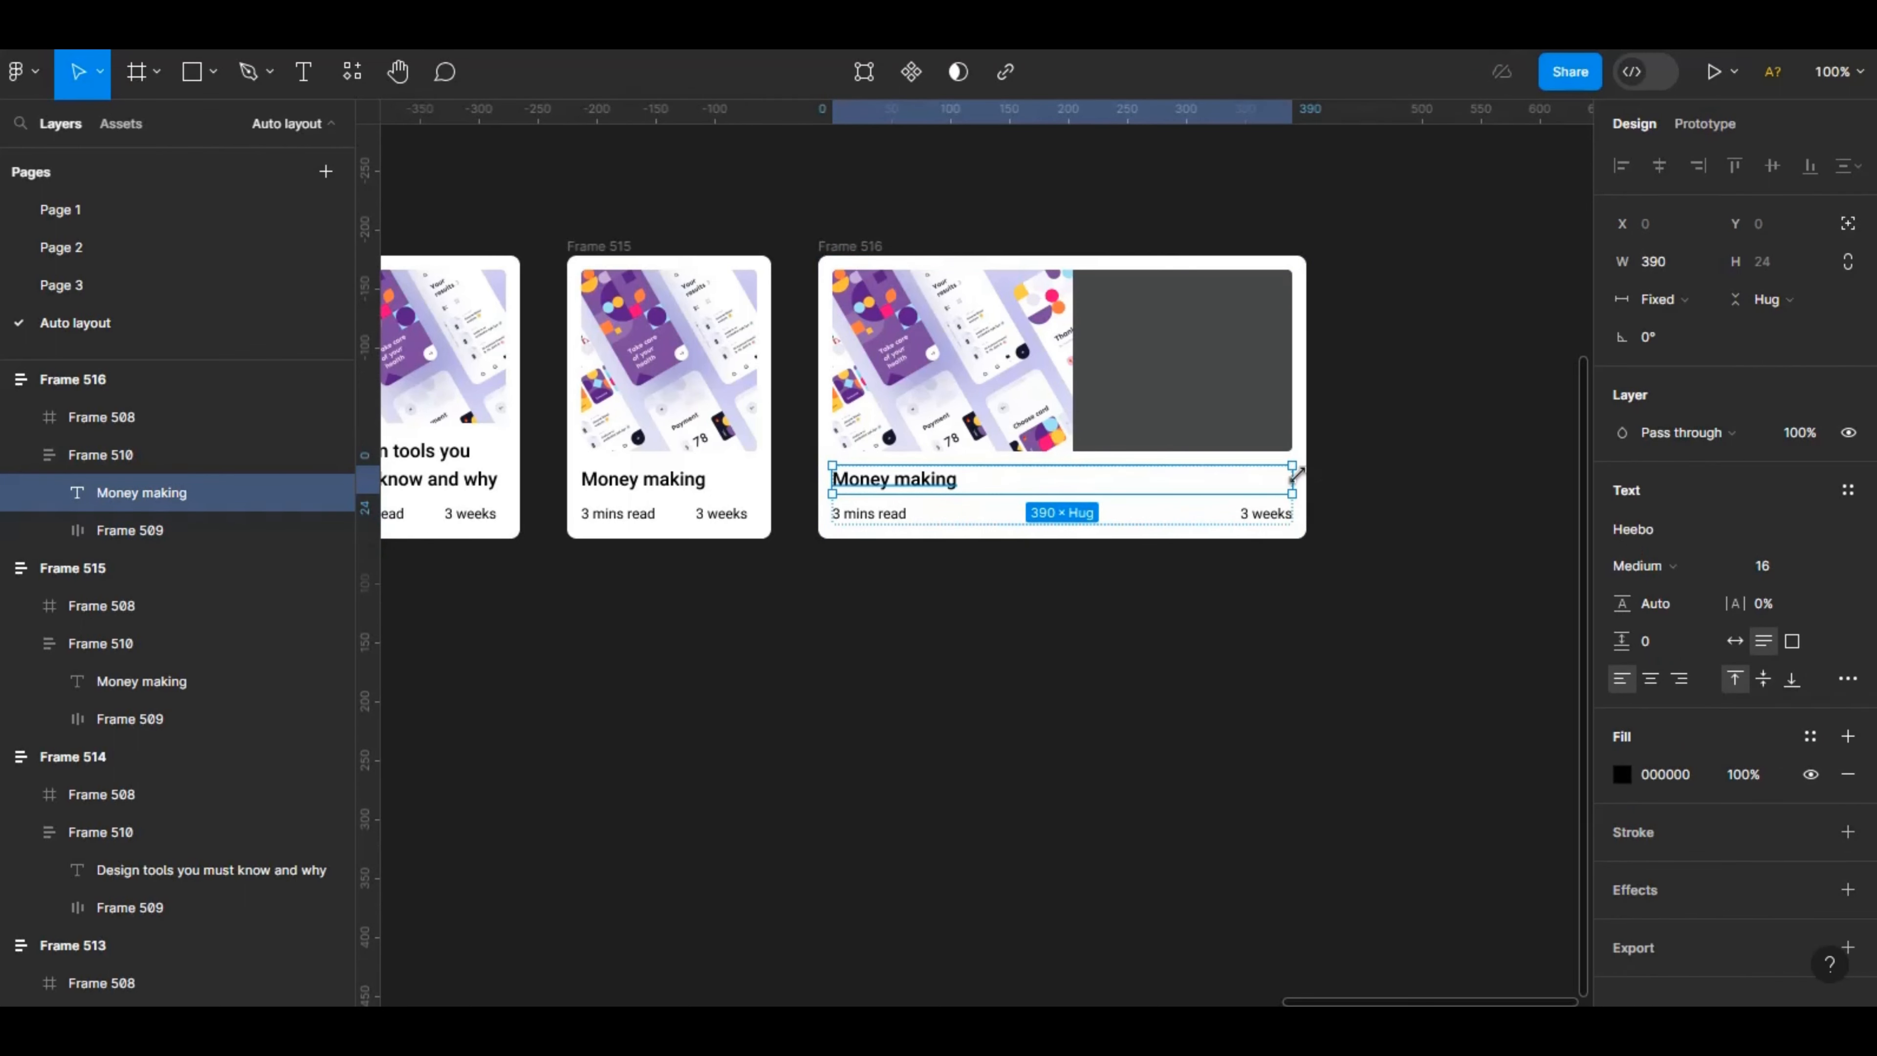
{"action": "left_click_drag", "start_coordinate": [1369, 470], "coordinate": [680, 478]}
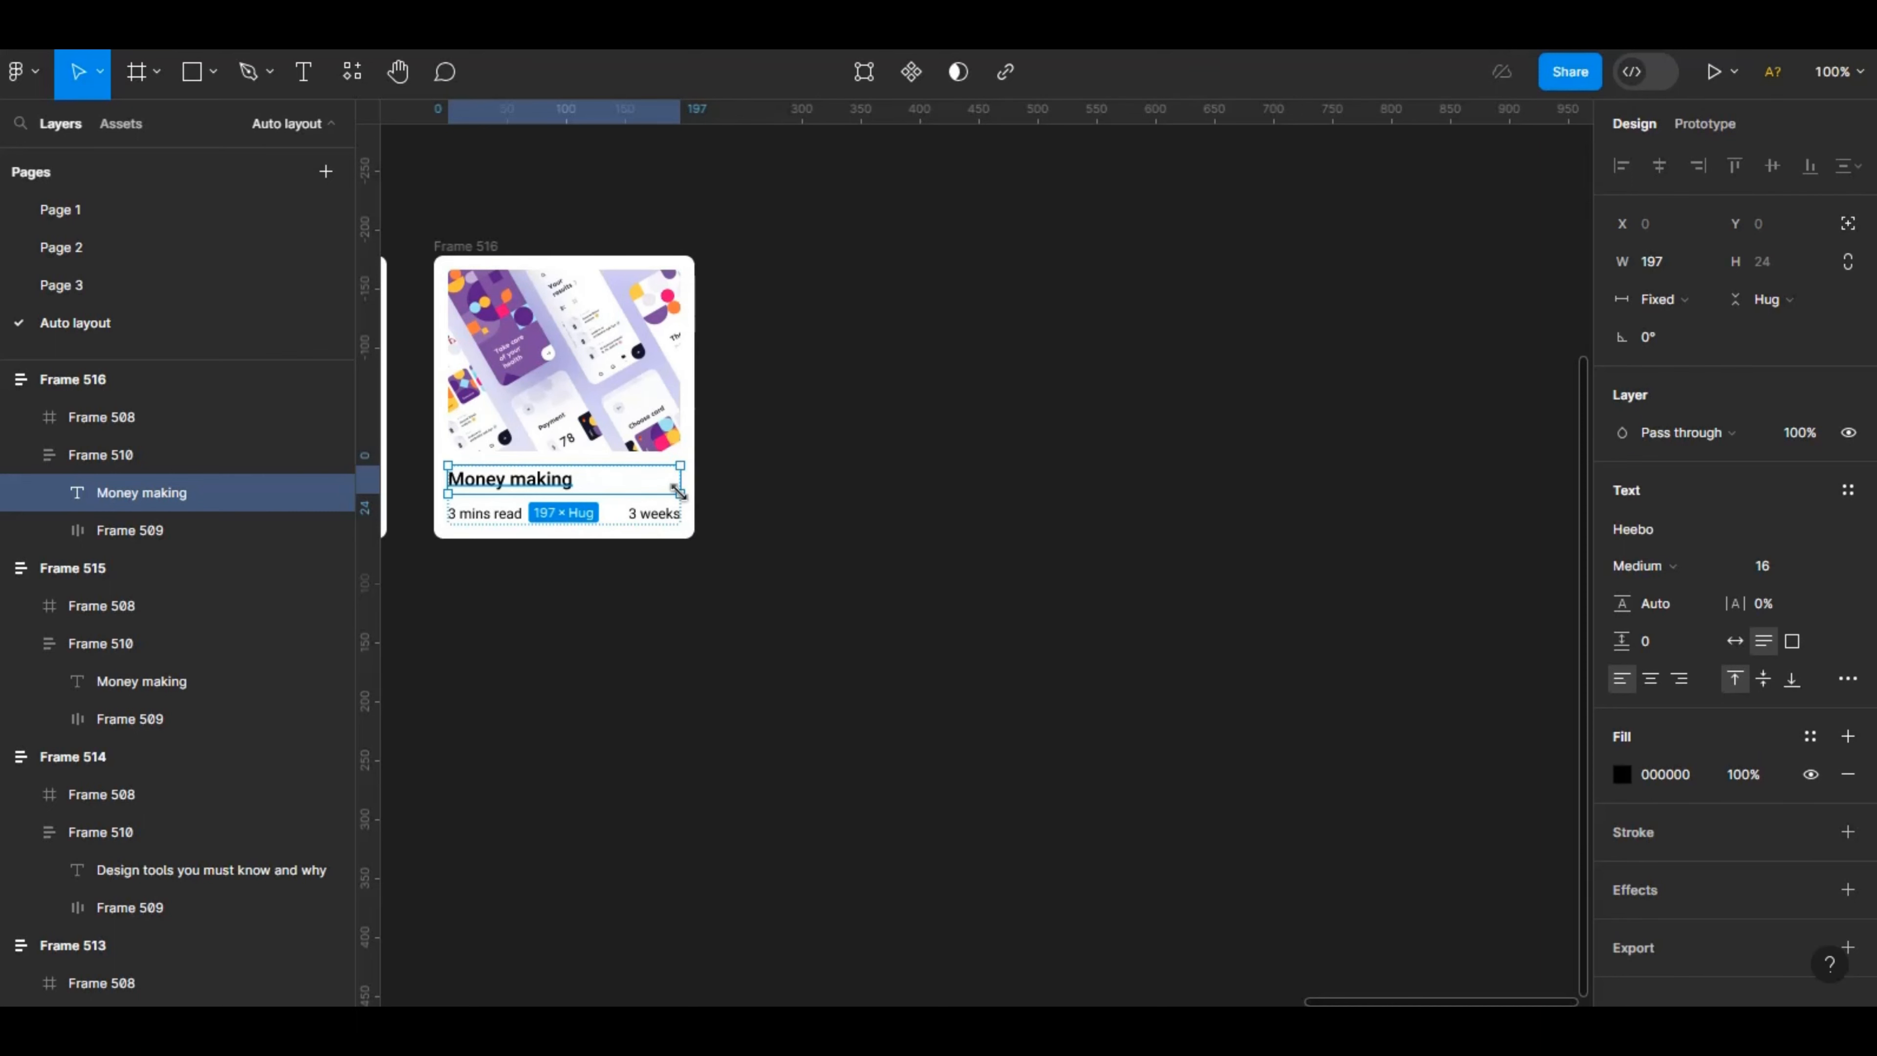
{"action": "left_click_drag", "start_coordinate": [678, 492], "coordinate": [938, 492]}
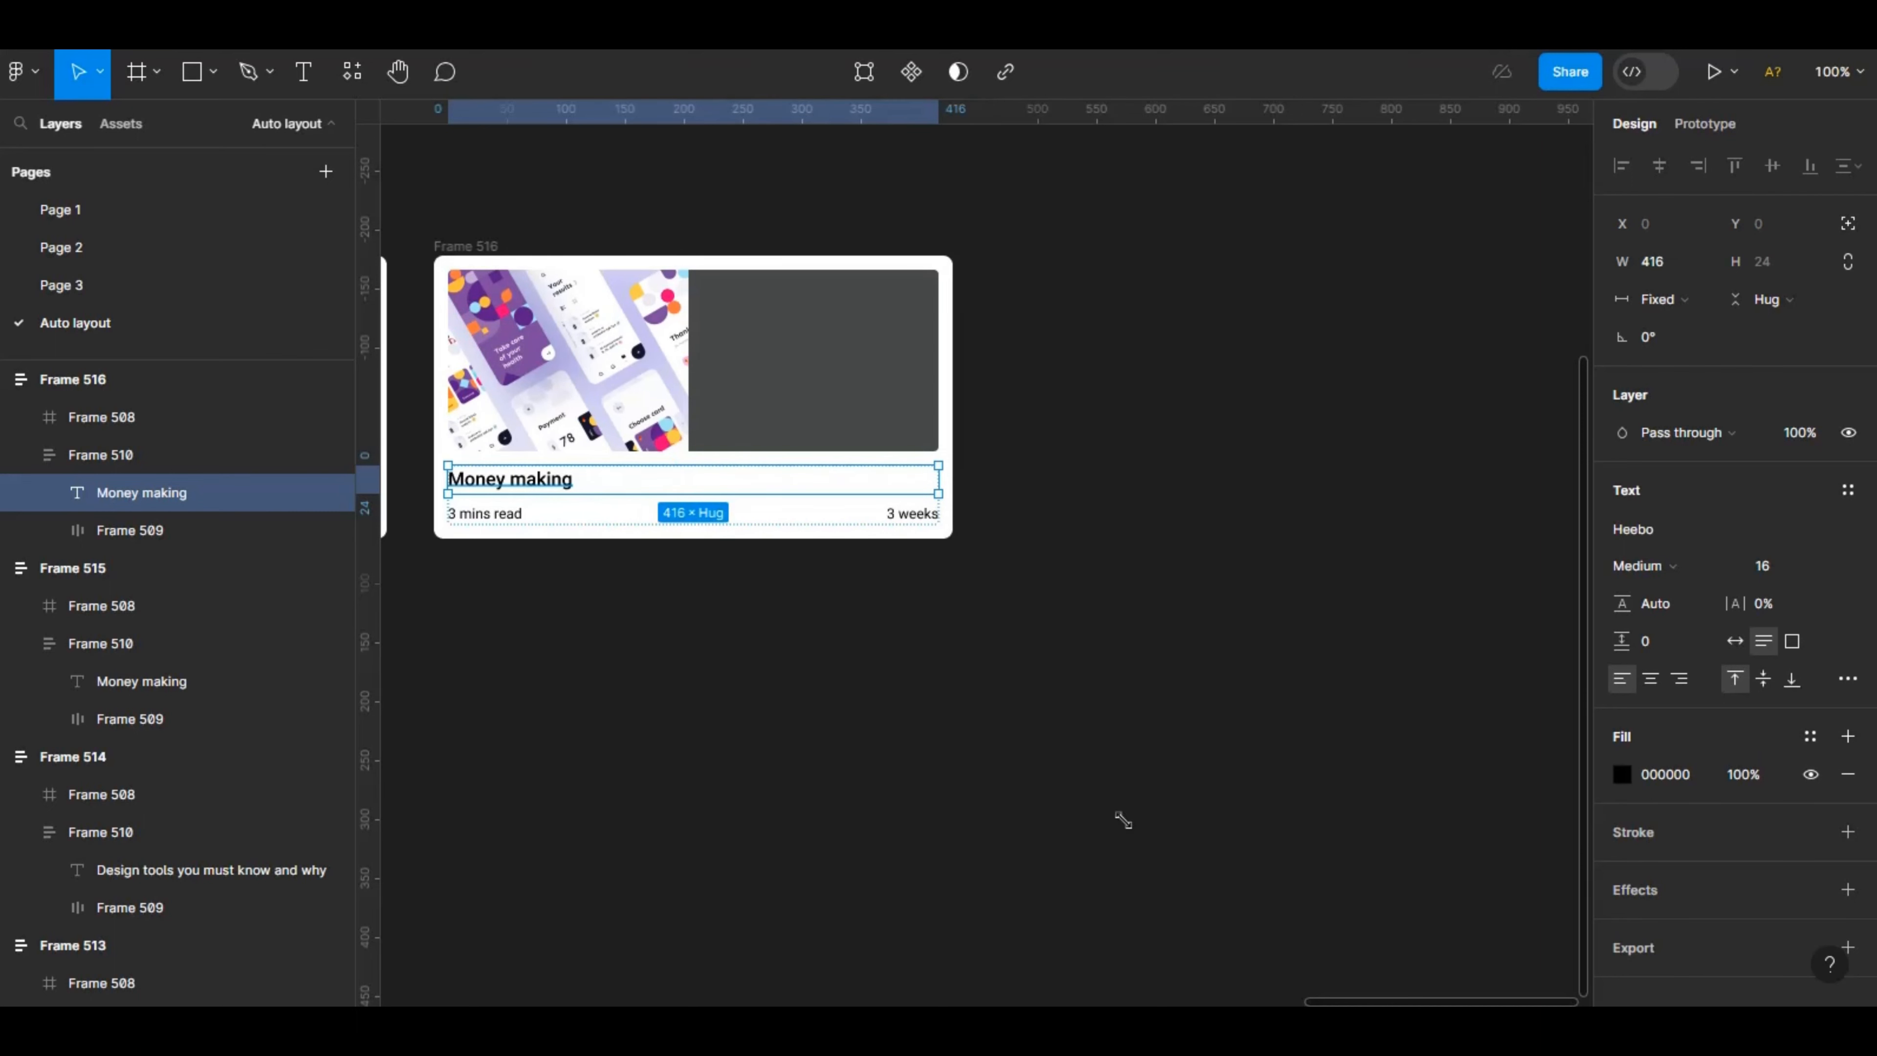
Enlarge the fourth card's image with the Scale tool to about 496 × 372 so it covers the image frame.
{"action": "left_click", "coordinate": [529, 353]}
{"action": "left_click", "coordinate": [529, 353]}
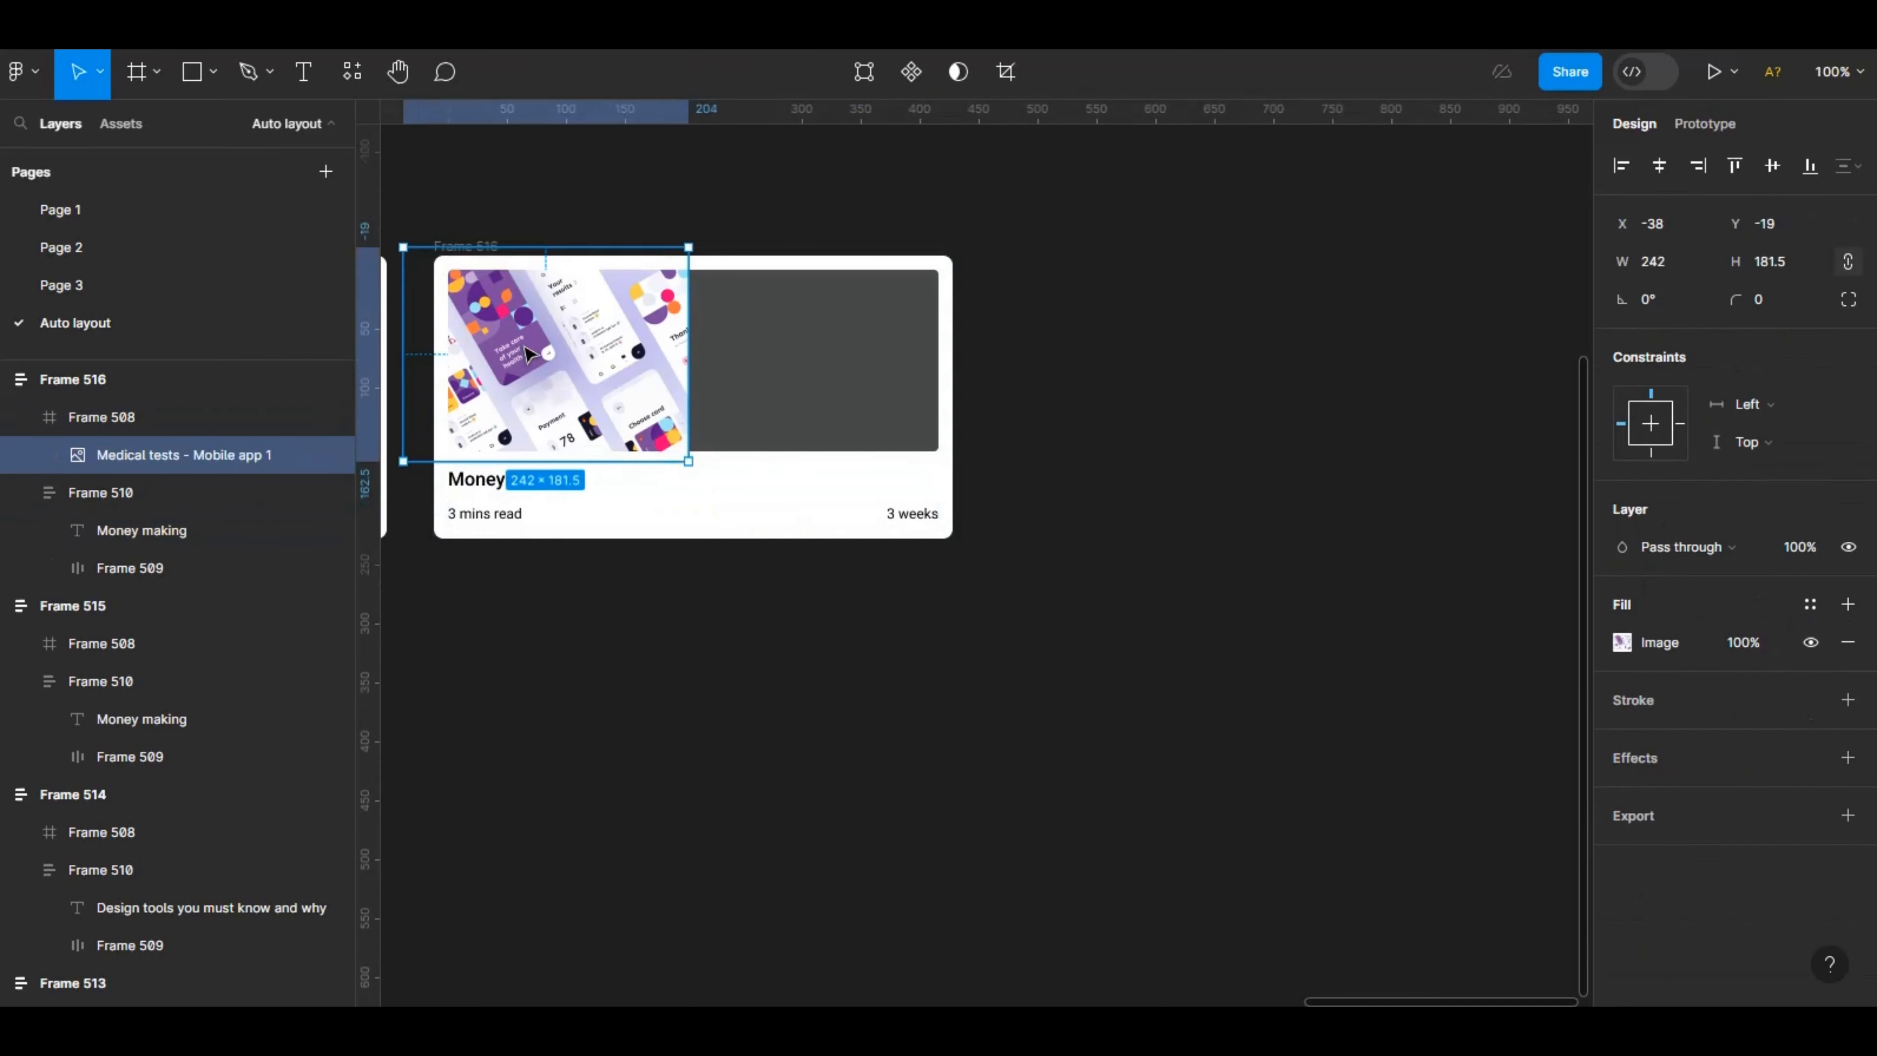
{"action": "key", "text": "k"}
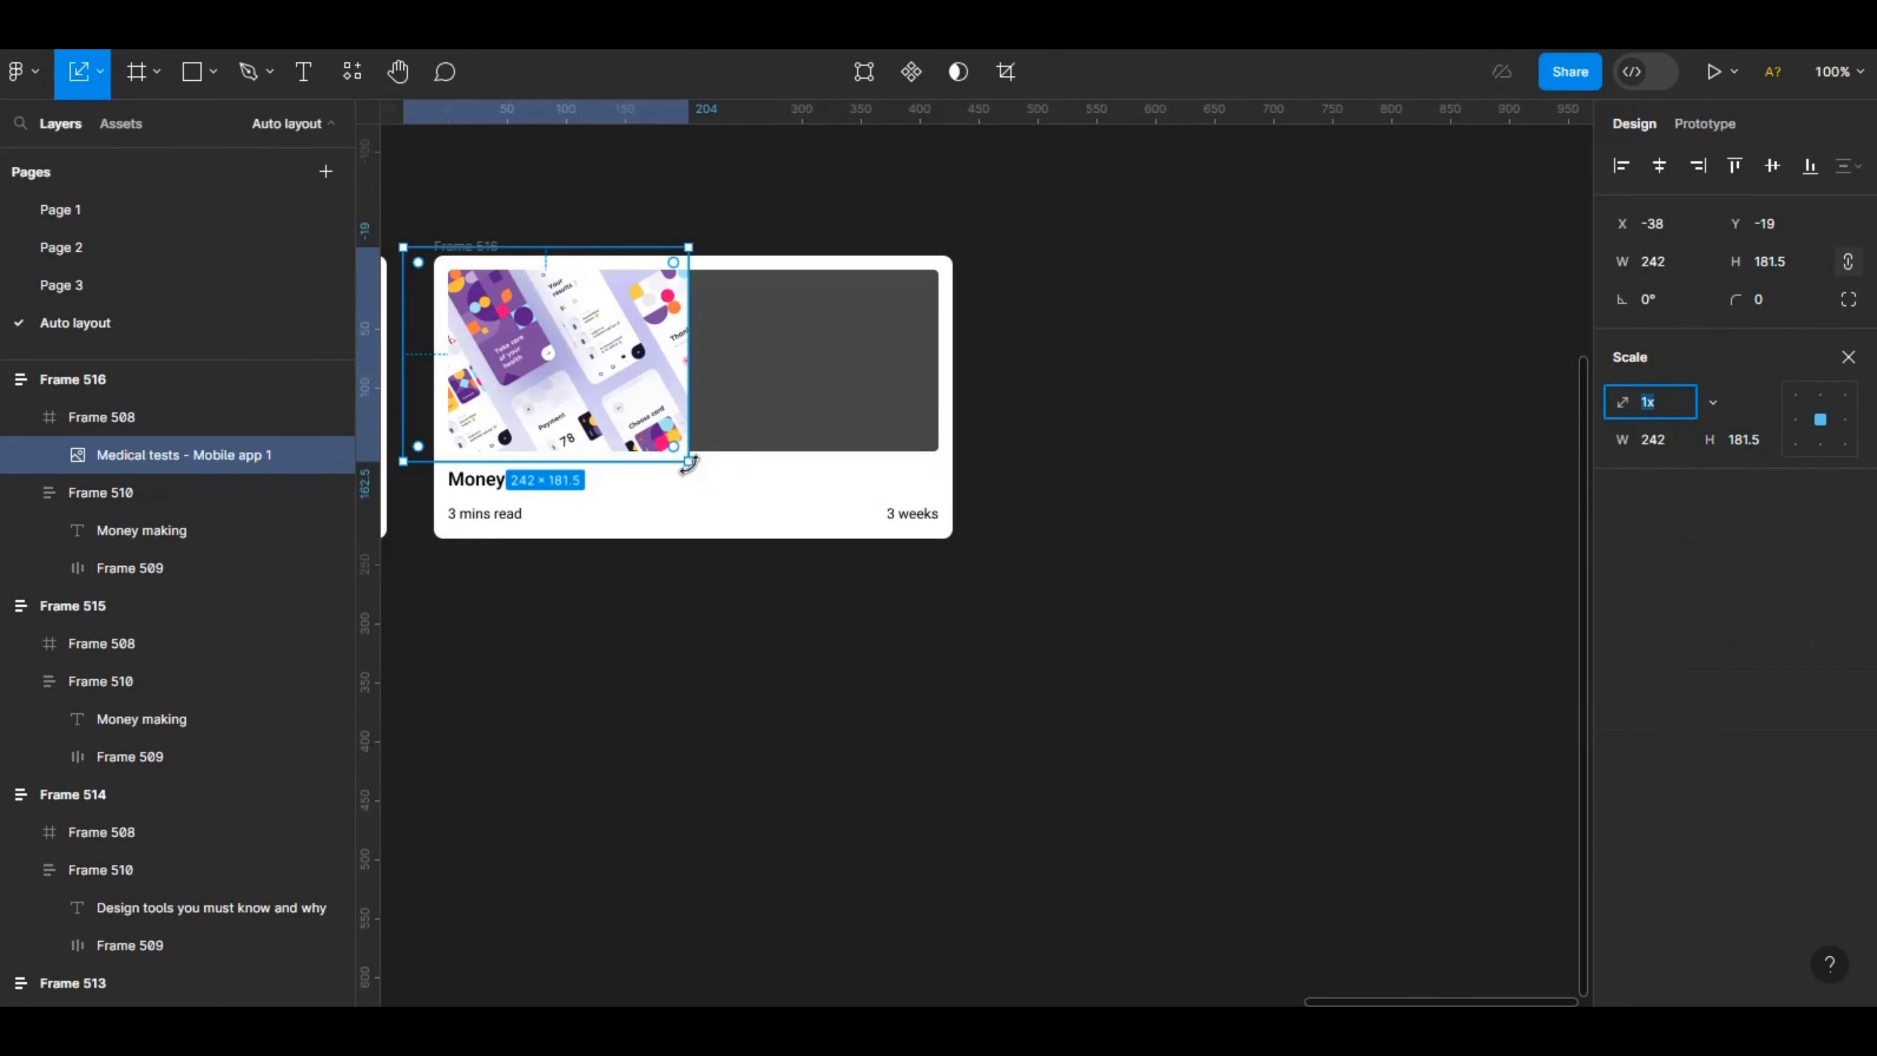
{"action": "left_click_drag", "start_coordinate": [688, 461], "coordinate": [984, 658]}
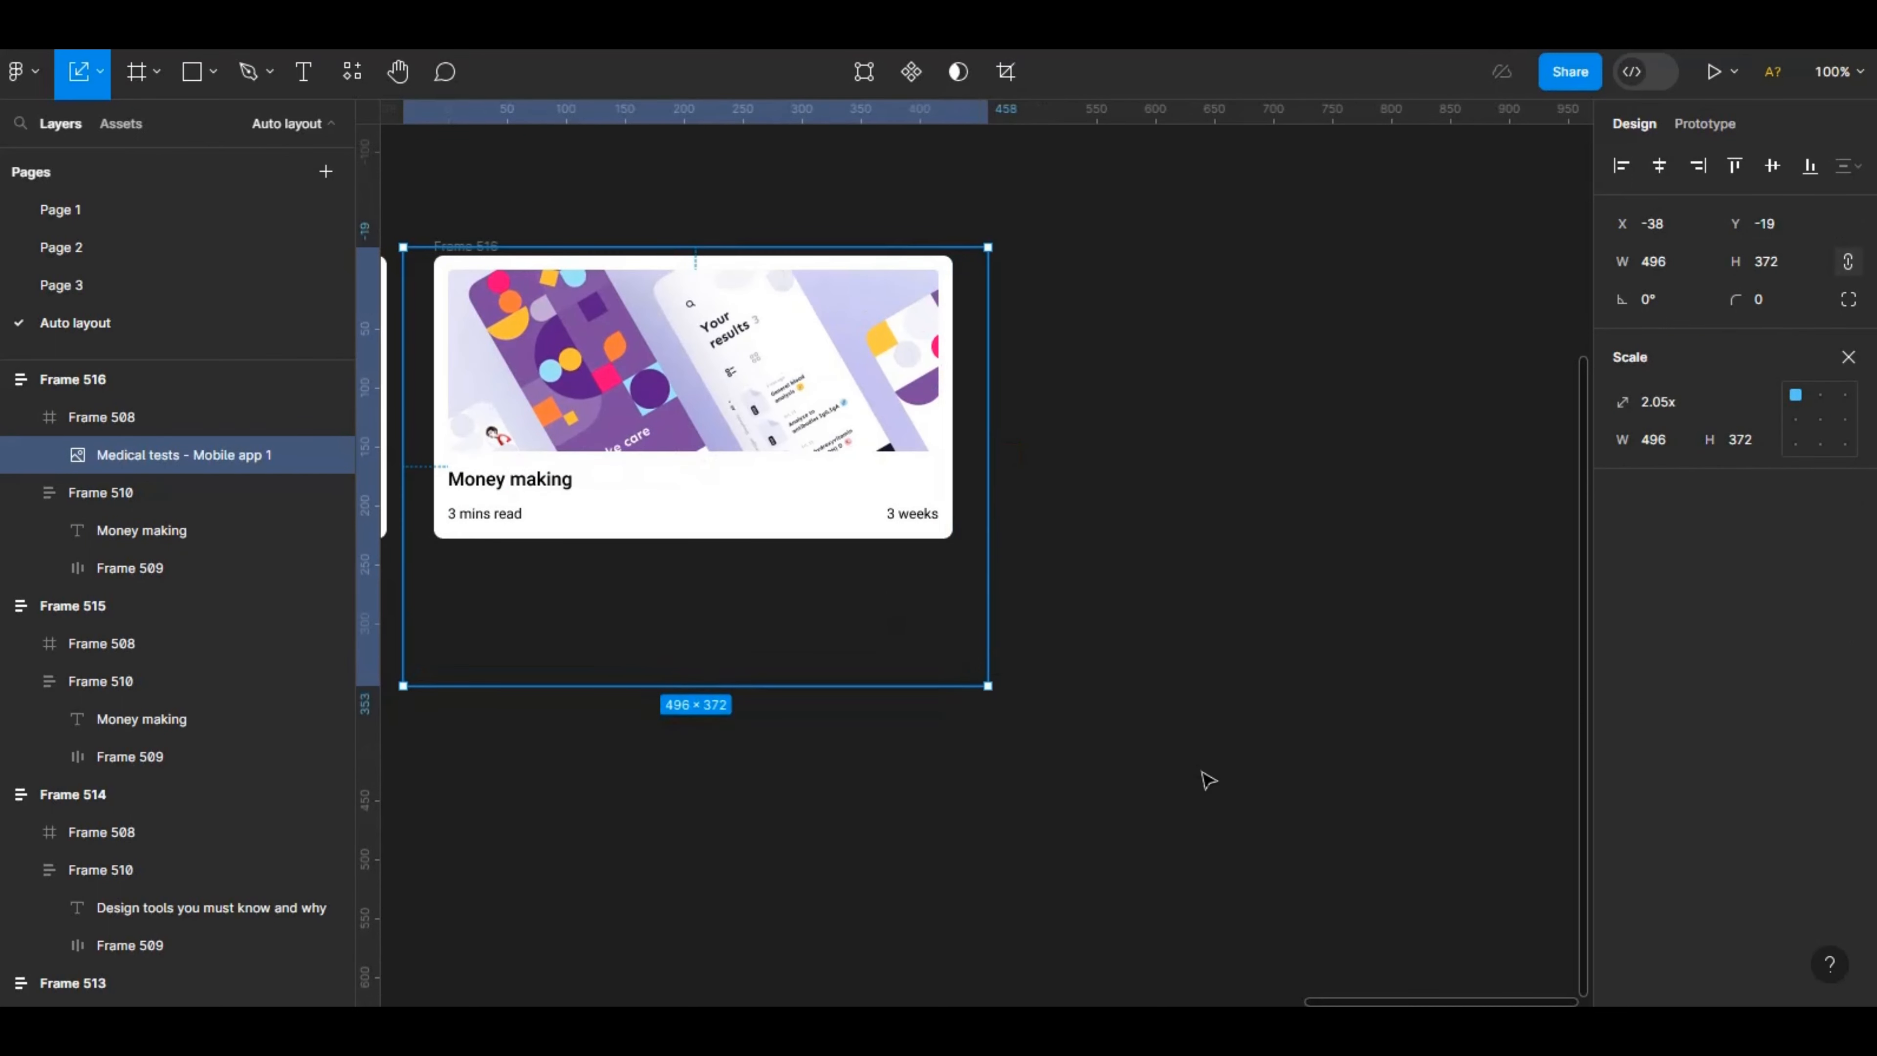
{"action": "left_click", "coordinate": [1315, 806]}
Compare the four article cards with the featured article card in the iPhone 14 Pro mockup.
{"action": "left_click_drag", "start_coordinate": [1456, 1004], "coordinate": [1256, 1004]}
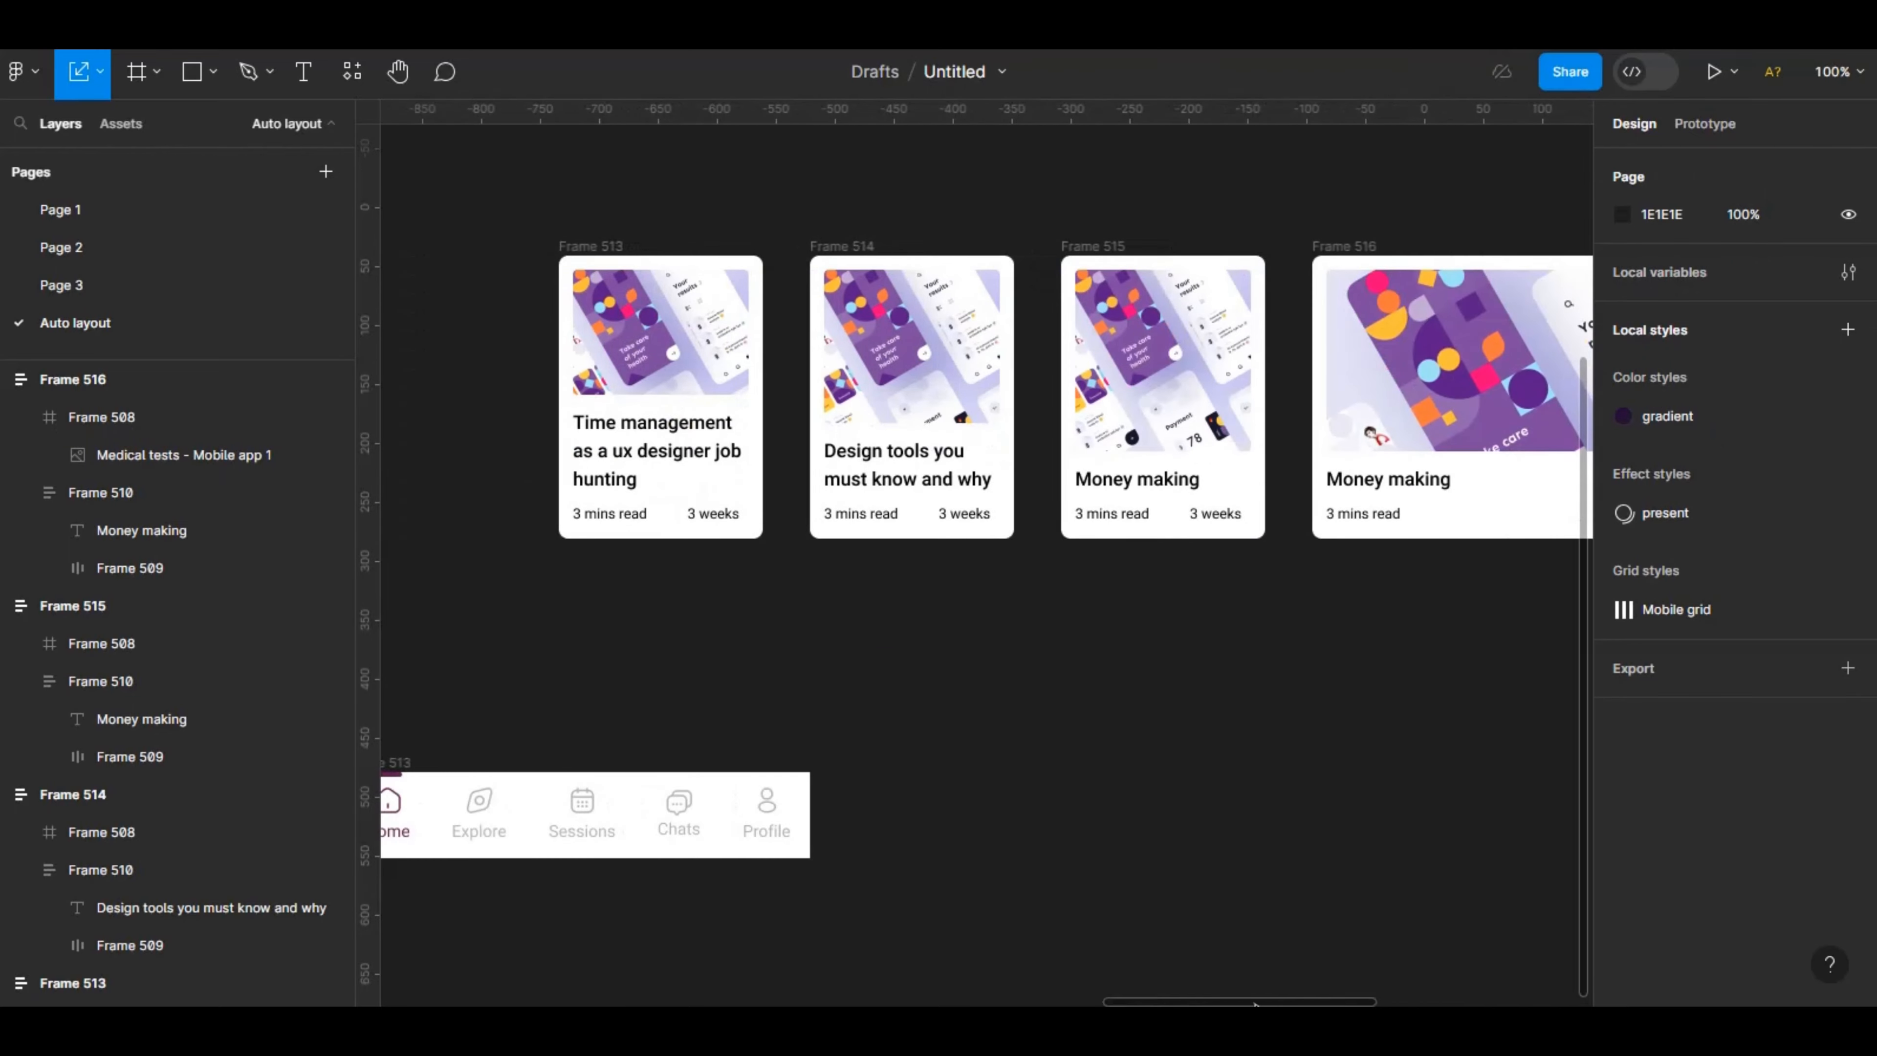
{"action": "key", "text": "ctrl+minus"}
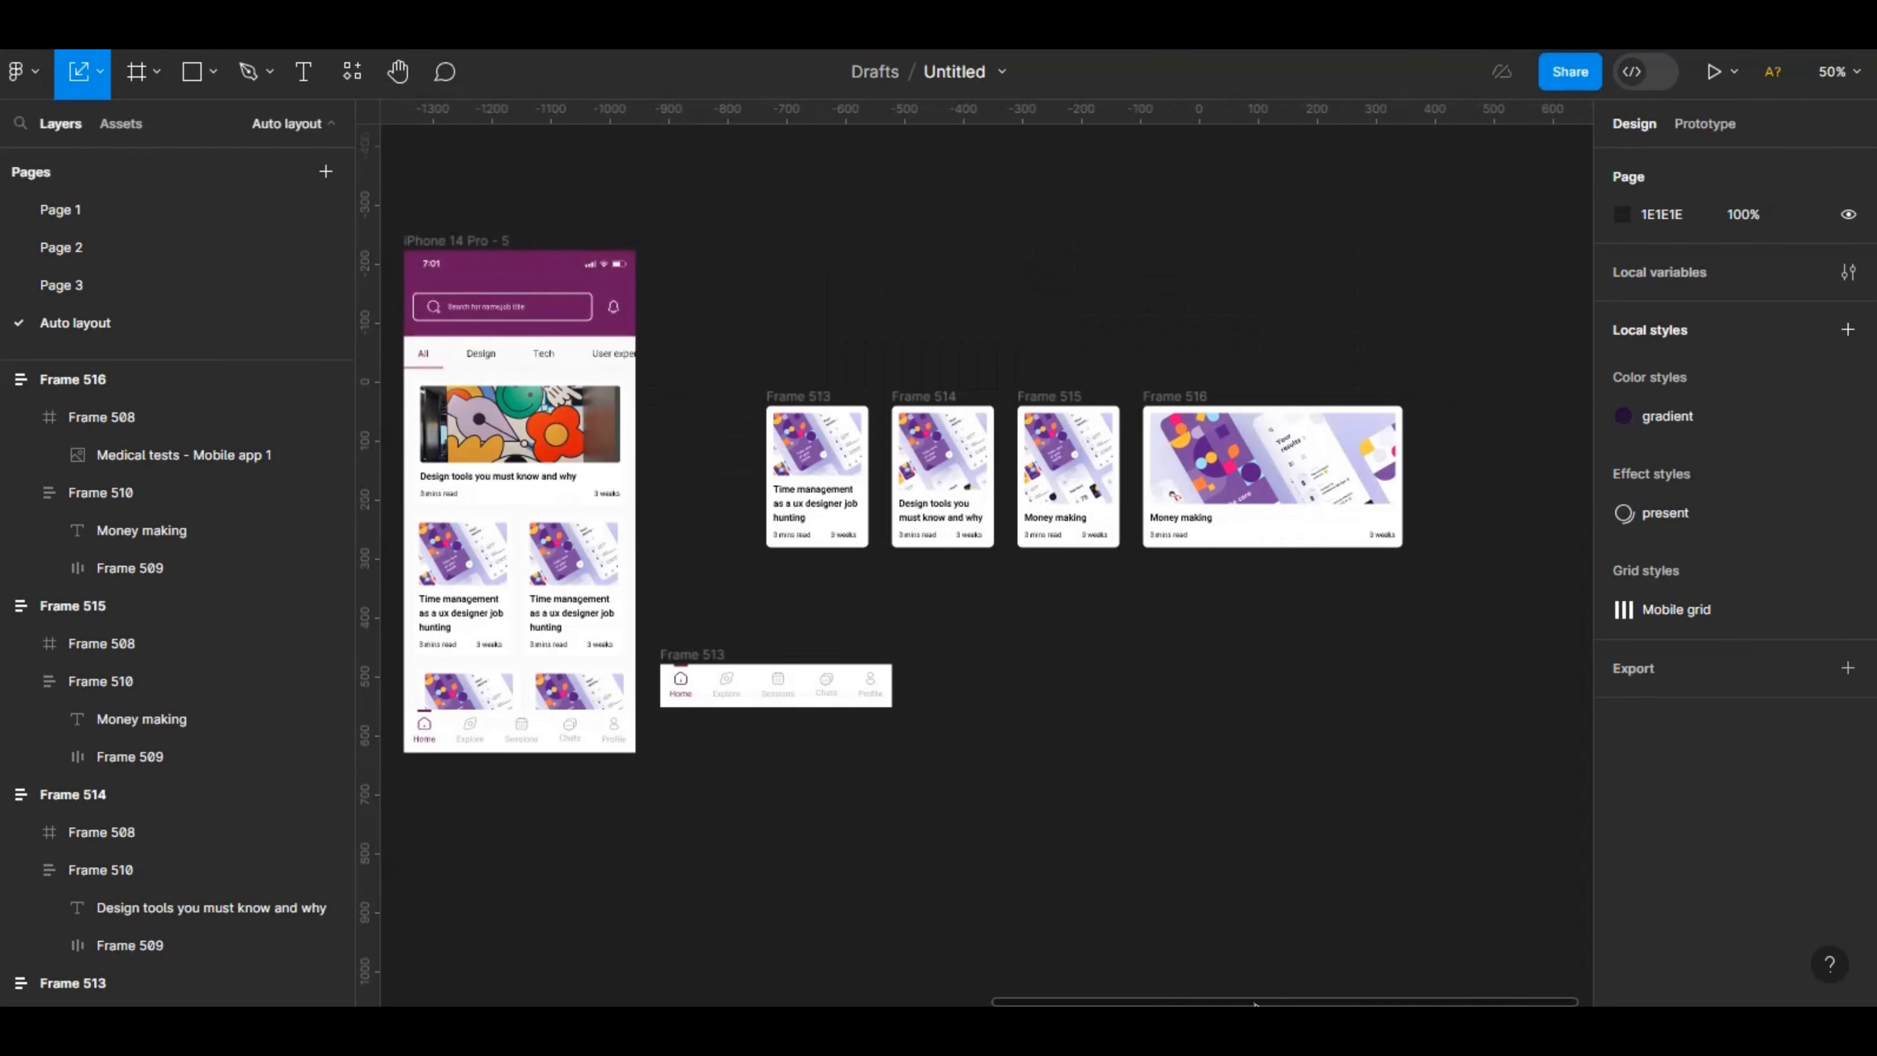
{"action": "left_click", "coordinate": [601, 474]}
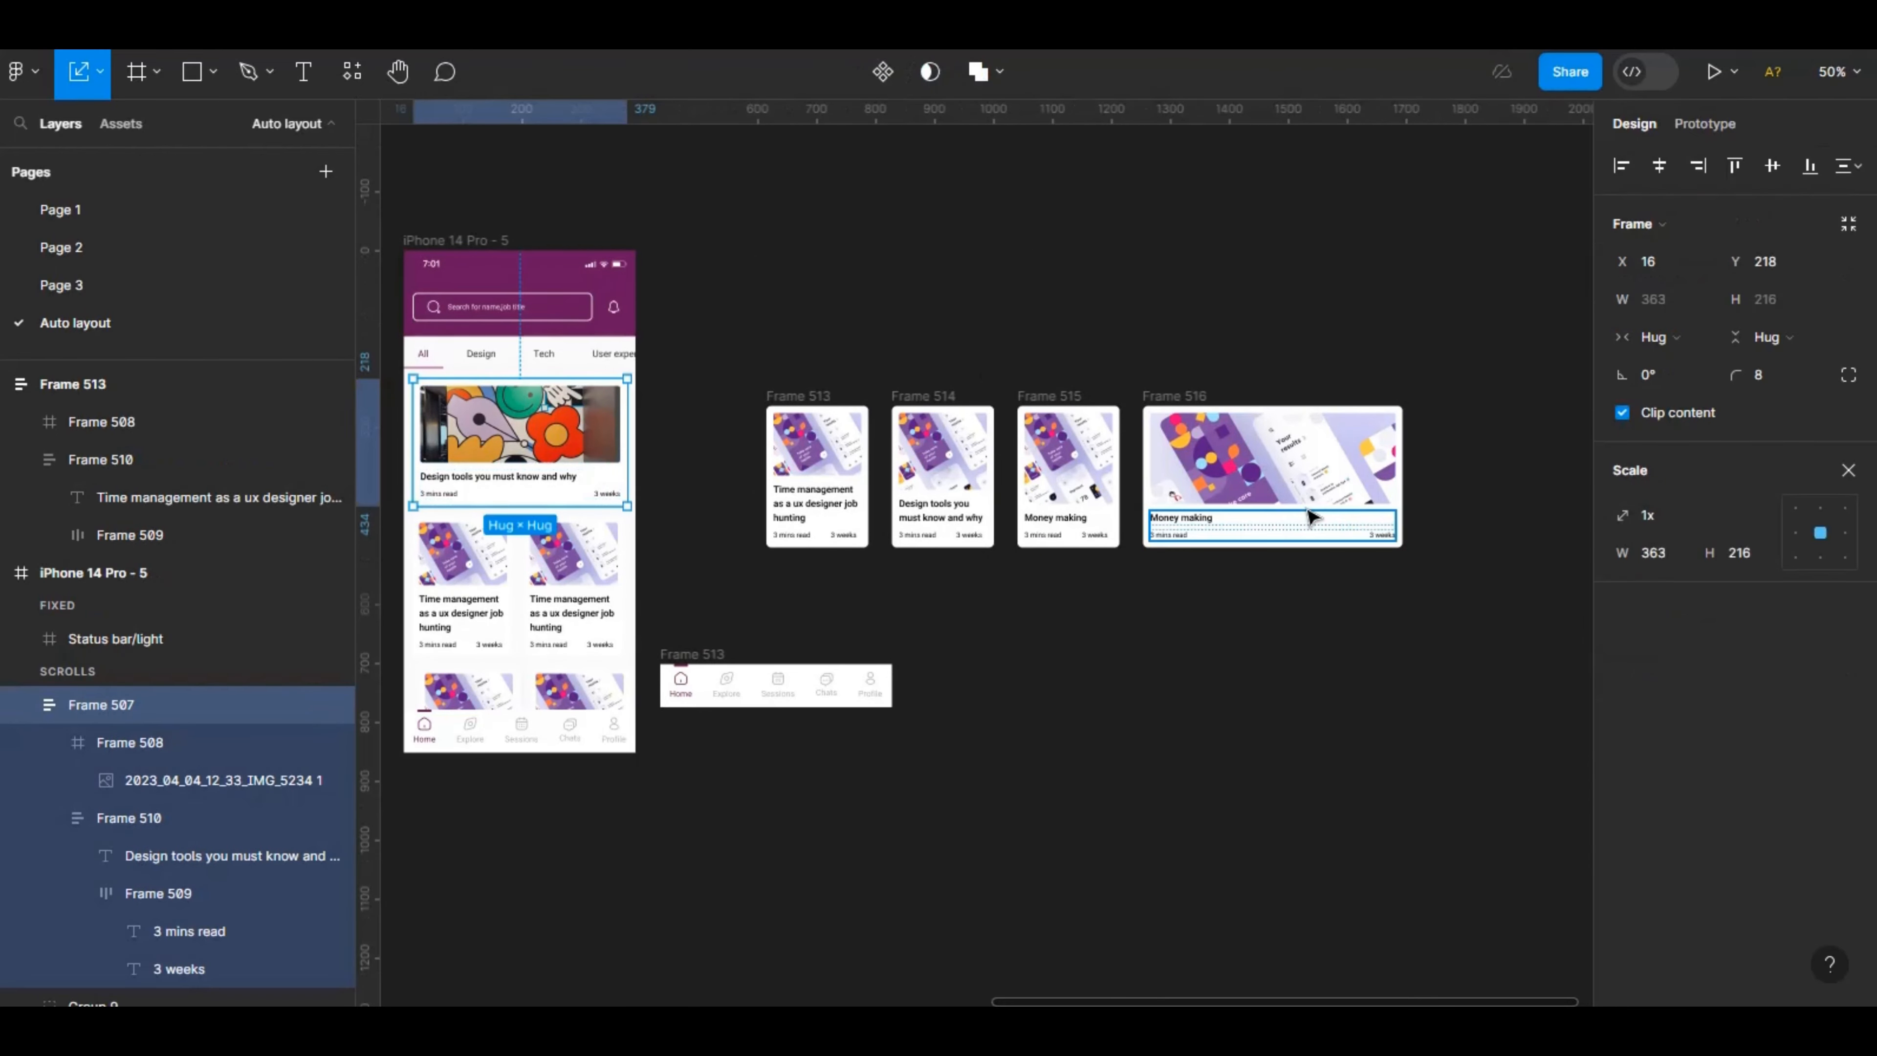
{"action": "left_click", "coordinate": [1255, 715]}
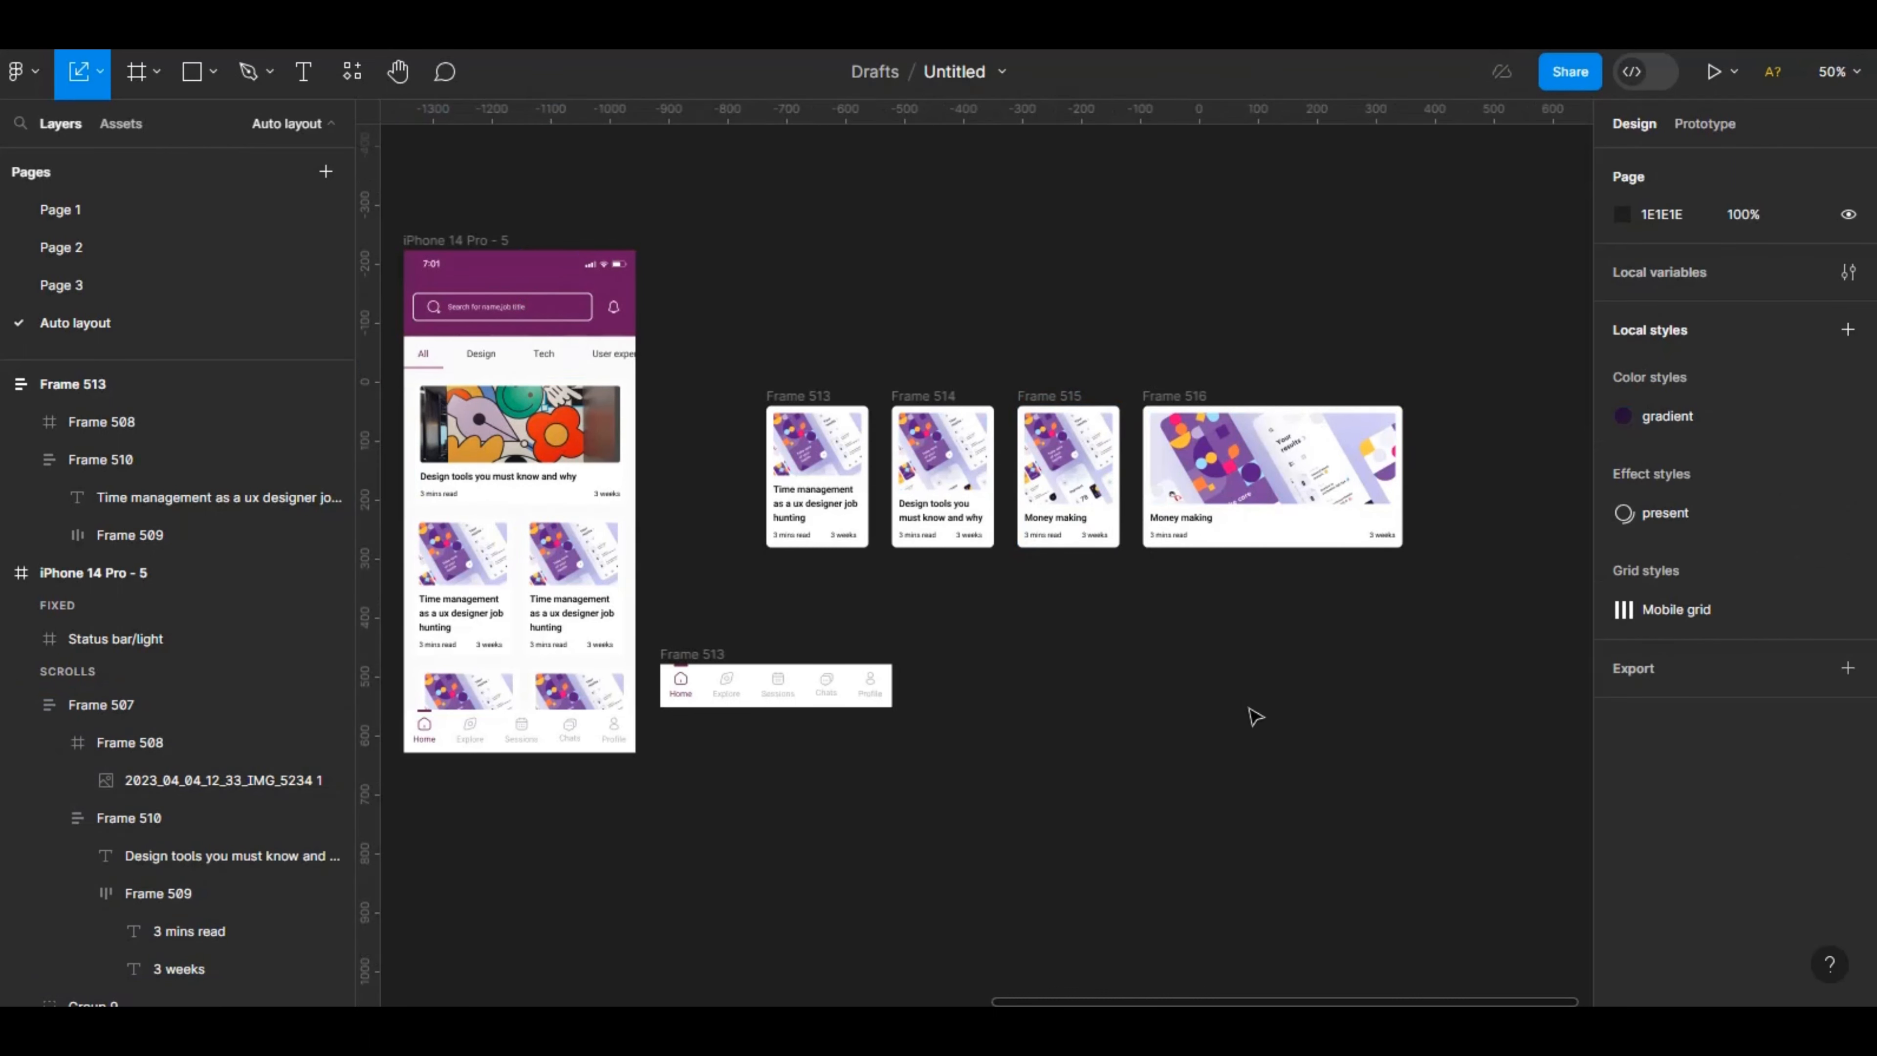